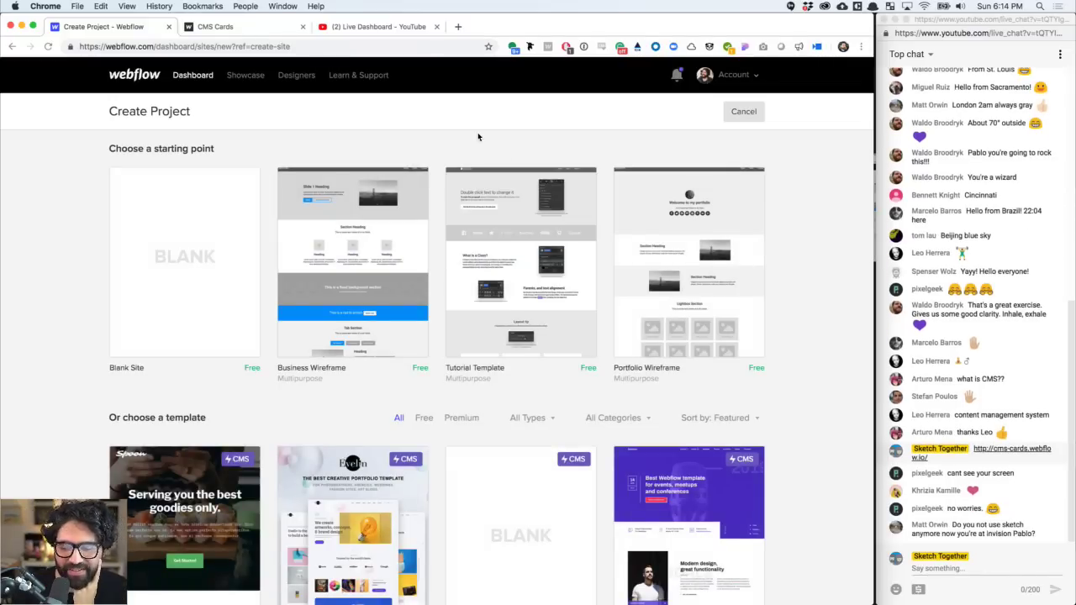
- Go back to the Dashboard and open the CMS Cards Sketch Together project in the Designer
mouse_move(249, 237)
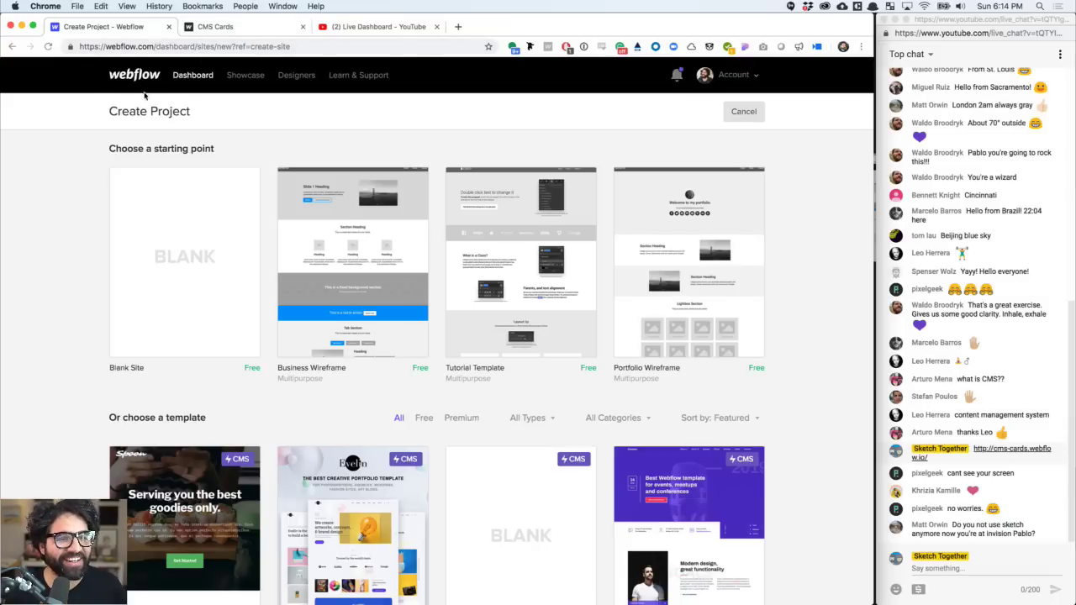
left_click(194, 78)
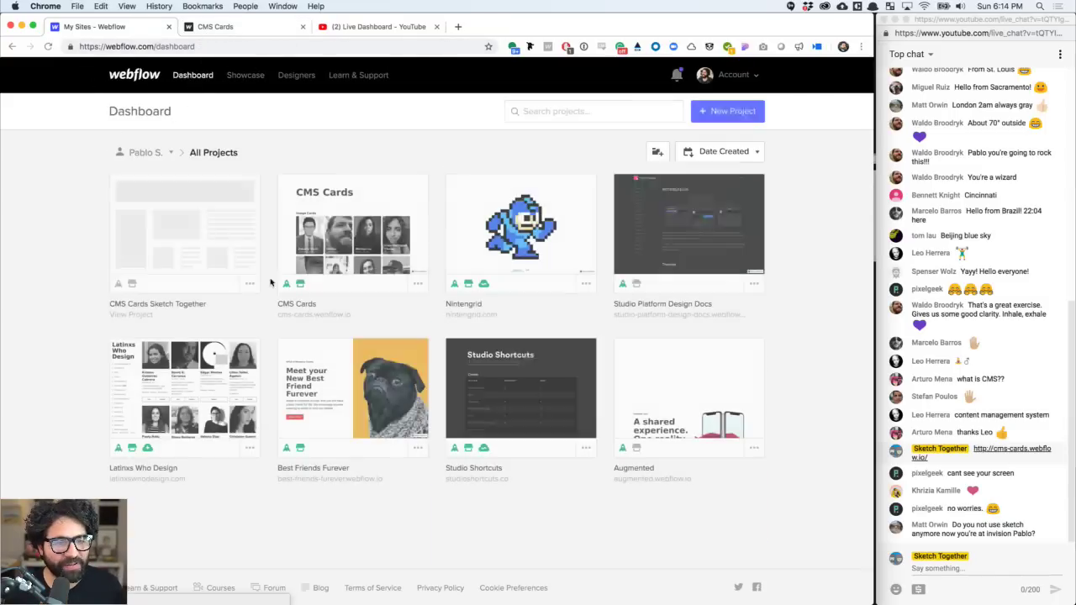
key("super+Tab")
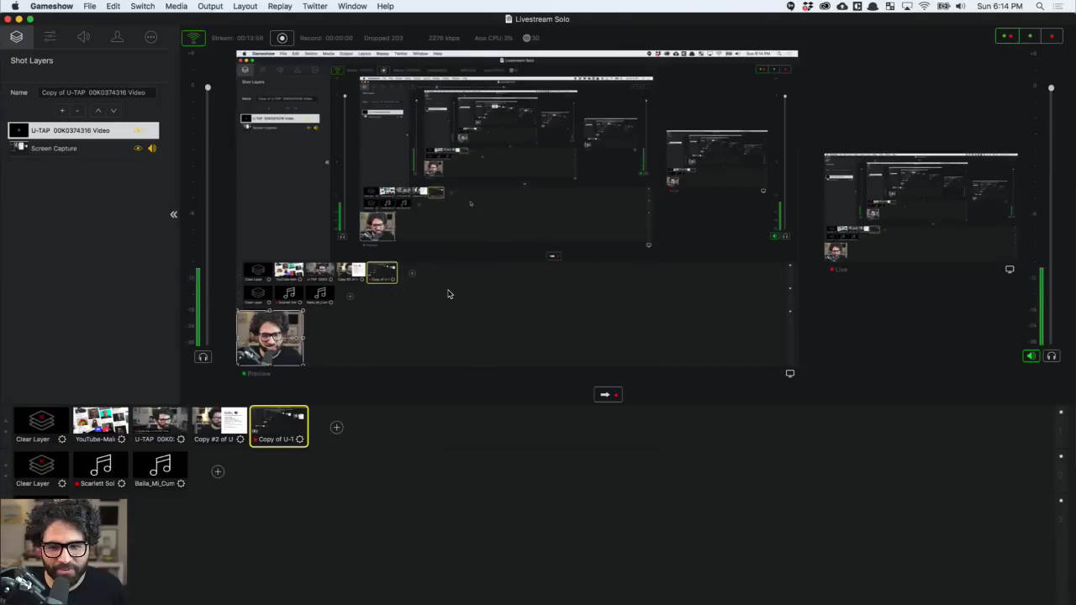
key("super+Tab")
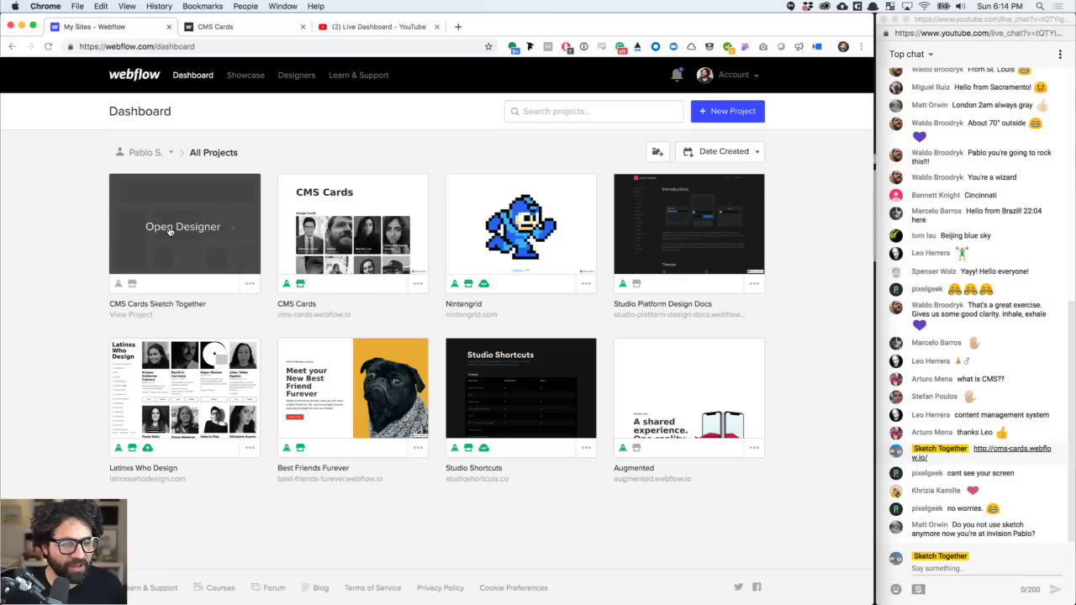
left_click(169, 228)
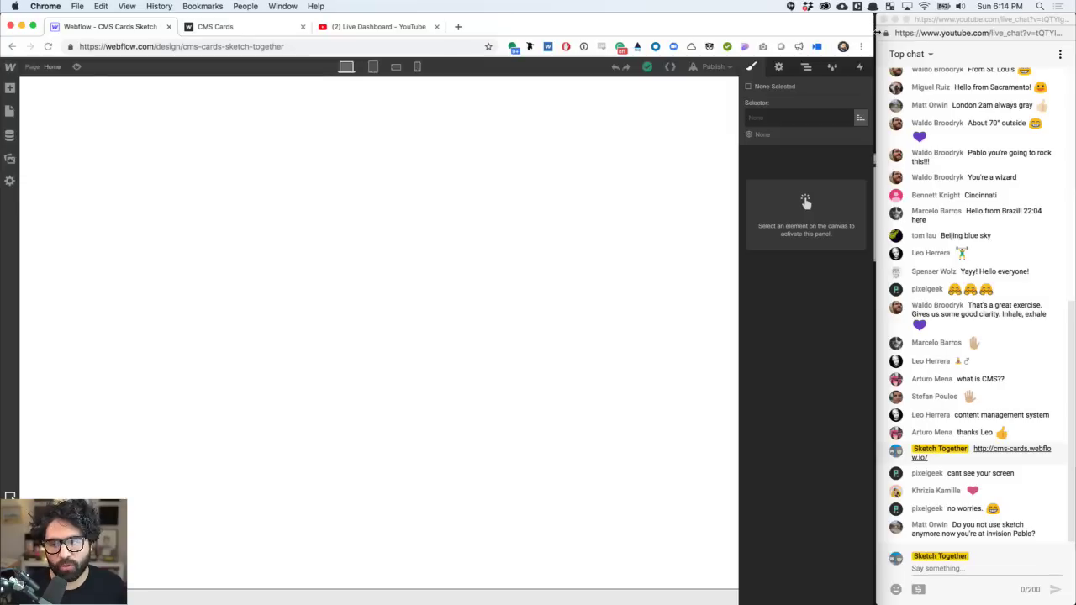
- Select the page body and start a new collection from the CMS collections panel
left_click(413, 179)
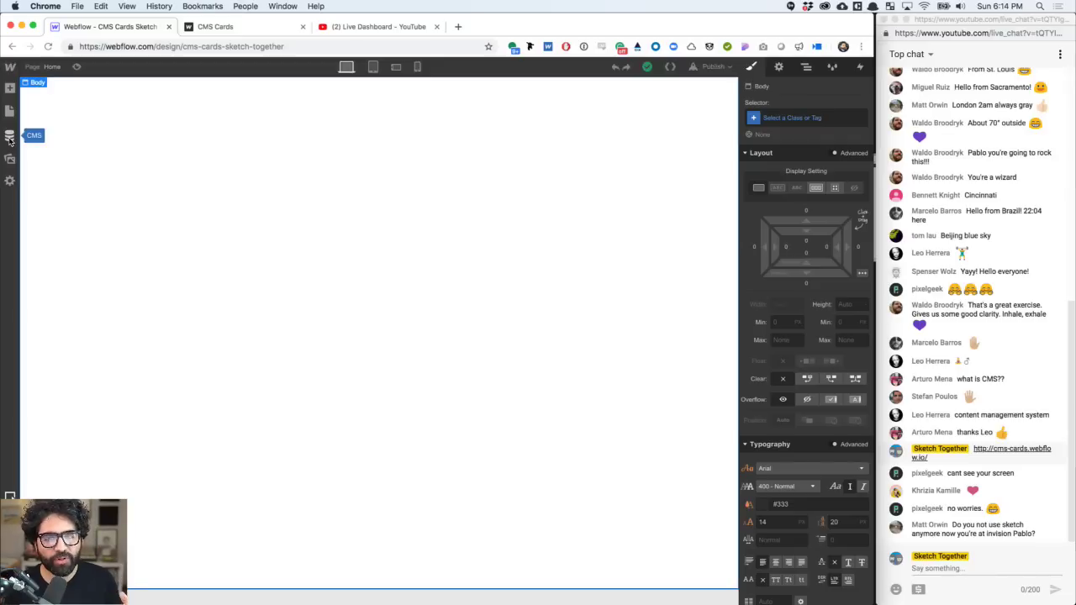
left_click(11, 137)
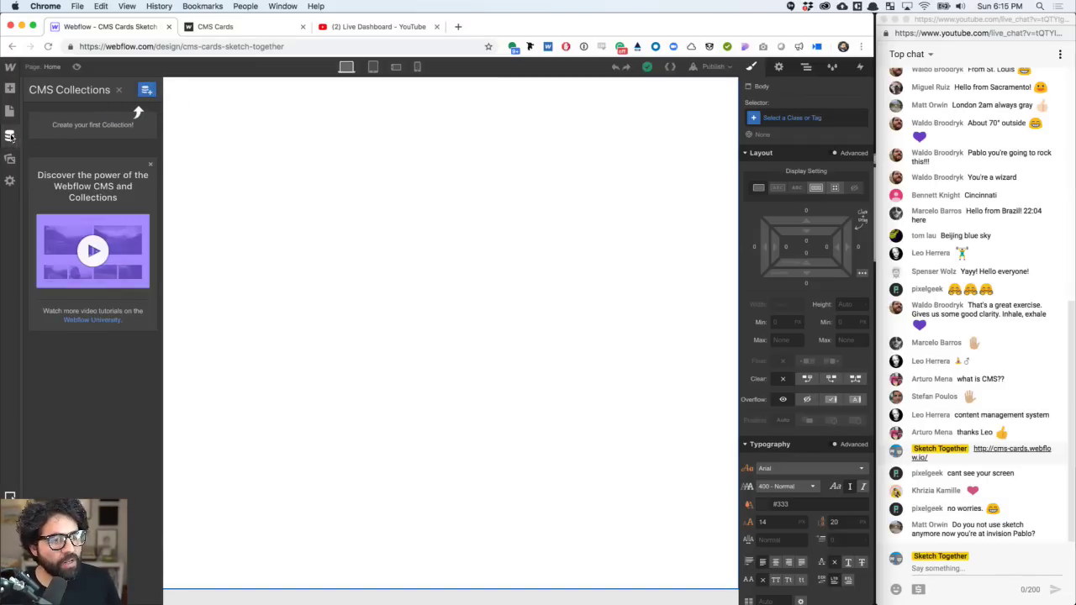
left_click(11, 137)
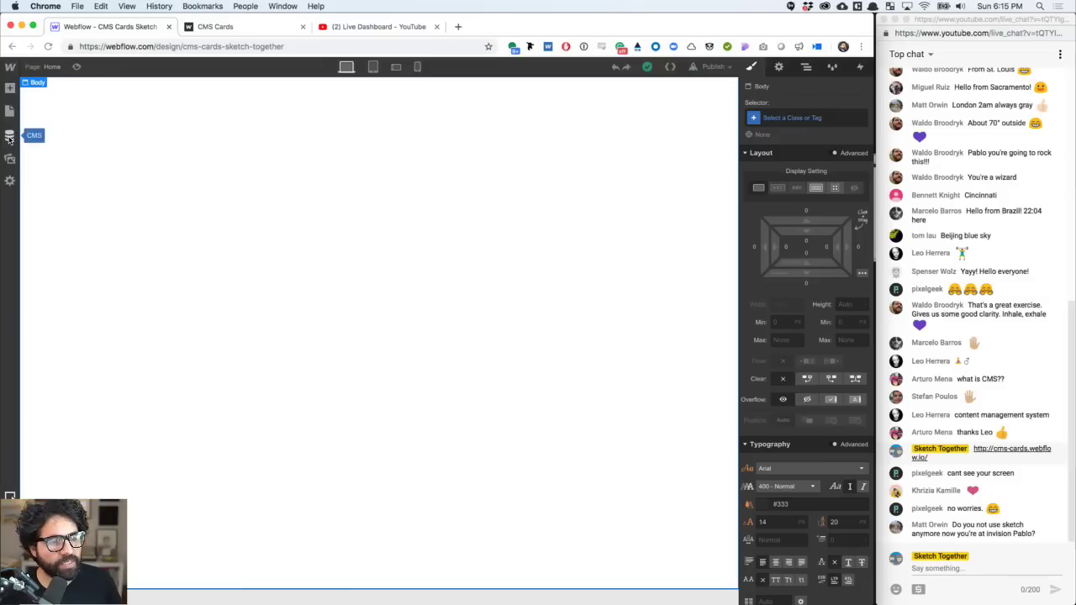
left_click(11, 137)
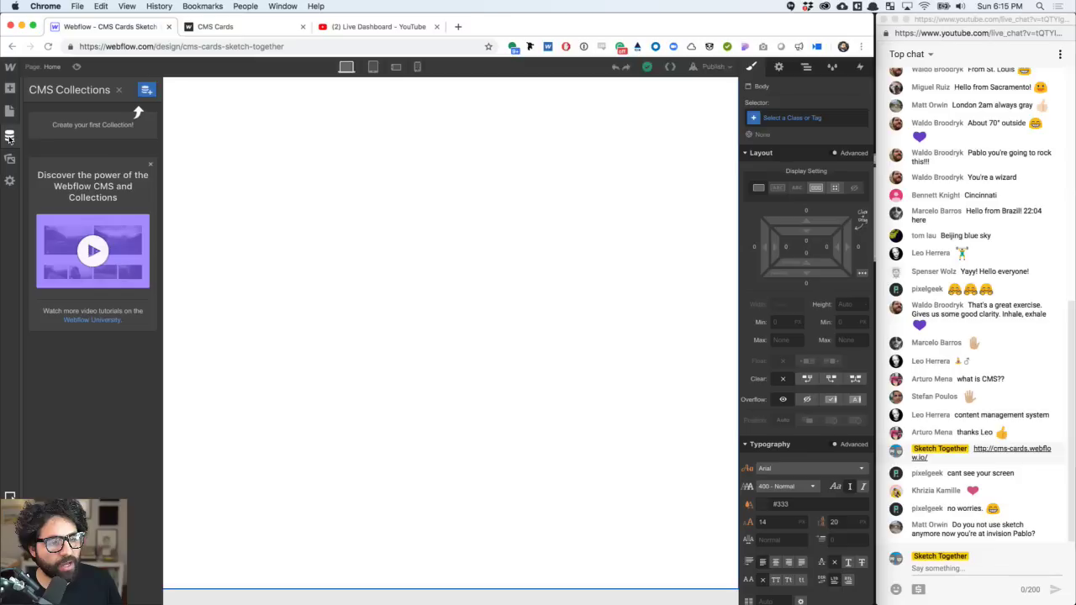
left_click(147, 94)
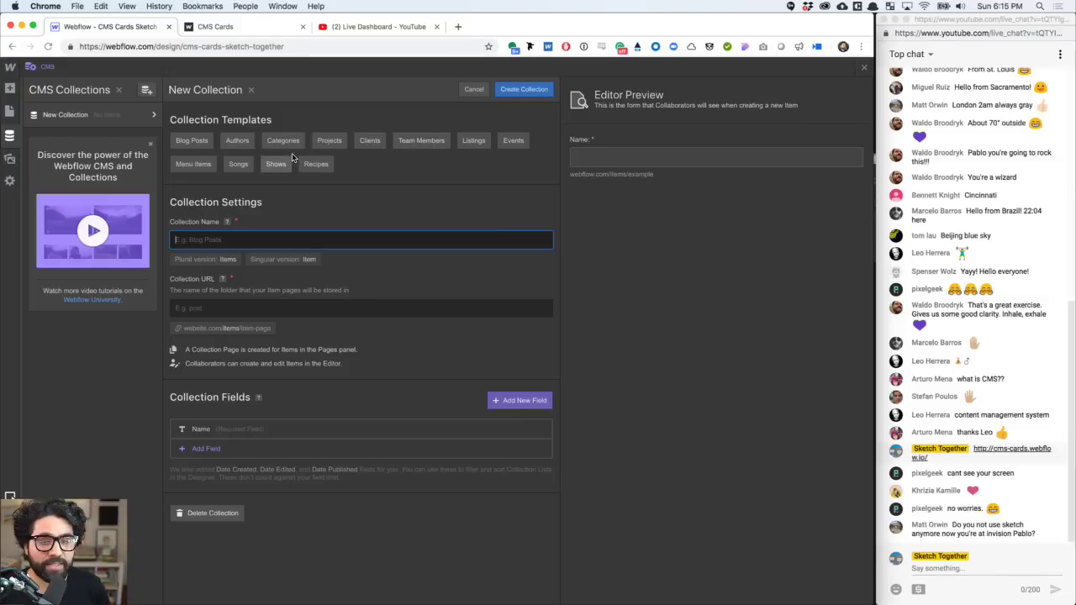
- Base the collection on the Authors template, named People with URL 'people'
left_click(245, 143)
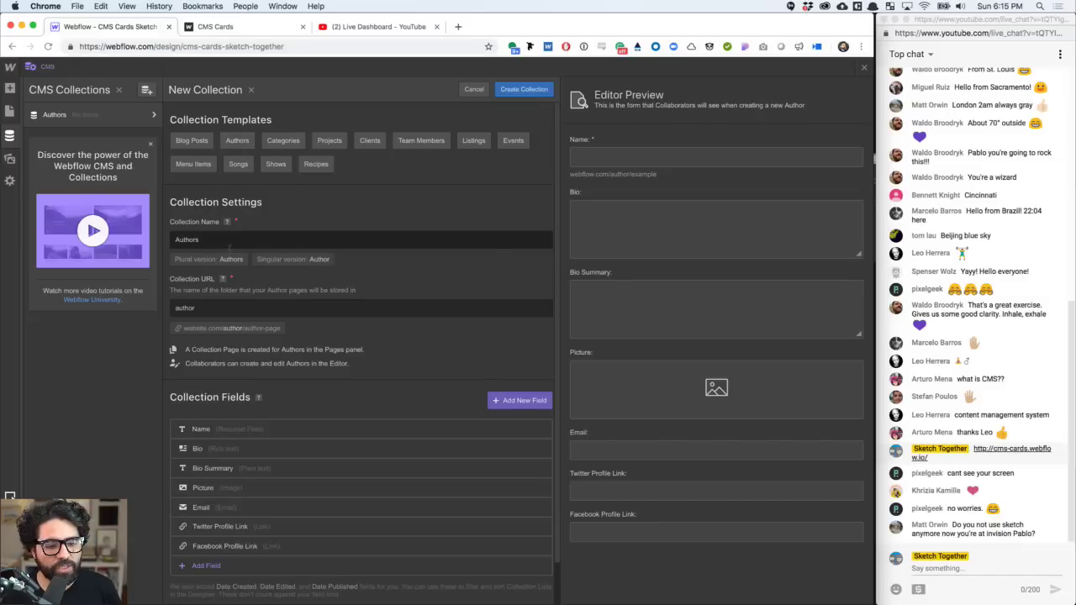
scroll(227, 240, "down", 1)
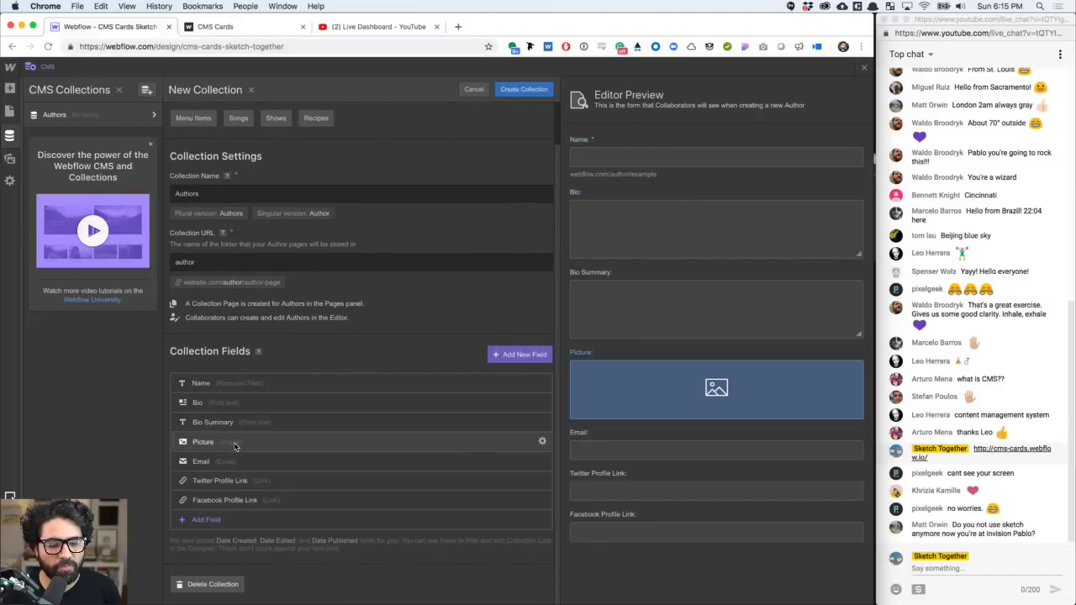
scroll(260, 394, "up", 1)
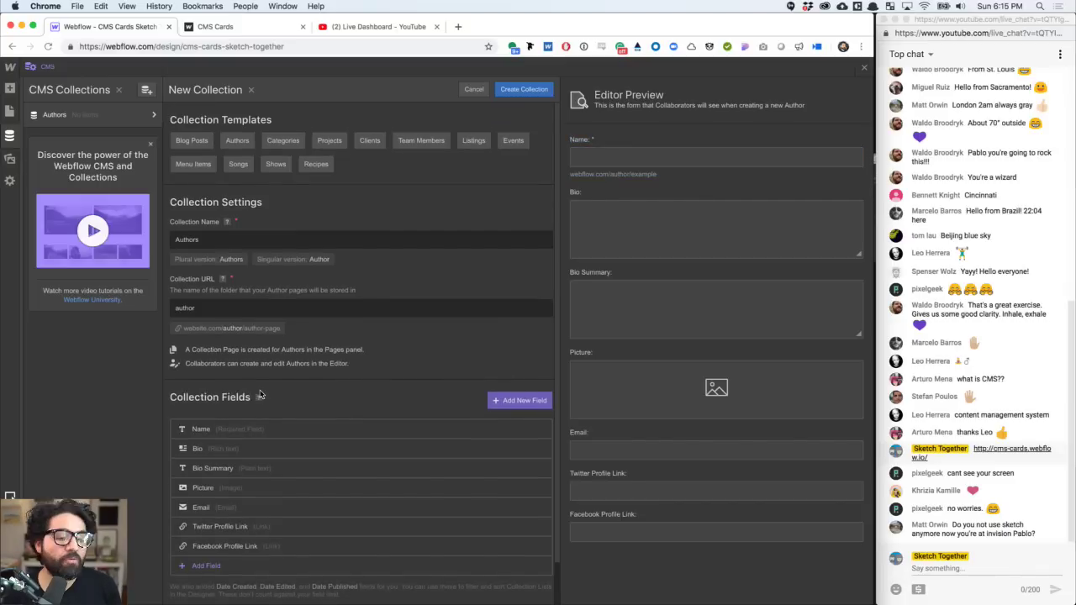
double_click(215, 241)
type("People")
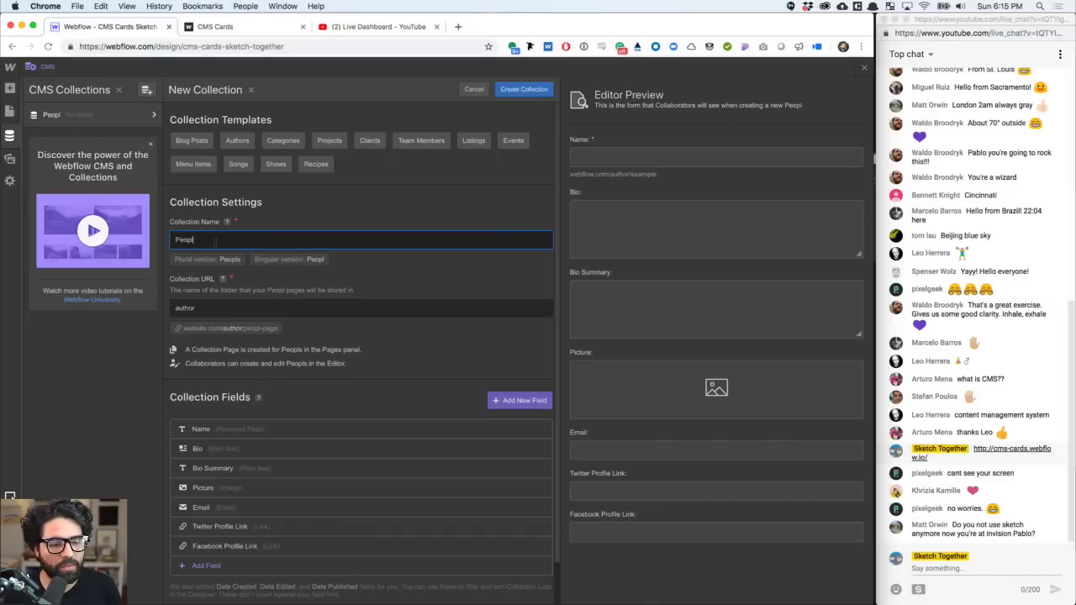
key("Tab")
type("people")
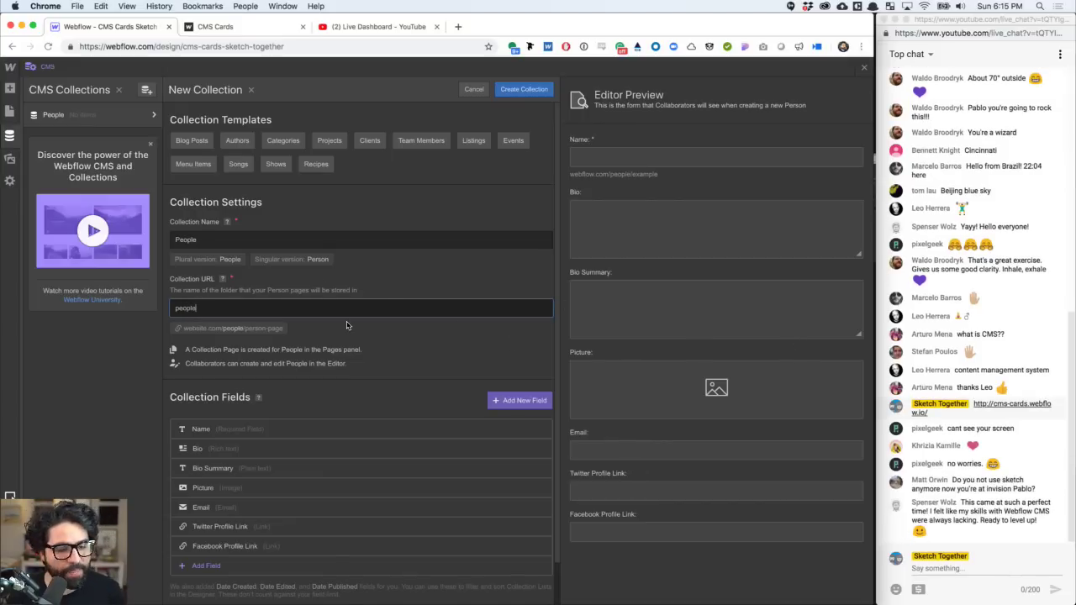
- Delete the Bio Summary and Email fields and rename Facebook Profile Link to Portfolio Link
scroll(346, 326, "down", 2)
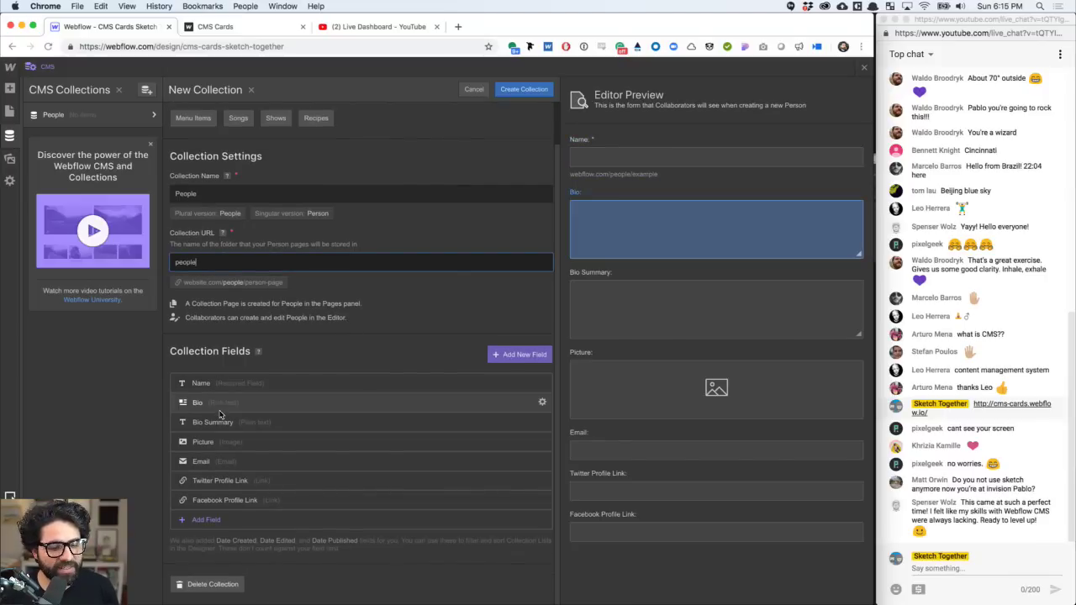
left_click(541, 424)
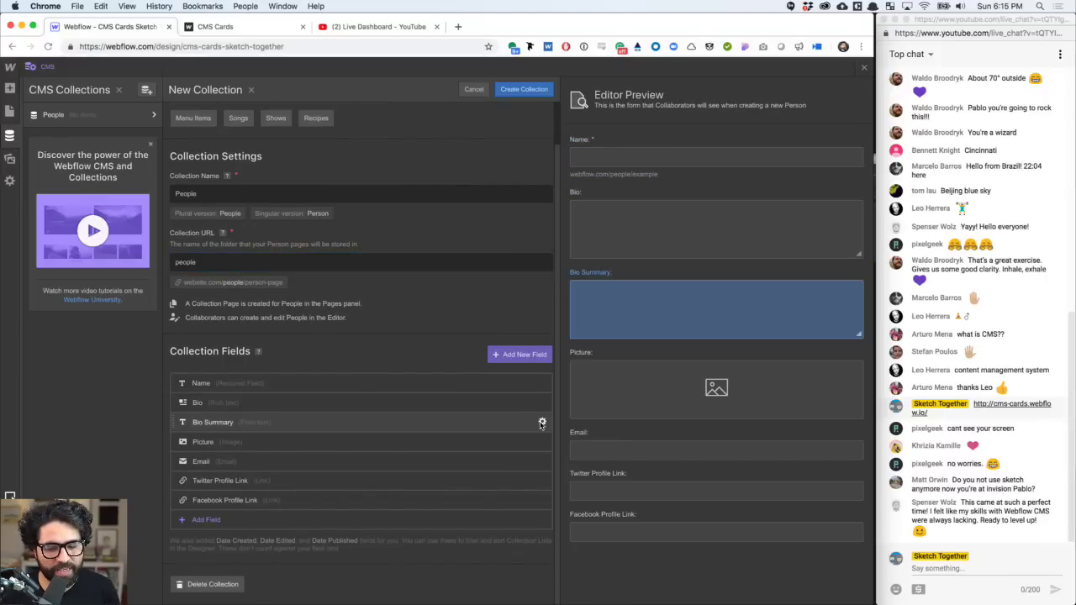
left_click(458, 257)
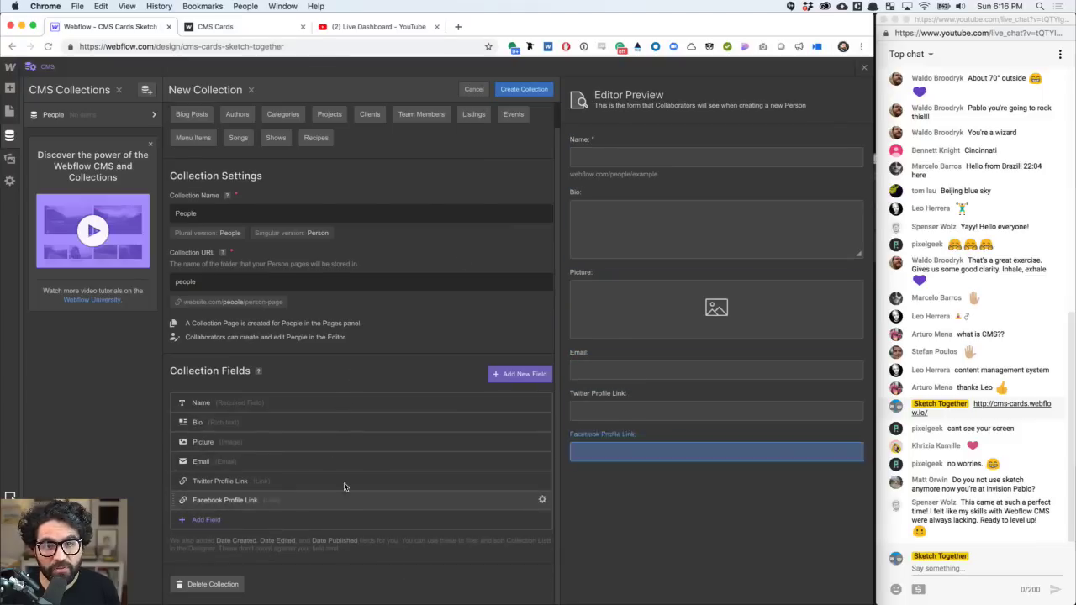
scroll(344, 482, "up", 2)
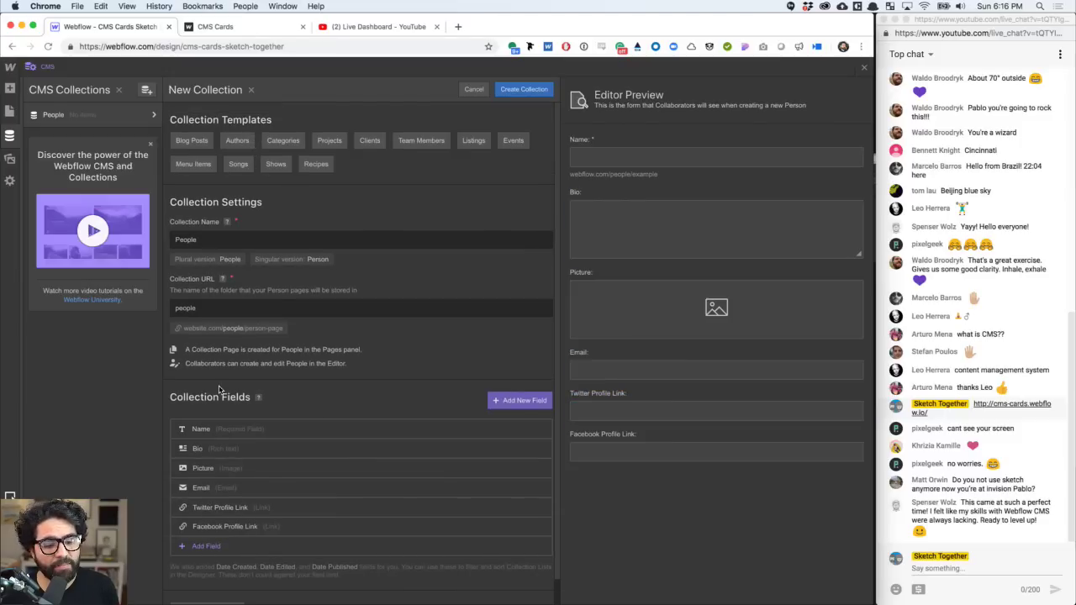
scroll(221, 386, "down", 2)
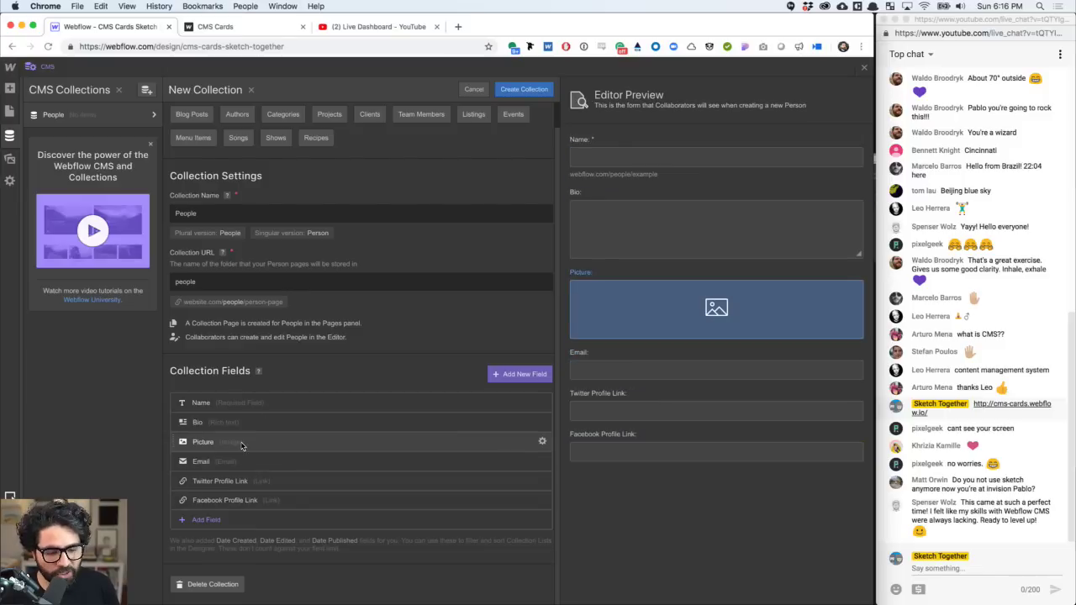
left_click(541, 462)
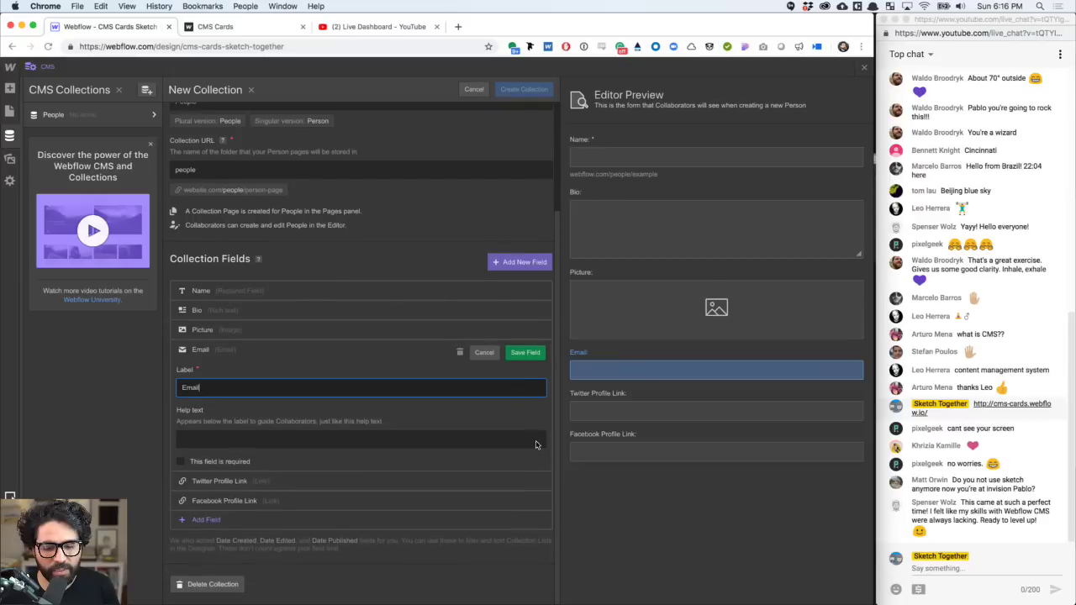
left_click(460, 352)
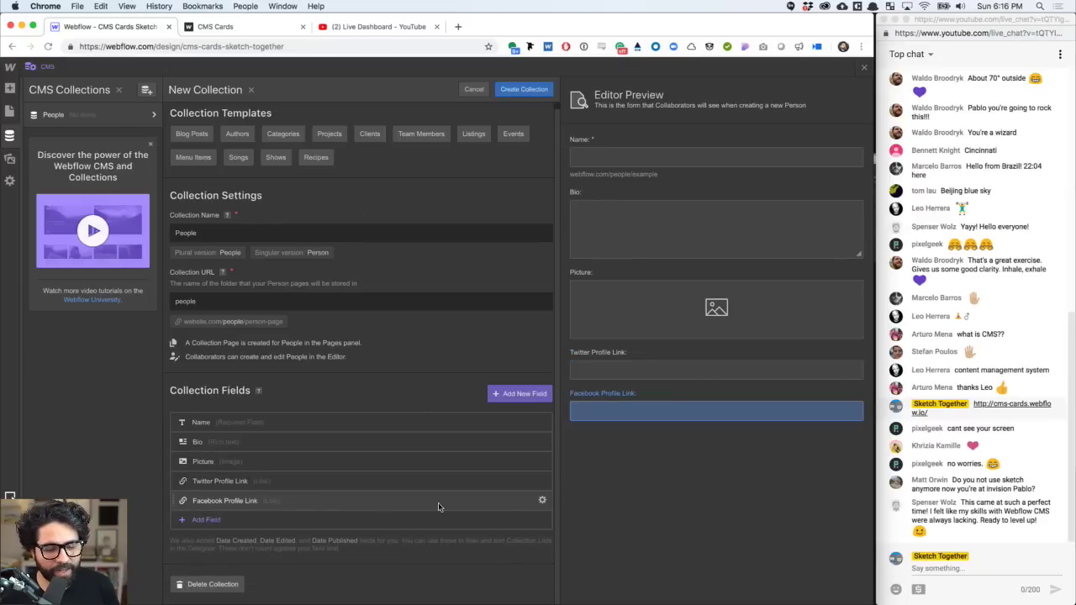
left_click(541, 500)
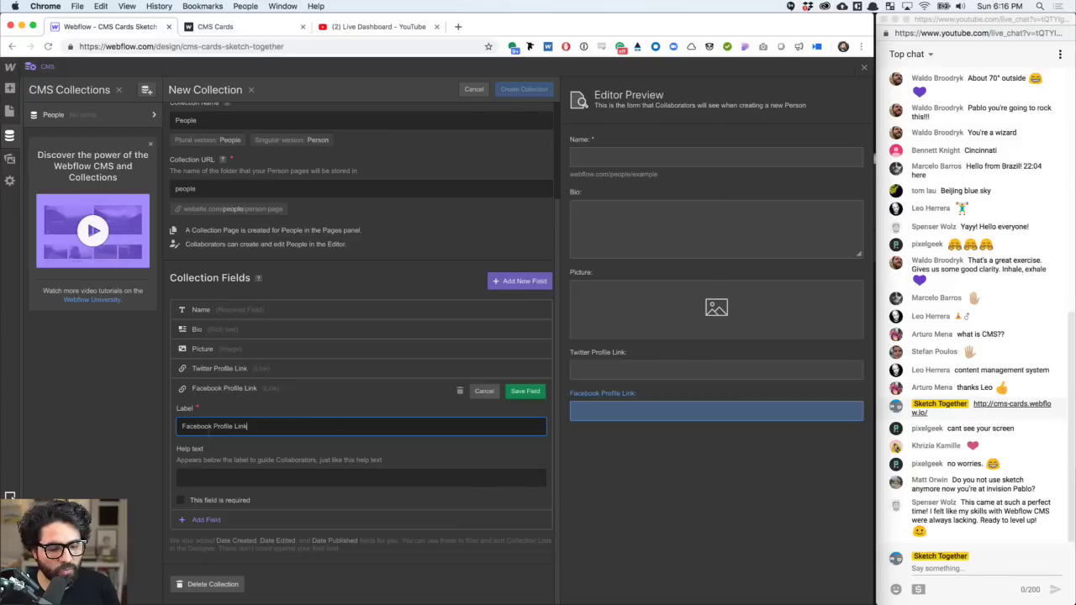
key("shift+Home")
type("P")
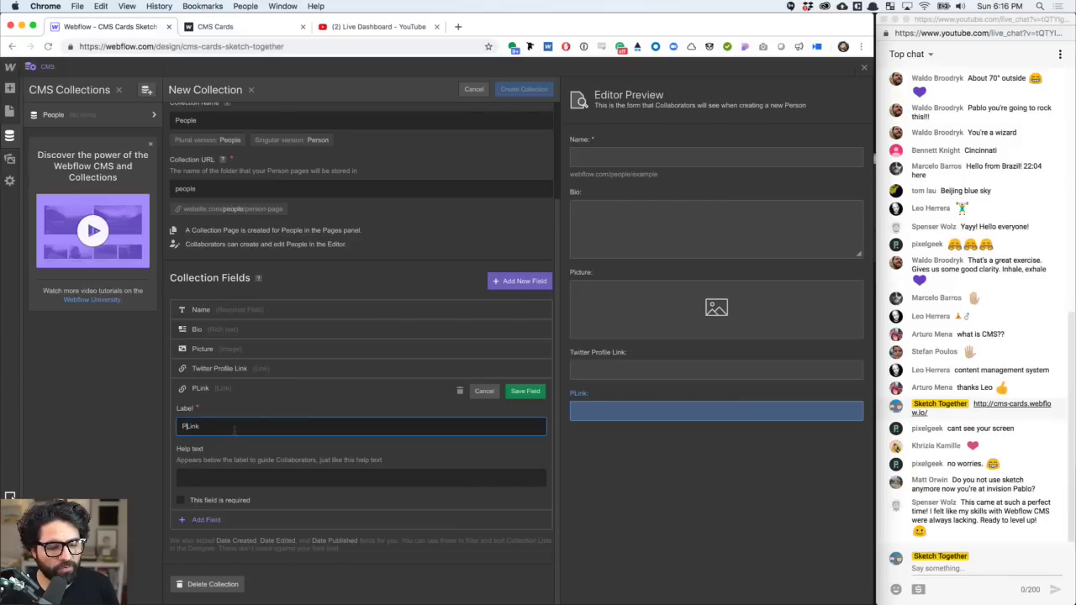
type("ortfoli")
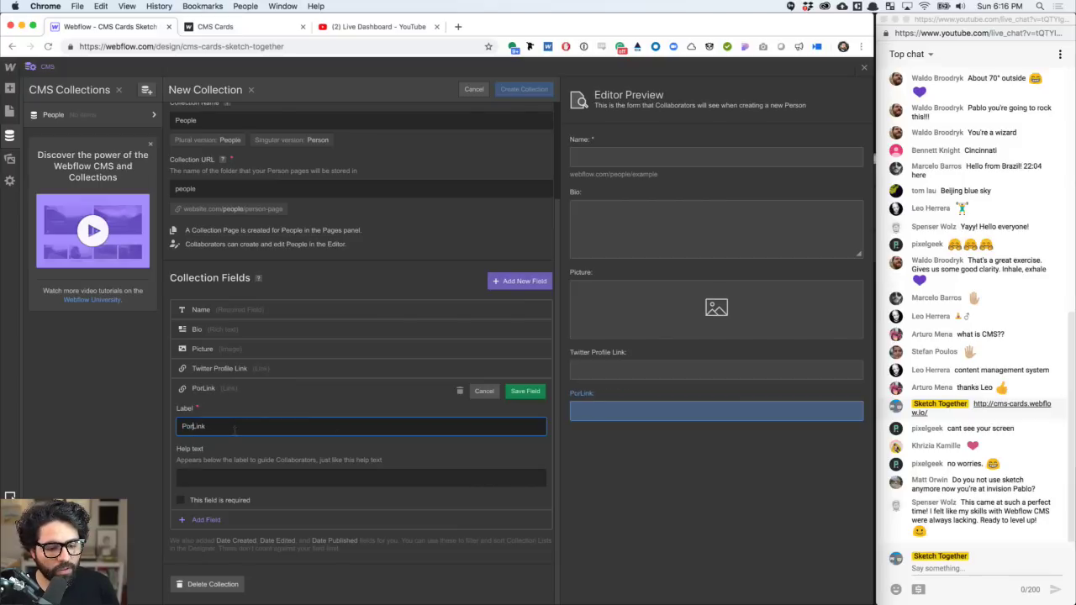
type("o")
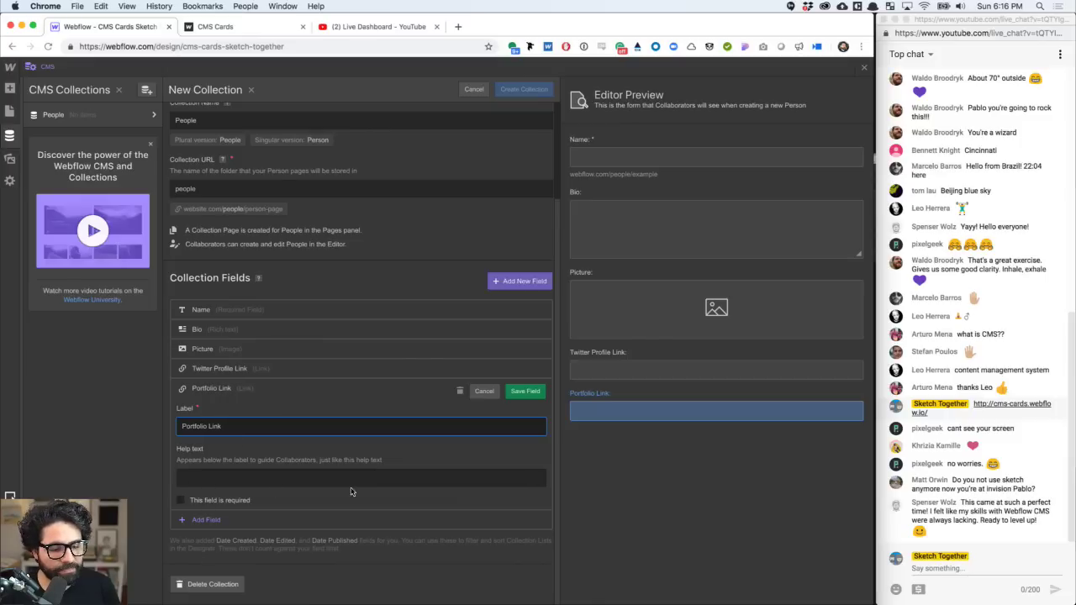
left_click(521, 391)
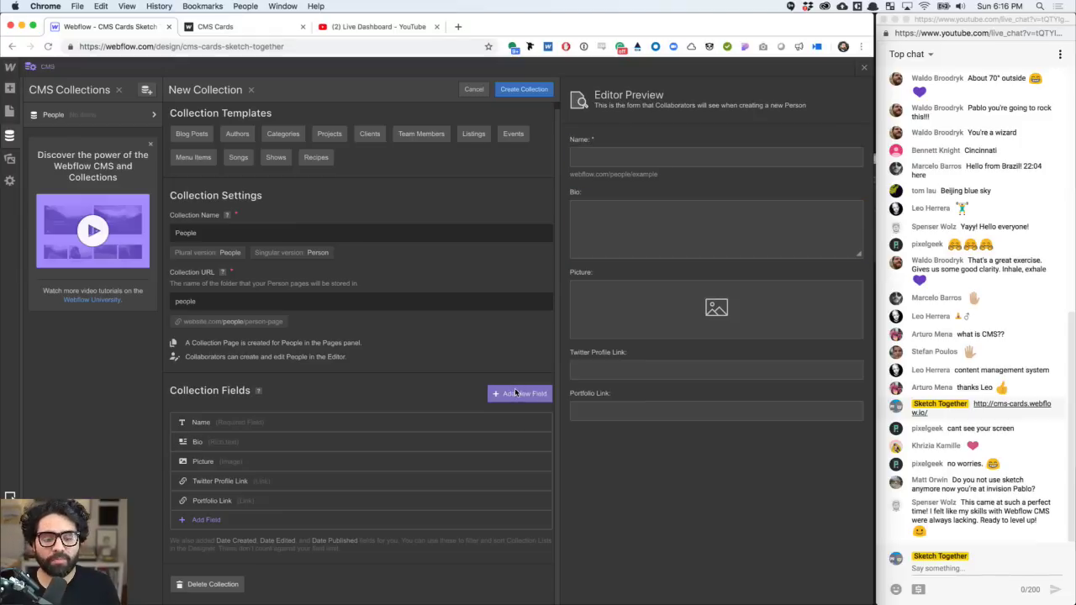
left_click(516, 392)
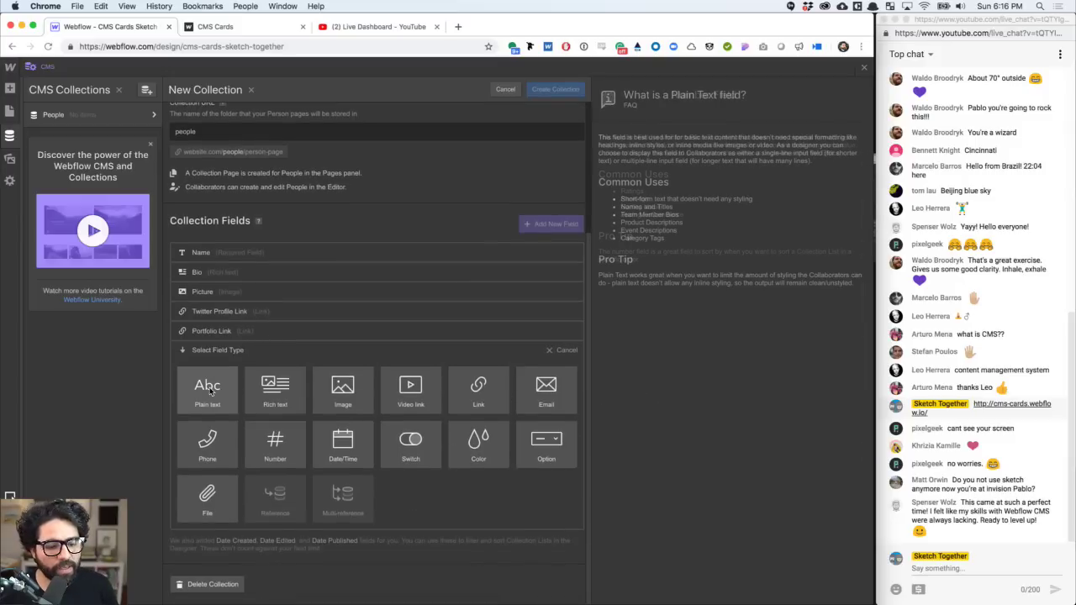
mouse_move(290, 454)
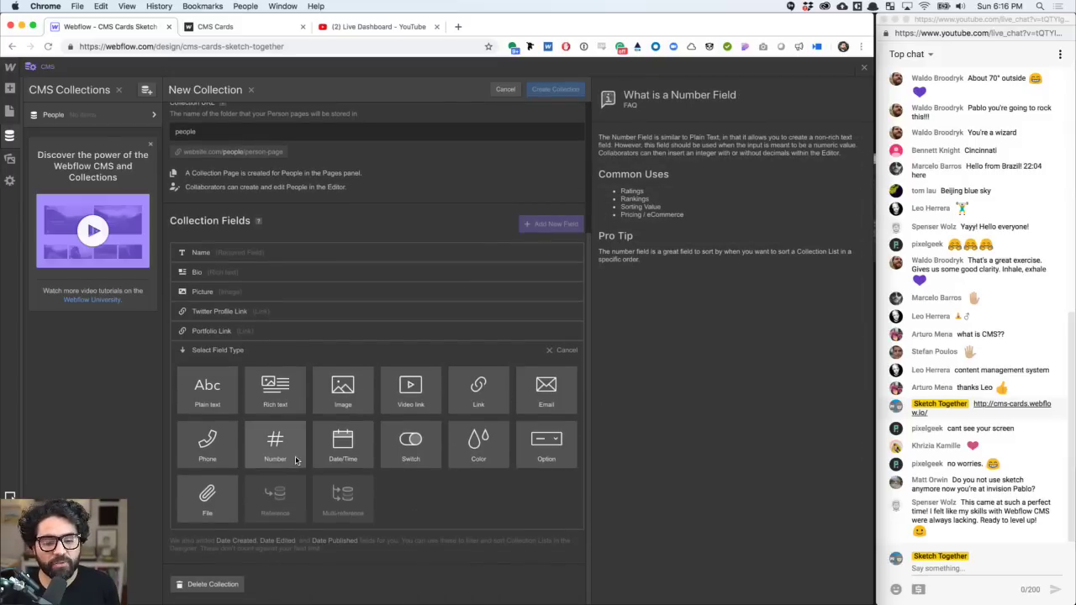
mouse_move(248, 416)
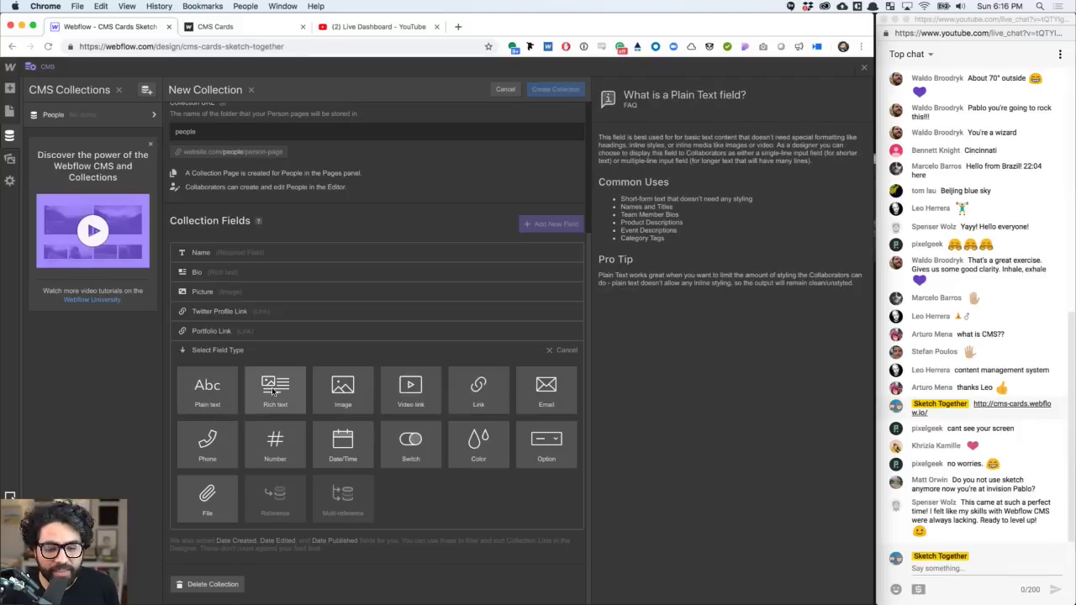
mouse_move(210, 435)
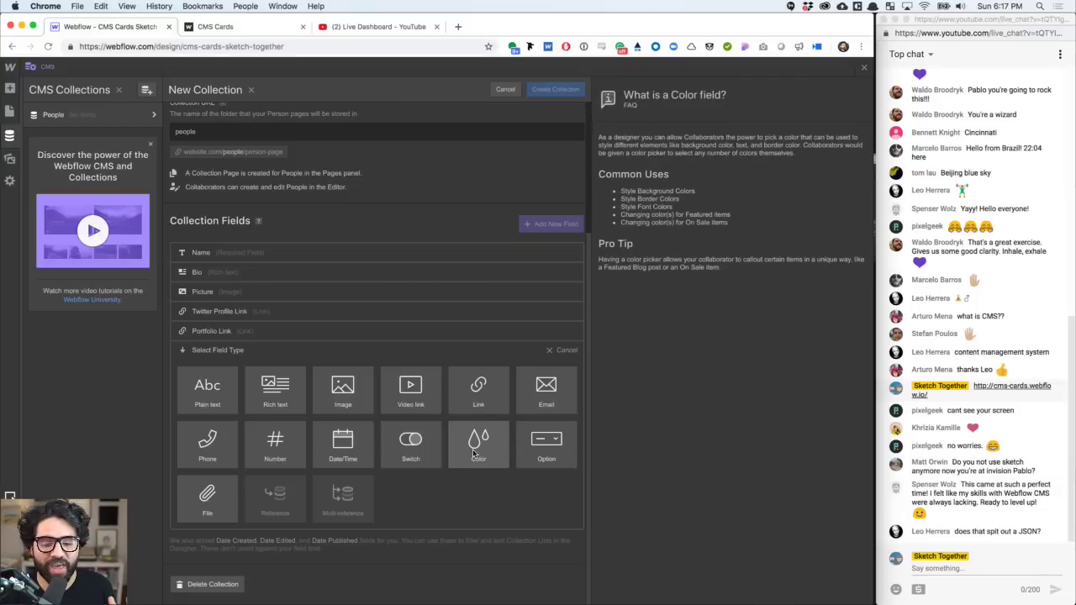
- Add a plain text field labelled Occupation with help text 'Put any type of occupation'
left_click(207, 394)
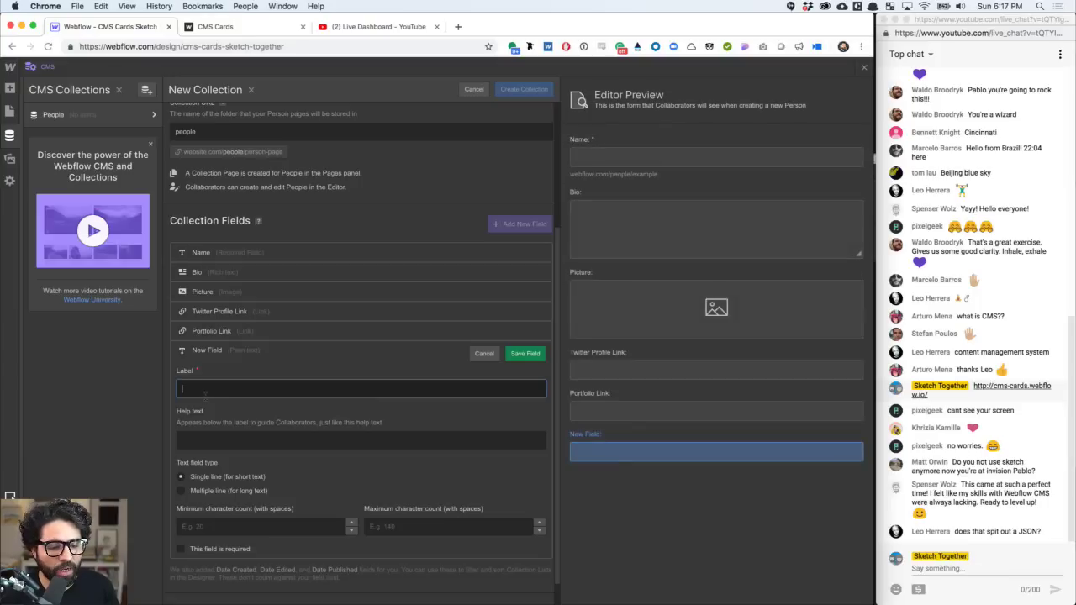
type("Occupation")
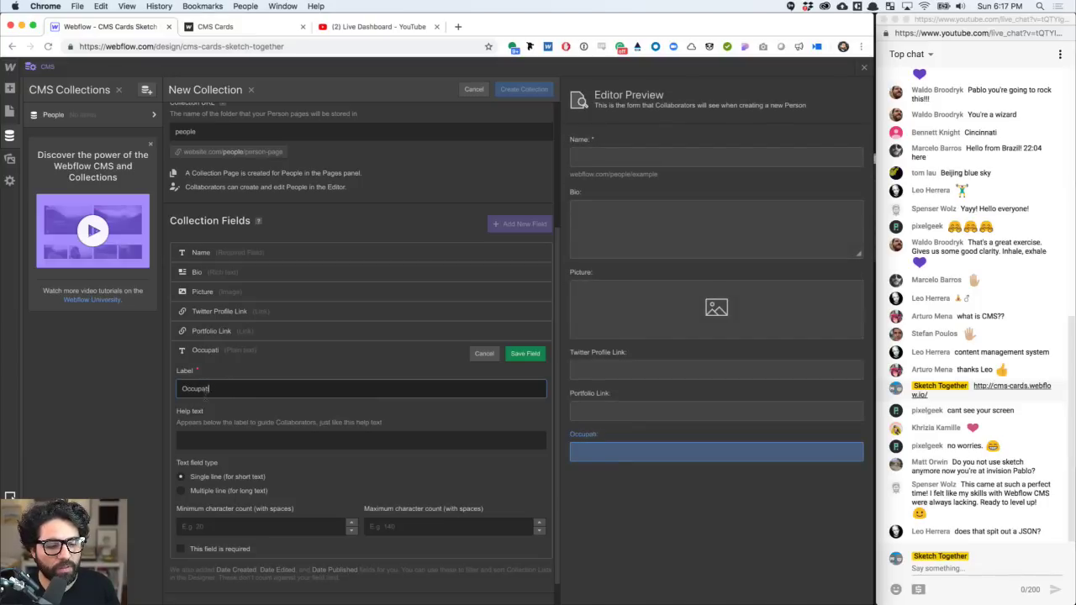
left_click(226, 448)
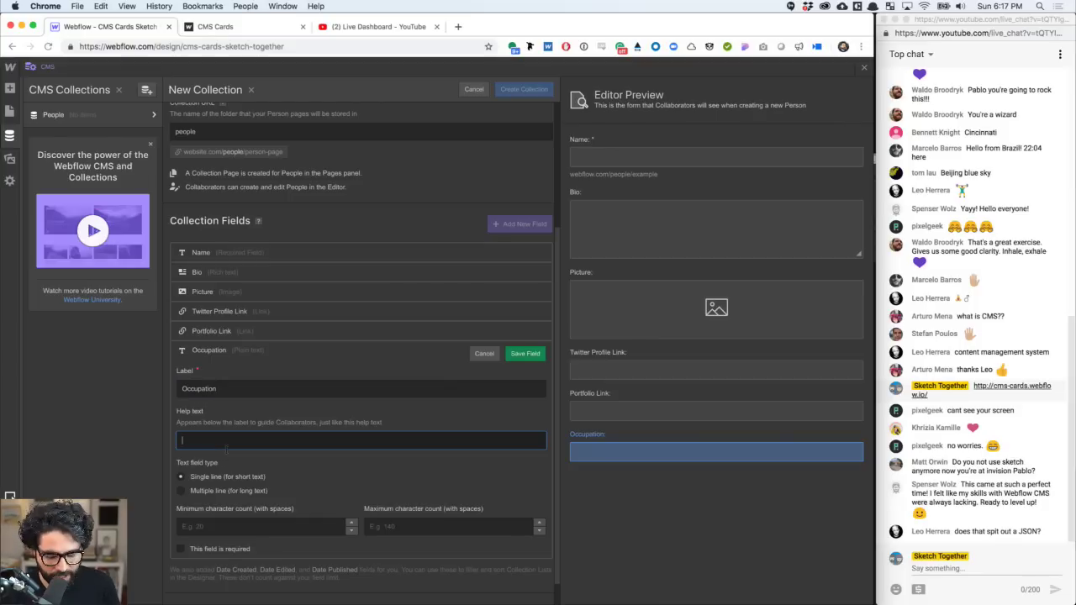
type("Put any")
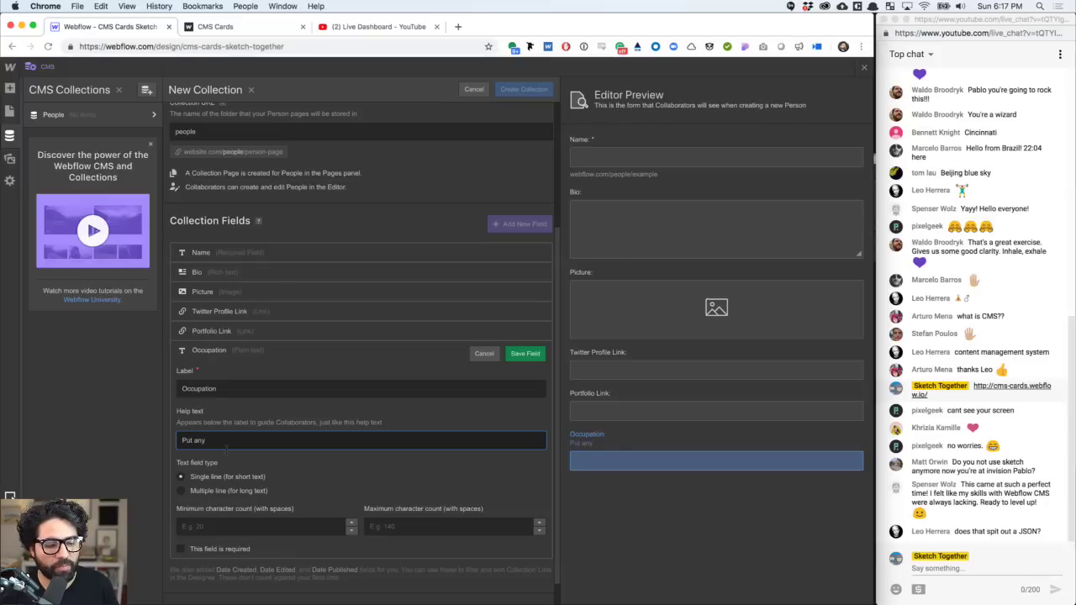
type(" type")
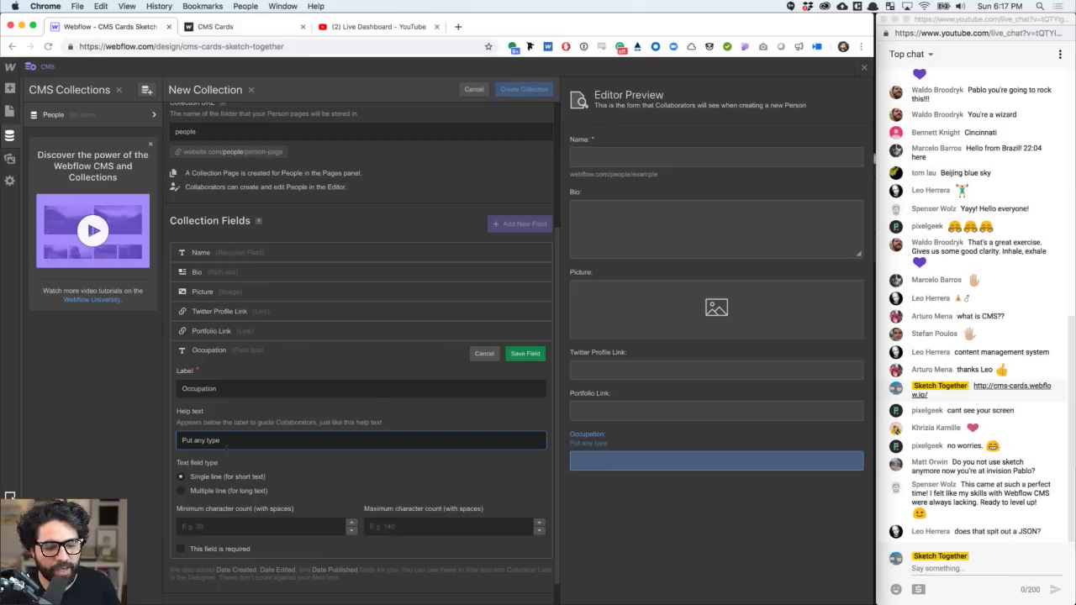
type("of occupation")
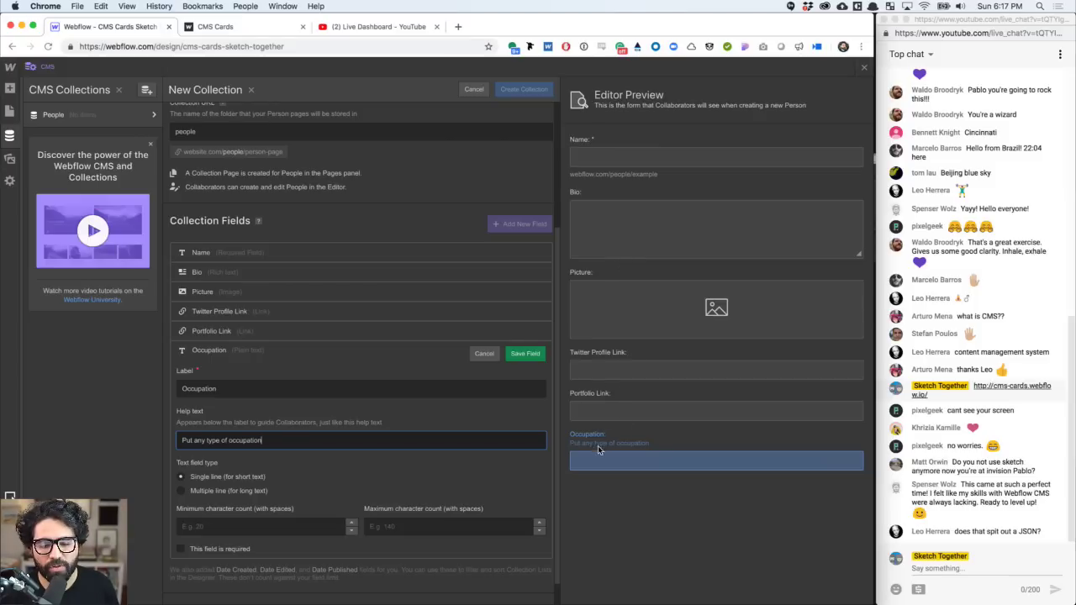
scroll(222, 527, "down", 1)
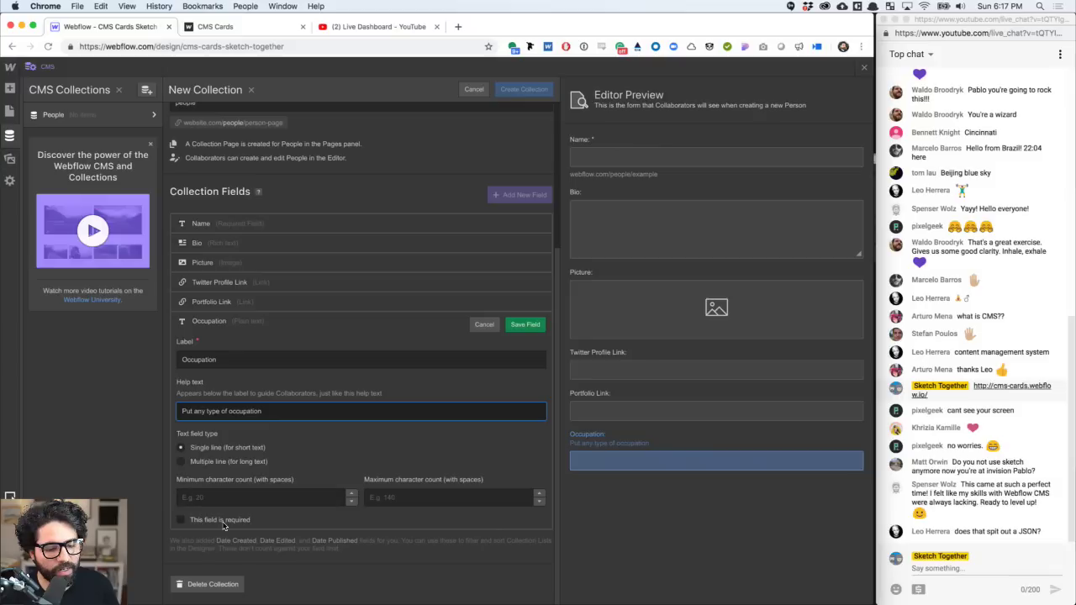
left_click(213, 465)
- Keep Occupation single-line, make it required, and save the field
left_click(214, 462)
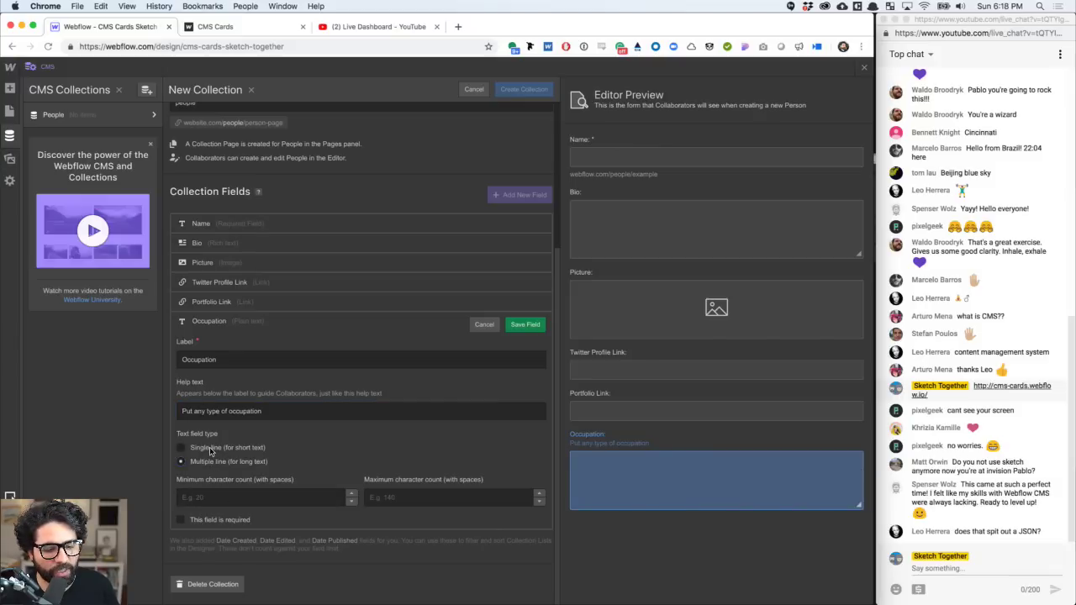
left_click(209, 449)
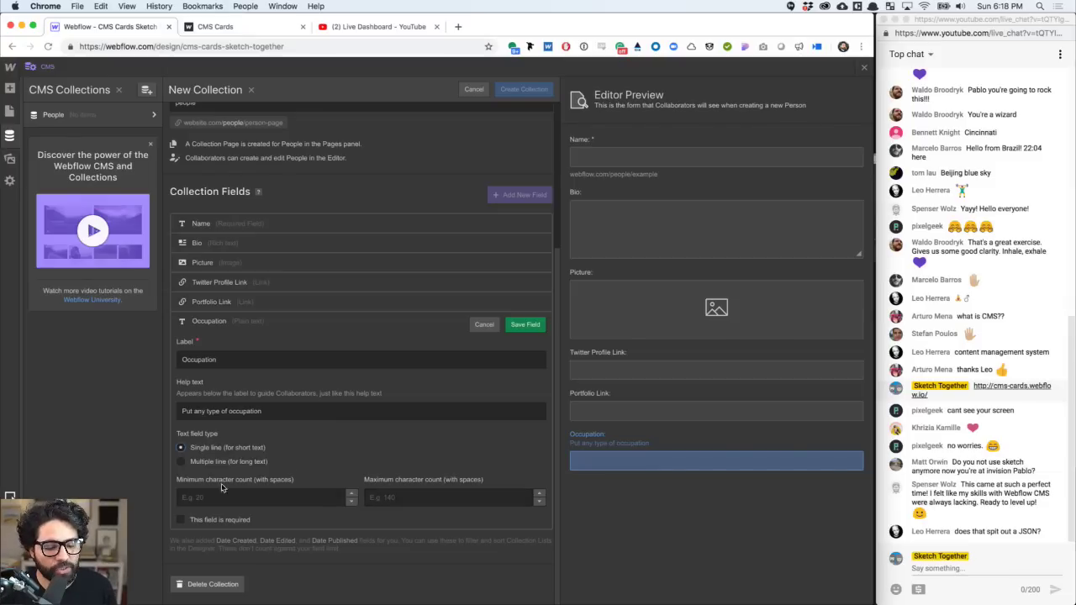
left_click(183, 521)
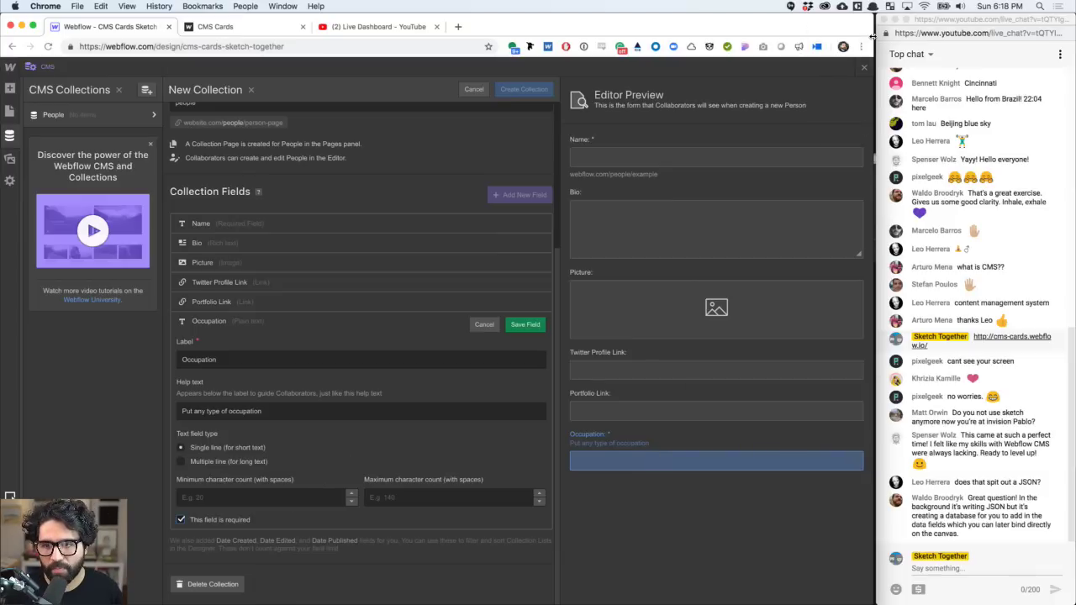
mouse_move(872, 37)
left_mouse_down()
mouse_move(945, 42)
mouse_move(869, 42)
left_mouse_up()
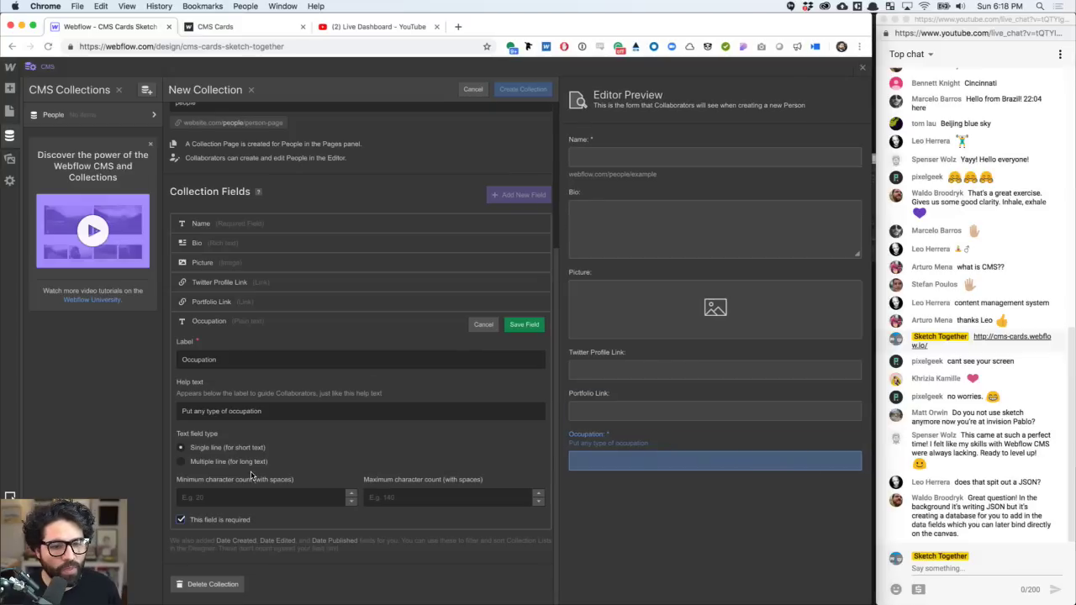
scroll(384, 297, "up", 5)
scroll(385, 298, "down", 5)
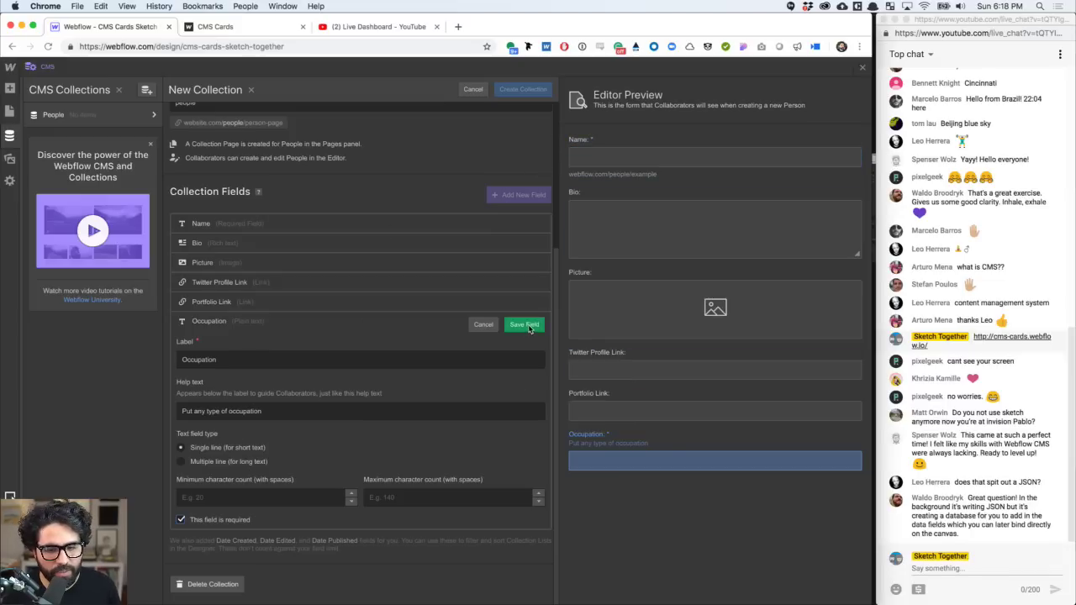
left_click(525, 325)
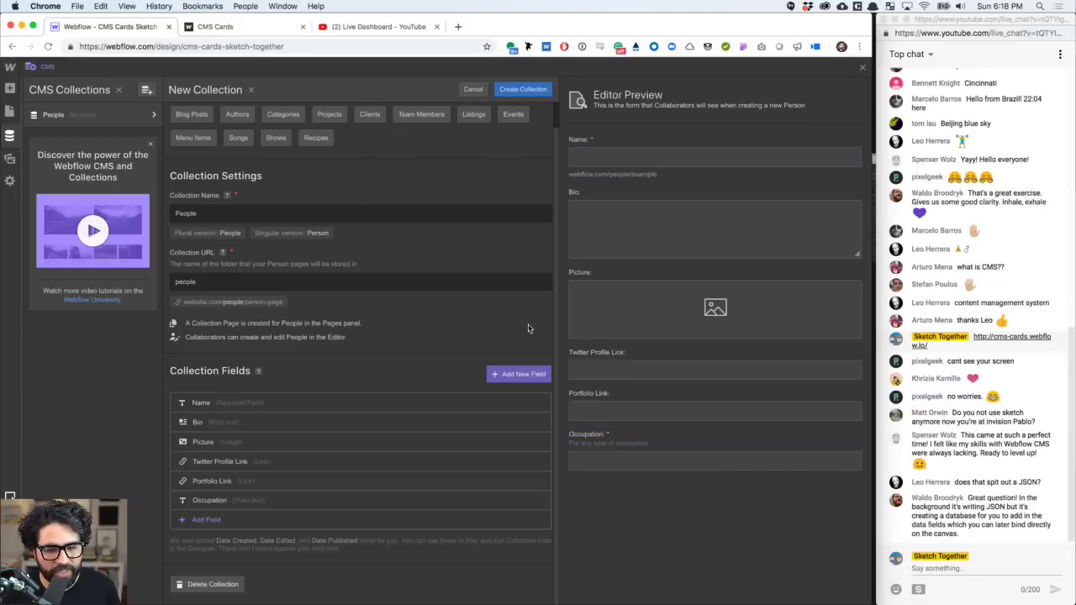
- Add and save a plain text field labelled Location
left_click(509, 379)
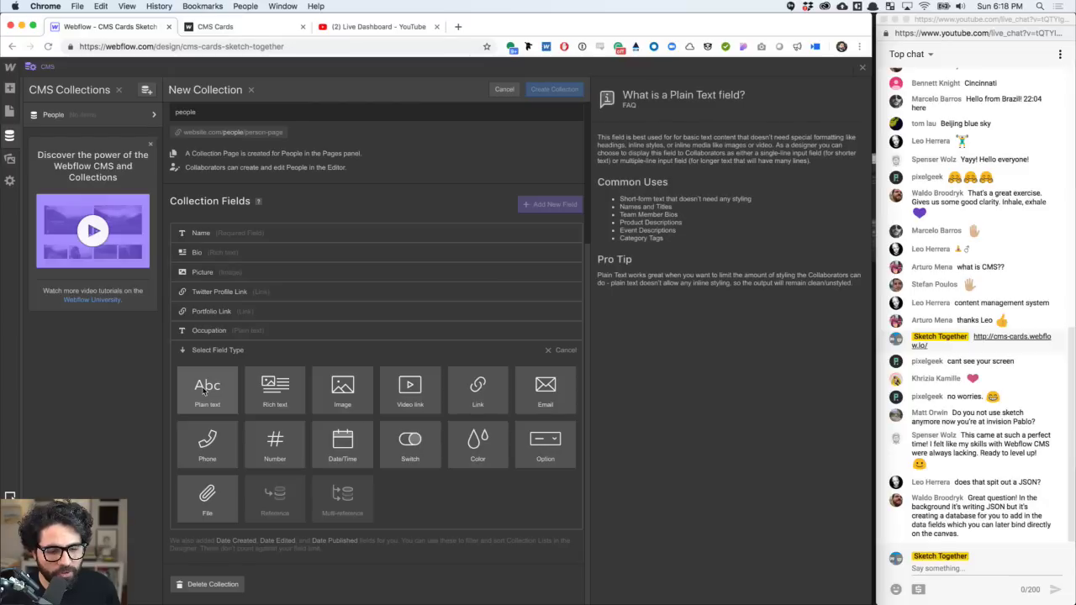
left_click(207, 391)
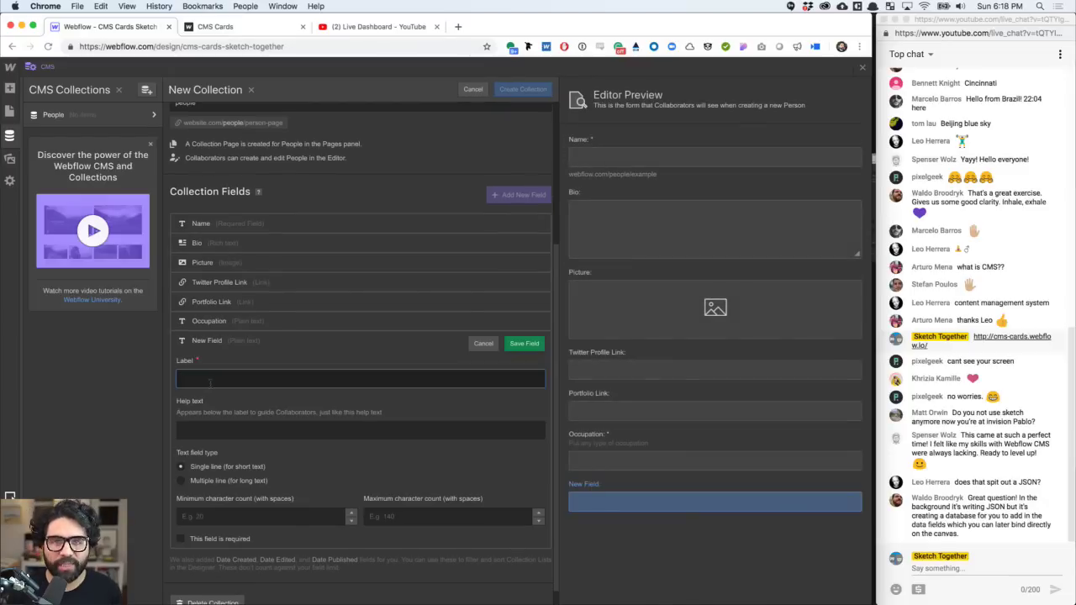
type("Place")
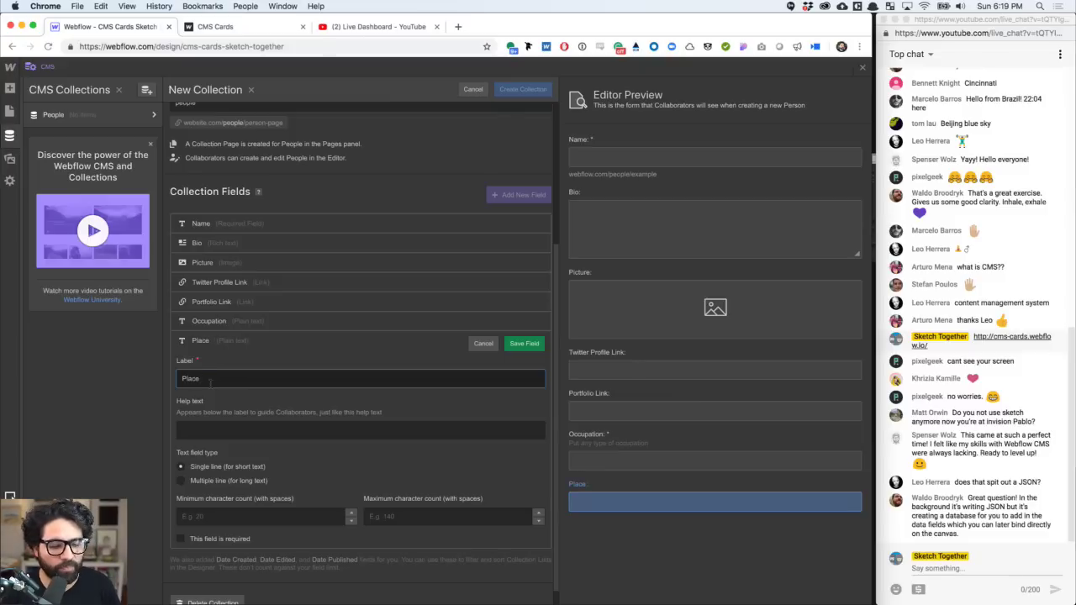
key("super+a")
type("Location")
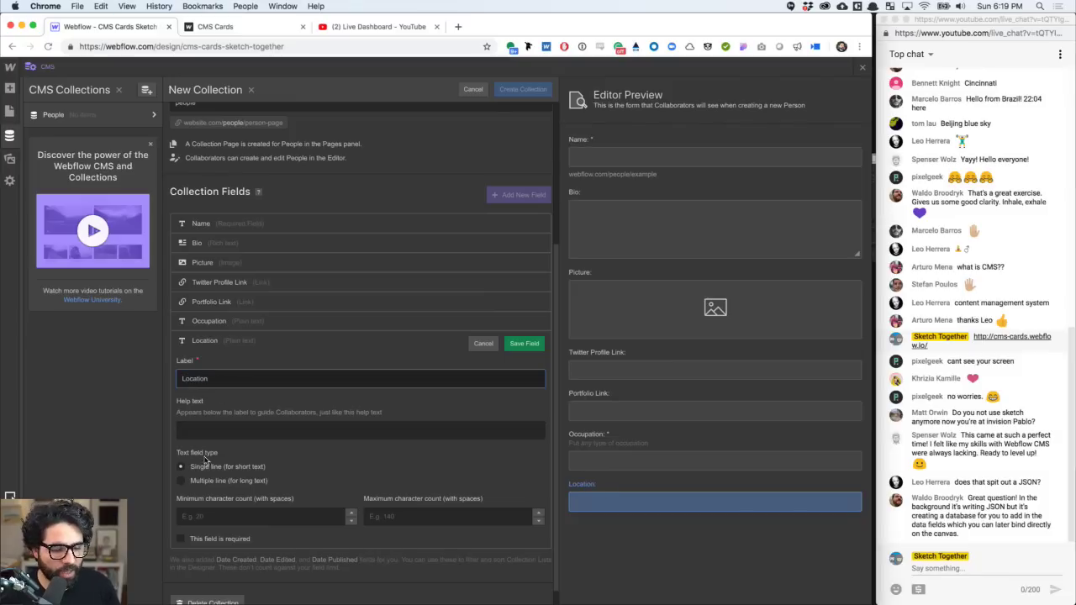
left_click(522, 344)
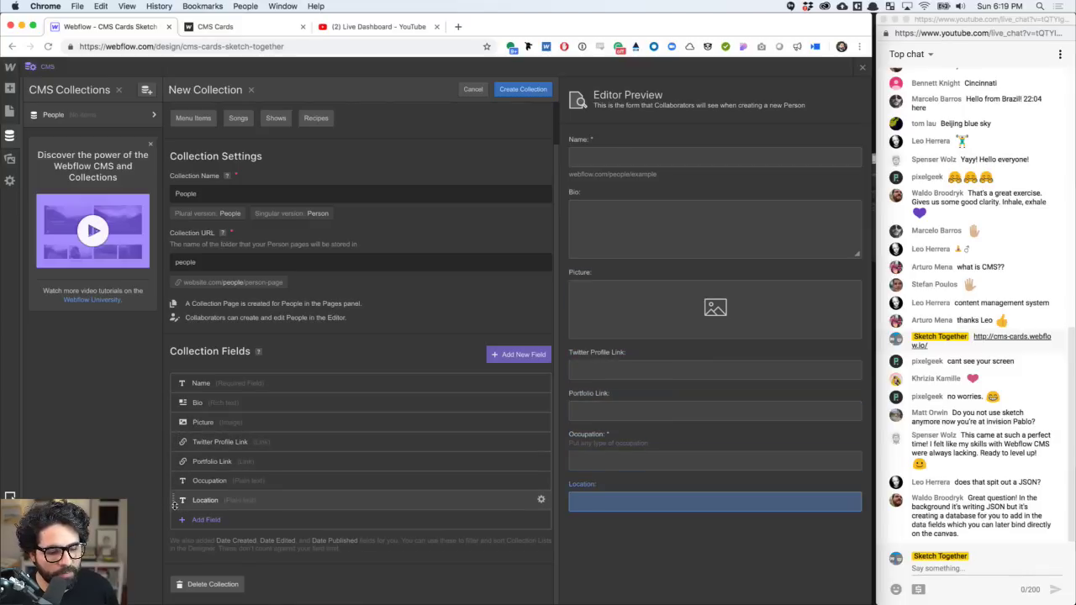
- Move Location directly under Name and create the People collection
left_click_drag(176, 504, 181, 400)
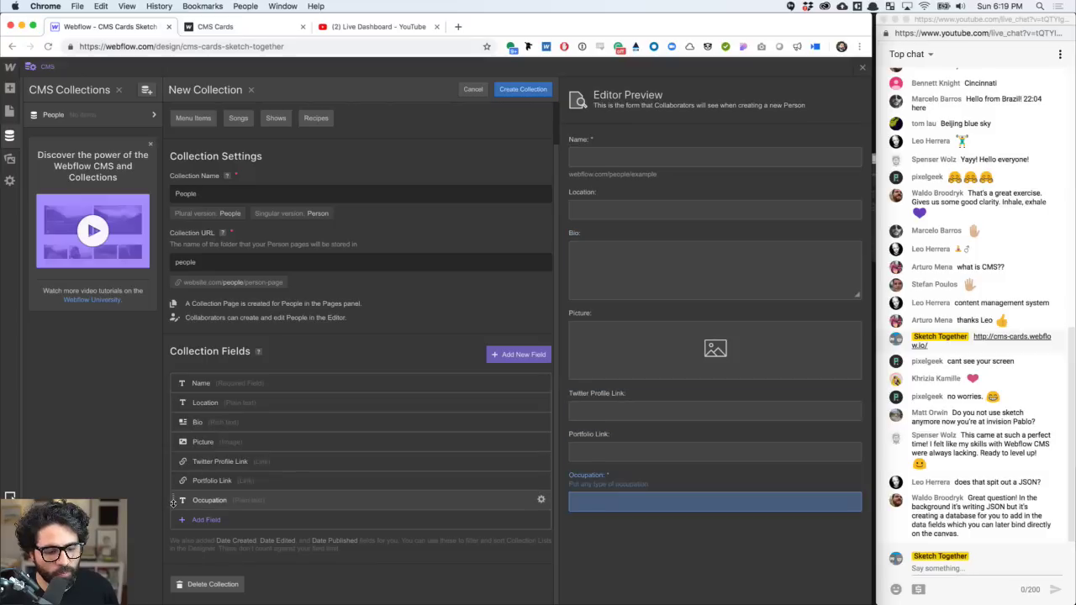
mouse_move(174, 502)
left_mouse_down()
mouse_move(175, 417)
mouse_move(180, 502)
left_mouse_up()
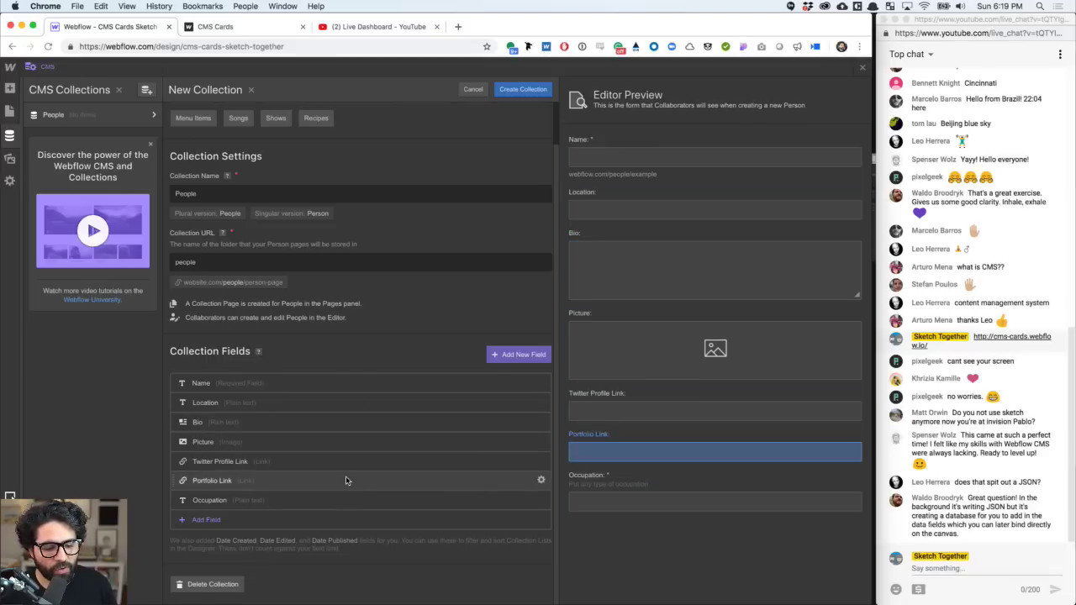
left_click(511, 90)
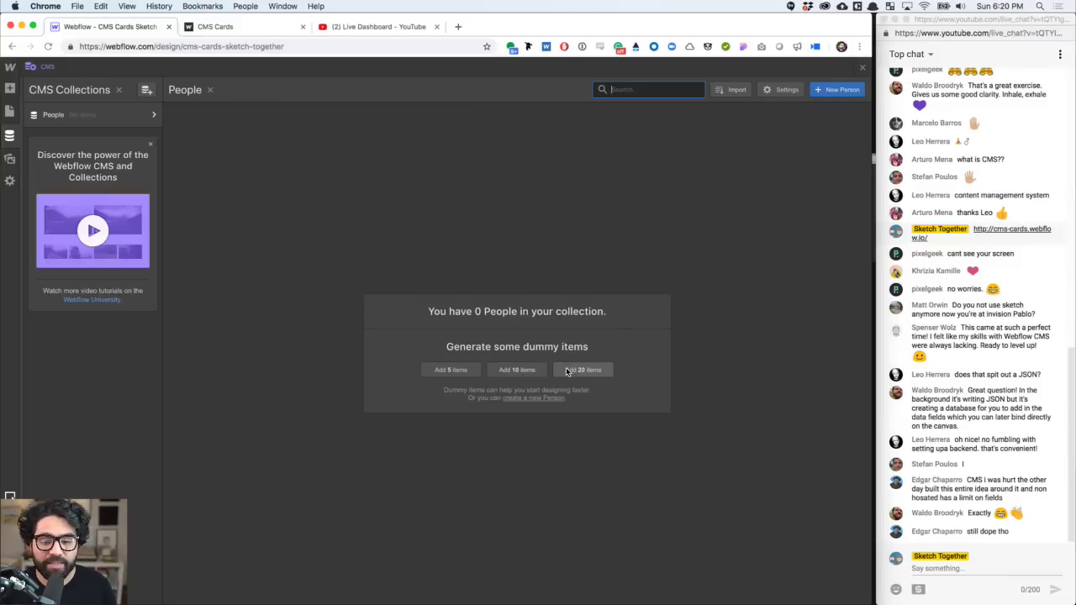
- Generate 10 dummy People items and inspect the first one without saving
left_click(516, 371)
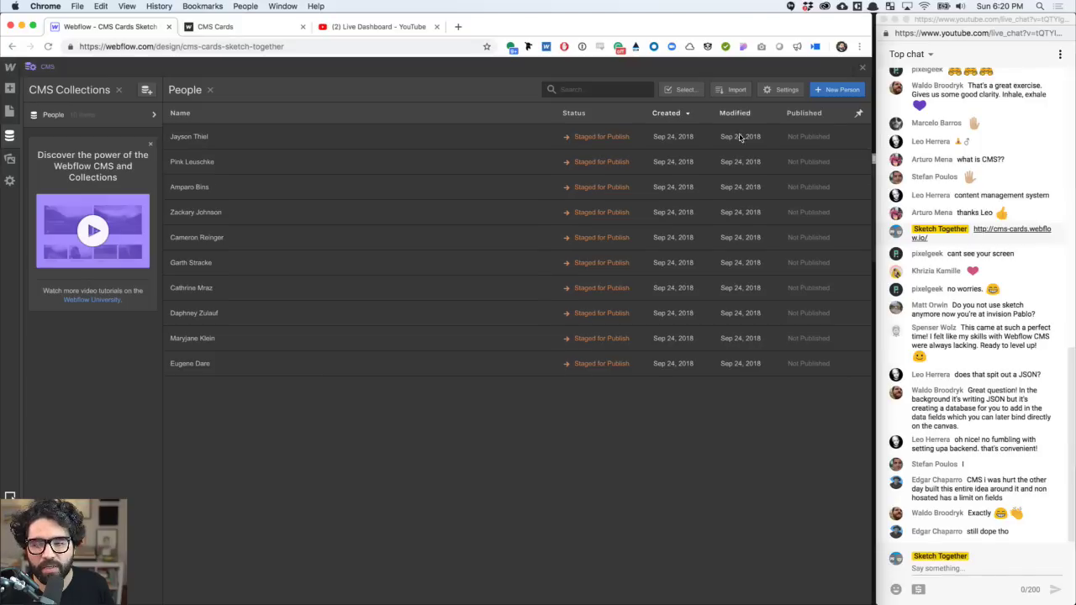
left_click(511, 140)
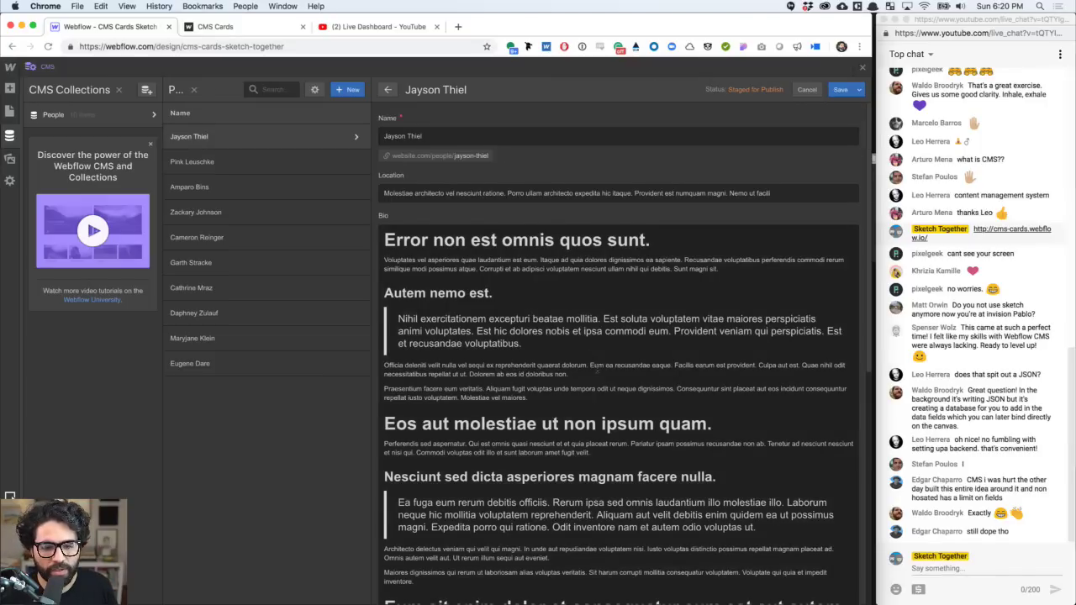
scroll(597, 368, "down", 8)
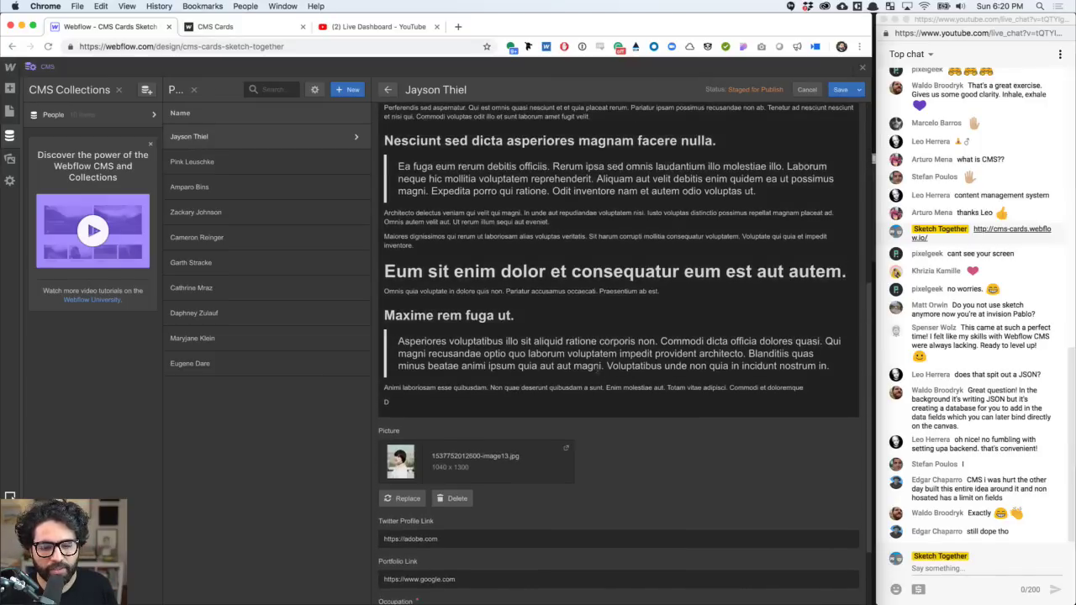
scroll(588, 361, "down", 3)
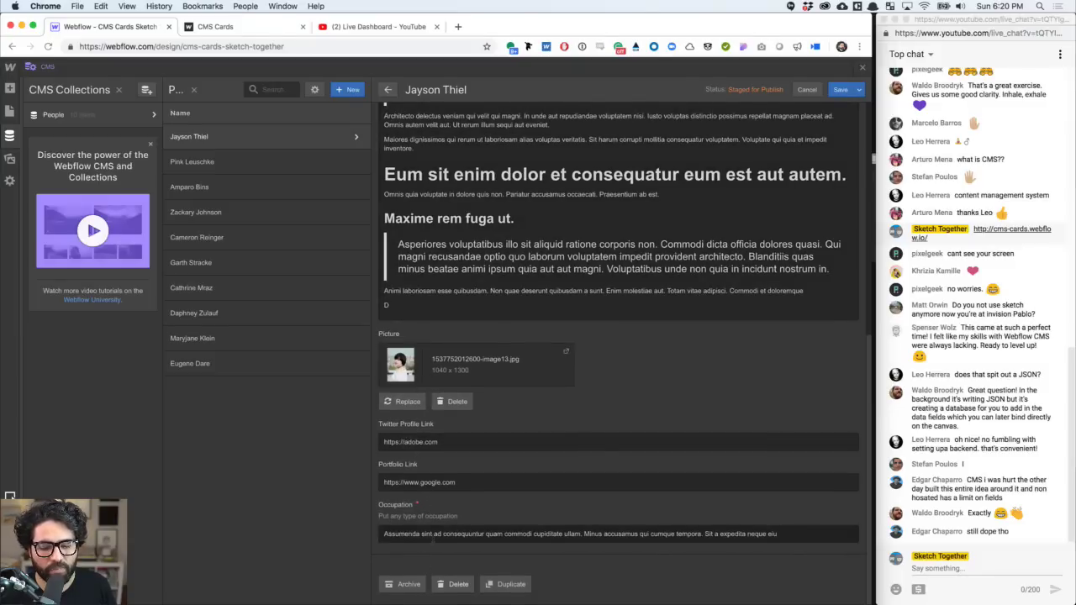
scroll(618, 353, "up", 12)
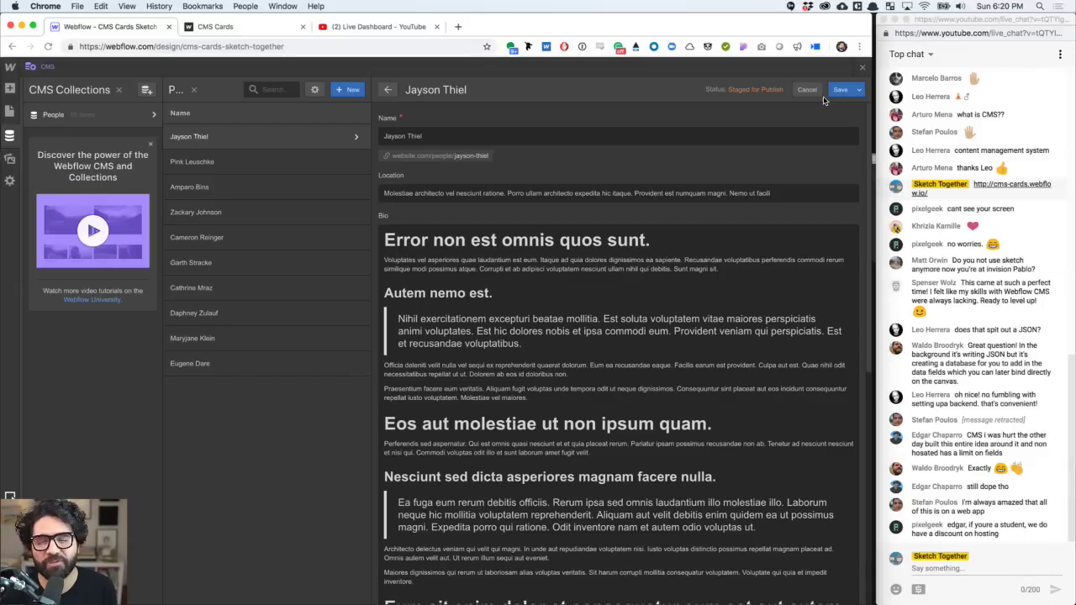
left_click(812, 91)
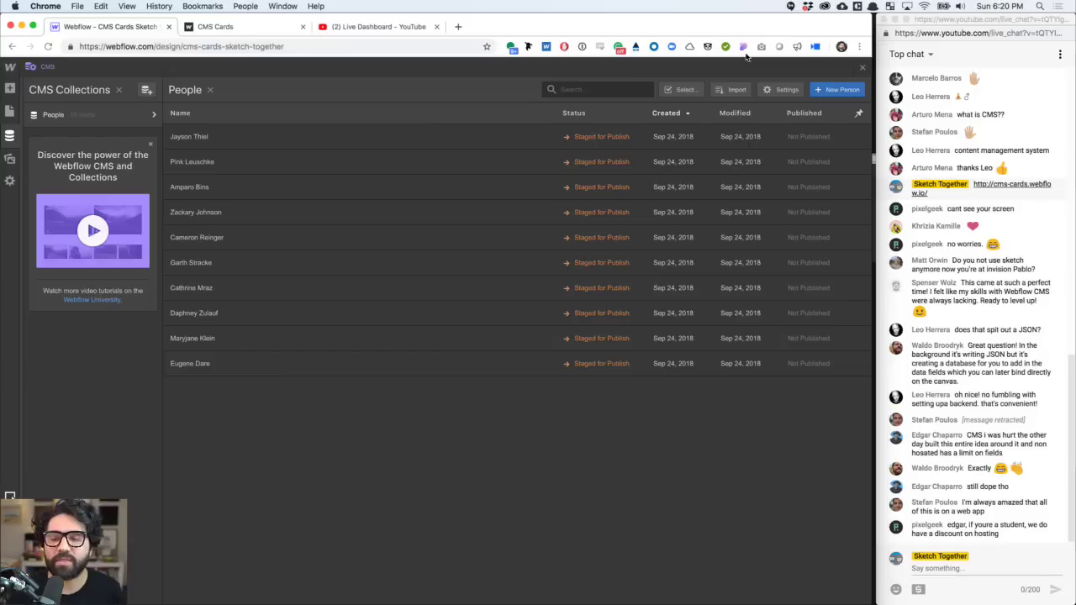
- Select all ten dummy people and delete them permanently
left_click(689, 90)
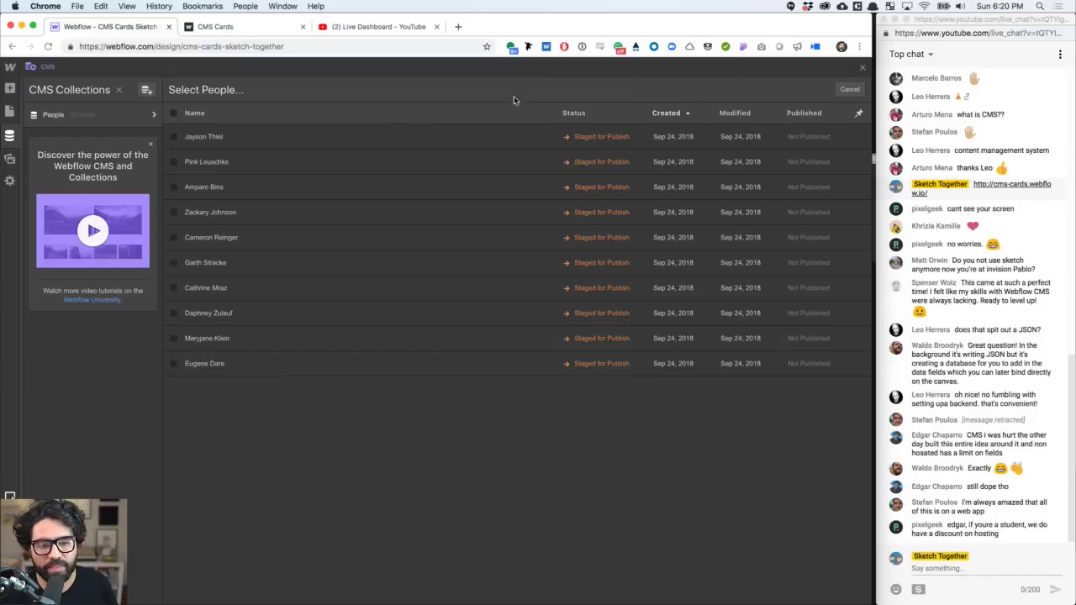
left_click(174, 114)
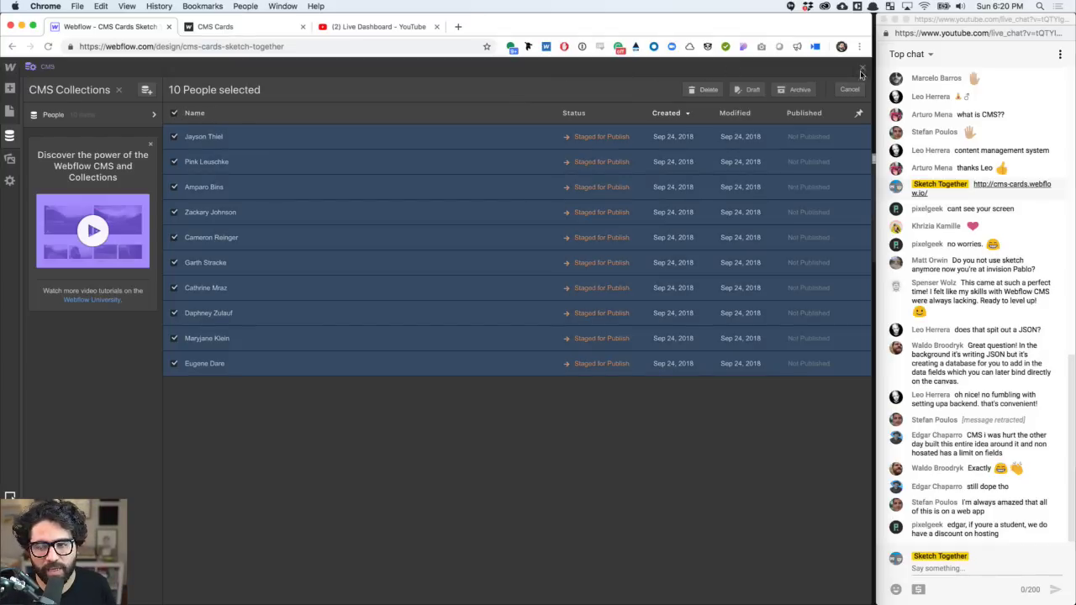
left_click(706, 90)
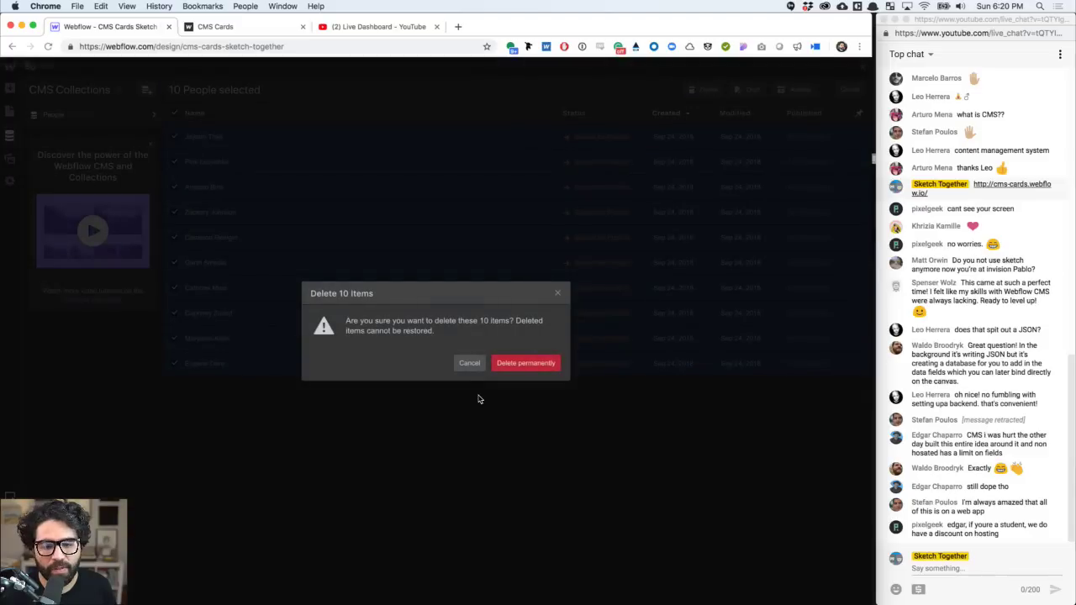
left_click(523, 363)
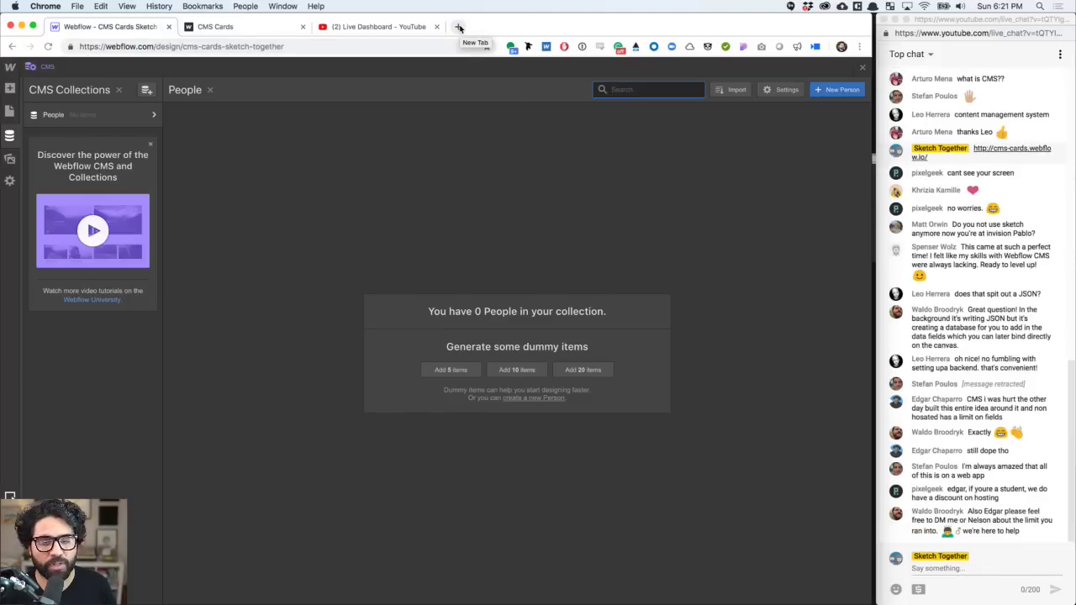
- Load the Sketch Together Form in a new tab and preview it
left_click(459, 28)
type("form")
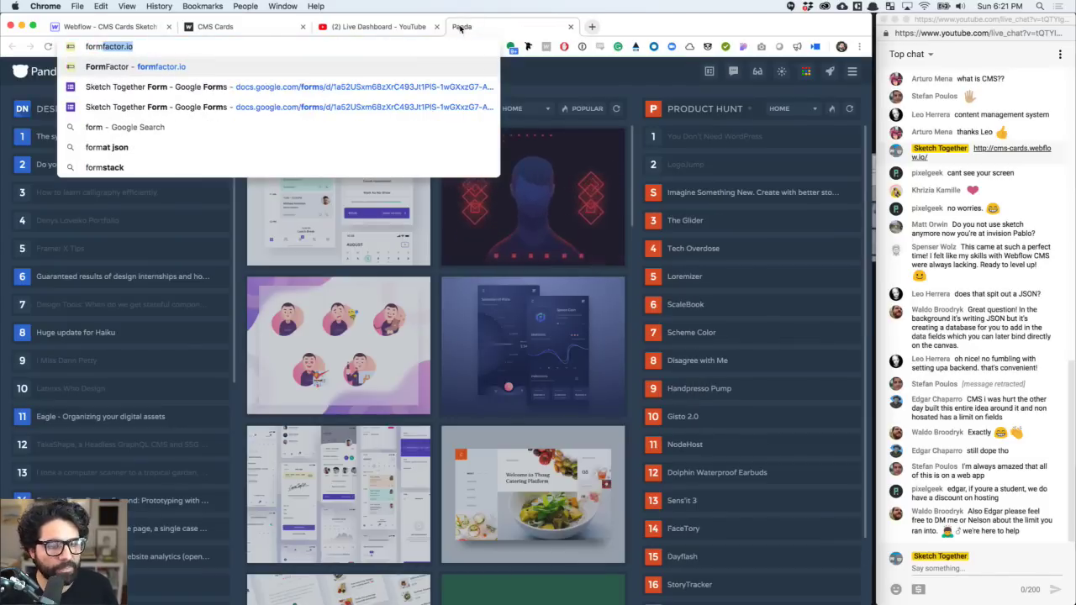
key("Down")
key("Return")
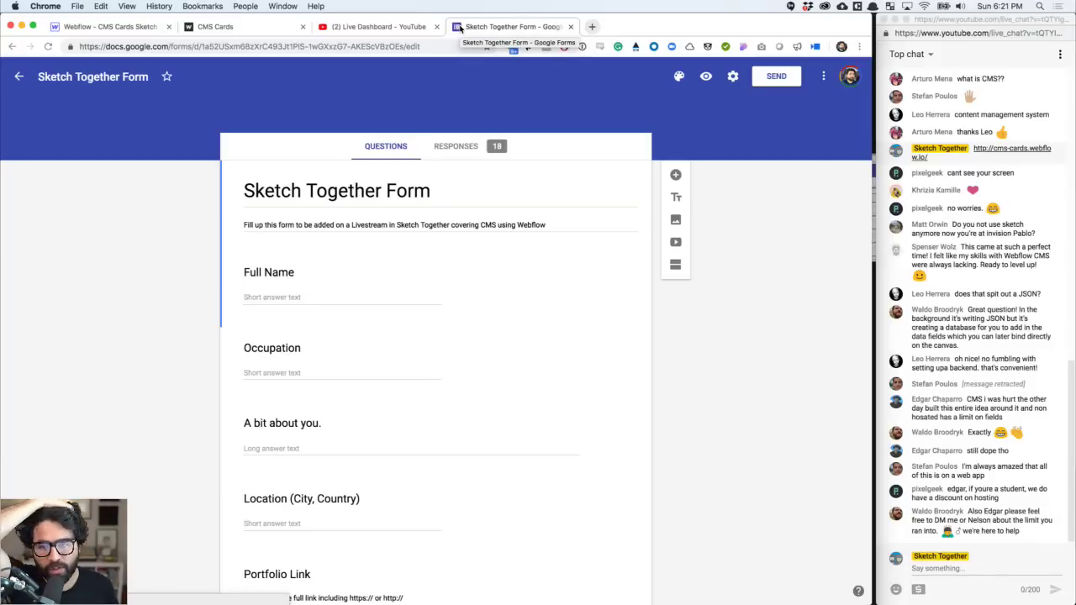
left_click(706, 77)
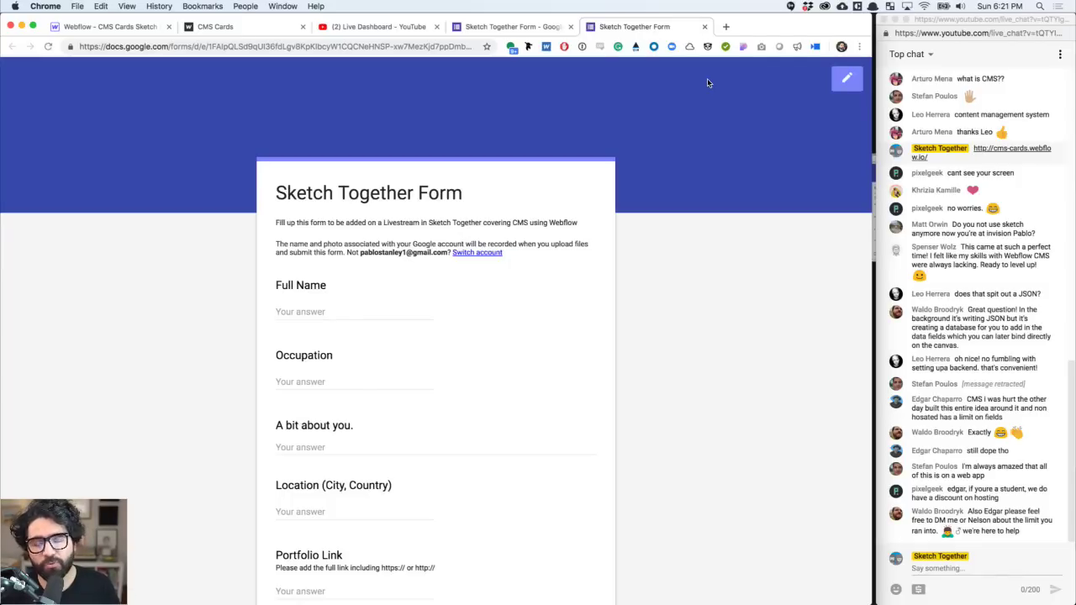
scroll(556, 162, "down", 5)
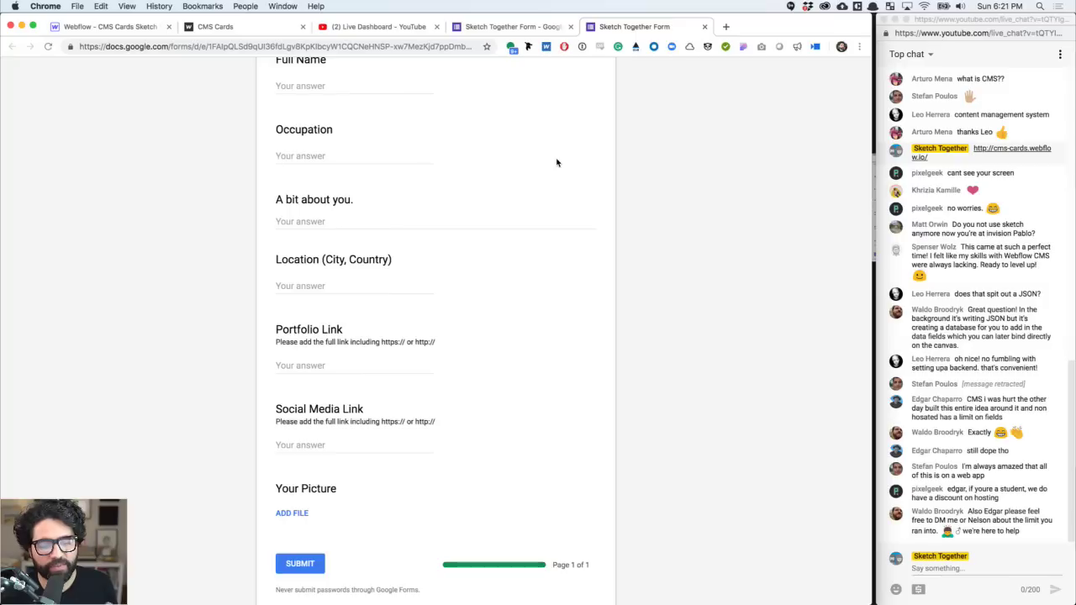
scroll(557, 162, "down", 1)
scroll(521, 184, "up", 4)
- Enter test answers: a full name, occupation 'Hello' and bio 'kdfjdkfdj'
left_click(372, 239)
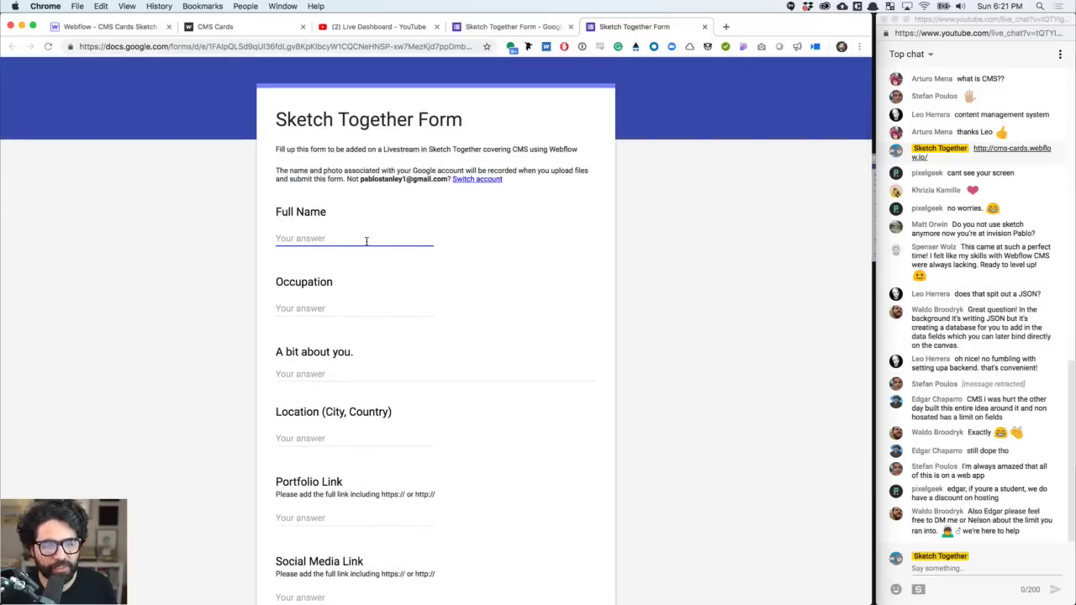
type("Pabs")
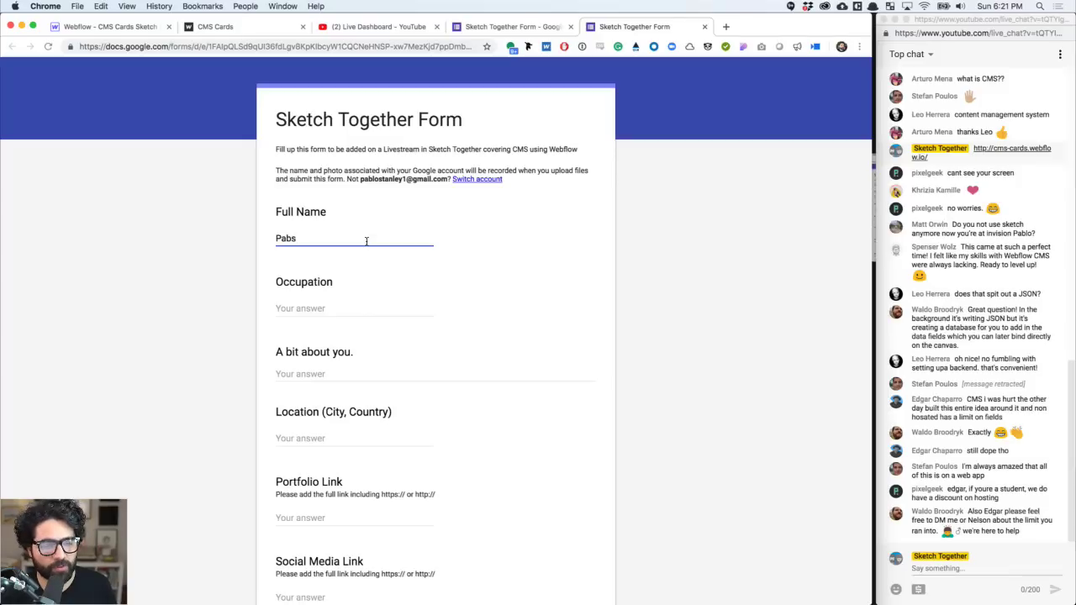
key("Tab")
type("Hello")
key("Tab")
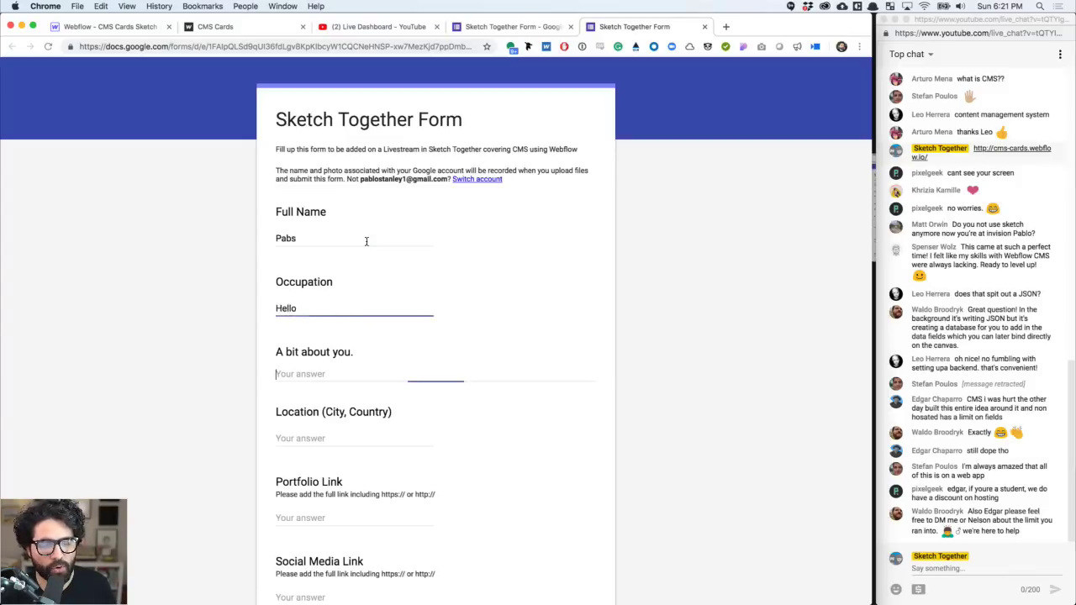
type("kdfjdkfdj")
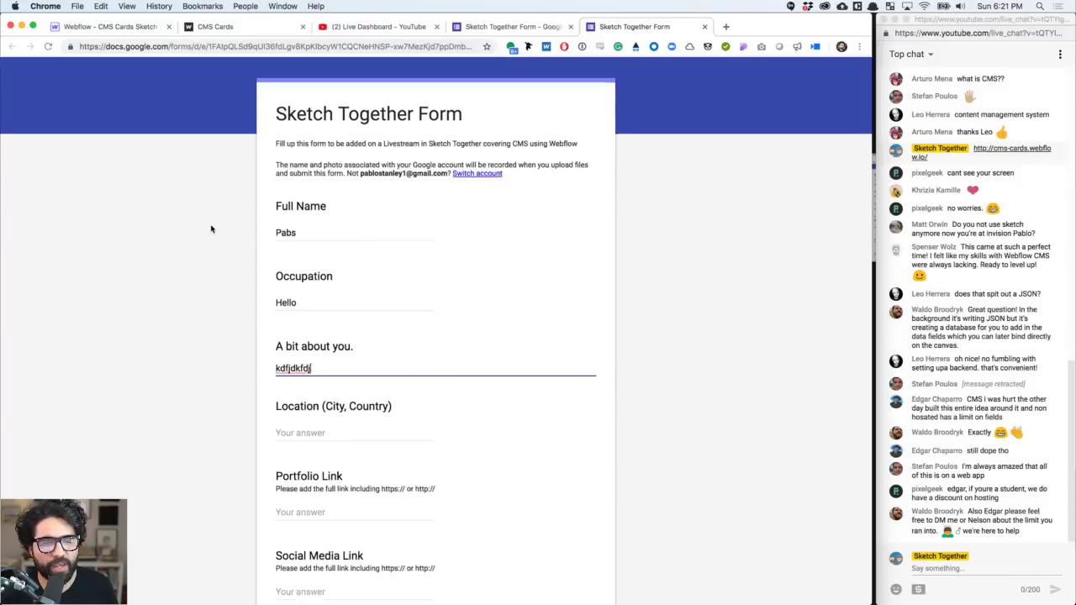
scroll(300, 269, "down", 5)
scroll(295, 256, "up", 8)
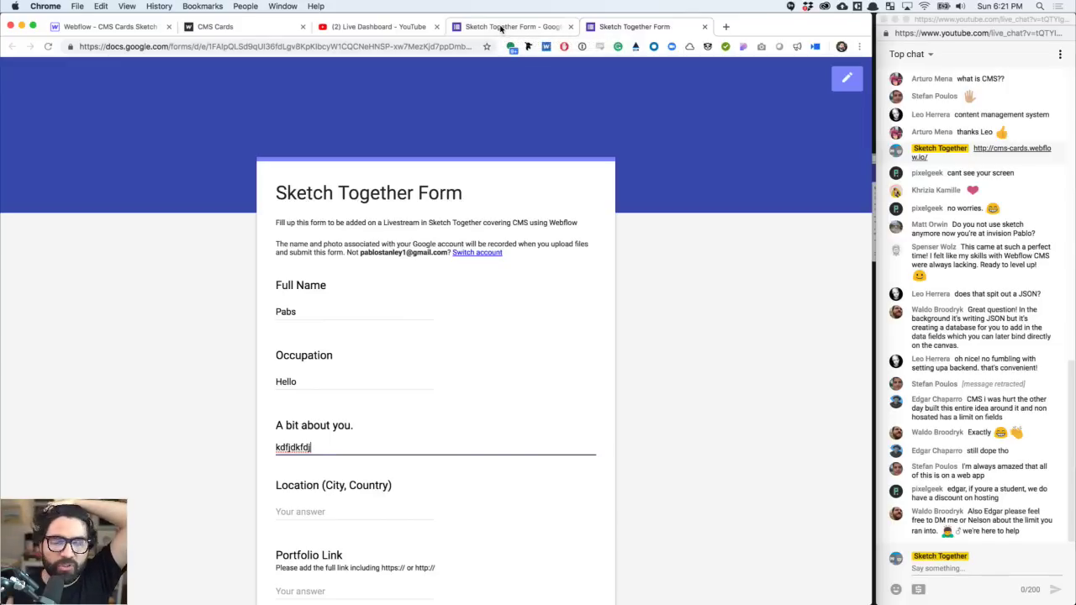
- Open the form's responses in the linked Sketch Together Form (Responses) spreadsheet
left_click(500, 27)
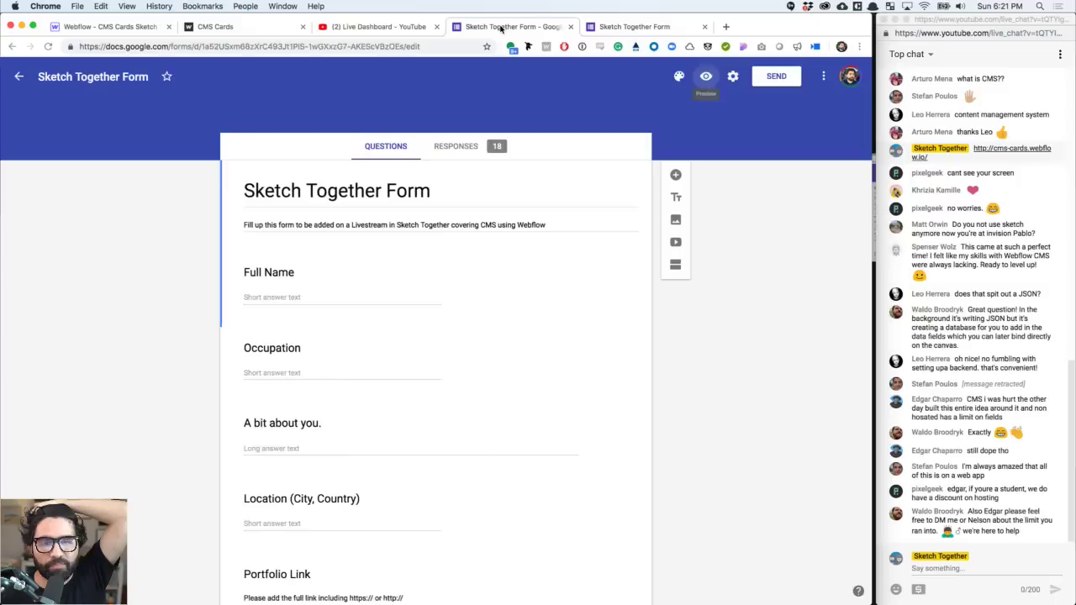
left_click(473, 148)
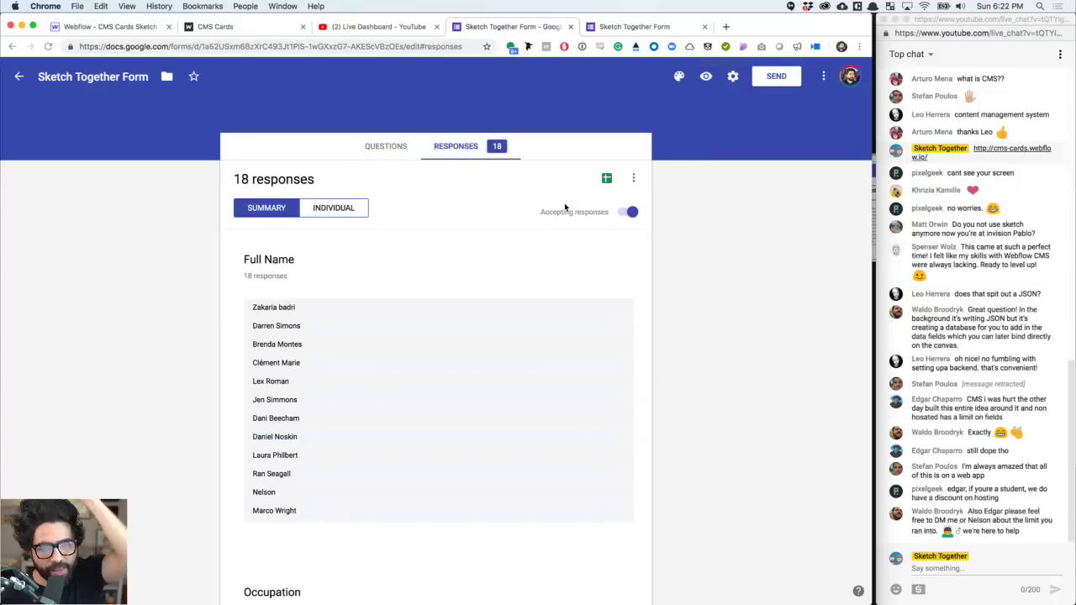
left_click(605, 181)
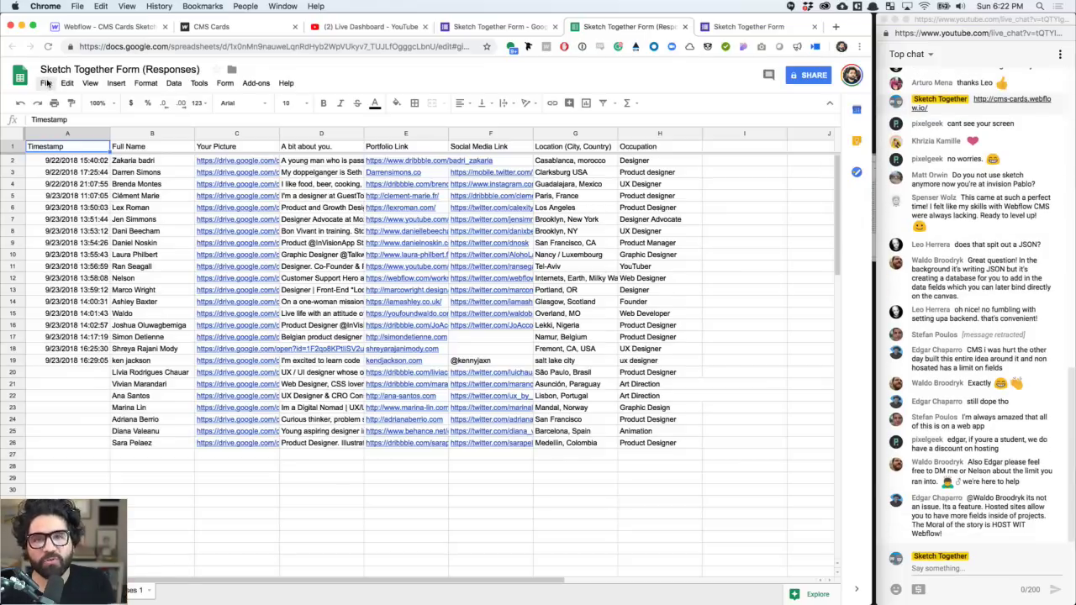
- Download the responses sheet as a comma-separated .csv file, then close the spreadsheet
left_click(46, 83)
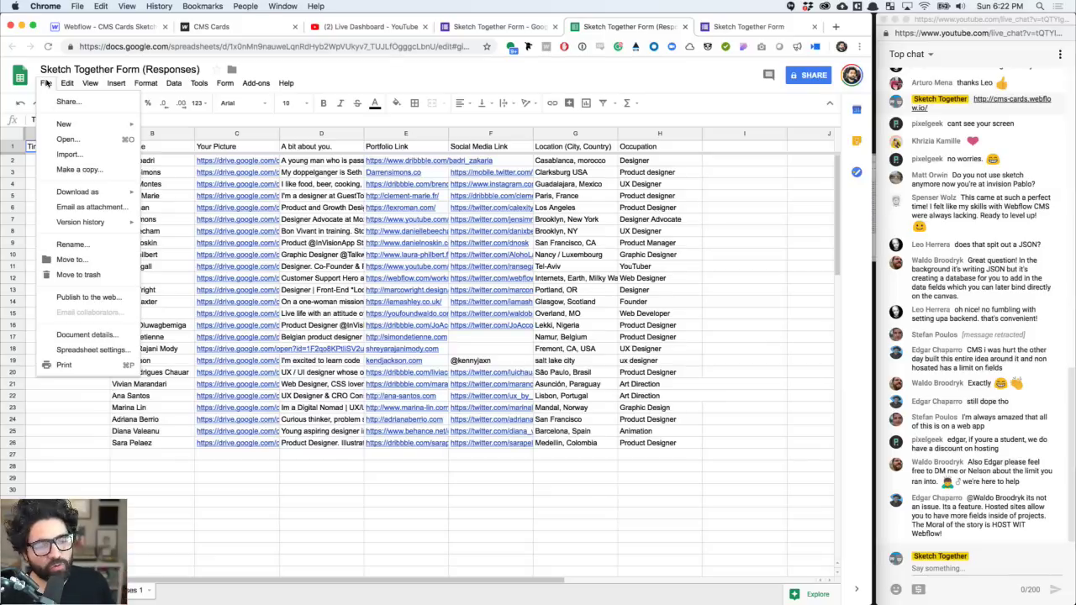
mouse_move(84, 194)
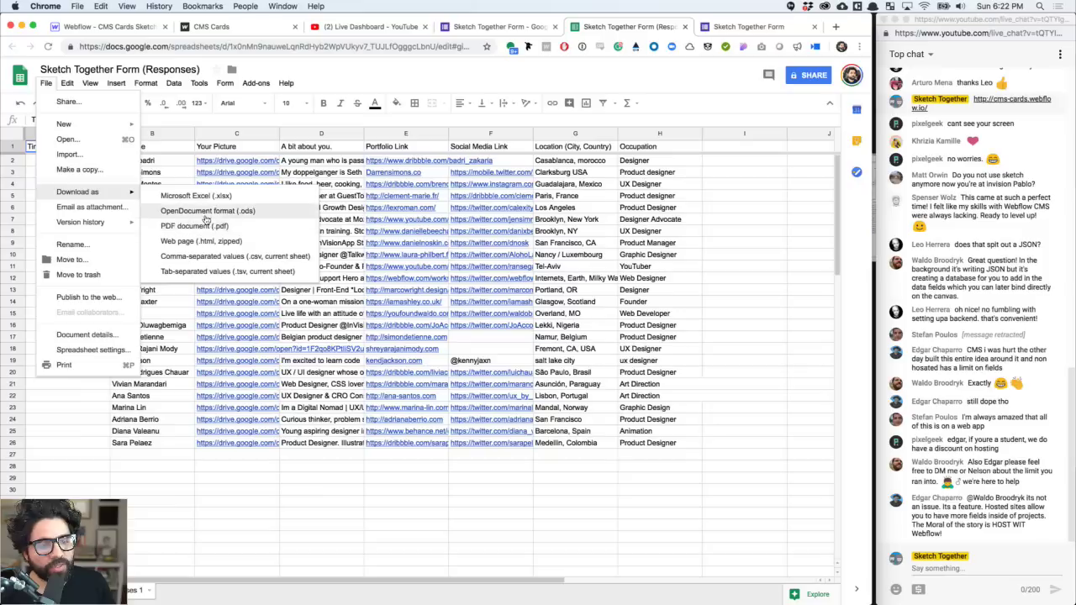
left_click(238, 260)
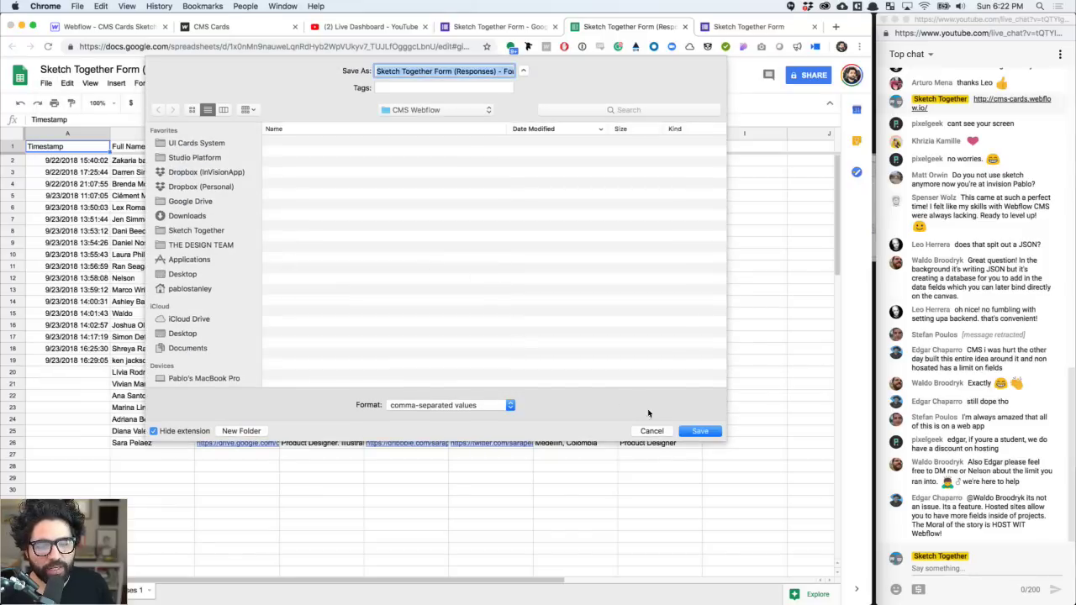
left_click(653, 430)
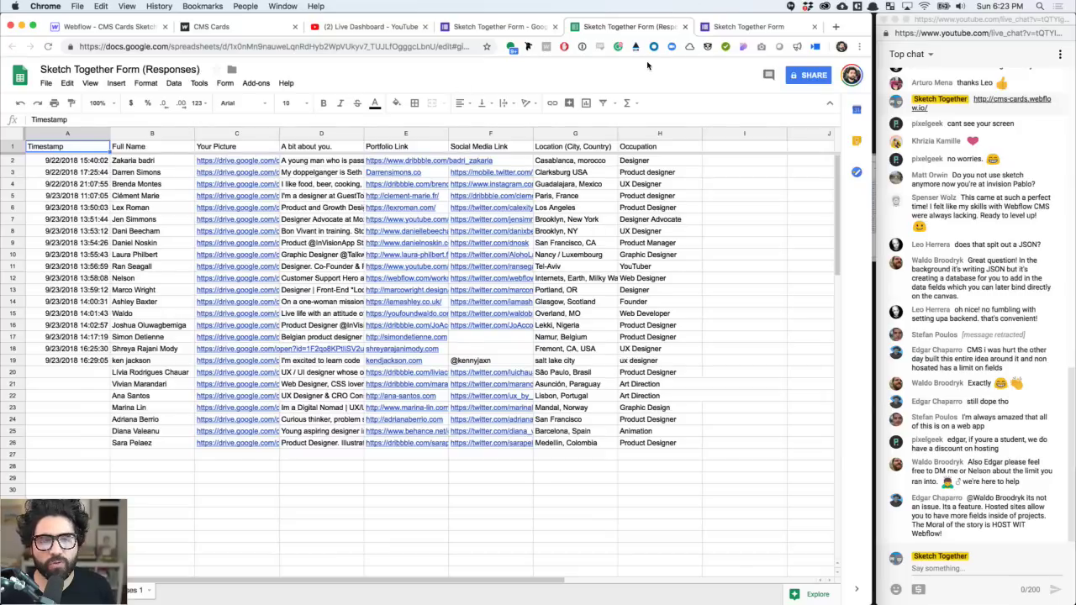
key("super+w")
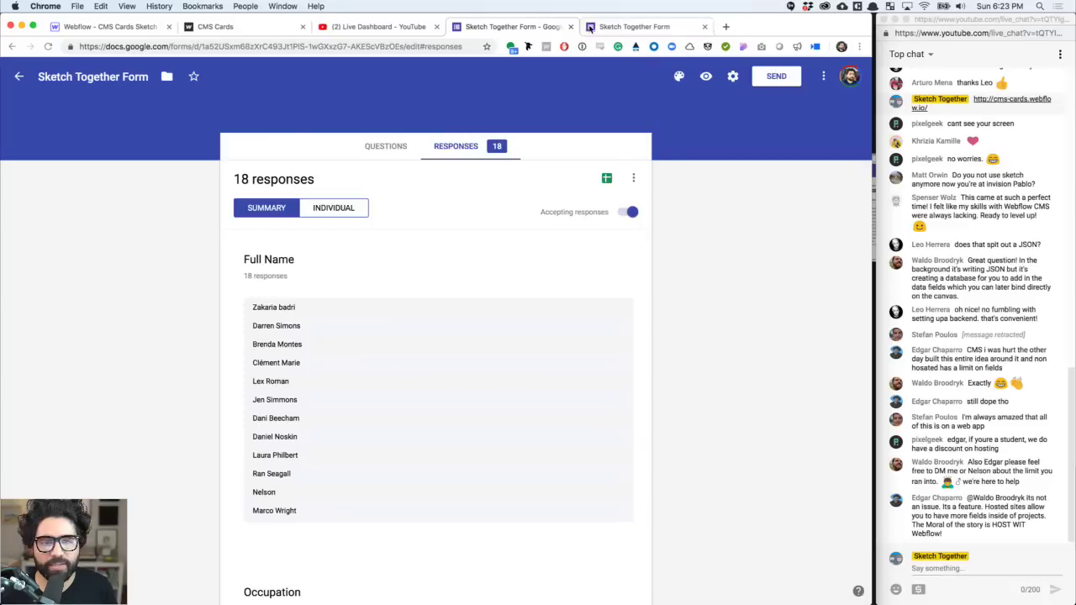
- Close the form tabs, confirming Leave site, and go back to the Webflow People collection
key("super+w")
key("super+w")
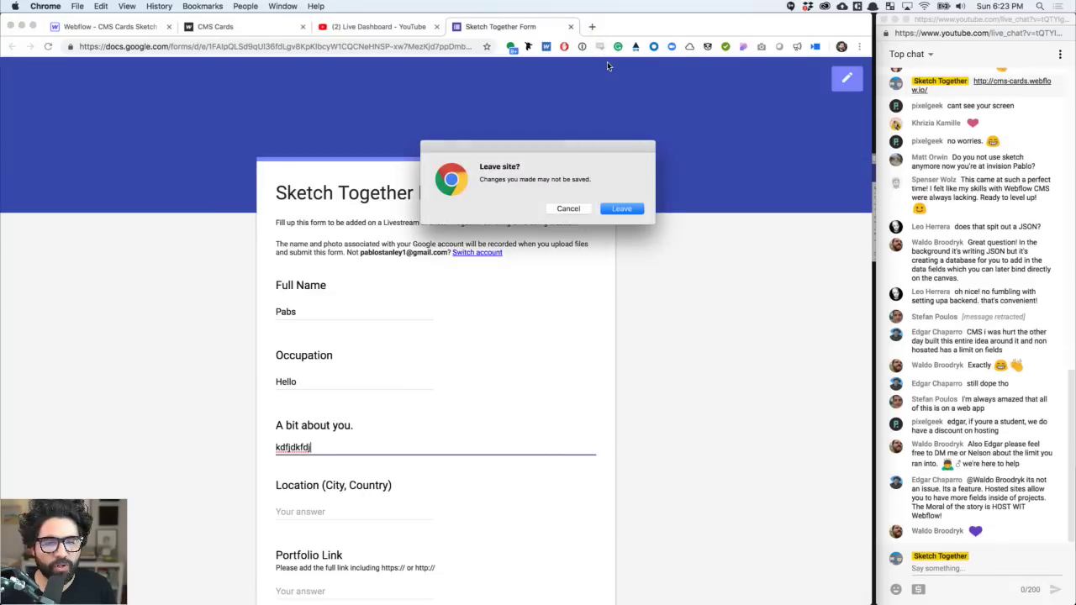
left_click(622, 209)
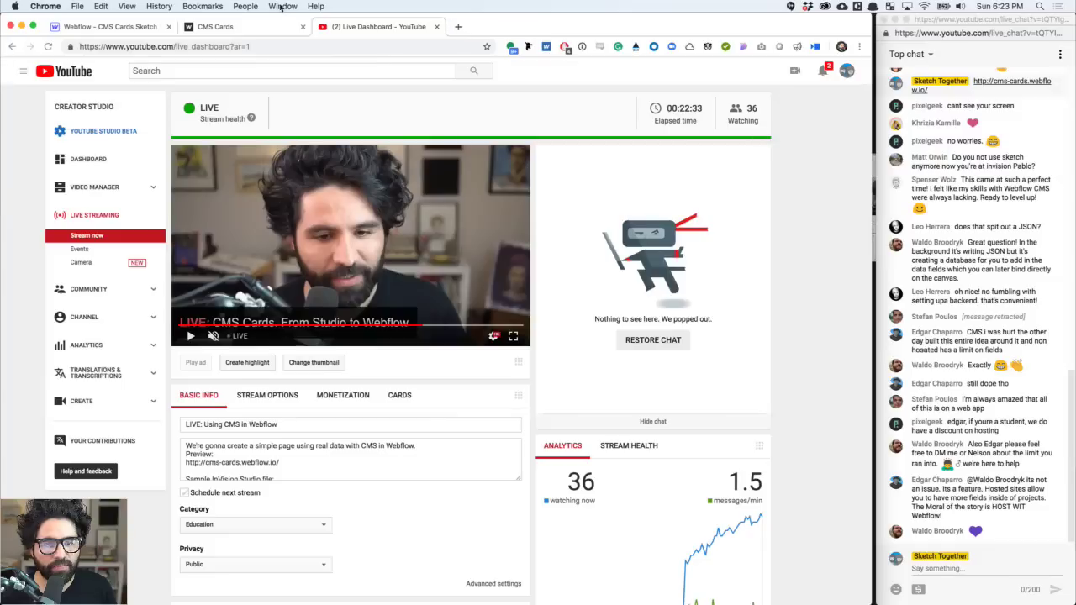
left_click(267, 31)
left_click(156, 32)
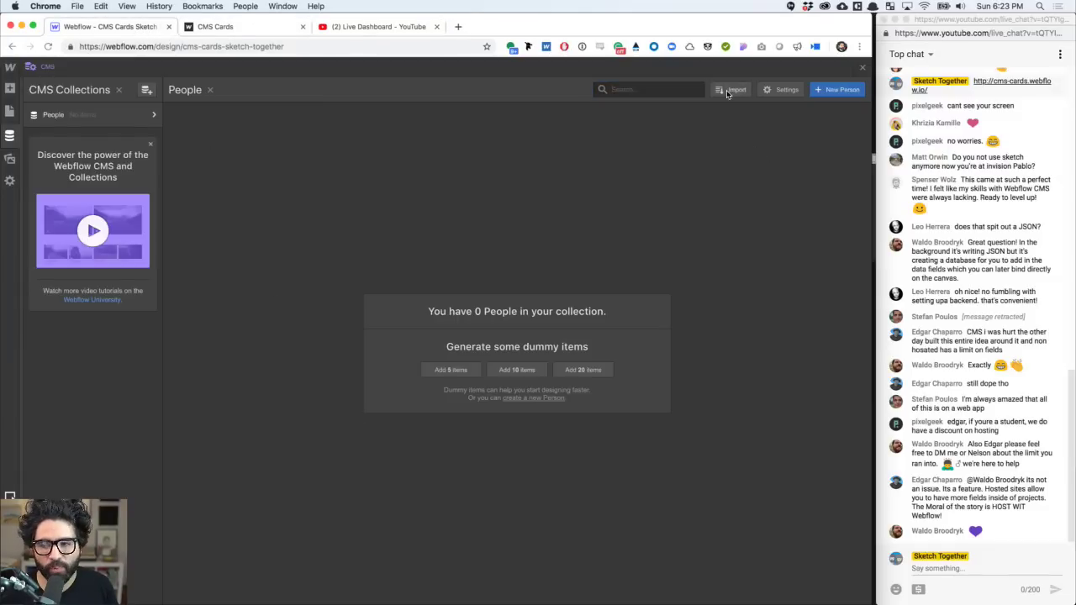
- Upload the form responses CSV from UI Cards System > CMS into the People collection
left_click(731, 89)
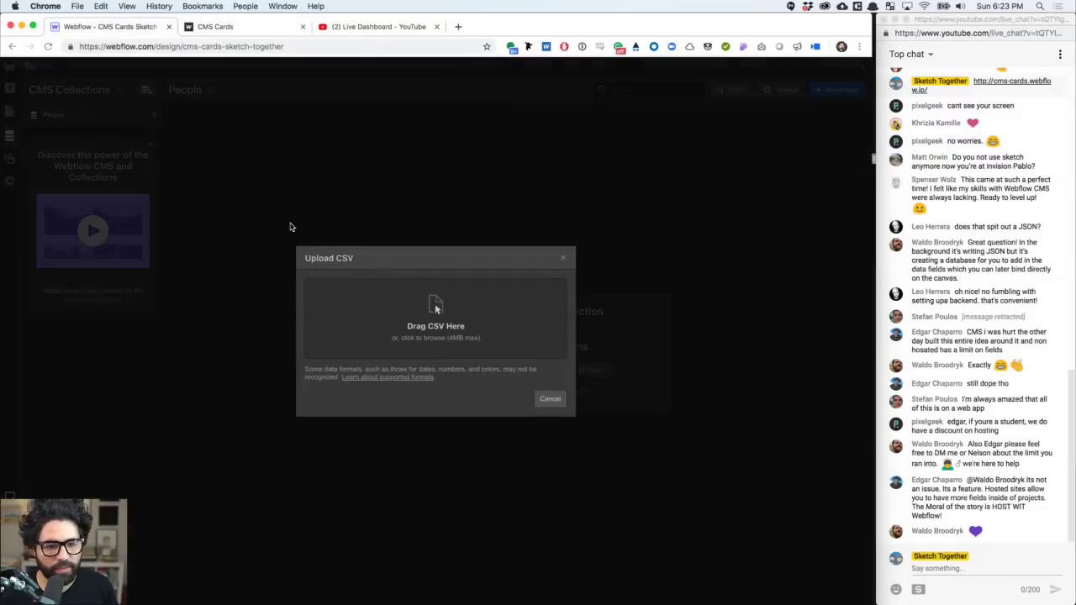
left_click(563, 257)
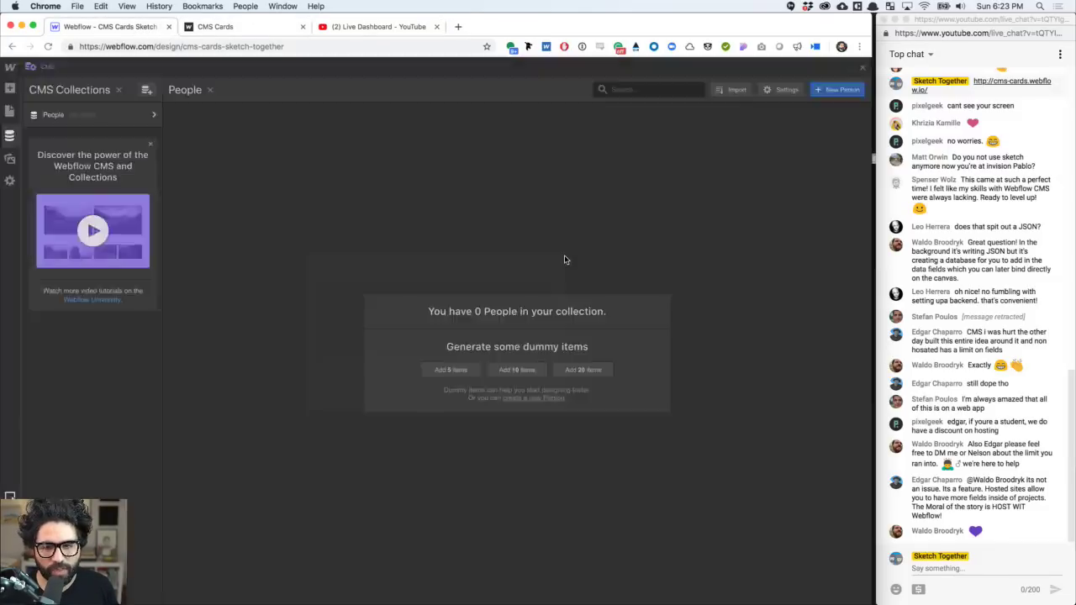
left_click(731, 89)
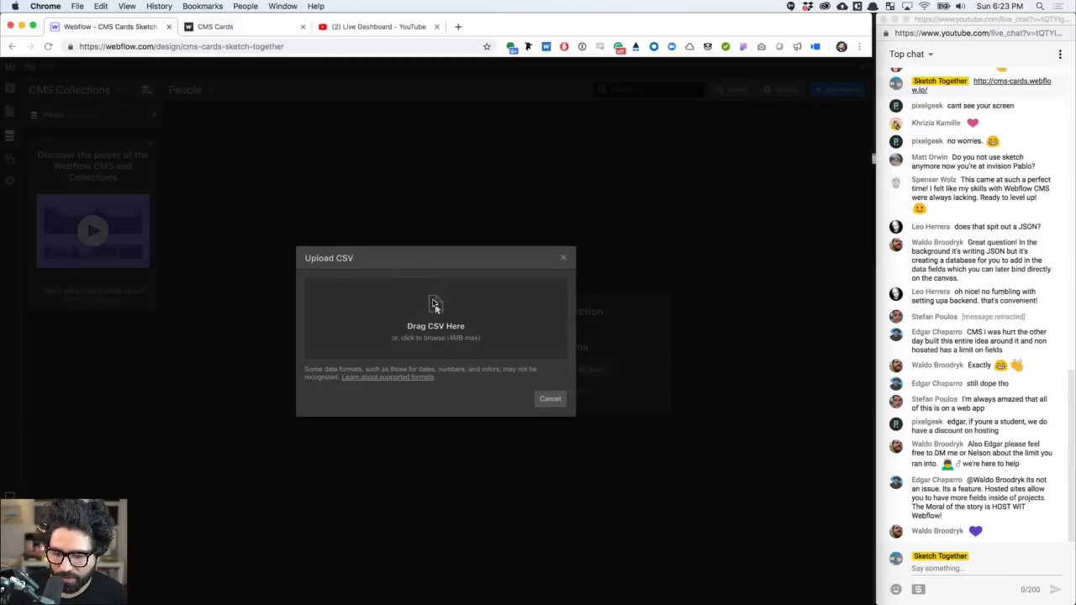
left_click(435, 304)
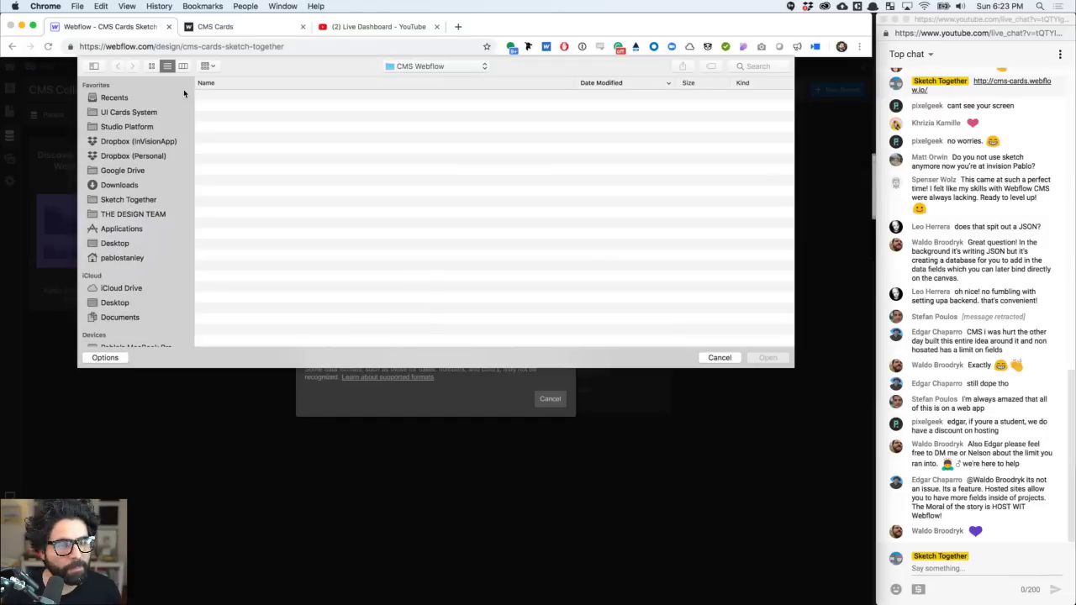
left_click(141, 112)
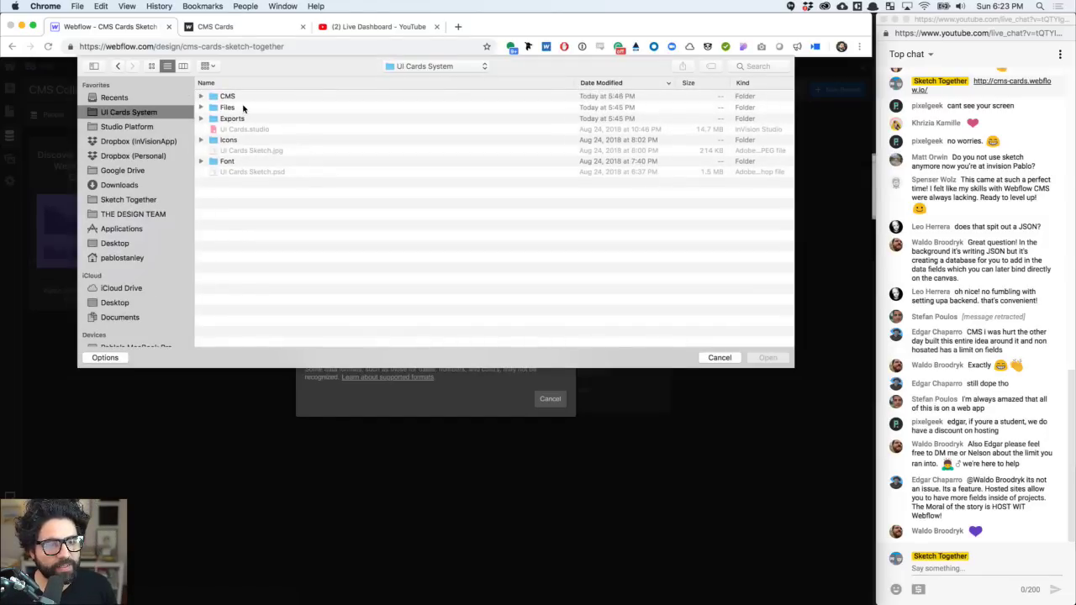
left_click(239, 96)
double_click(239, 97)
left_click(268, 98)
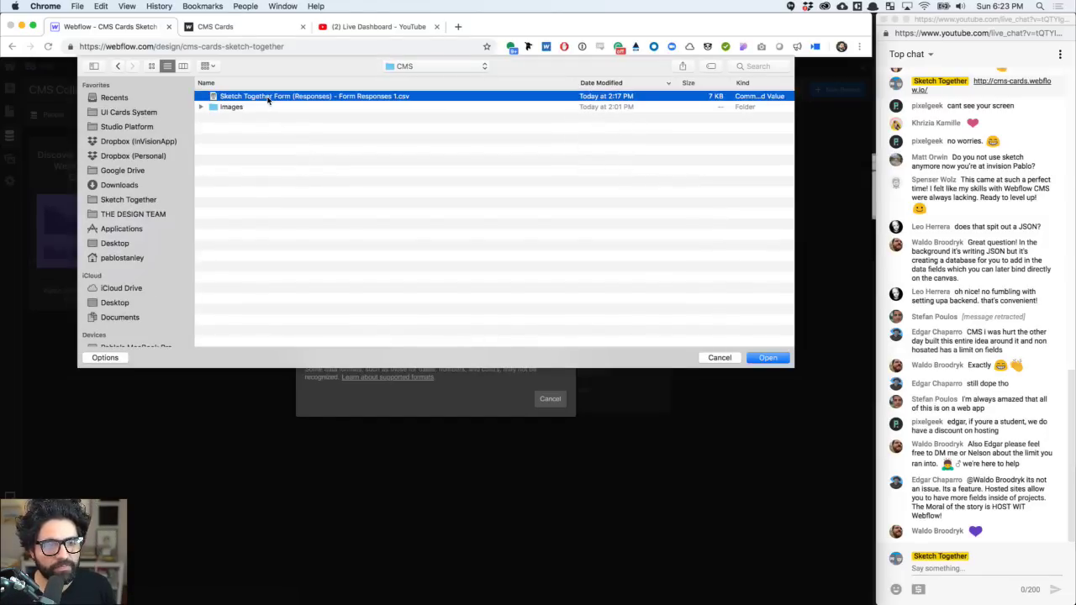
key("space")
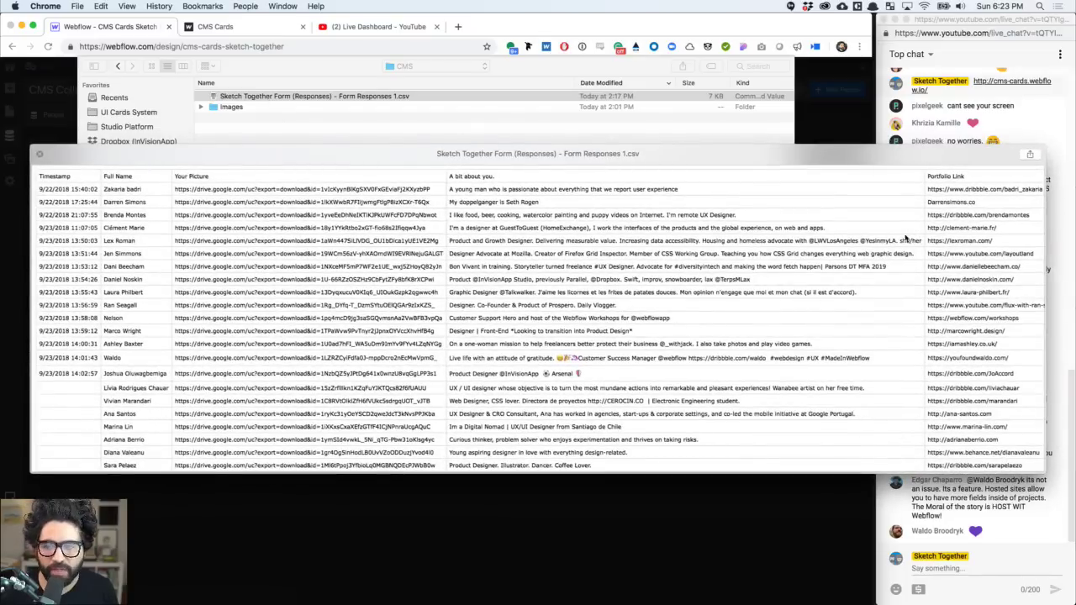
key("space")
left_click(765, 359)
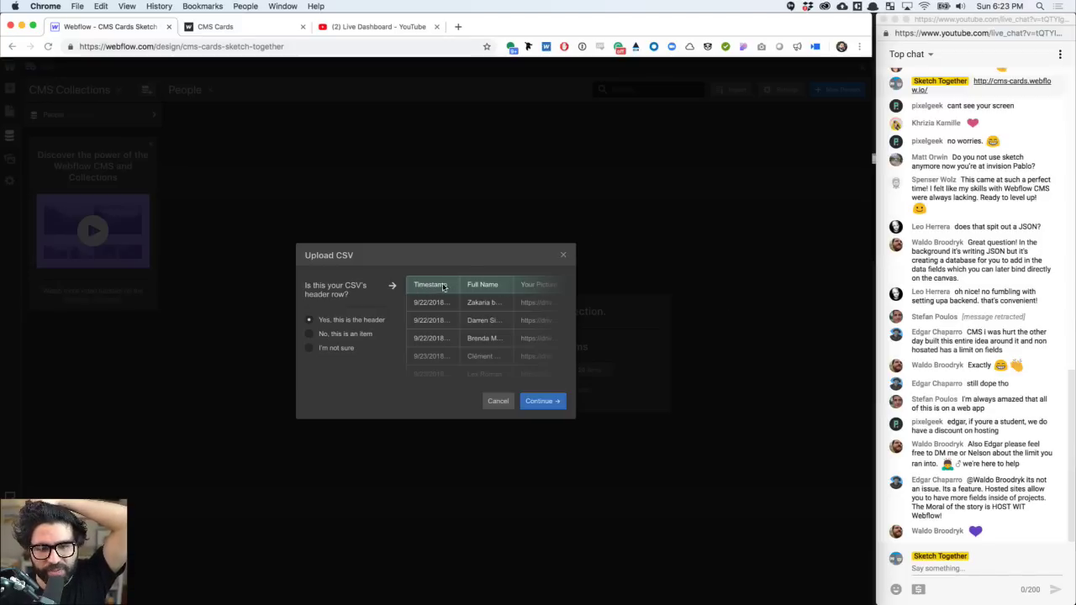
- Mark the CSV's first row as the header and continue to field mapping
left_click(308, 320)
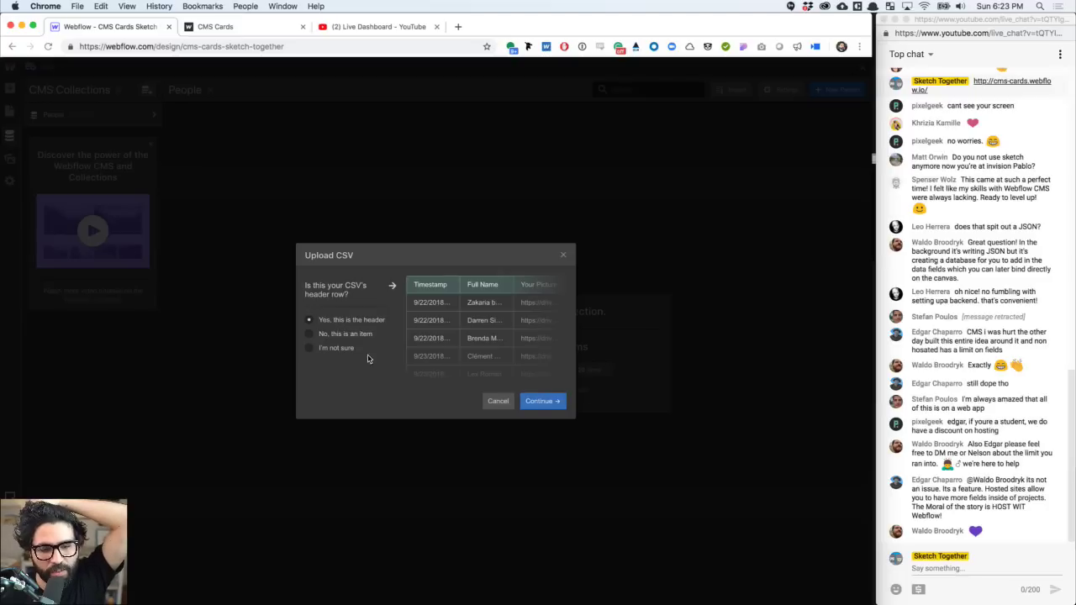
left_click(342, 335)
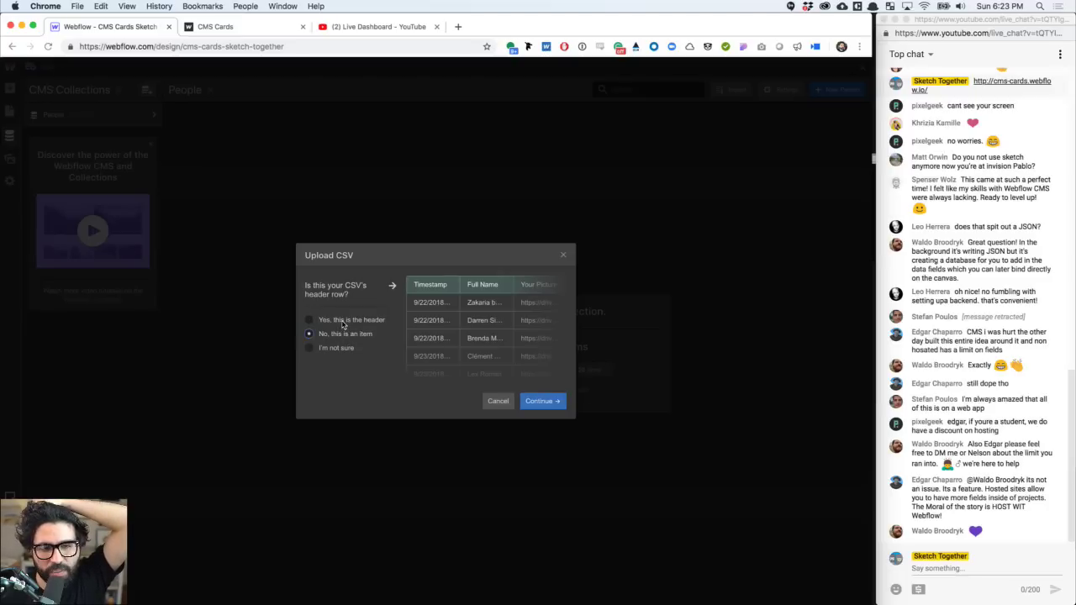
left_click(343, 324)
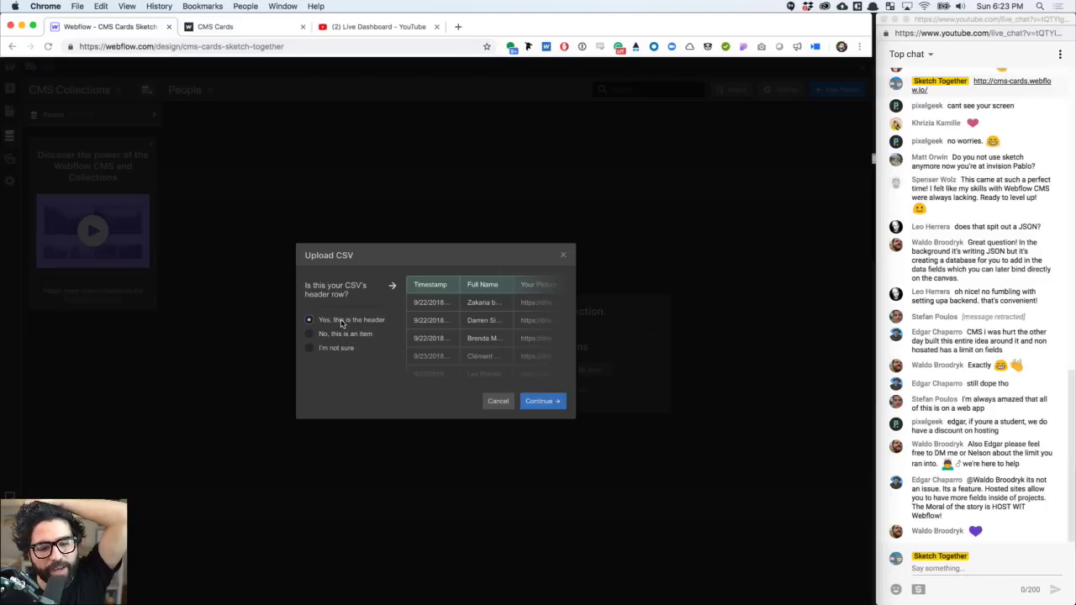
left_click(542, 401)
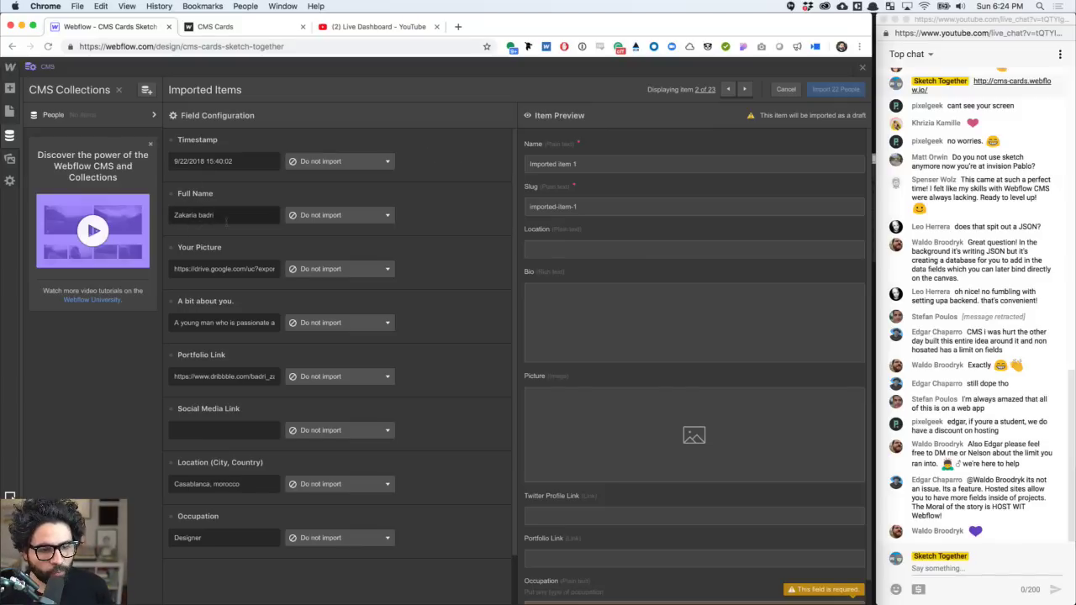
- Map the Full Name column to Name and Your Picture to Picture
left_click(355, 215)
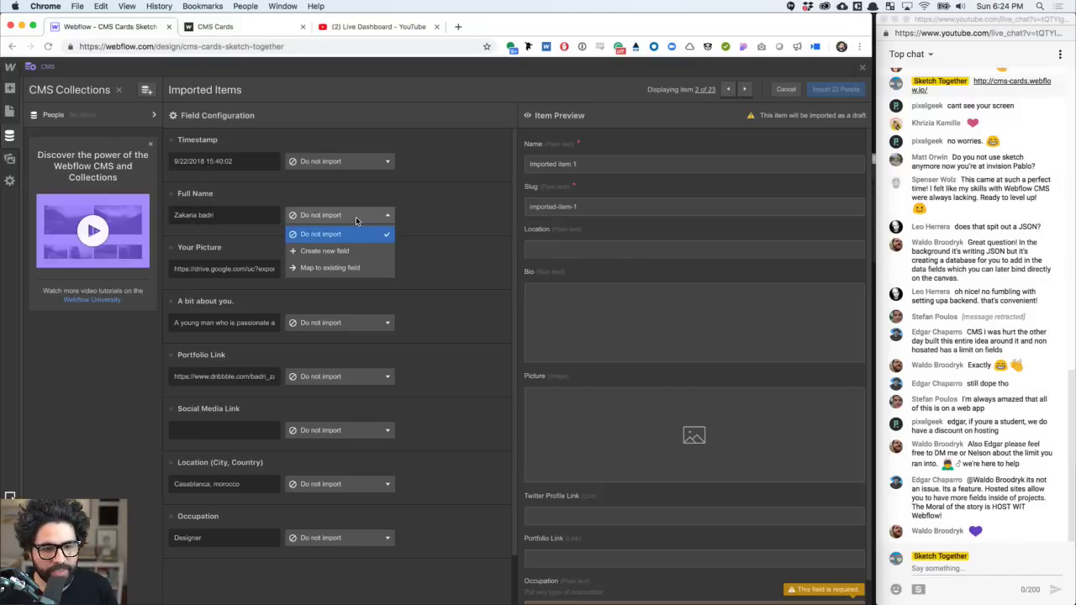
left_click(354, 268)
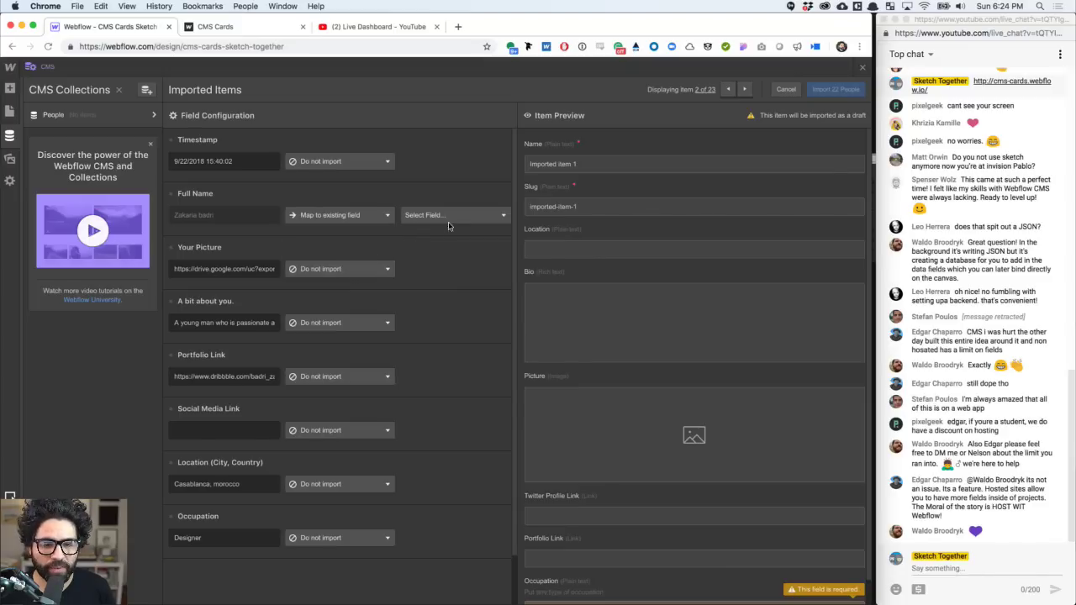
left_click(455, 215)
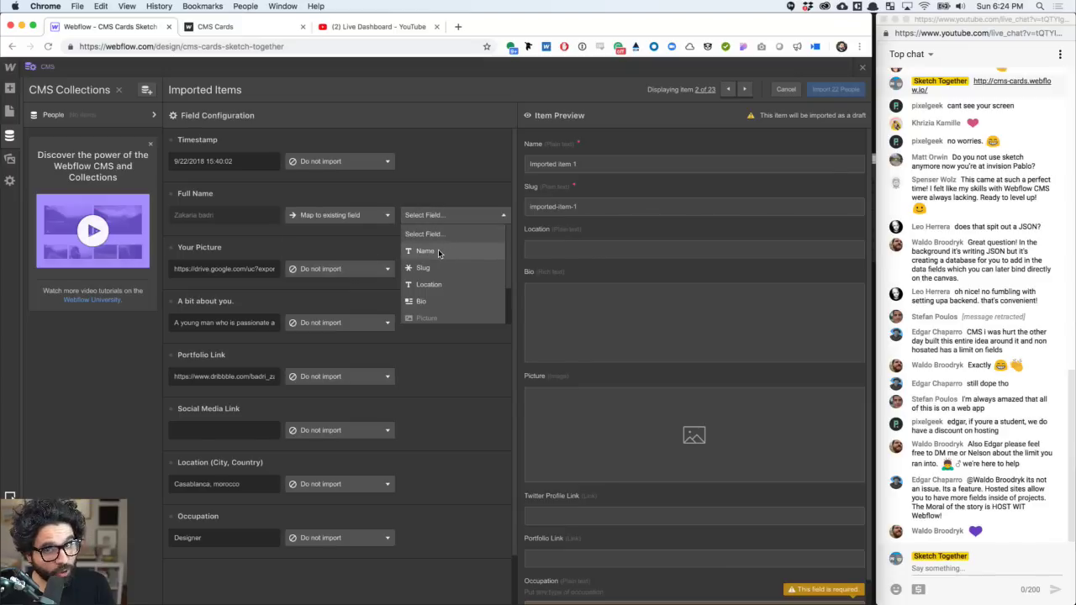
left_click(438, 251)
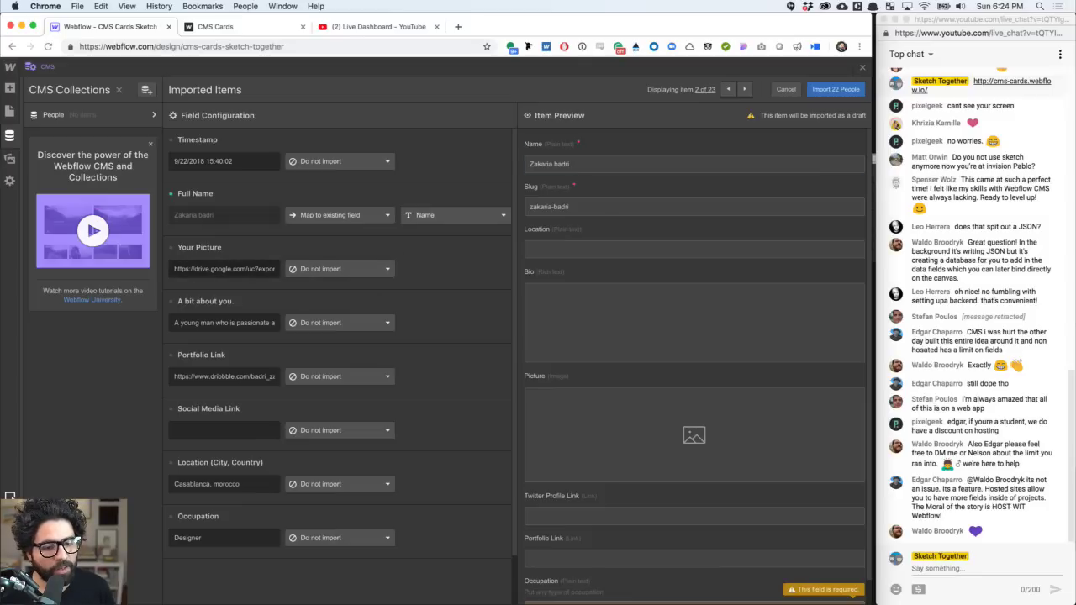
left_click(318, 271)
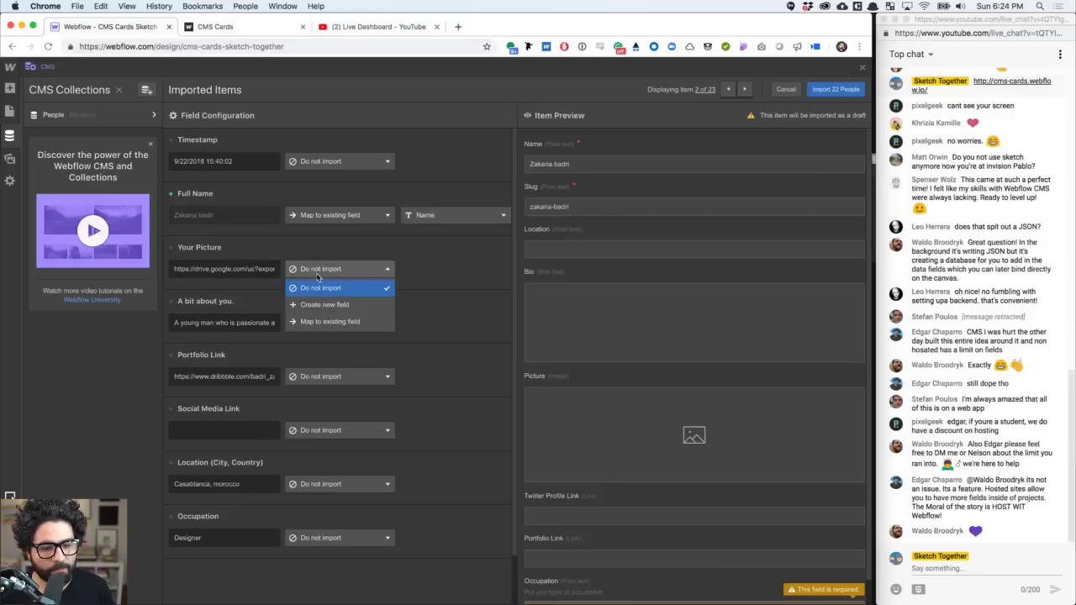
left_click(338, 321)
left_click(446, 270)
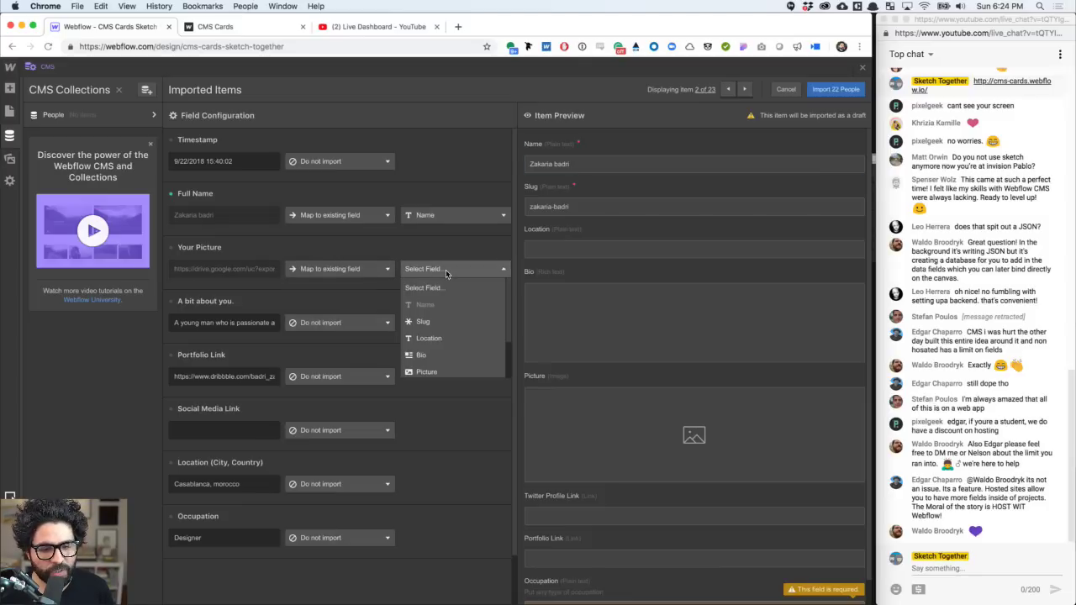
scroll(443, 337, "down", 2)
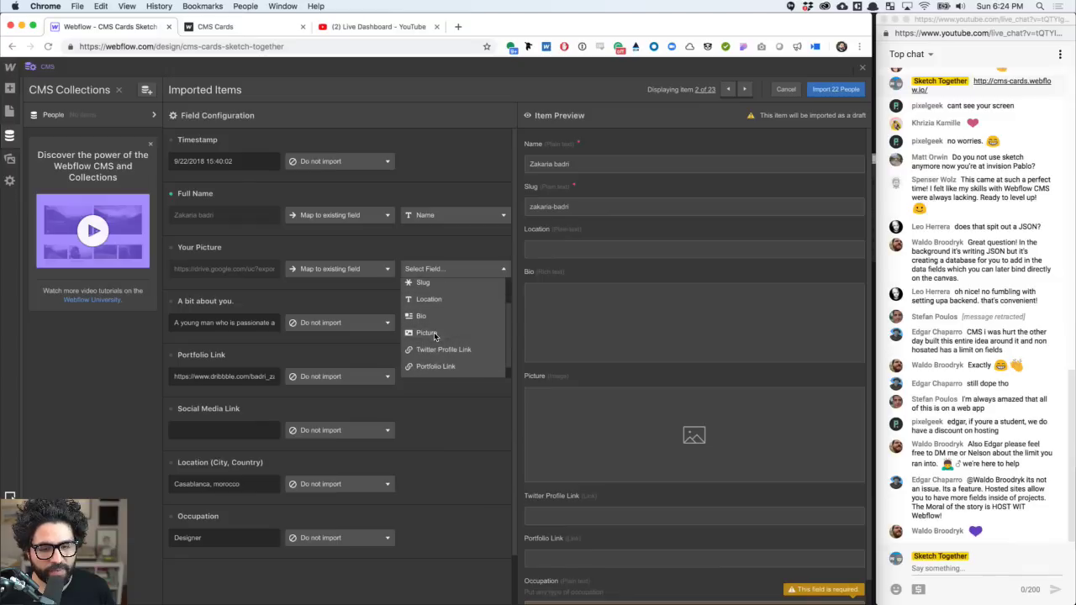
left_click(433, 334)
scroll(658, 394, "down", 1)
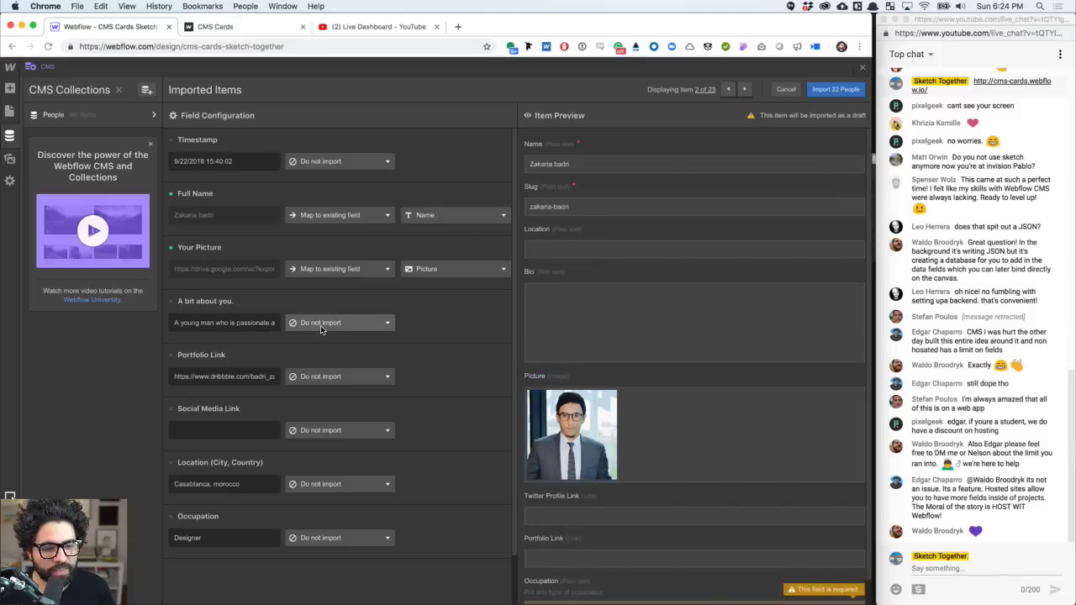
- Map 'A bit about you' to Bio and Portfolio Link to Portfolio Link
left_click(323, 327)
left_click(330, 374)
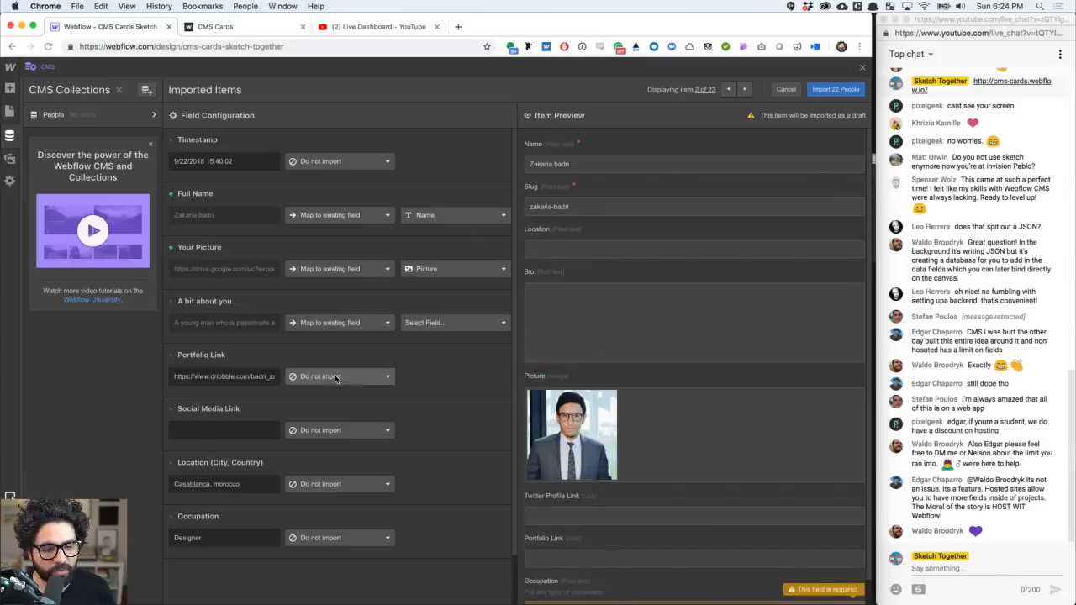
left_click(454, 325)
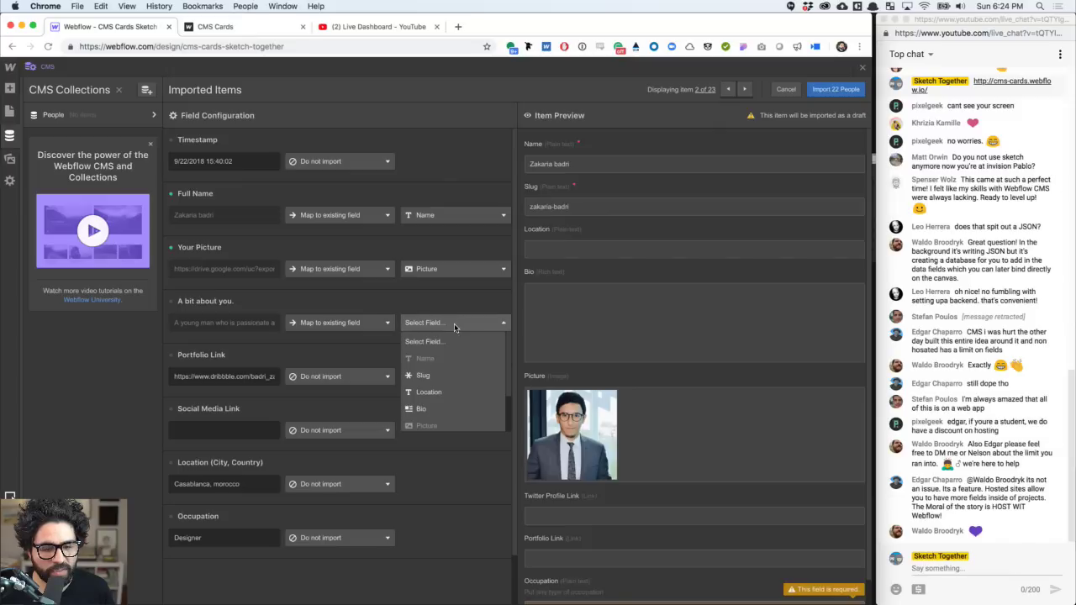
left_click(437, 409)
scroll(408, 361, "down", 2)
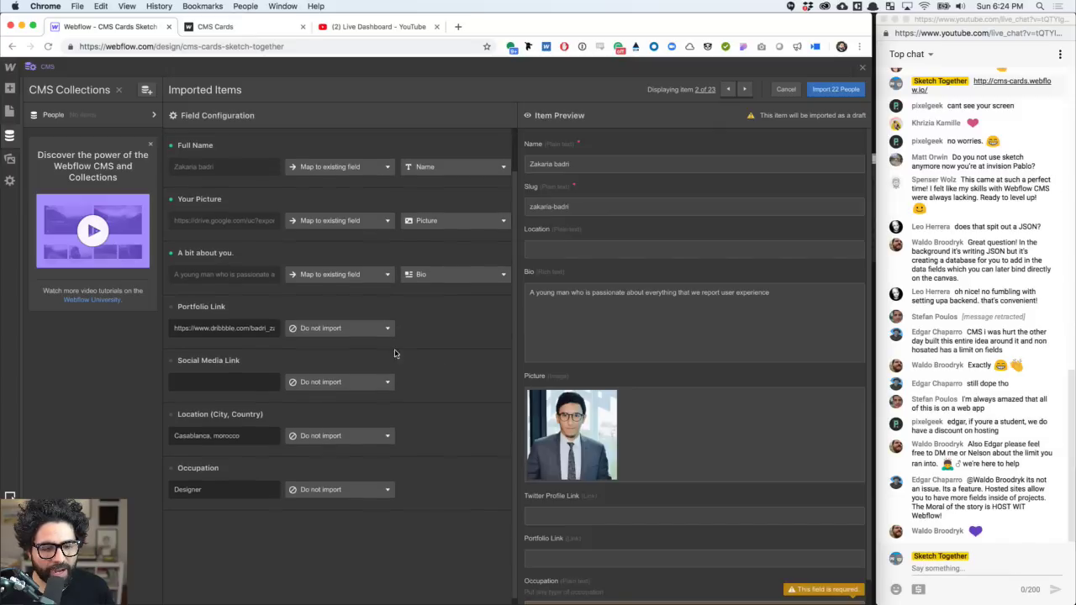
left_click(336, 330)
left_click(338, 380)
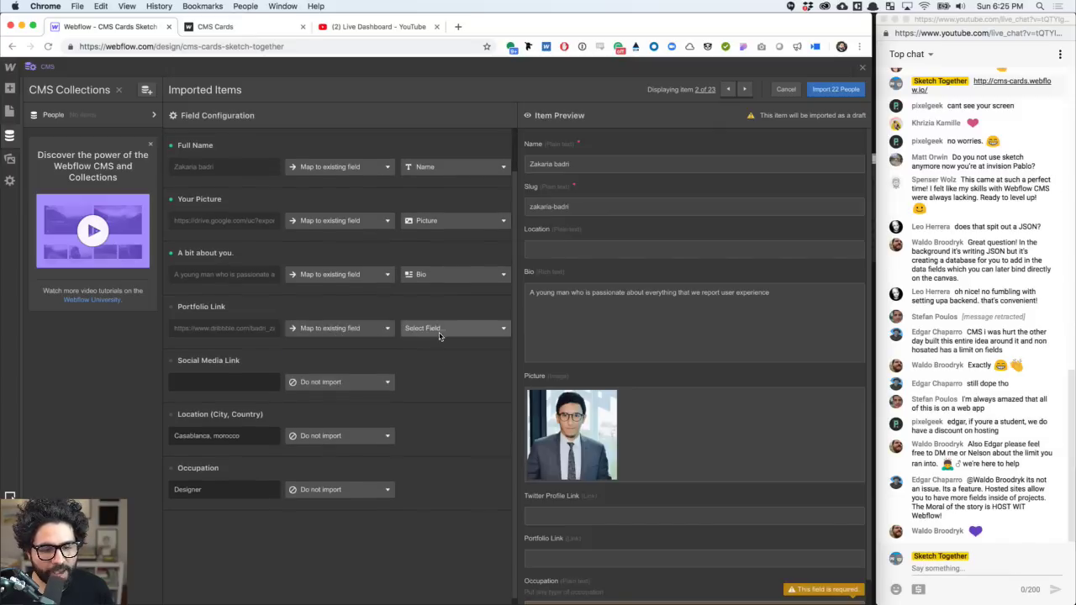
left_click(441, 331)
scroll(446, 402, "down", 2)
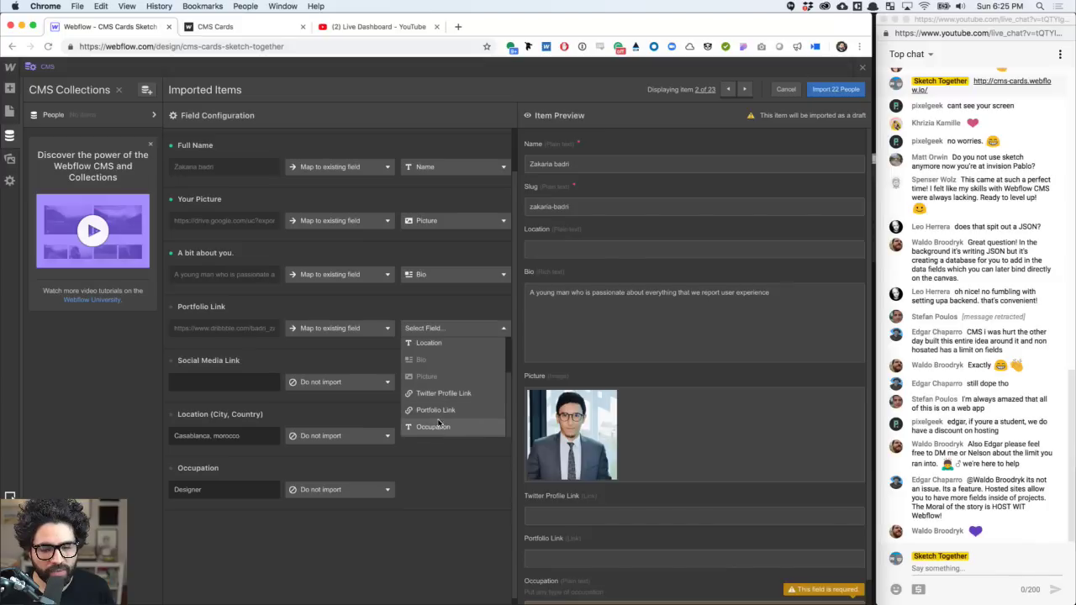
left_click(448, 411)
- Map Social Media Link to Twitter Profile Link, plus Location and Occupation to their fields
left_click(370, 388)
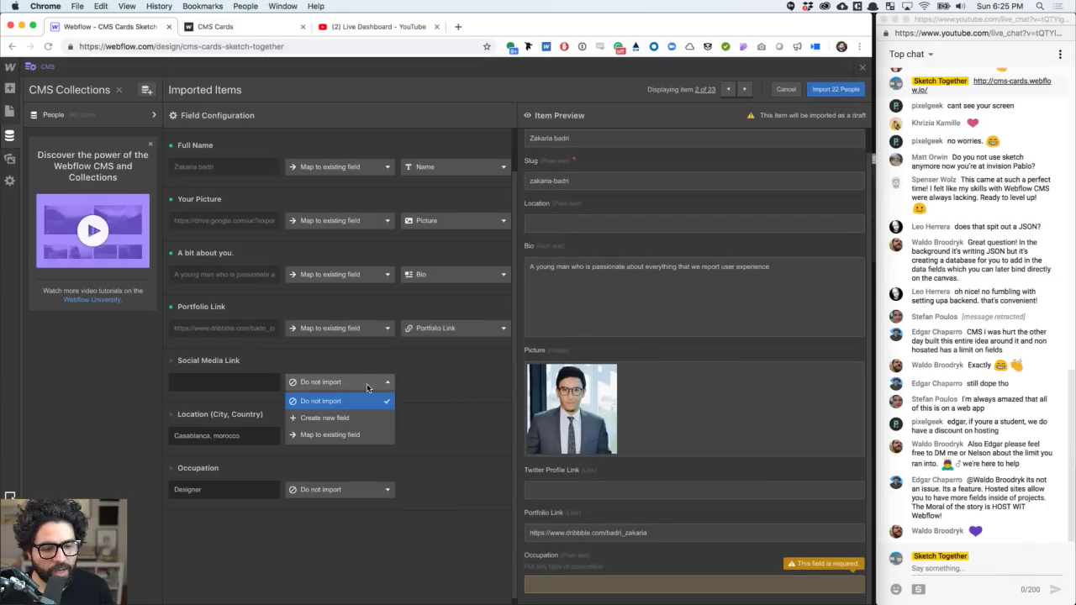
left_click(363, 436)
left_click(440, 383)
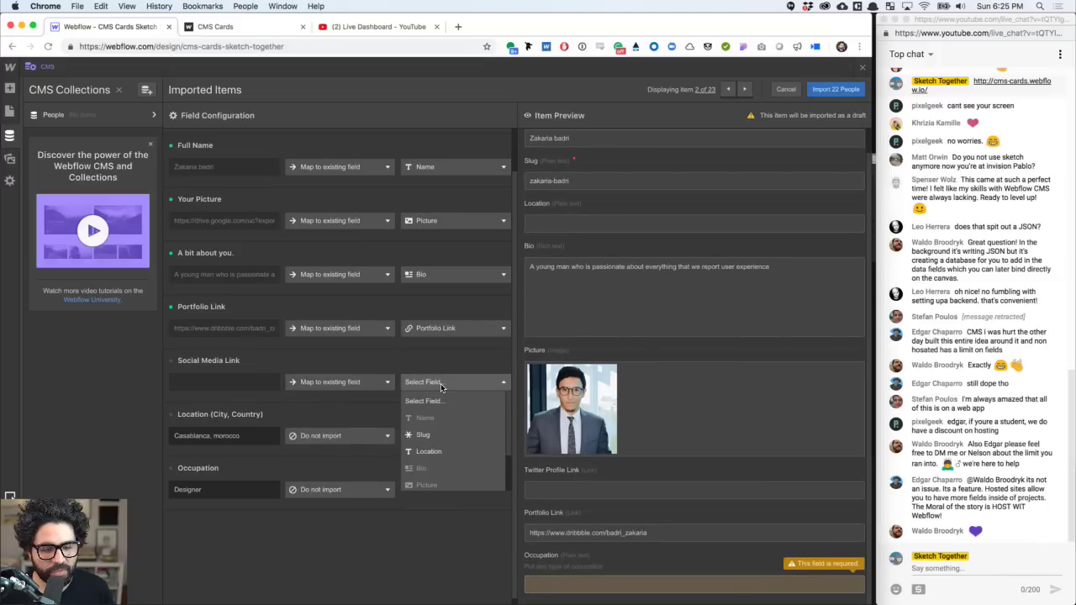
left_click(441, 447)
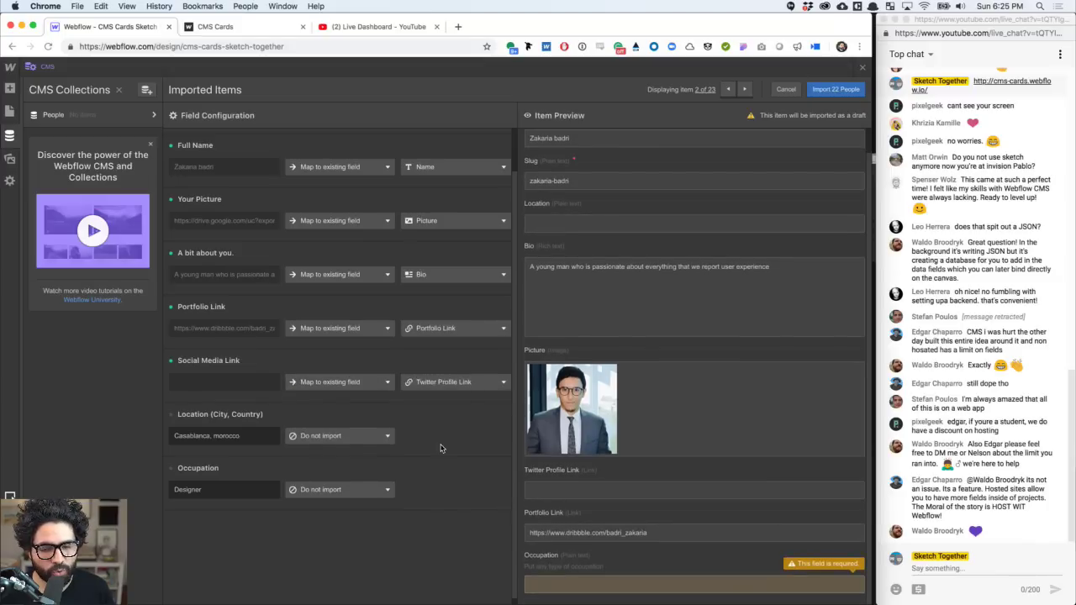
left_click(341, 436)
left_click(348, 485)
left_click(424, 437)
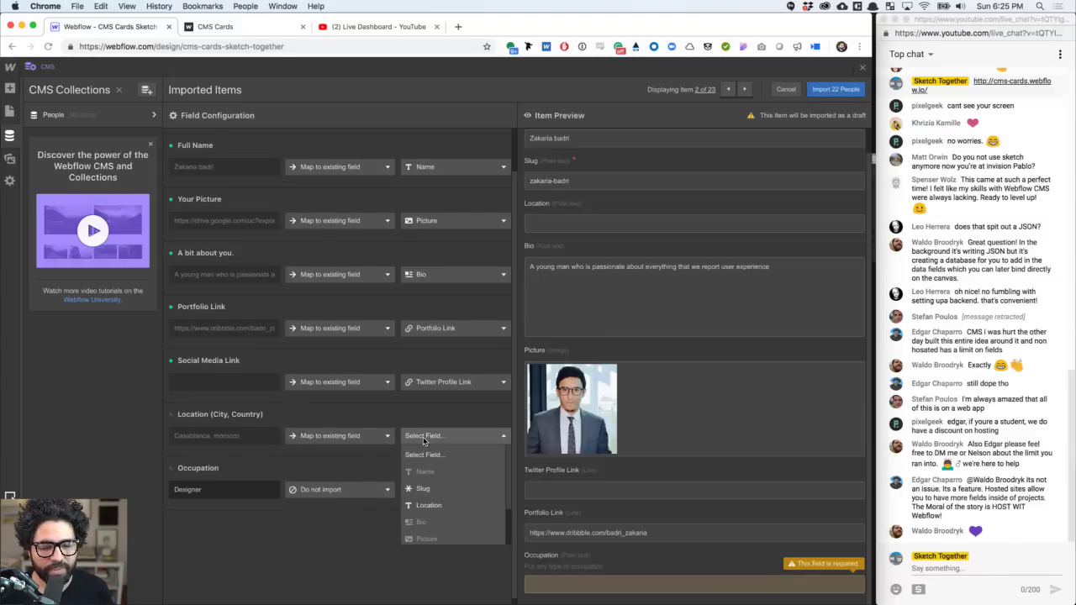
left_click(433, 505)
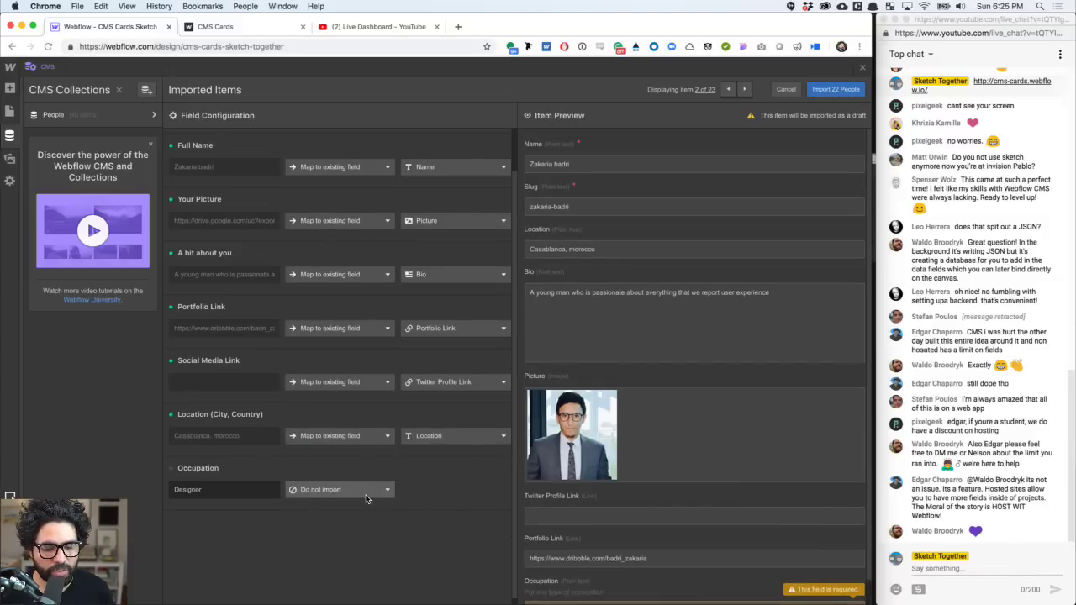
left_click(366, 496)
left_click(369, 540)
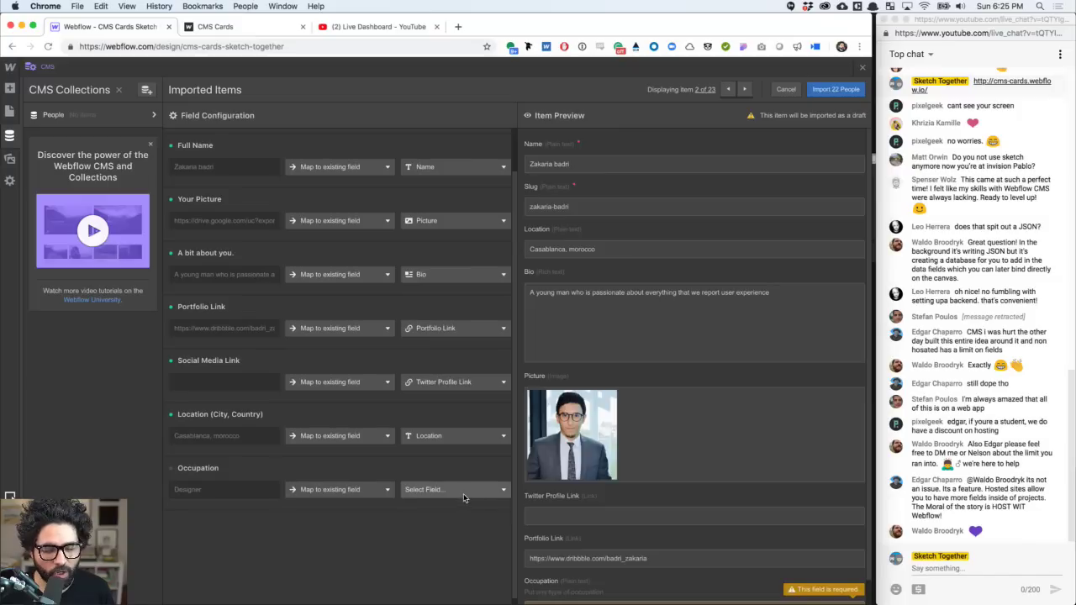
left_click(464, 493)
left_click(451, 589)
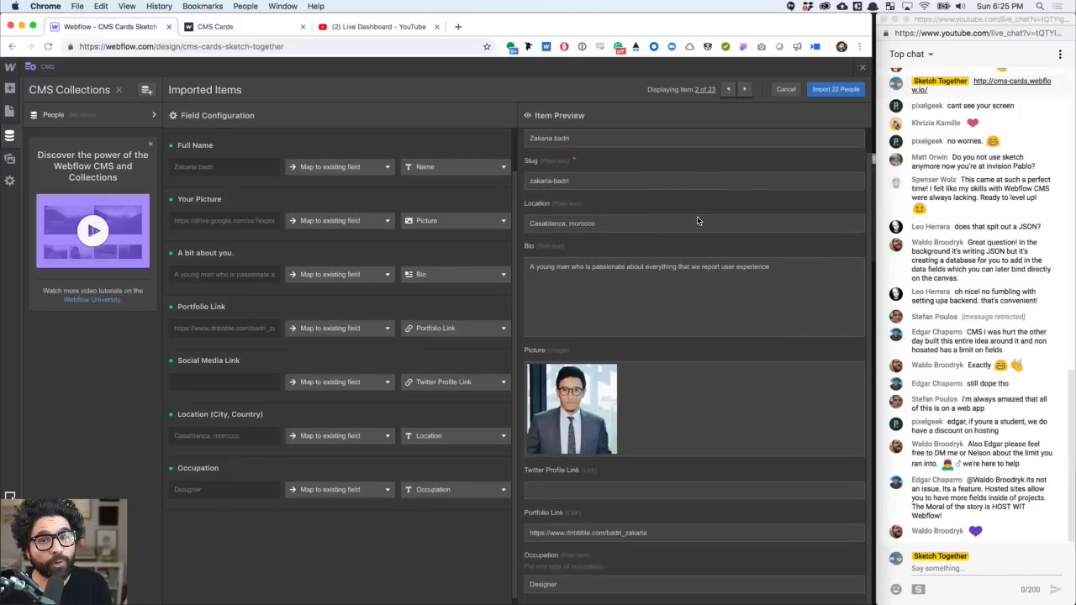
- Step through five more previewed people, then import all 22 people into the collection
left_click(743, 90)
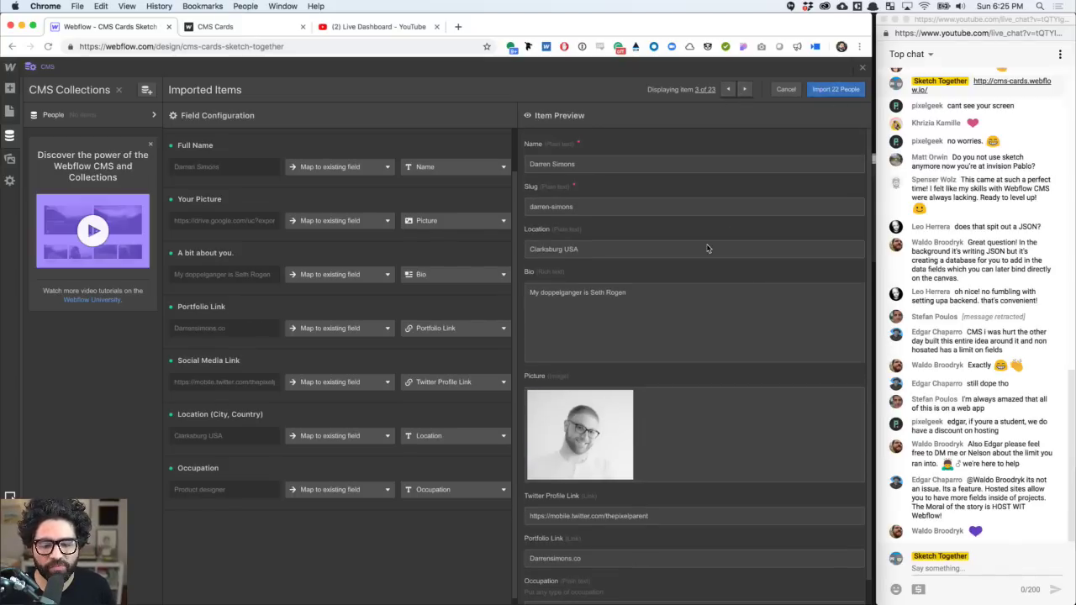
scroll(707, 249, "down", 1)
scroll(707, 248, "up", 1)
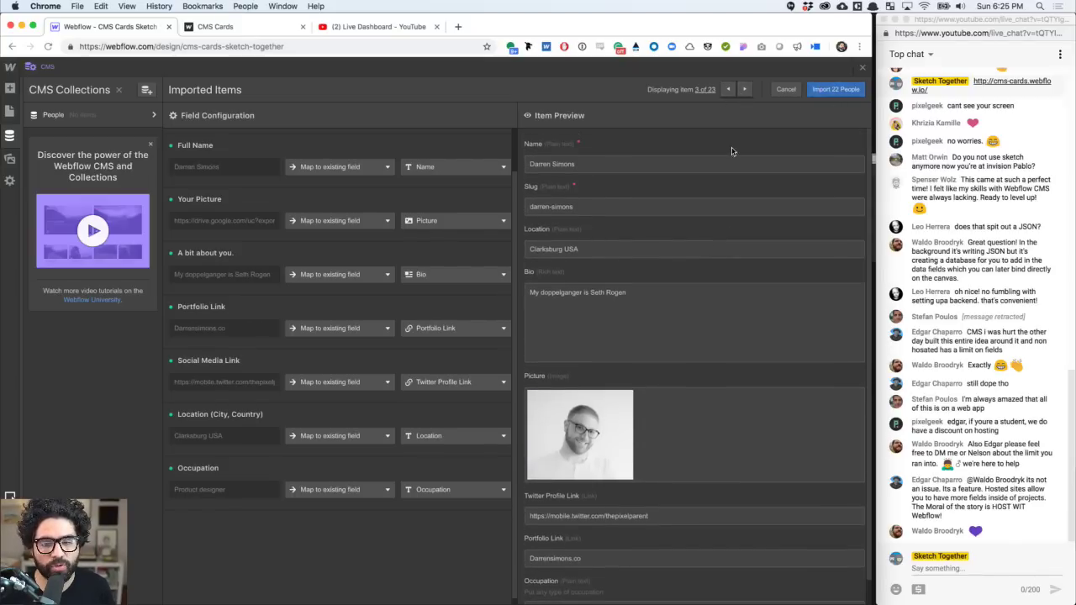
left_click(744, 90)
left_click(744, 89)
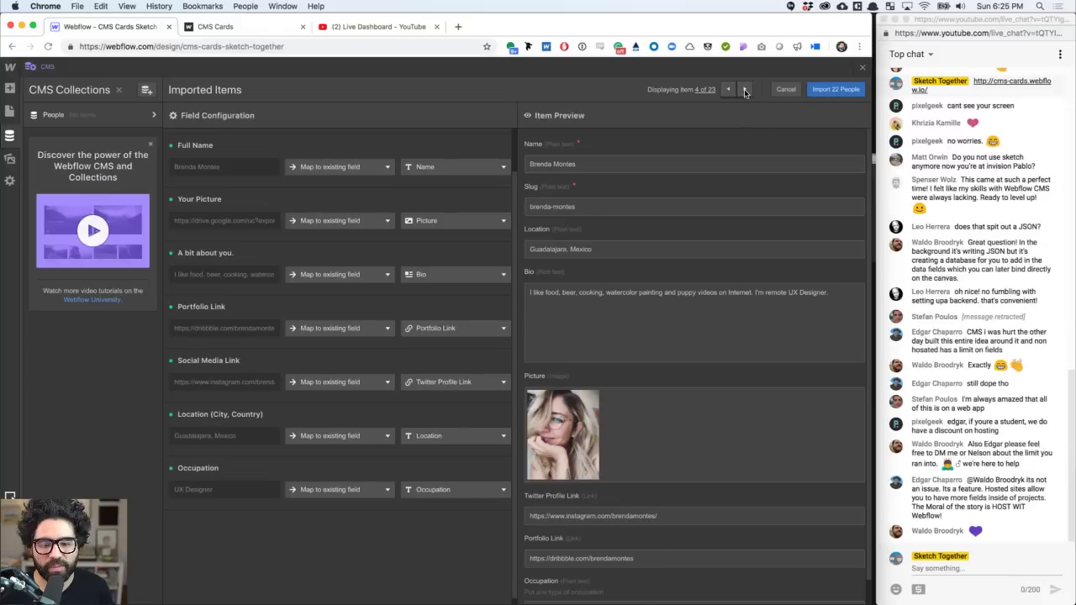
left_click(744, 89)
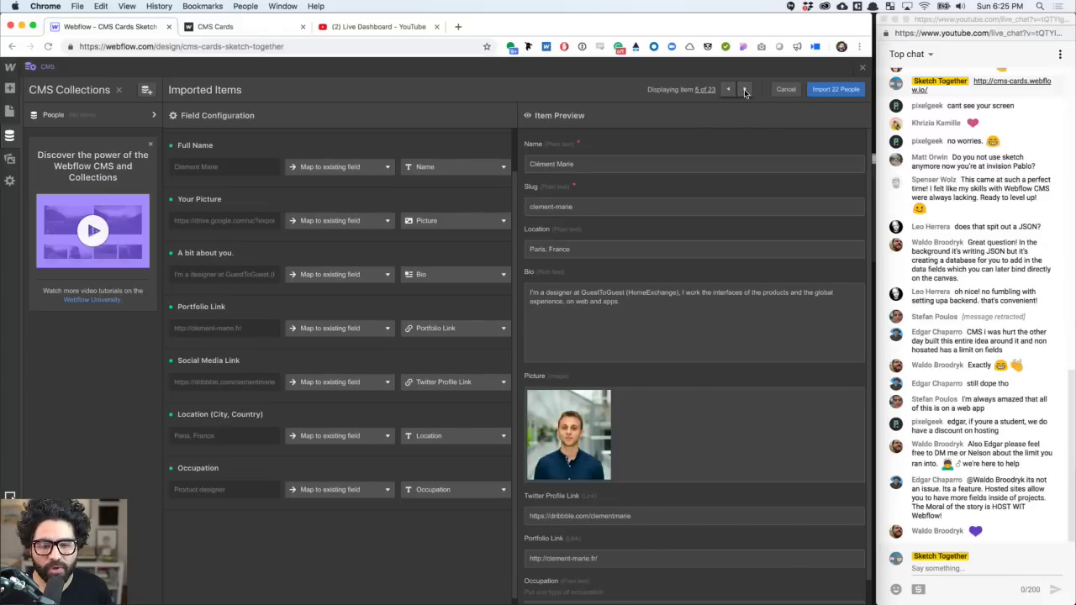
left_click(745, 89)
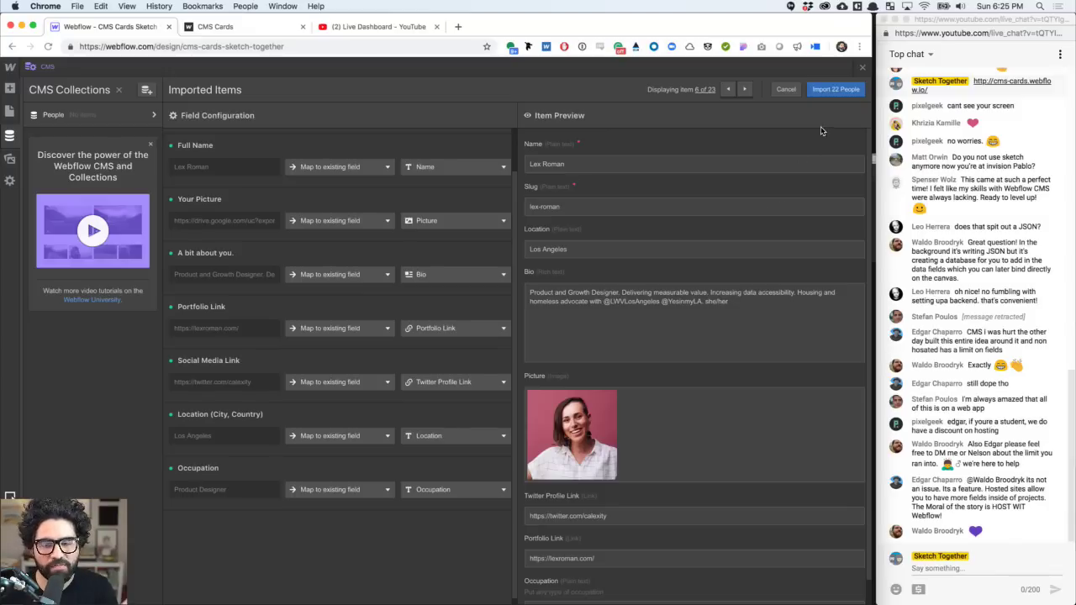
left_click(834, 89)
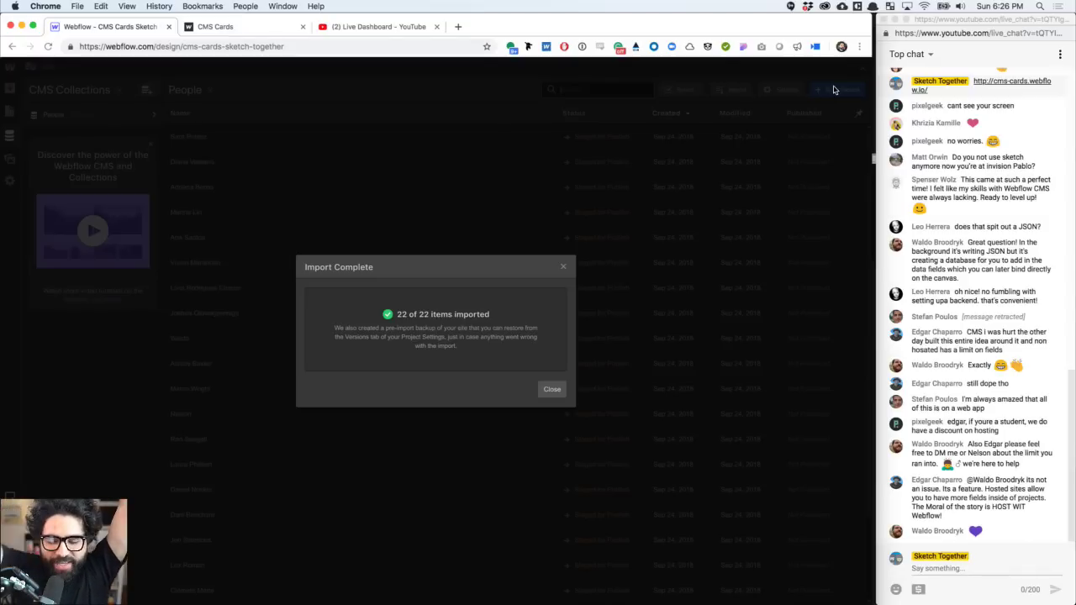
- Close the Import Complete summary, scan the People list, and open the first person's item
left_click(558, 389)
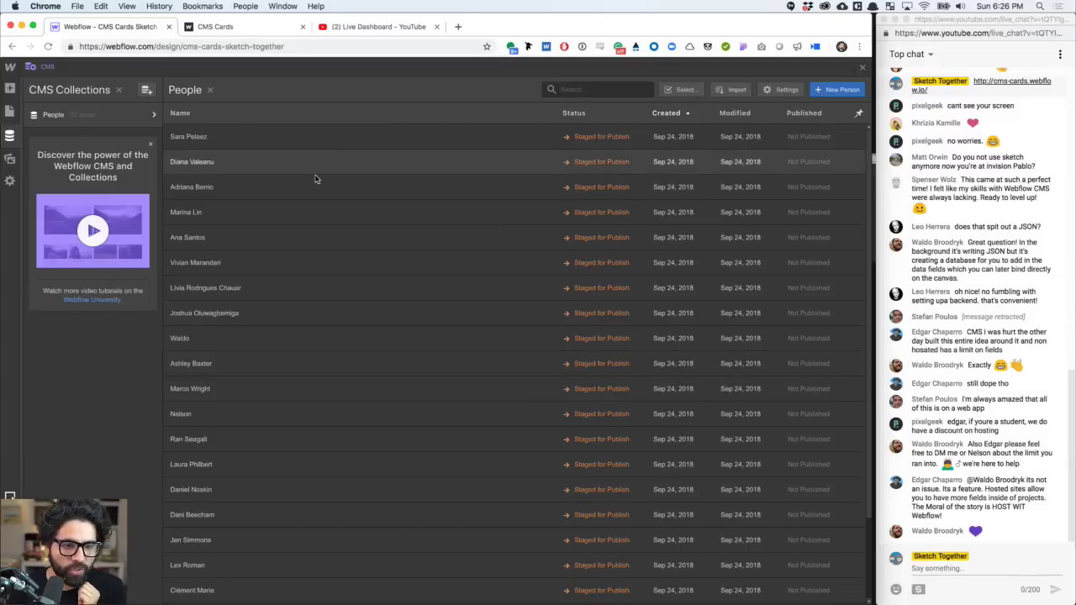
scroll(319, 212, "down", 3)
scroll(318, 216, "up", 3)
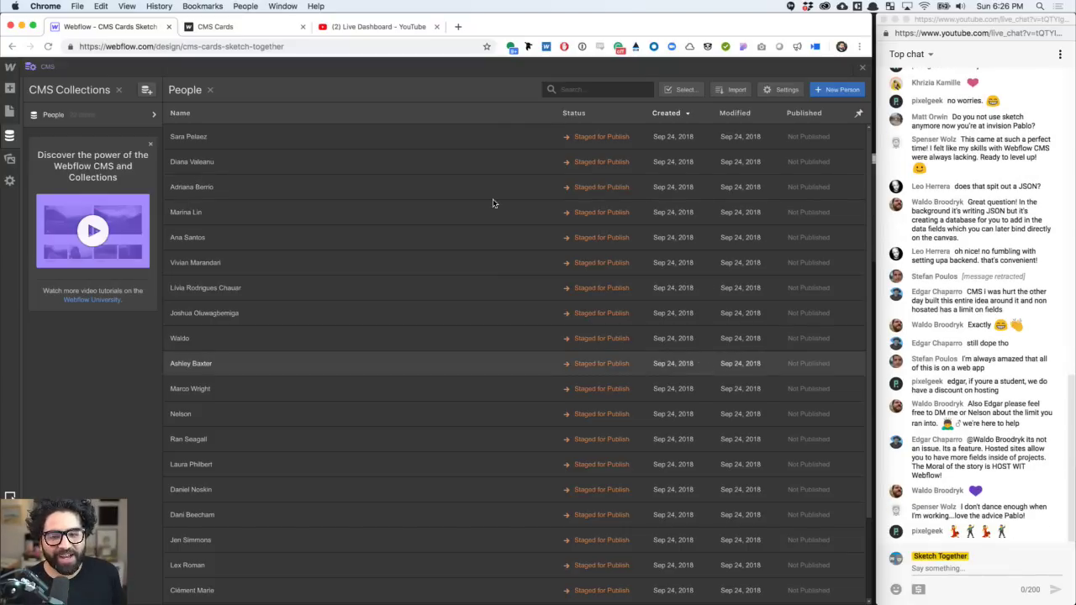
left_click(378, 139)
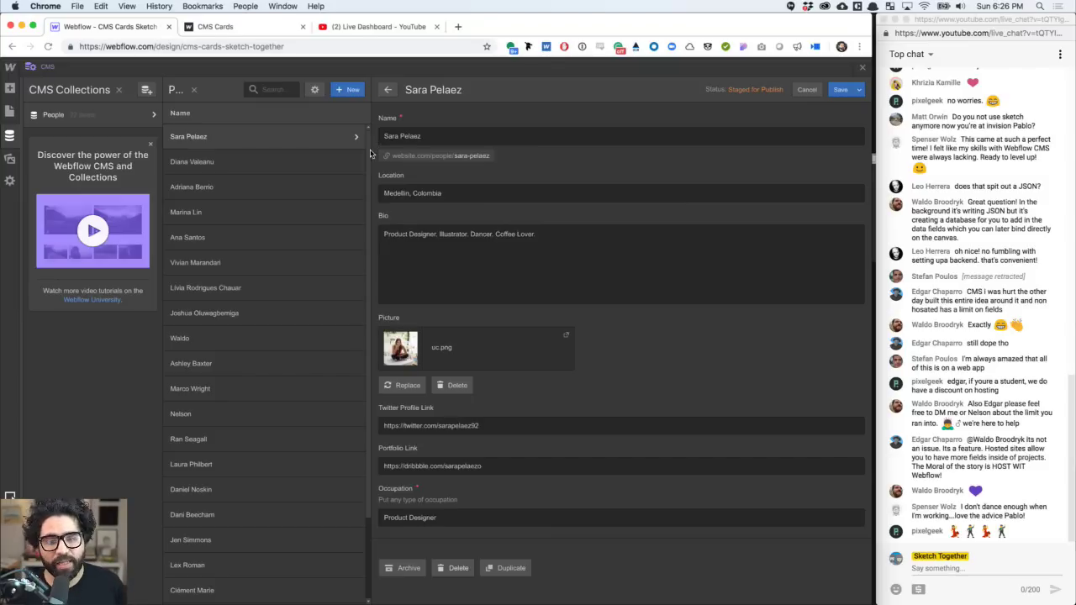
- View the second, third, sixth, seventh and eighth people entries, then close CMS Collections
left_click(269, 164)
left_click(275, 186)
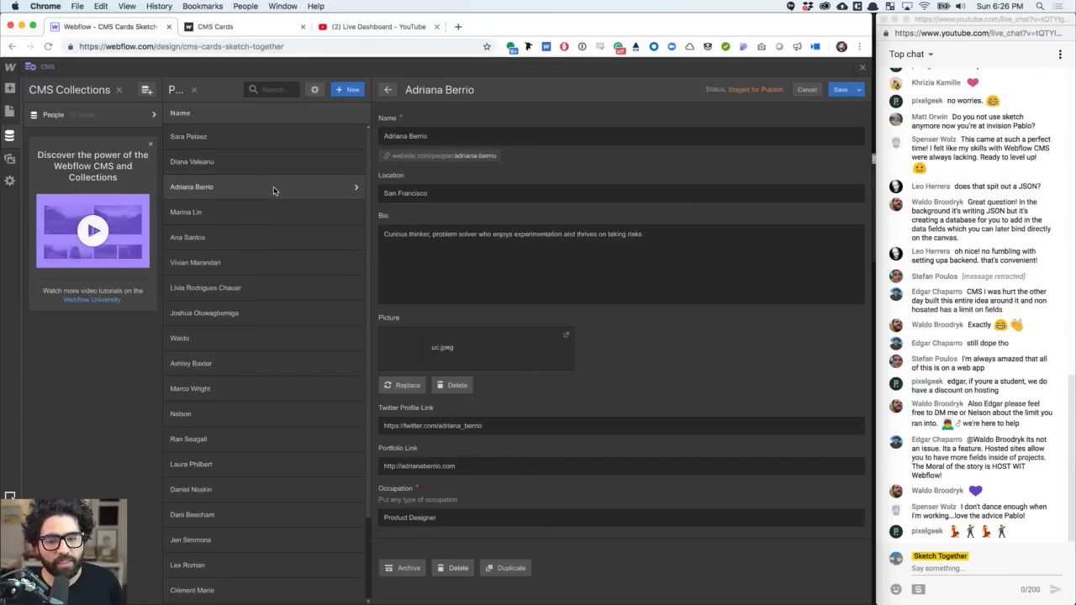
left_click(270, 259)
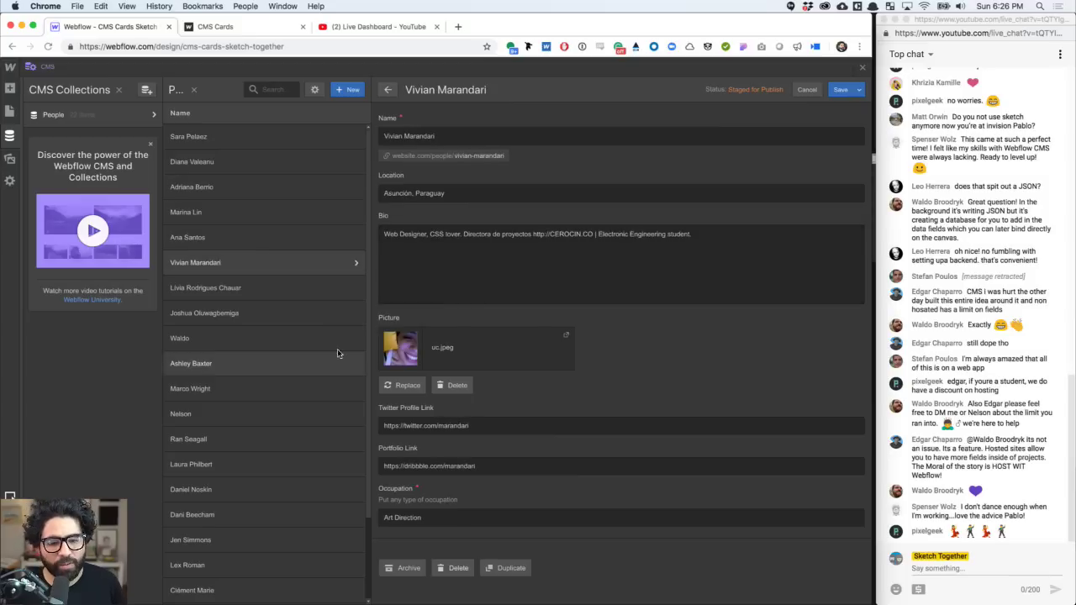
left_click(284, 291)
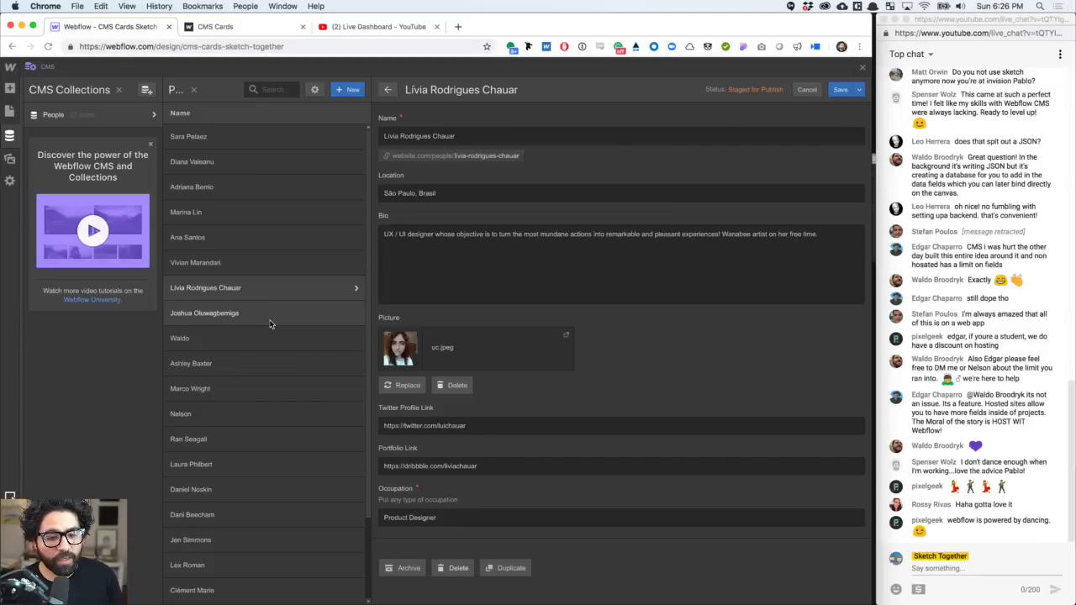
left_click(272, 320)
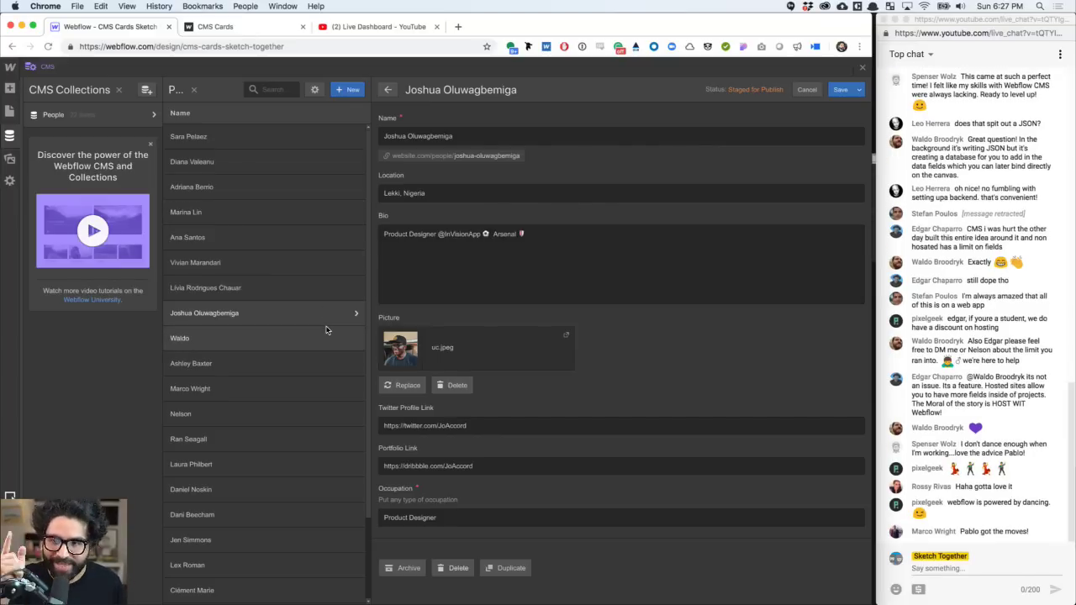
left_click(864, 69)
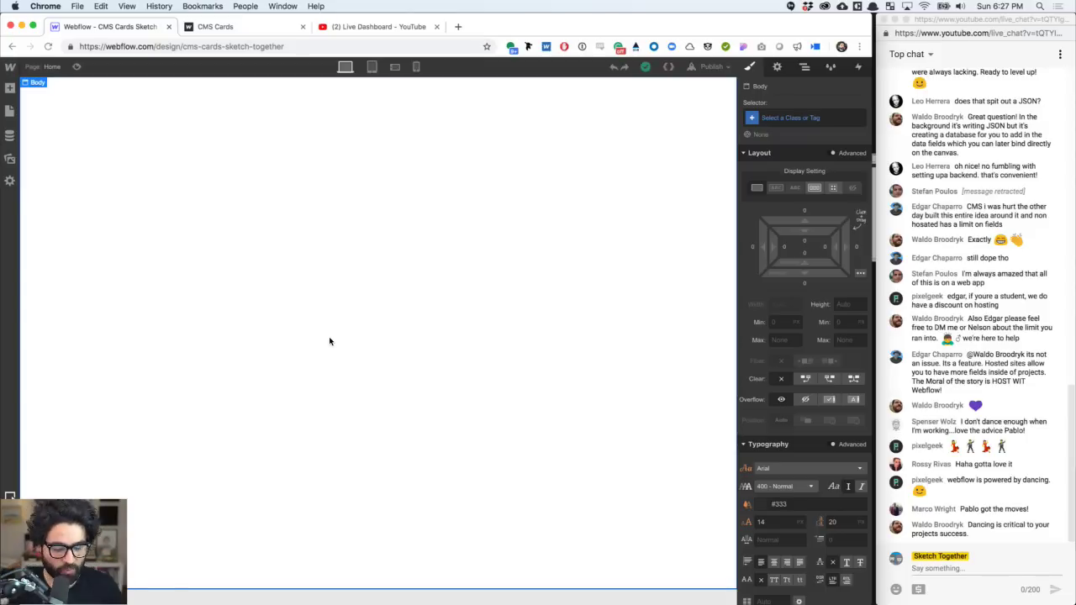
- Switch from Chrome to InVision Studio showing the UI Cards design file
key("super+Tab")
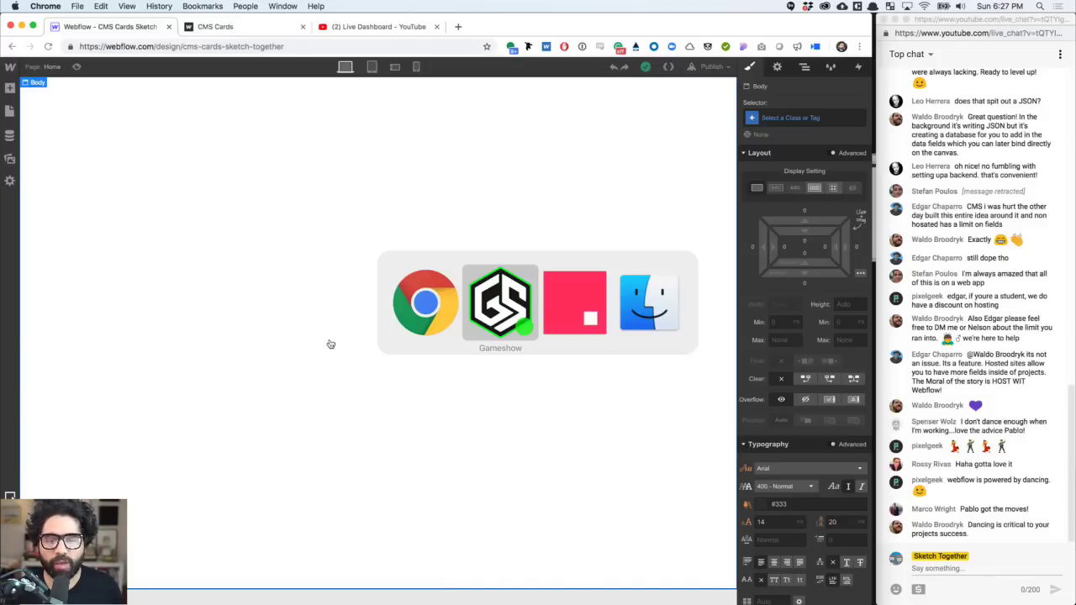
key("super+Tab")
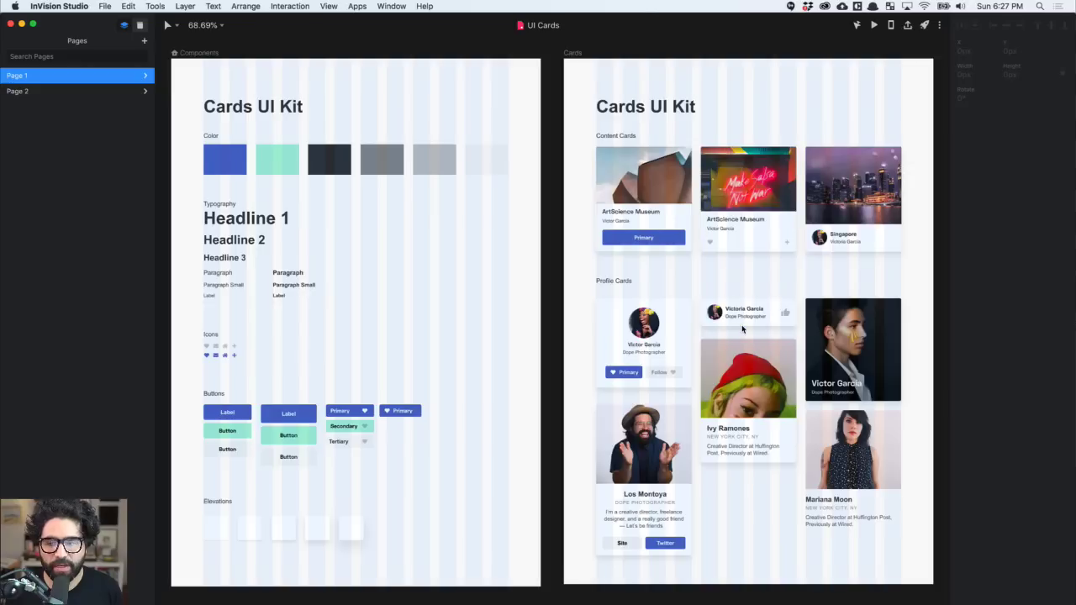
- Zoom into the Profile Cards and inspect the Site/Twitter, red-hat, full-photo and bottom-right cards
scroll(742, 329, "right", 3)
scroll(740, 330, "up", 2)
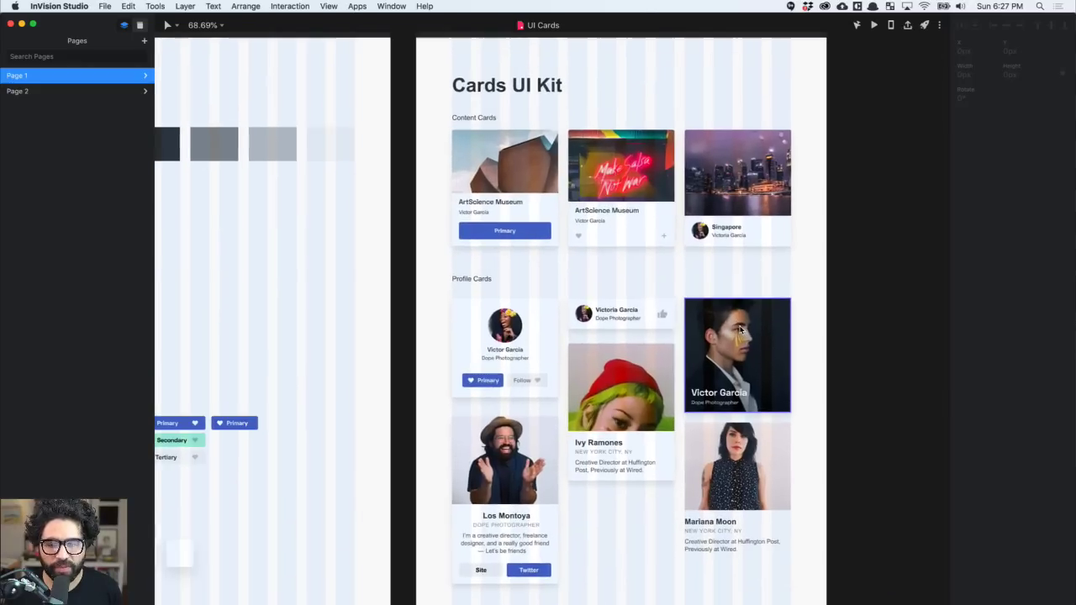
scroll(740, 330, "down", 3)
scroll(740, 330, "up", 3)
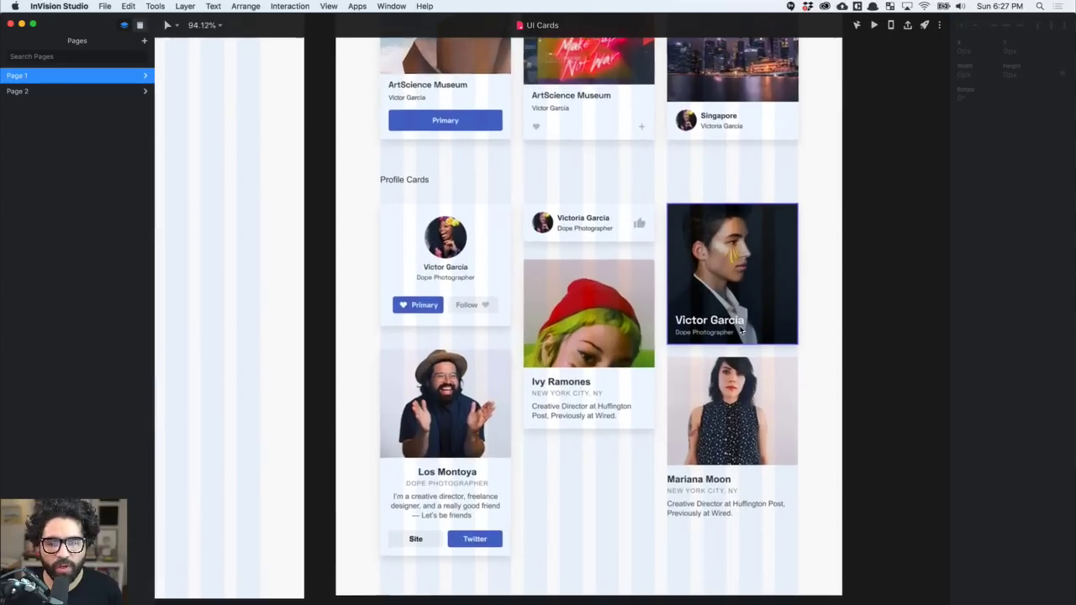
scroll(740, 331, "down", 1)
scroll(741, 330, "up", 5)
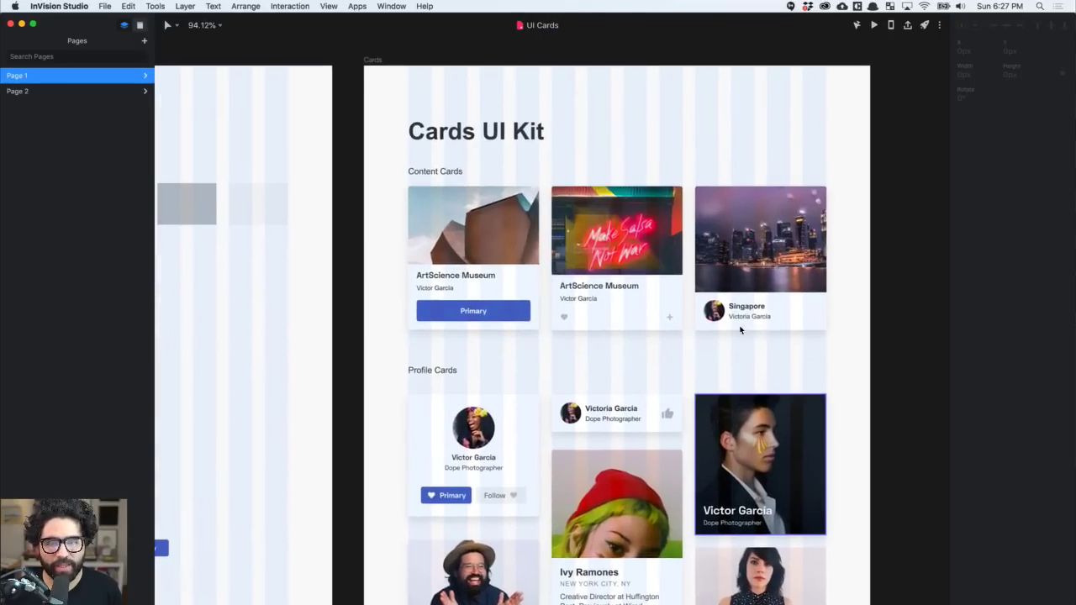
scroll(741, 329, "down", 5)
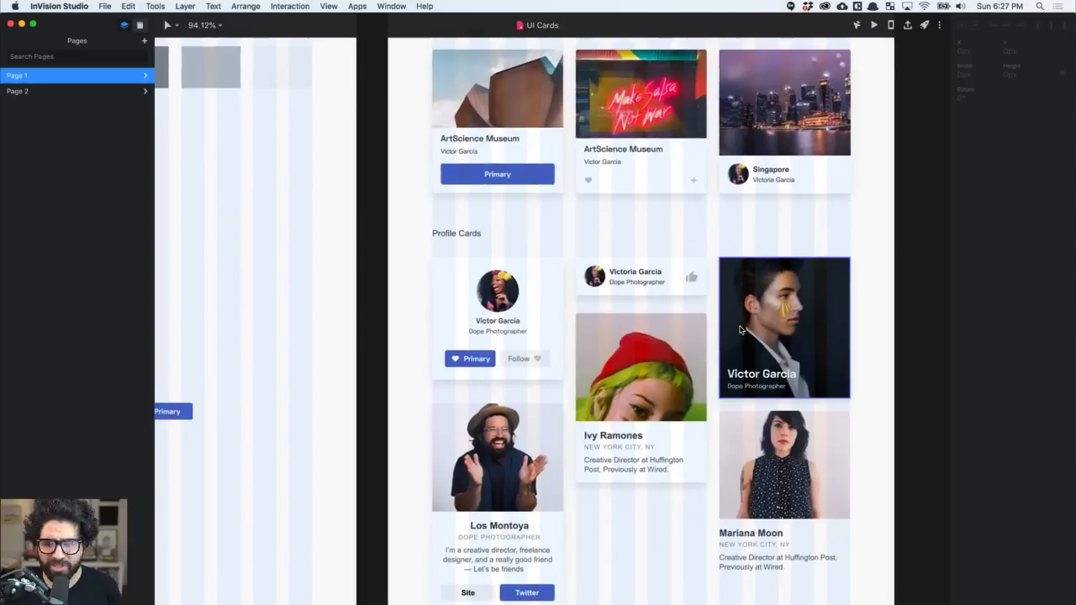
scroll(740, 330, "right", 2)
scroll(741, 330, "down", 3)
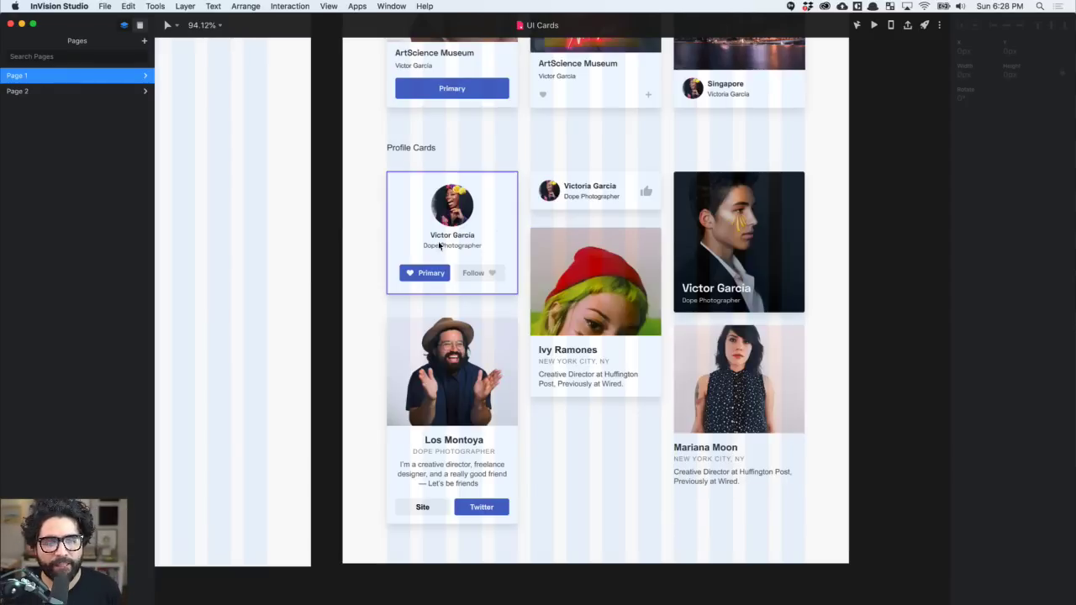
left_click(463, 398)
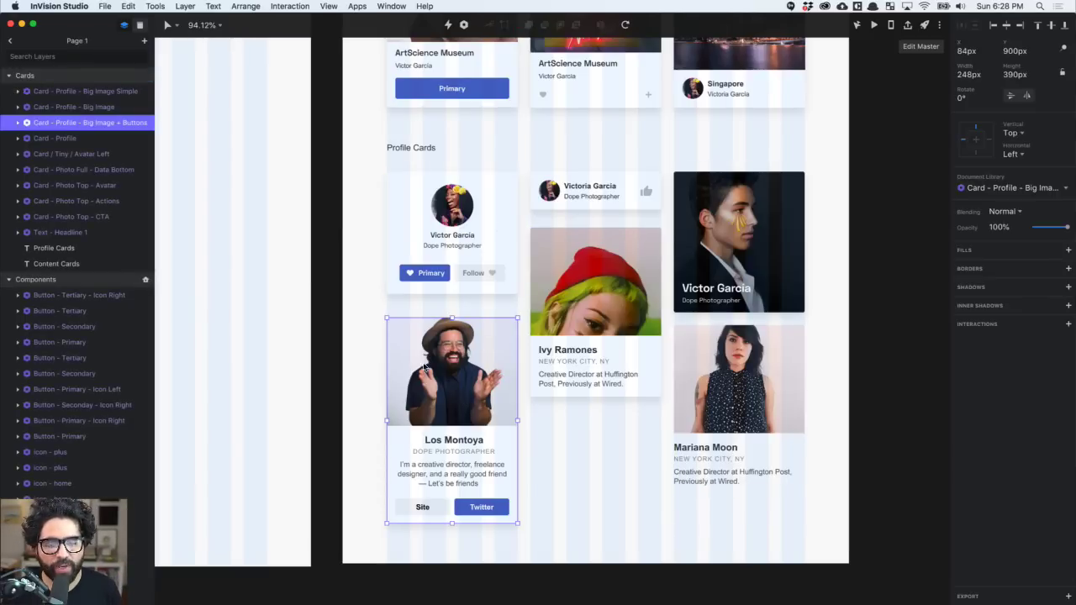
left_click(569, 358)
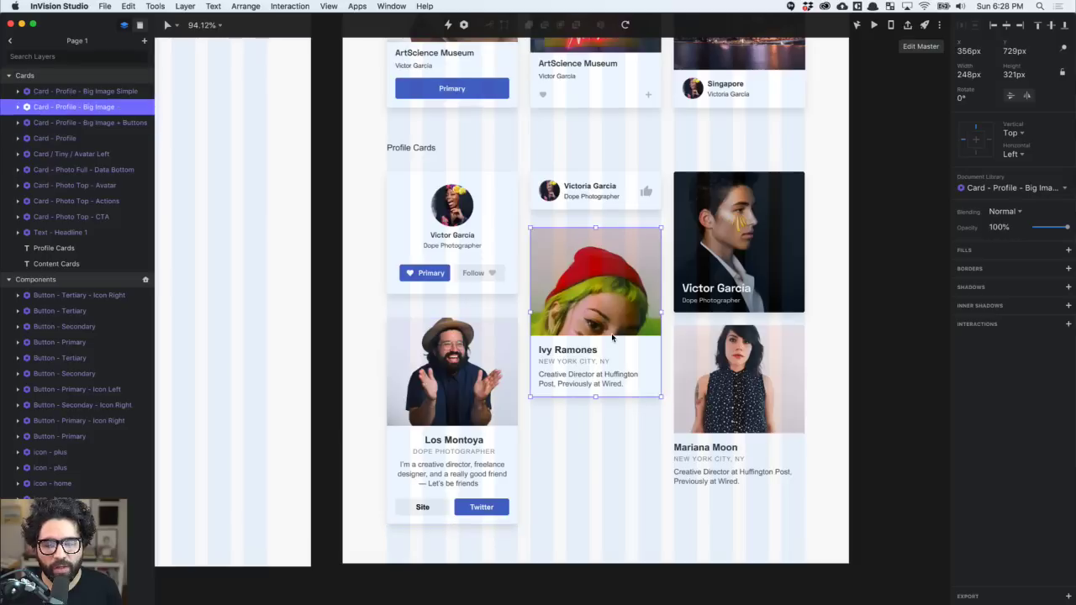
left_click(743, 243)
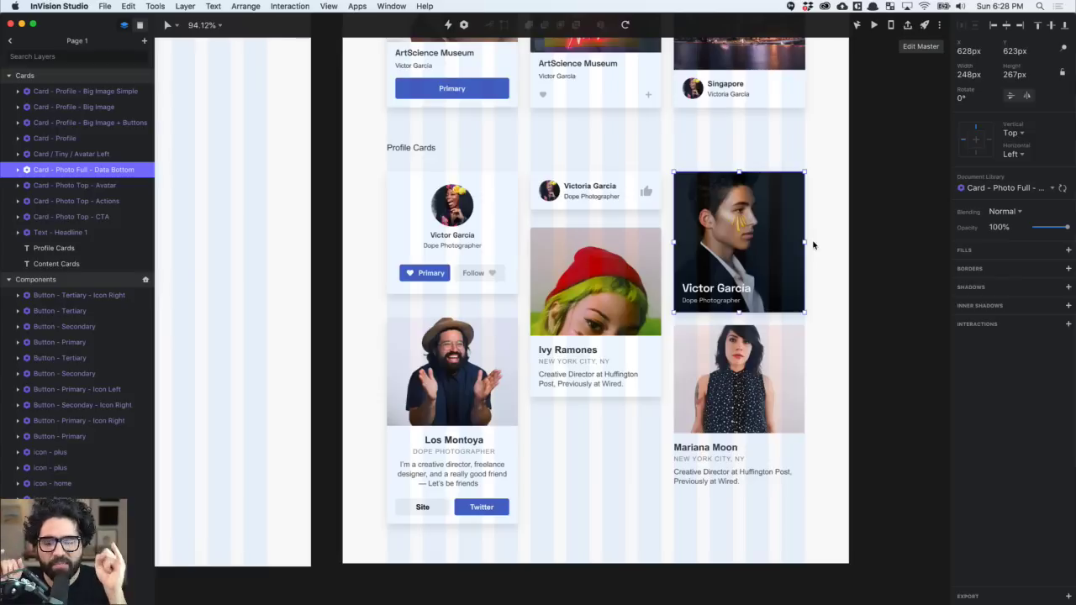
left_click(760, 443)
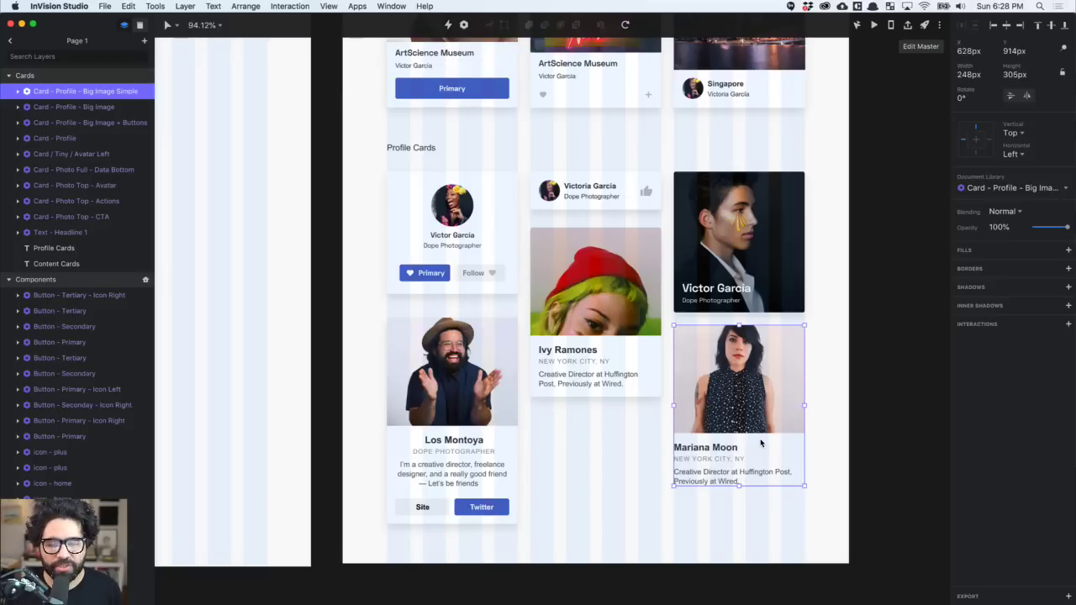
- Recheck the red-hat and Site/Twitter cards, deselect, and switch back to Webflow in Chrome
left_click(563, 383)
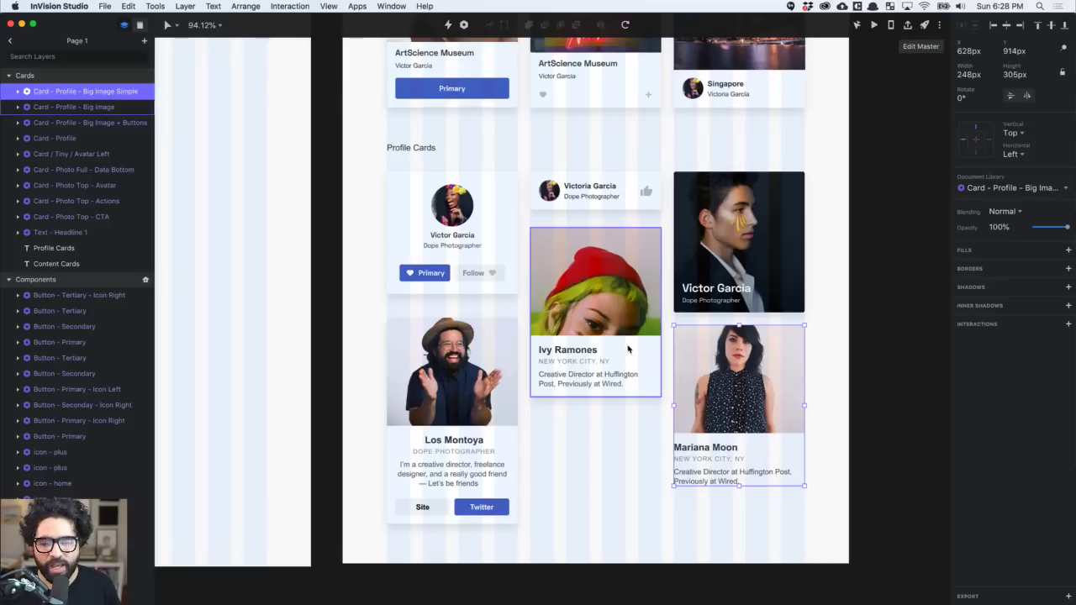
left_click(430, 433)
scroll(504, 353, "right", 3)
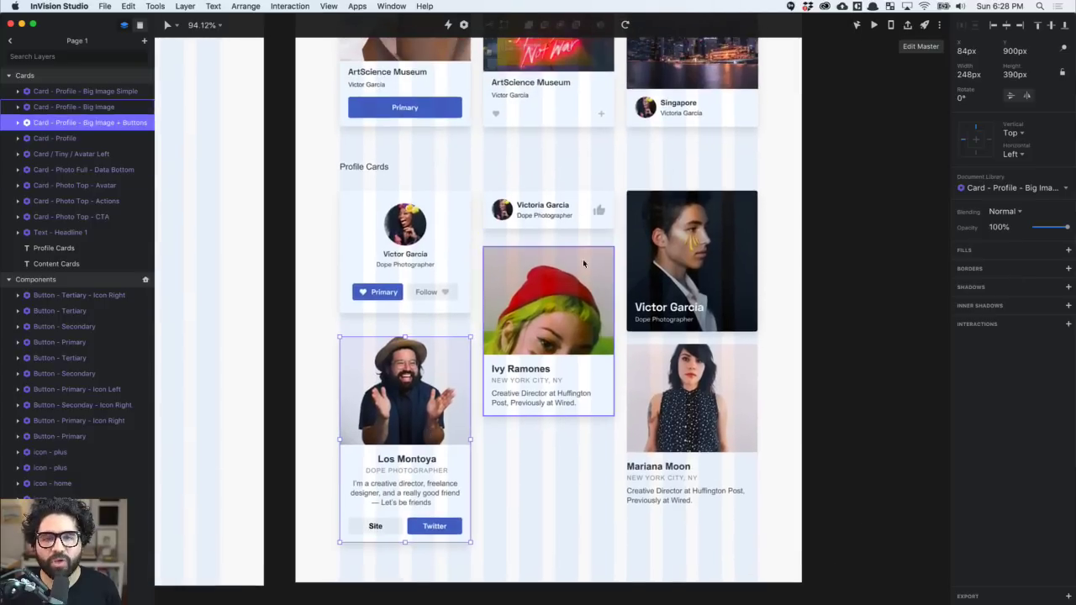
left_click(556, 480)
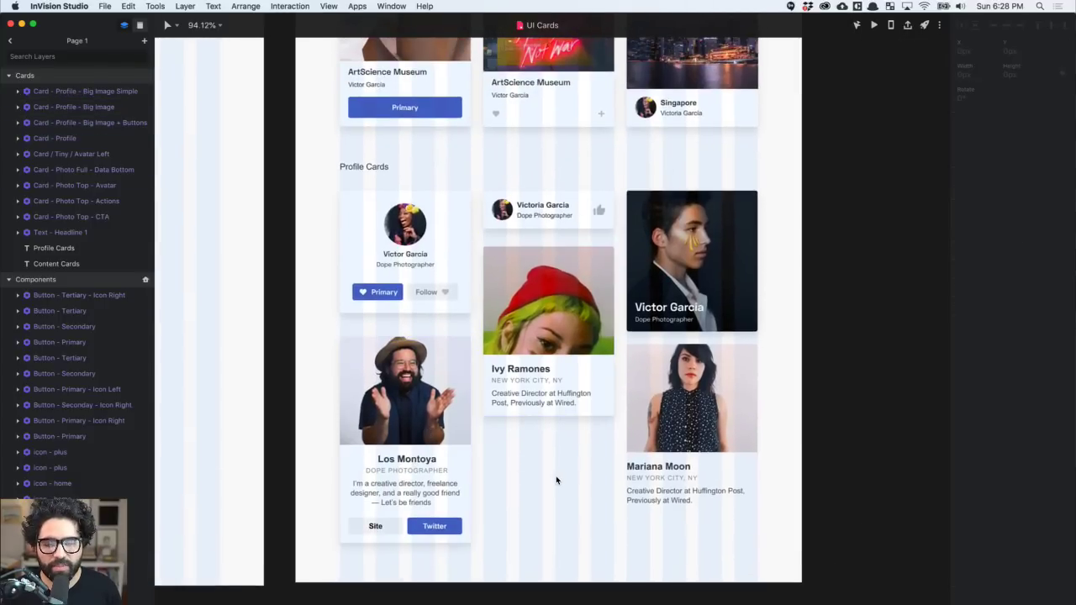
key("super+Tab")
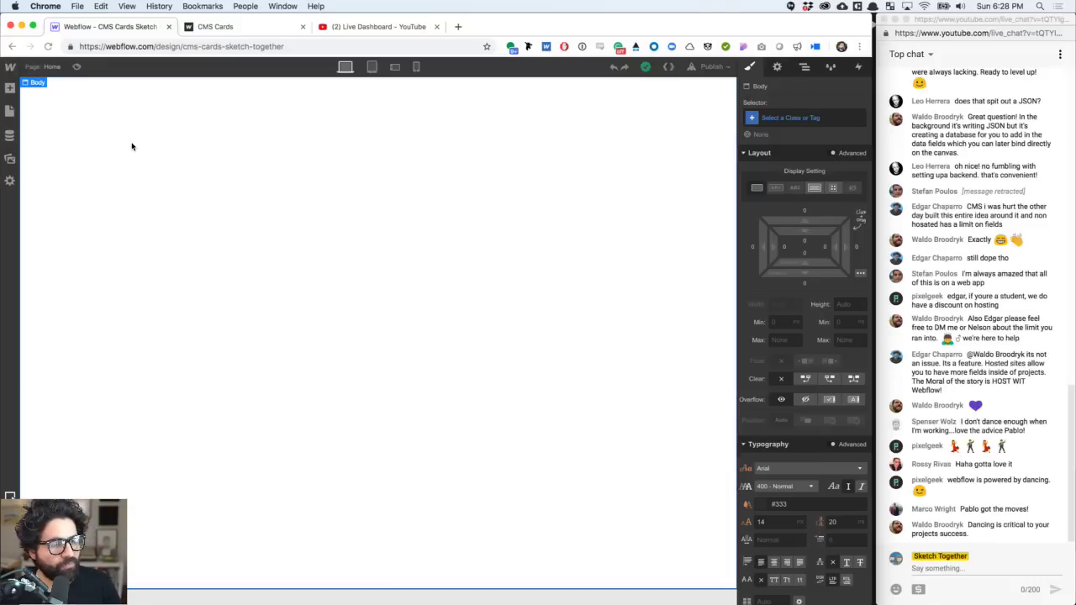
- Narrow the live chat window and widen the Webflow browser window
left_click(11, 90)
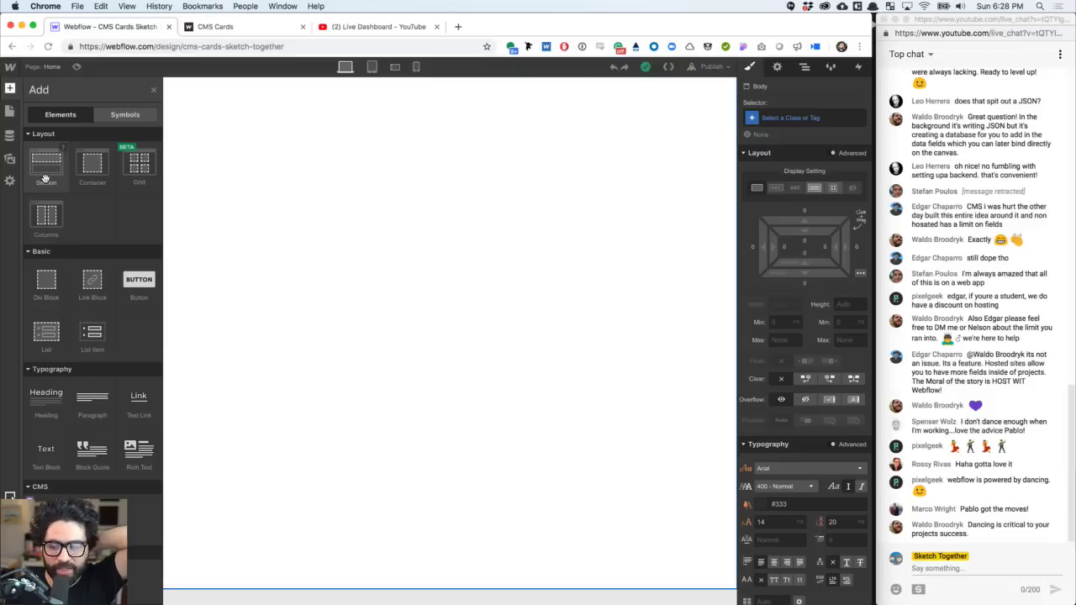
left_click(966, 211)
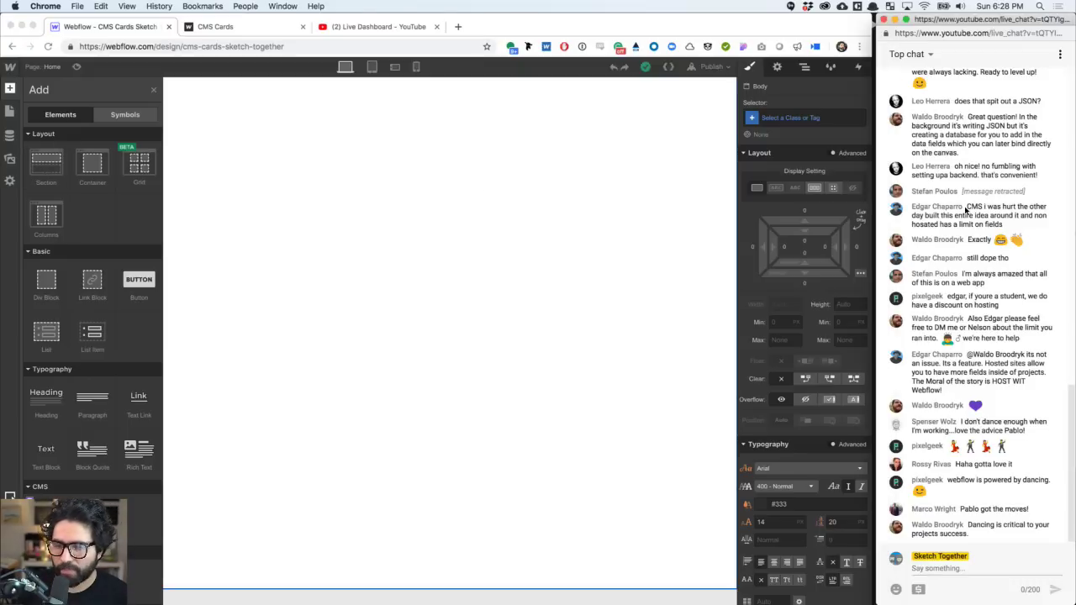
left_click_drag(878, 212, 913, 217)
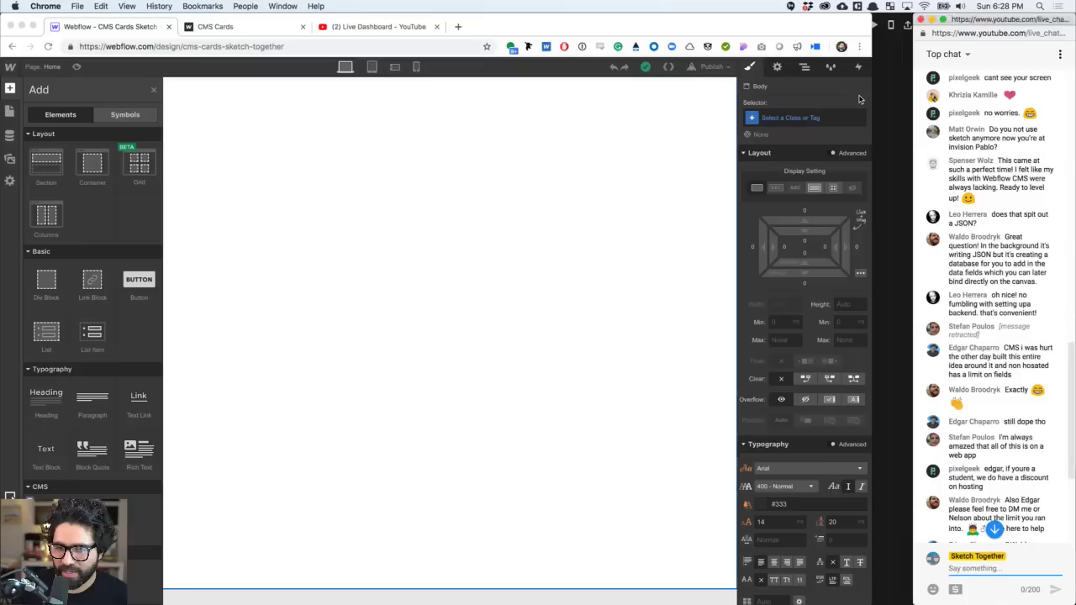
left_click_drag(872, 98, 912, 98)
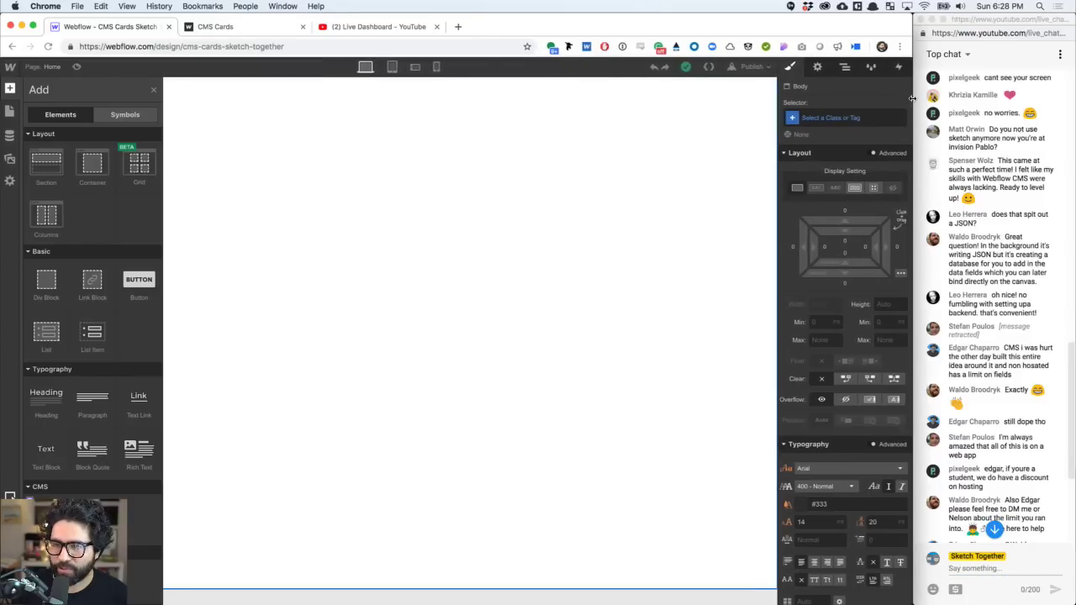
left_click(378, 196)
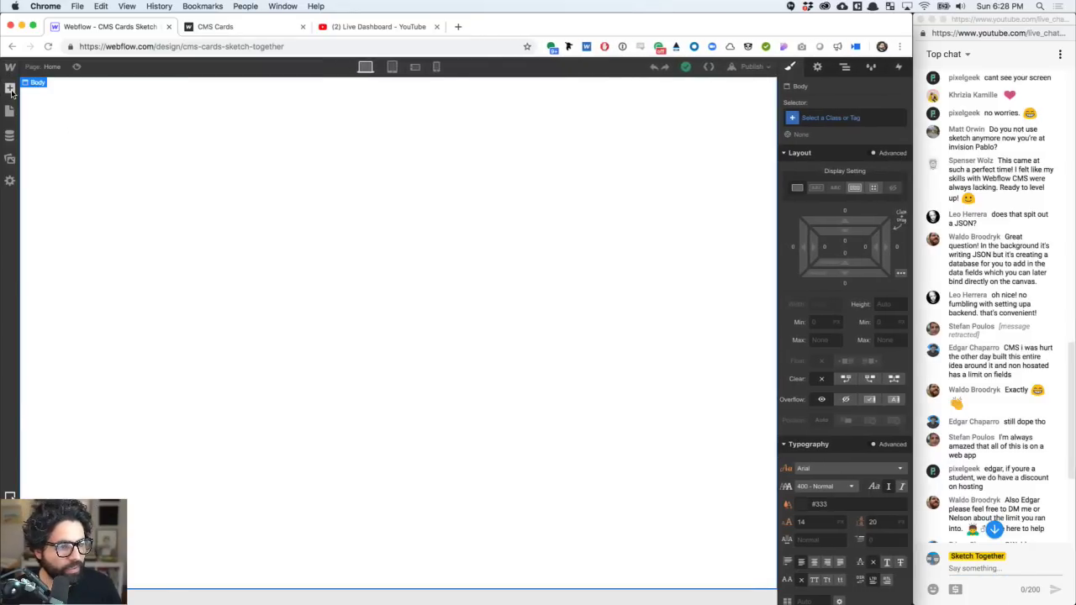
- Add a Section holding a Div Block, then find CMS Collection List in the Add panel
left_click(10, 88)
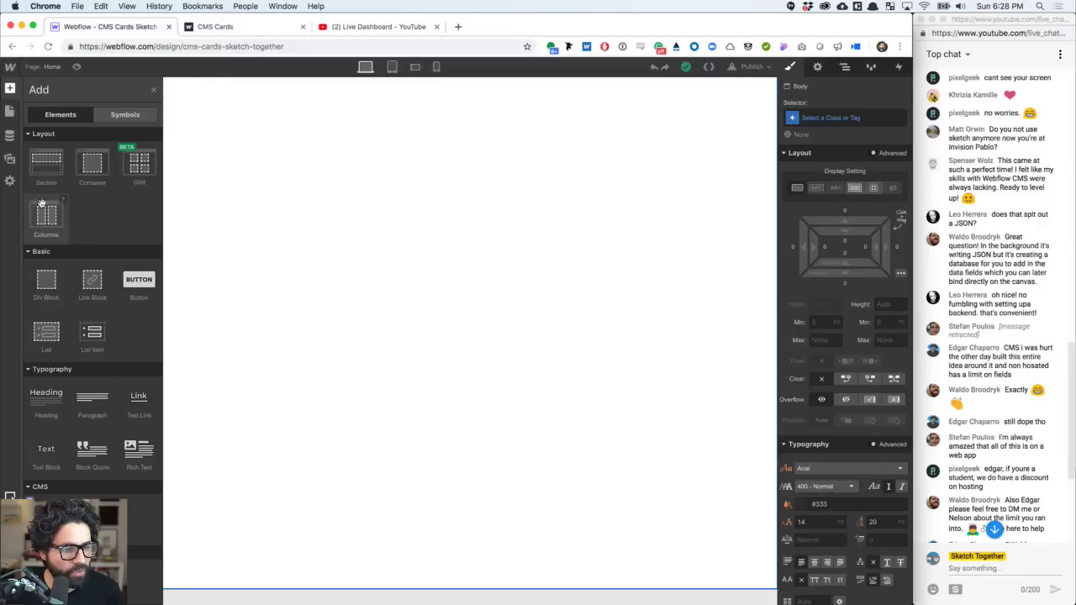
left_click(49, 174)
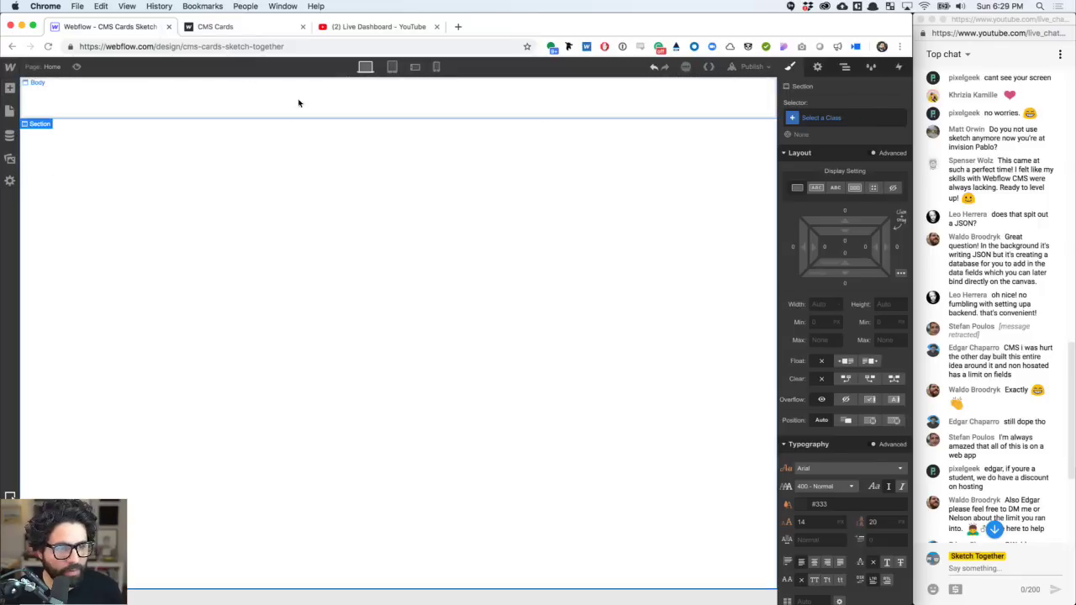
left_click(10, 89)
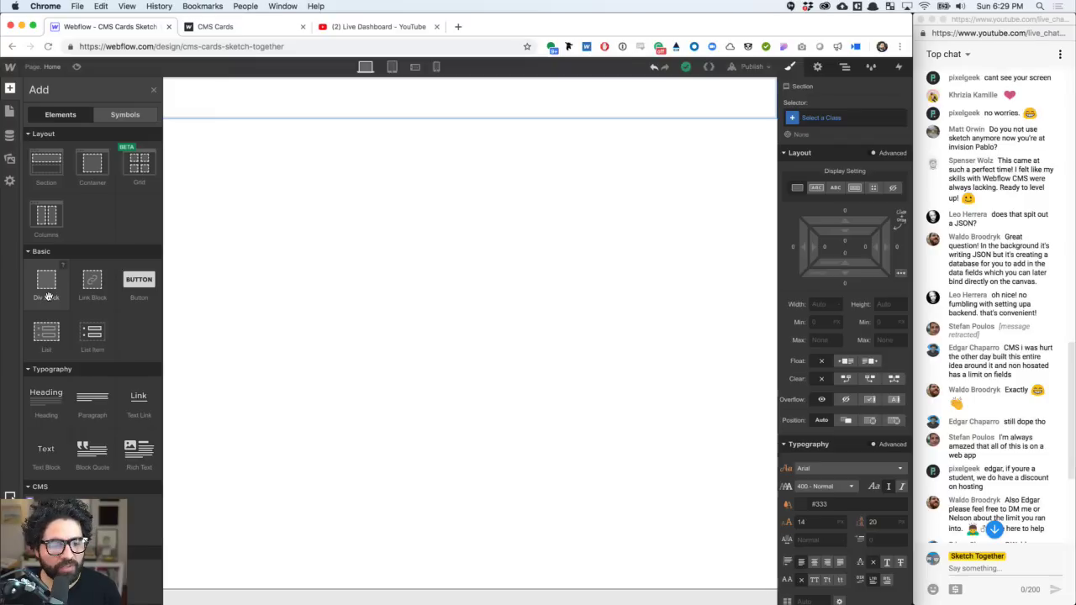
left_click(48, 296)
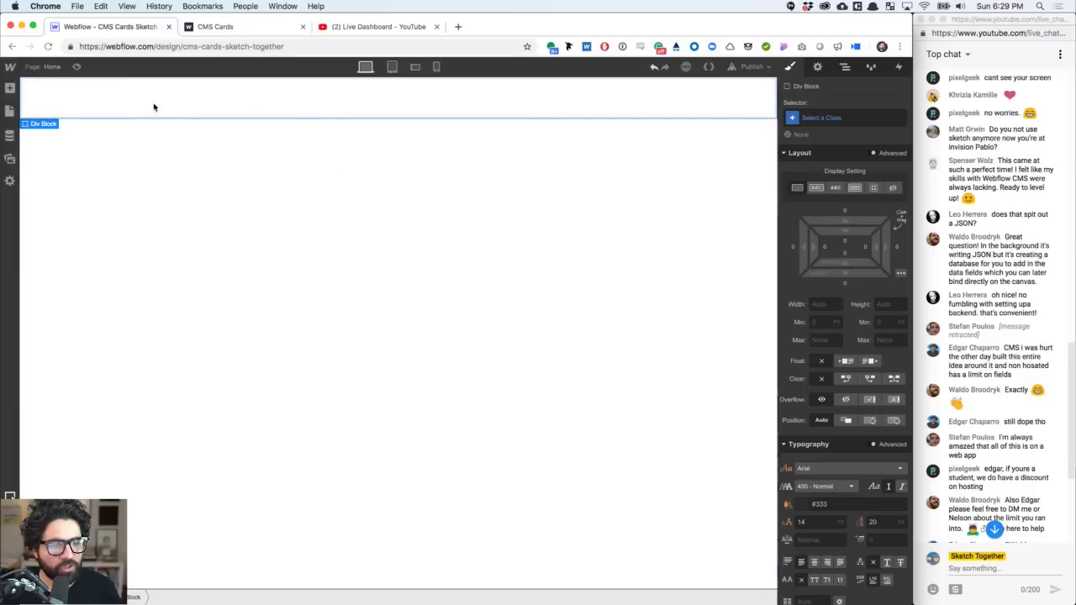
left_click(9, 88)
scroll(60, 340, "down", 5)
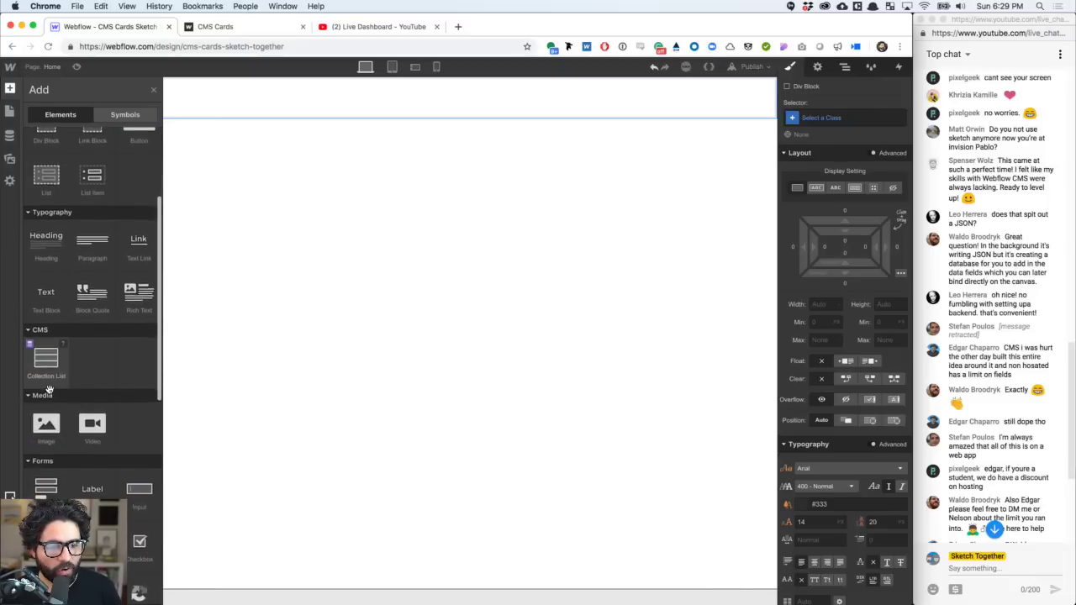
scroll(39, 368, "up", 1)
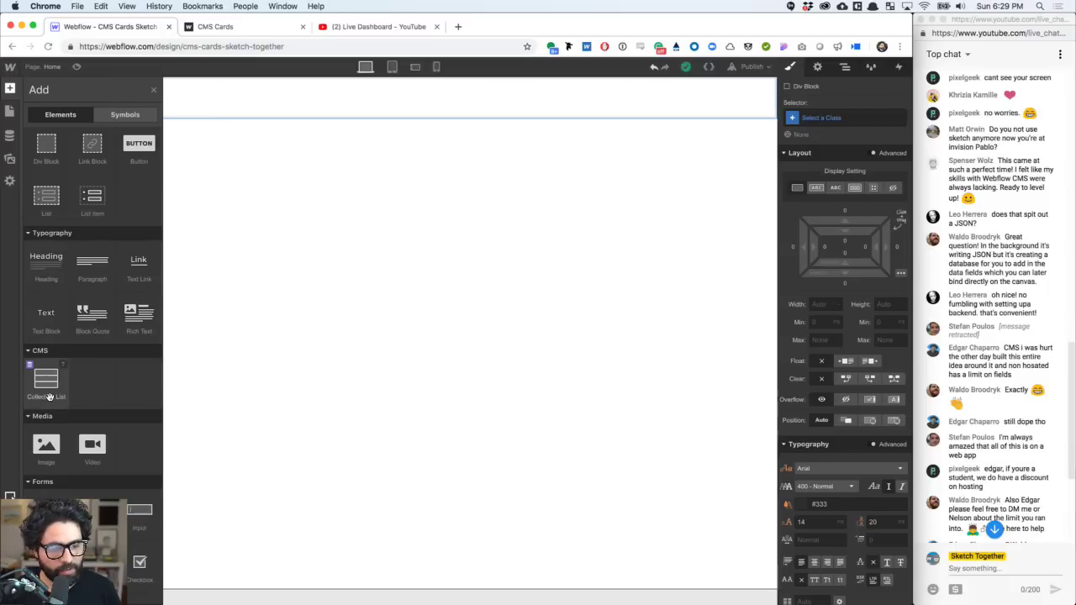
- Add a Collection List inside the div block and connect it to the People collection
left_click(50, 396)
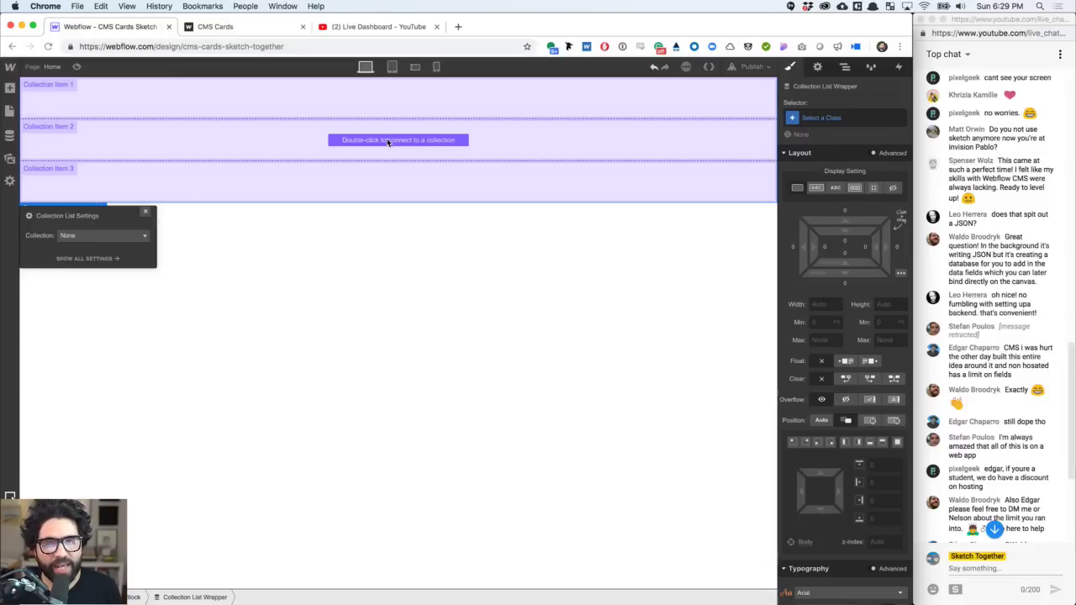
left_click(84, 238)
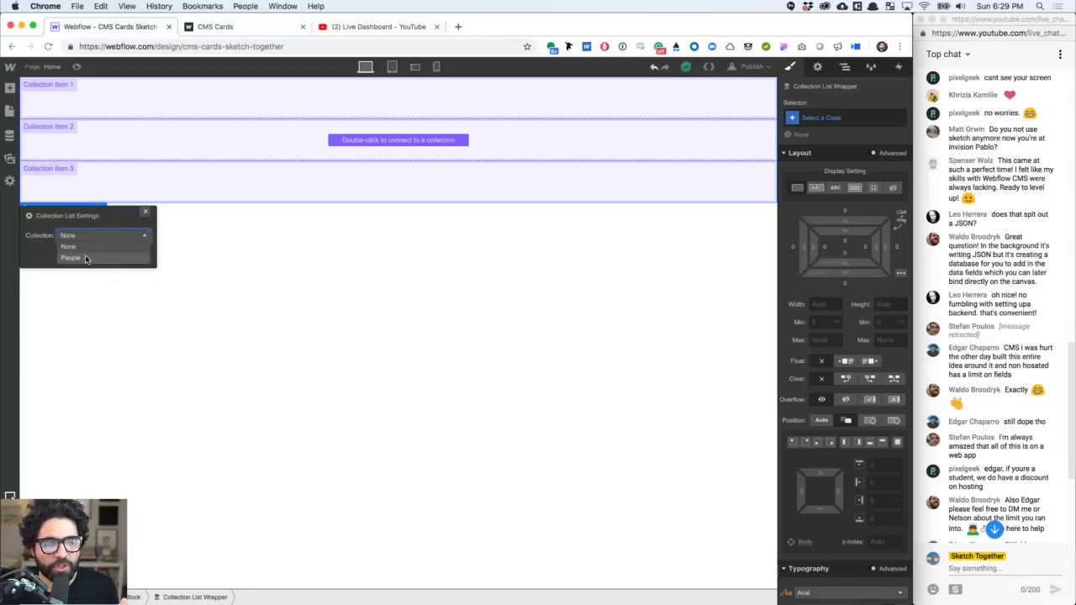
left_click(85, 258)
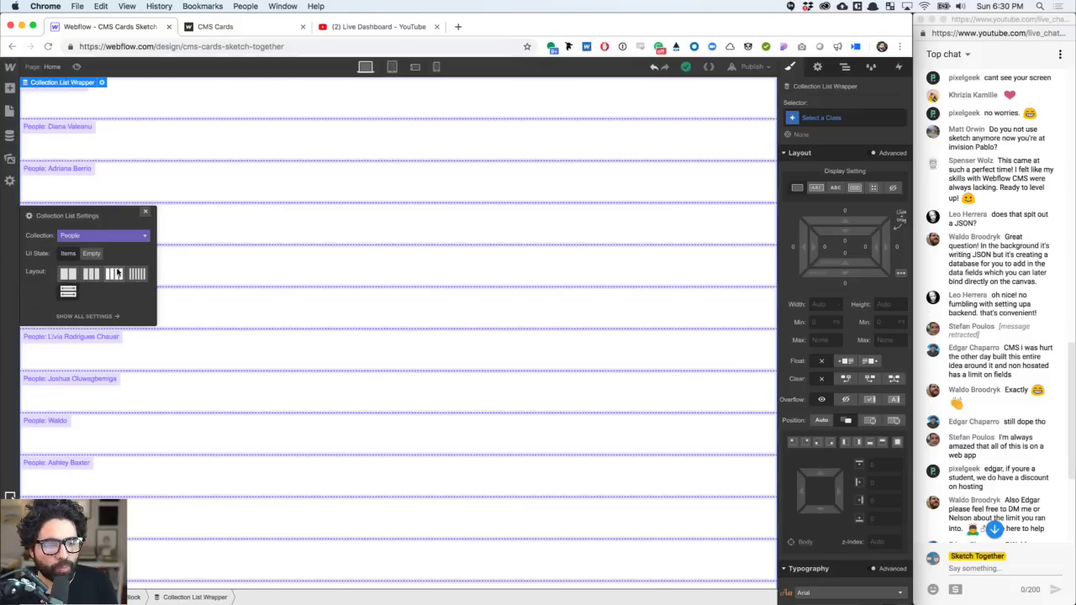
- Try two, three and six columns, then settle on a four-column grid layout
left_click(79, 276)
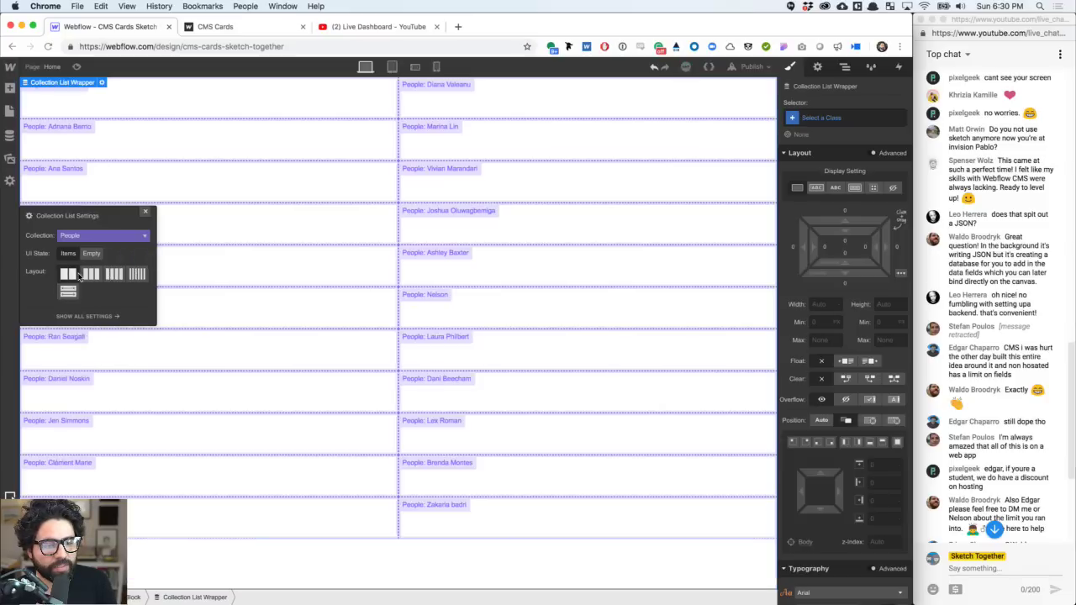
left_click(92, 278)
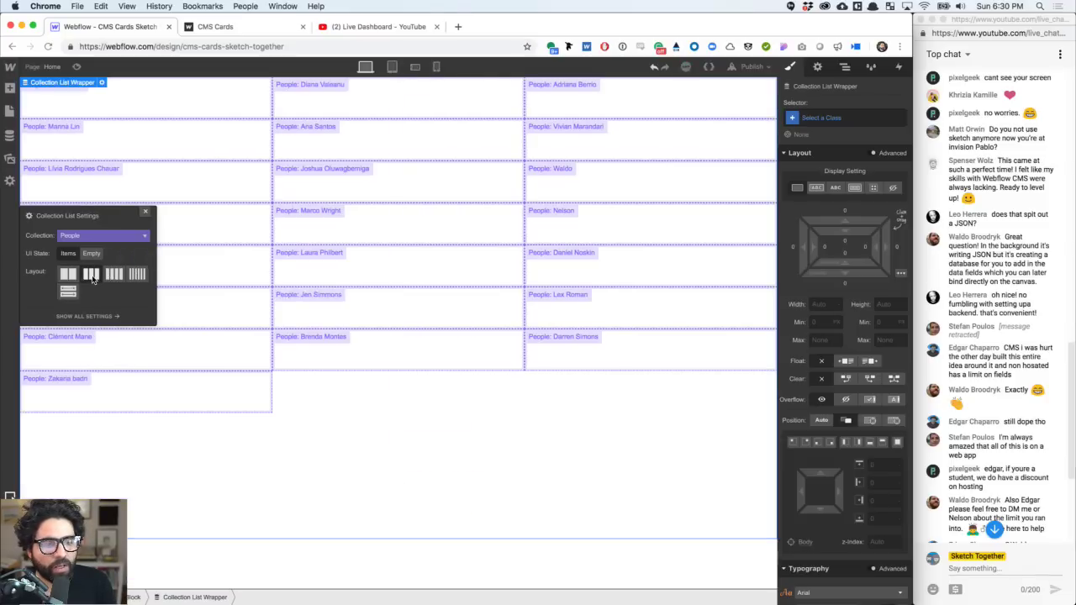
left_click(112, 279)
left_click(137, 278)
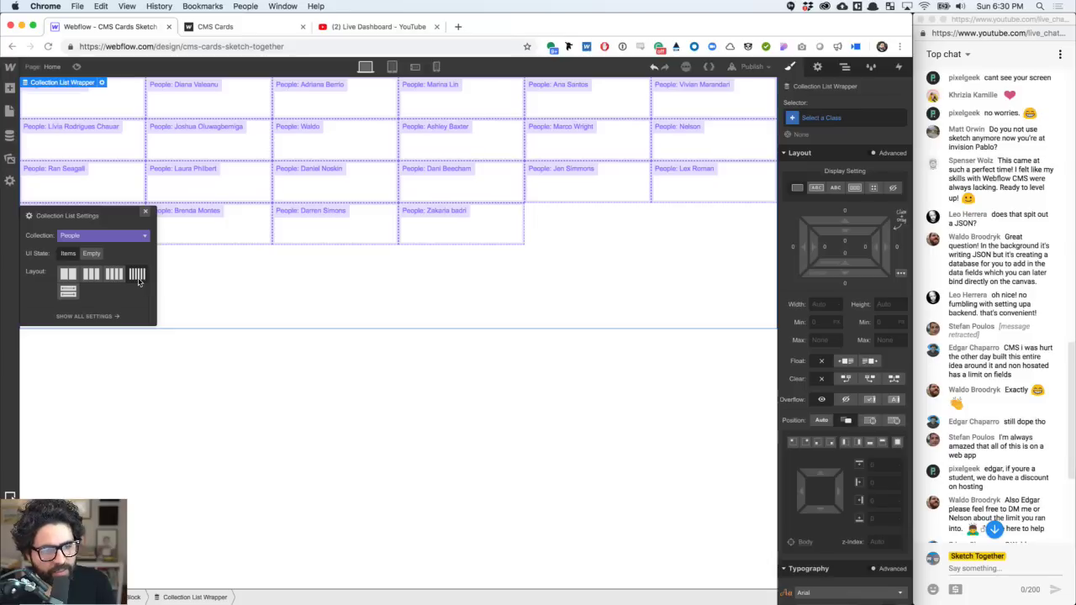
left_click(116, 279)
left_click(139, 276)
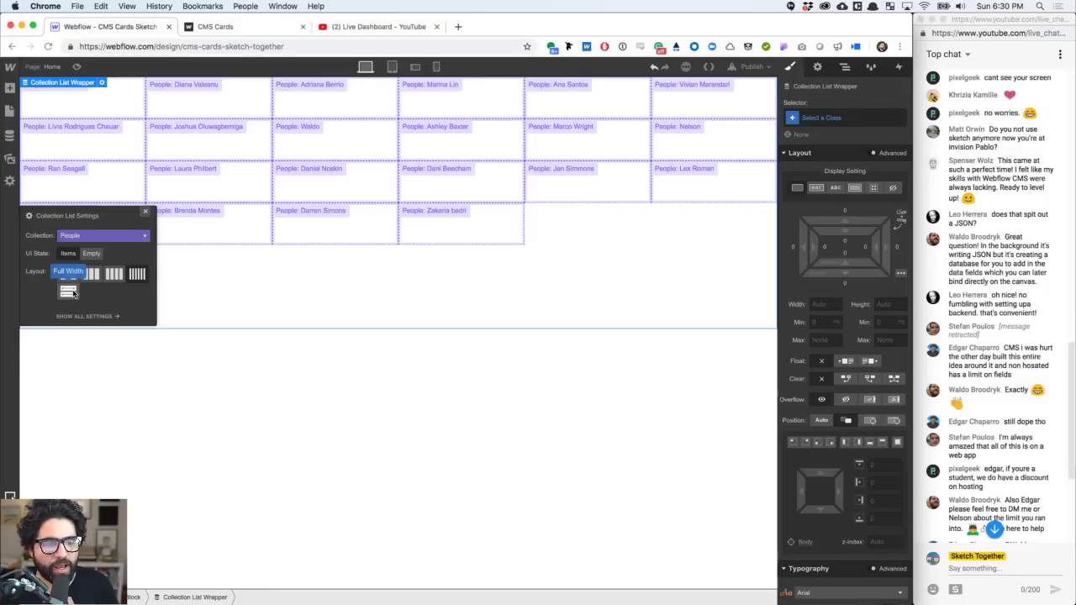
left_click(114, 276)
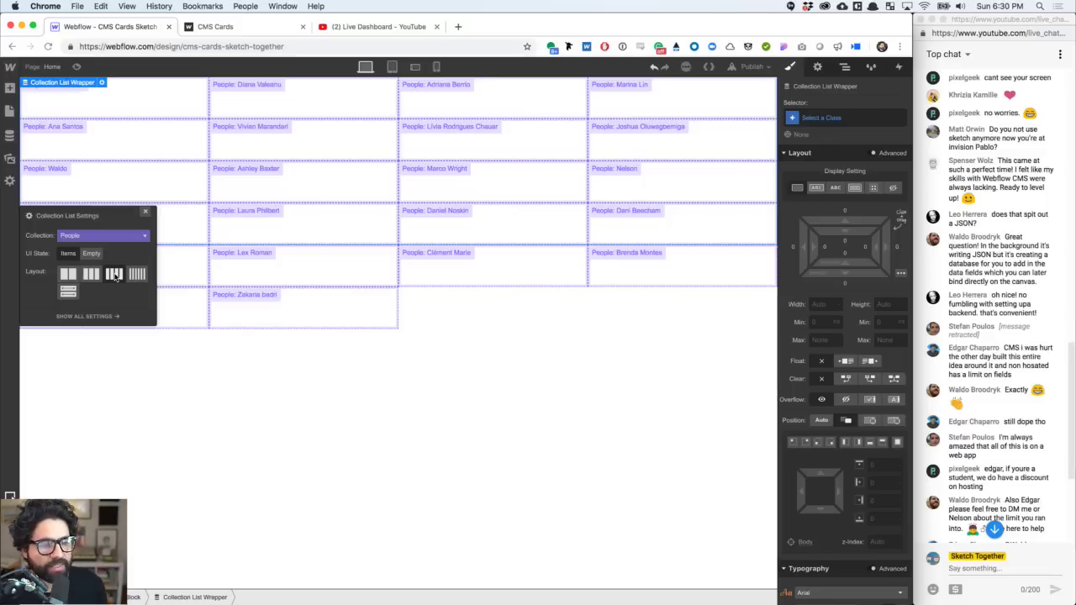
left_click(124, 99)
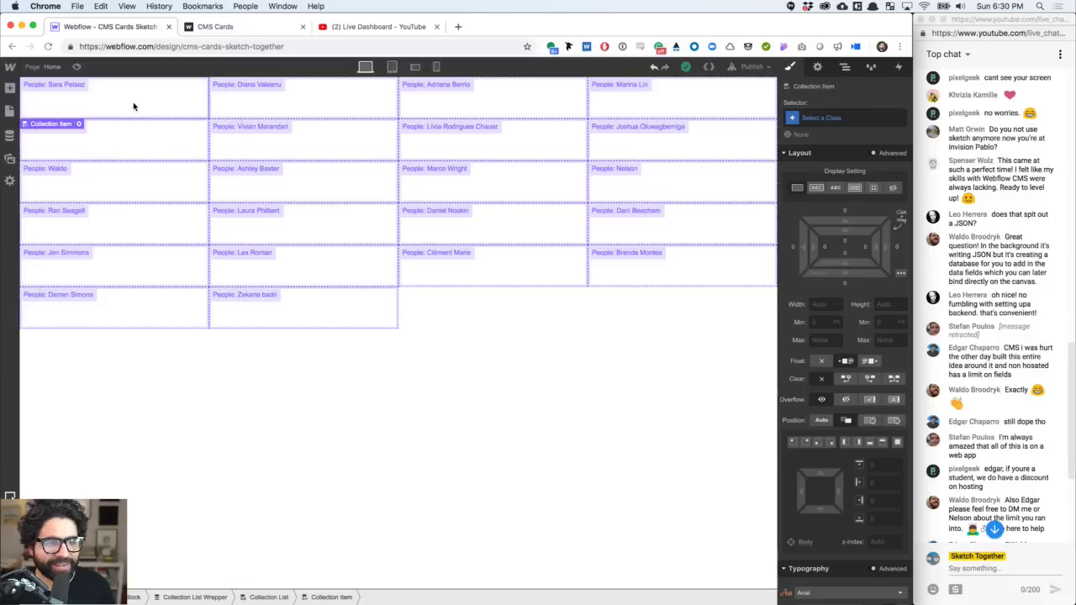
- Add a Heading to every people card in the Collection Item
left_click(13, 90)
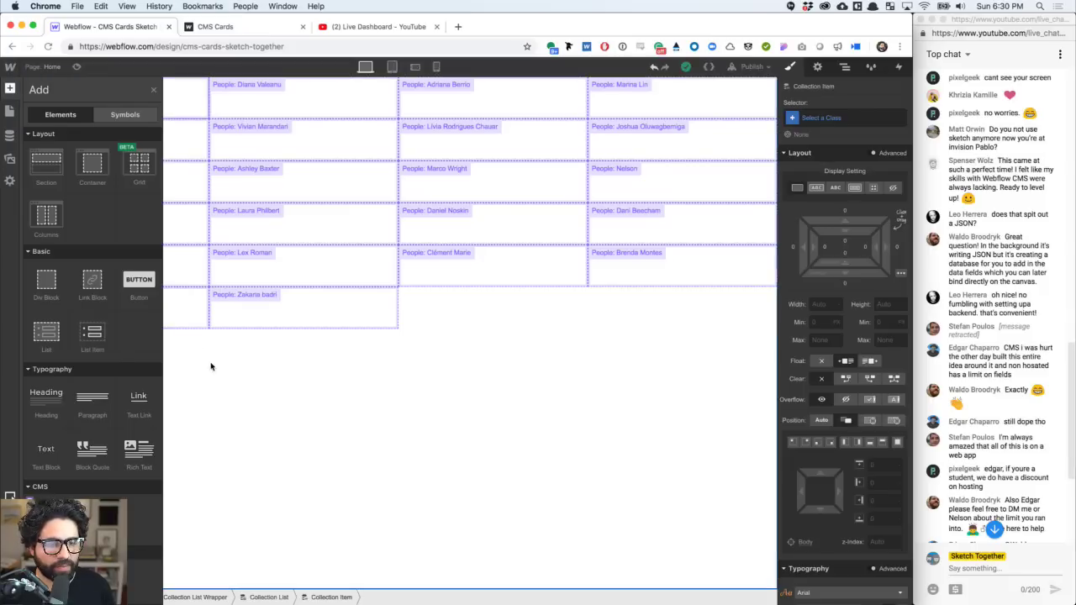
left_click(13, 90)
left_click(76, 66)
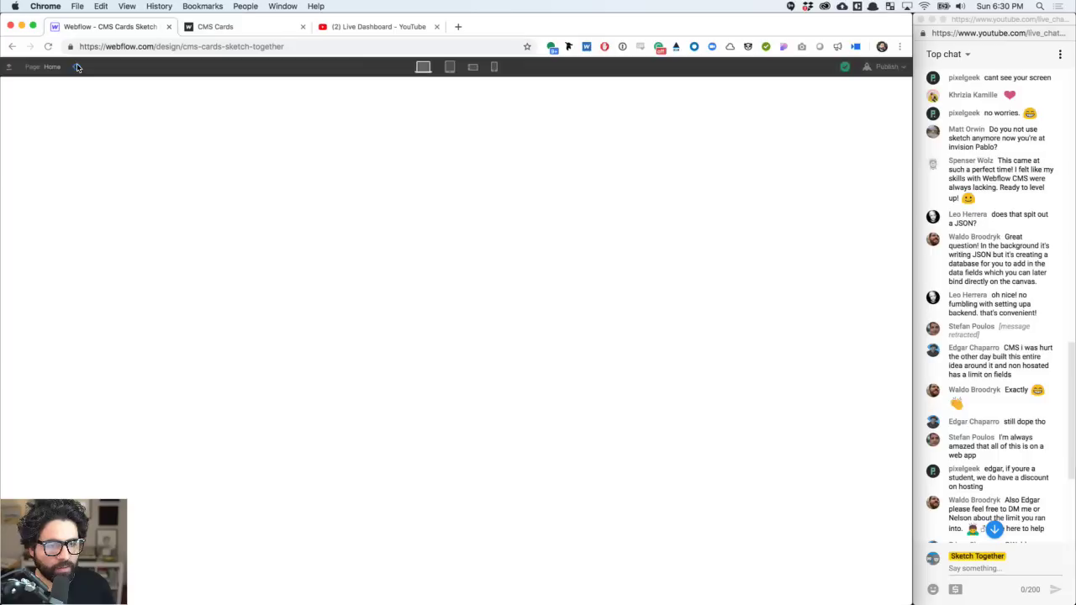
left_click(76, 67)
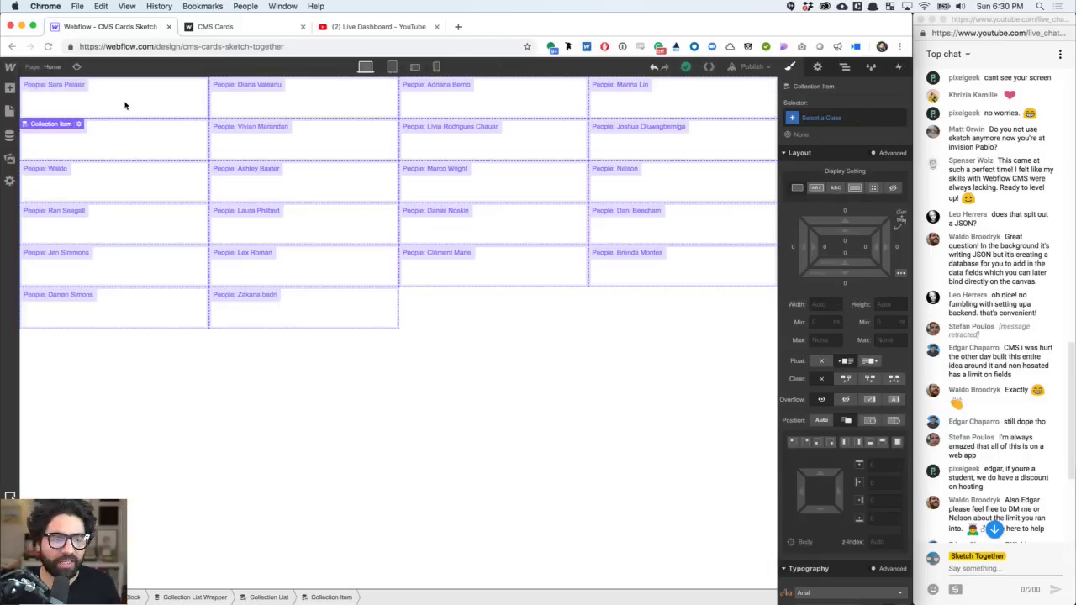
left_click(10, 87)
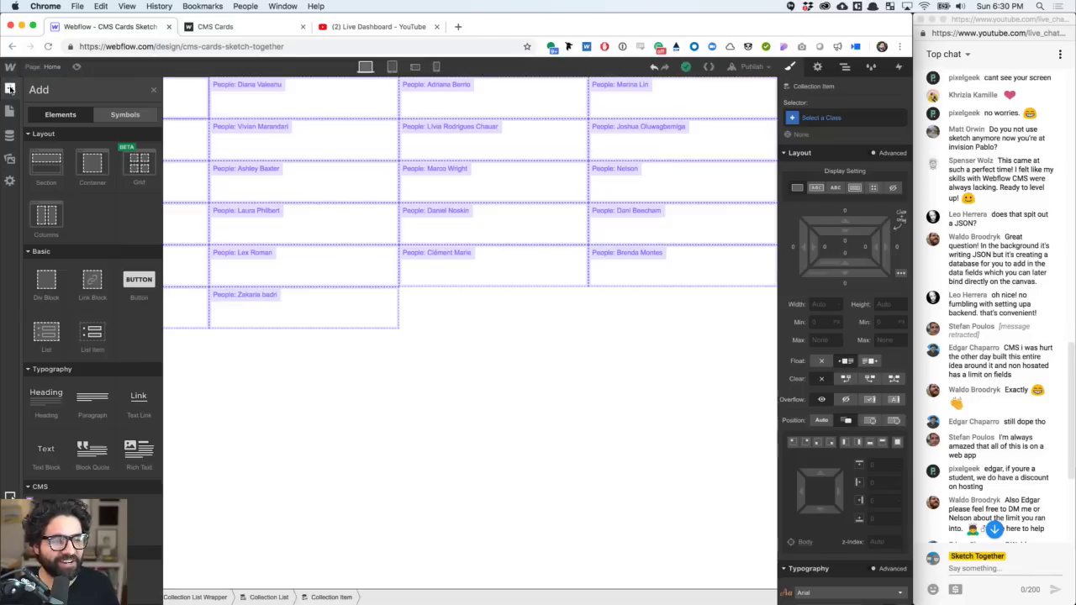
scroll(46, 276, "down", 2)
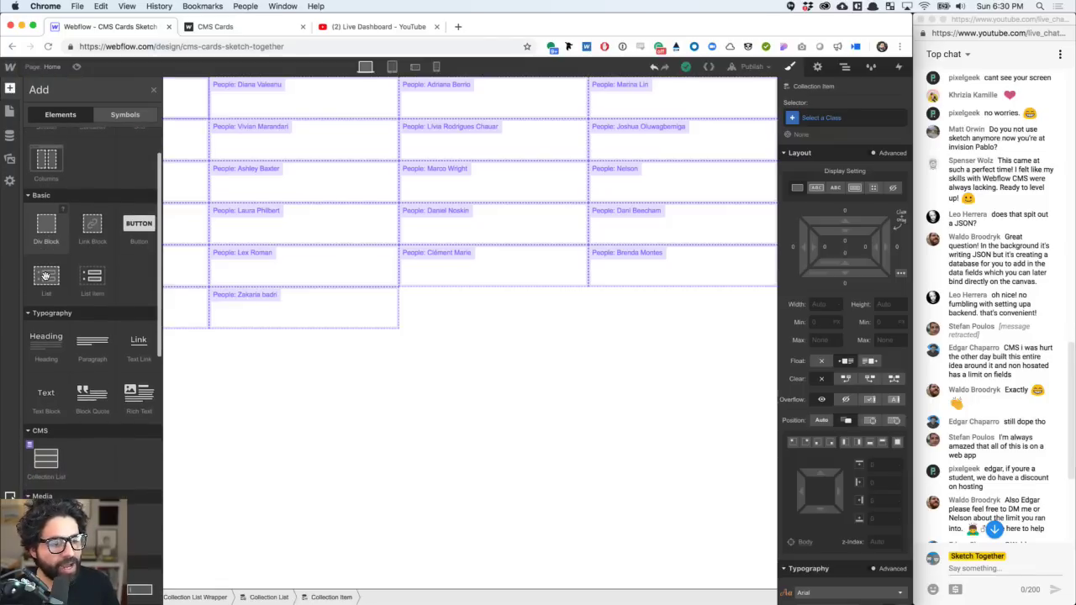
left_click(51, 348)
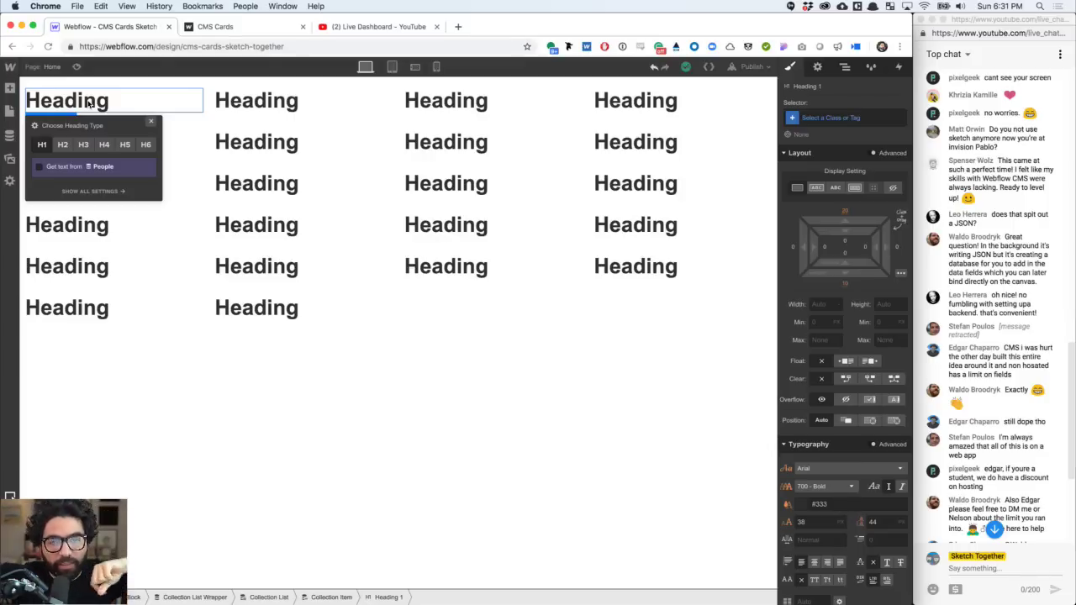
- Bind the heading text to the People collection's Name field
left_click(844, 66)
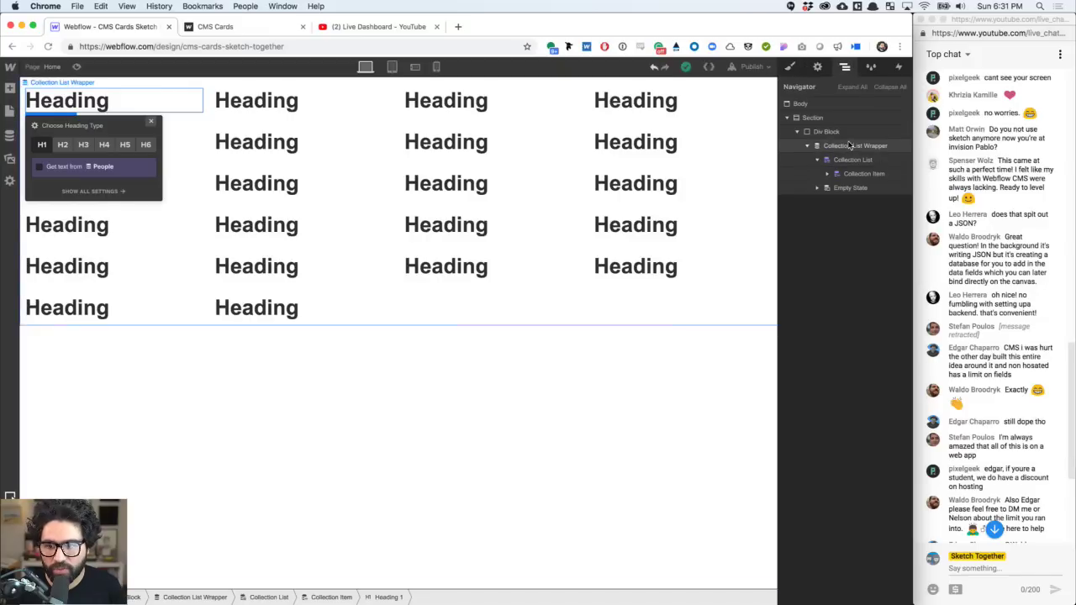
left_click(827, 173)
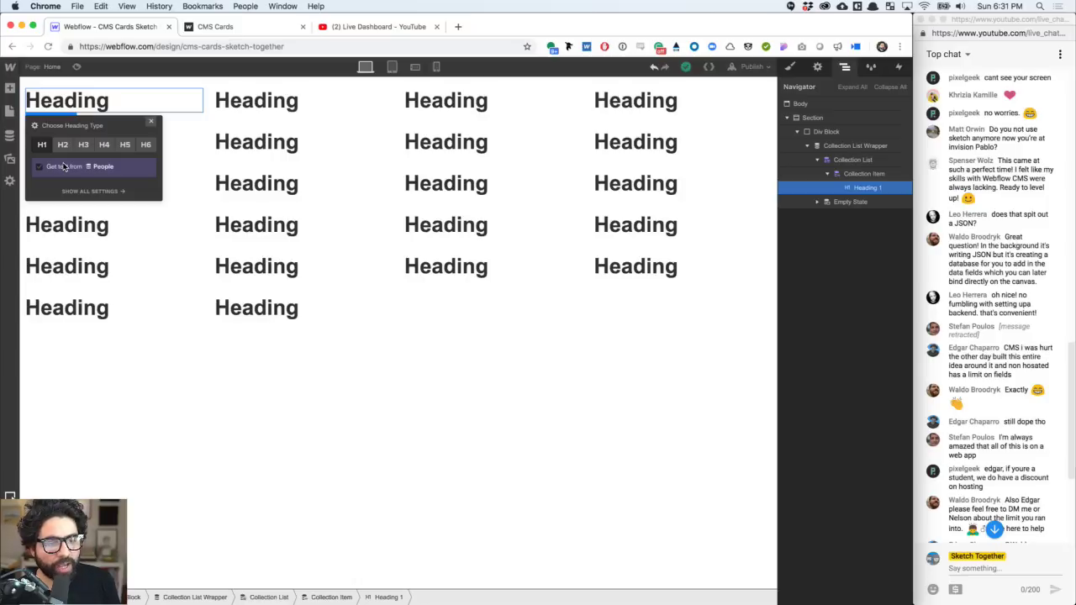
left_click(64, 167)
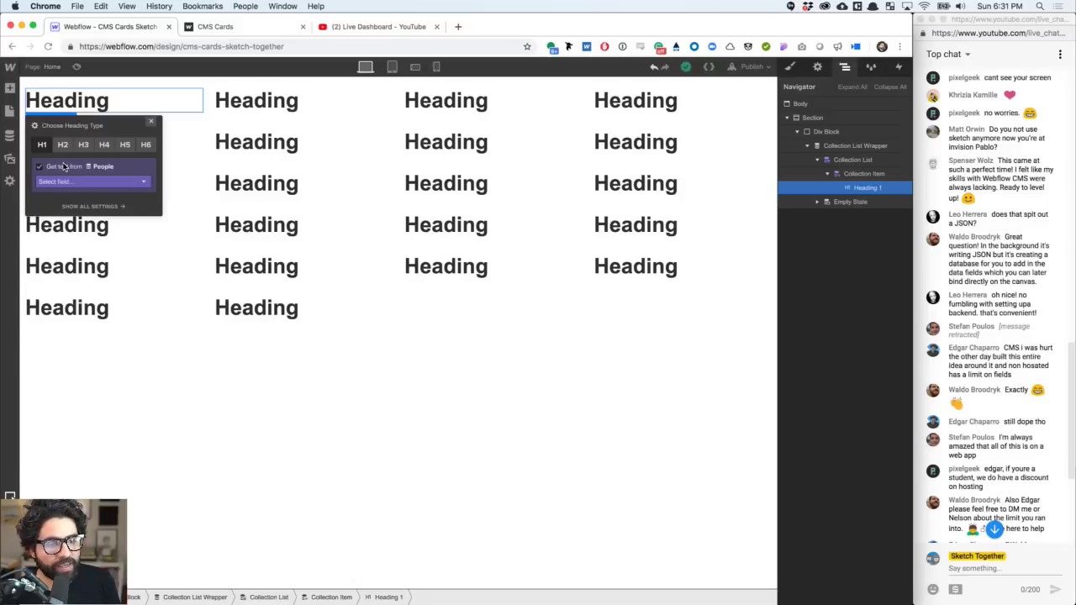
left_click(106, 181)
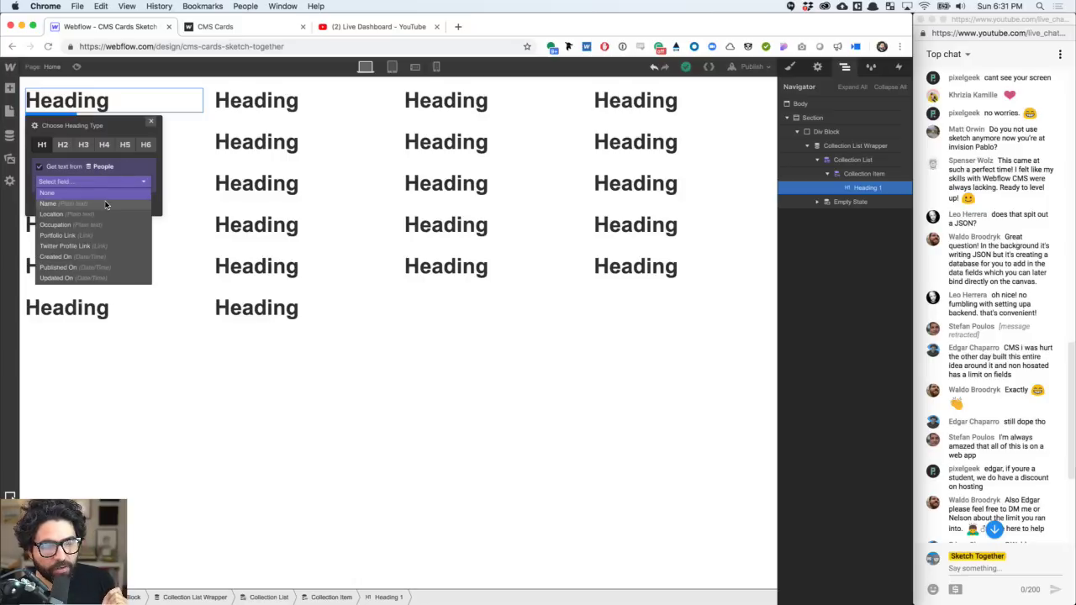
left_click(106, 204)
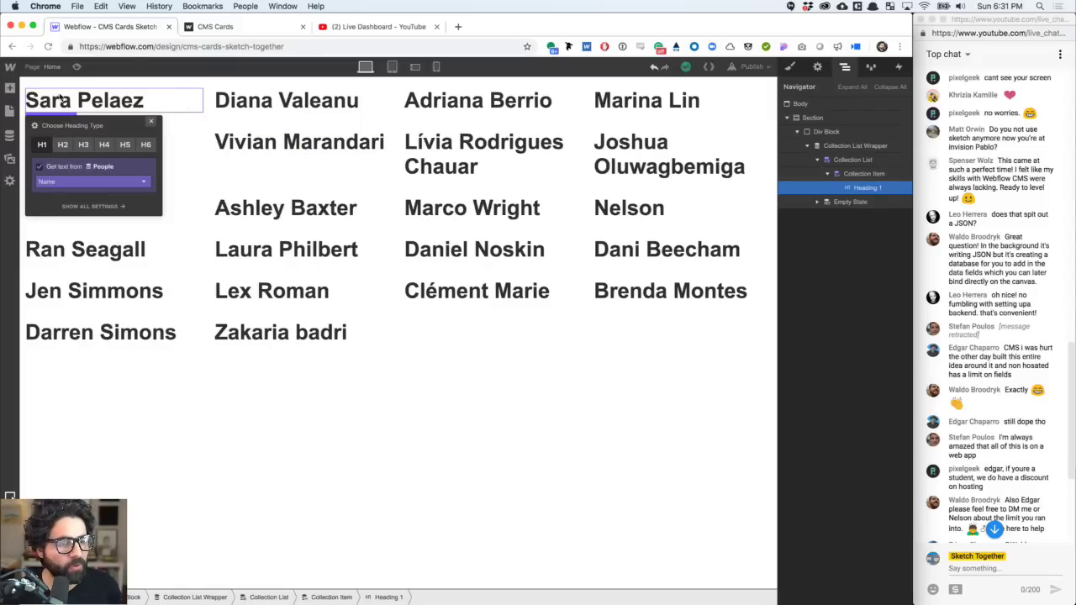
- Add an Image to each card, sourced from the People Picture field
left_click(10, 89)
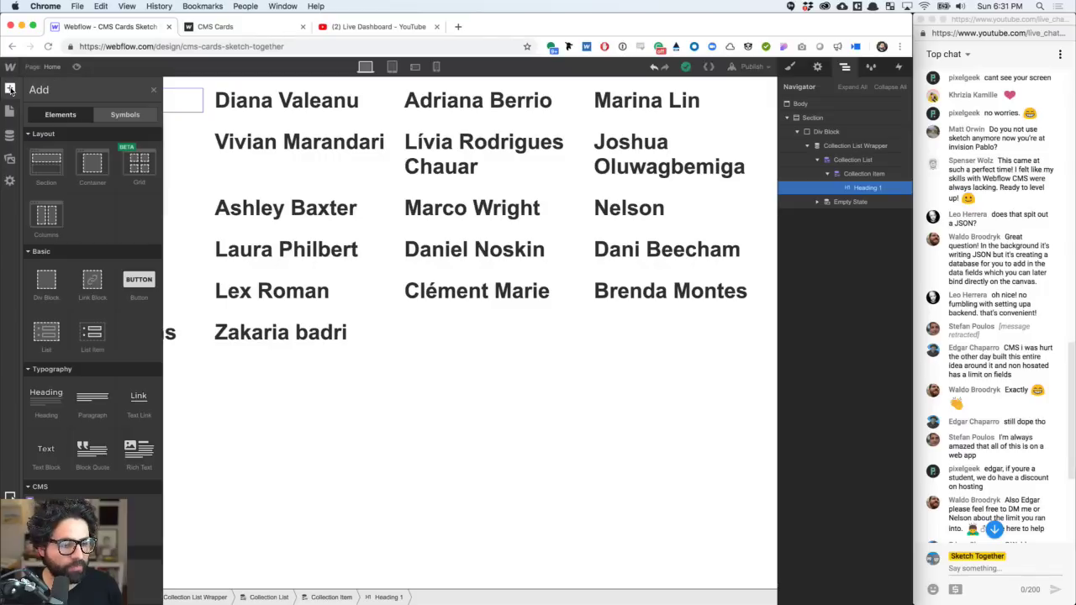
scroll(52, 461, "down", 3)
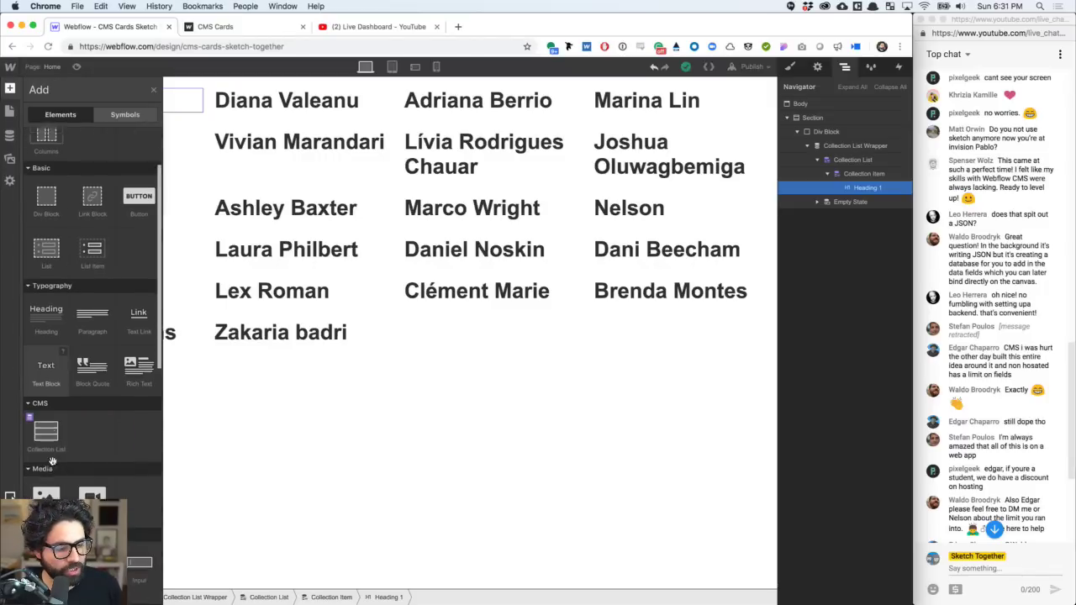
left_click(46, 471)
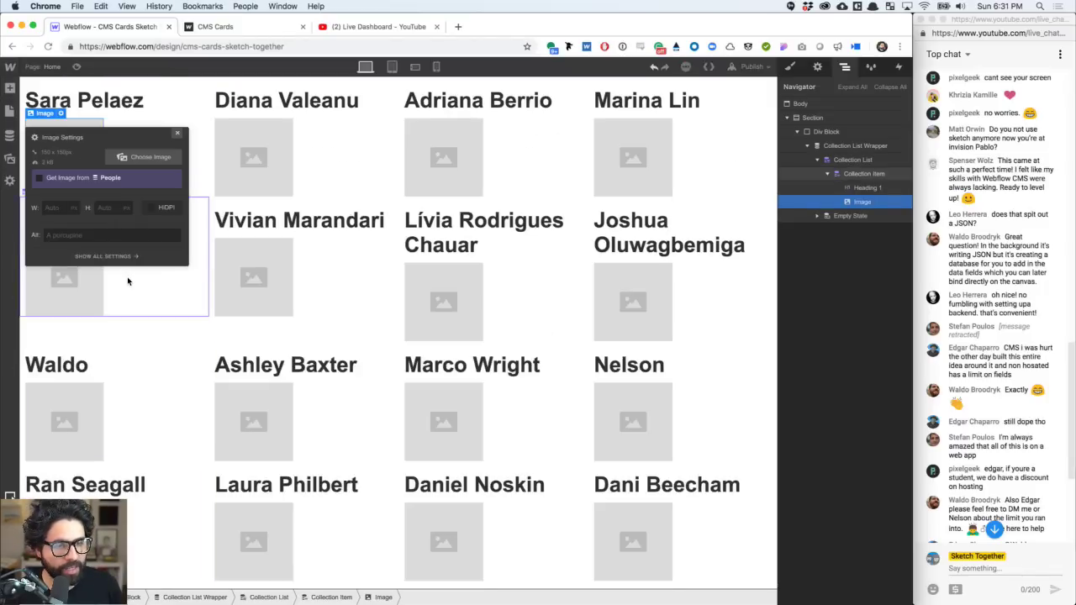
left_click(177, 134)
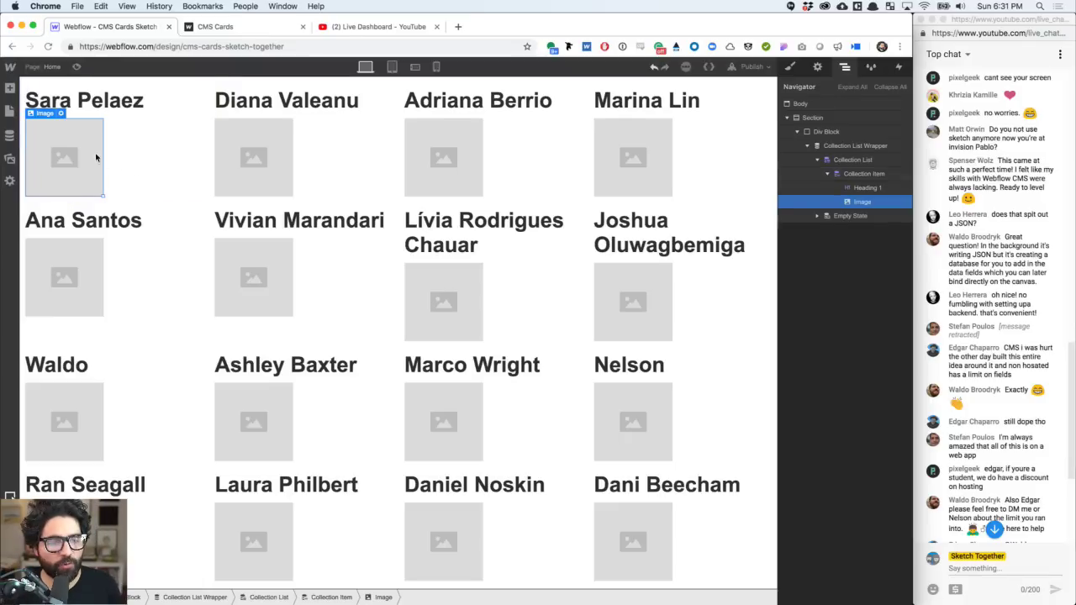
left_click(62, 113)
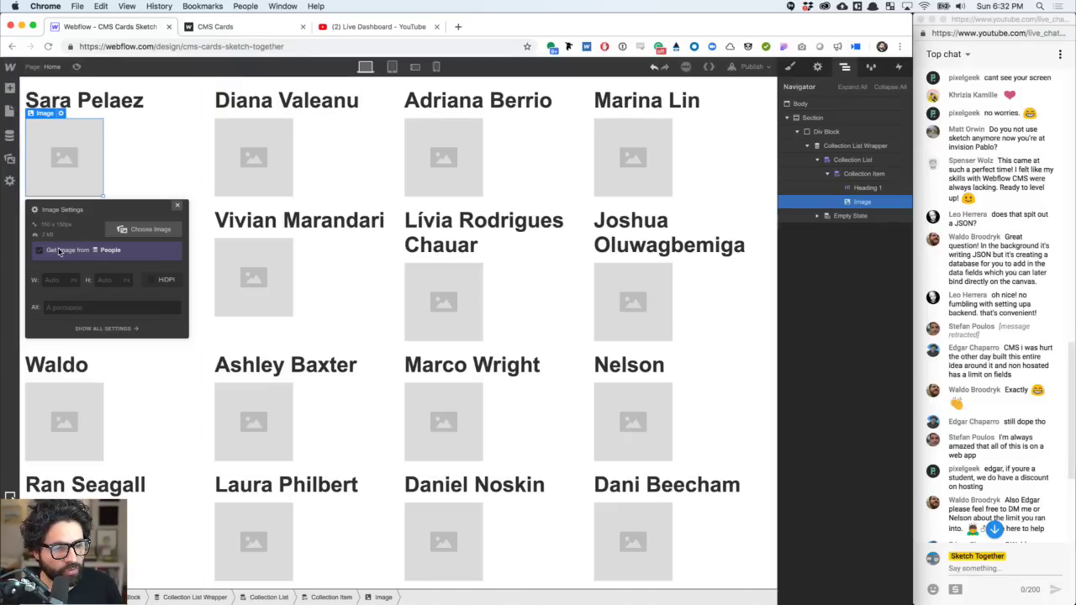
left_click(59, 252)
left_click(78, 264)
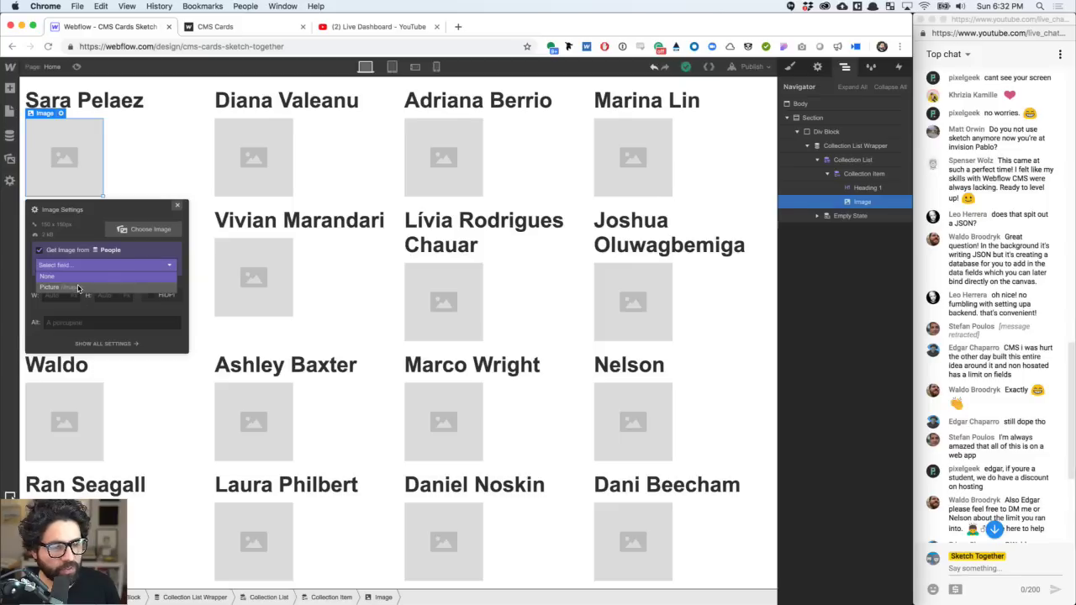
left_click(79, 287)
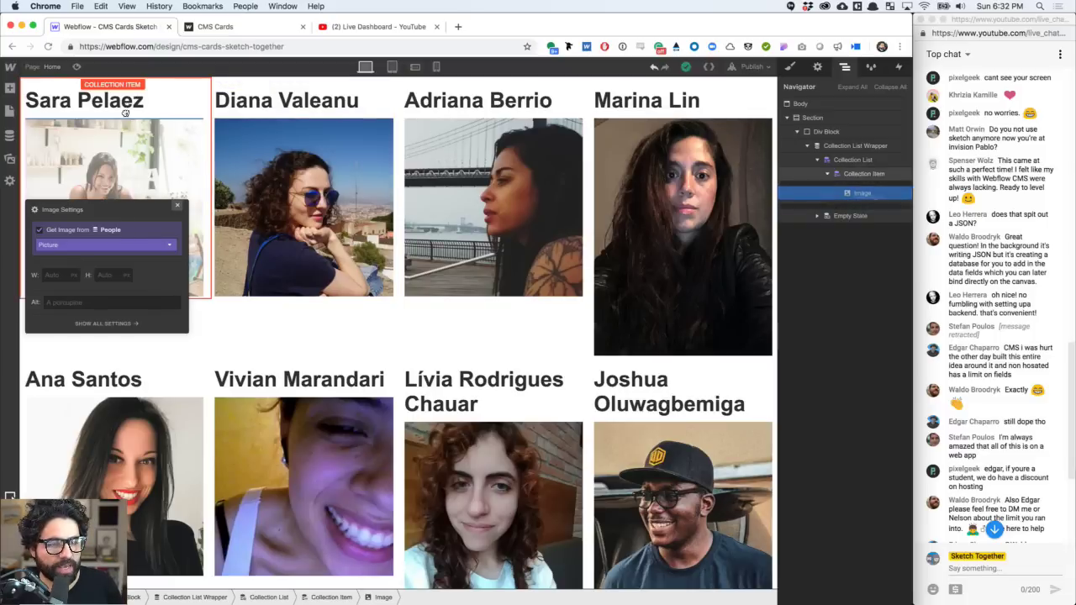
- Move the image above the name heading in the Navigator
left_click_drag(122, 107, 119, 105)
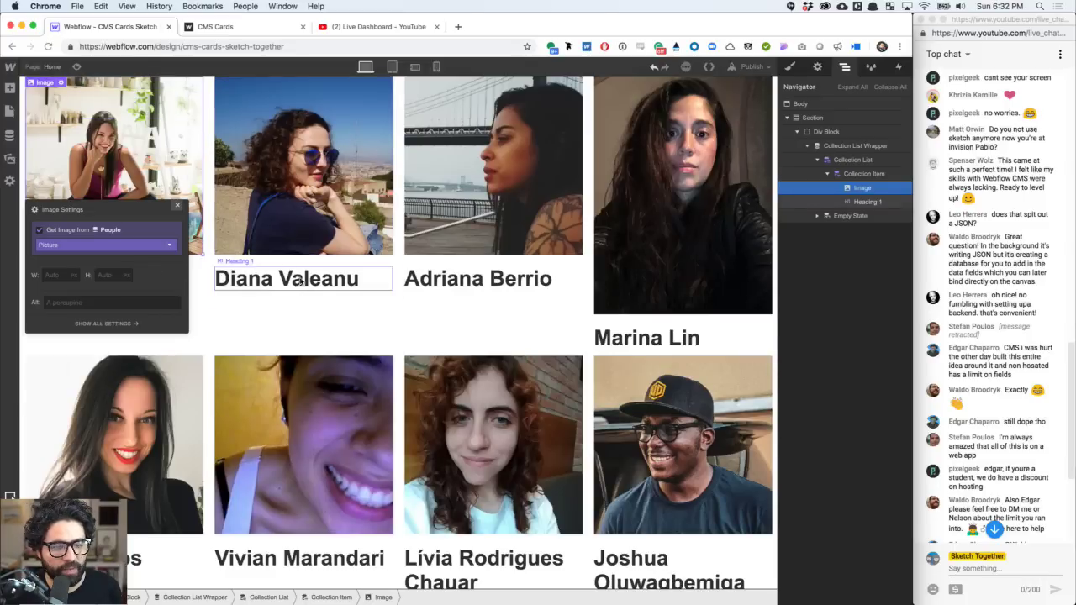
left_click(246, 278)
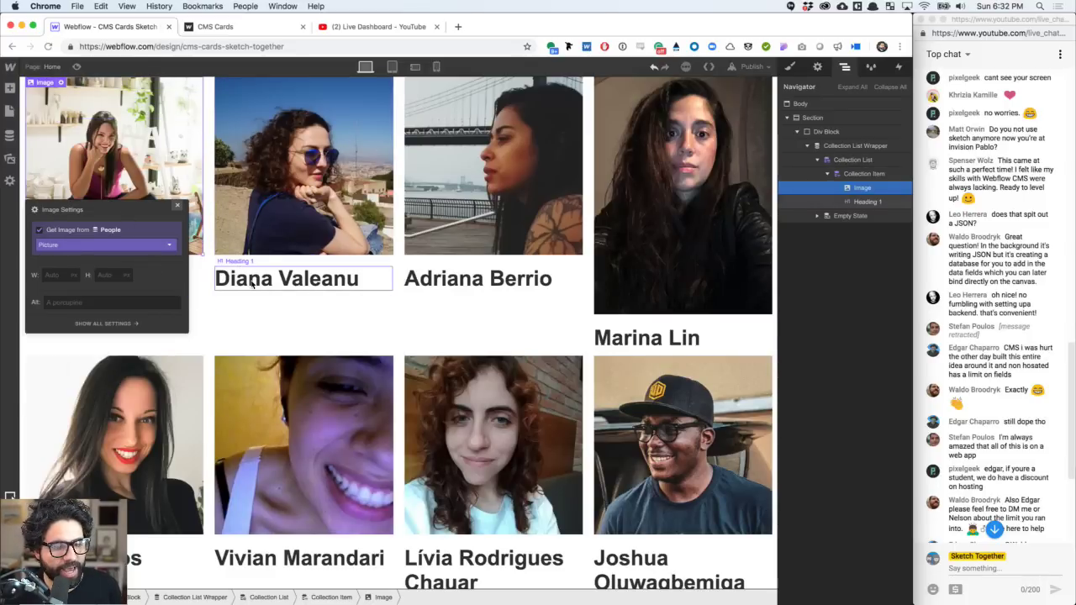
left_click(10, 89)
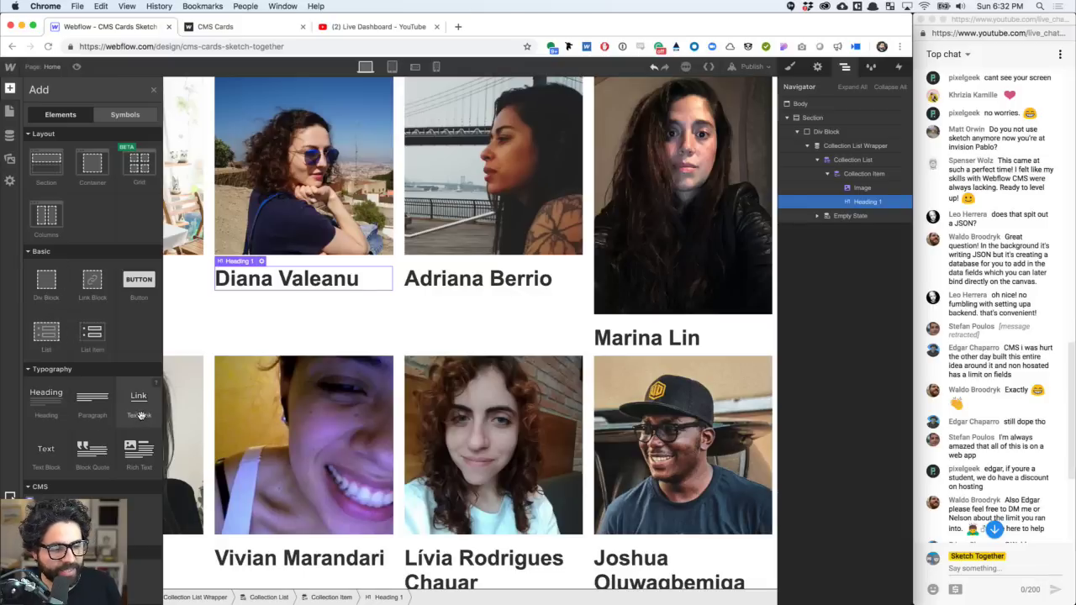
- Add a Text Block under each name showing the person's Location
left_click(50, 459)
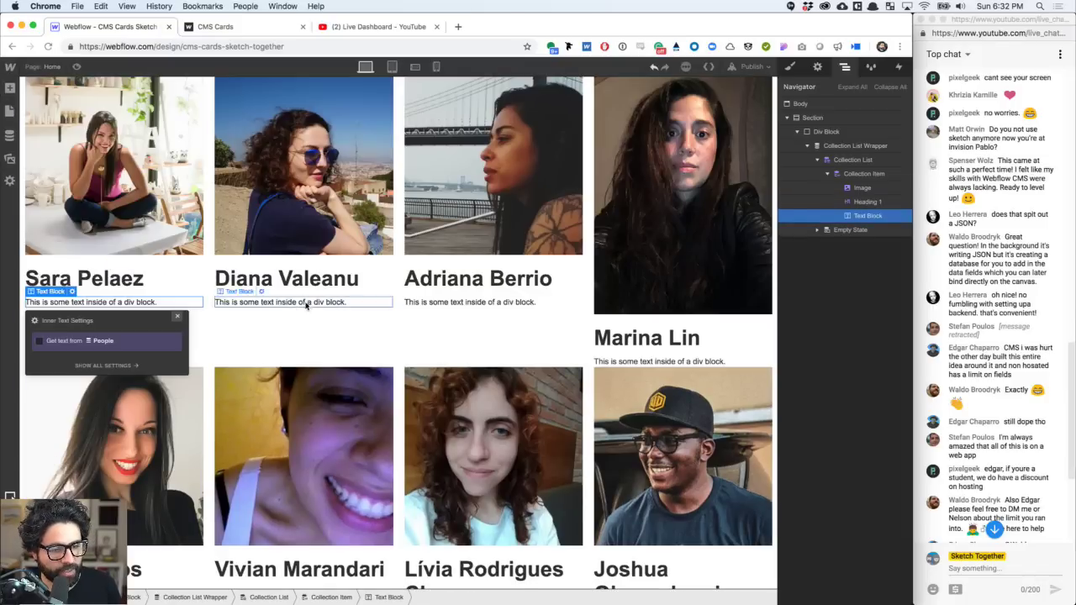
left_click(78, 341)
left_click(78, 355)
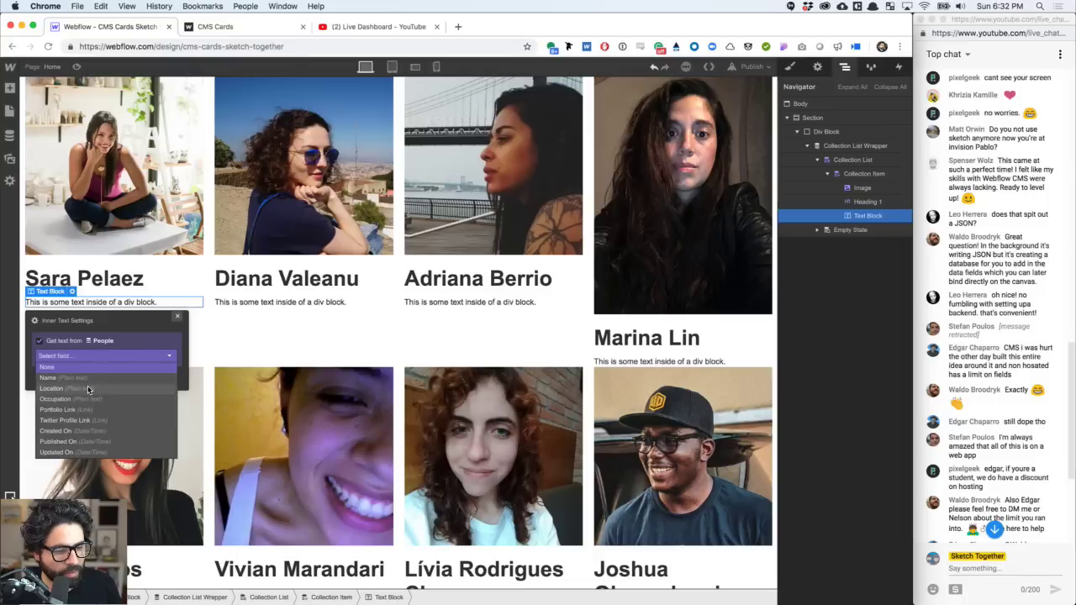
left_click(76, 388)
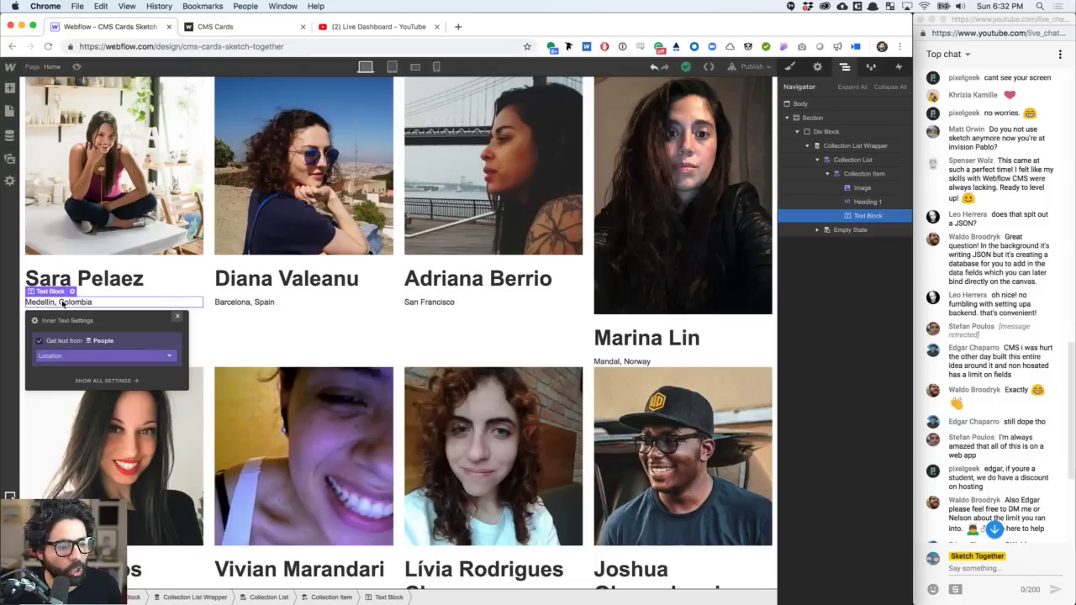
- Add a Paragraph below the location, leaving it as unbound lorem ipsum text
left_click(9, 87)
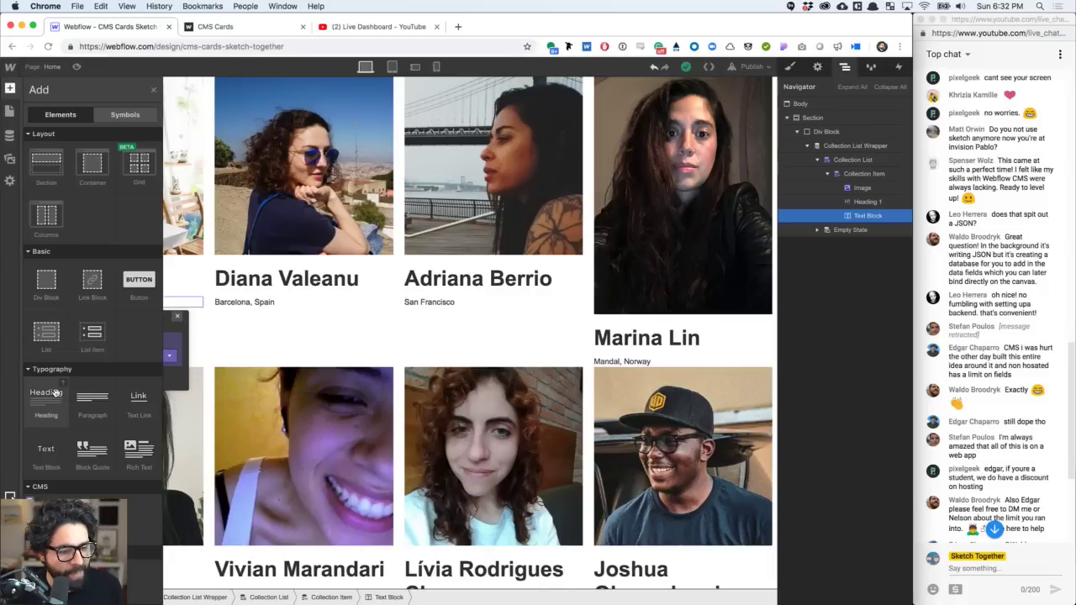
left_click(93, 396)
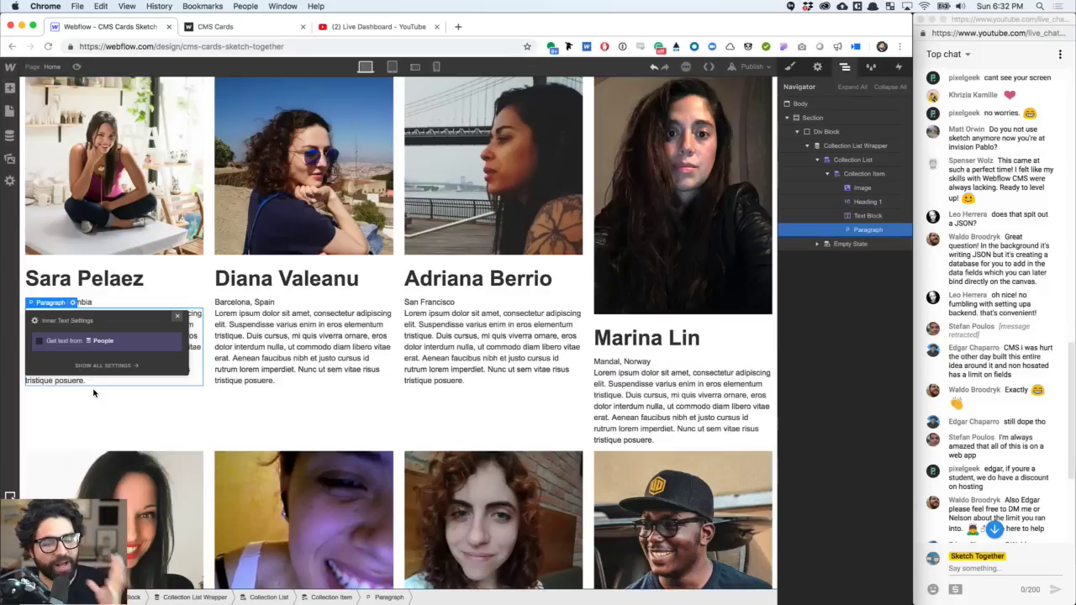
left_click(307, 369)
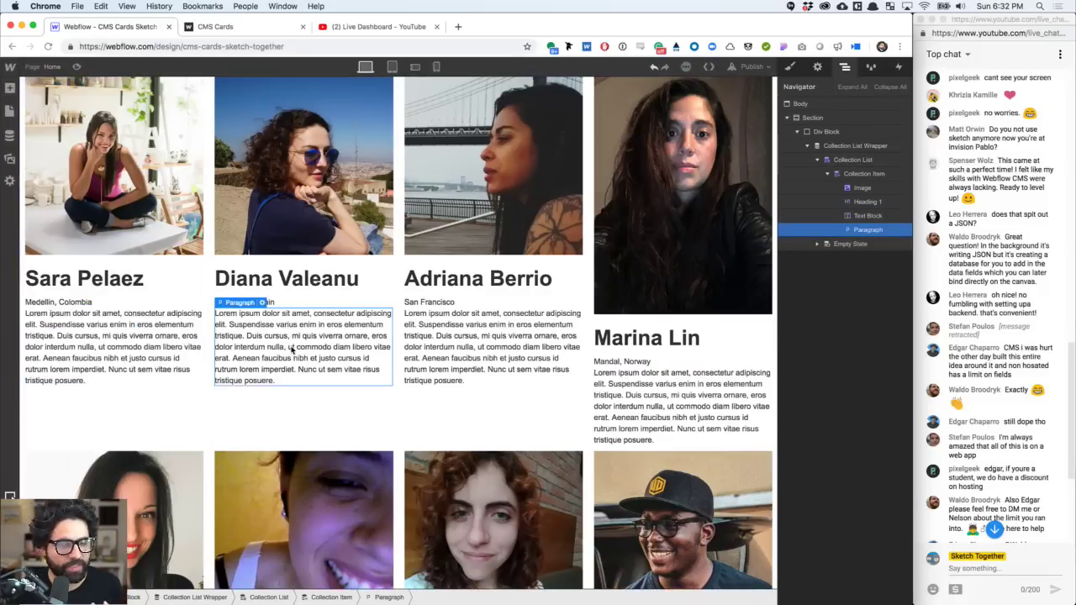
left_click(265, 302)
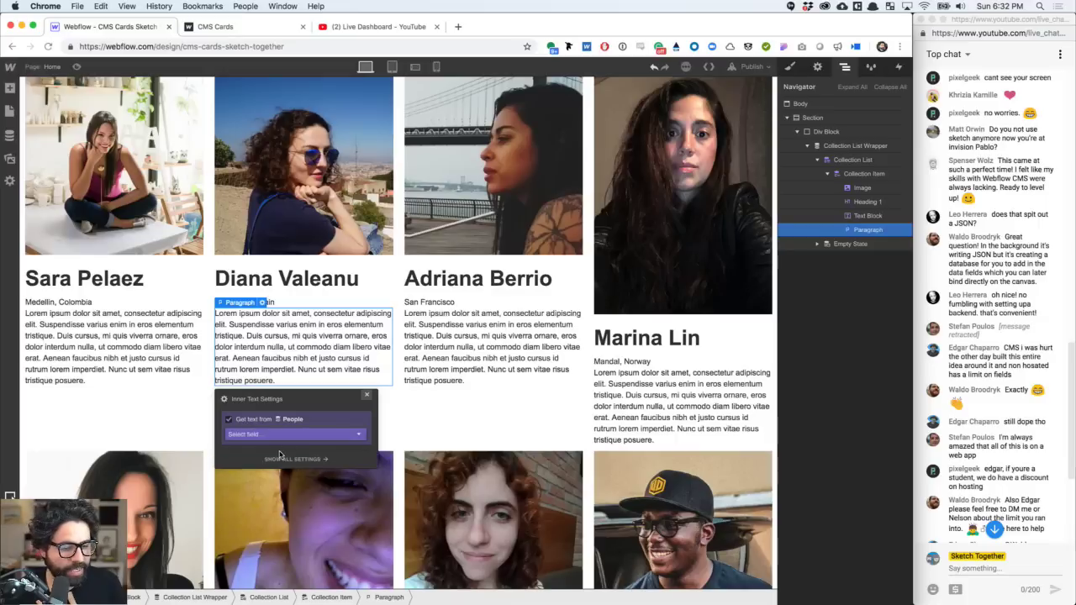
left_click(276, 435)
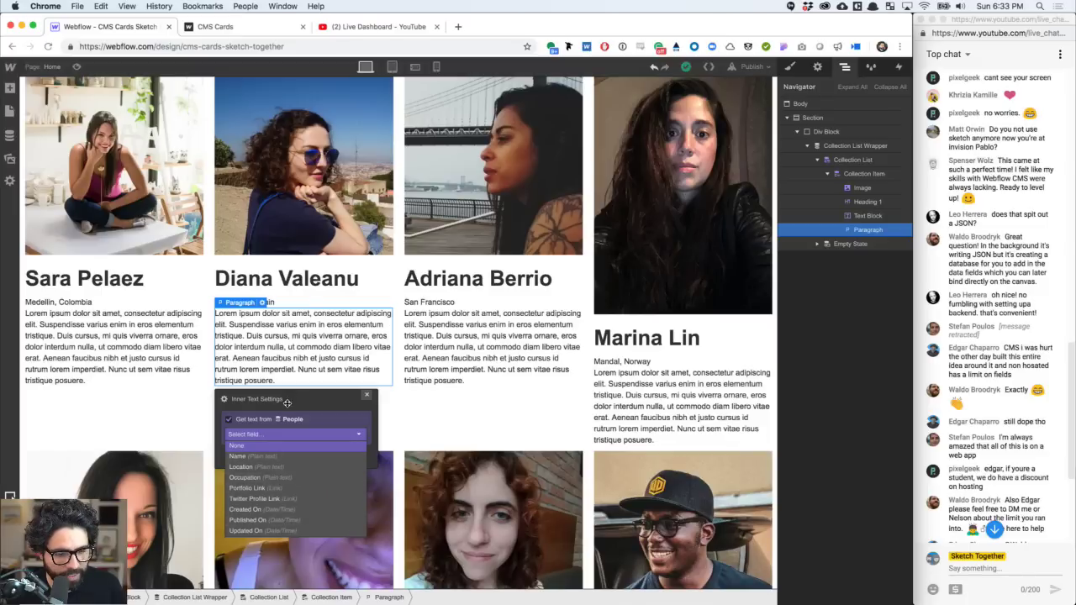
left_click(231, 420)
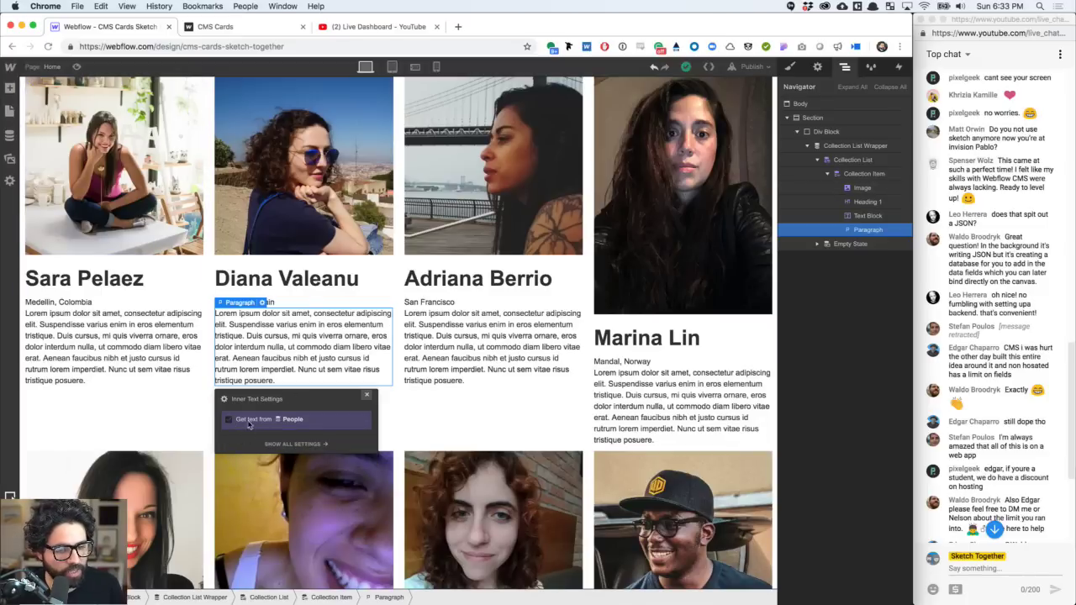
left_click(147, 341)
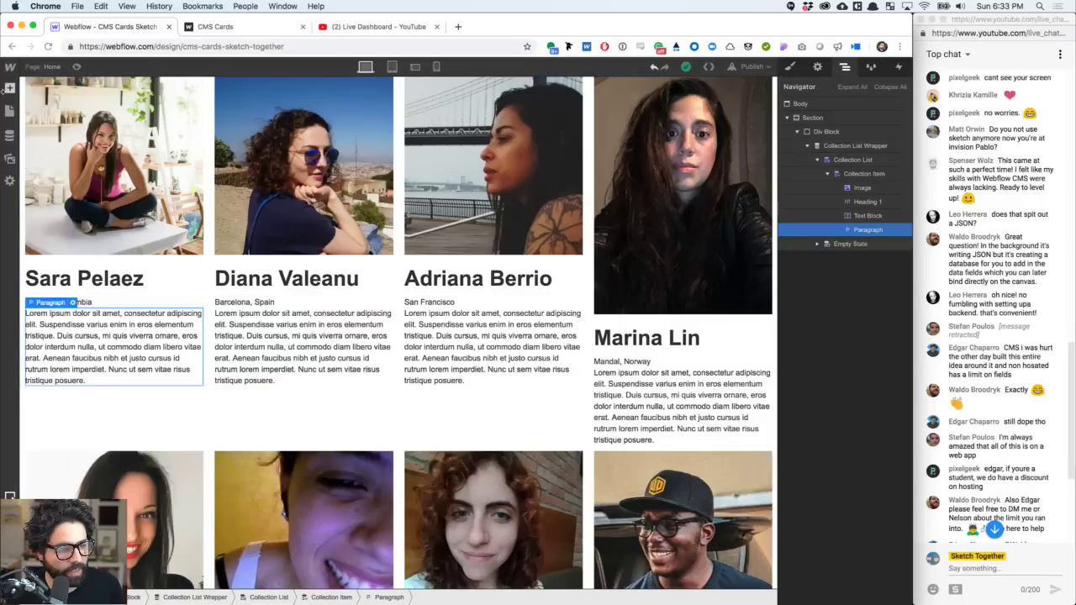
left_click(10, 87)
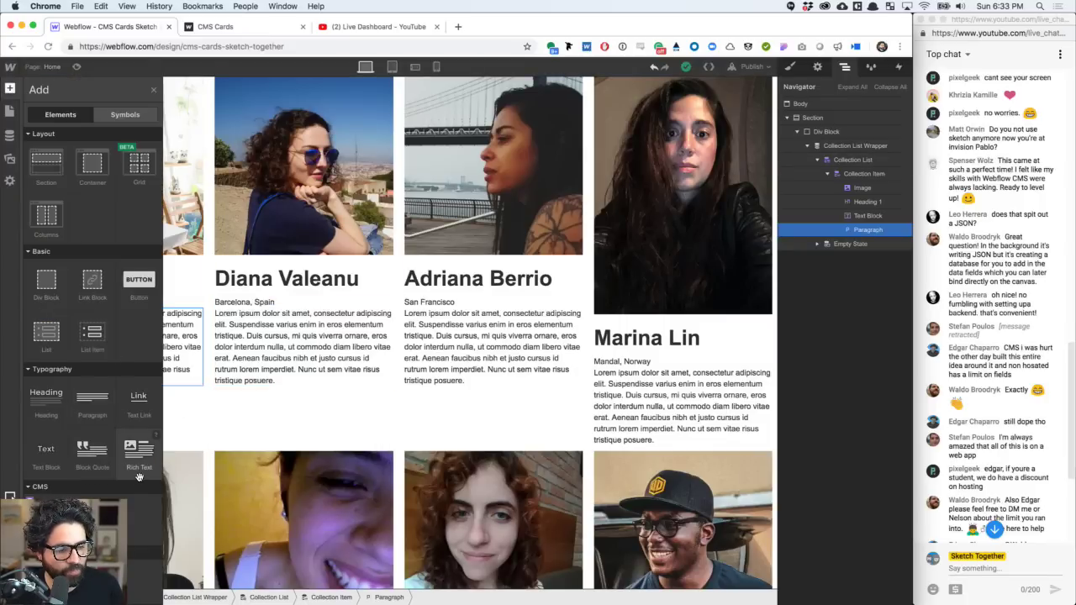
- Replace the placeholder paragraph with a Rich Text Block bound to the People Bio field
left_click_drag(138, 474, 192, 321)
key("Delete")
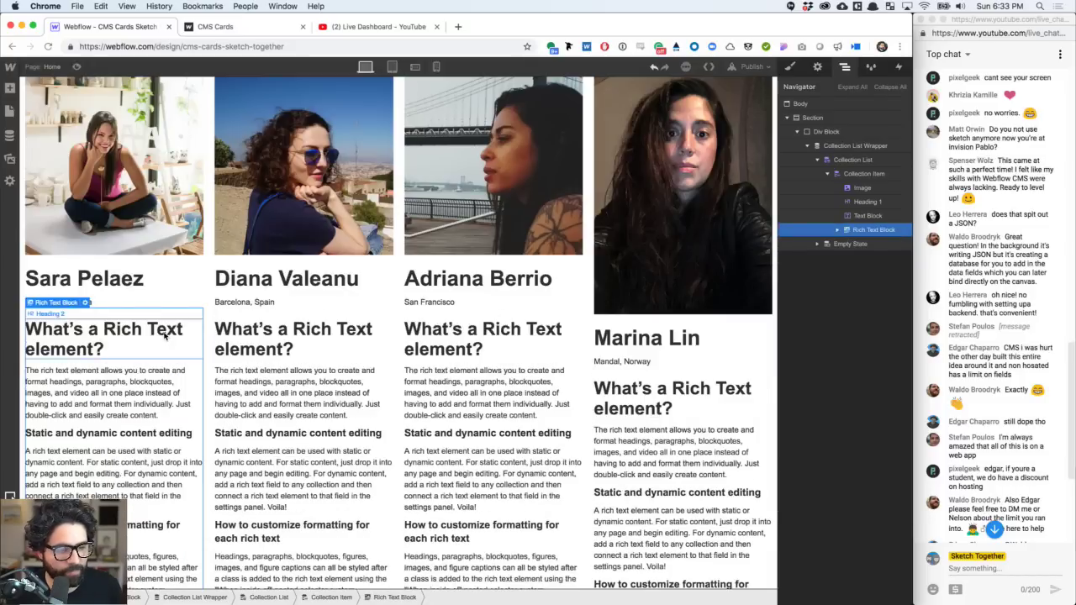
left_click(161, 319)
left_click(157, 317)
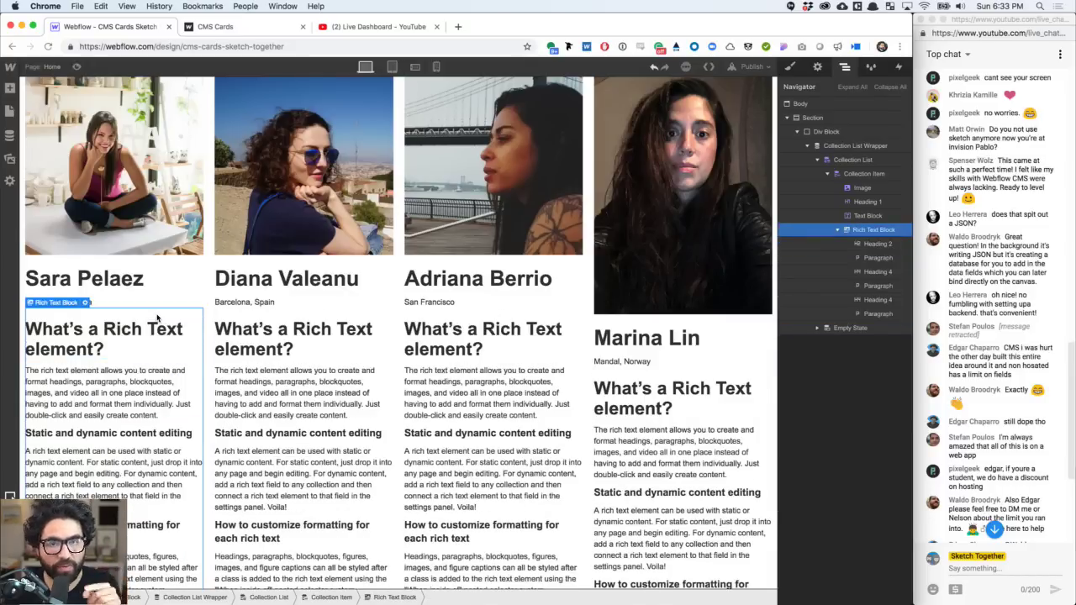
left_click(86, 302)
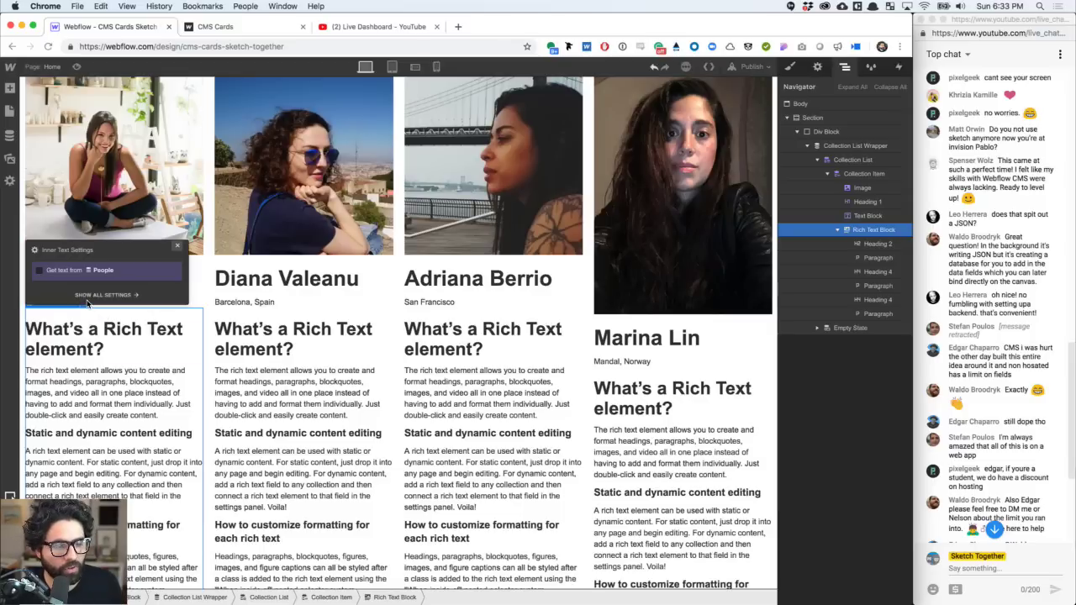
left_click(76, 271)
left_click(78, 284)
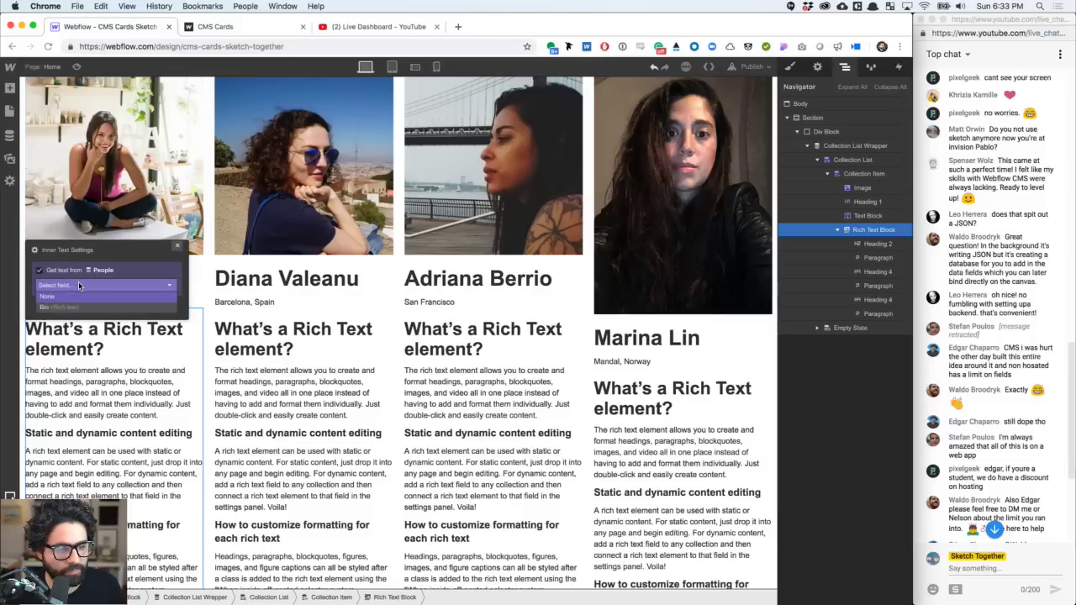
left_click(79, 307)
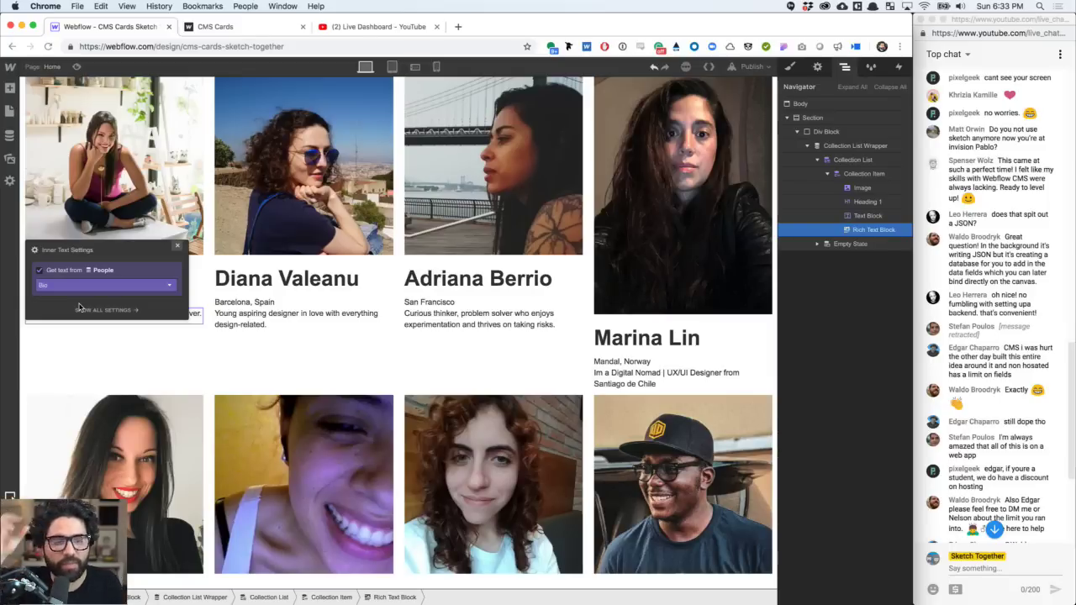
left_click(261, 322)
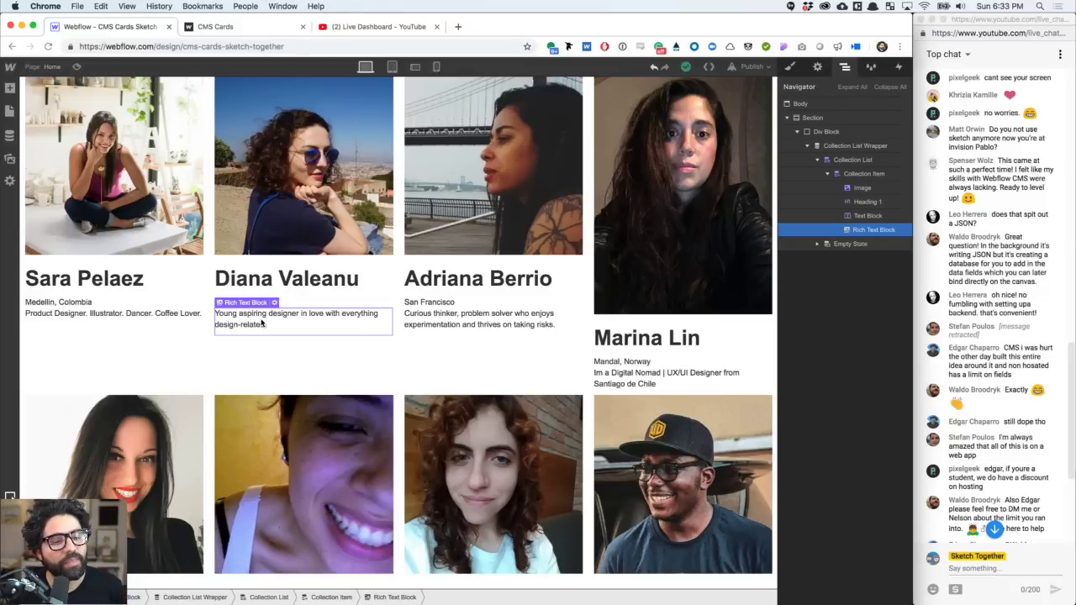
left_click(122, 312)
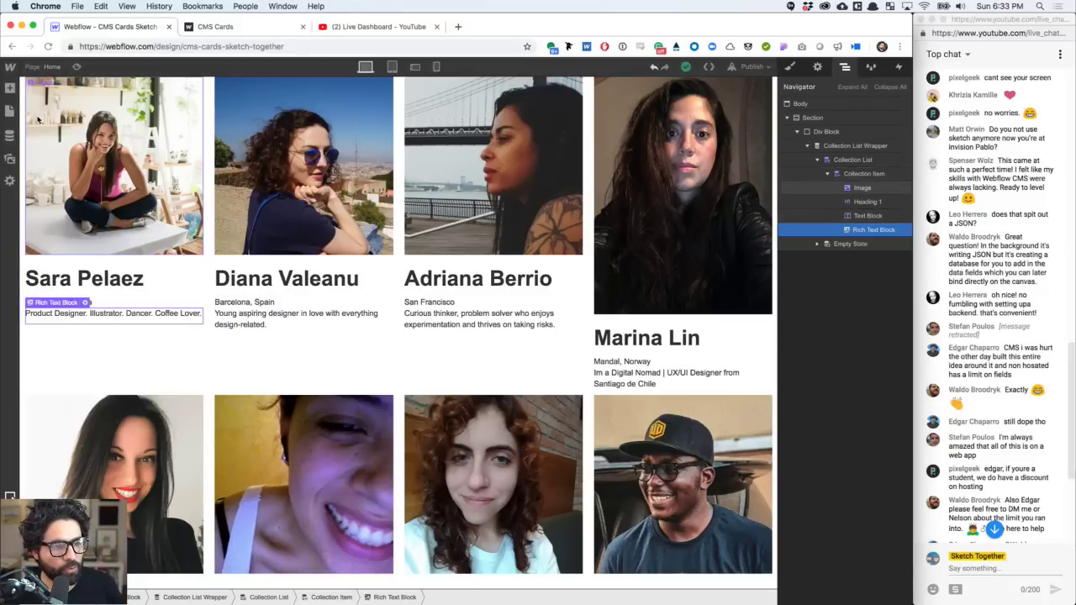
- Add a Text Block below each bio showing the person's Occupation
left_click(11, 89)
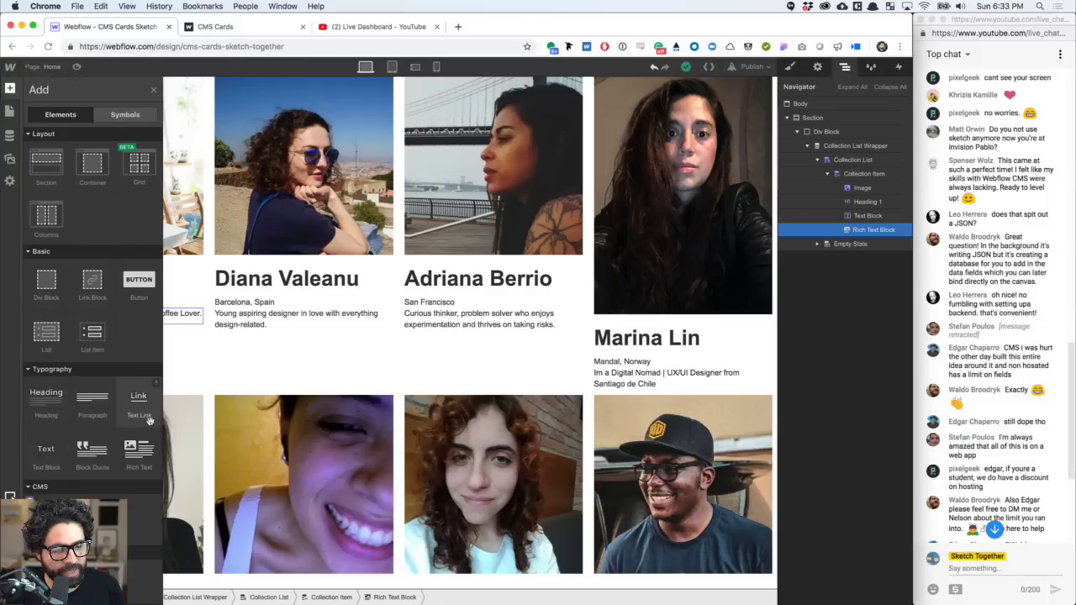
left_click(46, 454)
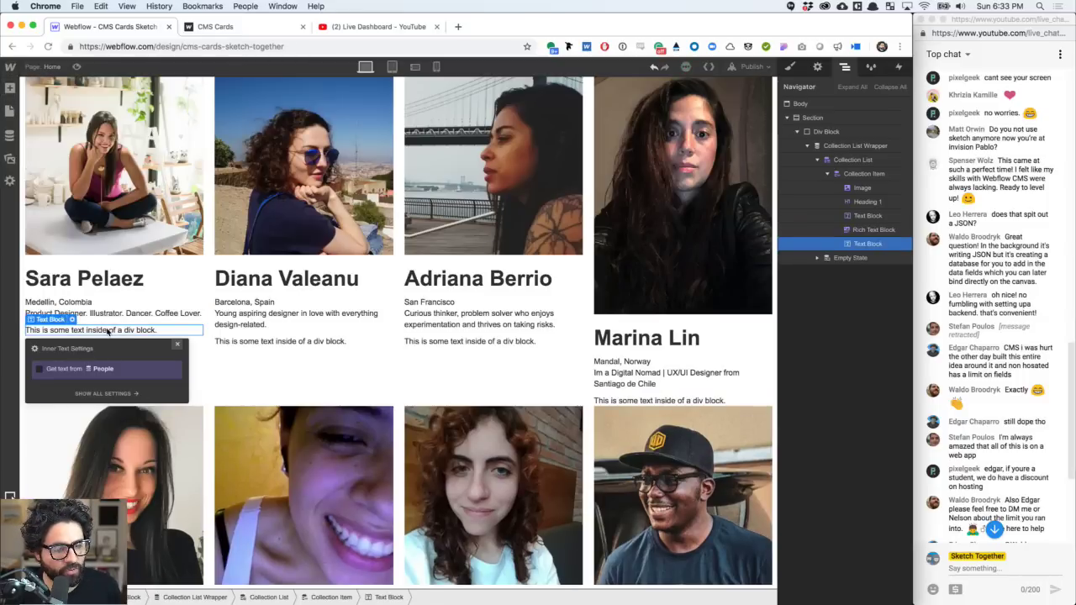
left_click(55, 374)
left_click(67, 383)
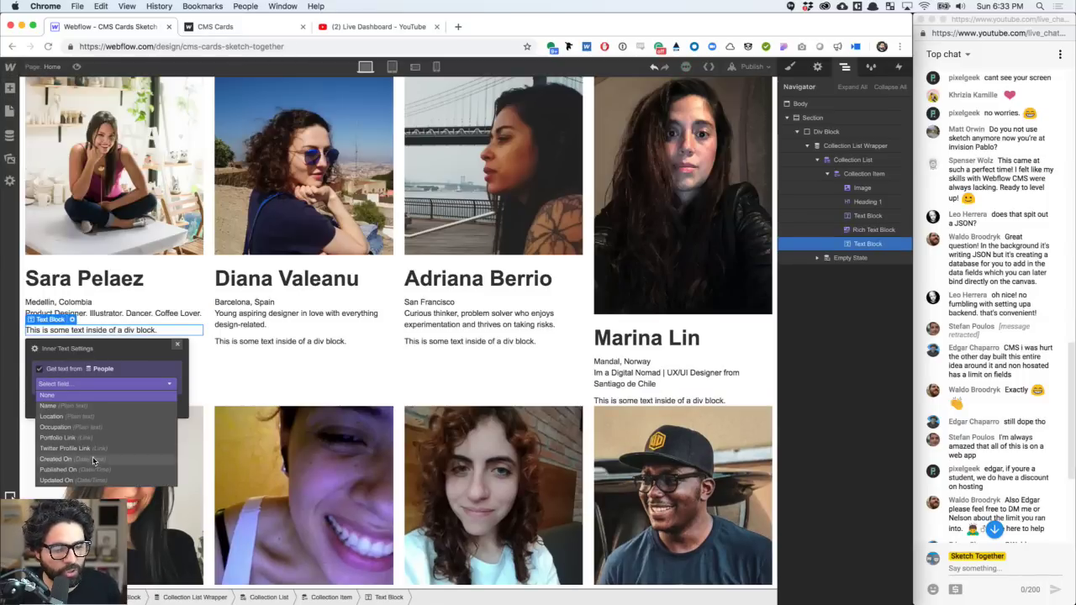
left_click(95, 427)
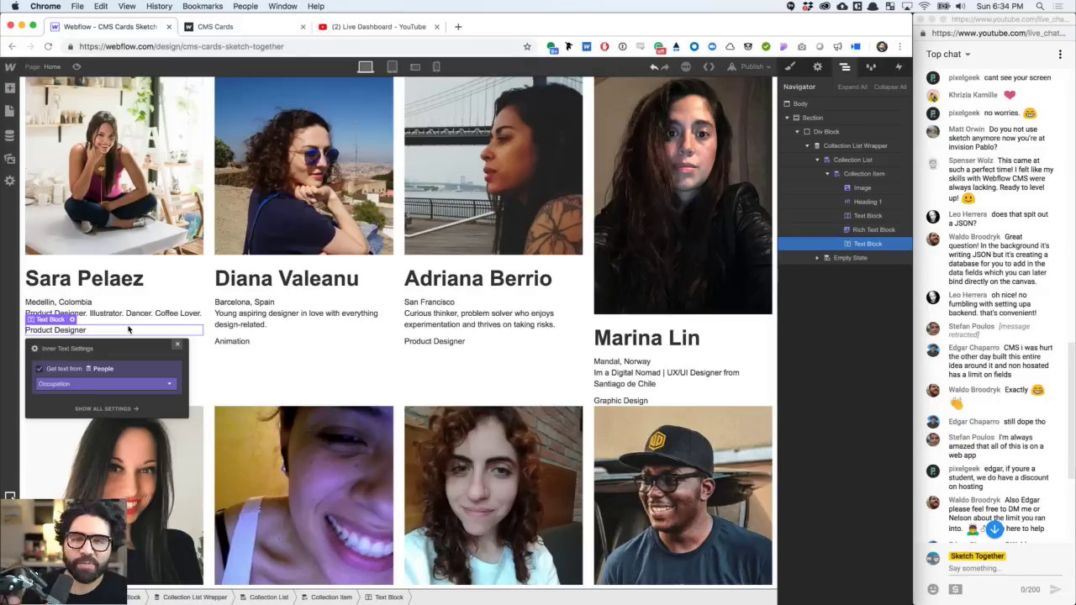
left_click(10, 88)
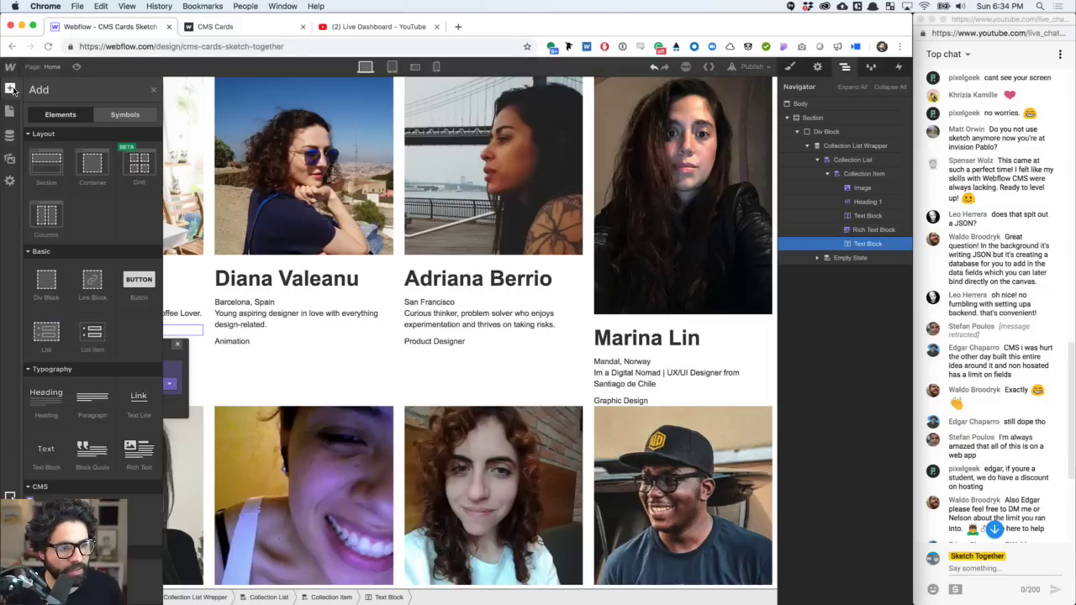
- Add a Button linked to the People Twitter Profile Link, opening in a new tab
left_click(140, 286)
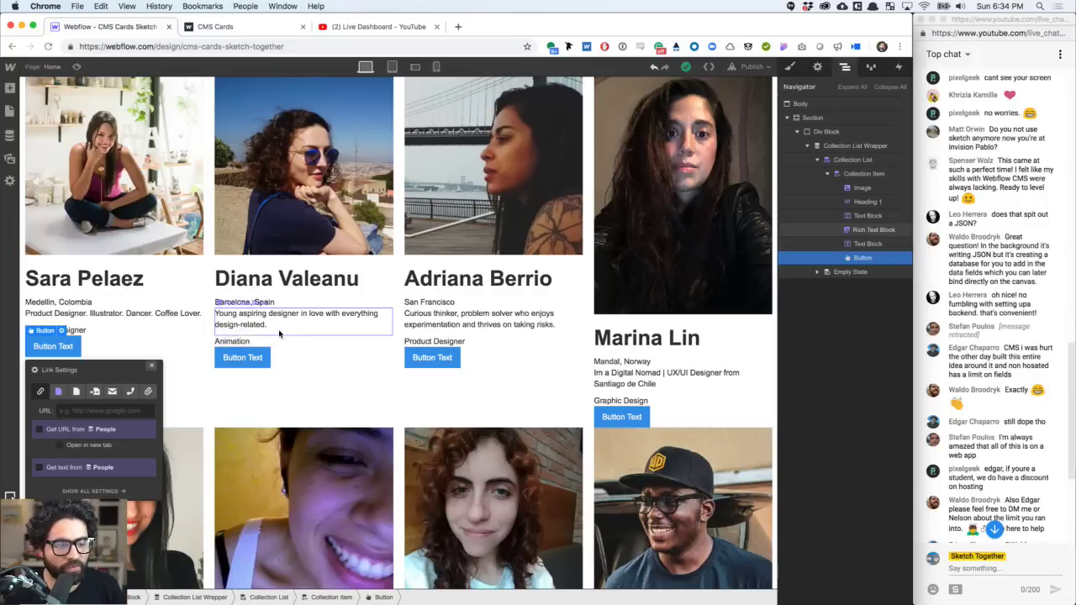
left_click(39, 431)
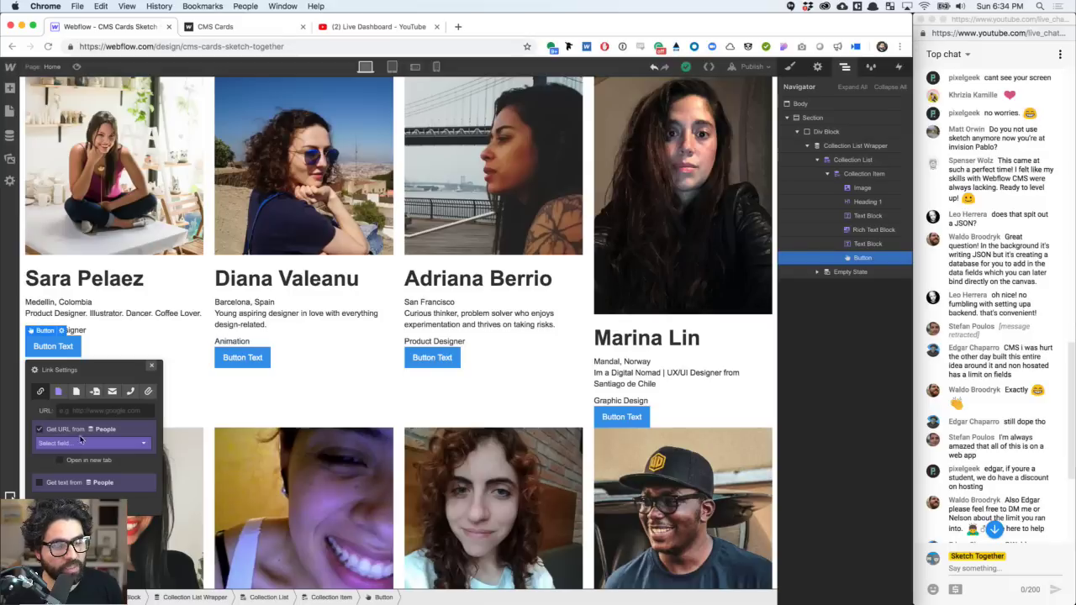
left_click(81, 444)
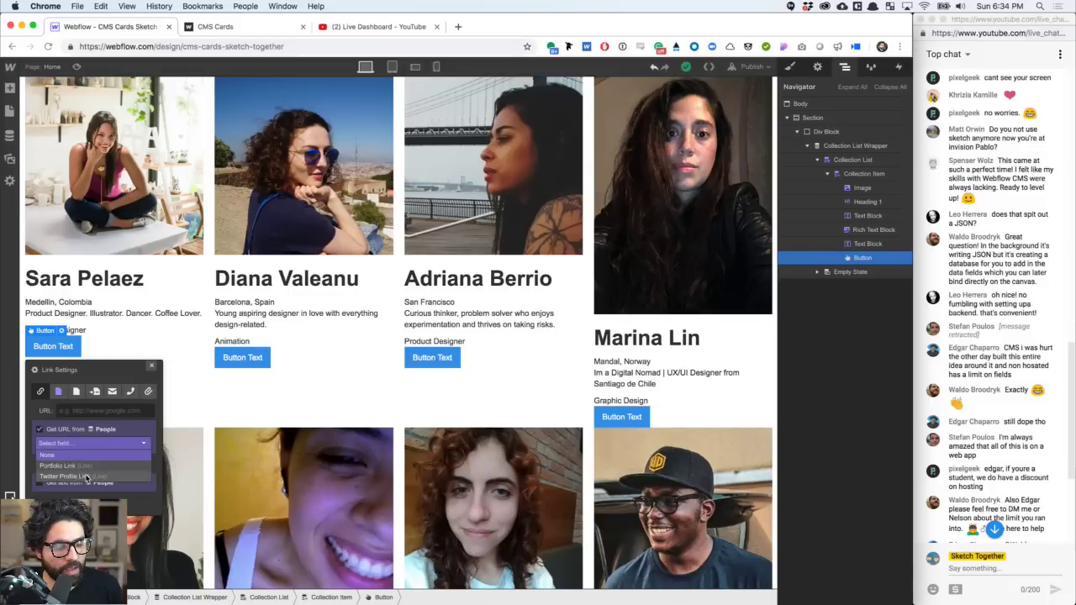
left_click(84, 476)
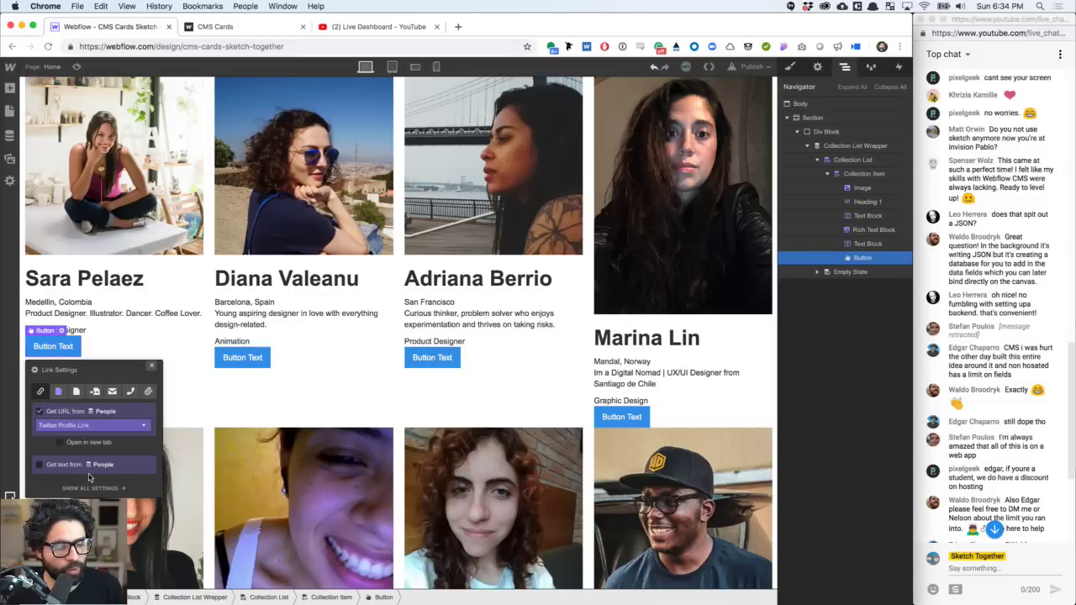
left_click(87, 443)
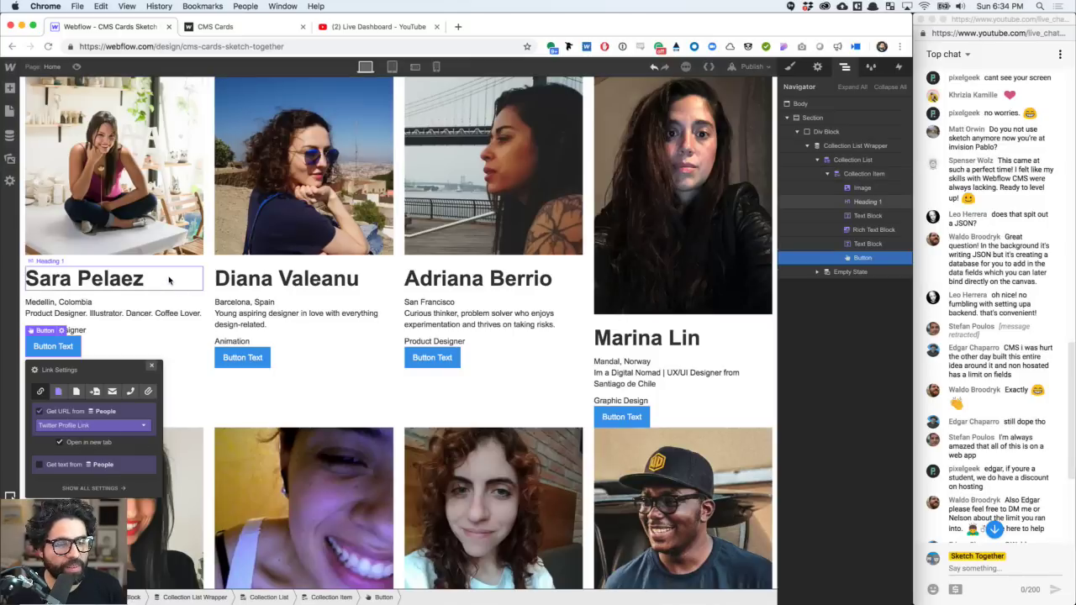
left_click(173, 279)
- Change the button label to 'Twitter'
left_click(57, 348)
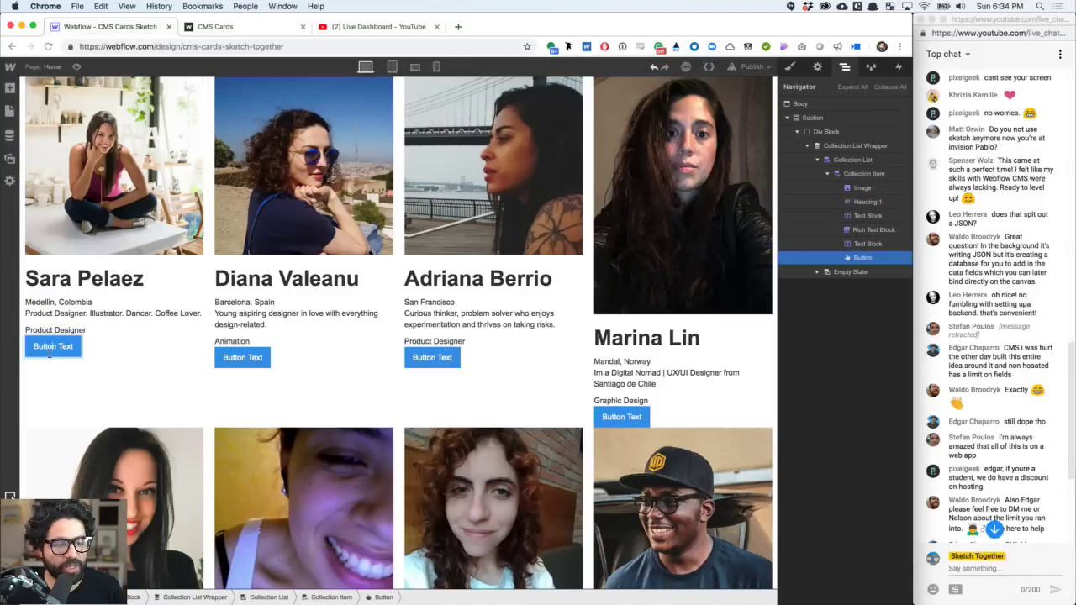
double_click(51, 348)
type("Twitte")
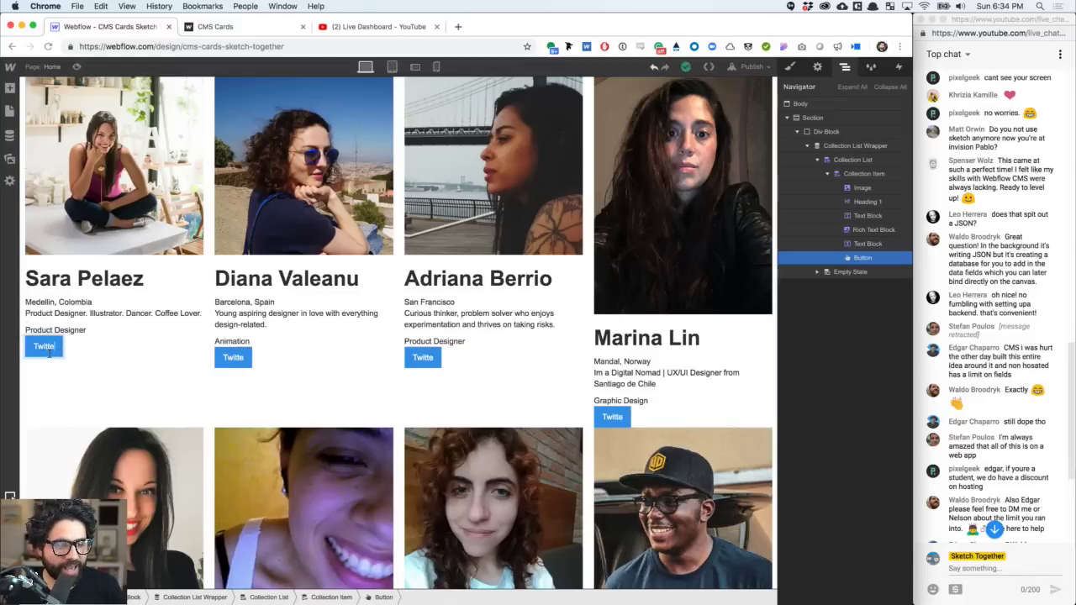
type("r")
key("Escape")
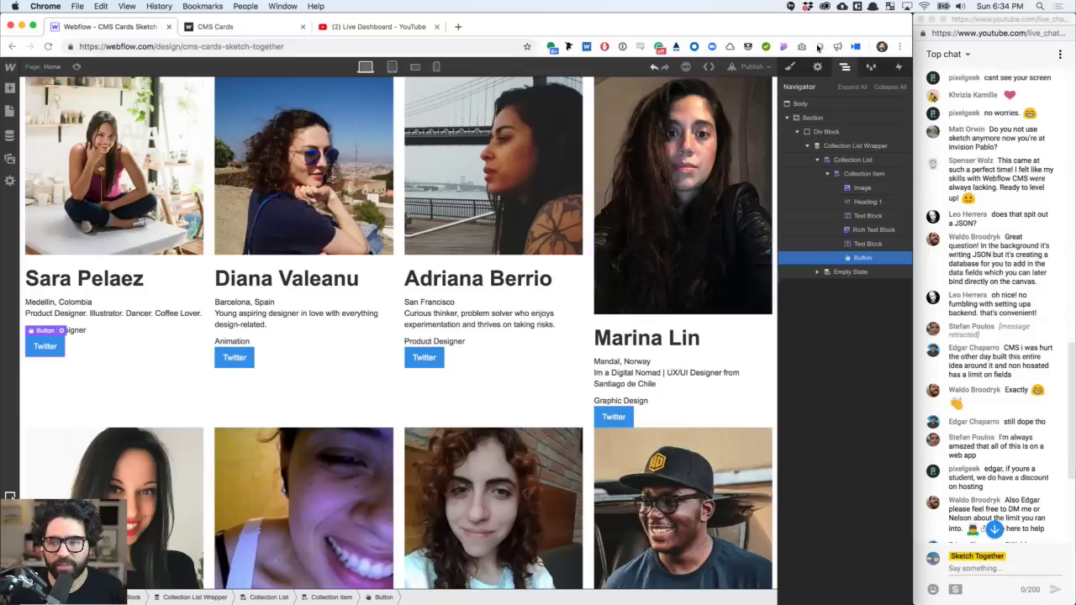
- Preview the page and open the first card's Twitter link in a new tab
left_click(755, 67)
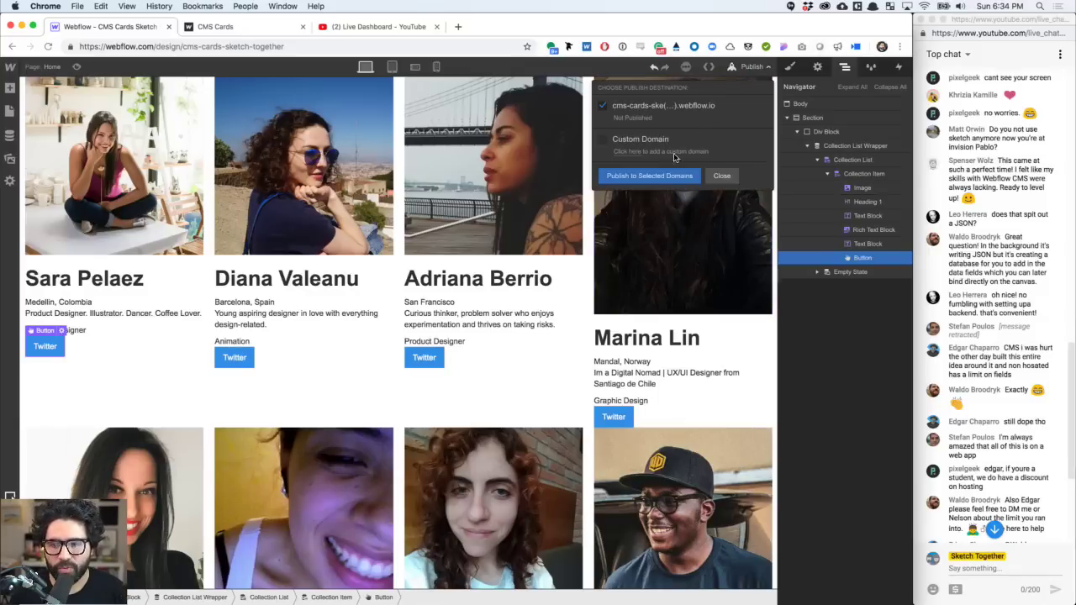
left_click(496, 233)
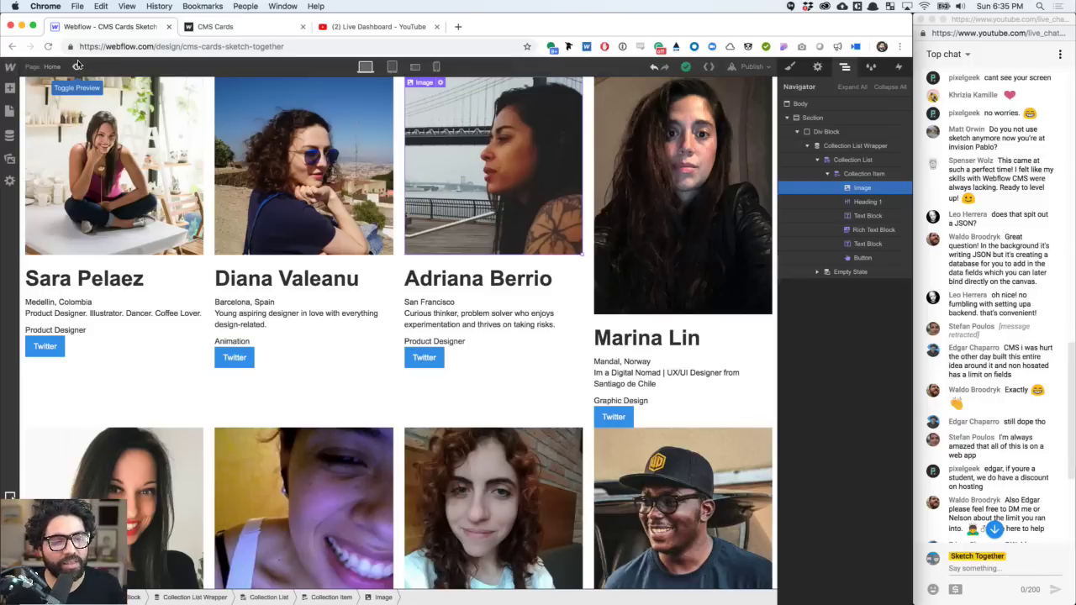
left_click(77, 65)
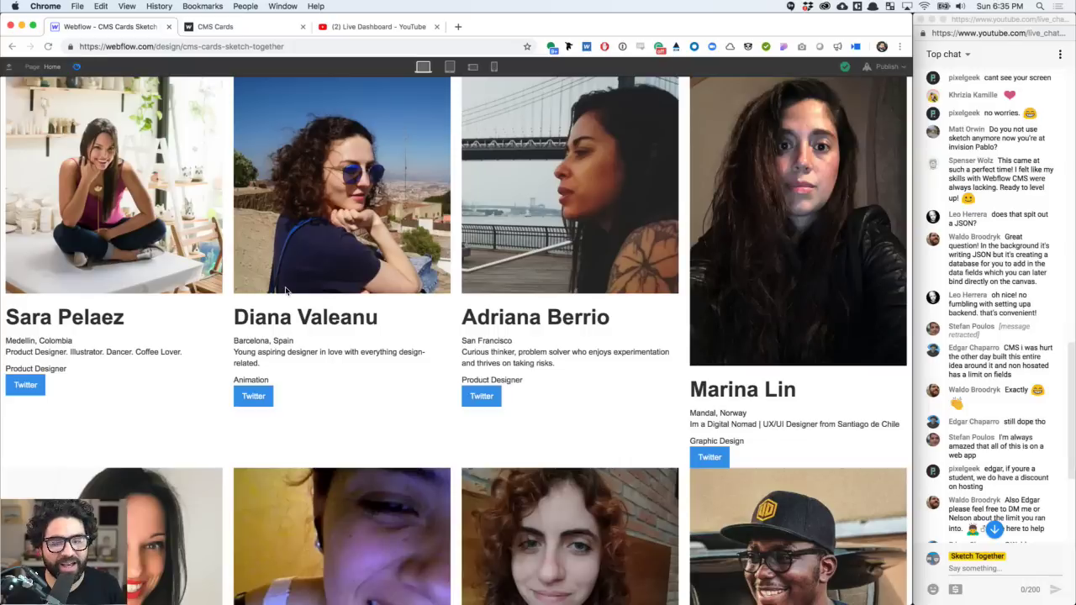
left_click(28, 385)
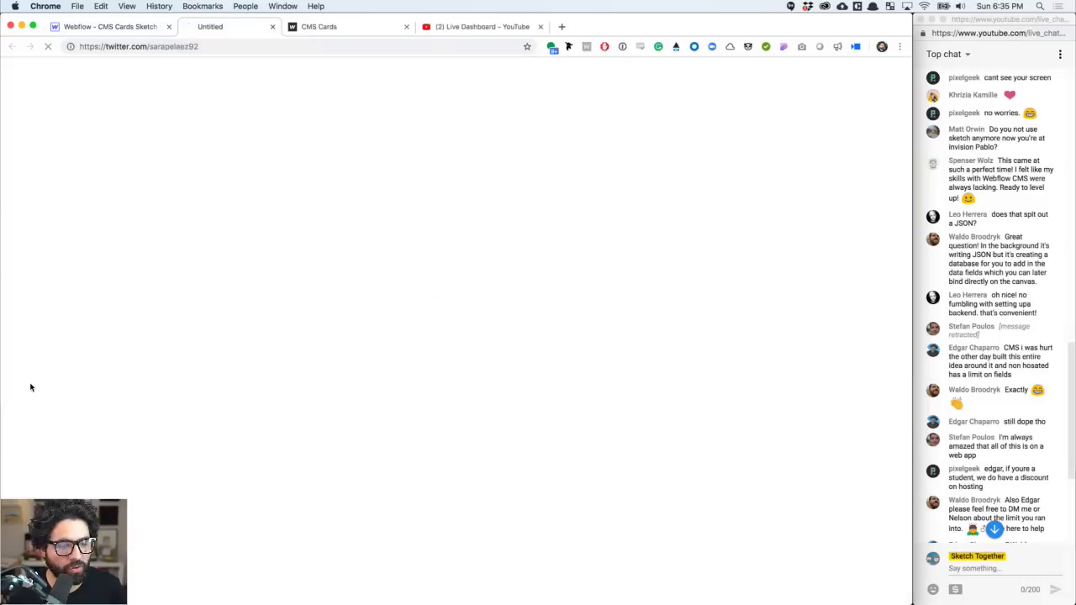
- Return to the Webflow preview, scroll through the people grid, then exit Preview
left_click(81, 35)
scroll(221, 353, "down", 10)
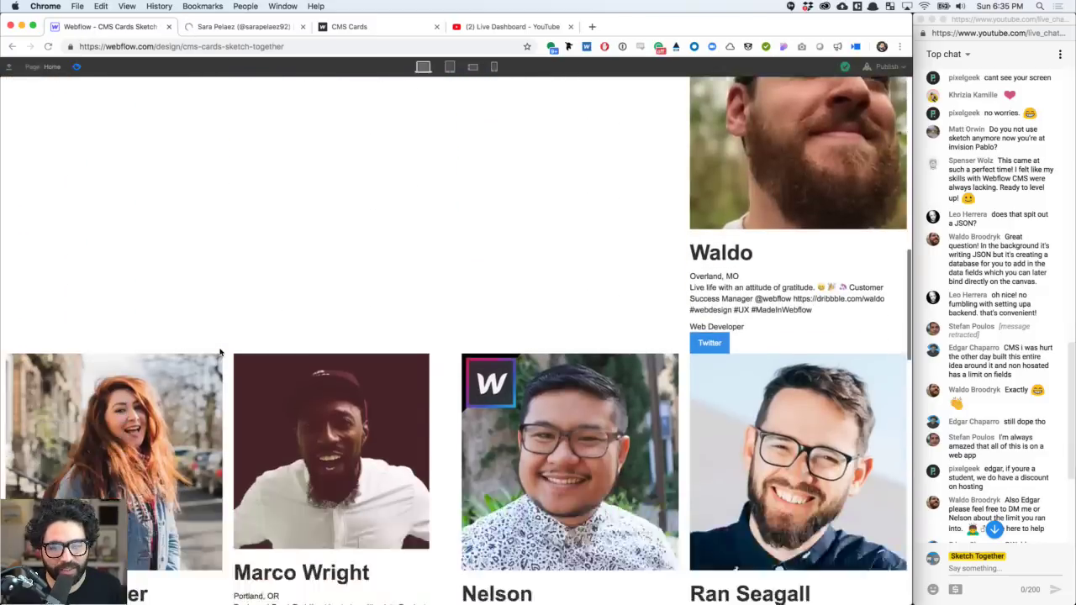
scroll(221, 353, "down", 15)
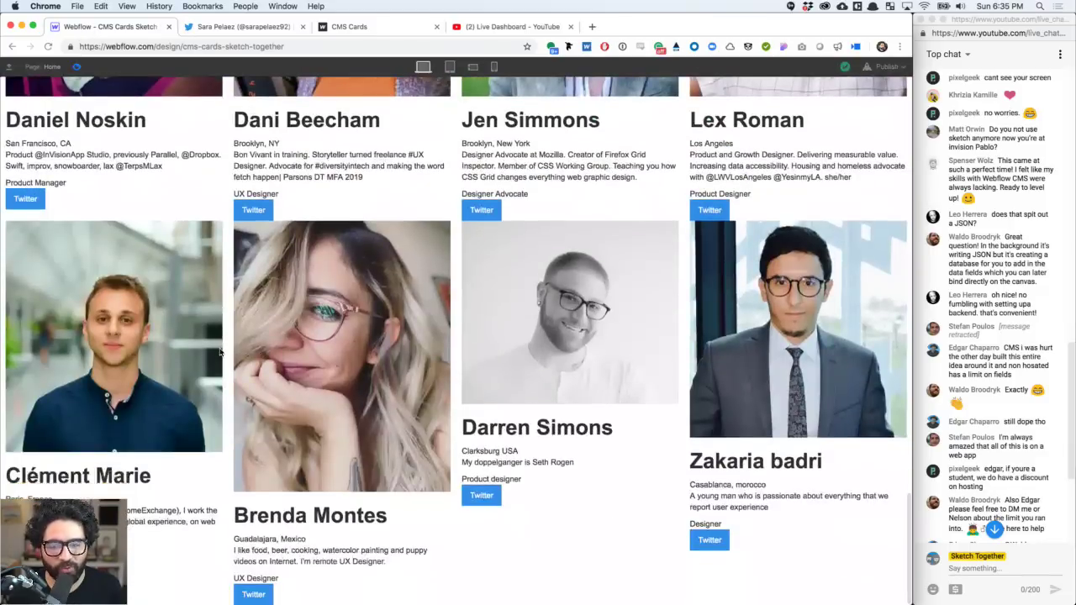
scroll(221, 353, "up", 7)
scroll(221, 353, "down", 4)
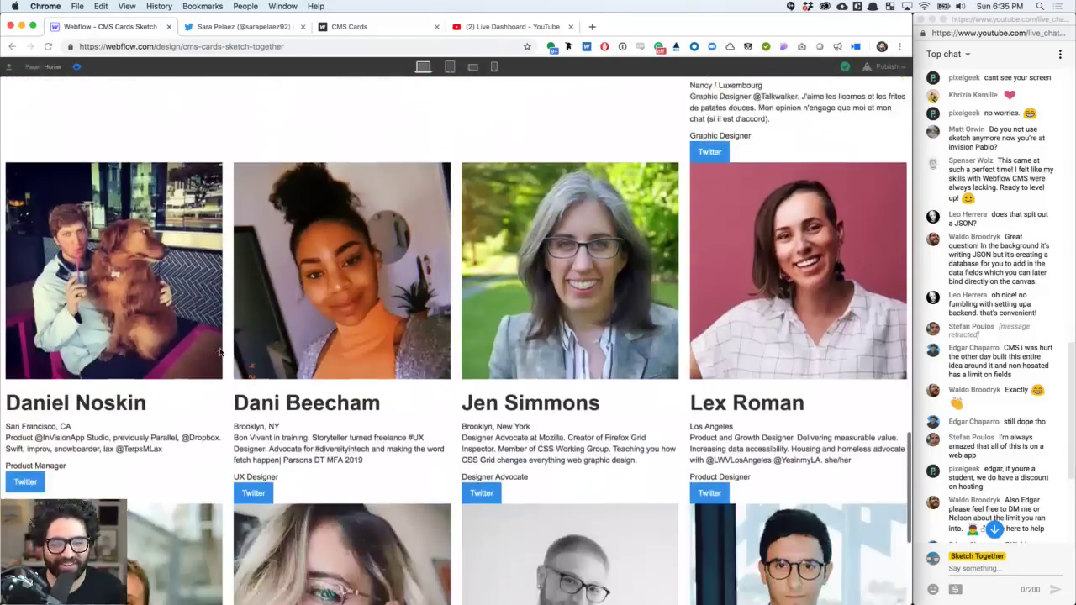
scroll(221, 353, "down", 4)
scroll(221, 353, "down", 5)
scroll(221, 353, "up", 12)
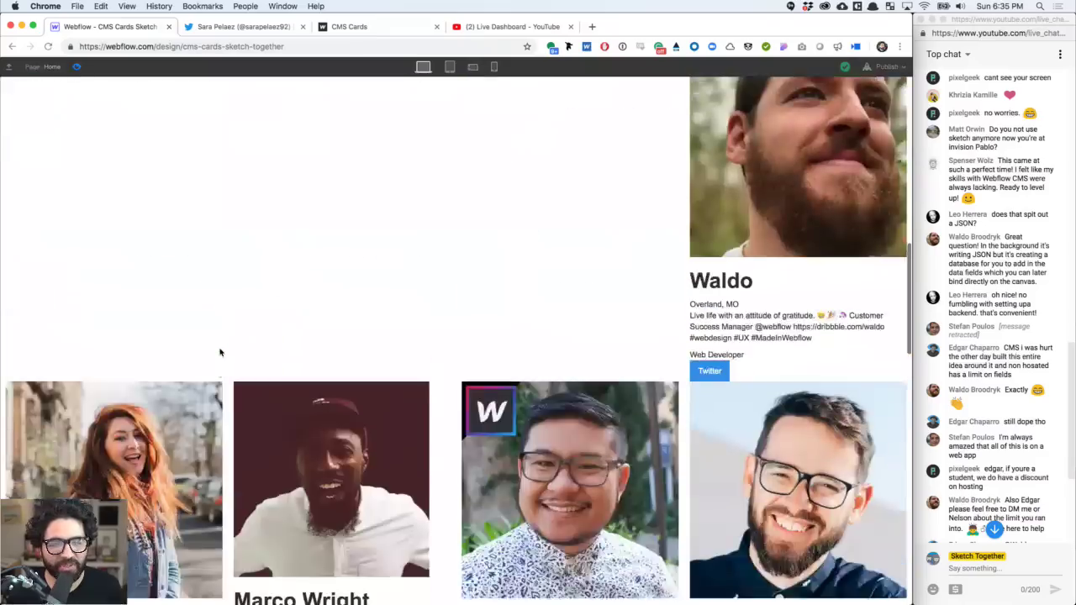
scroll(221, 353, "down", 5)
scroll(221, 353, "up", 10)
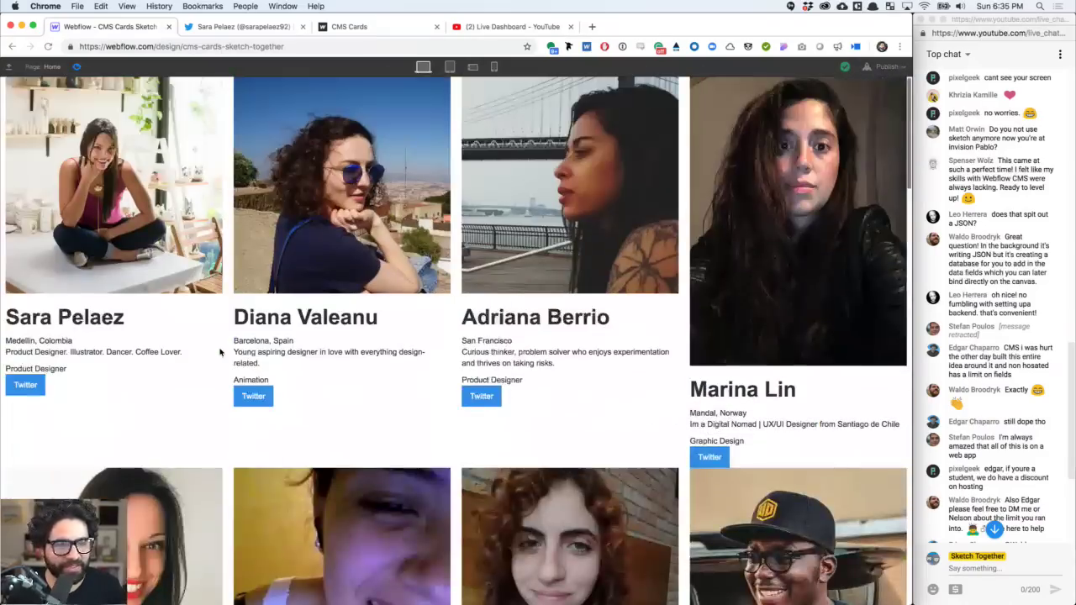
left_click(77, 66)
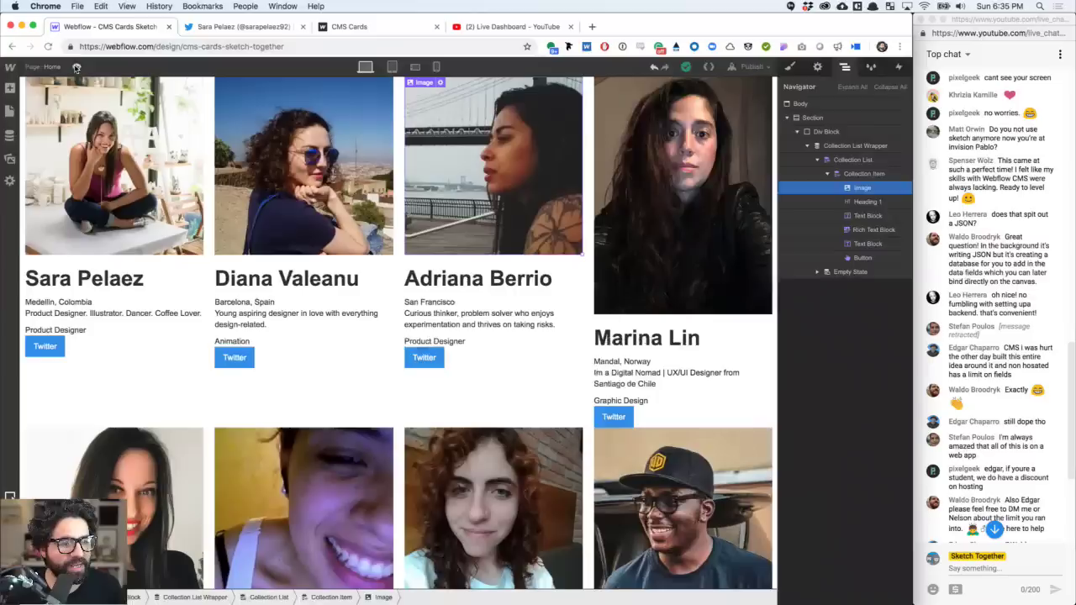
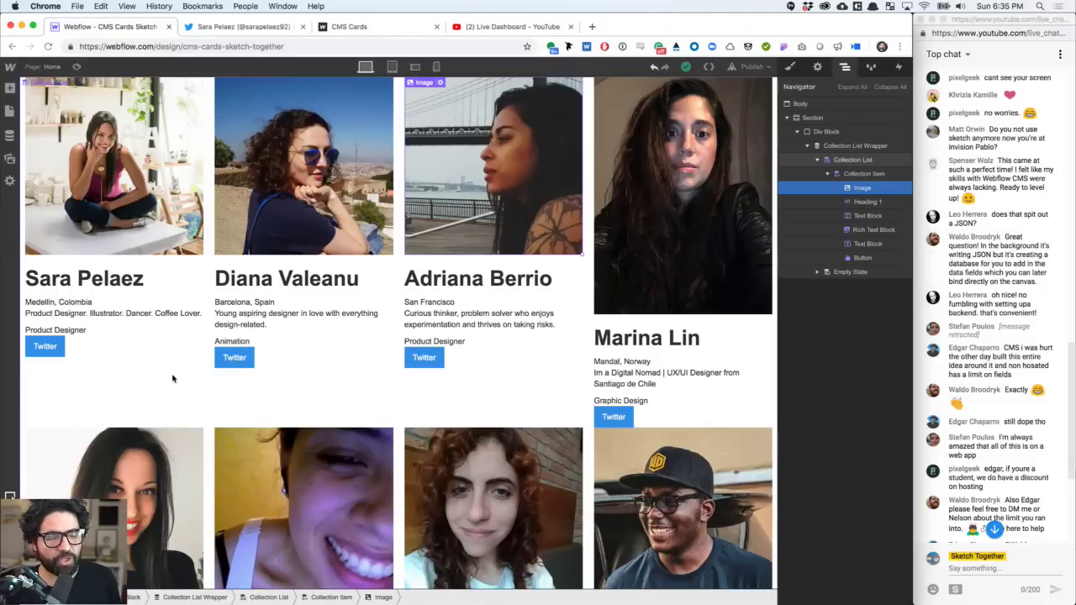
- Select the Div Block wrapping the people collection and give it the class content-div
left_click(87, 172)
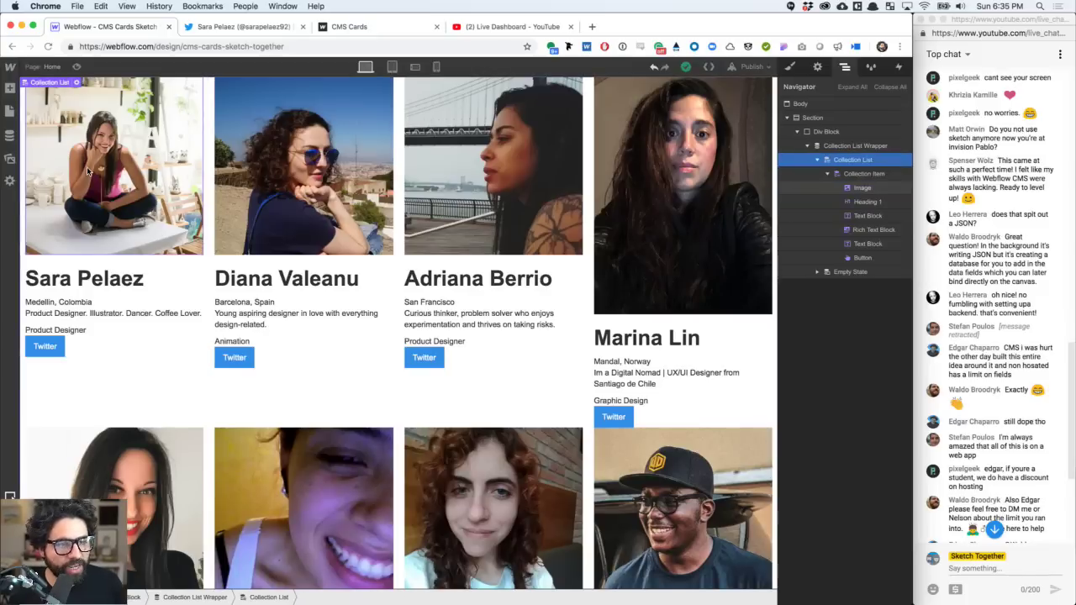
left_click(854, 145)
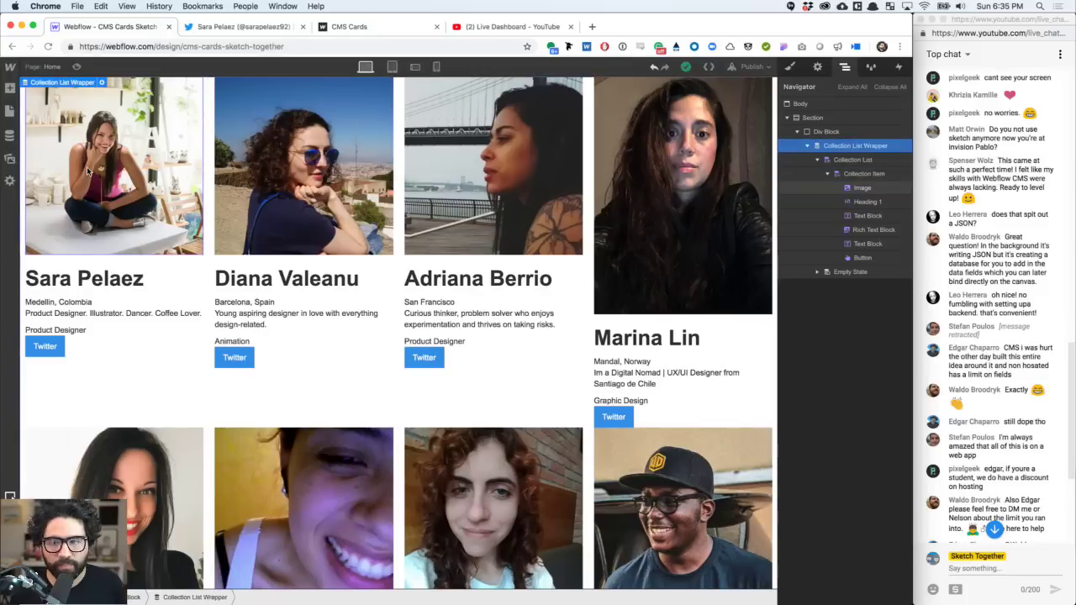
left_click(862, 173)
left_click(828, 173)
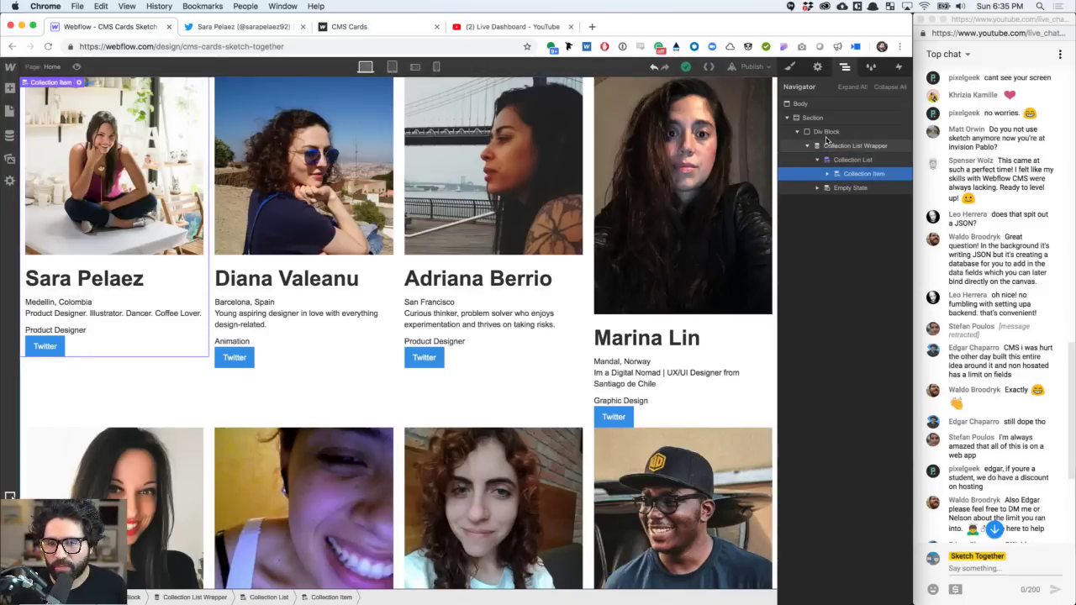
left_click(824, 132)
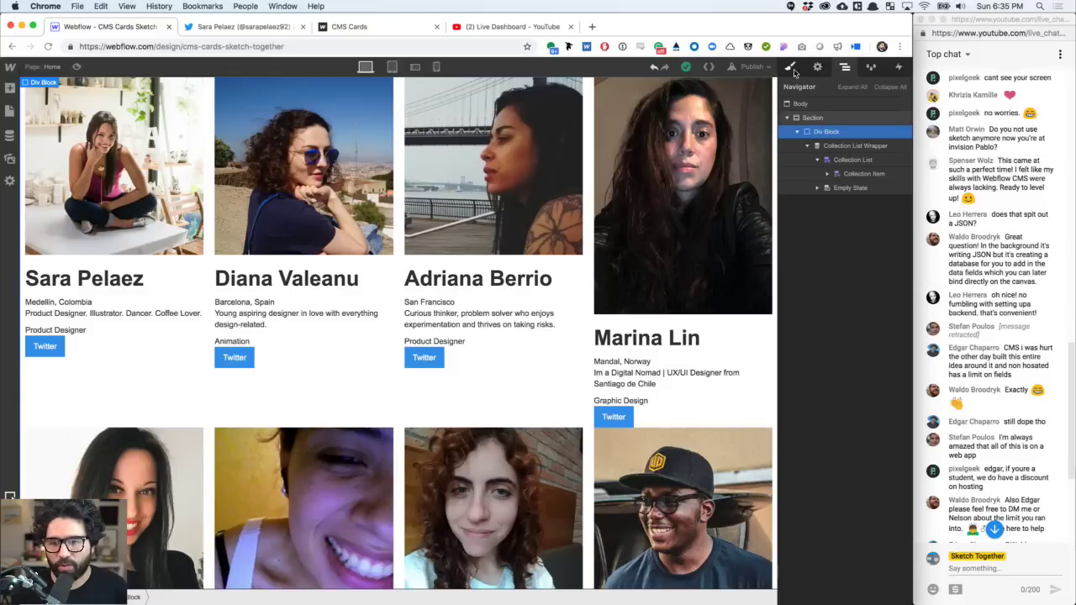
left_click(791, 67)
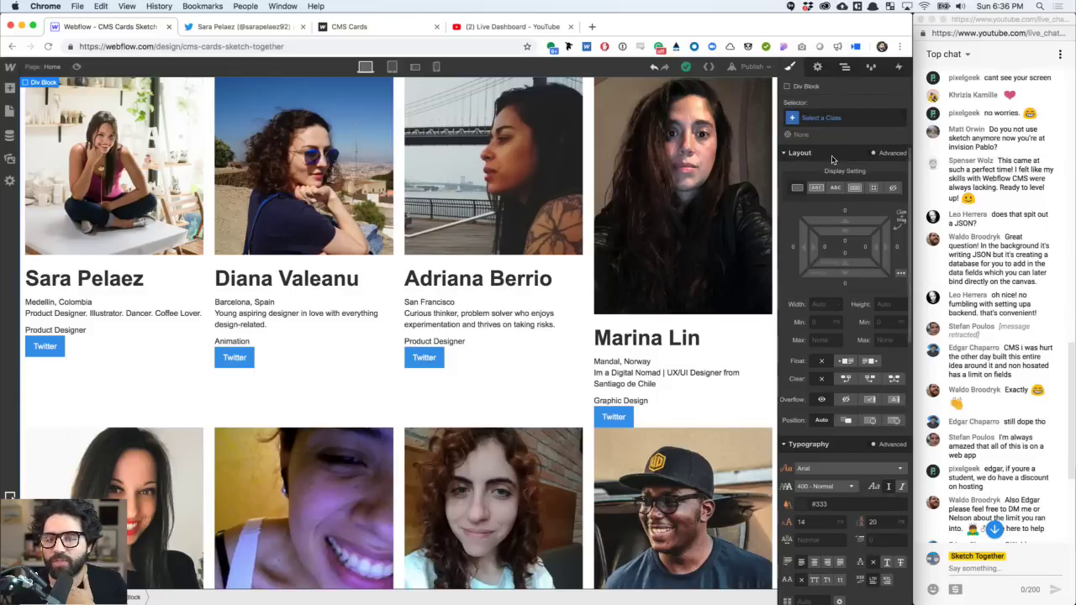
left_click(826, 121)
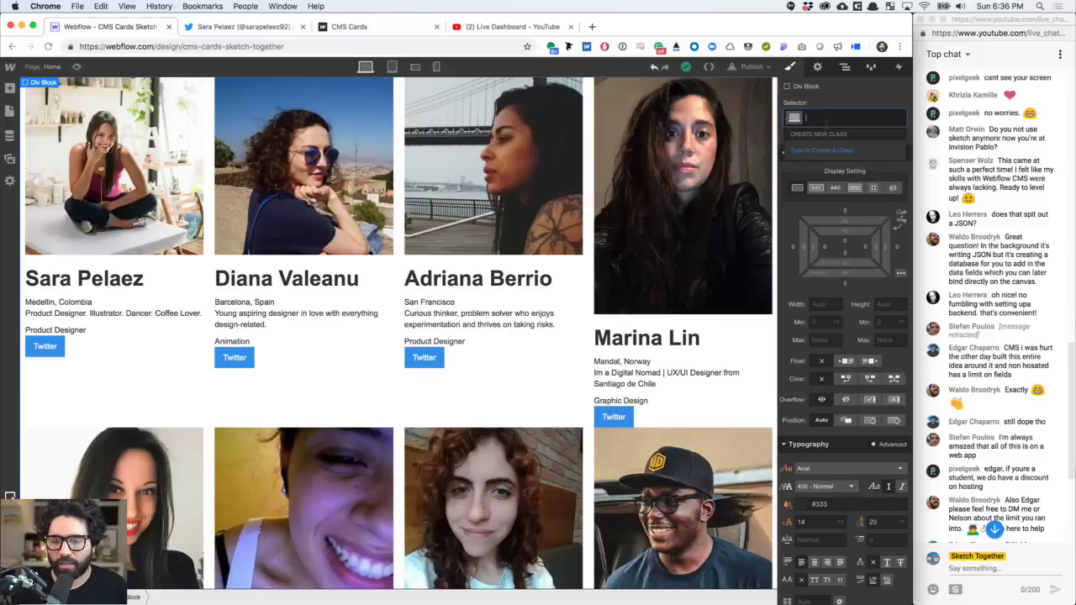
type("content-div")
key("Return")
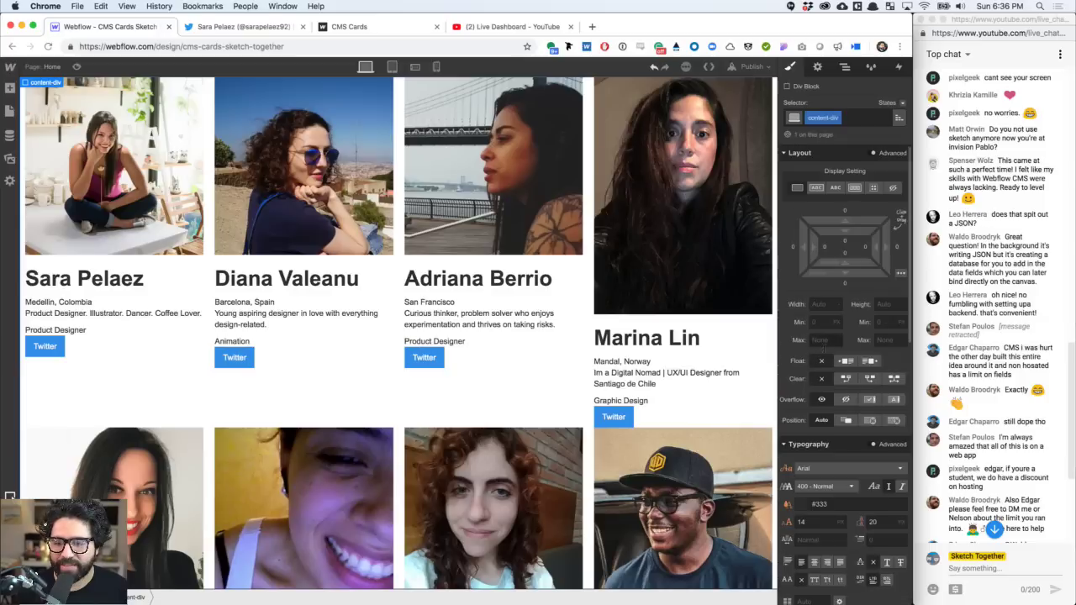
- Set content-div's maximum width to 960 px
left_click(824, 340)
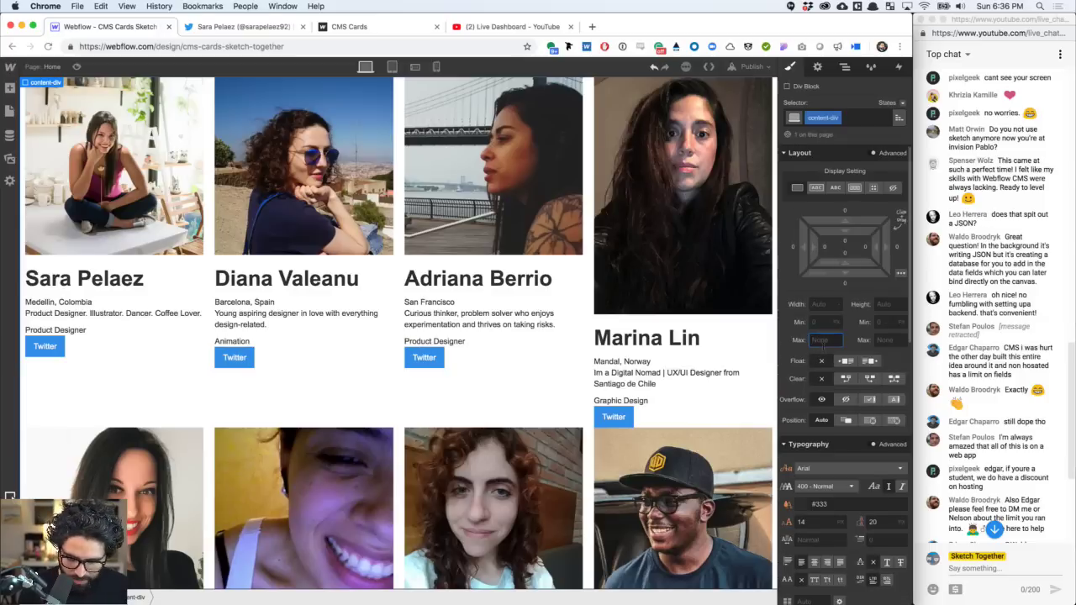
type("960")
key("Return")
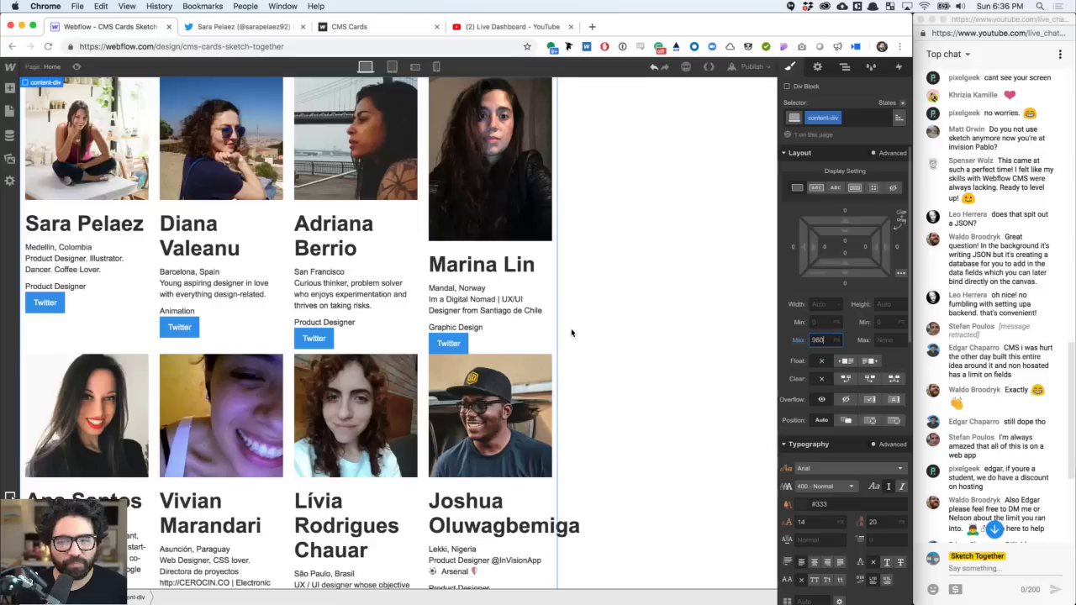
- Select the surrounding Section and give it the class section-stuff
left_click(639, 270)
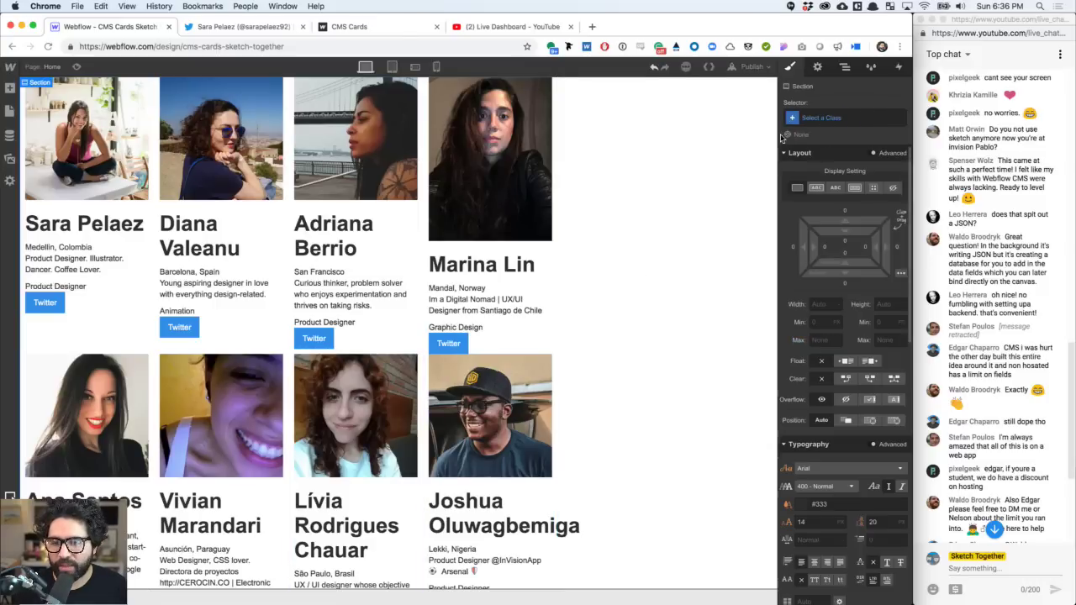
left_click(845, 66)
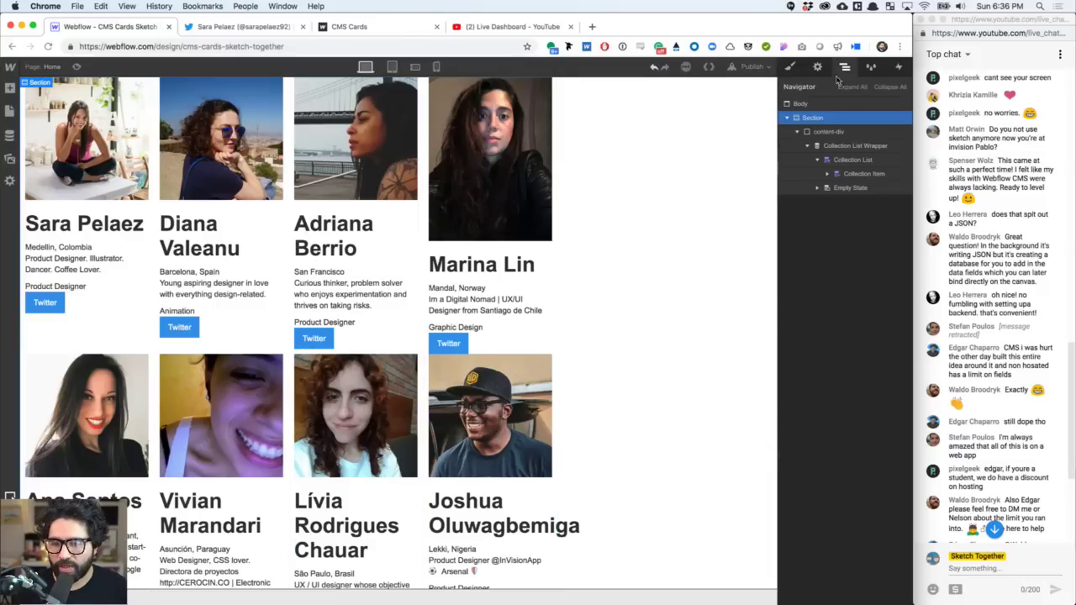
left_click(851, 133)
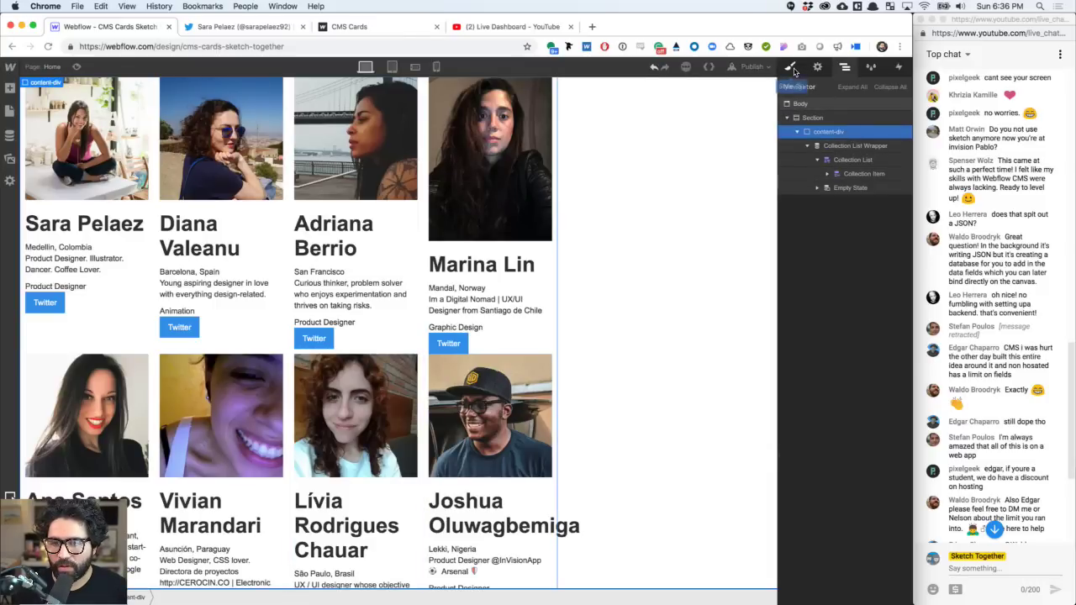
left_click(830, 119)
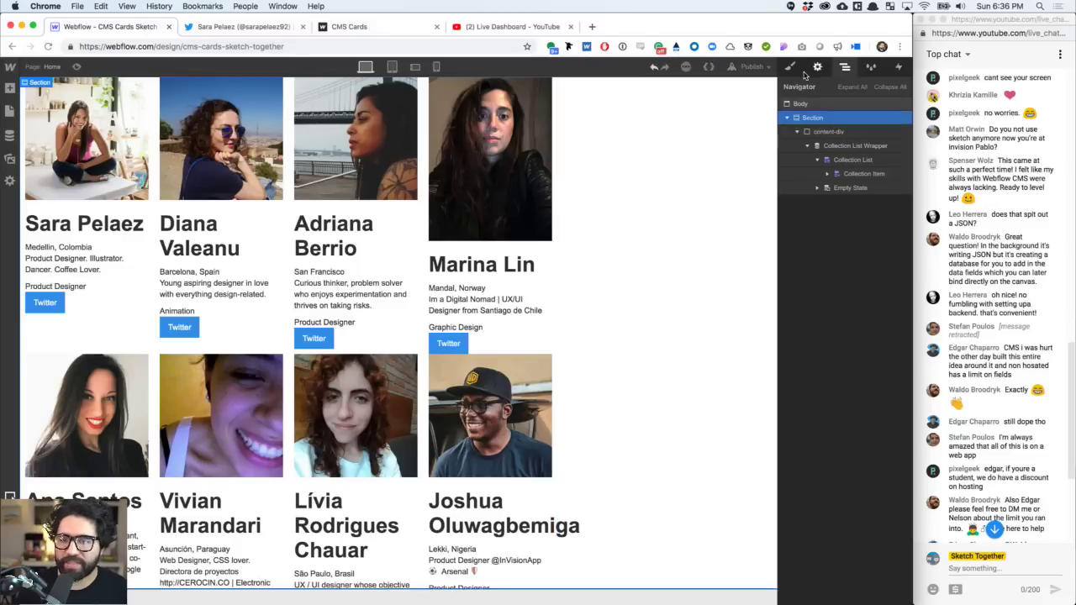
left_click(790, 67)
left_click(824, 120)
type("s")
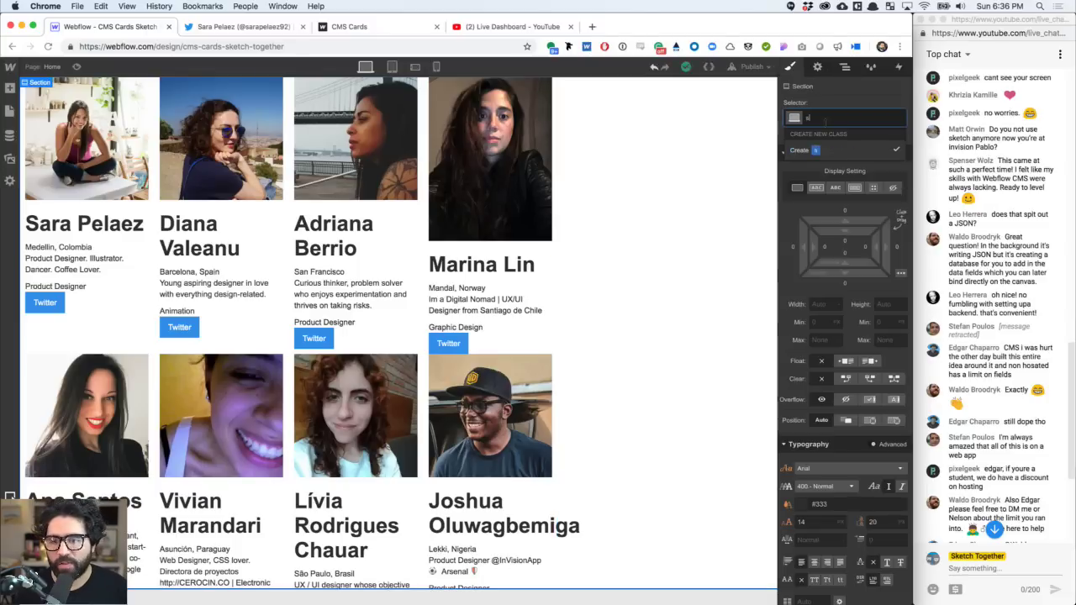
type("ection")
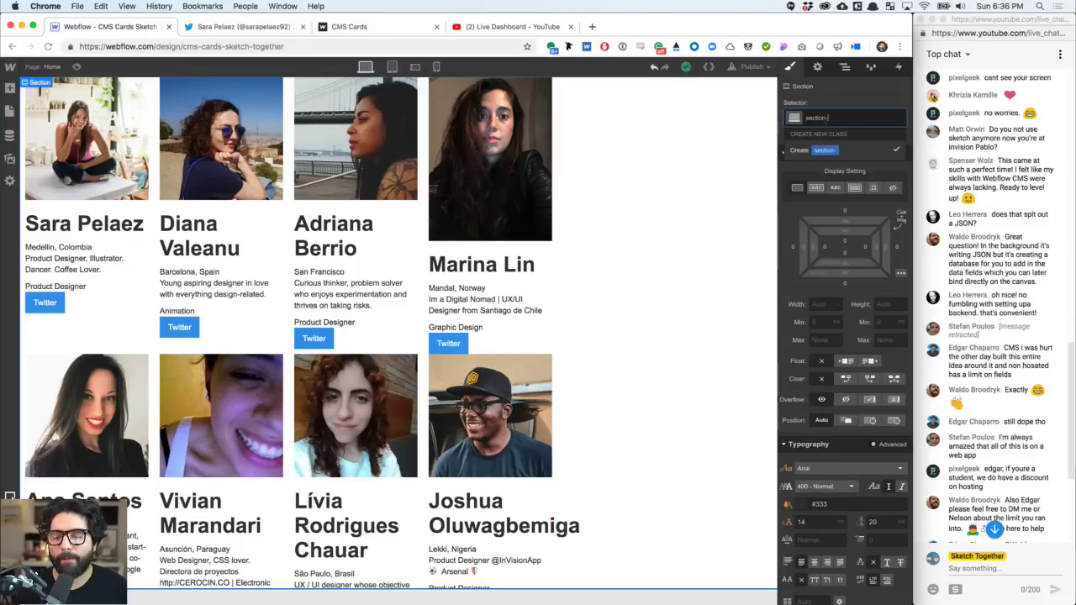
type("-stuff")
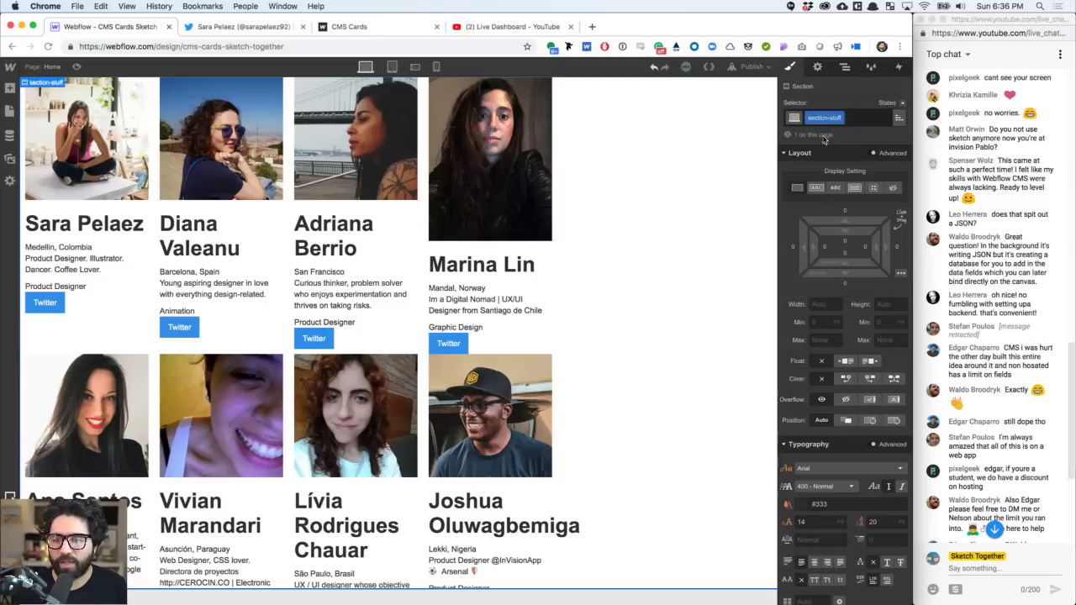
key("Return")
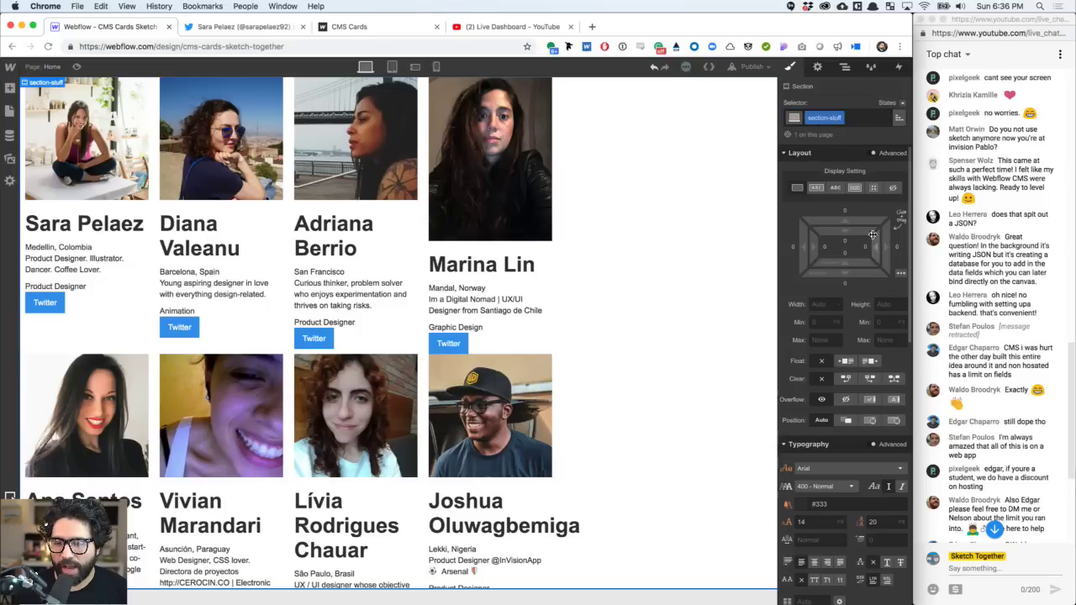
- Set section-stuff to flex display with horizontal centre alignment
left_click(855, 189)
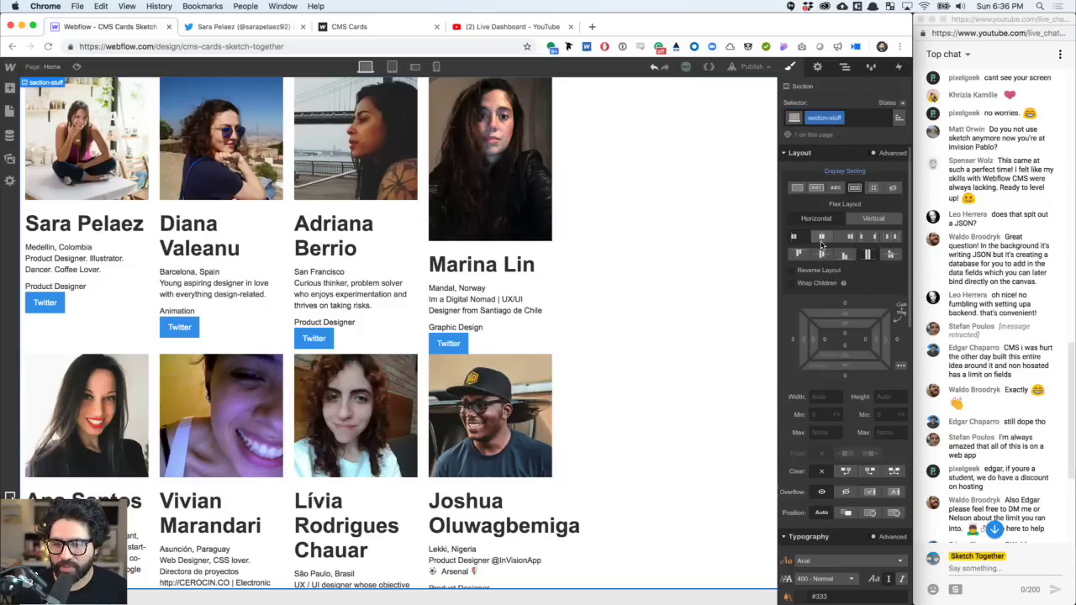
left_click(821, 238)
scroll(612, 215, "down", 5)
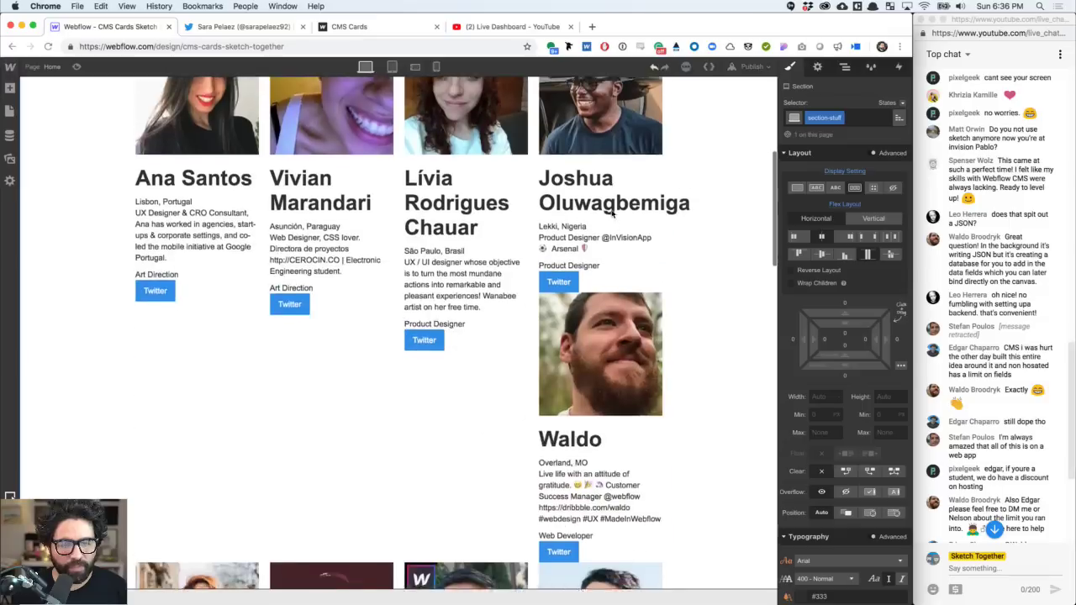
scroll(612, 212, "down", 6)
scroll(622, 209, "up", 10)
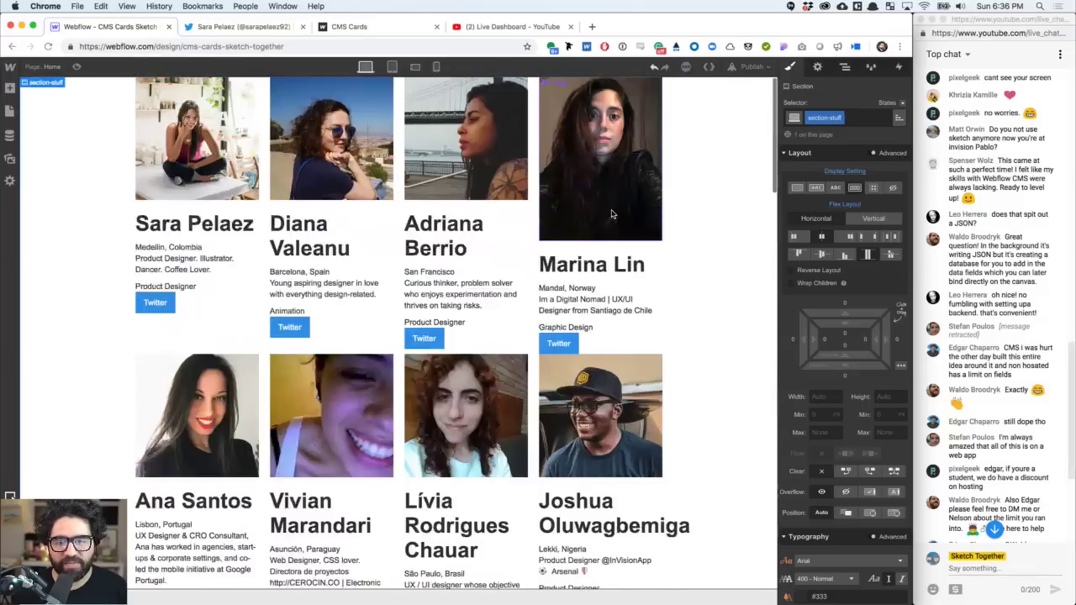
left_click(845, 66)
- Turn off flex display on the section-stuff section
left_click(828, 132)
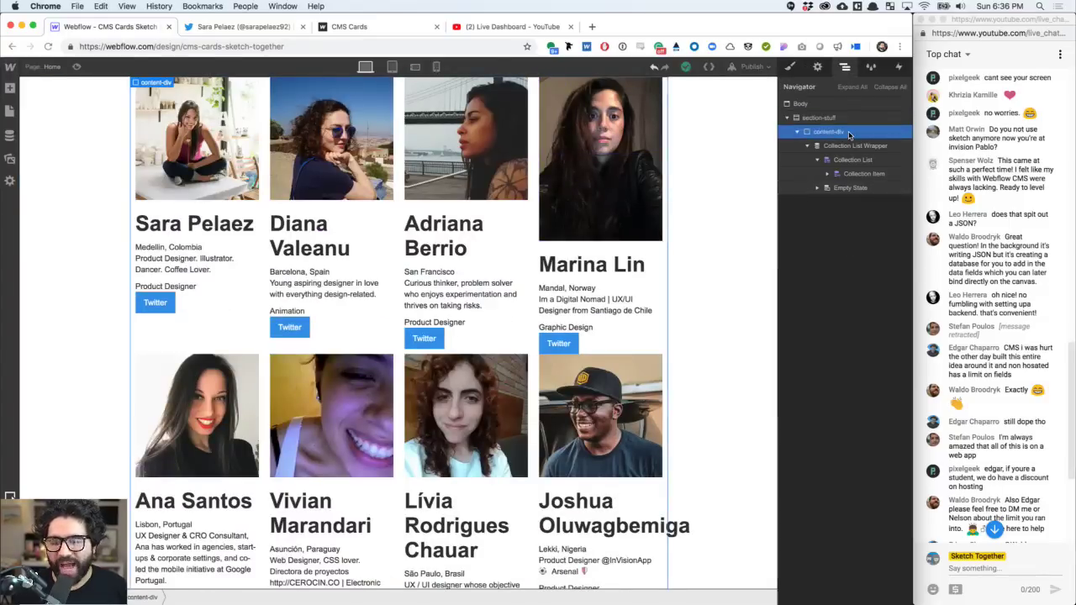
left_click(790, 66)
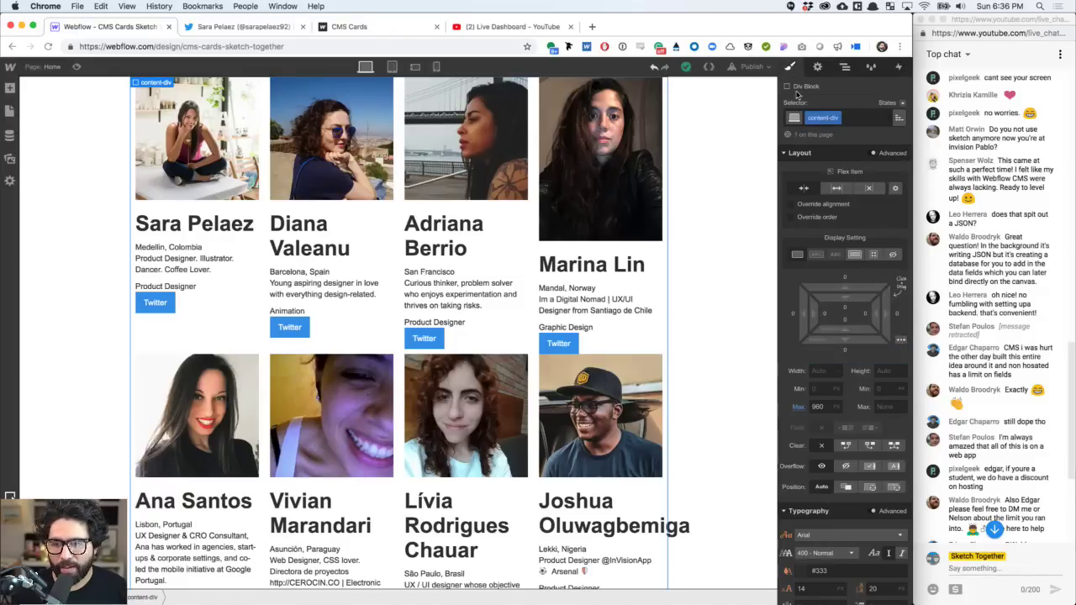
left_click(845, 67)
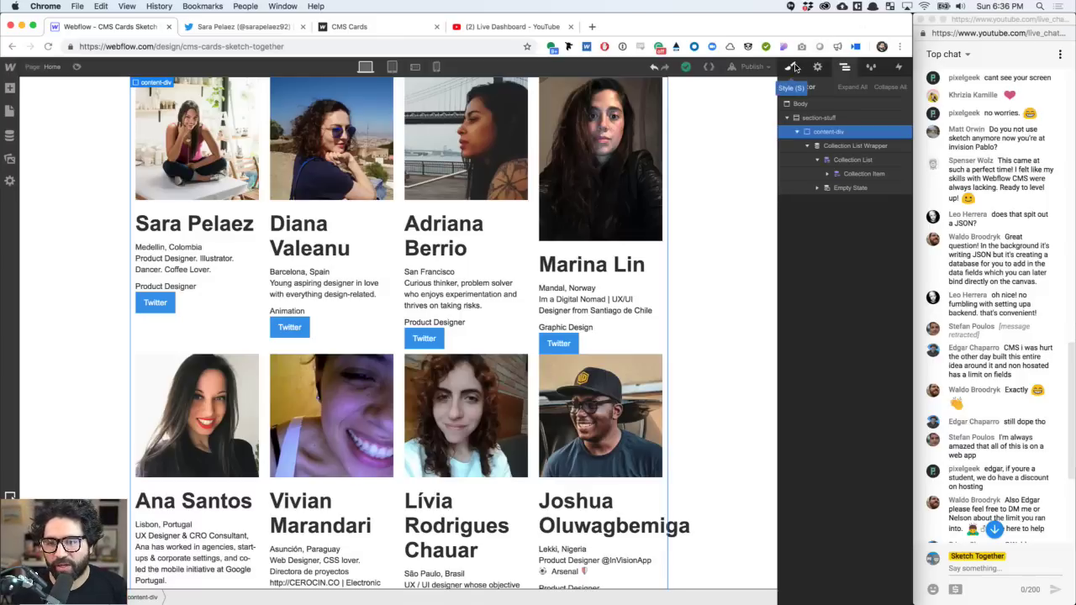
left_click(795, 67)
left_click(845, 67)
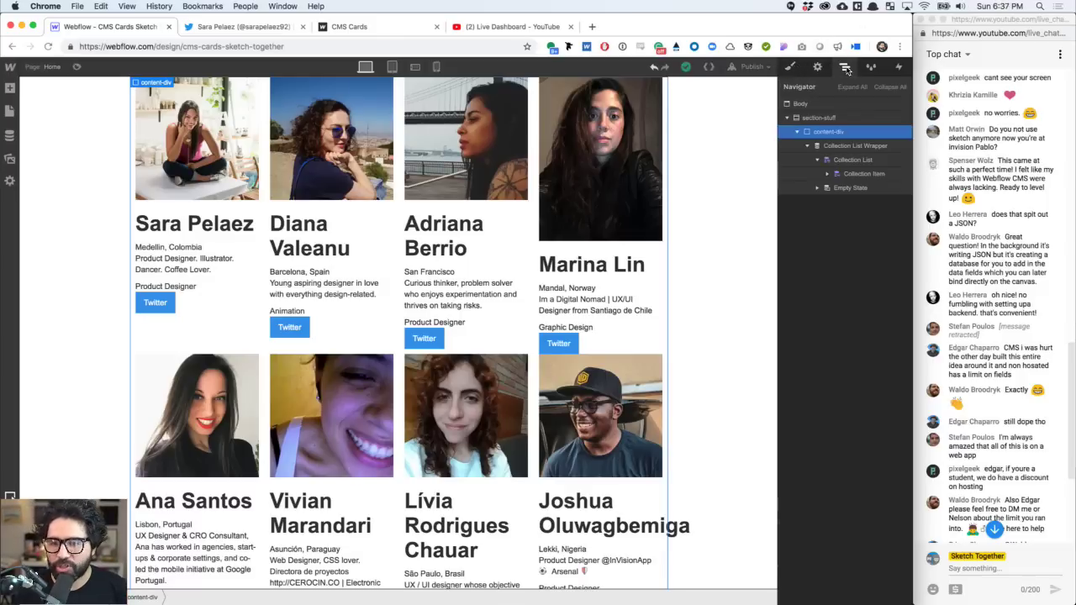
left_click(820, 117)
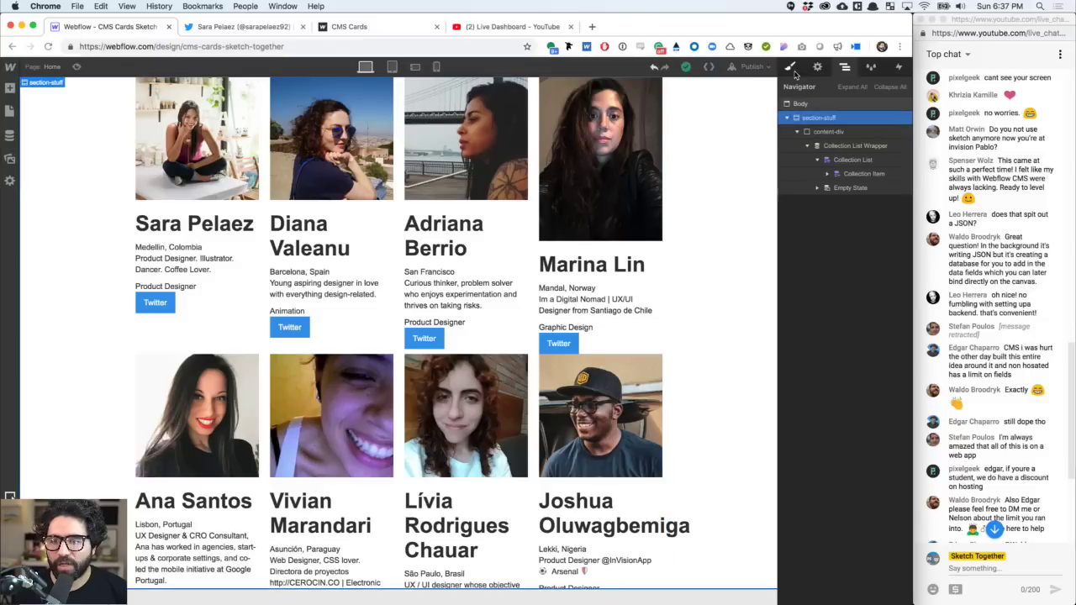
left_click(790, 67)
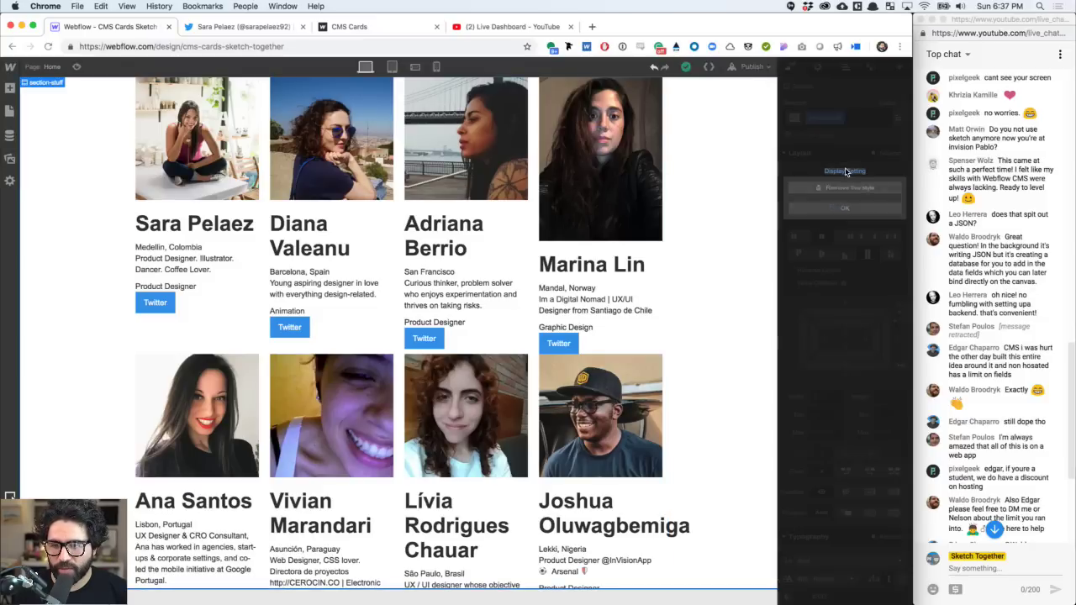
left_click(836, 188)
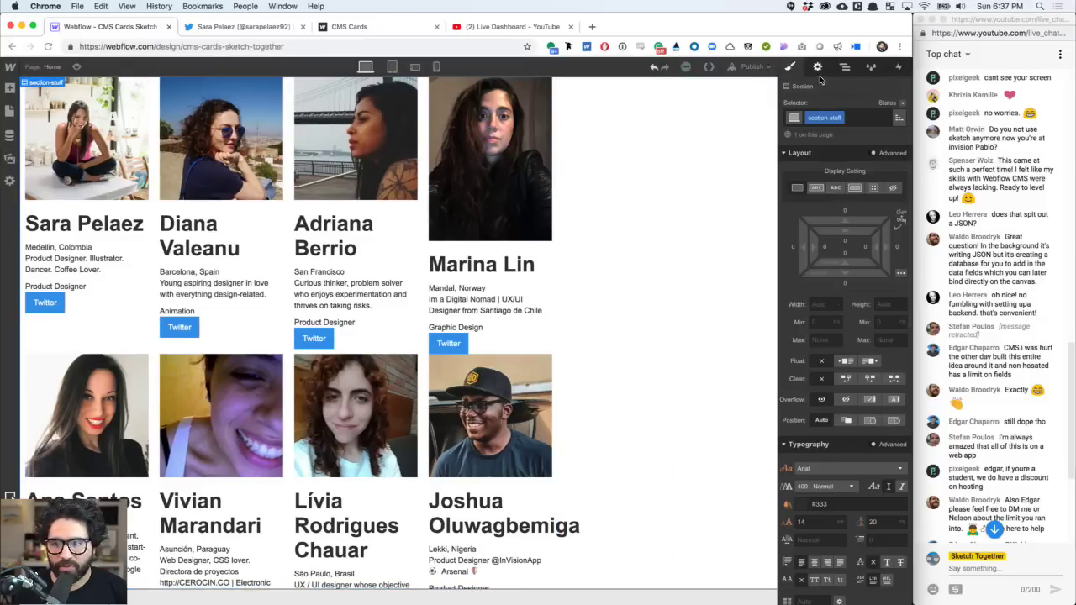
- Centre content-div on the page using auto side margins
left_click(844, 66)
left_click(848, 130)
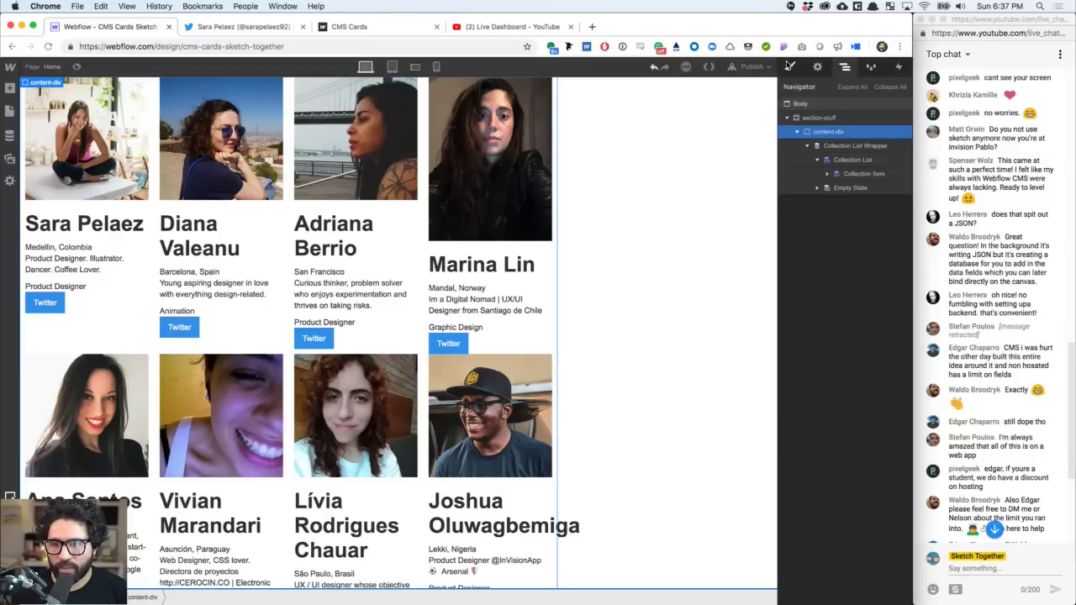
left_click(790, 67)
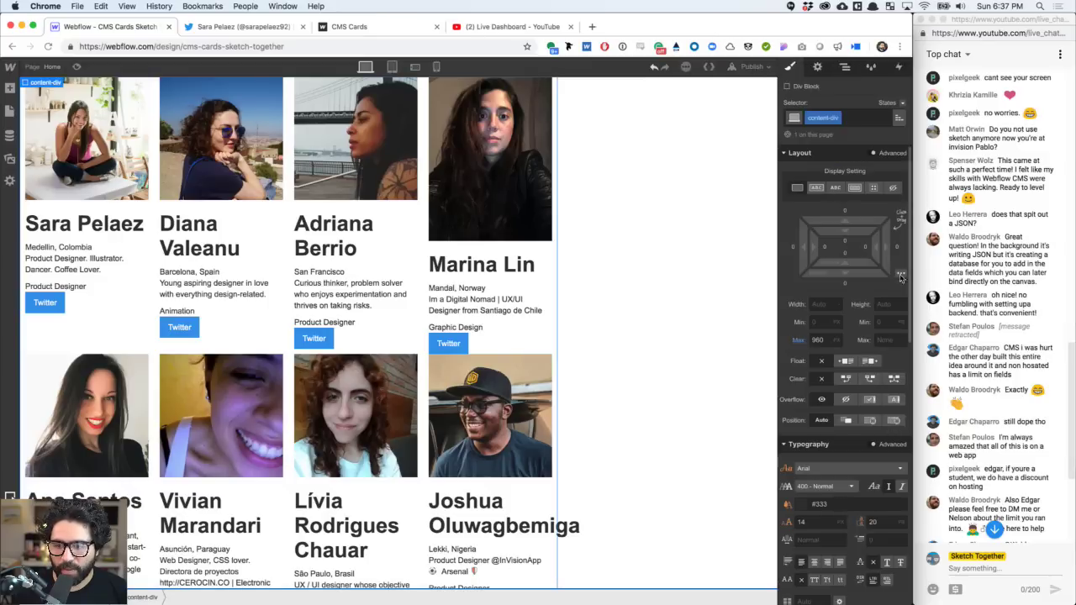
left_click(901, 276)
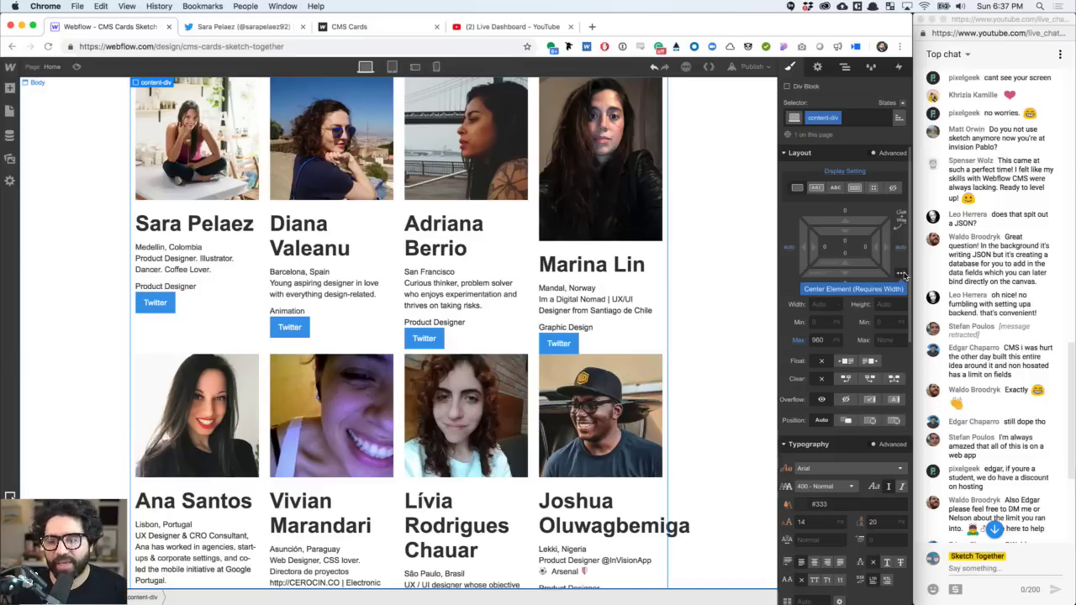
- Reset content-div's left and right margins to 0
left_click(793, 249)
type("0")
key("Return")
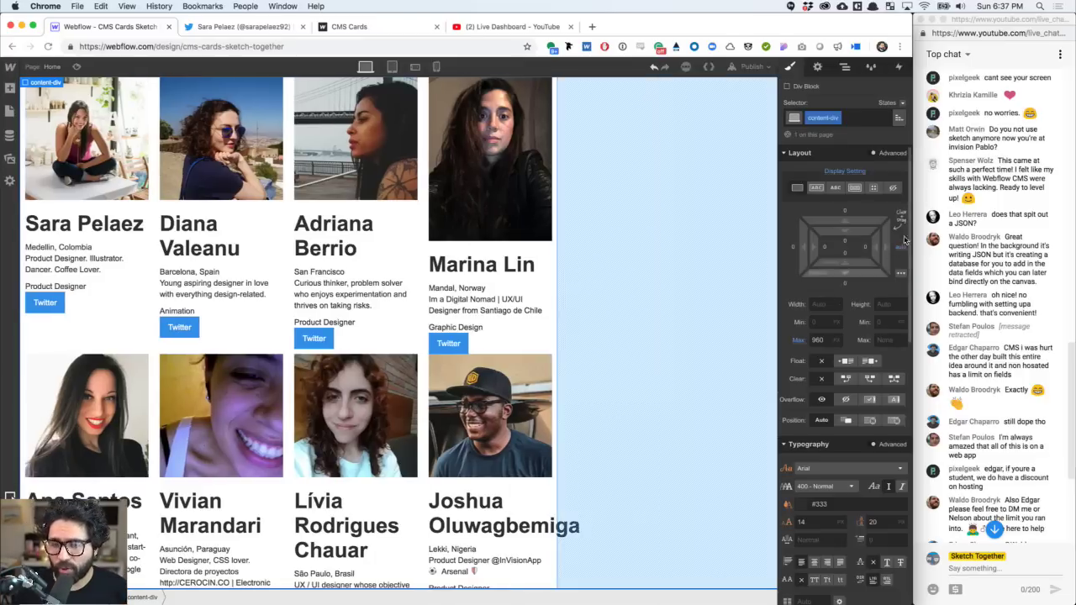
left_click(899, 249)
type("0")
key("Return")
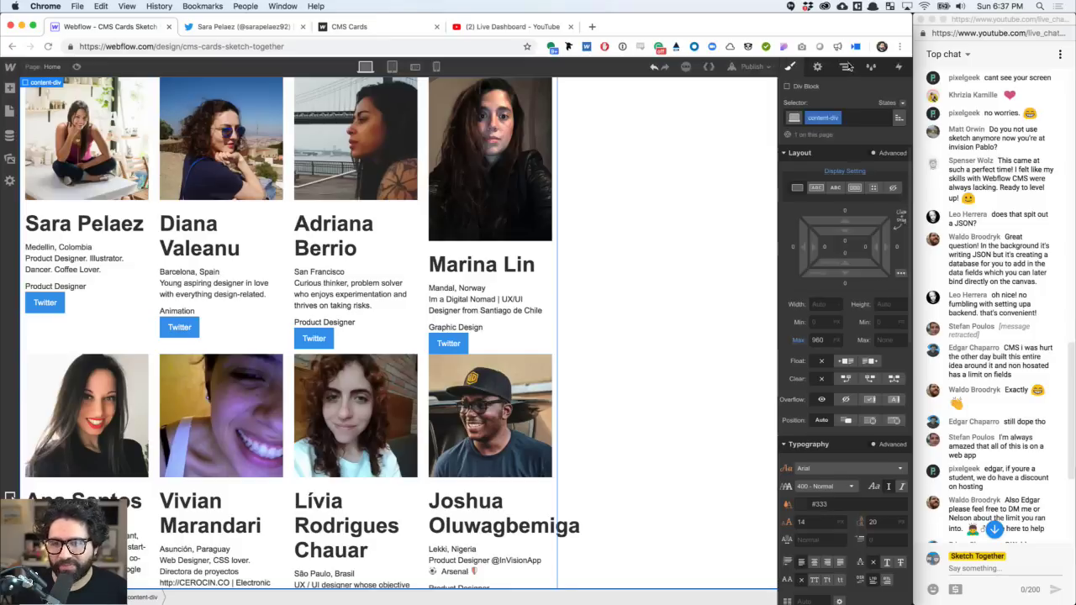
- Switch section-stuff back to flex display to centre the grid
left_click(845, 66)
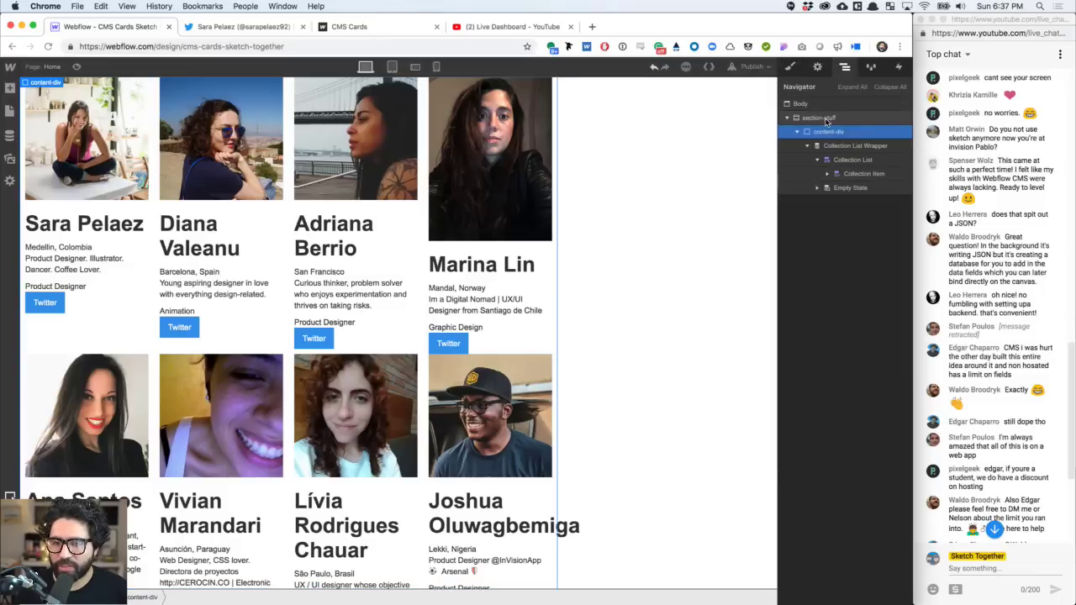
left_click(826, 119)
left_click(790, 66)
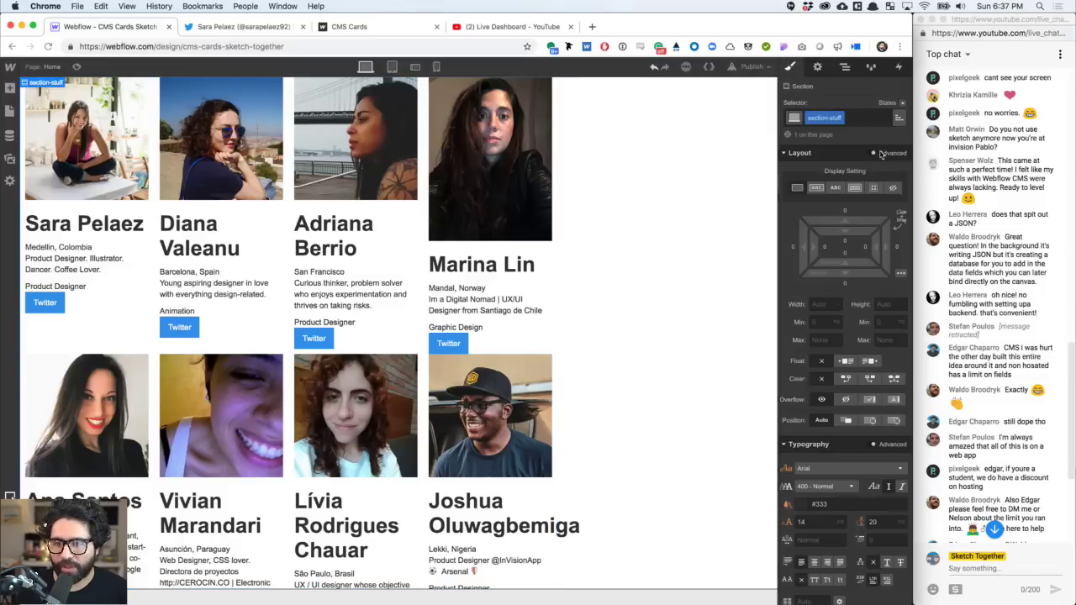
left_click(854, 187)
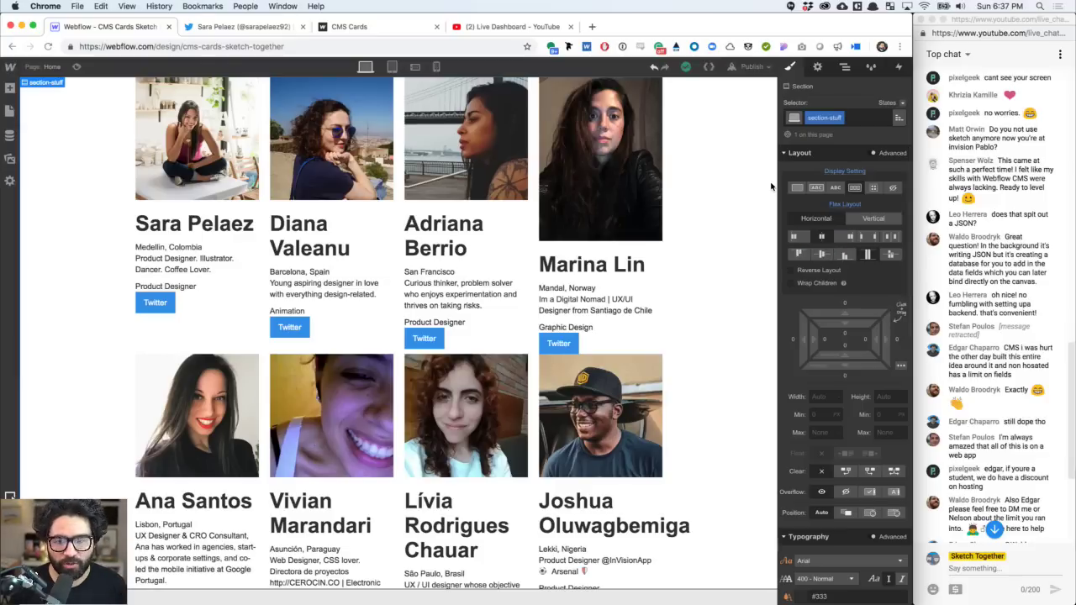
left_click(195, 221)
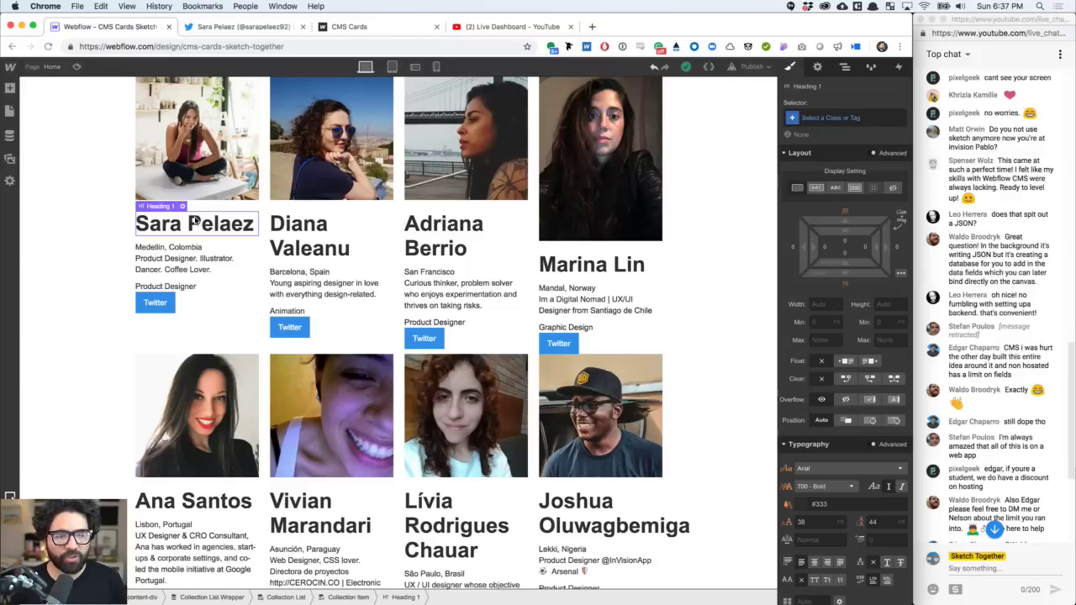
left_click(201, 158)
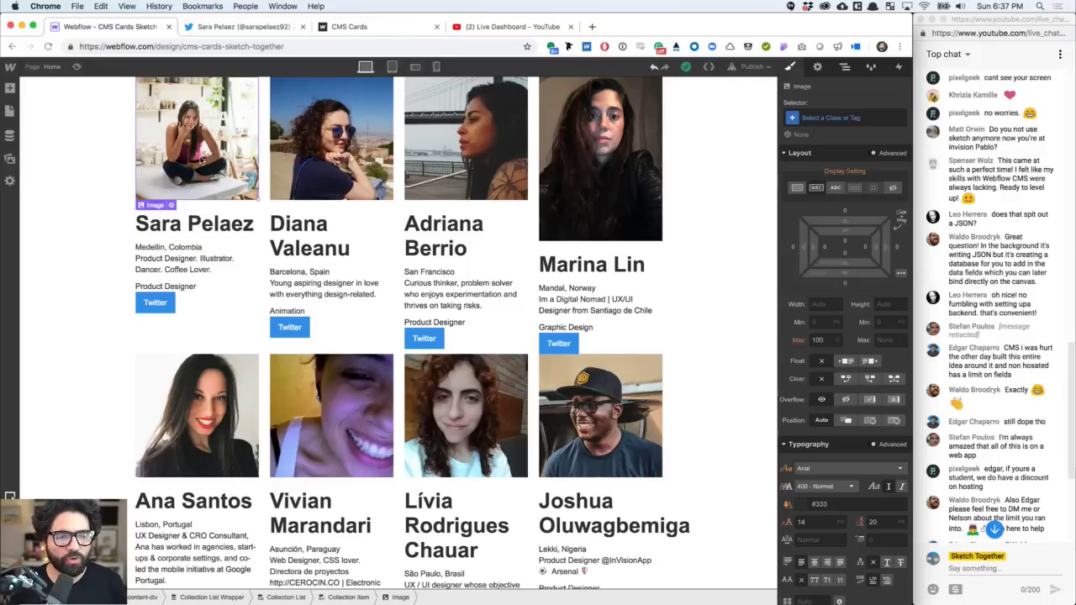
left_click(844, 67)
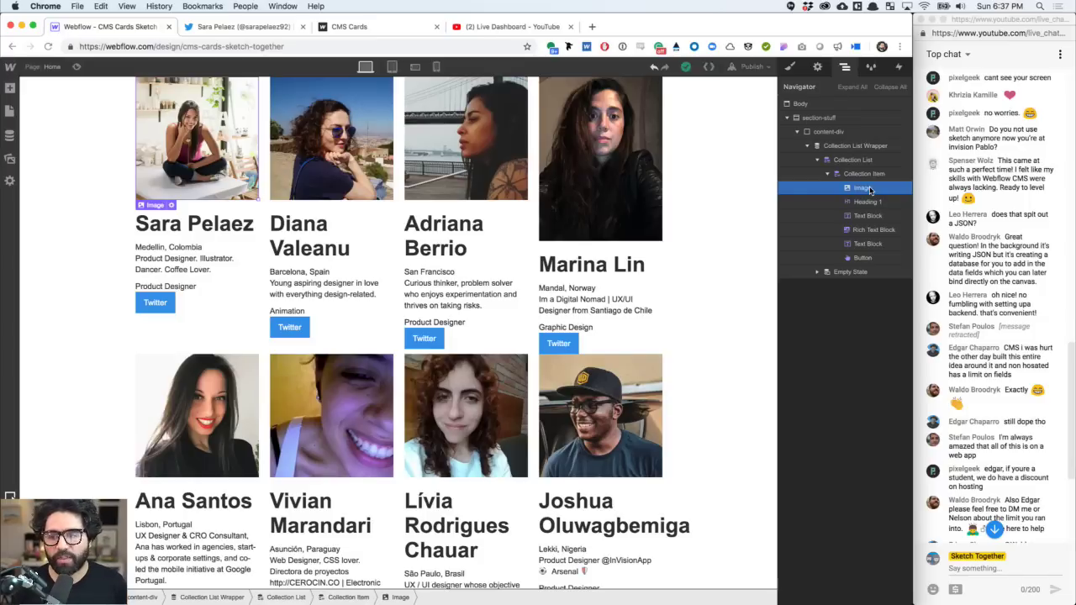
left_click(791, 67)
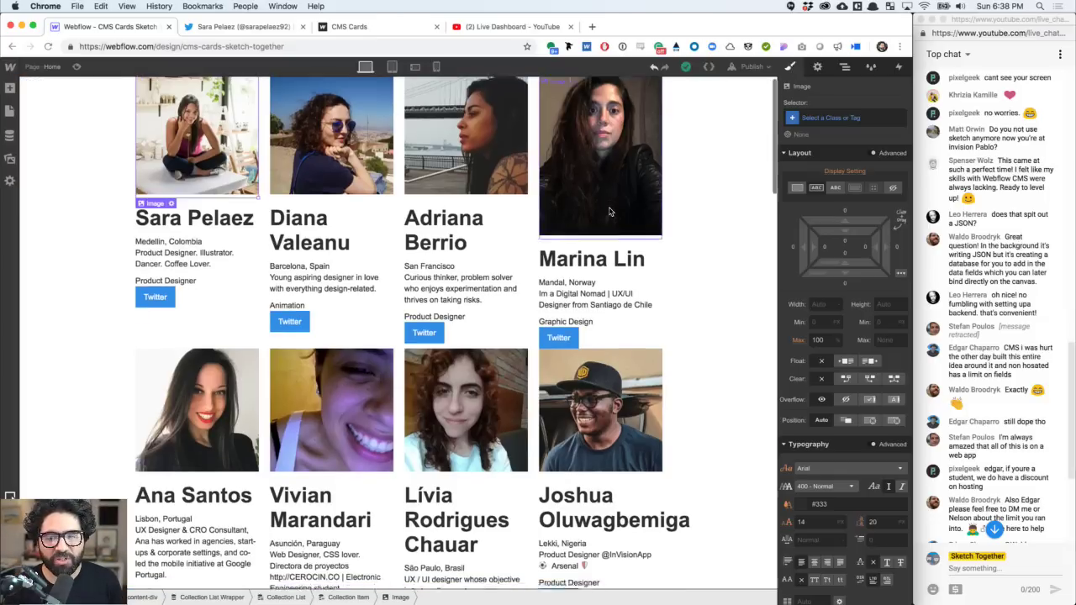
scroll(610, 212, "down", 5)
scroll(610, 212, "down", 7)
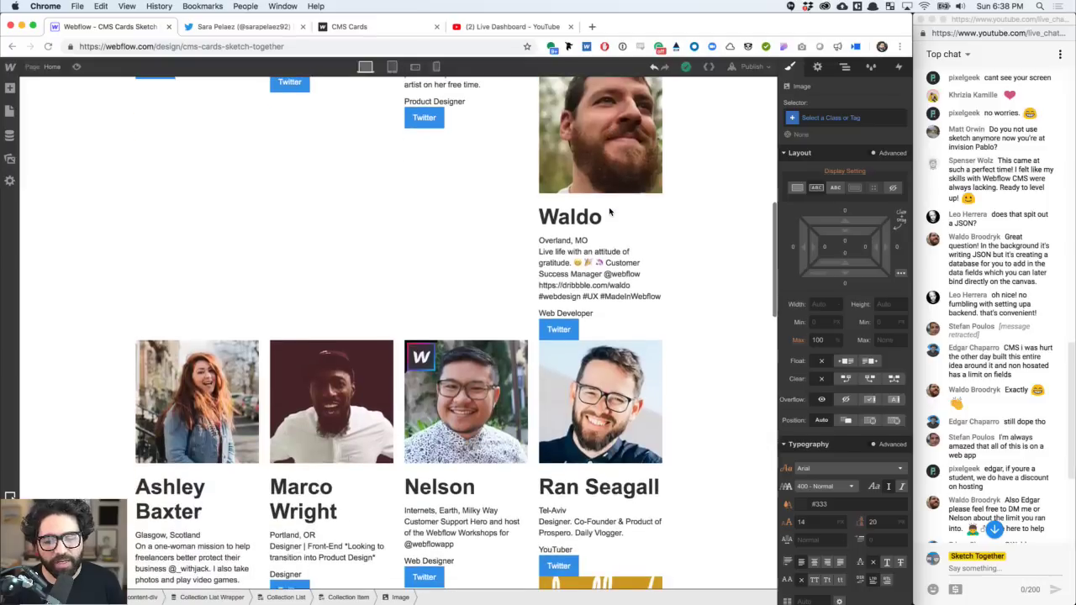
scroll(610, 212, "down", 10)
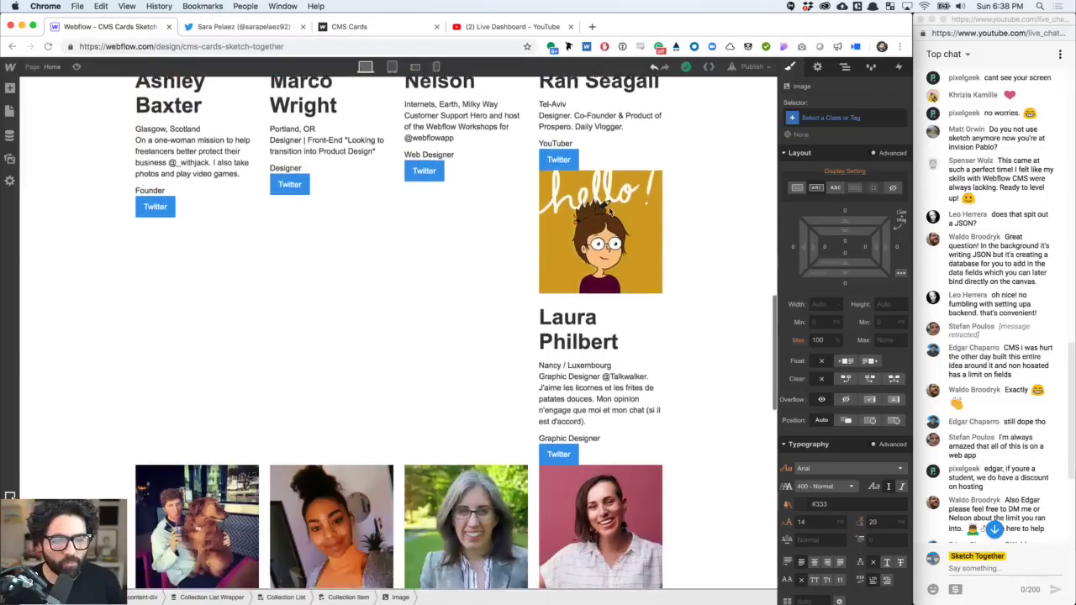
scroll(610, 212, "down", 5)
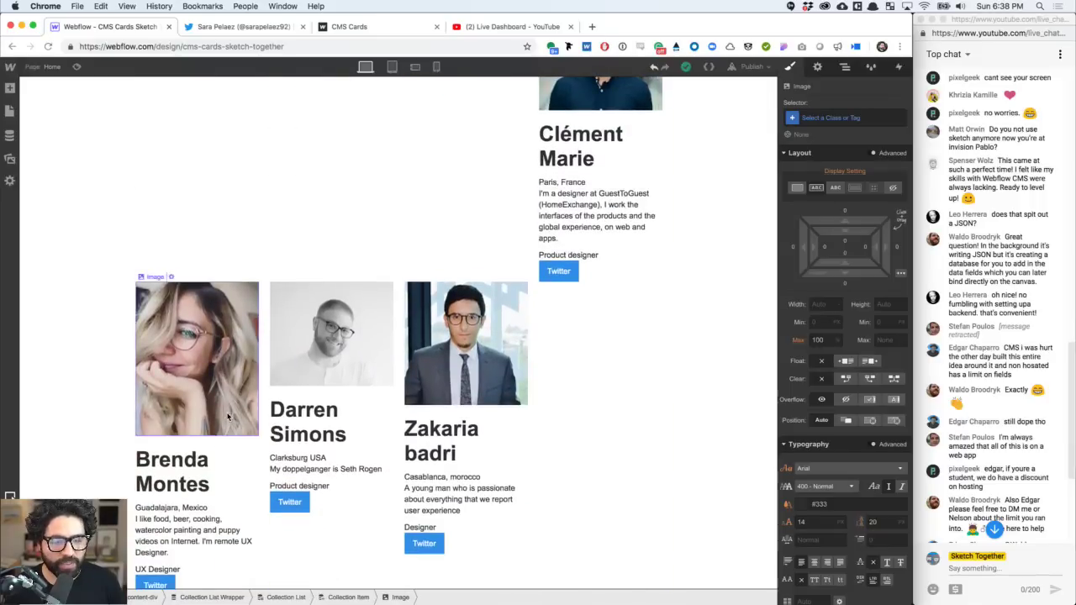
scroll(228, 417, "up", 20)
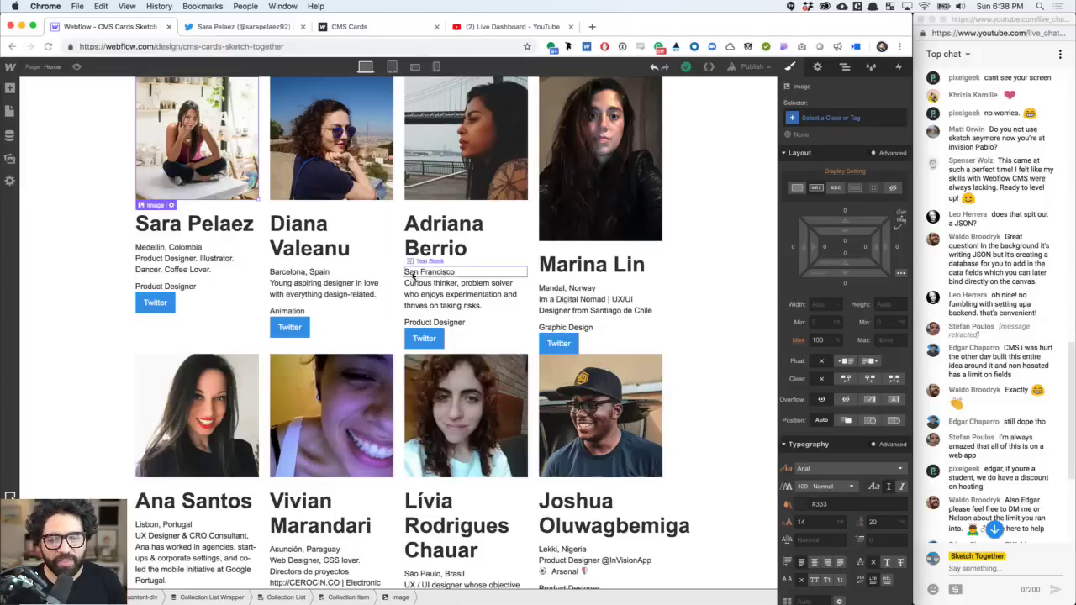
left_click(845, 68)
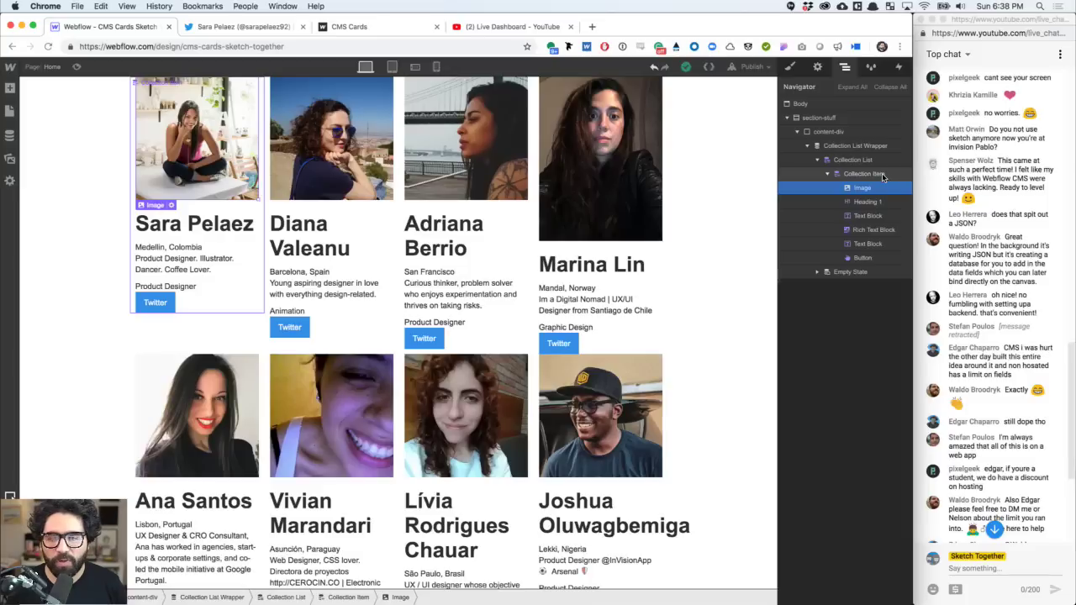
- Insert a Link Block beneath the card photo and show its element settings
left_click(10, 88)
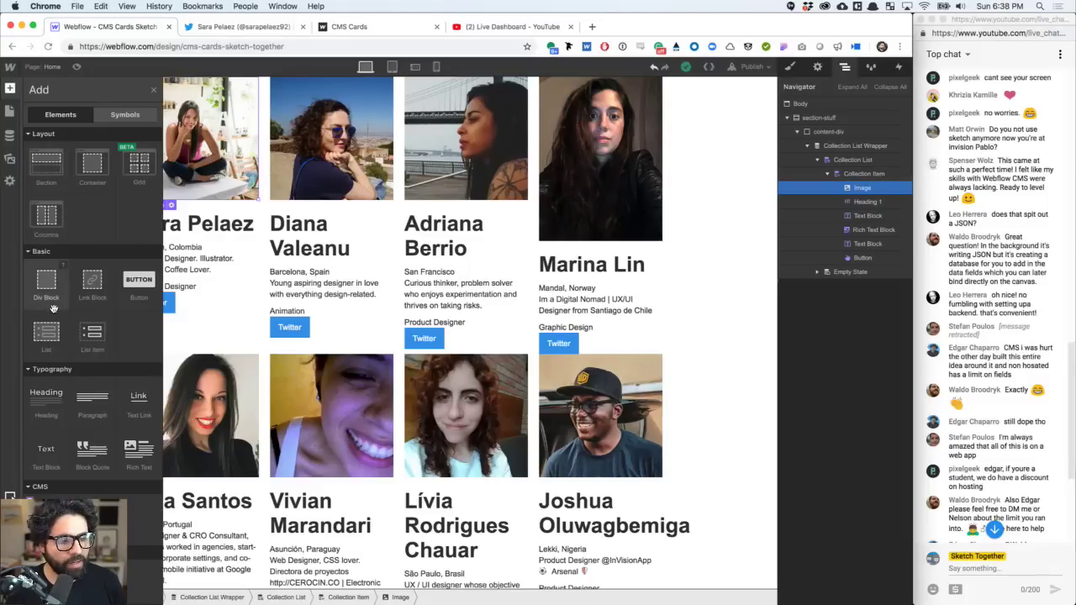
left_click(97, 296)
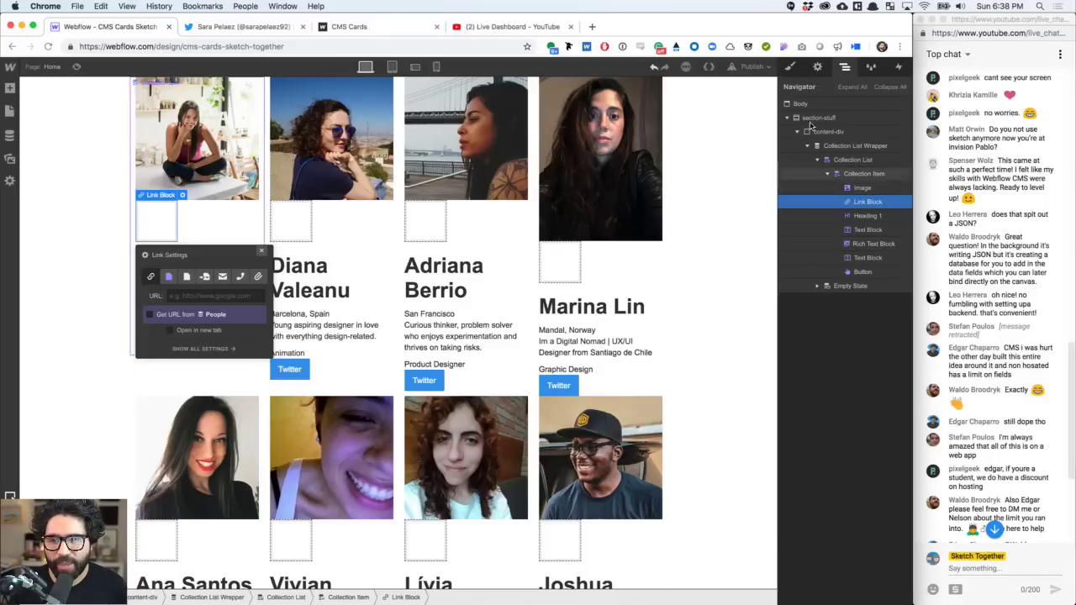
left_click(790, 68)
left_click(817, 66)
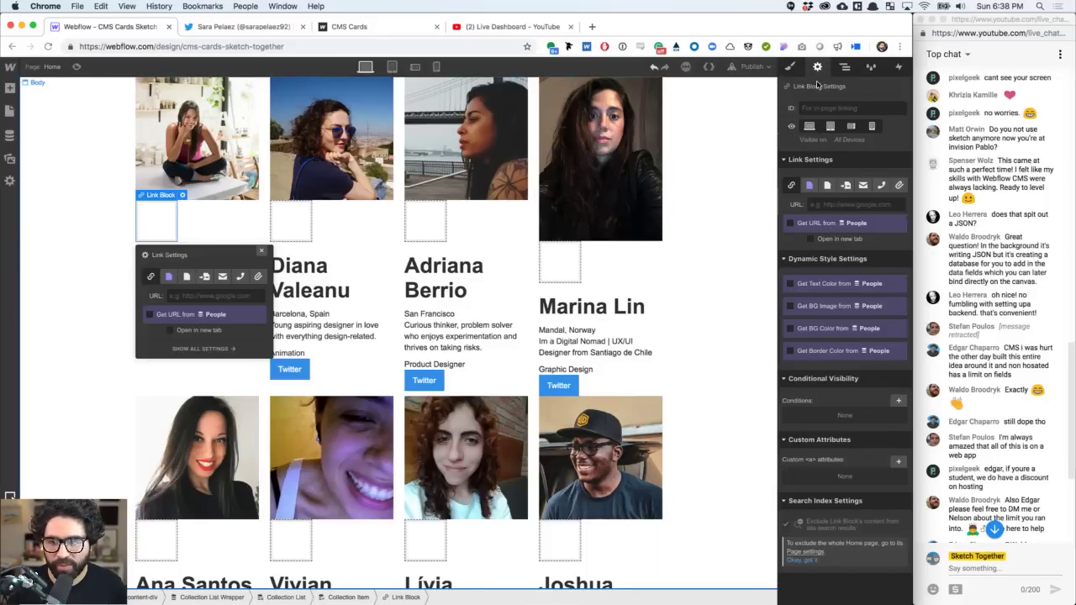
- Set the Link Block's background image from the People Picture field
left_click(796, 308)
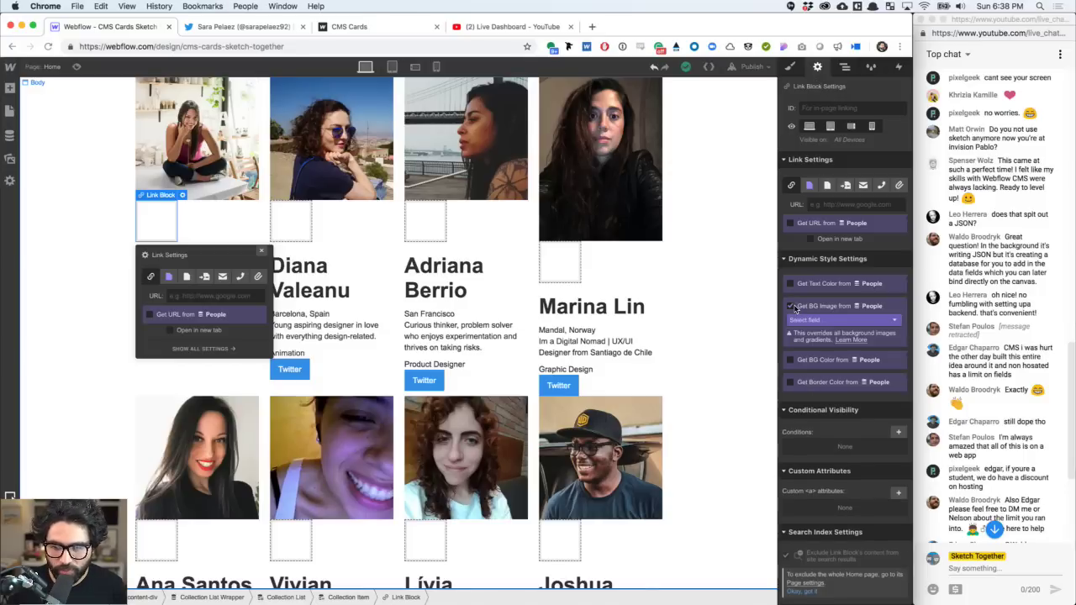
left_click(827, 320)
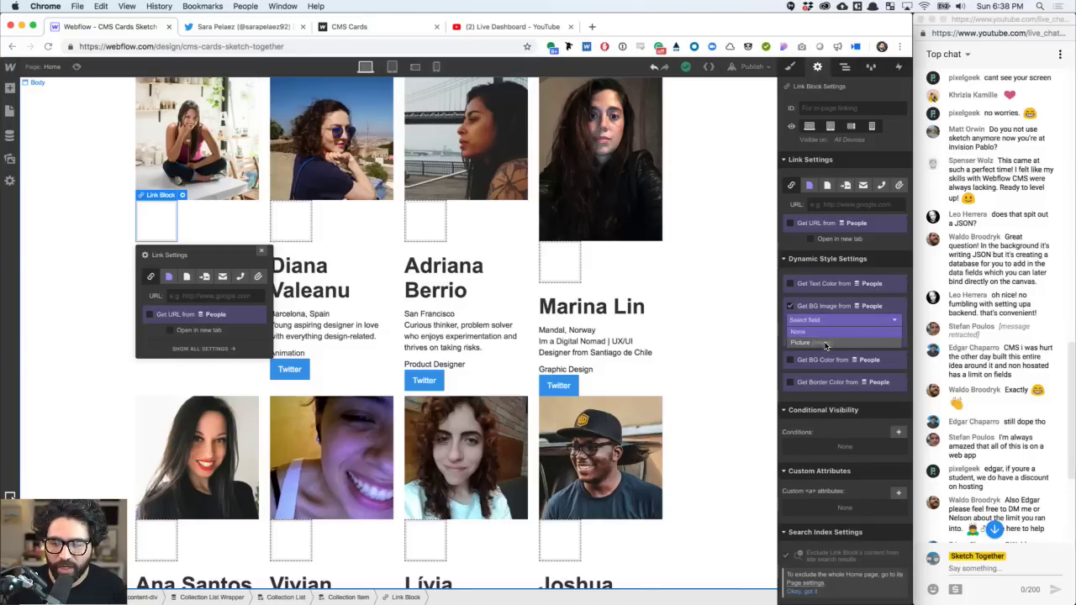
left_click(826, 344)
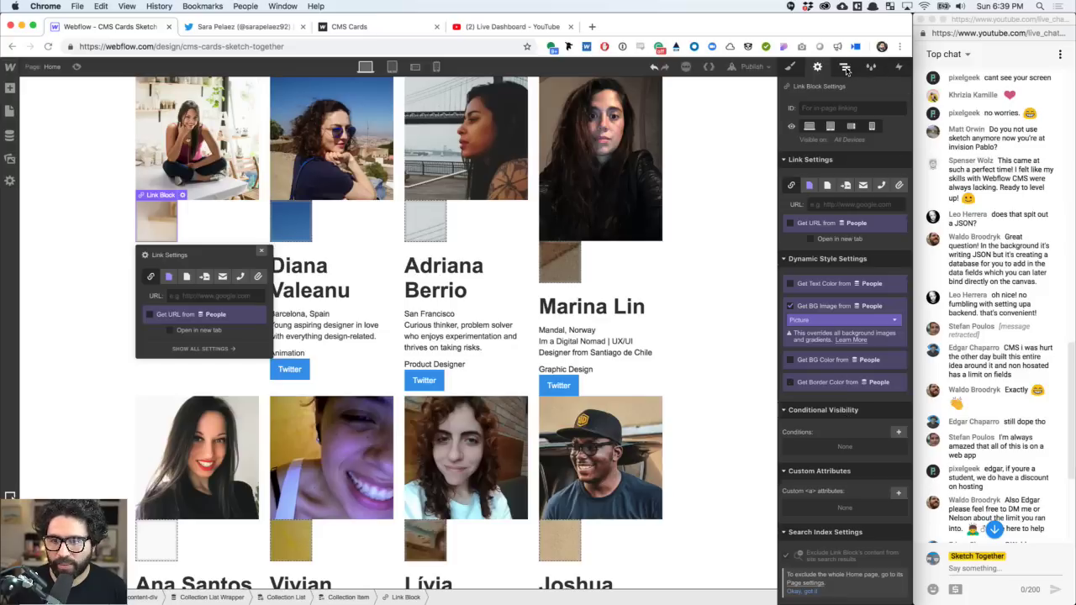
- Link the Link Block's URL to each person's Portfolio Link field
left_click(845, 66)
left_click(865, 188)
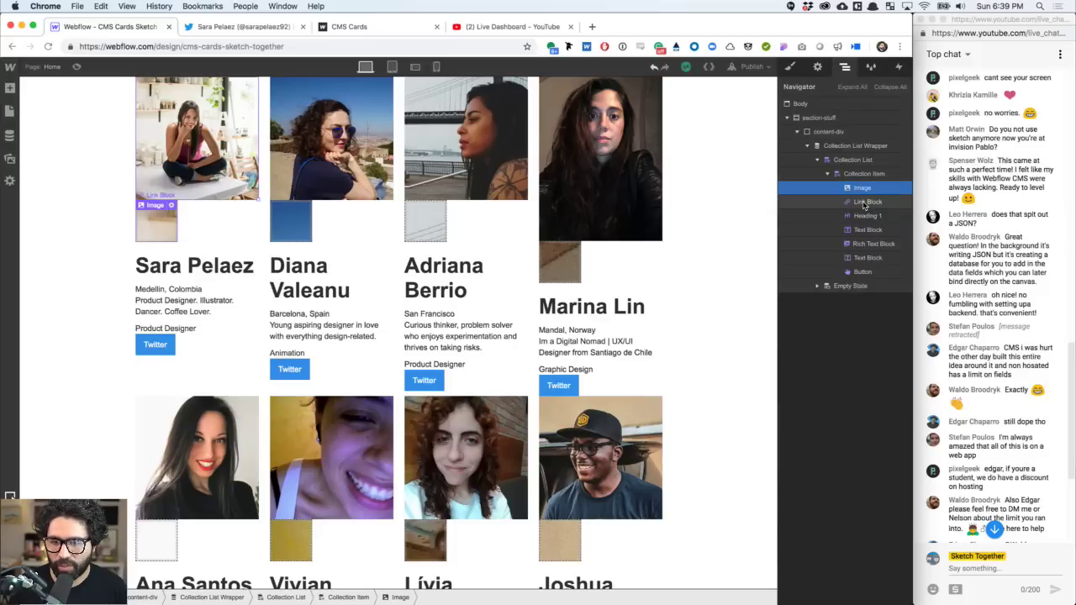
left_click(866, 203)
left_click(182, 195)
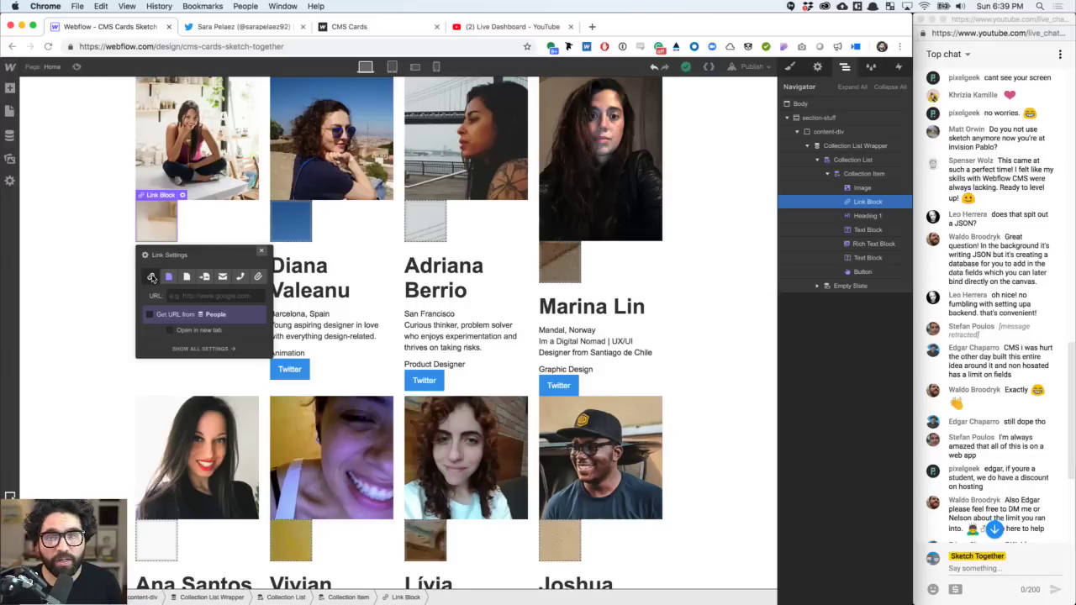
left_click(151, 314)
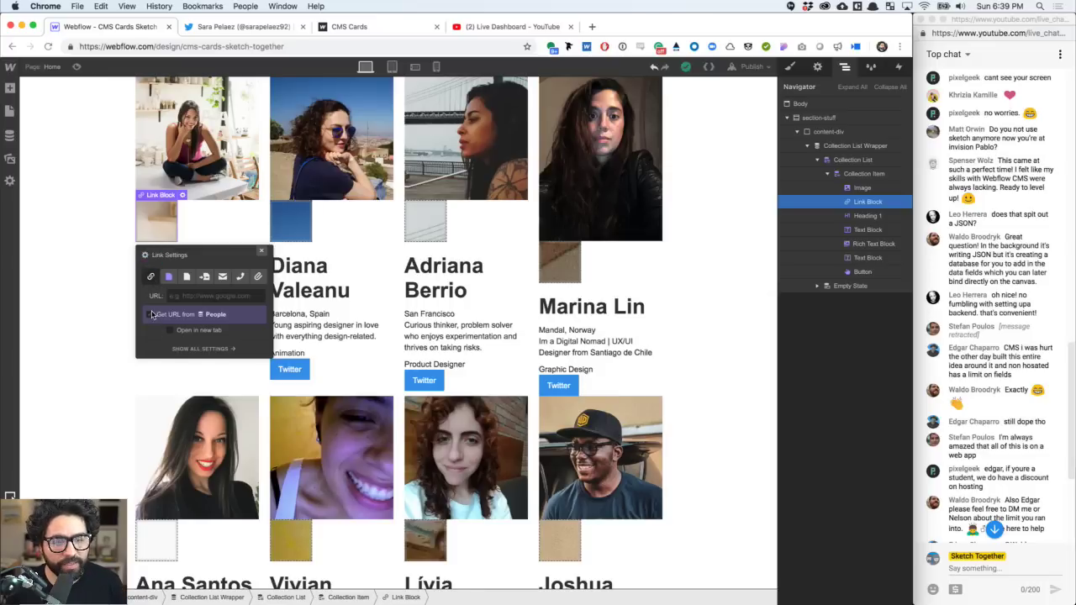
left_click(199, 330)
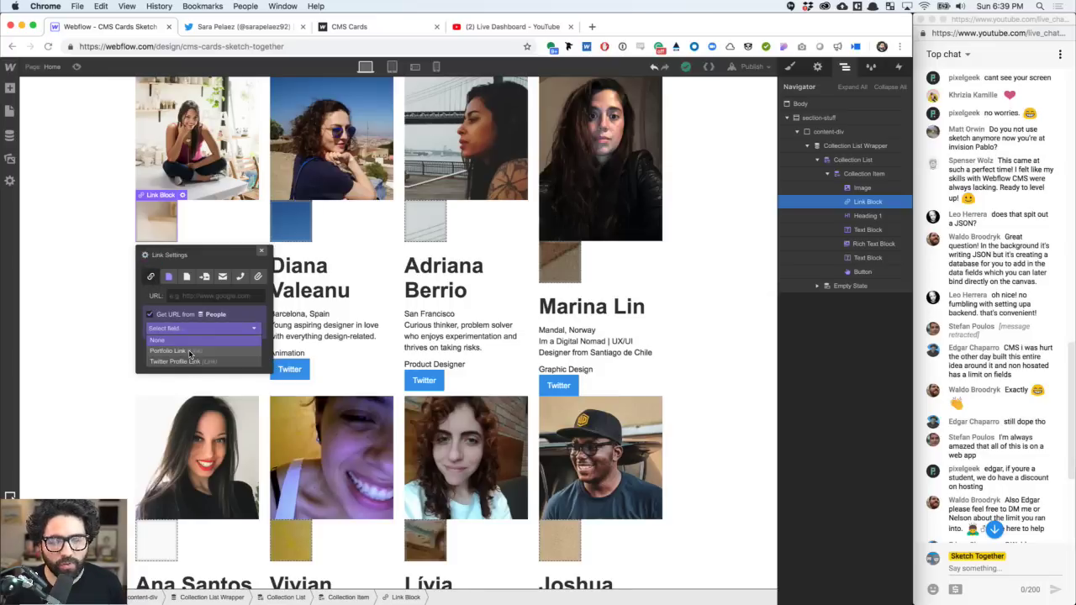
left_click(192, 353)
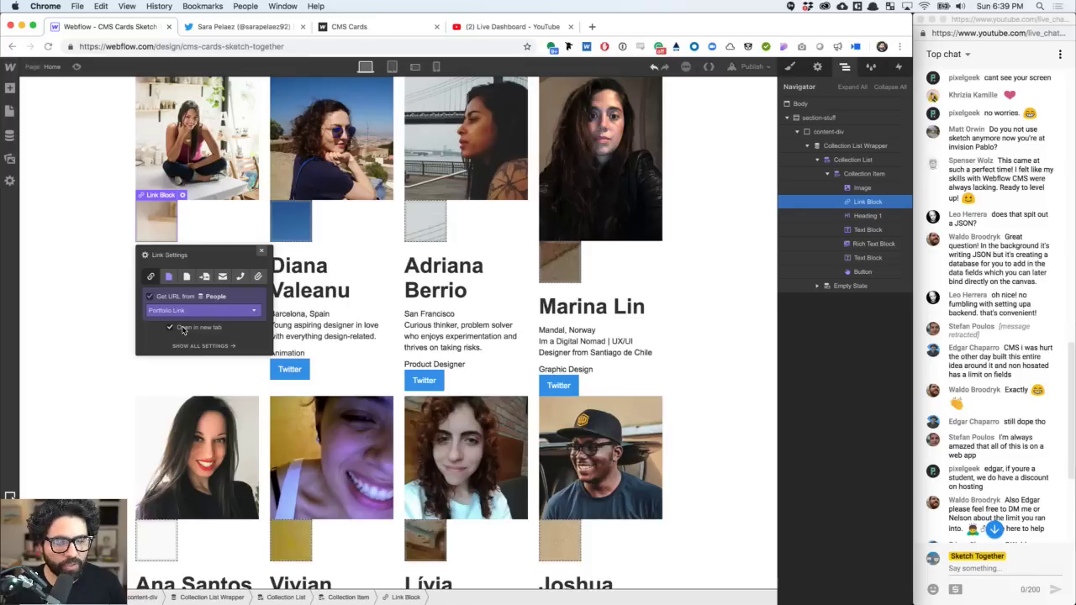
left_click(262, 251)
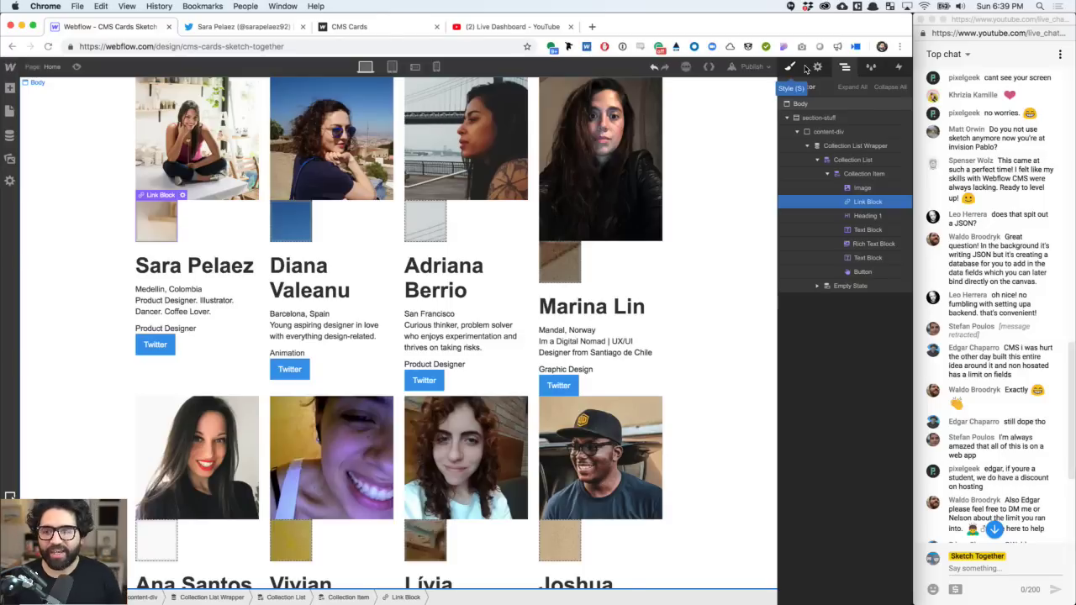
left_click(858, 188)
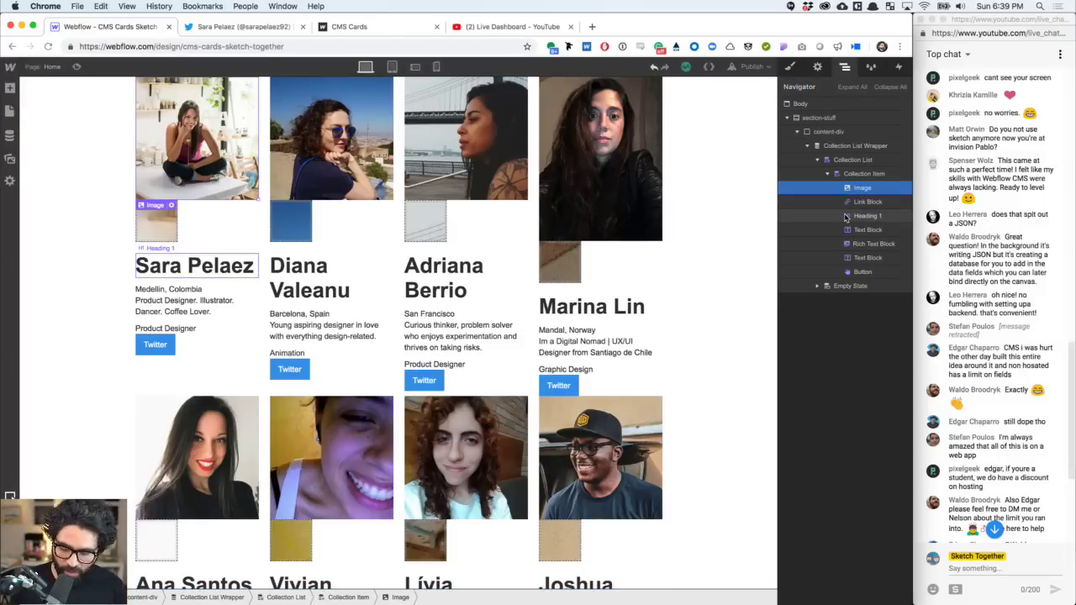
- Delete the card's Image element and size the Link Block to 100% width and 220 px height
key("Delete")
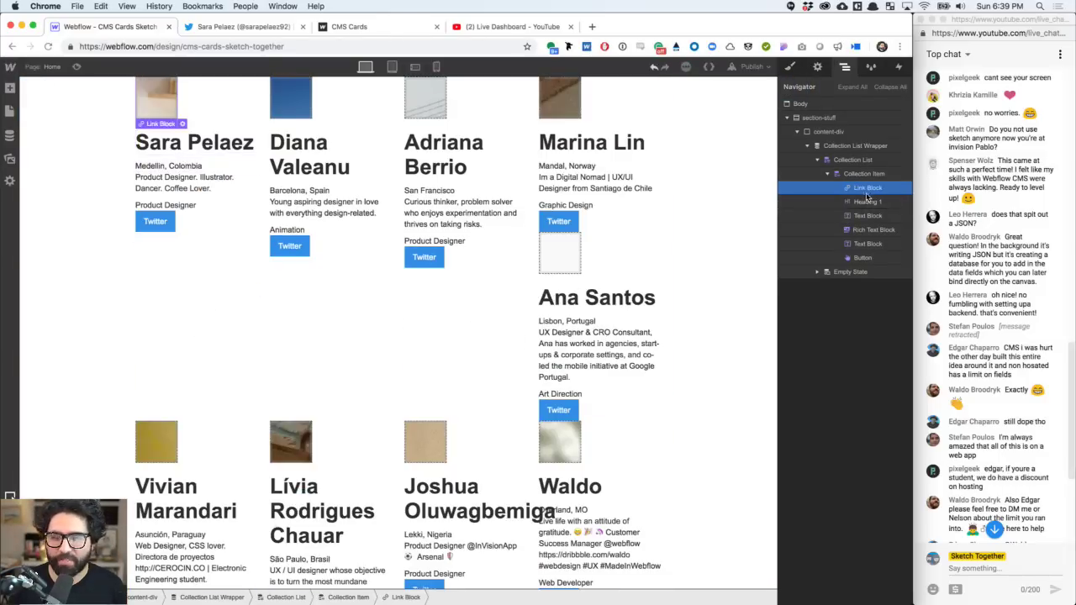
left_click(790, 66)
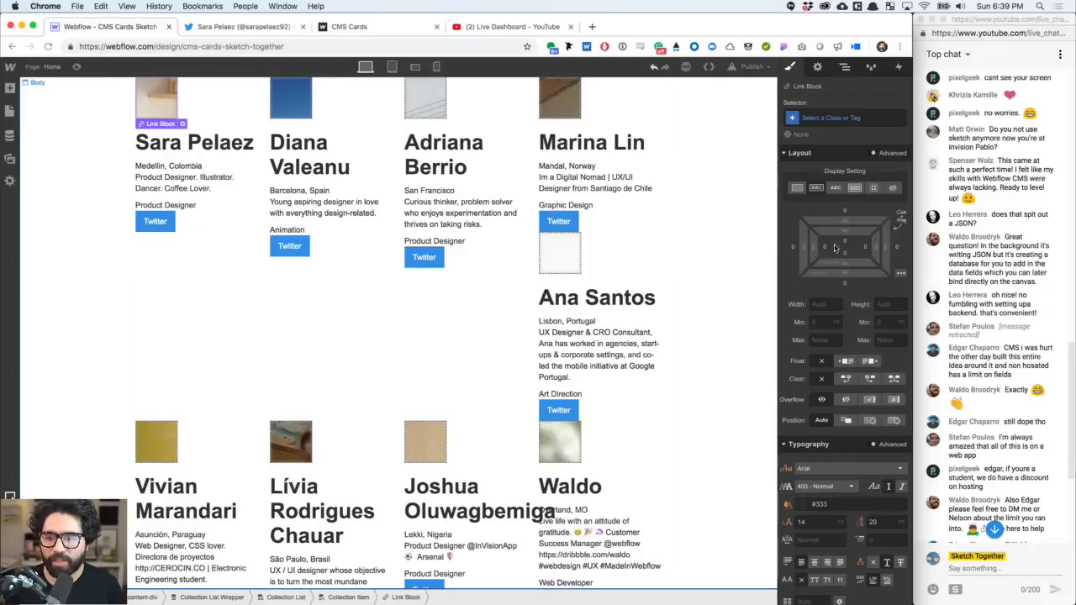
left_click(820, 304)
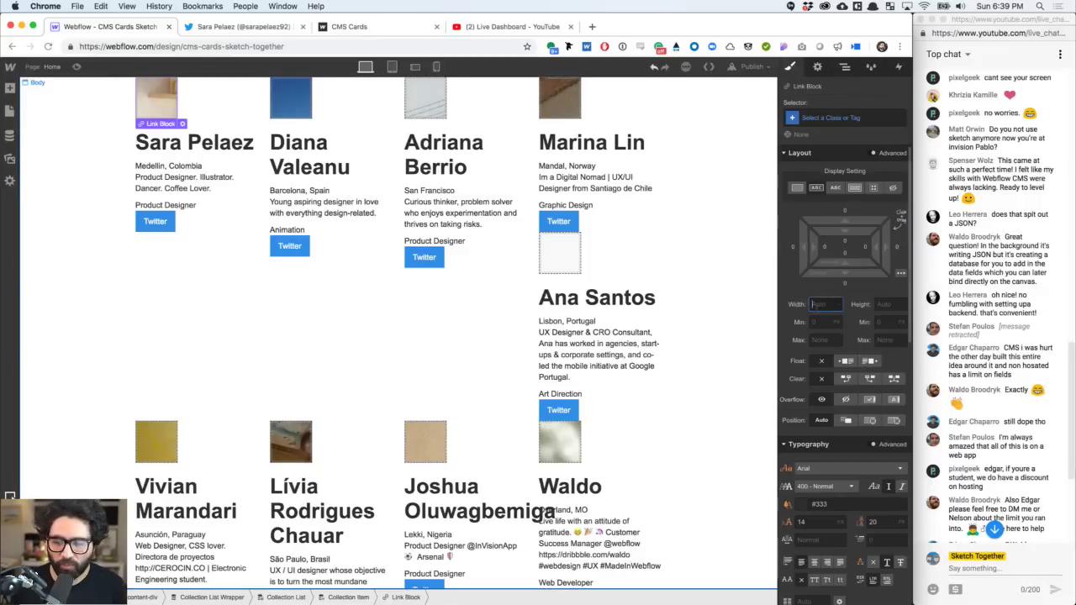
type("100")
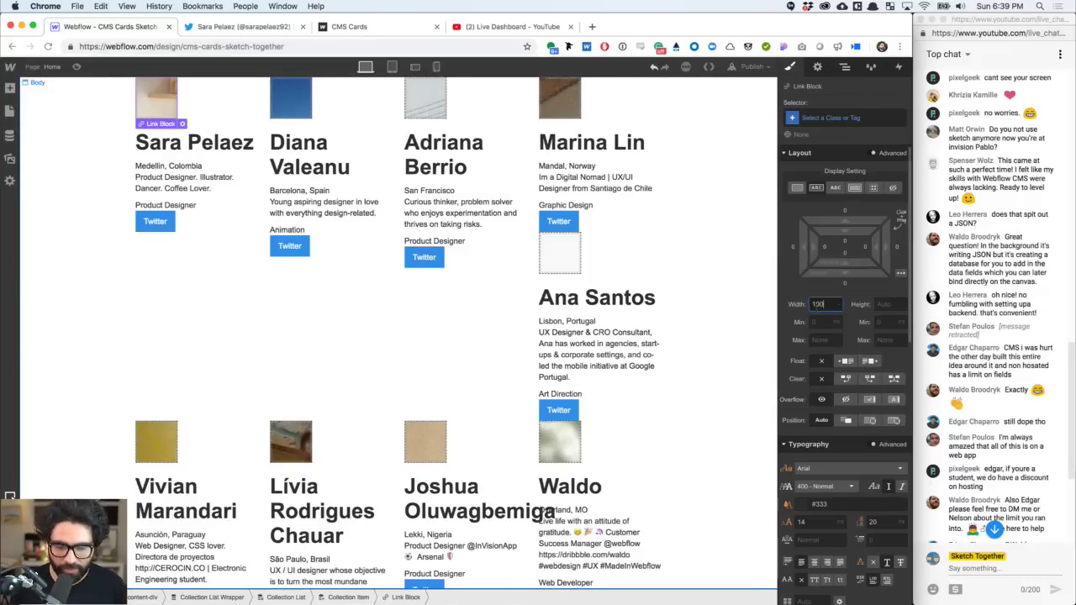
key("Return")
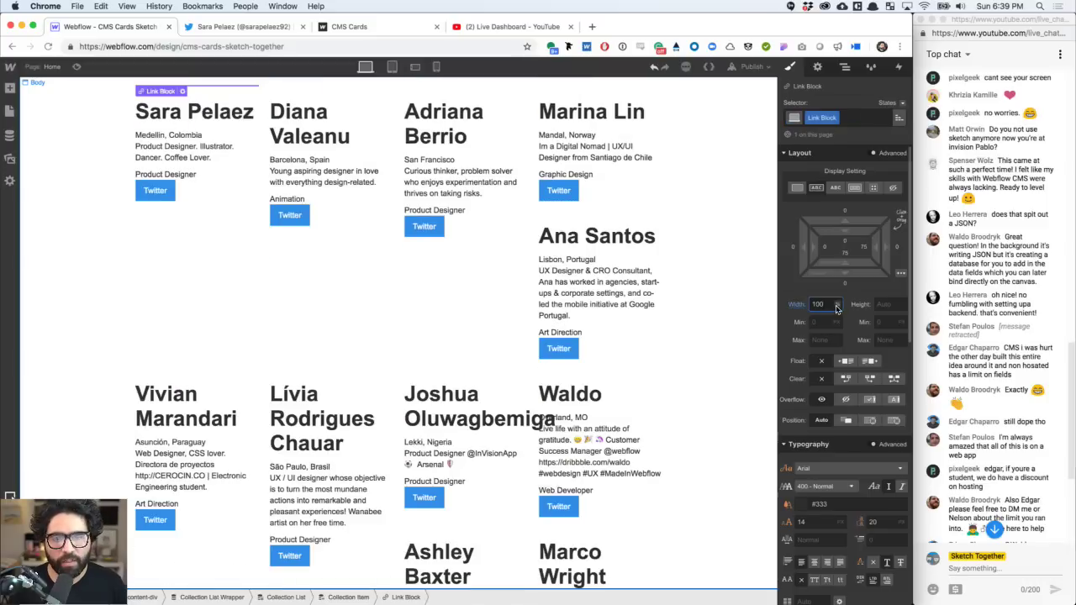
left_click(871, 307)
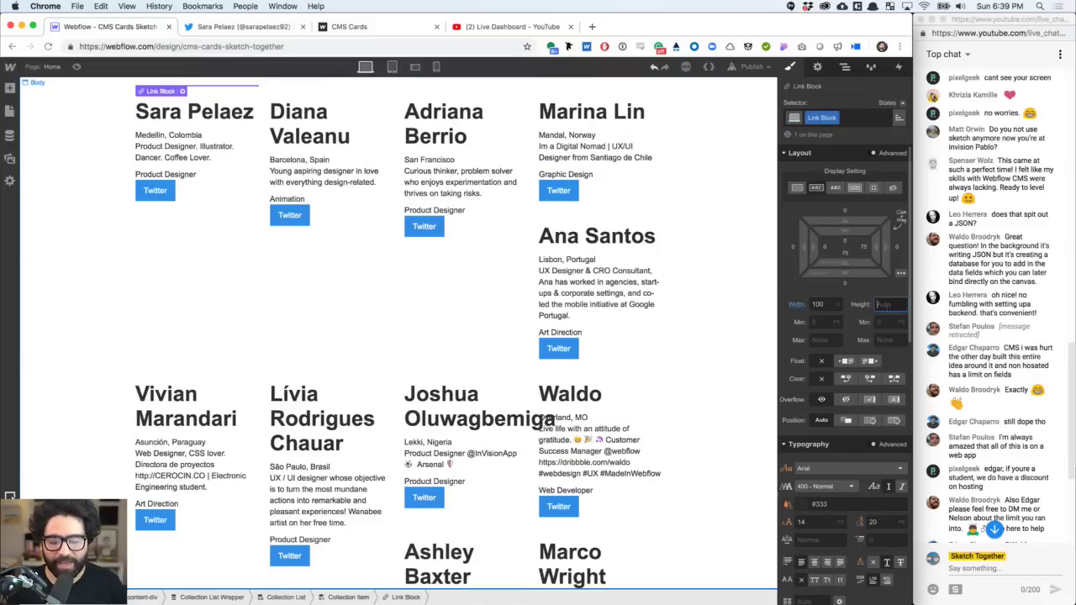
type("220")
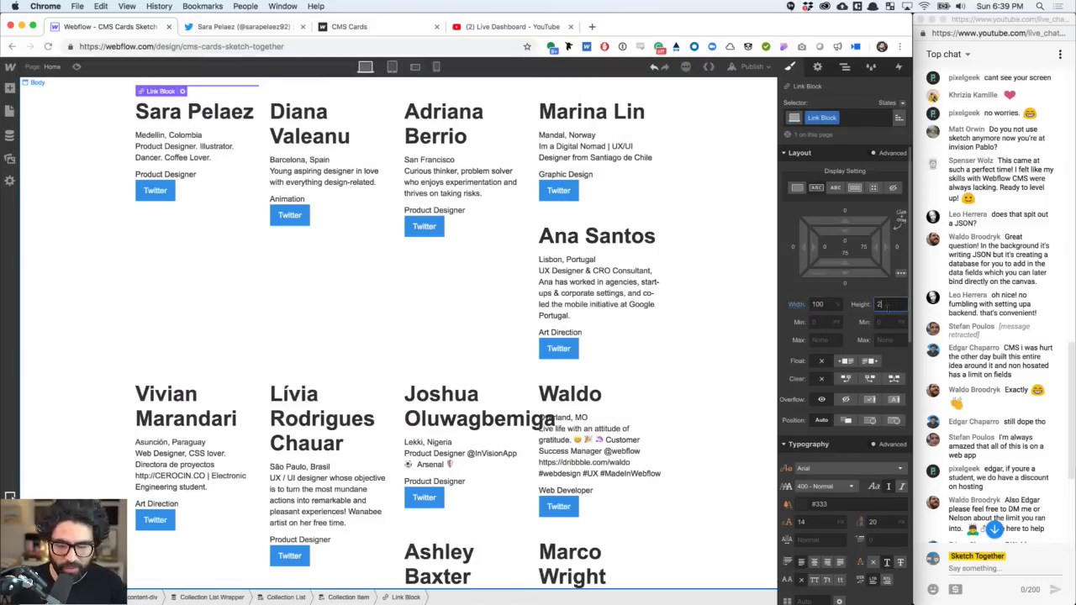
key("Return")
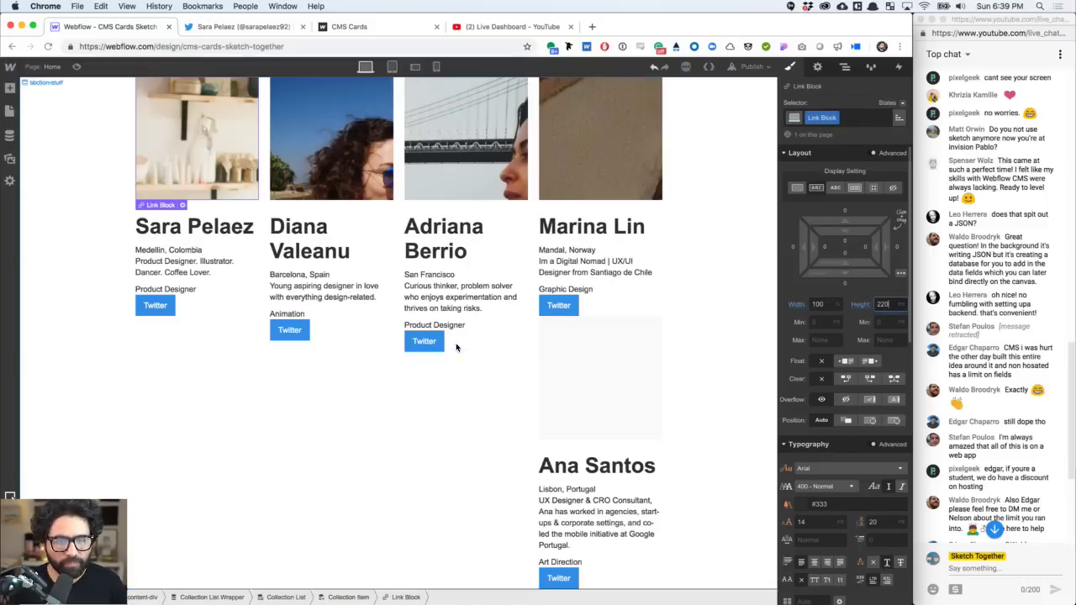
scroll(370, 421, "down", 5)
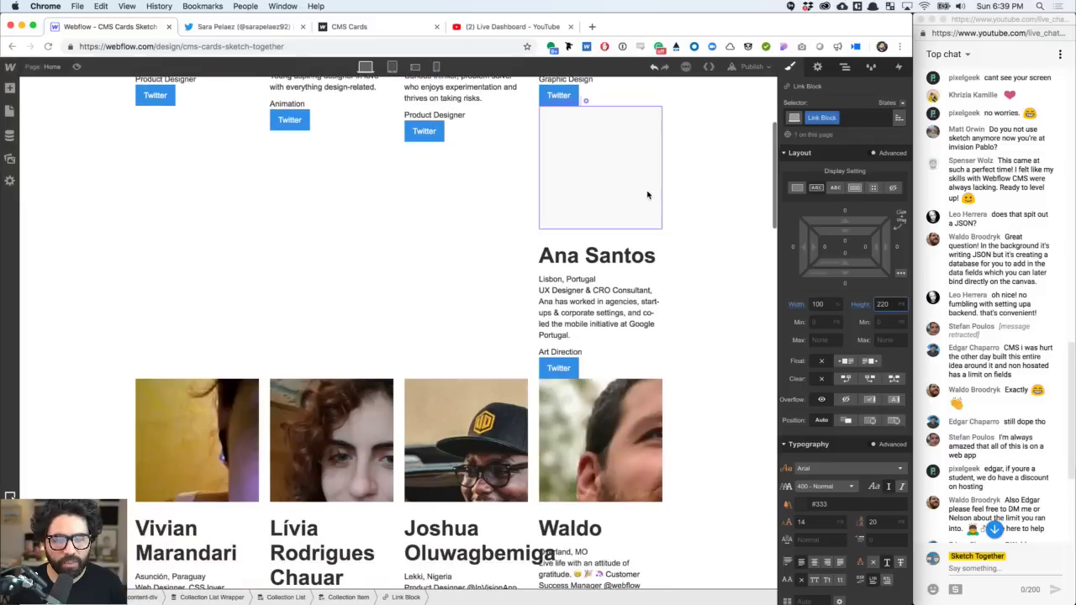
scroll(610, 185, "up", 5)
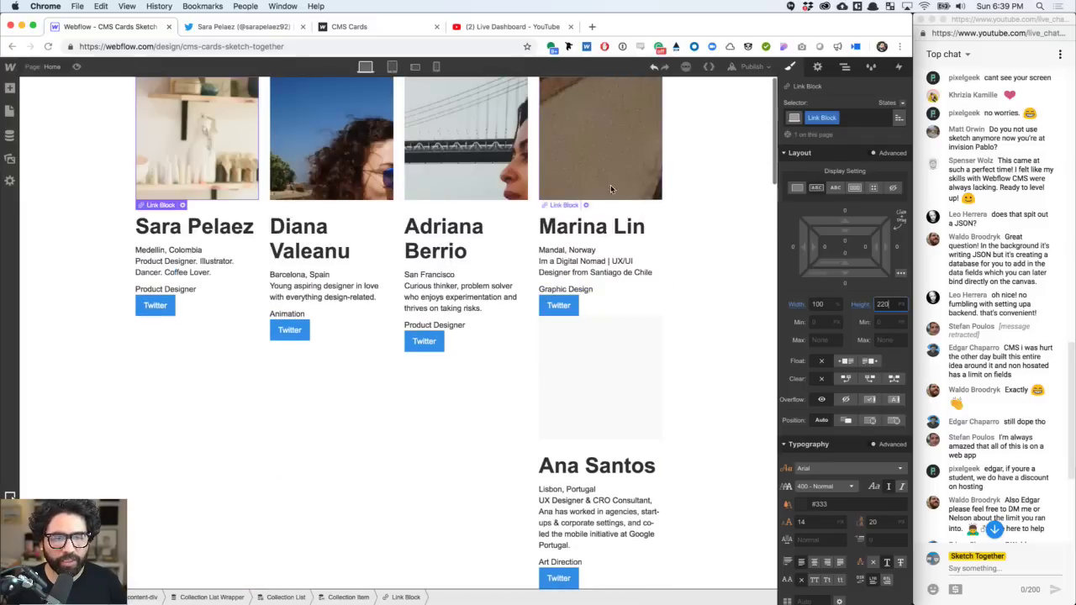
left_click(214, 158)
left_click(845, 67)
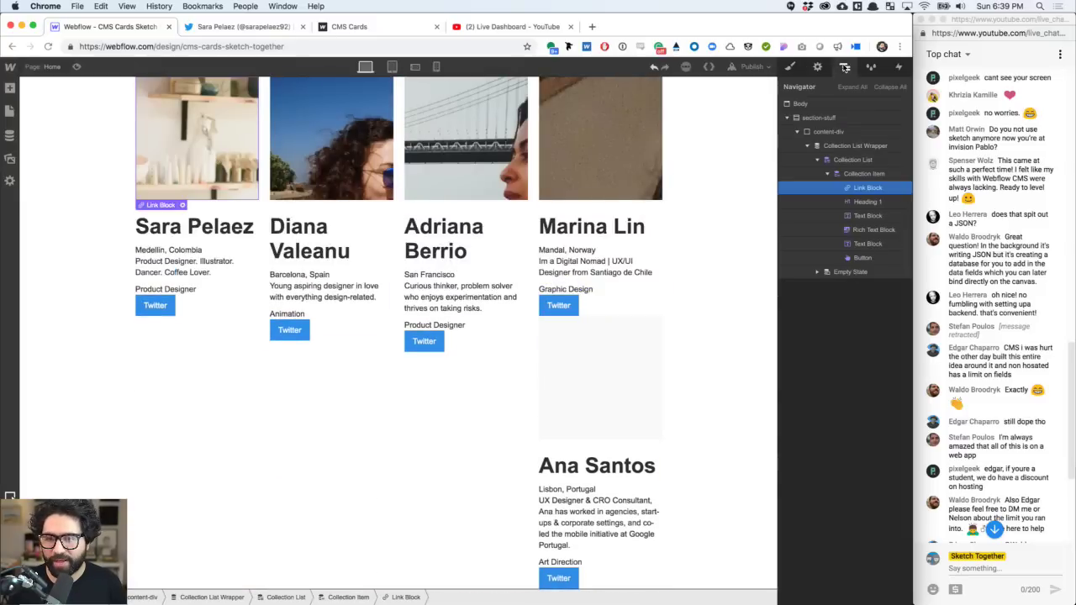
- Change the Collection List Wrapper layout from four columns to Full Width
left_click(856, 161)
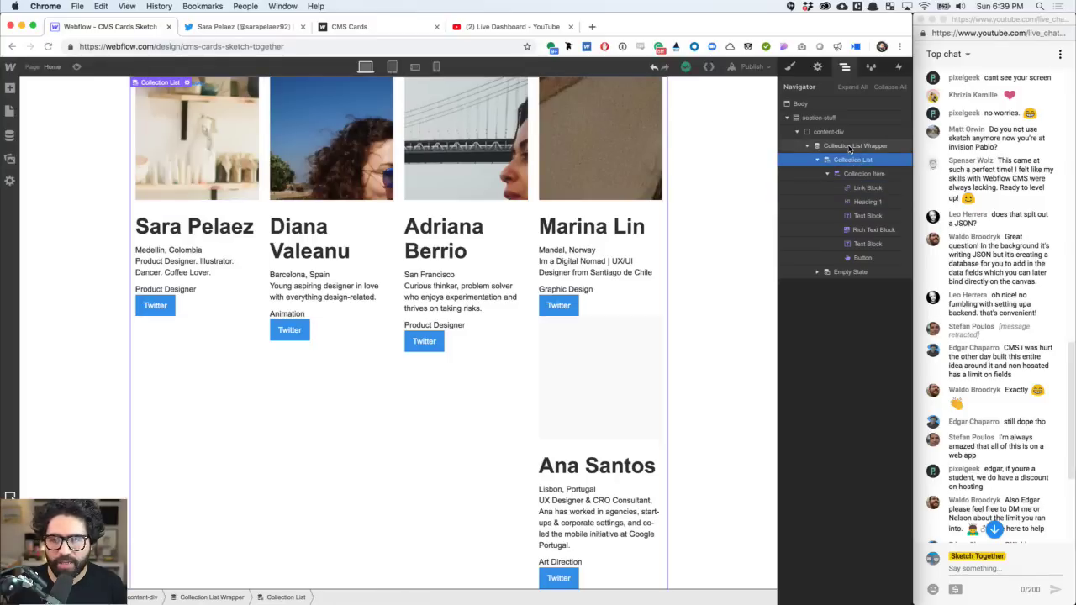
left_click(853, 147)
left_click(817, 66)
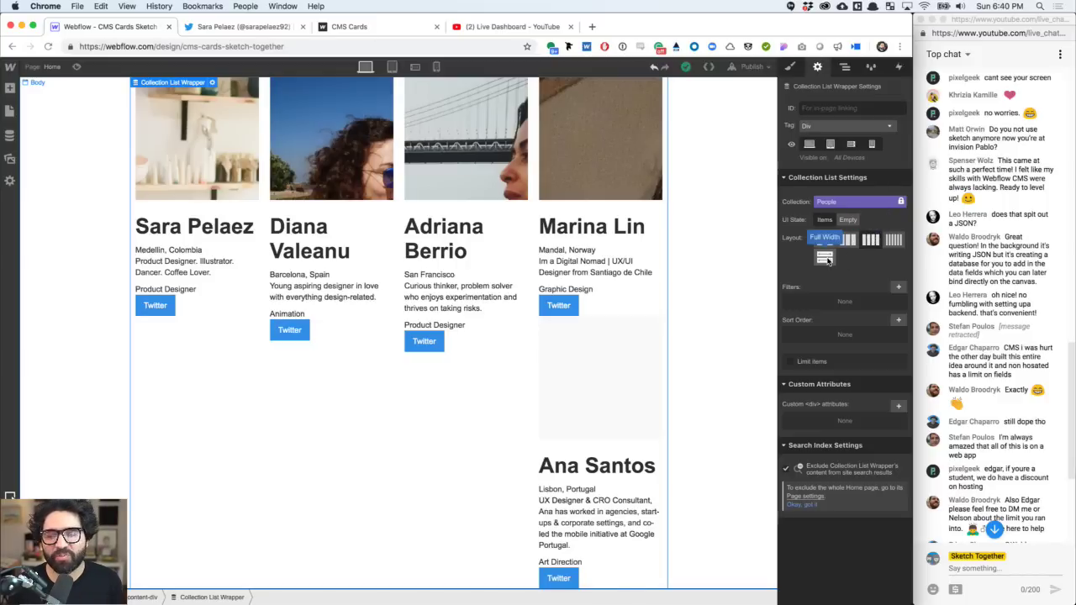
left_click(826, 259)
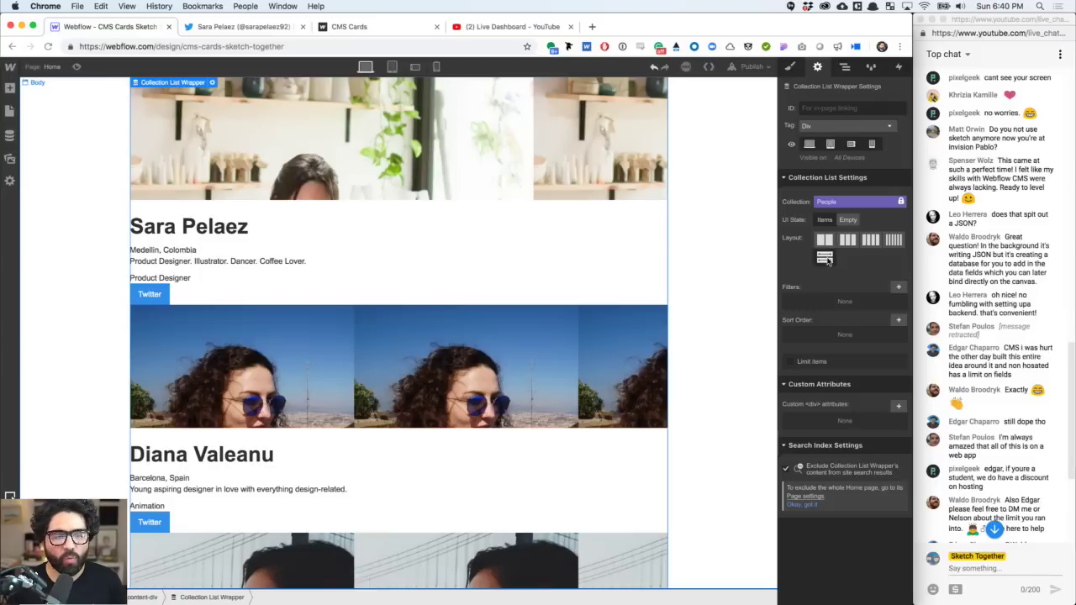
- Set the Collection Item width to 25%
left_click(845, 66)
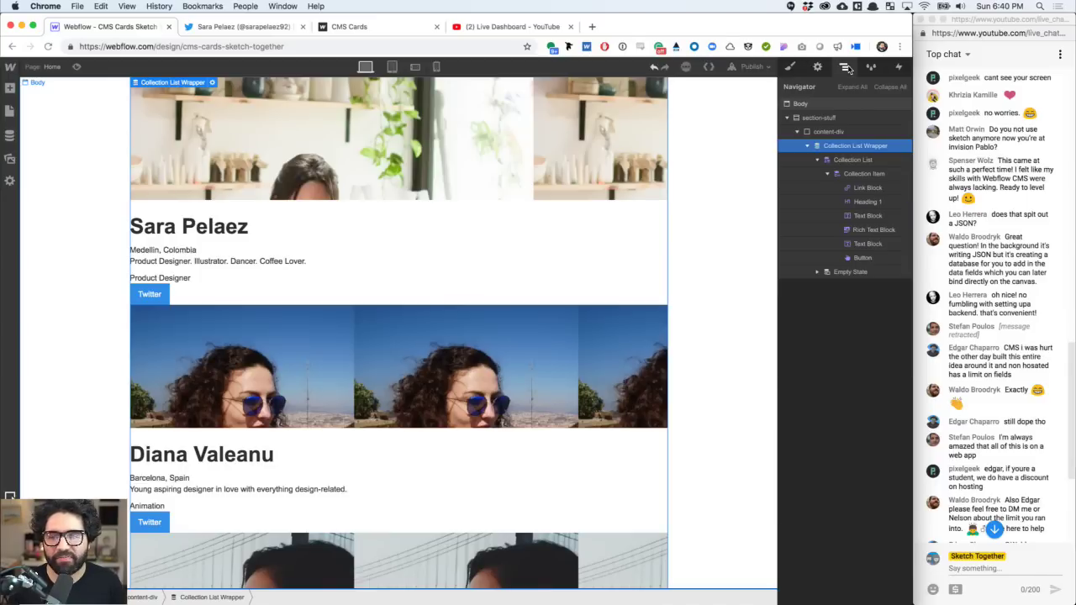
left_click(859, 174)
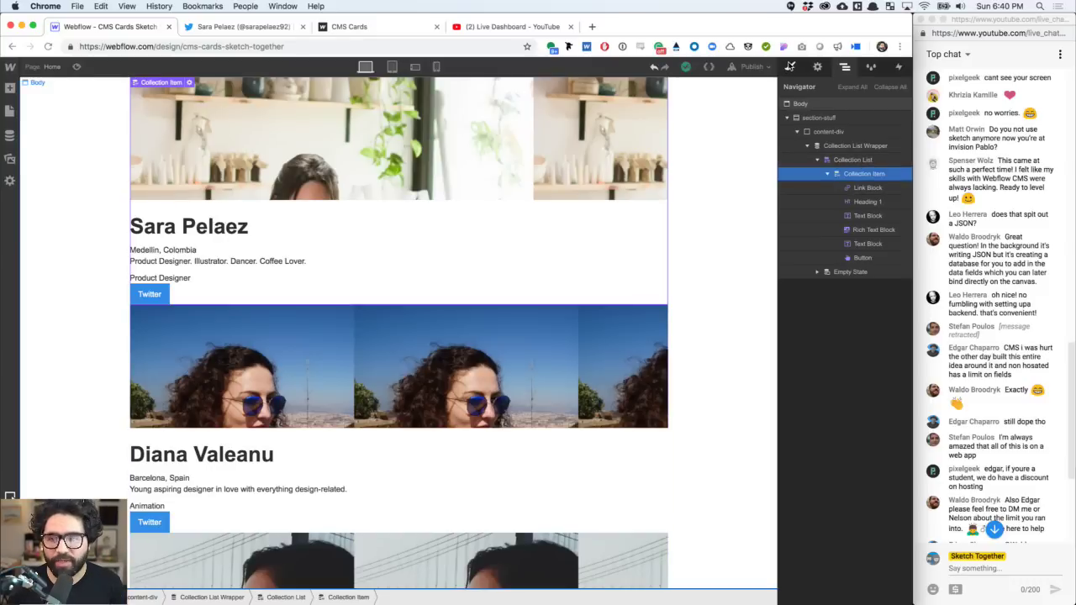
left_click(790, 67)
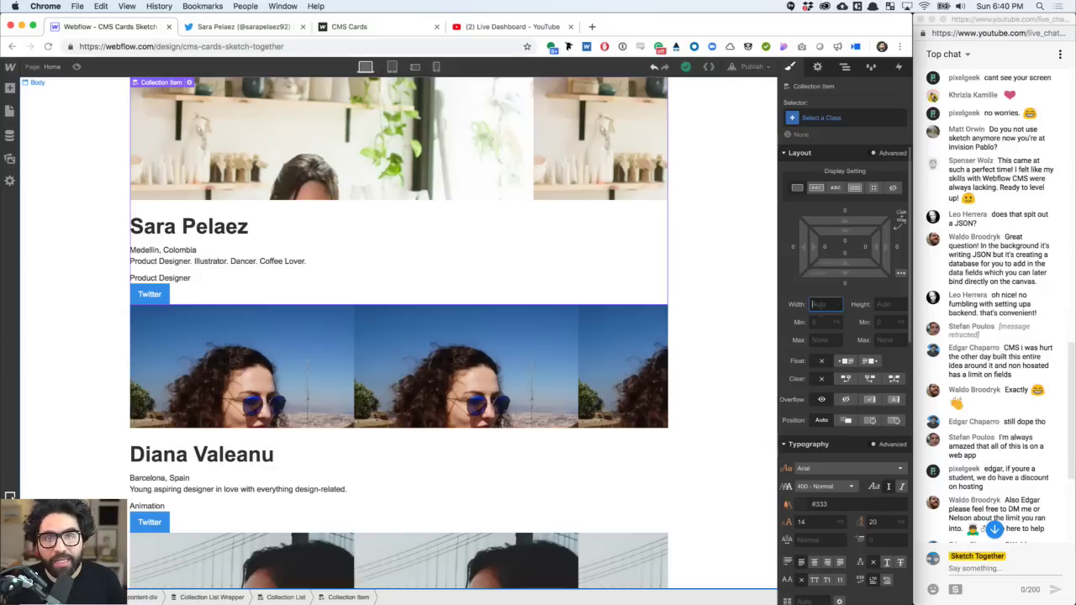
left_click(816, 308)
type("25%")
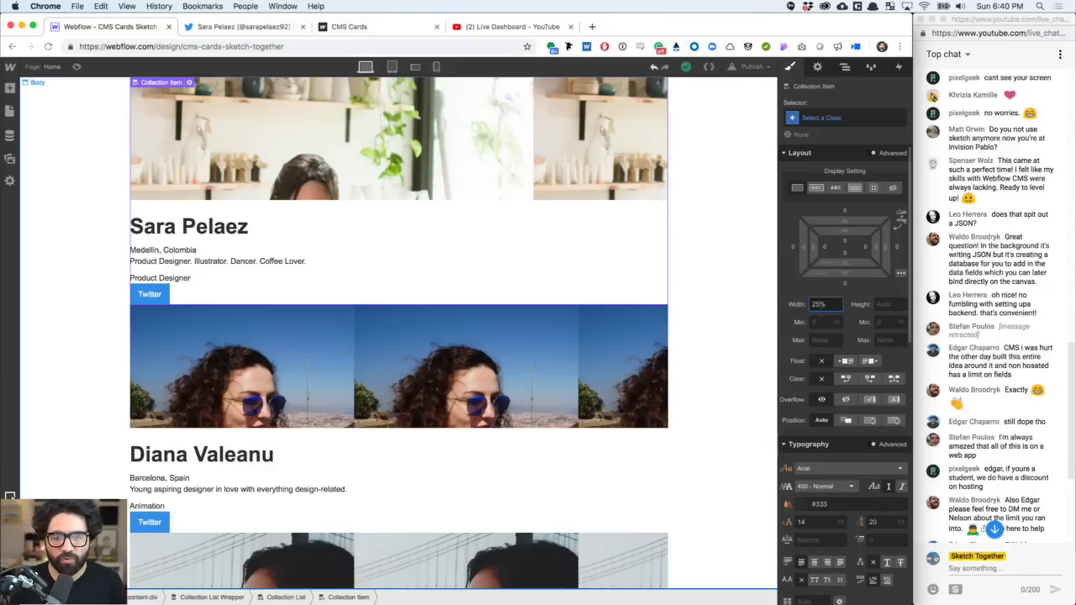
key("Return")
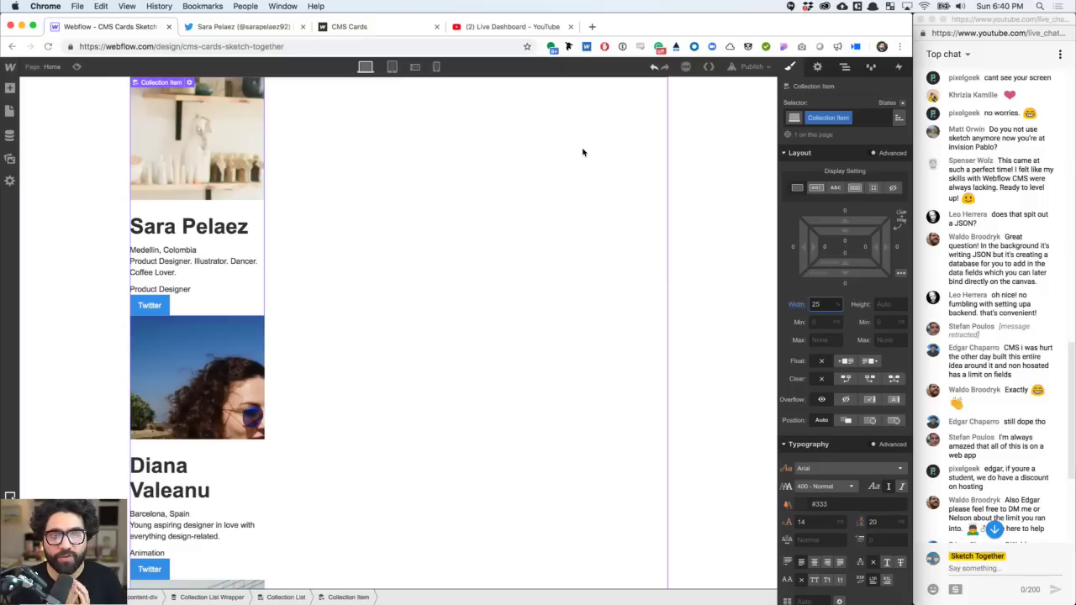
left_click(846, 67)
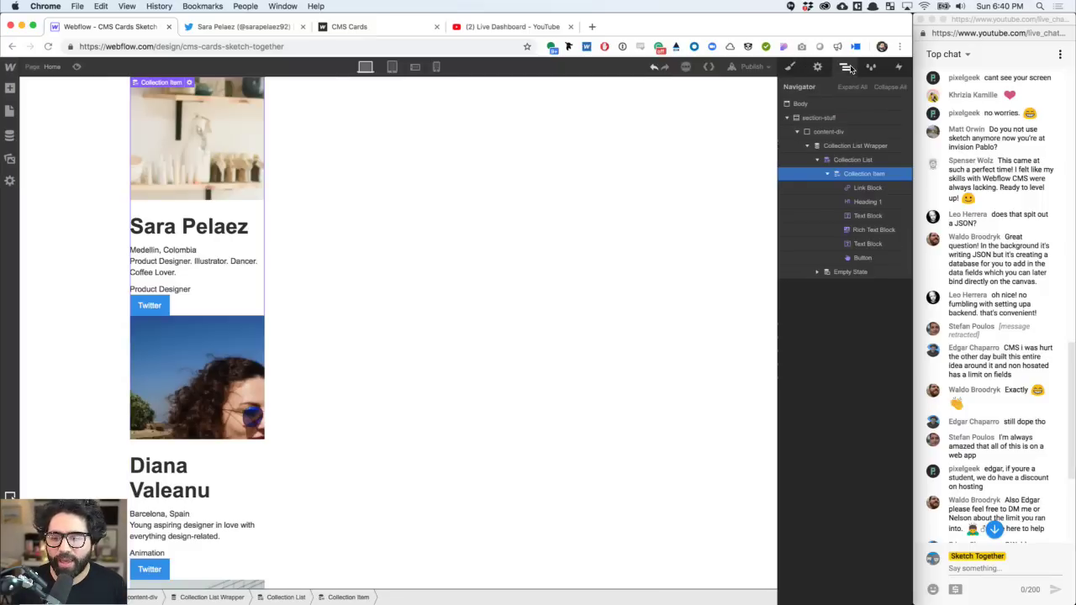
- Give the Collection List a horizontal flex layout with Wrap Children enabled
left_click(858, 146)
left_click(869, 158)
key("s")
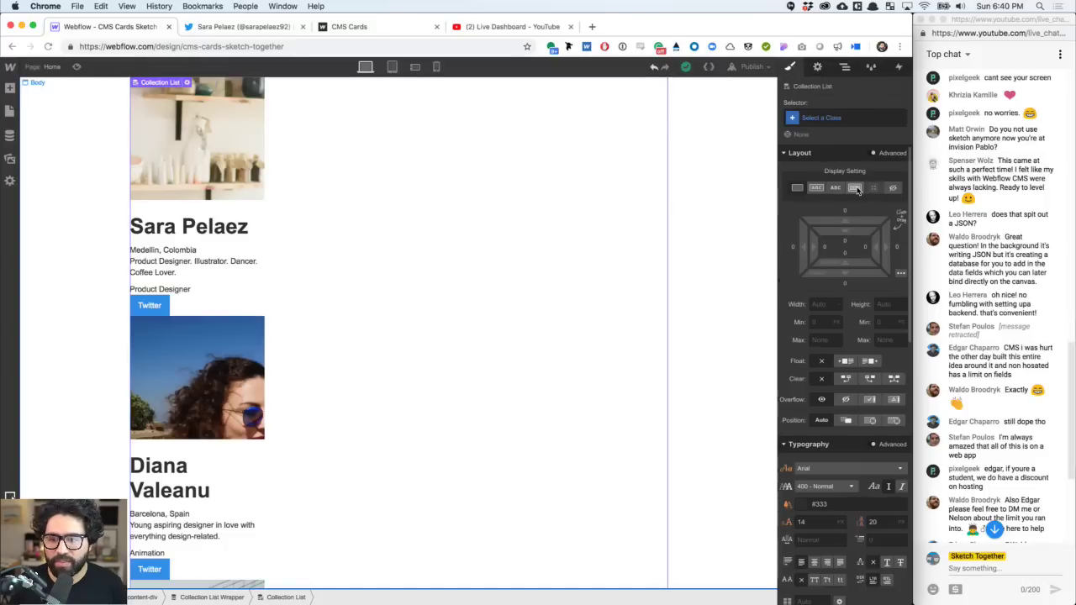
left_click(855, 187)
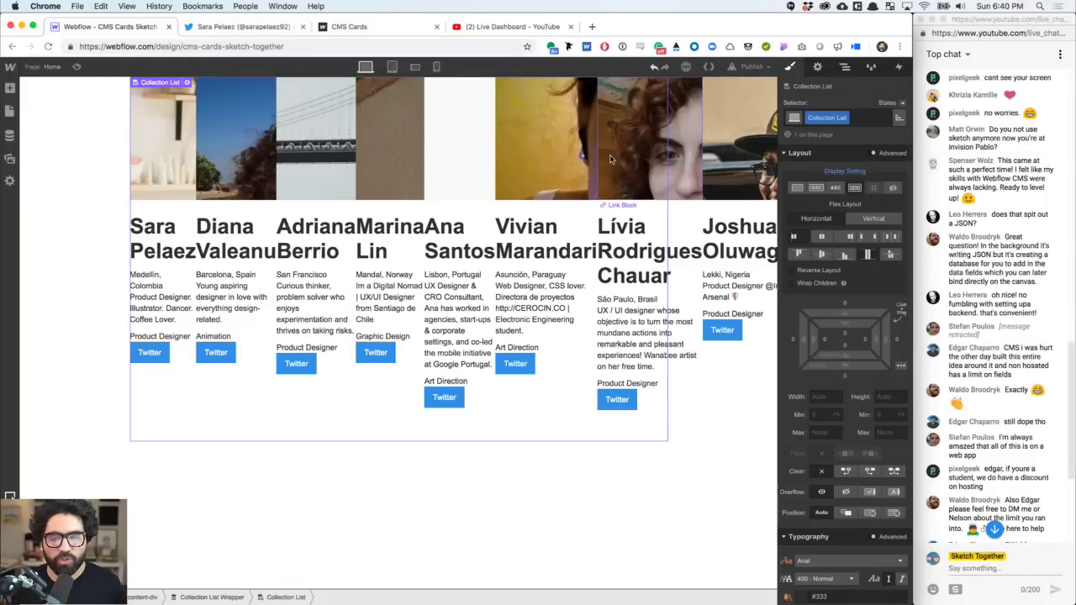
left_click(814, 285)
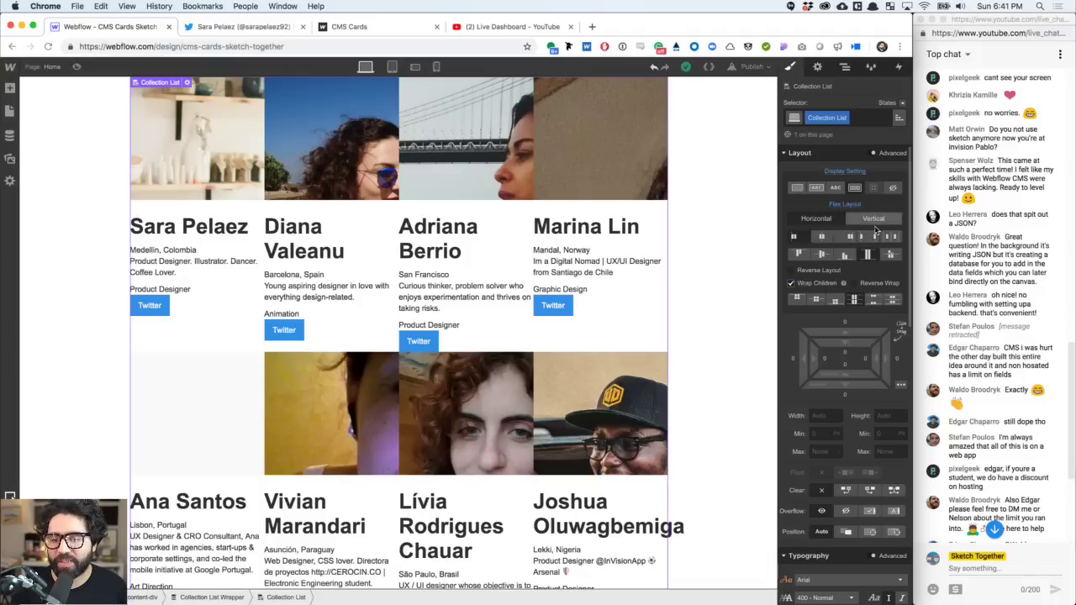
left_click(845, 67)
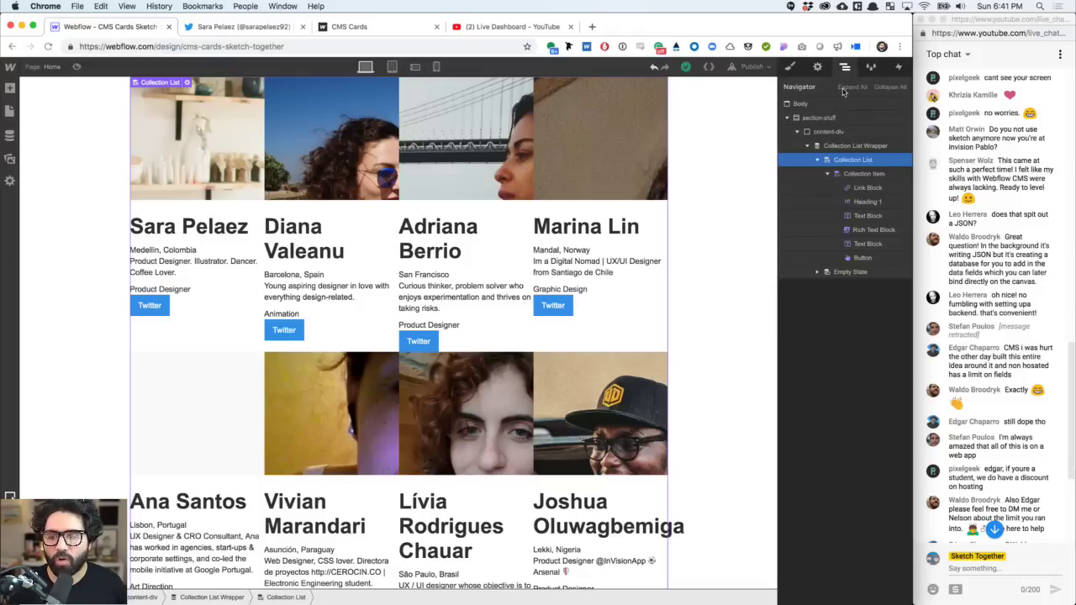
- Reduce the Collection Item width to 24% and space the card columns evenly across each row
left_click(872, 174)
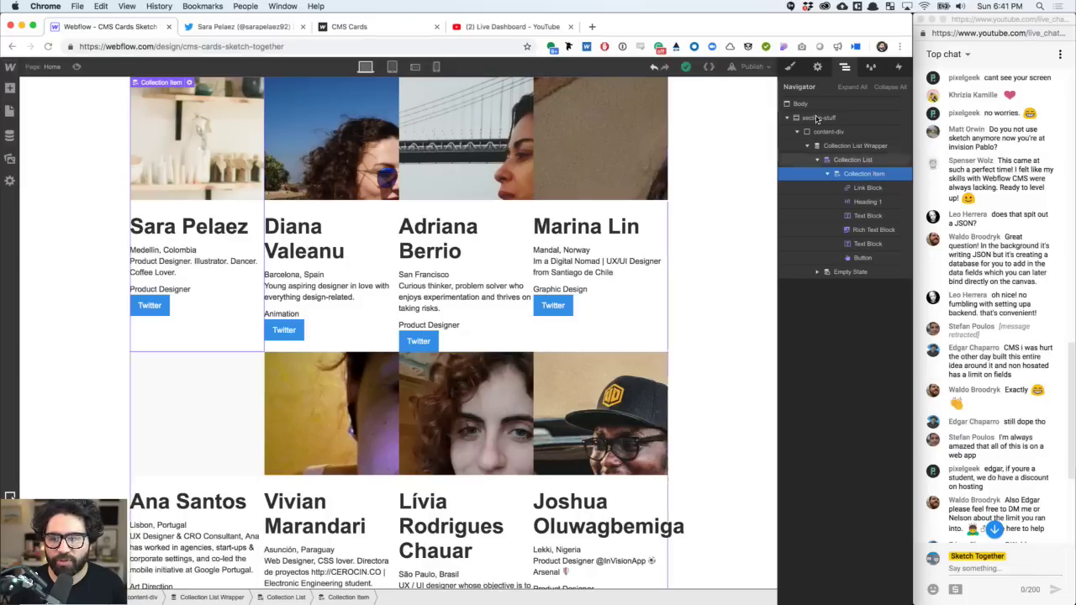
left_click(790, 67)
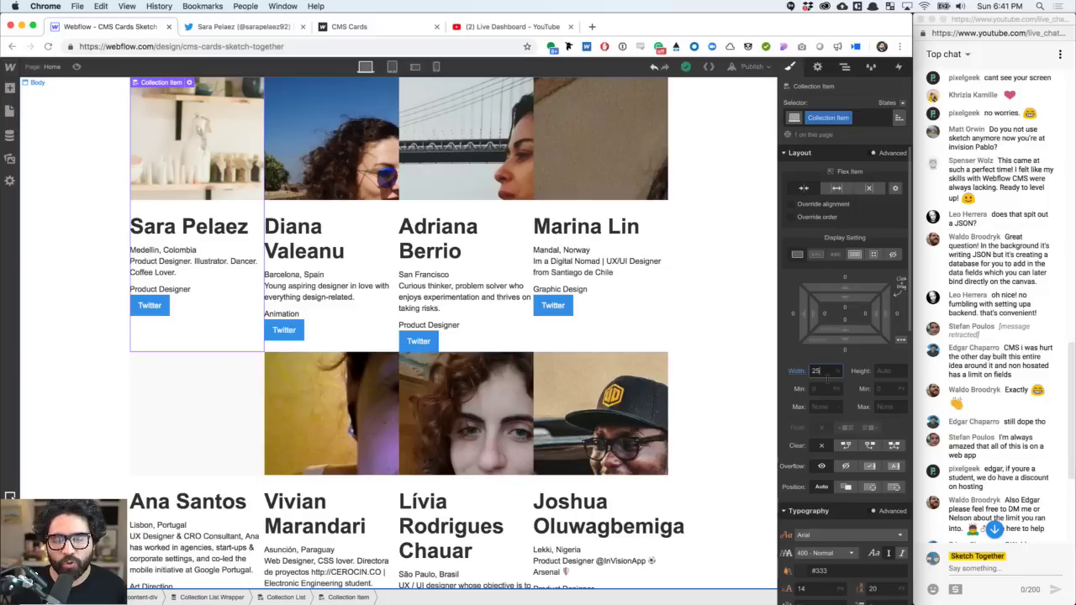
key("Down")
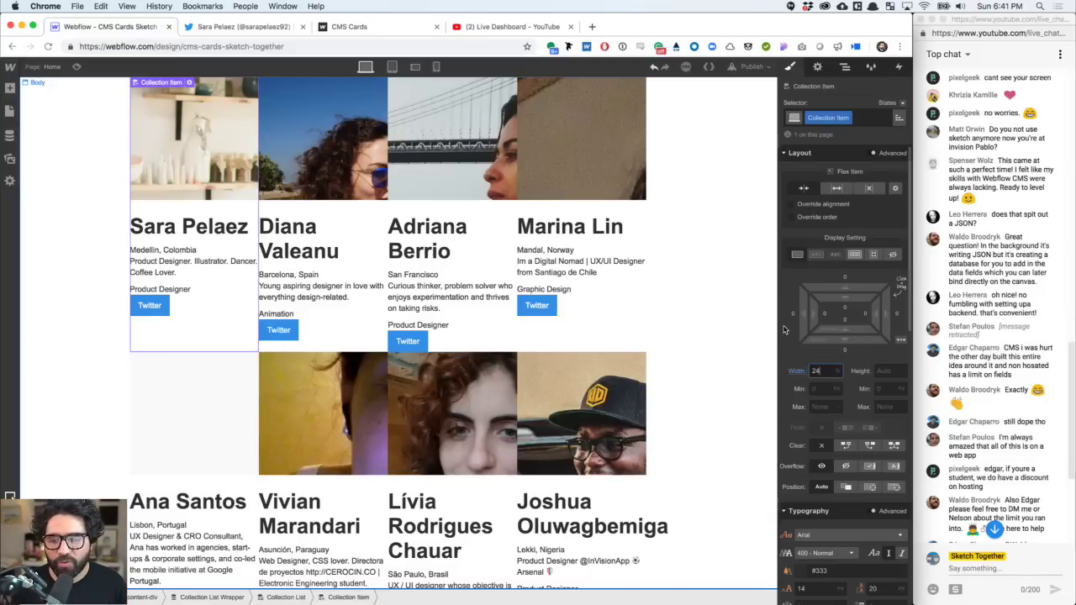
left_click(193, 339)
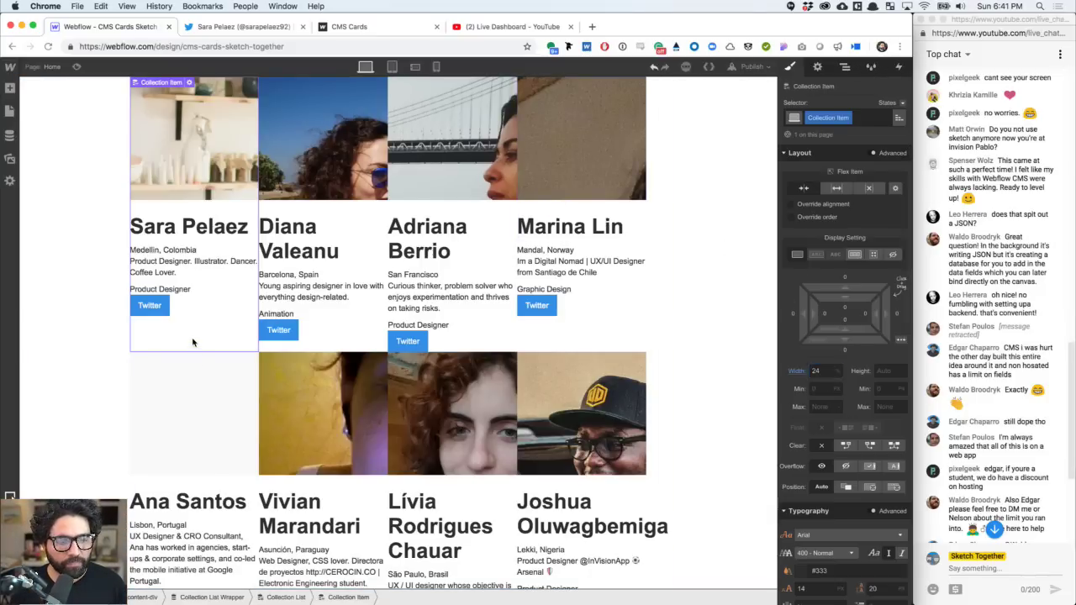
key("Up")
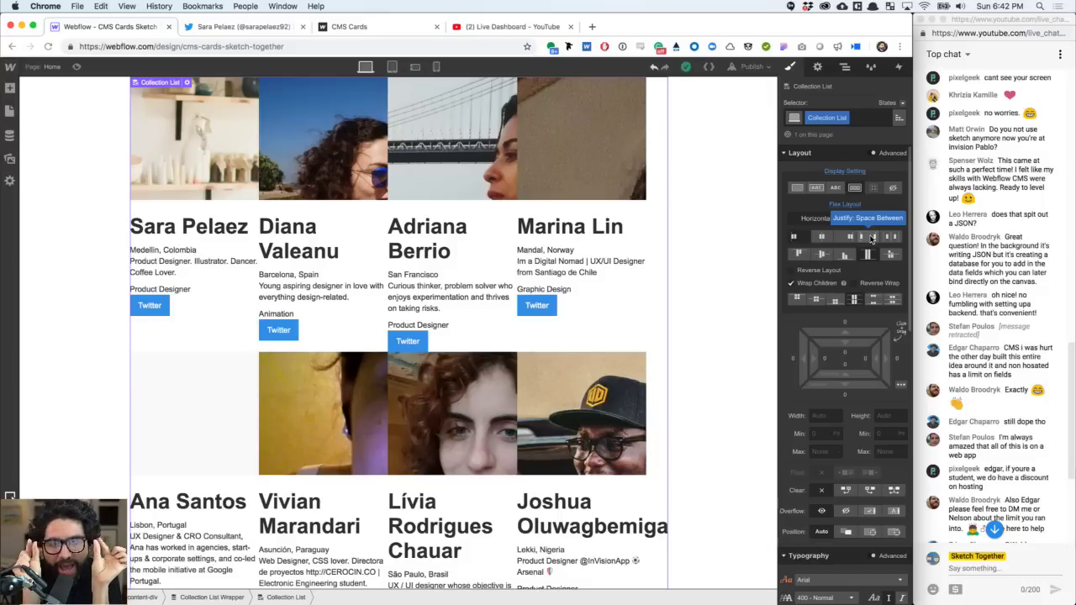
left_click(872, 238)
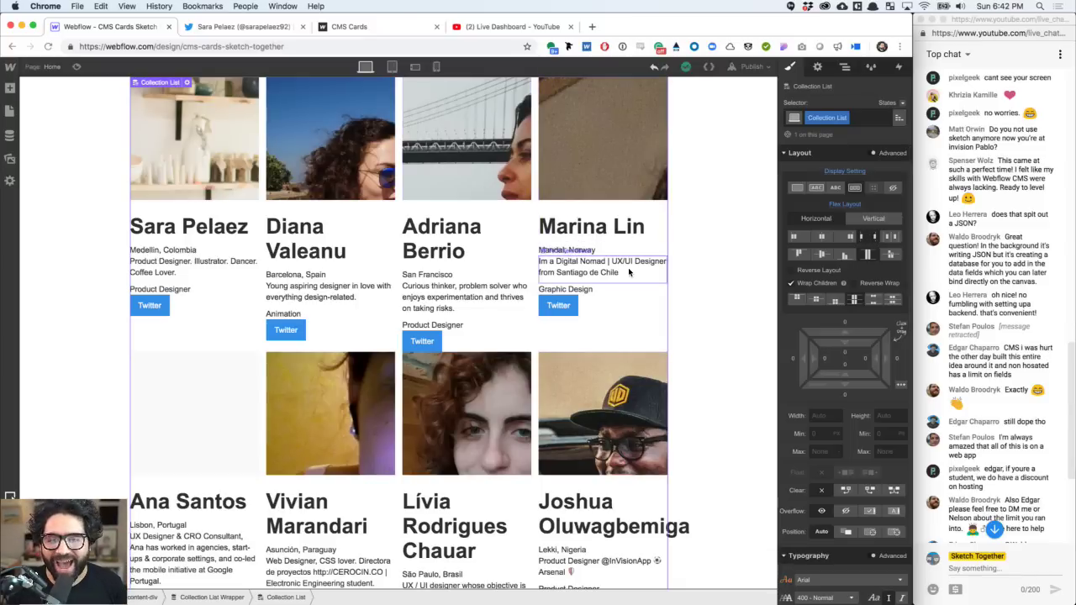
left_click(633, 341)
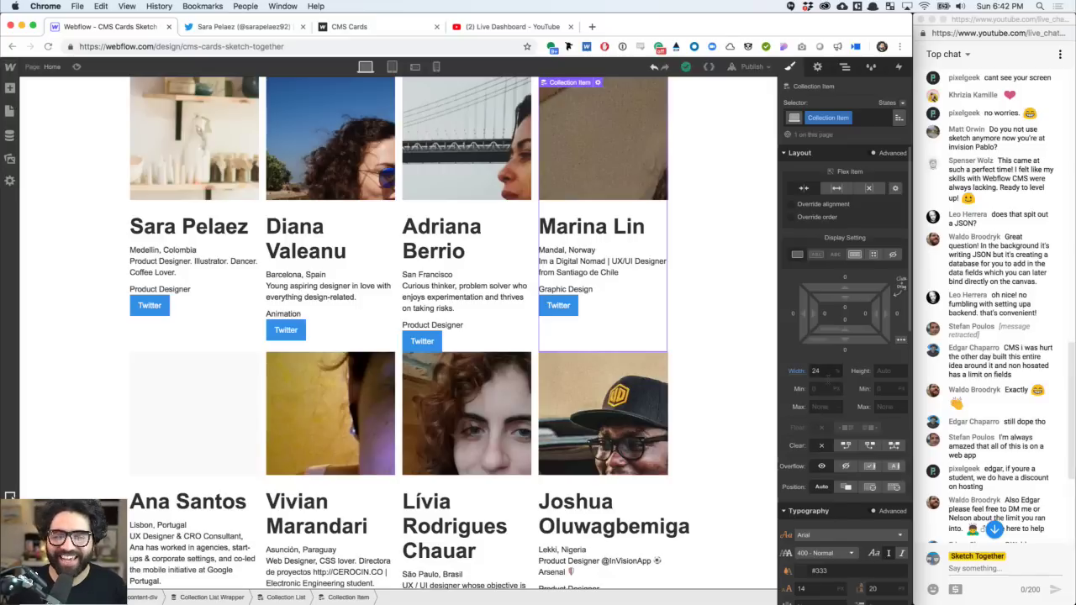
- Set the Collection Item to Display Flex, direction Vertical, with align items Start
left_click(846, 68)
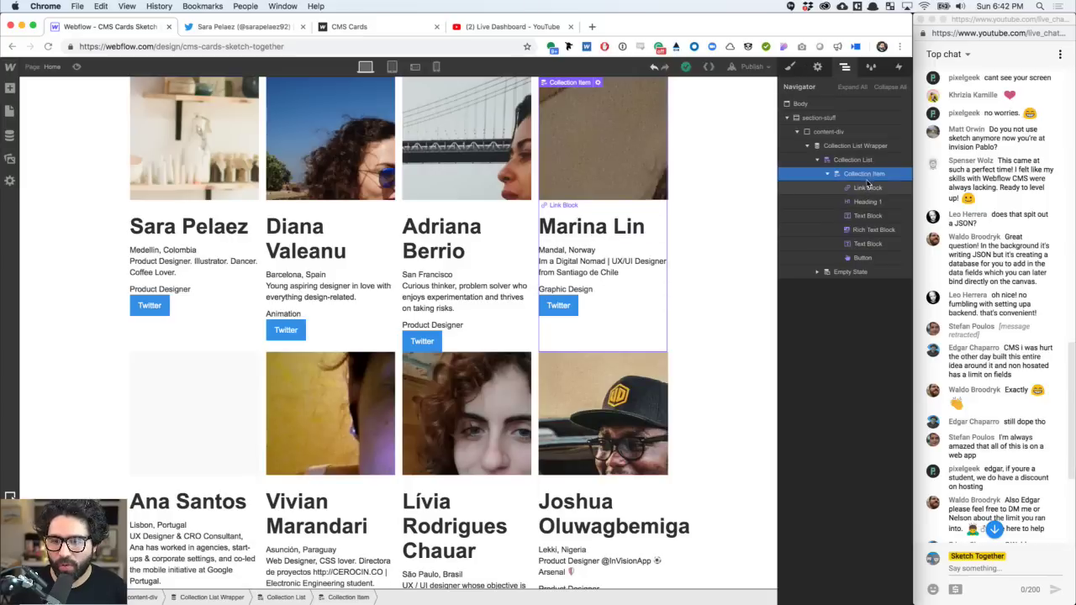
left_click(790, 67)
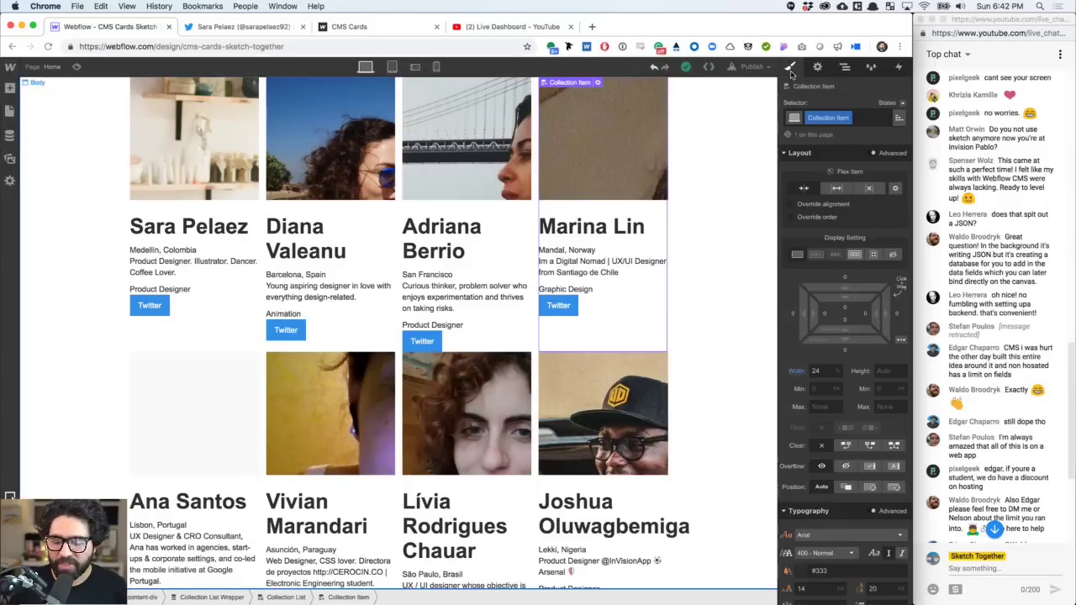
left_click(854, 254)
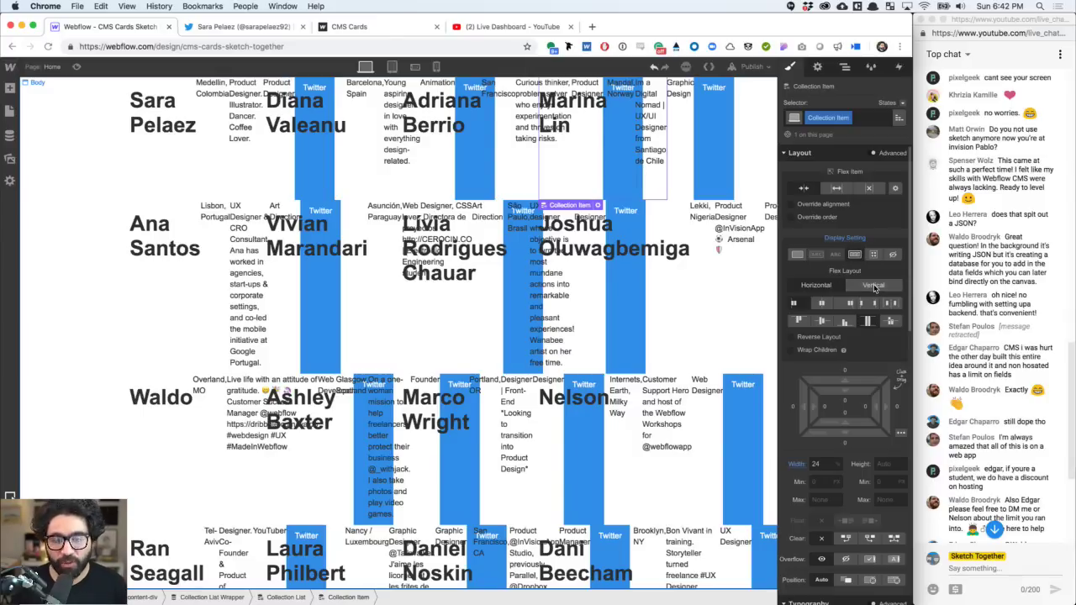
left_click(874, 287)
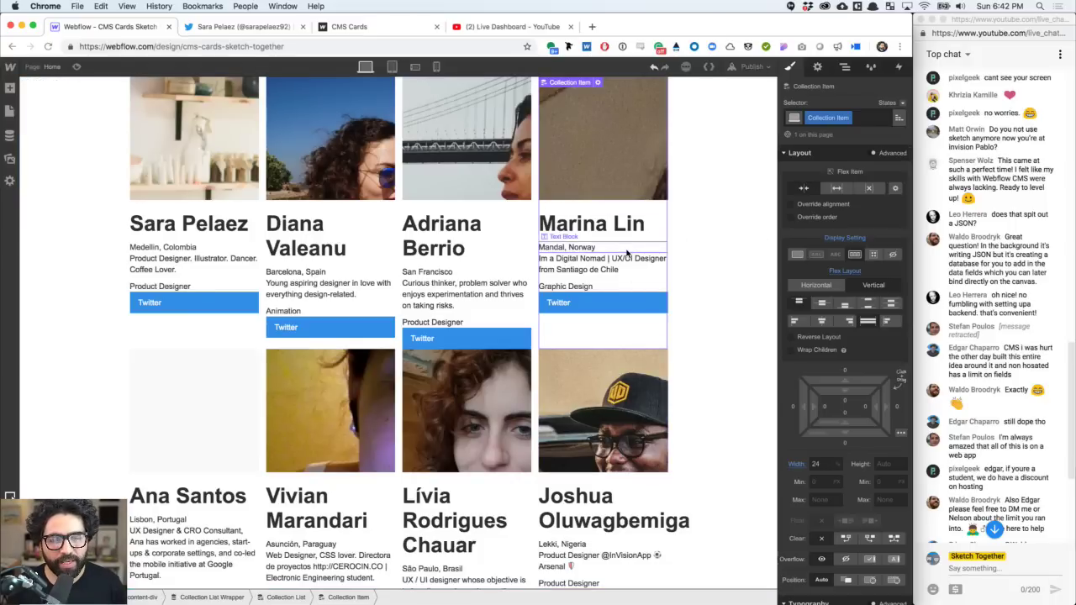
left_click(794, 321)
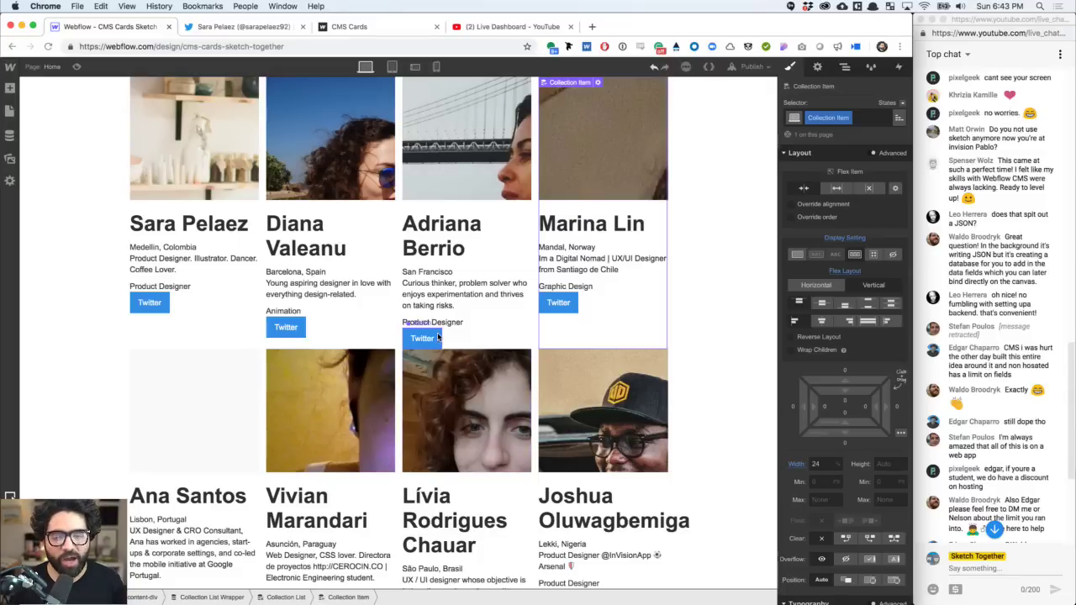
- Set the Twitter button's top margin to Auto so it sits at the card bottom
left_click(437, 336)
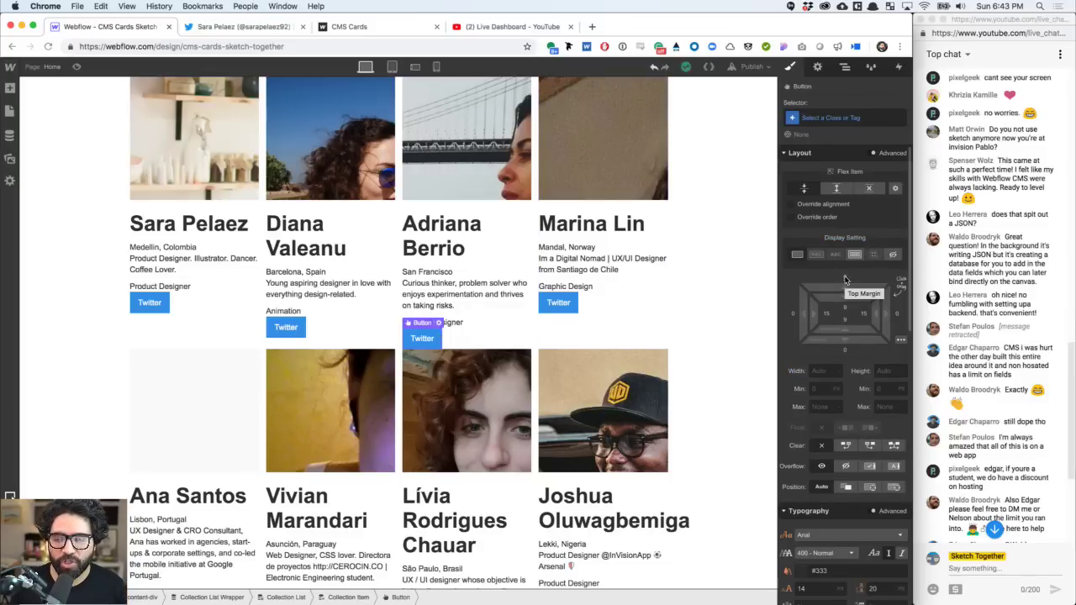
left_click(846, 280)
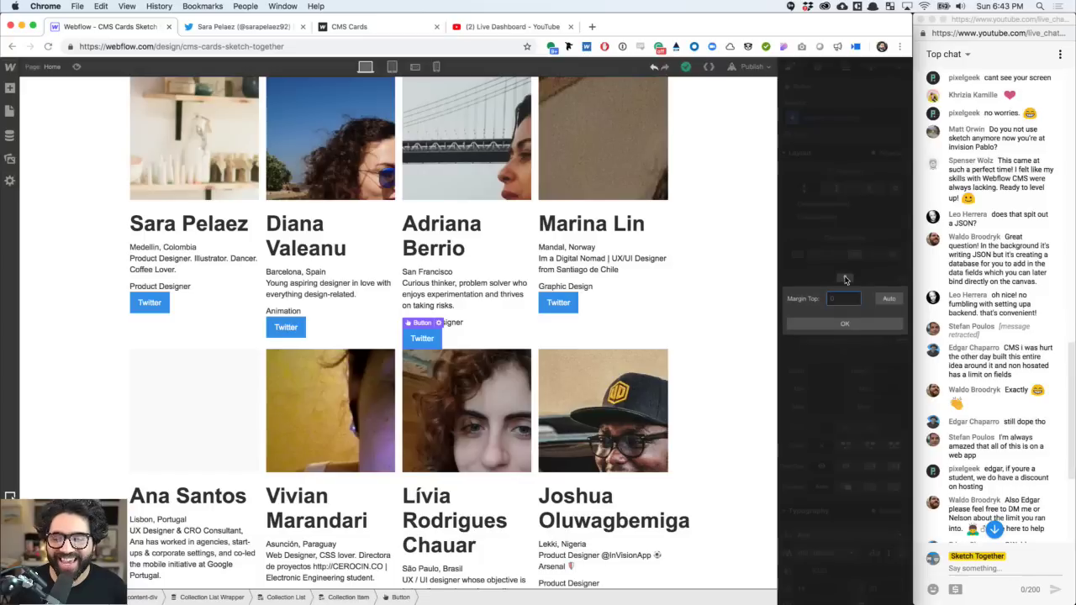
left_click(890, 299)
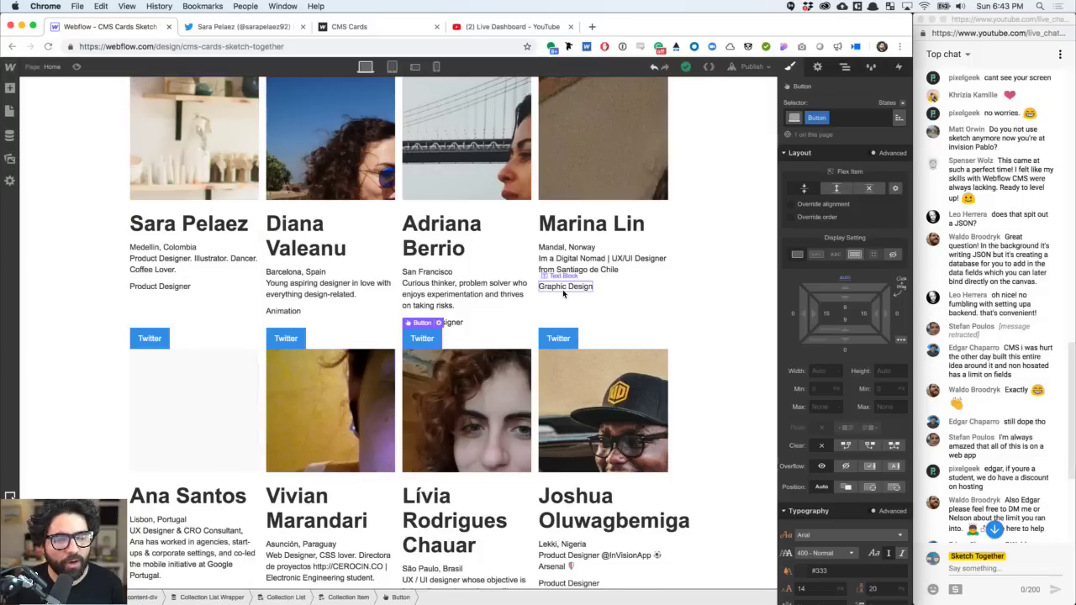
left_click(451, 233)
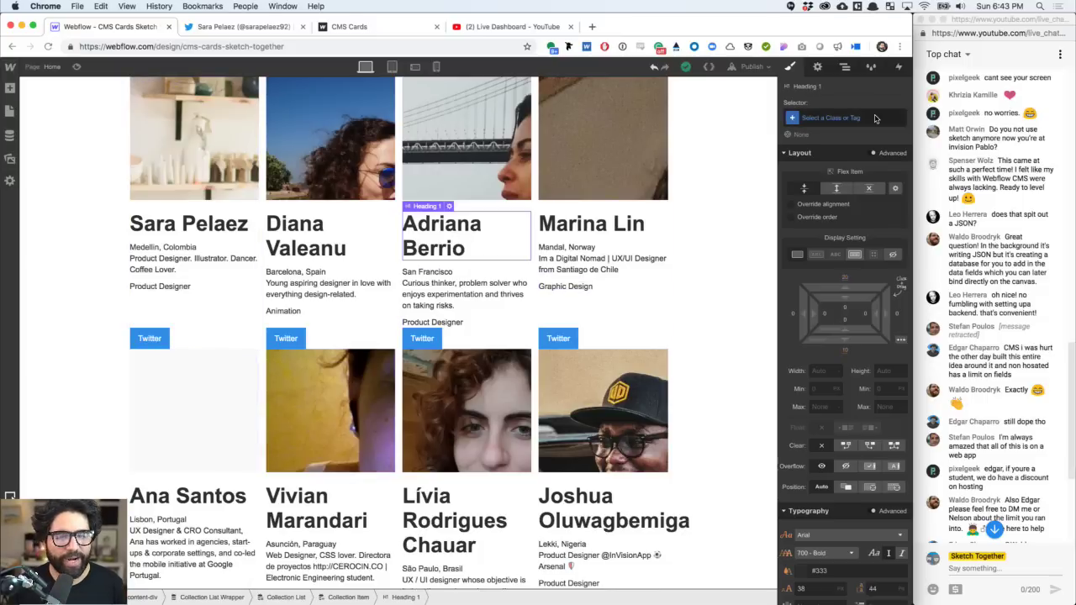
scroll(832, 403, "down", 5)
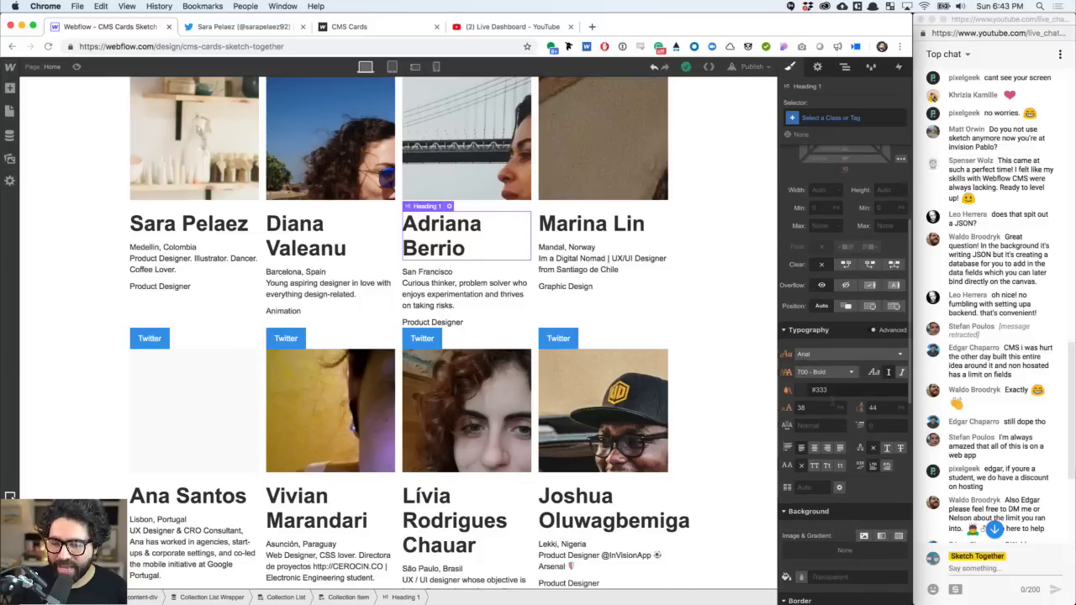
left_click(815, 407)
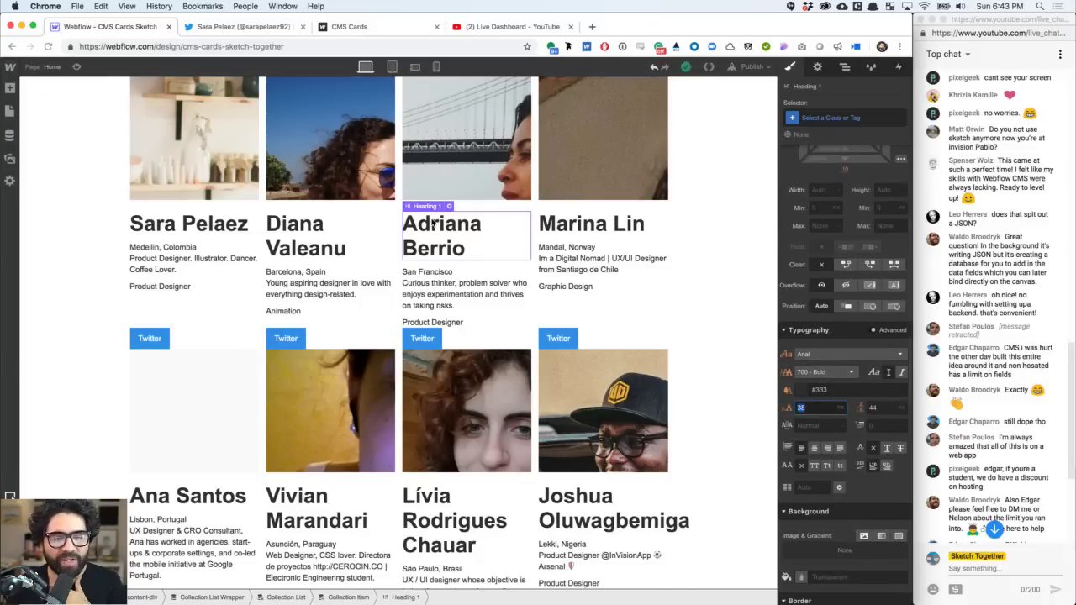
left_click(448, 228)
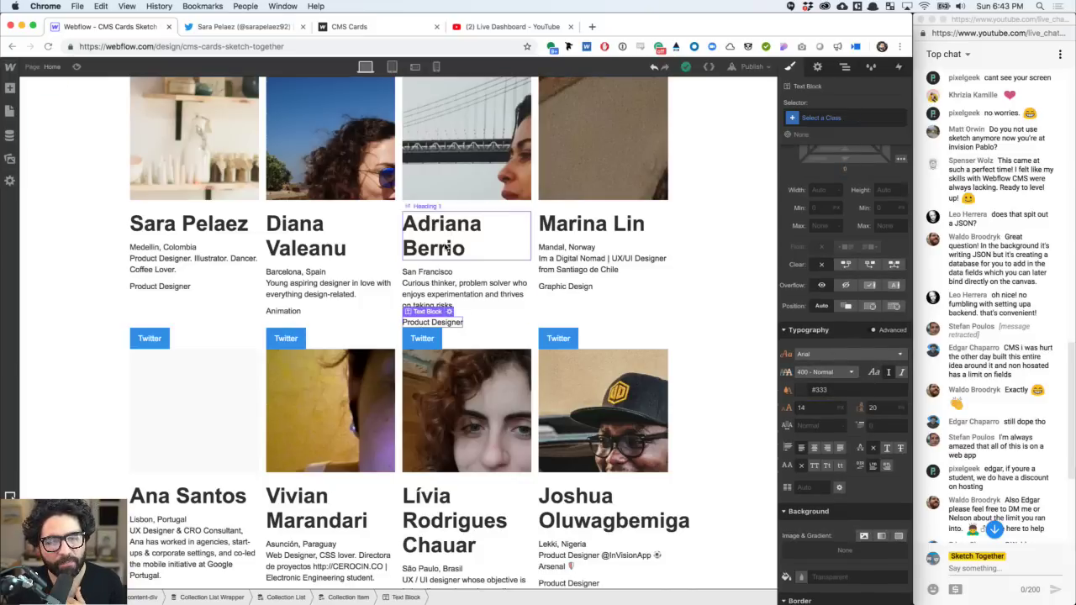
left_click(451, 207)
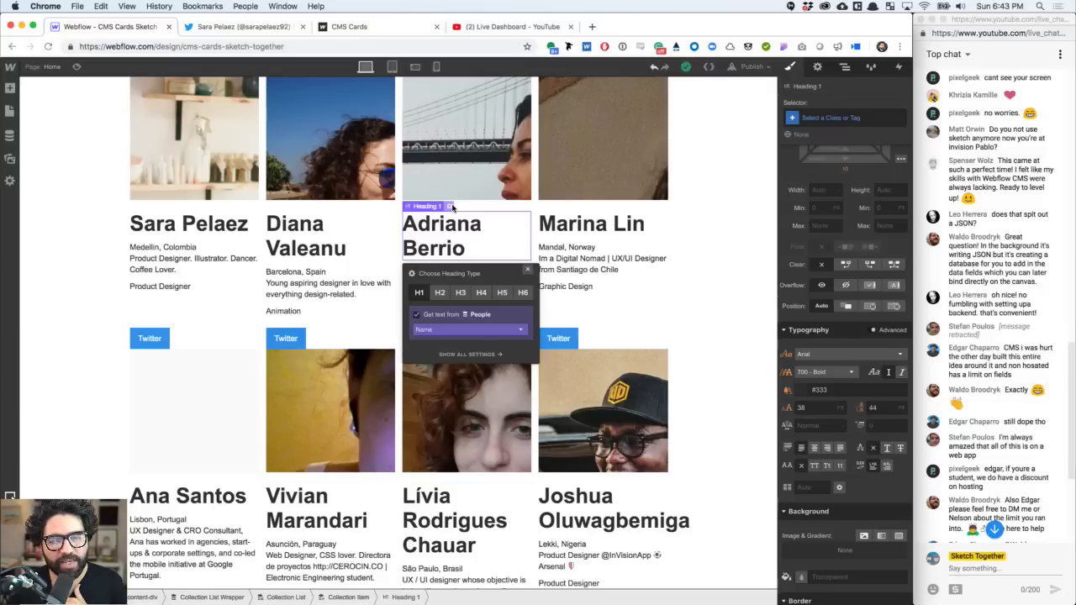
left_click(440, 293)
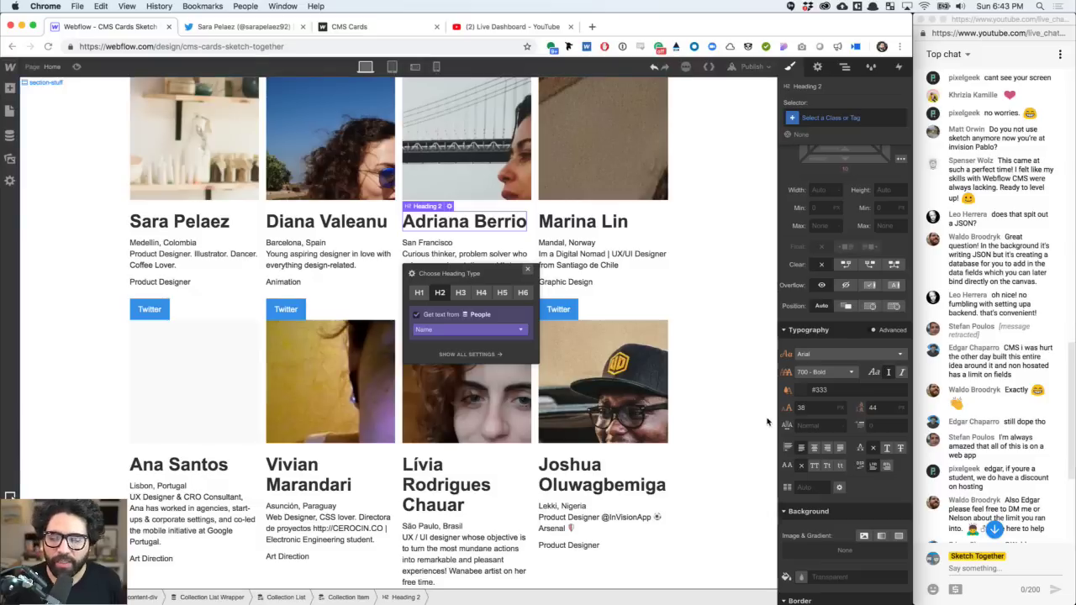
- Give the H2 name heading a 24 px font size and 28 px line height
left_click(812, 409)
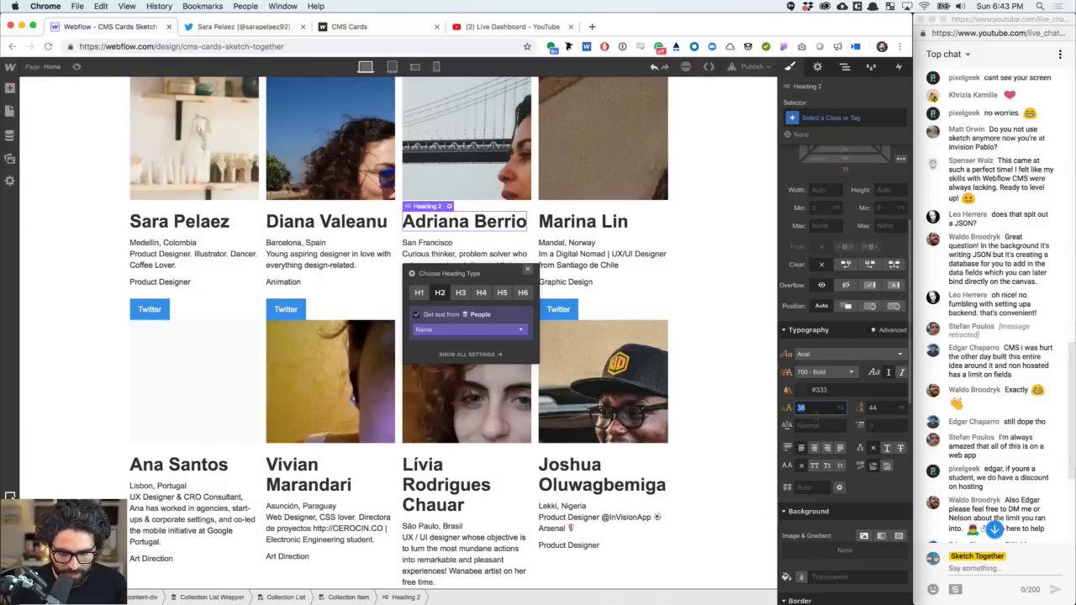
type("28")
key("Return")
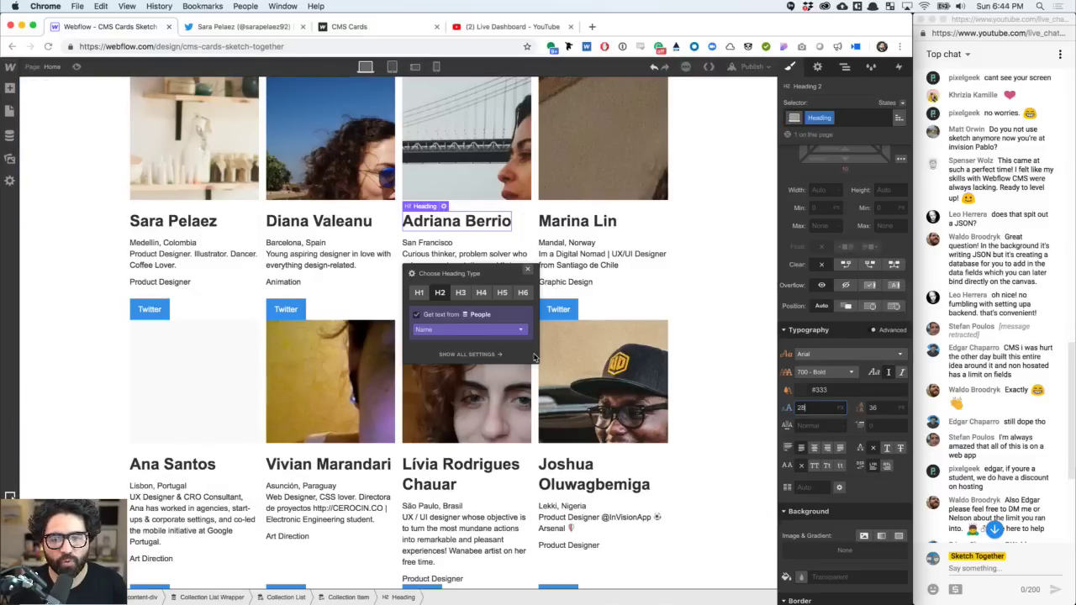
key("Down")
key("Down")
key("Down")
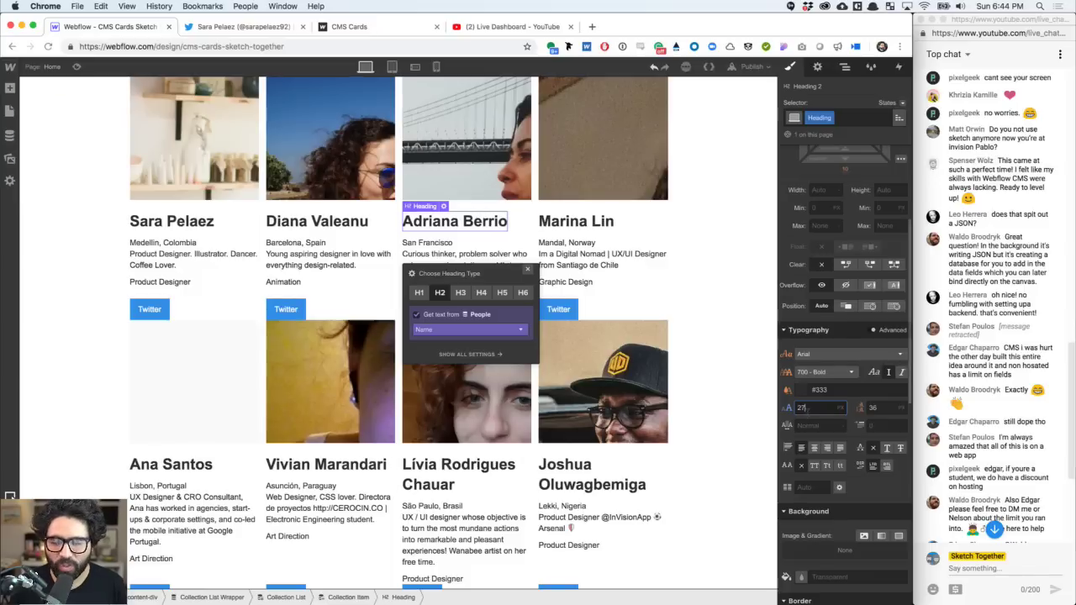
key("Down")
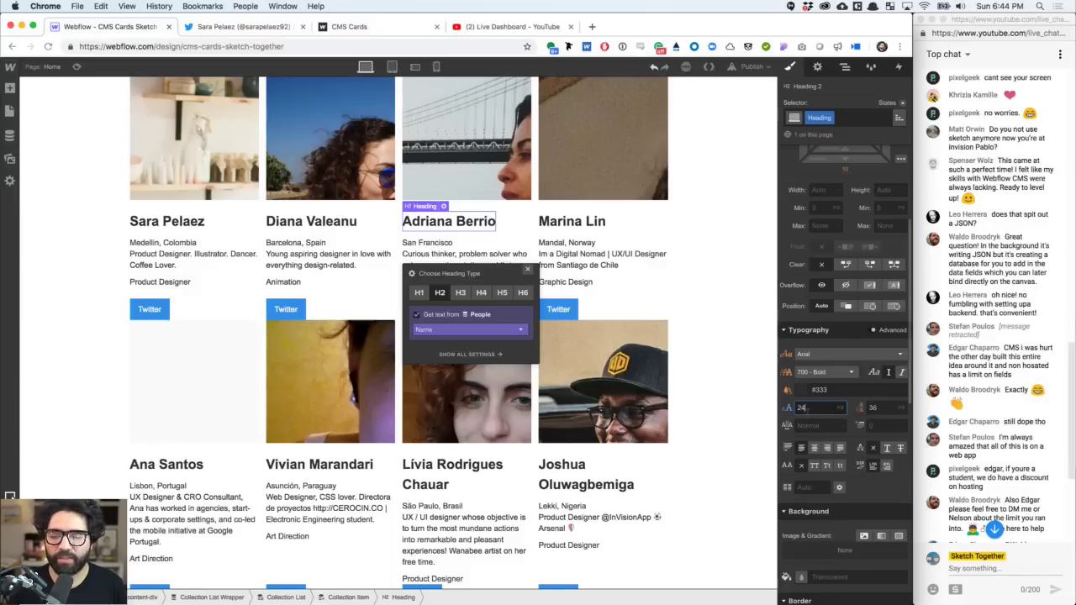
left_click(878, 408)
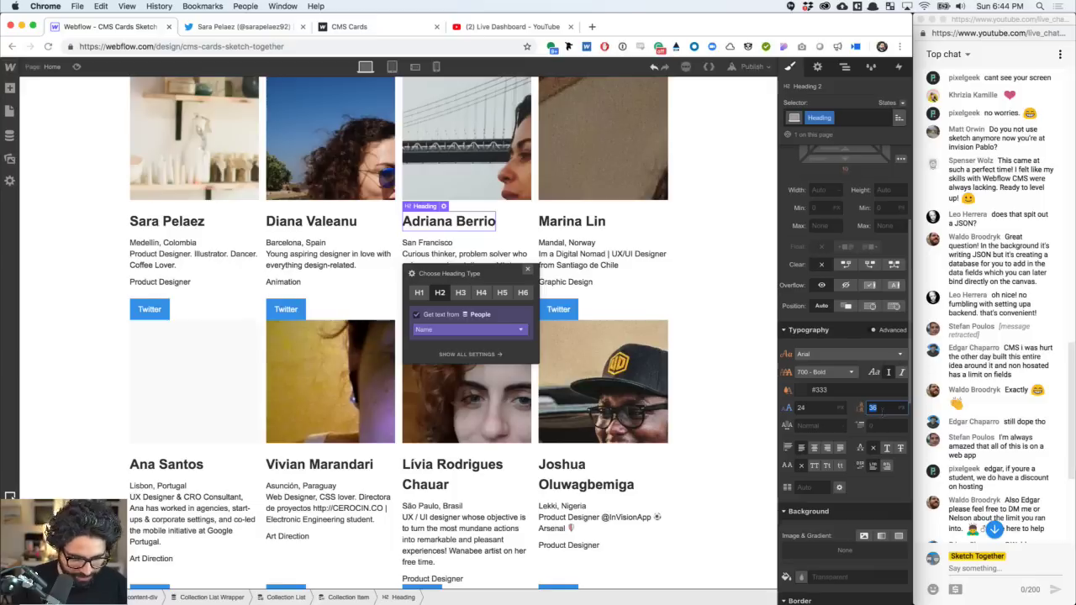
type("28")
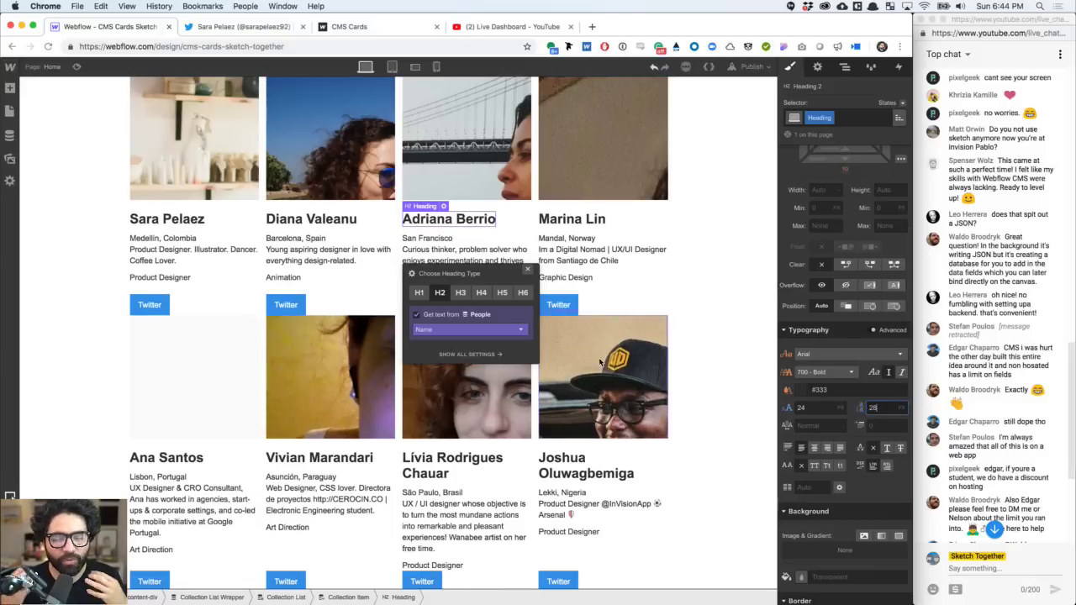
left_click(427, 464)
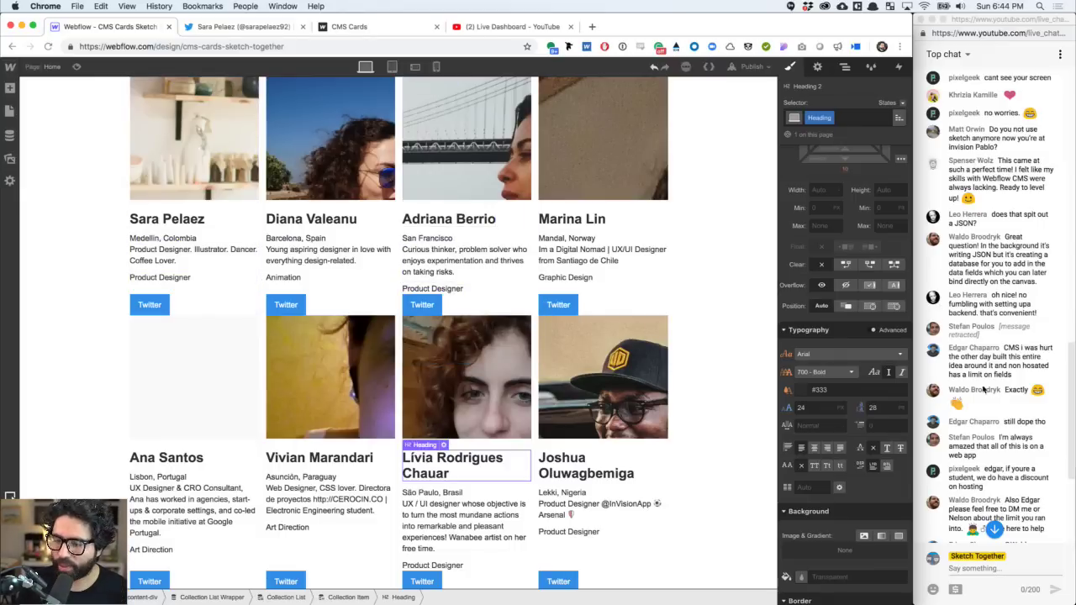
scroll(984, 395, "down", 10)
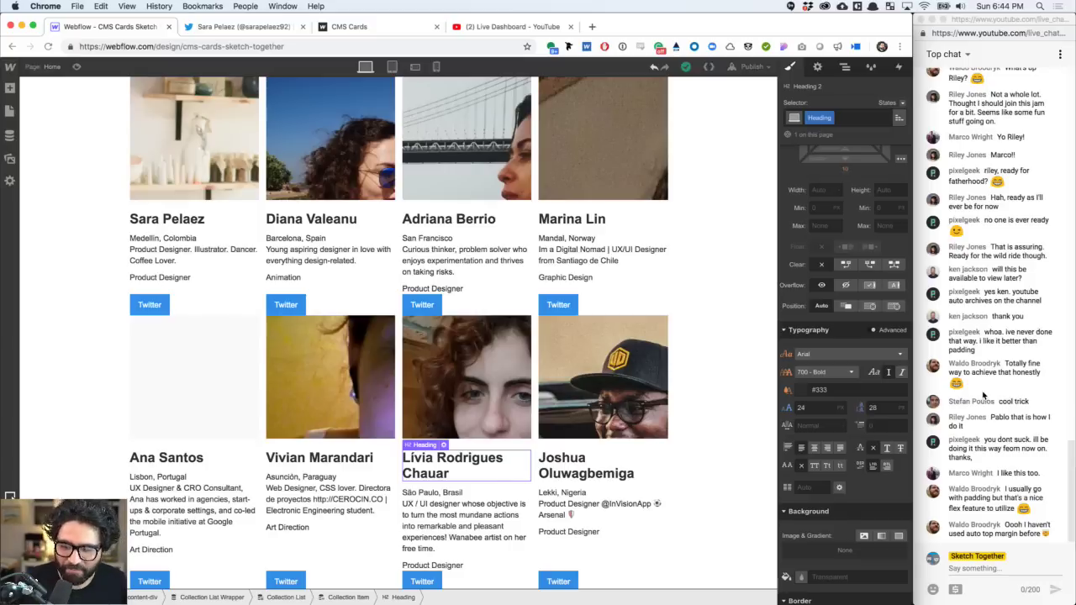
left_click(287, 301)
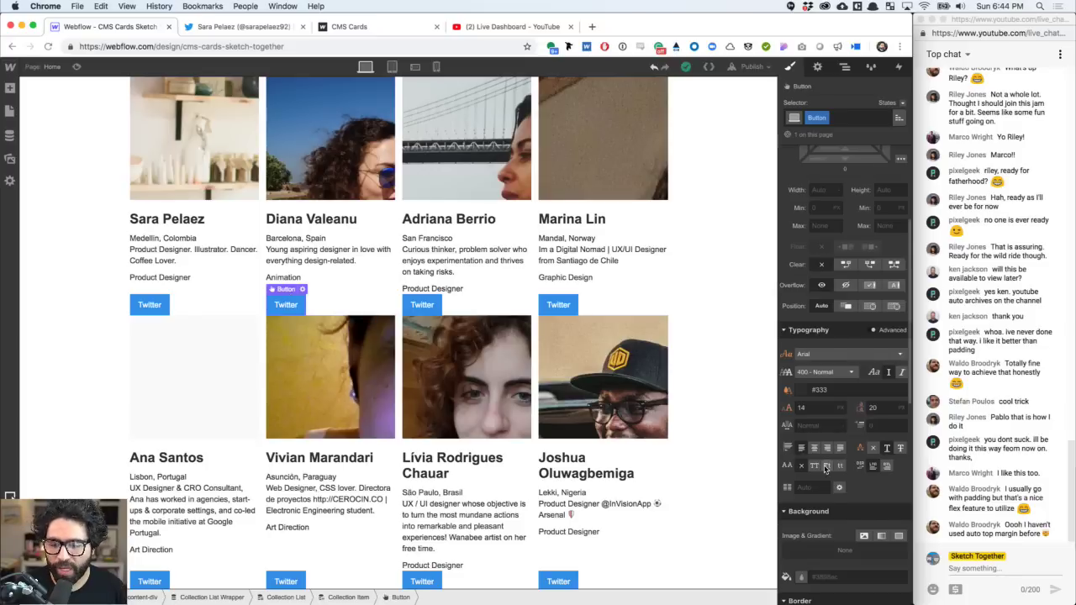
scroll(824, 469, "down", 2)
scroll(832, 437, "up", 3)
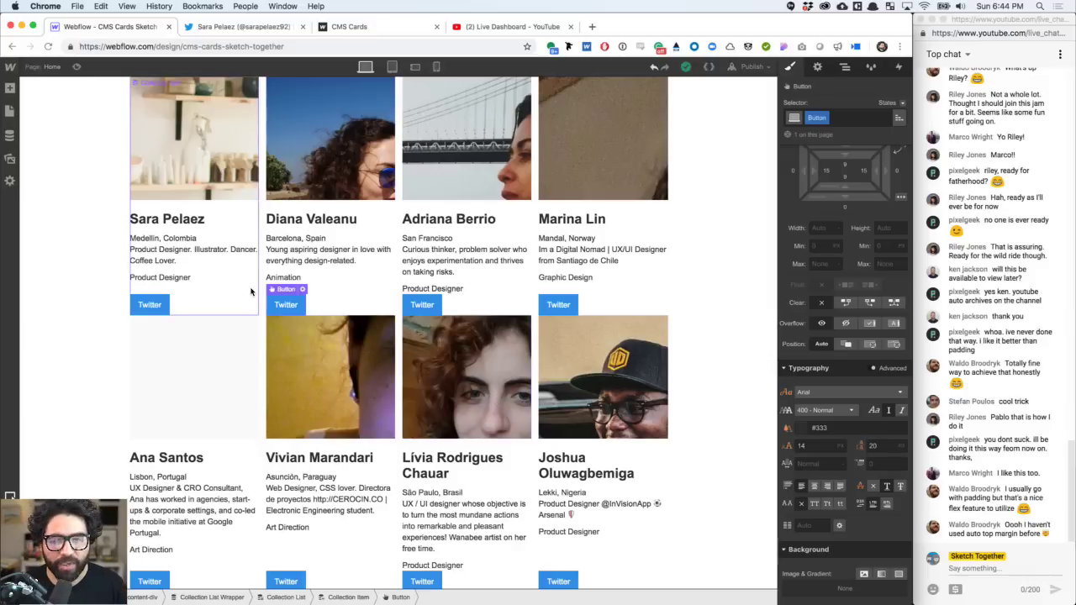
- Set the card location text to 12 px font size and uppercase
left_click(193, 240)
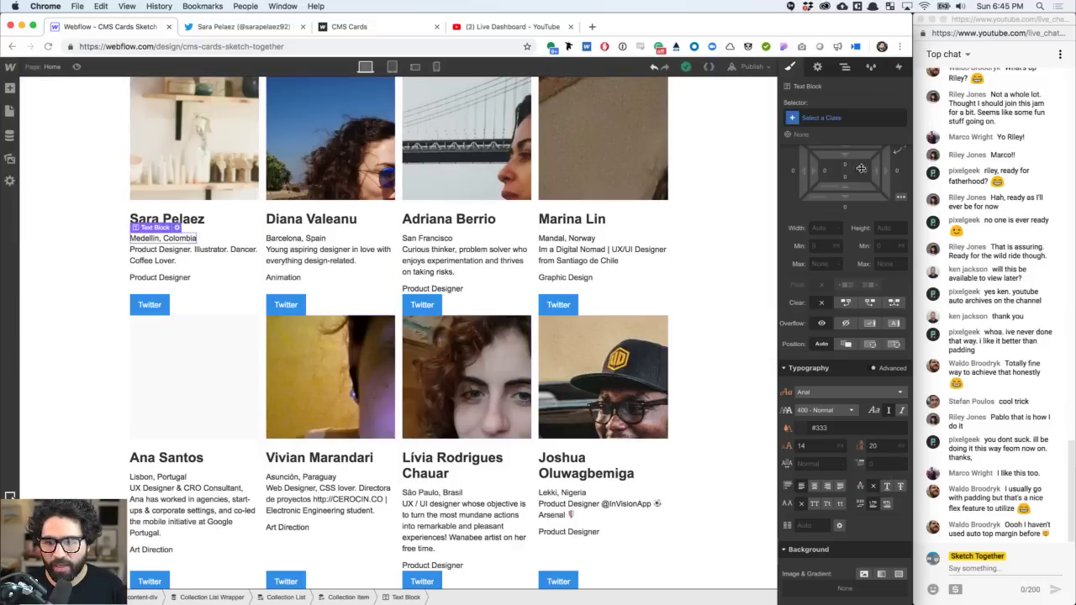
scroll(798, 277, "down", 5)
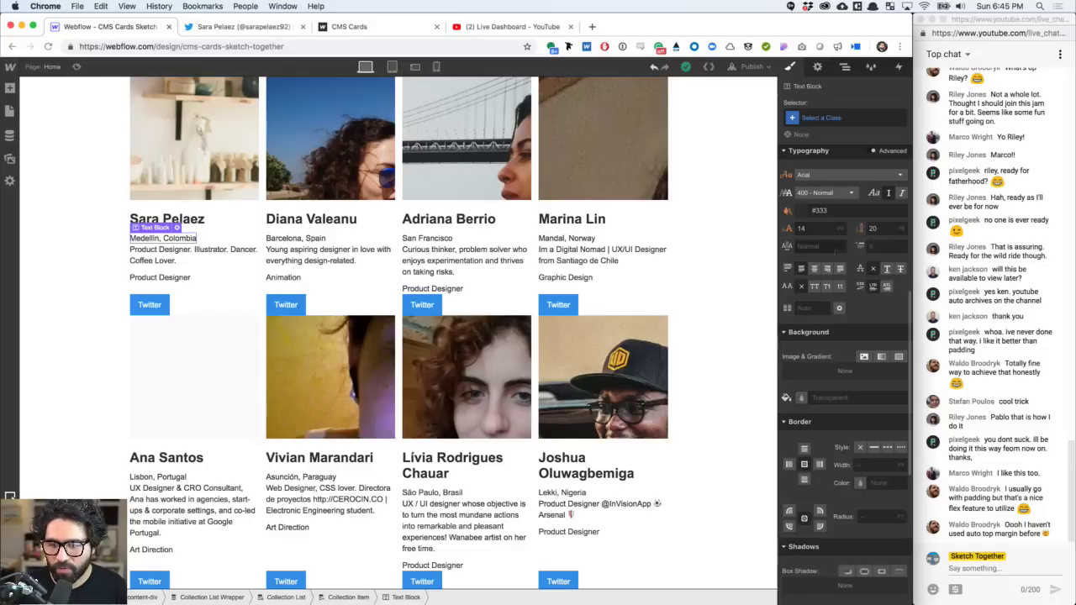
left_click(816, 229)
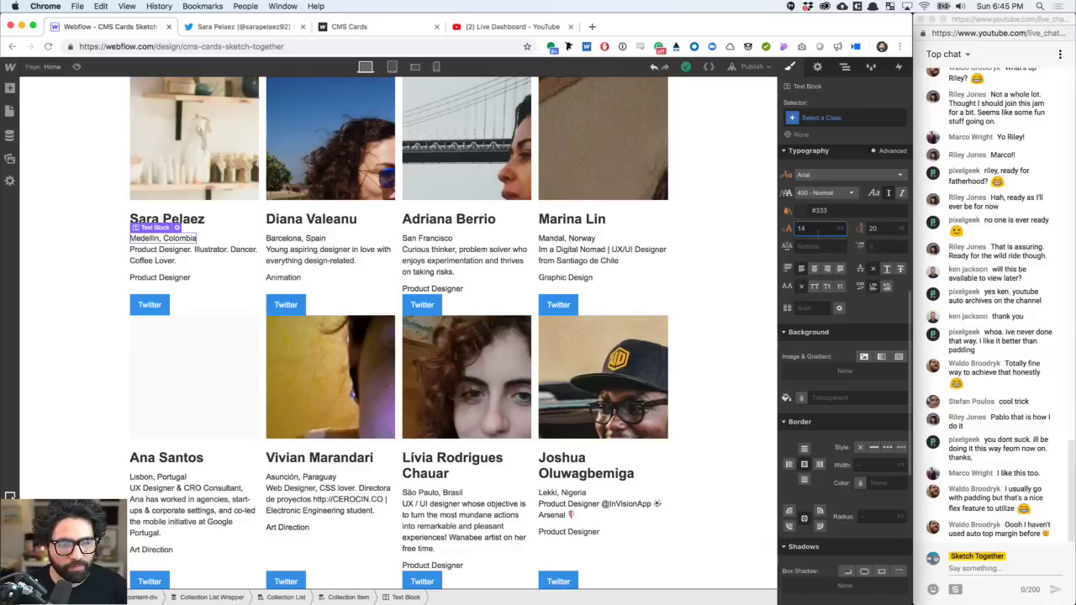
type("12")
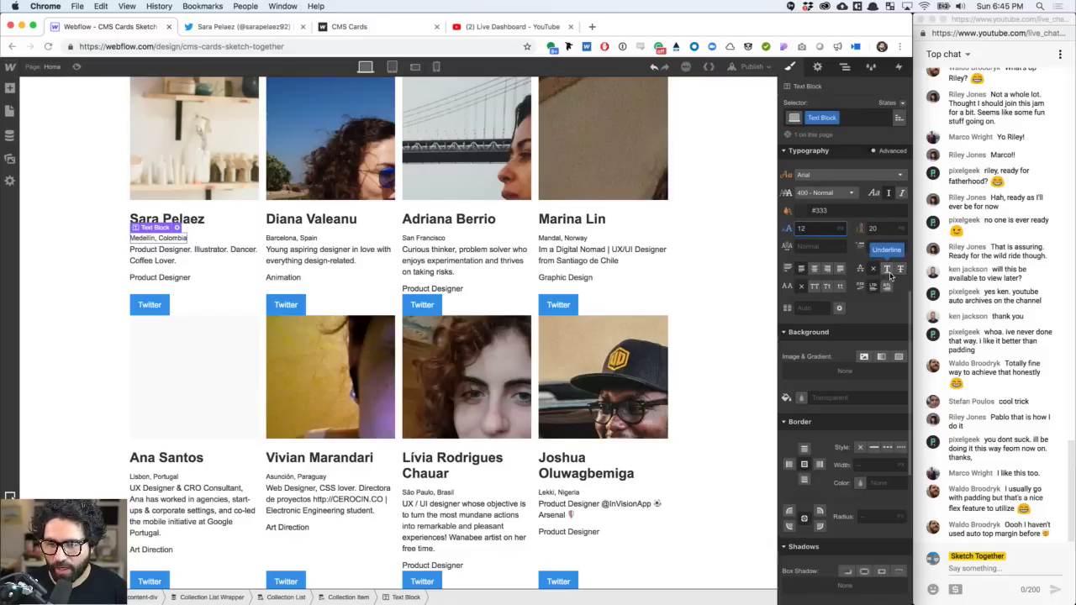
left_click(814, 287)
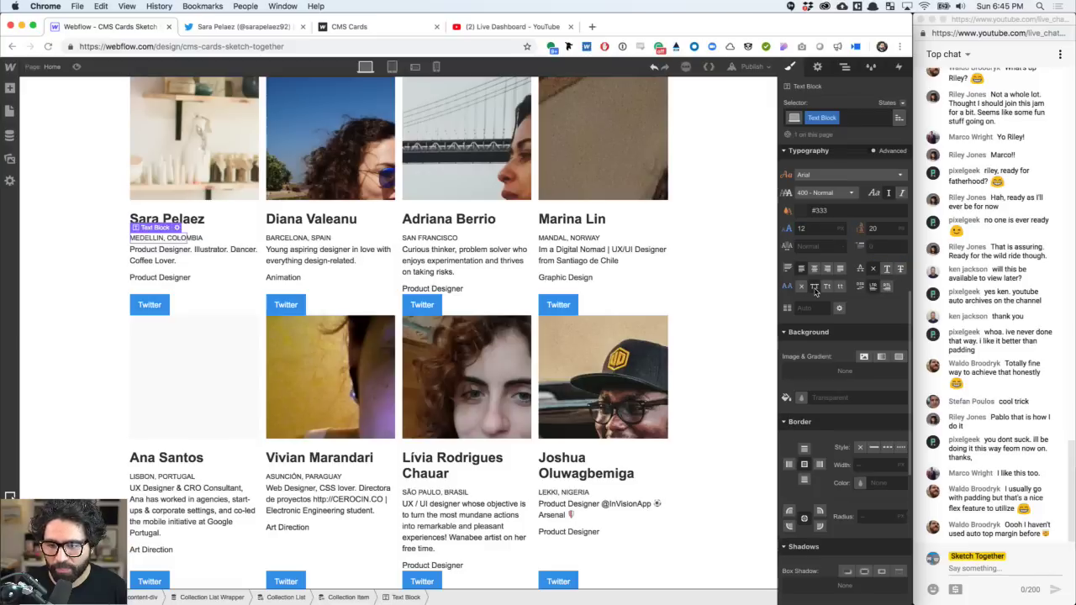
left_click(575, 220)
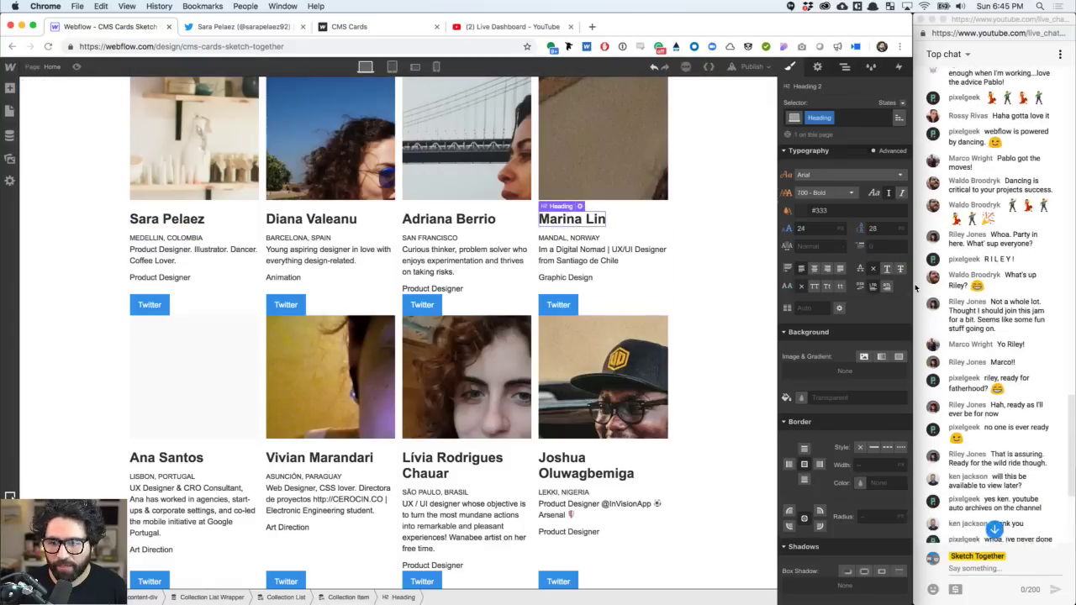
- Set the name heading's bottom margin to 0
scroll(920, 288, "up", 3)
scroll(847, 393, "up", 5)
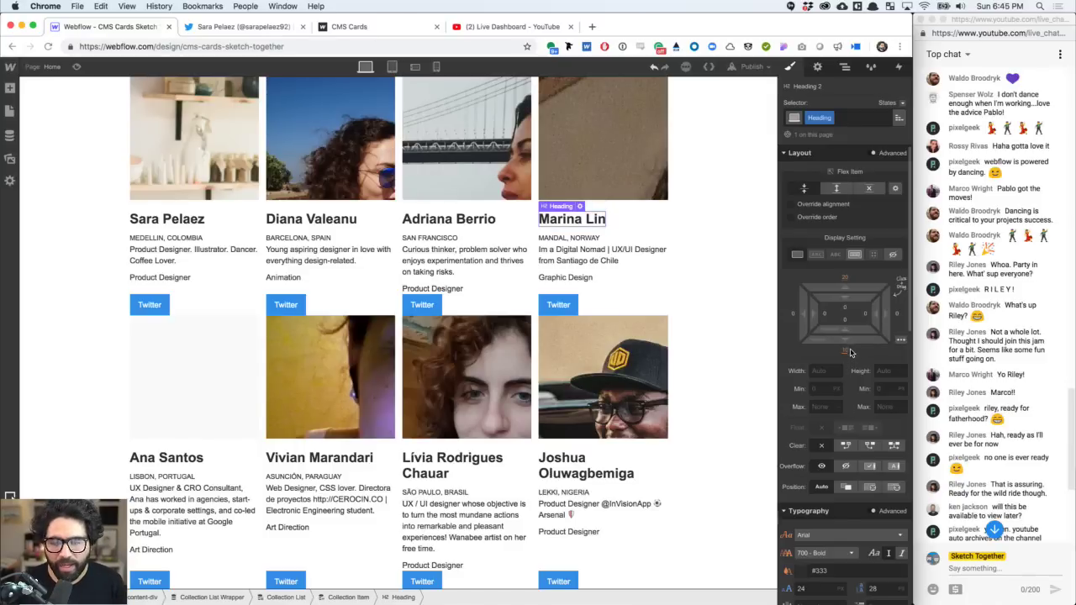
left_click(847, 351)
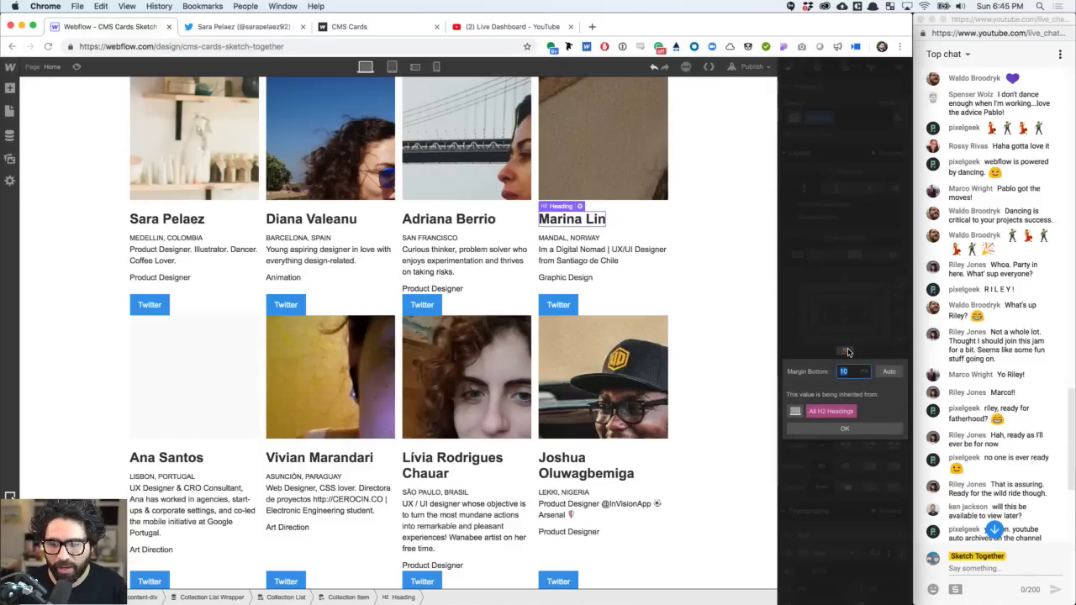
left_click(855, 430)
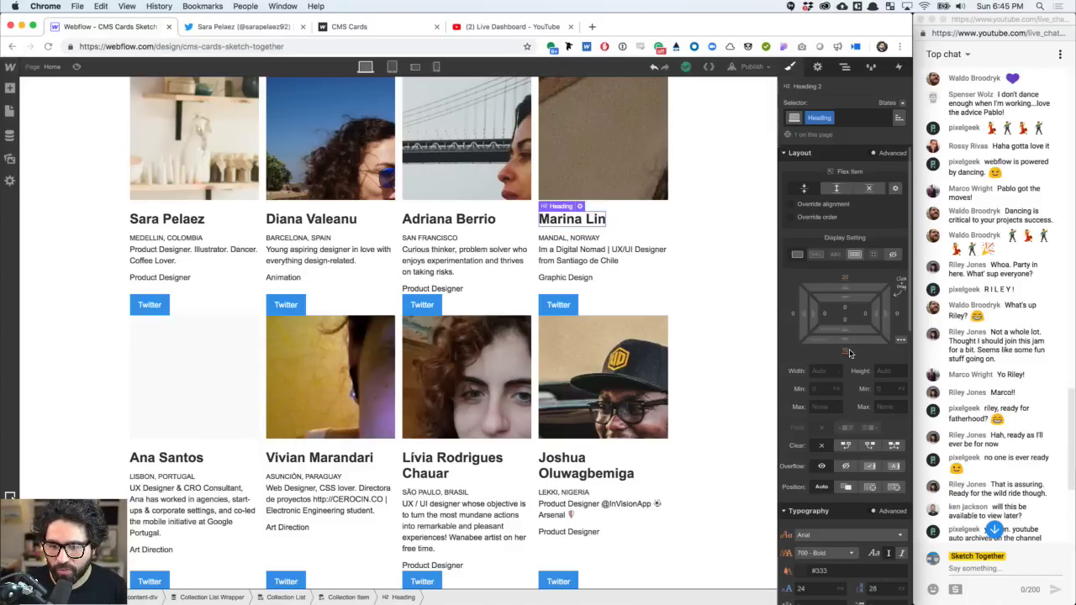
left_click(847, 351)
left_click(843, 432)
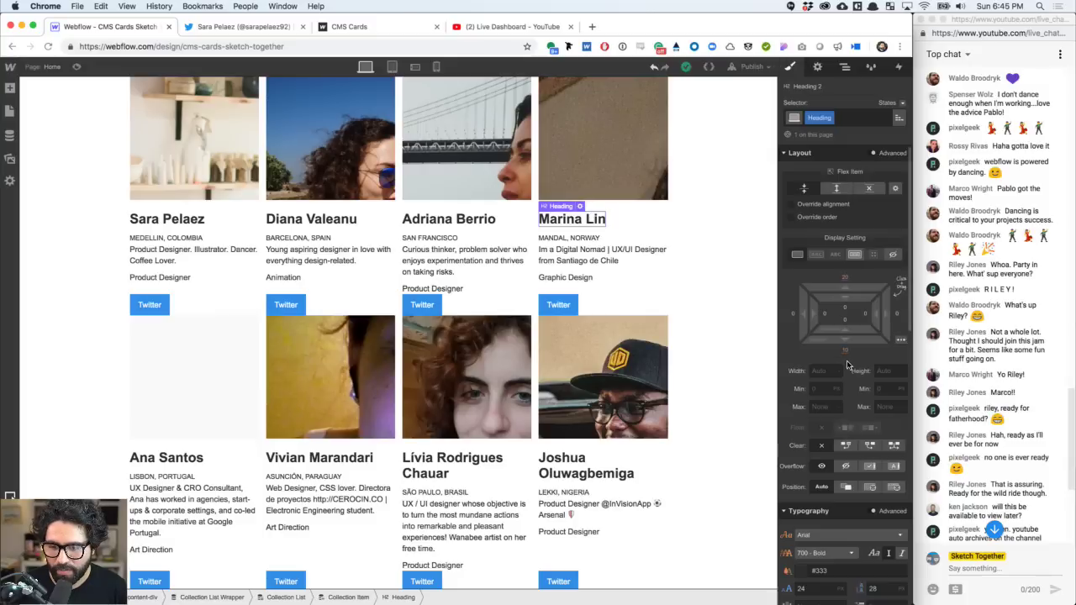
left_click(846, 351)
left_click(846, 351)
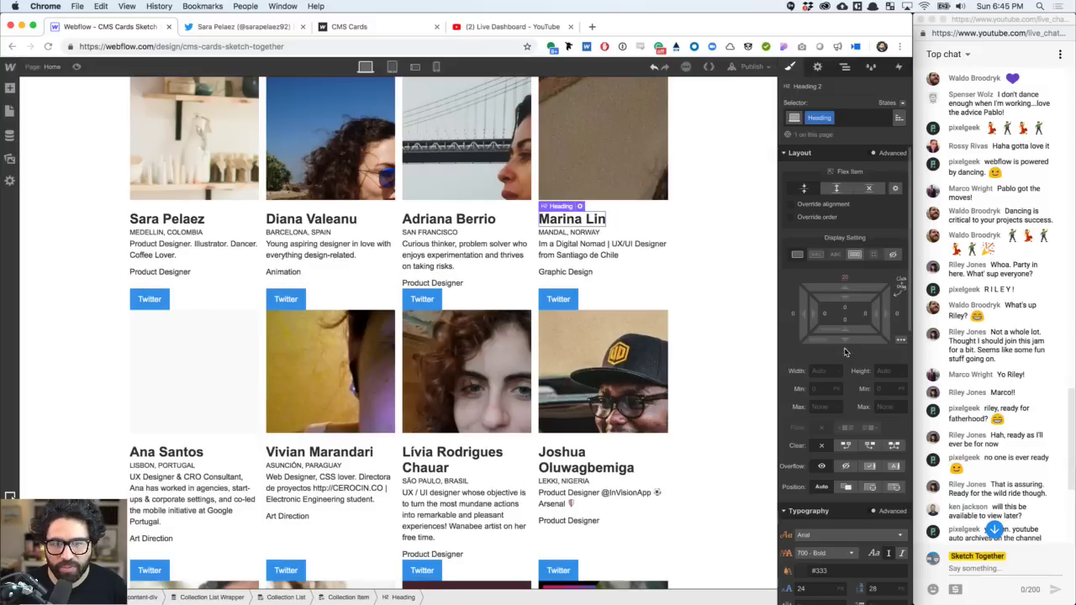
- Give the name heading 4 px bottom padding
left_click(845, 321)
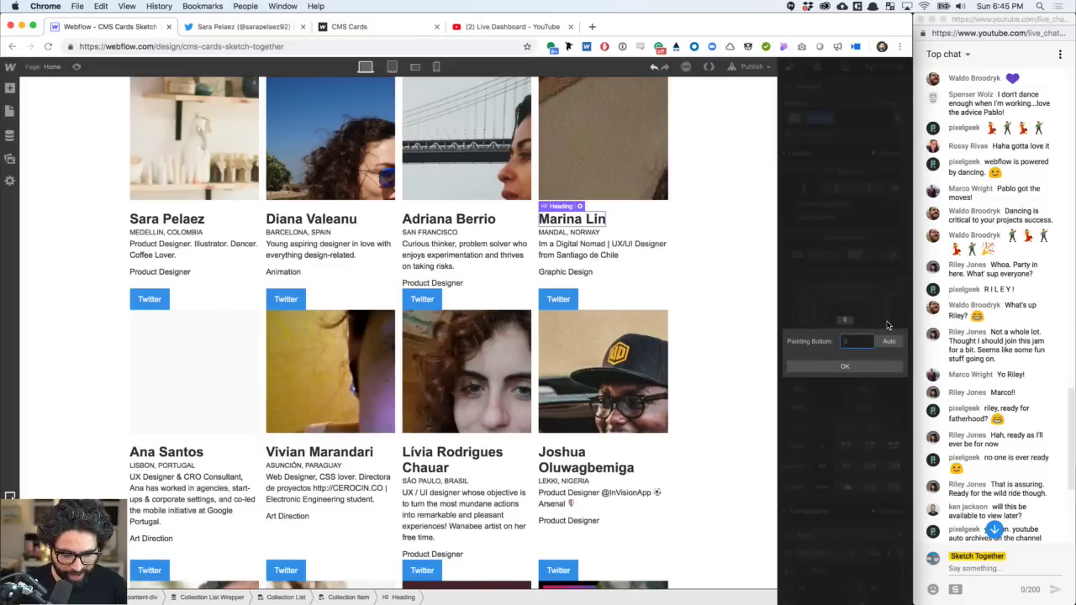
type("4")
key("Return")
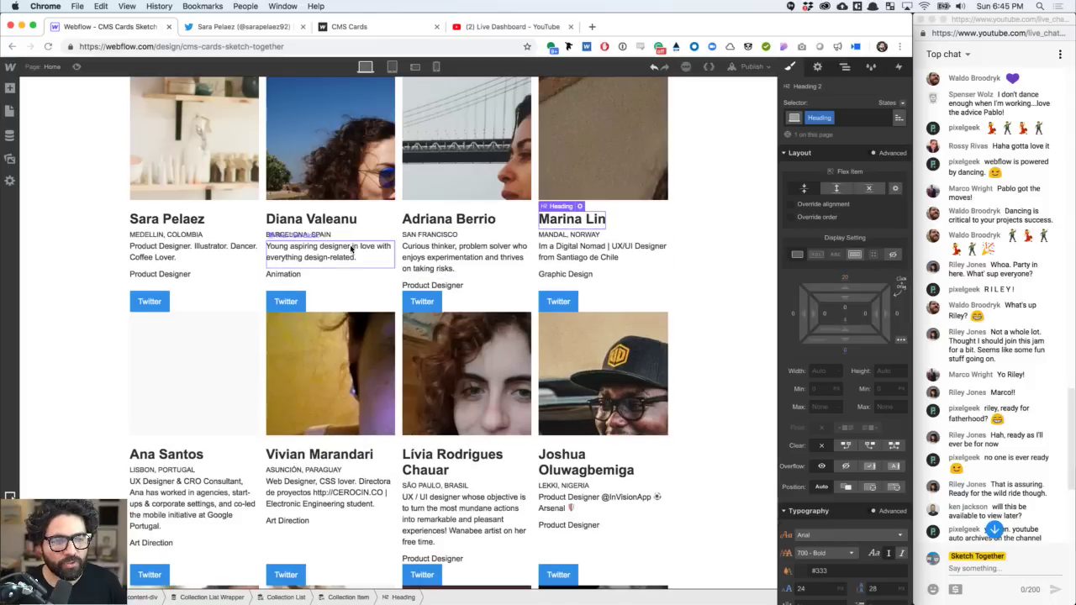
left_click(329, 222)
left_click(307, 233)
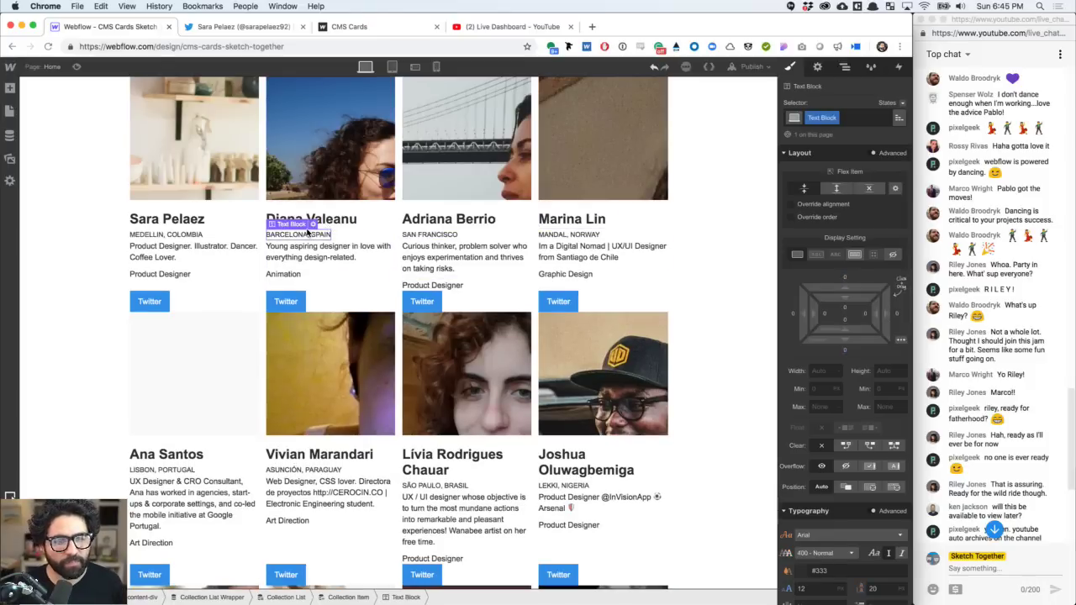
scroll(859, 422, "down", 5)
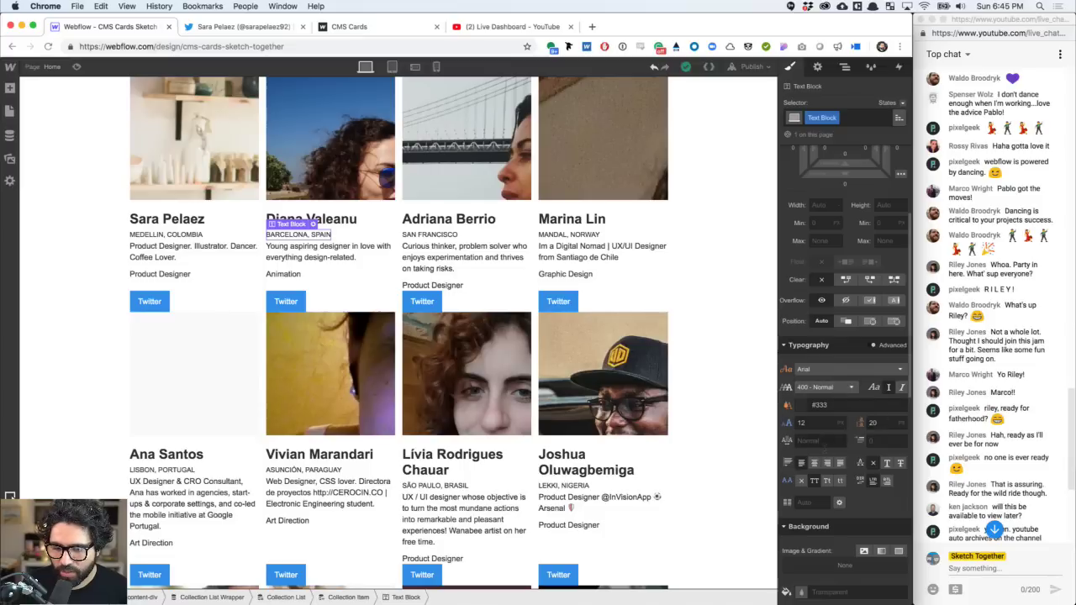
- Set the location text's letter spacing to 0.5
left_click(821, 440)
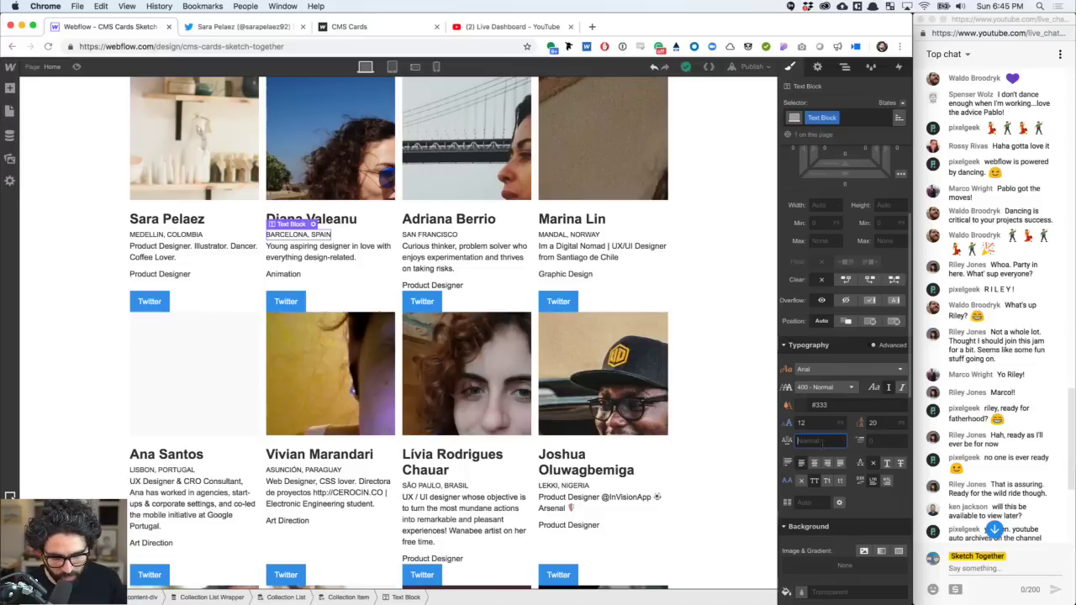
type("0.5")
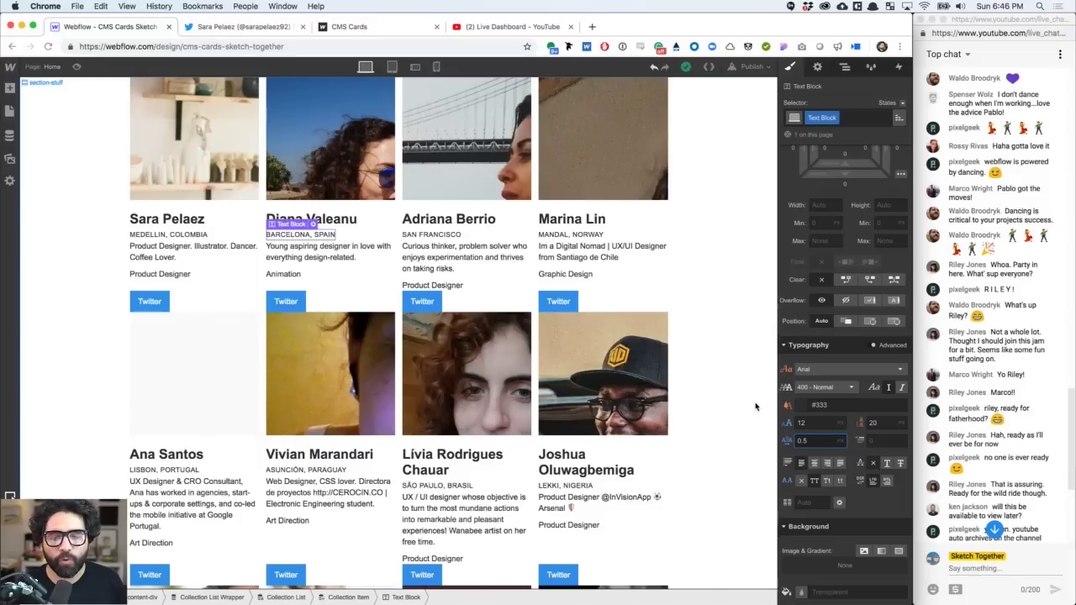
left_click(480, 258)
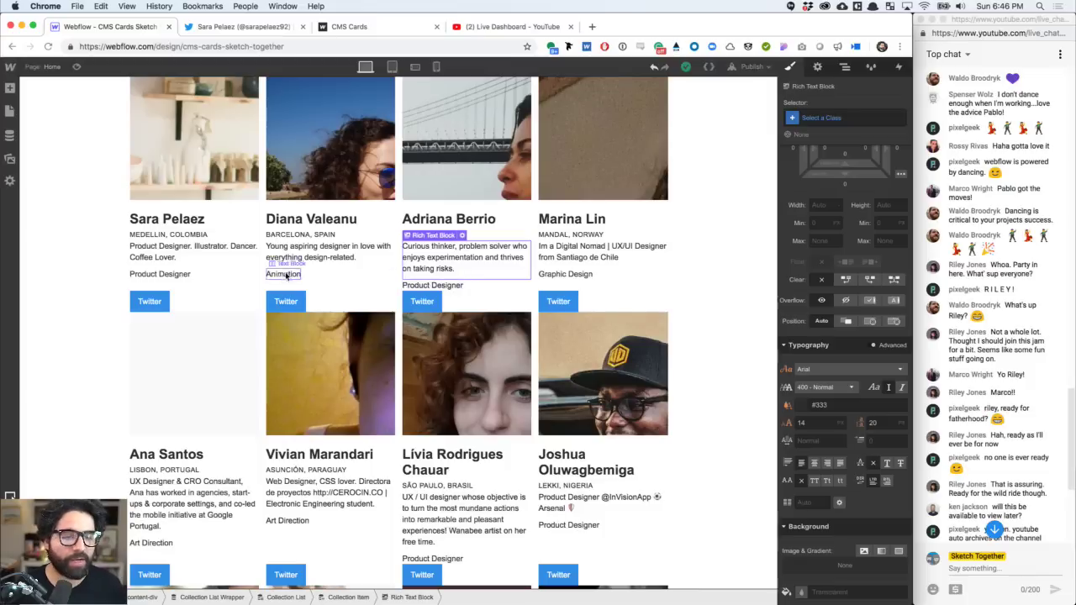
left_click(234, 300)
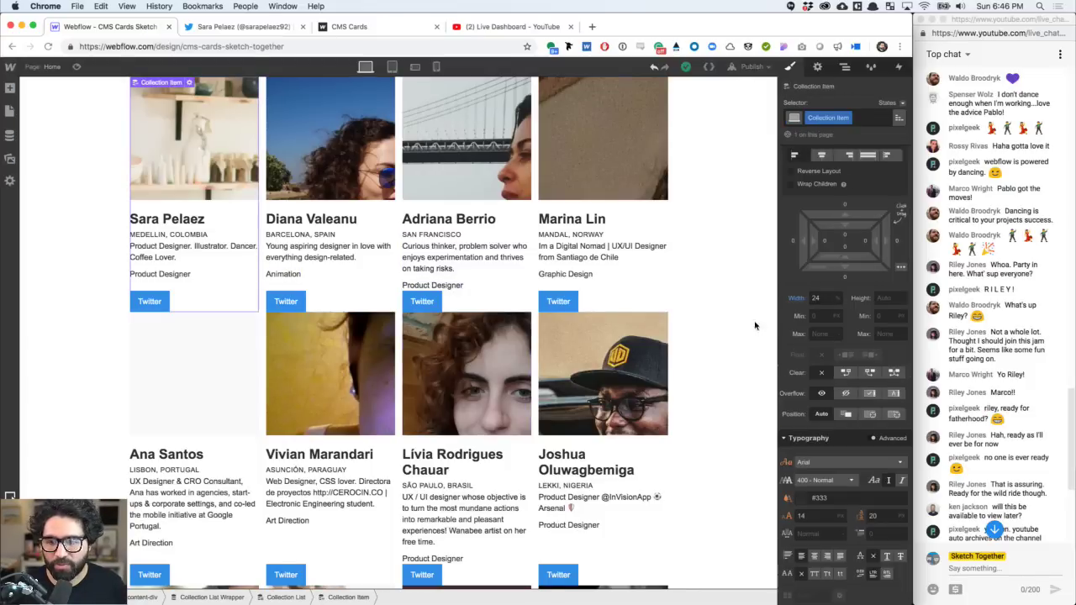
mouse_move(841, 357)
scroll(839, 358, "up", 3)
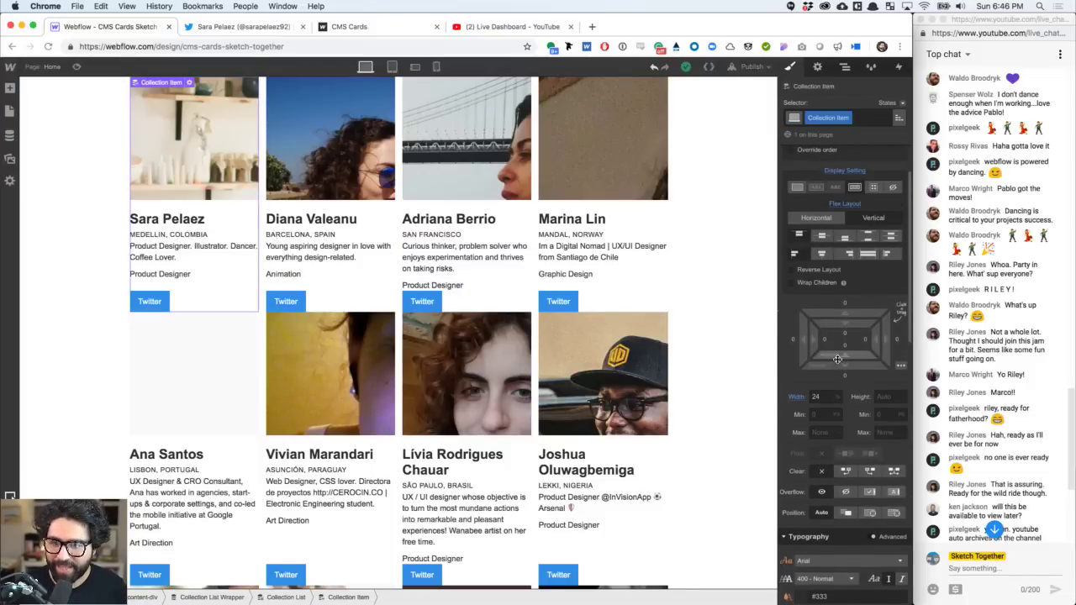
- Rename the card's class to quarter-item
left_click(849, 118)
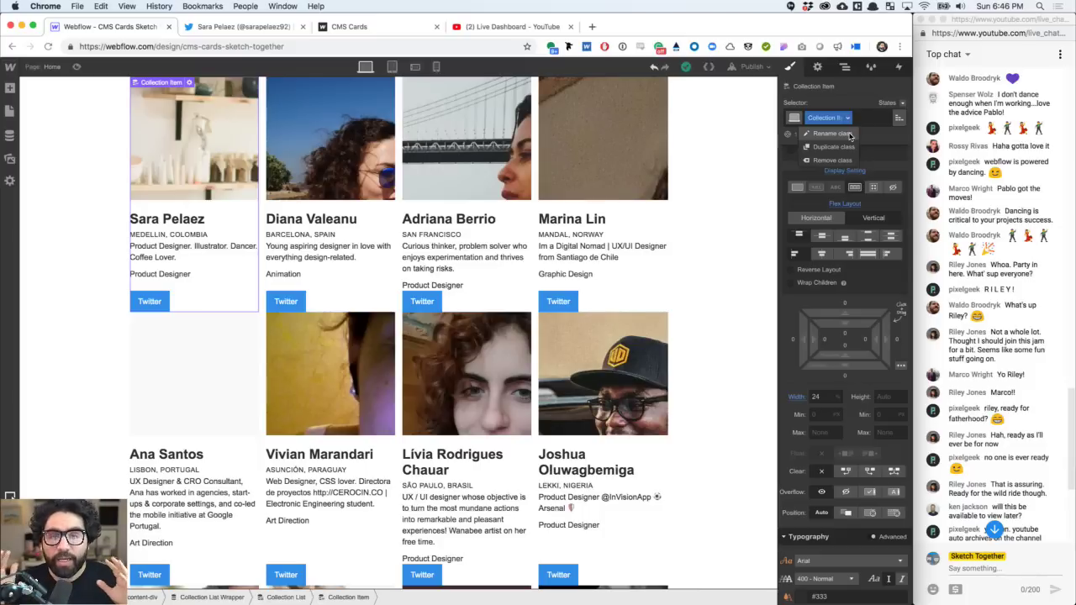
left_click(849, 134)
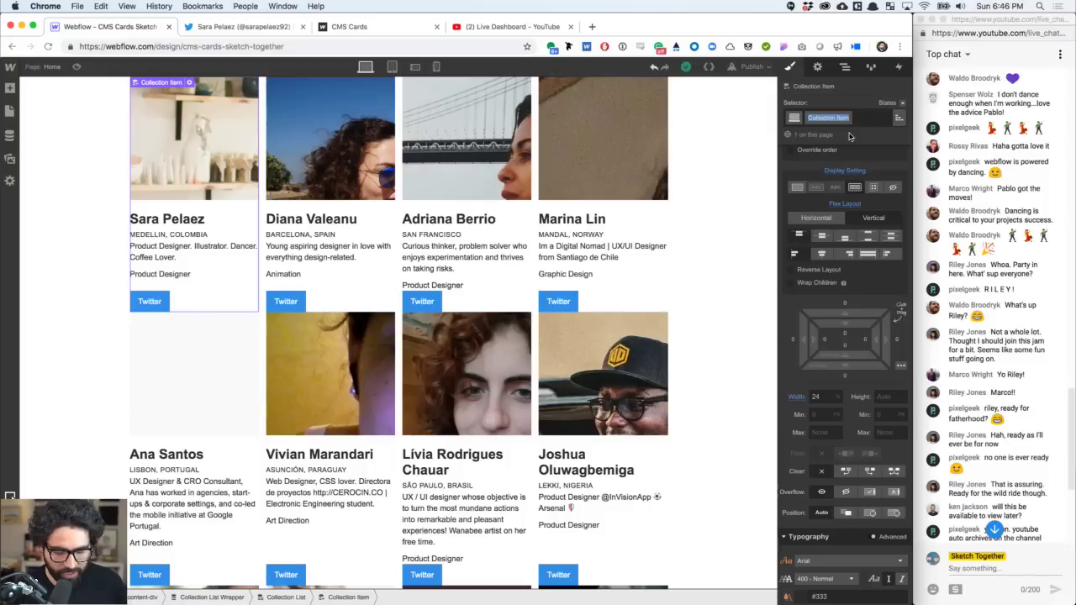
type("24")
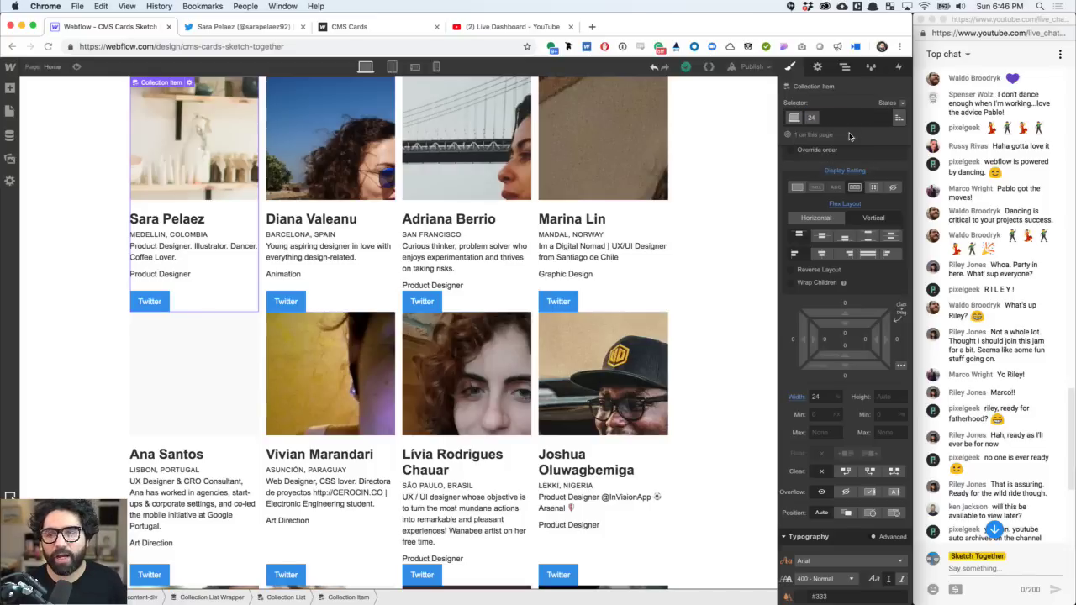
key("BackSpace")
key("BackSpace")
type("quarte")
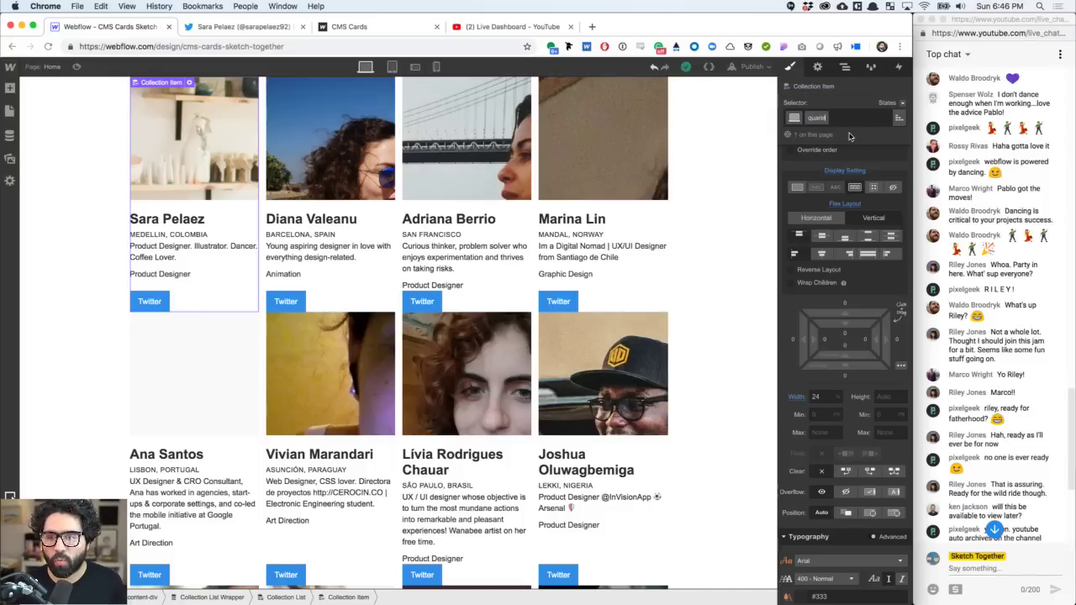
type("r-item")
key("Return")
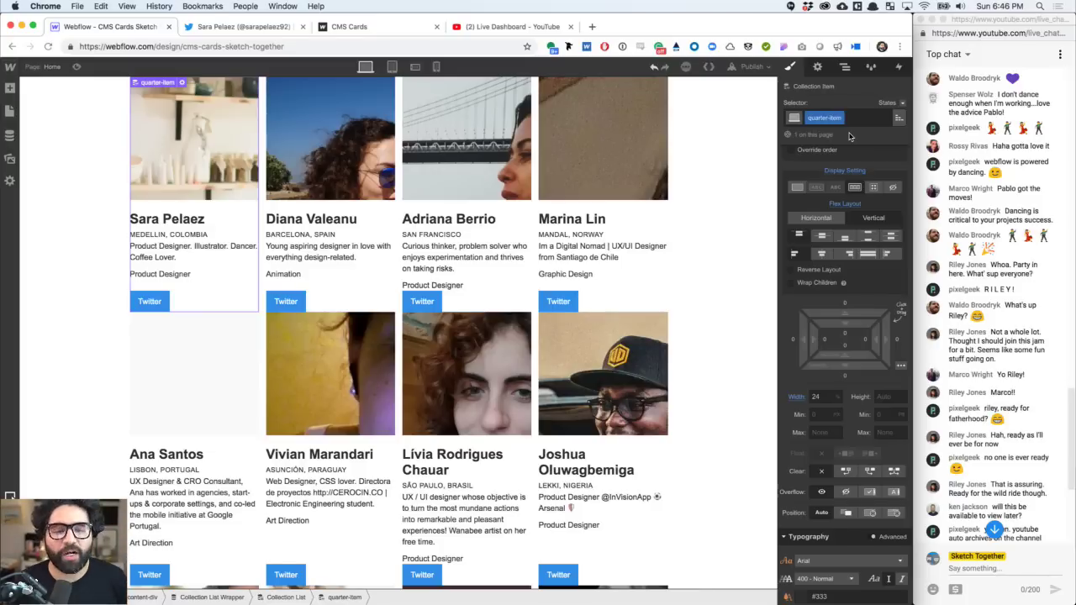
- Add 10 px bottom padding to the quarter-item cards
left_click(846, 350)
type("10")
key("Return")
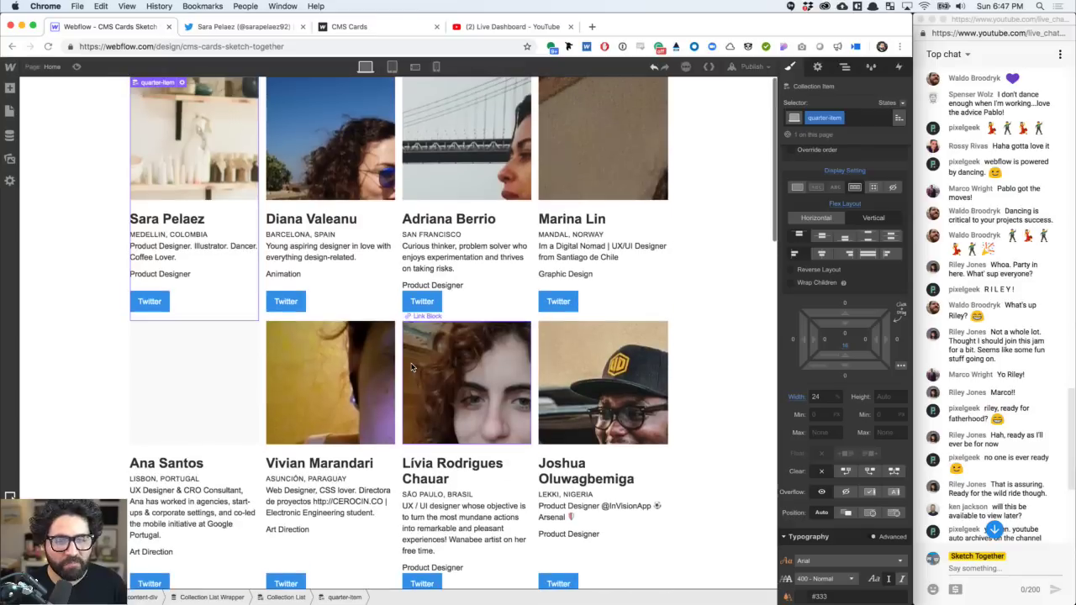
- Add a background image layer to the image Link Block in Sara's card
left_click(211, 163)
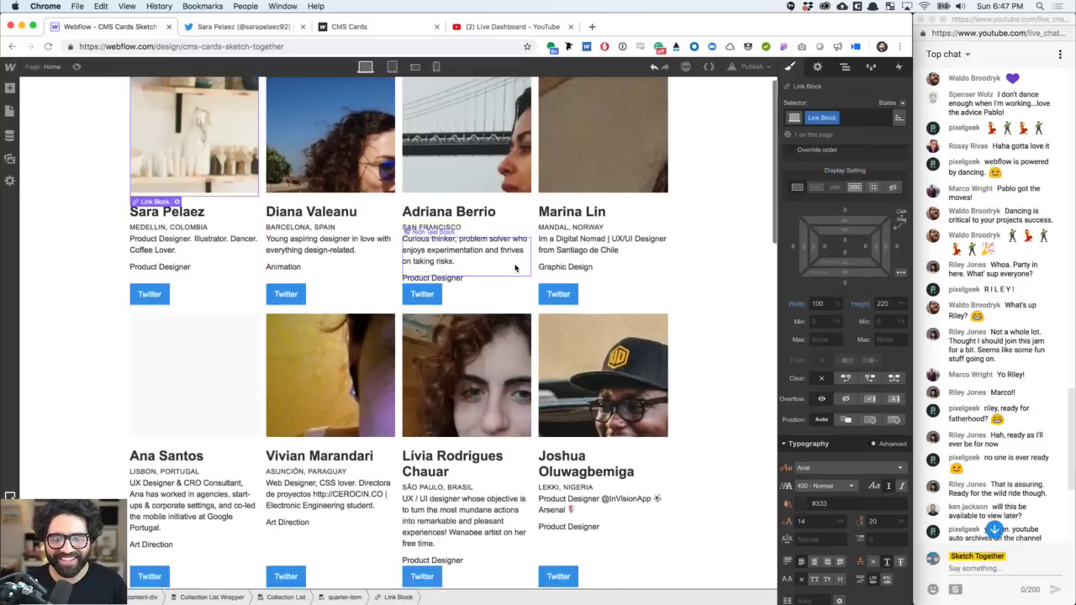
scroll(515, 265, "down", 3)
scroll(515, 267, "up", 3)
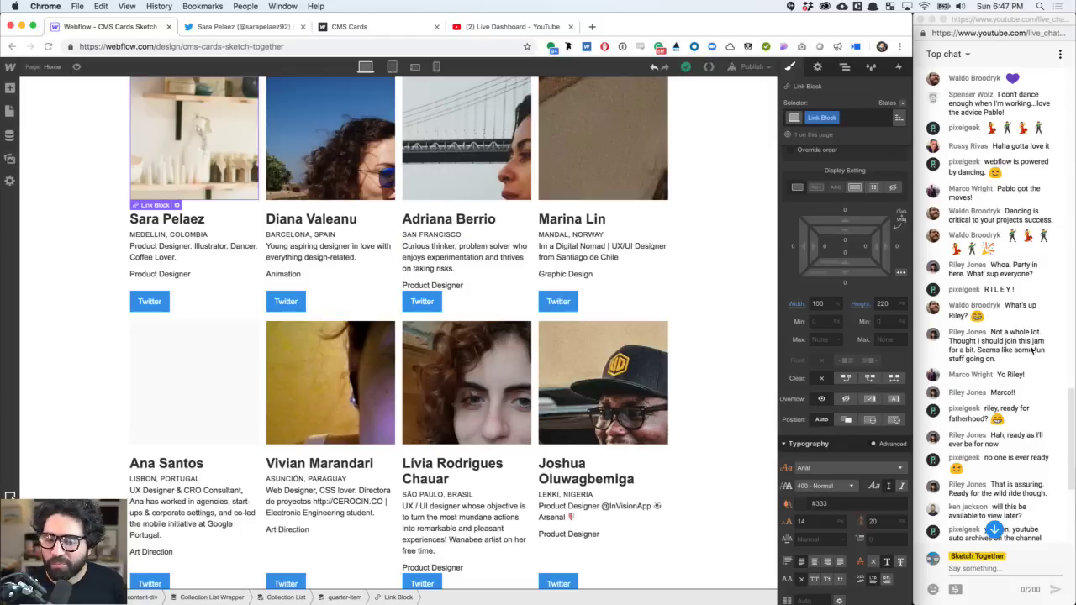
scroll(862, 408, "down", 10)
scroll(862, 408, "up", 10)
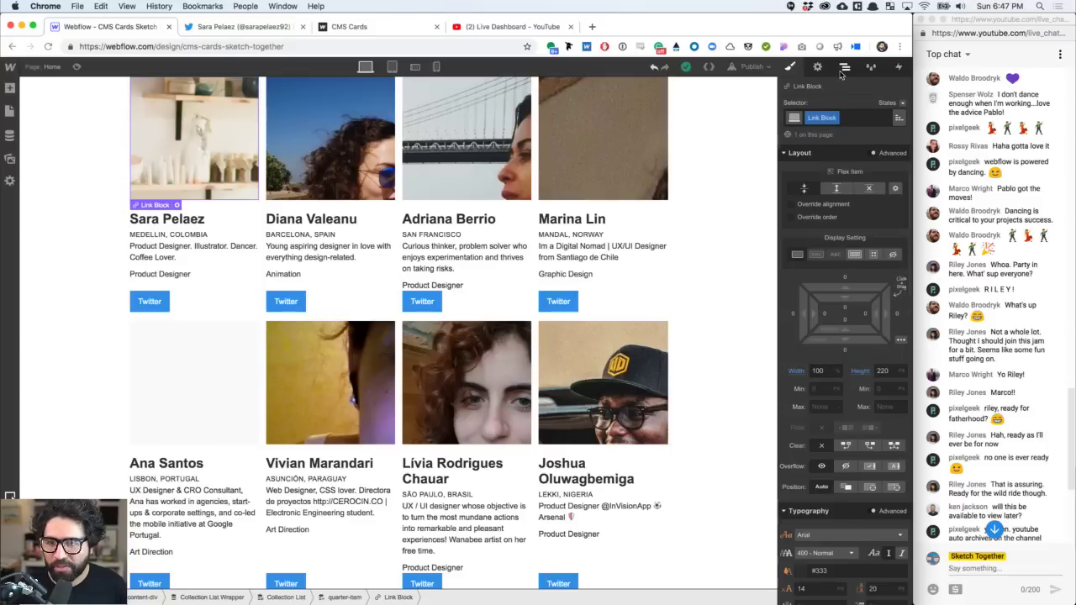
left_click(817, 67)
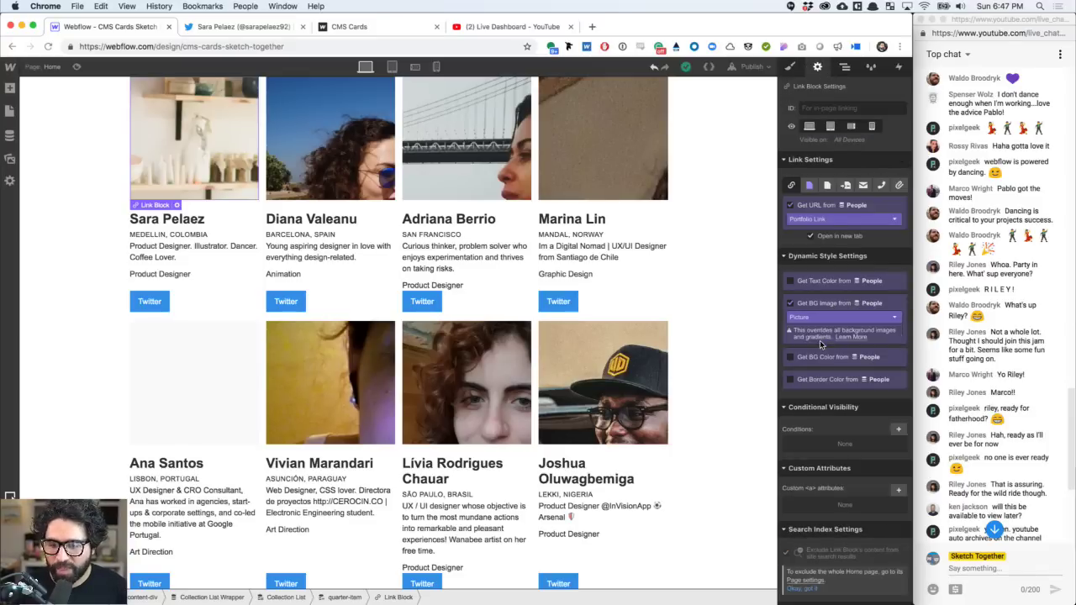
left_click(792, 67)
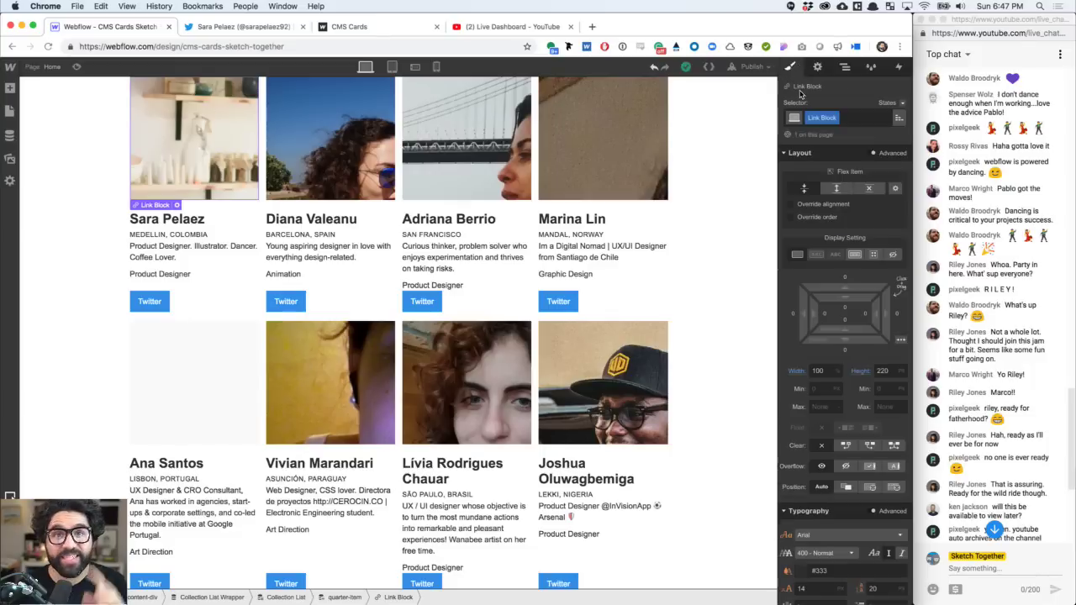
scroll(845, 316, "down", 3)
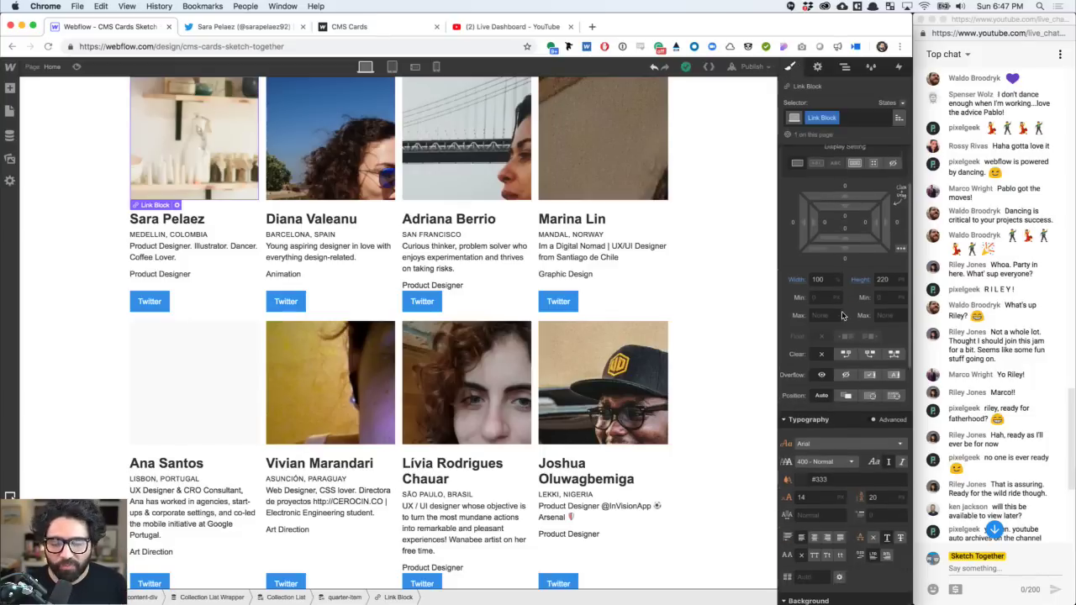
scroll(842, 312, "down", 2)
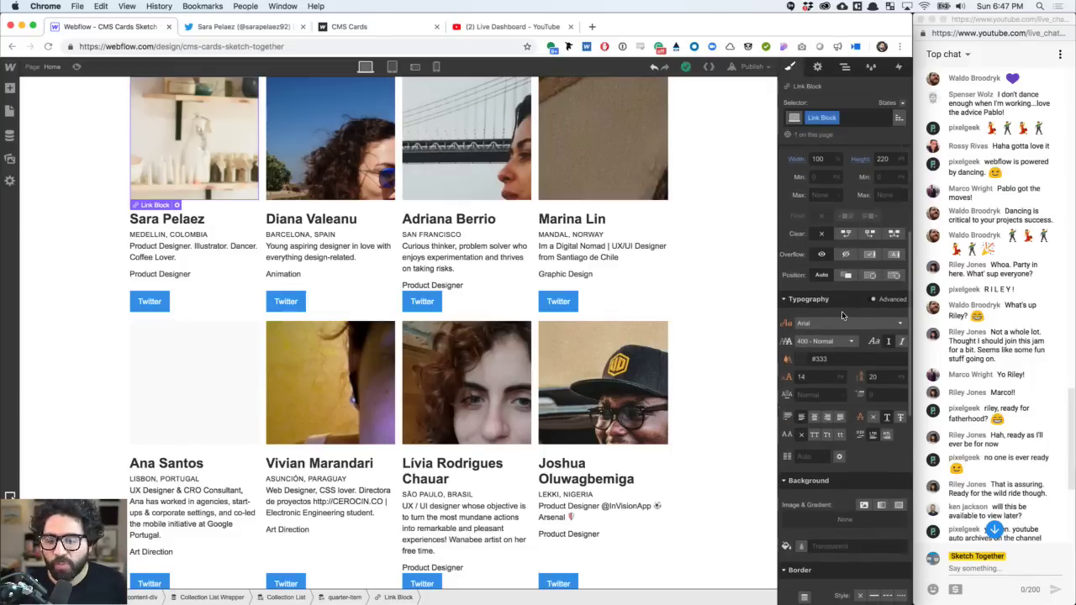
scroll(842, 313, "down", 2)
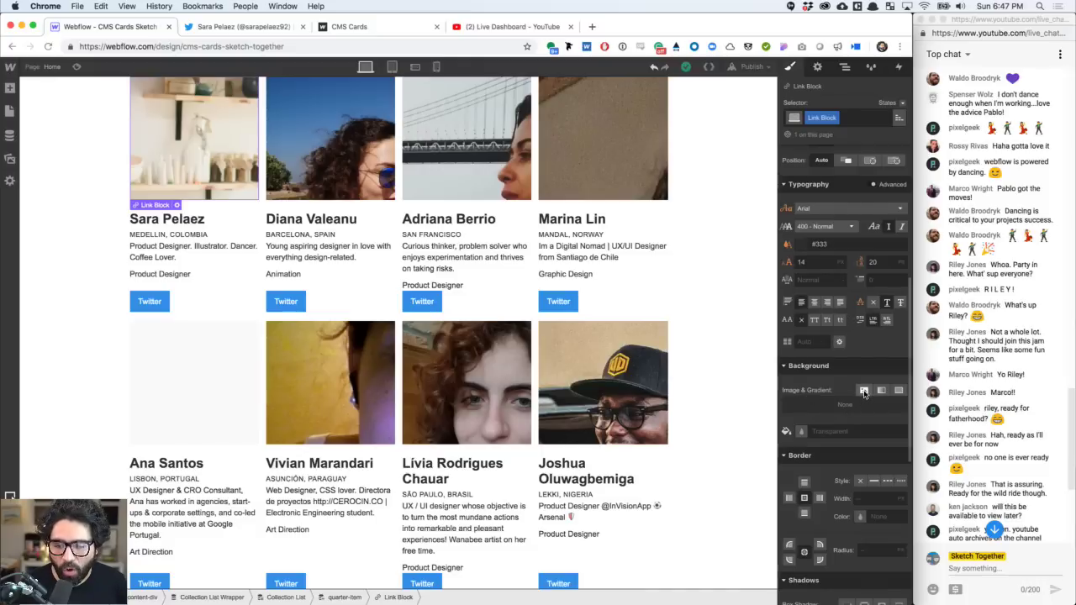
left_click(864, 391)
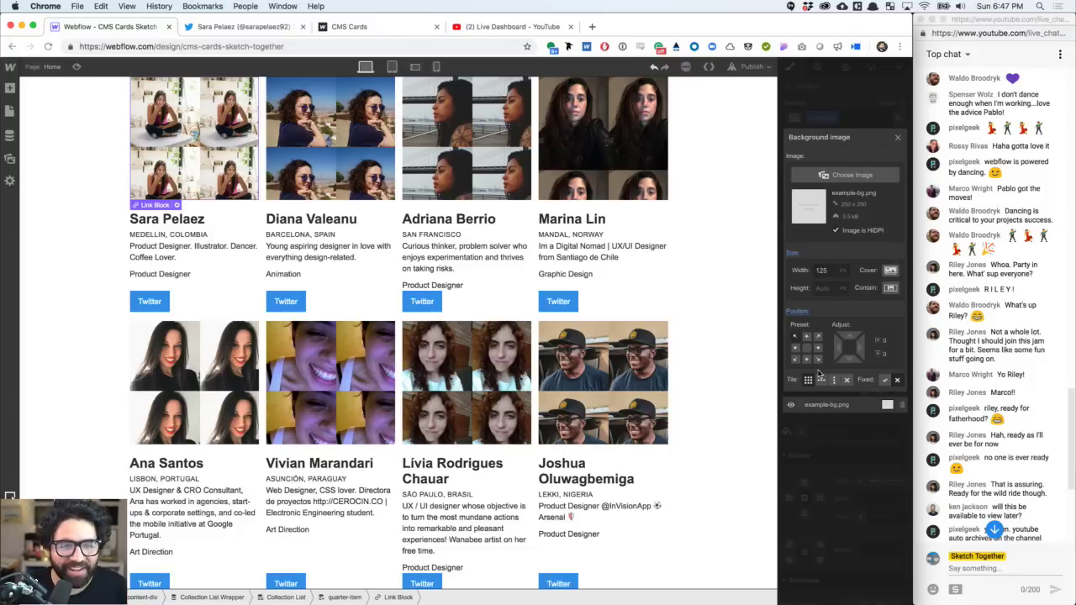
- Set the card photo background to Cover, centred at 50% / 50%
left_click(891, 269)
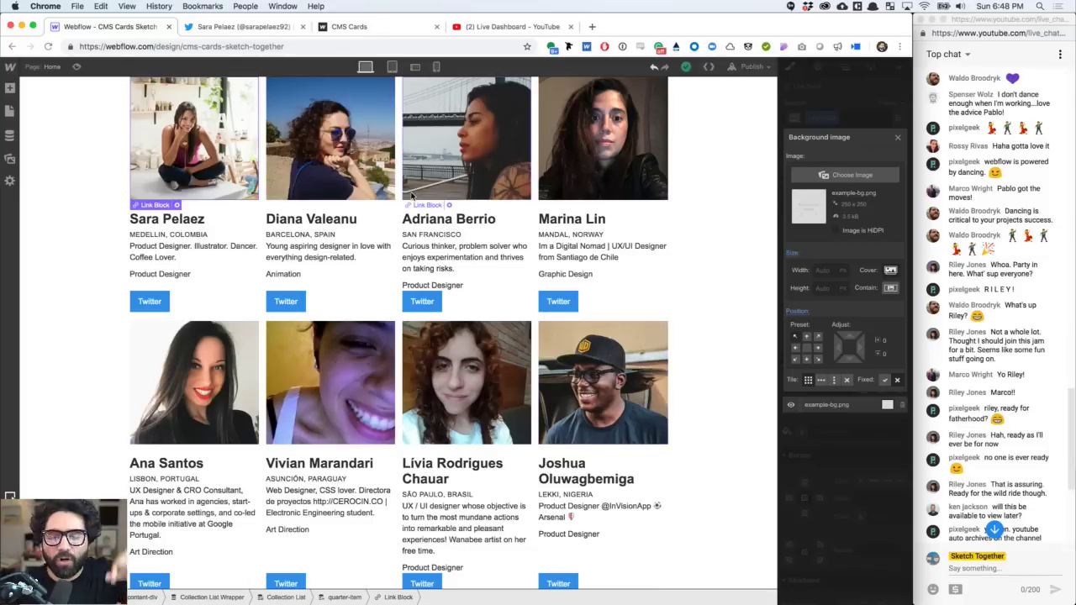
left_click(808, 351)
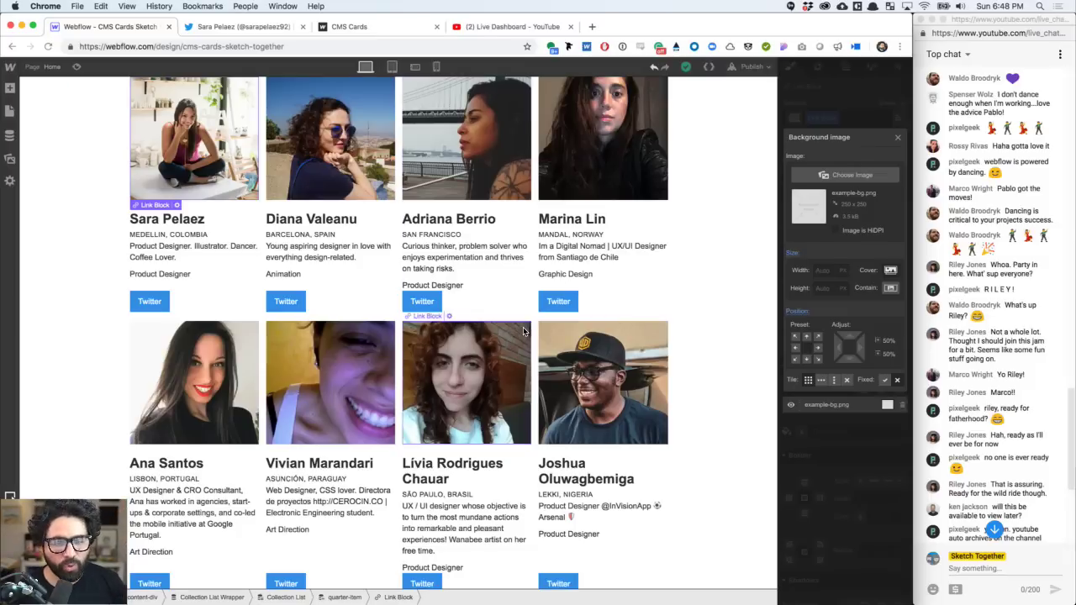
scroll(523, 331, "down", 5)
scroll(523, 331, "up", 5)
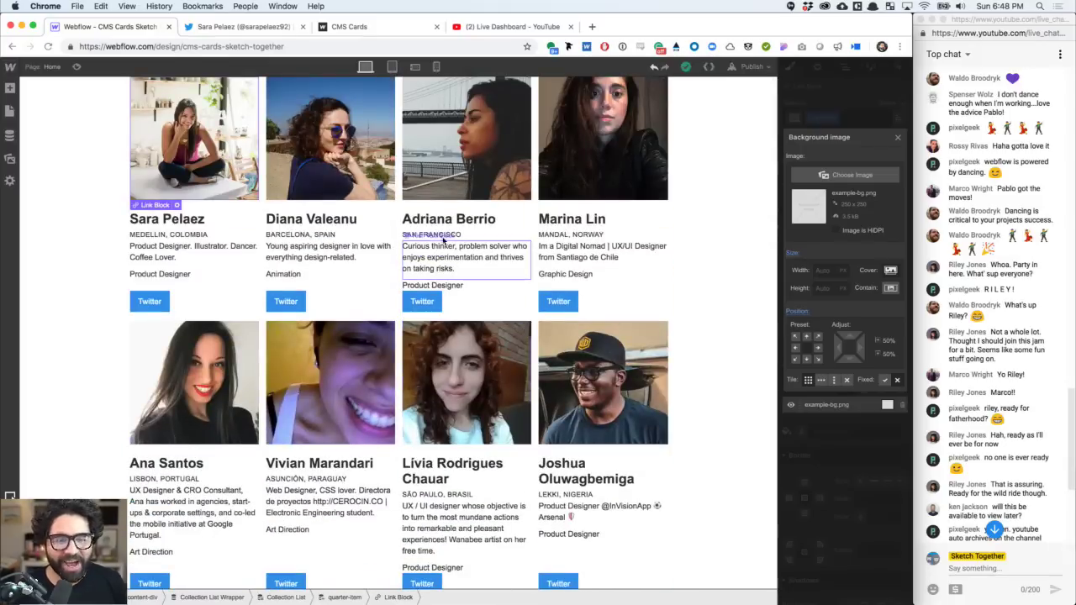
left_click(93, 300)
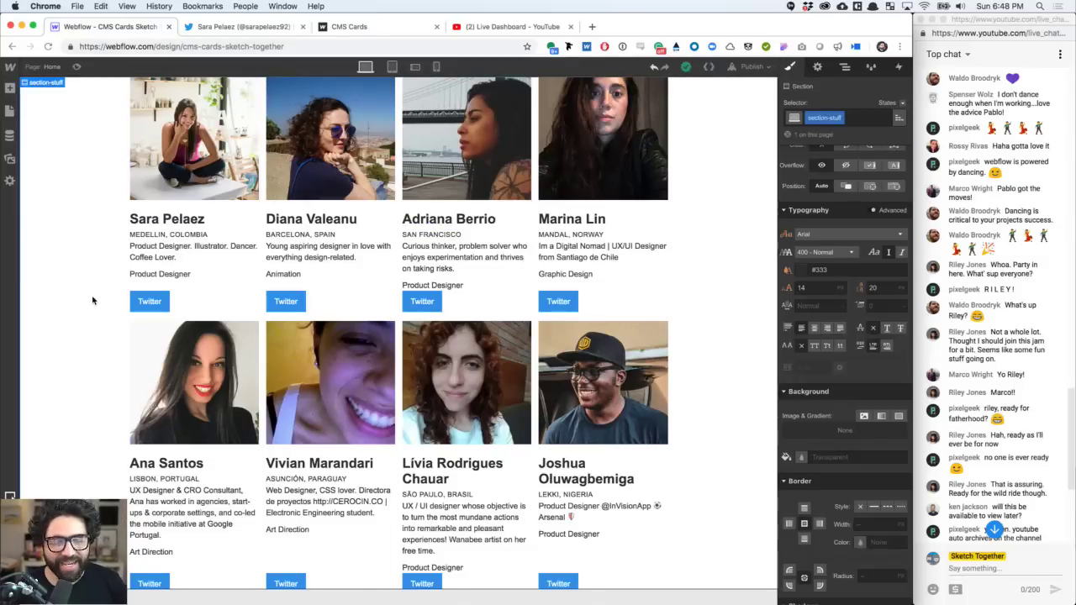
left_click(150, 304)
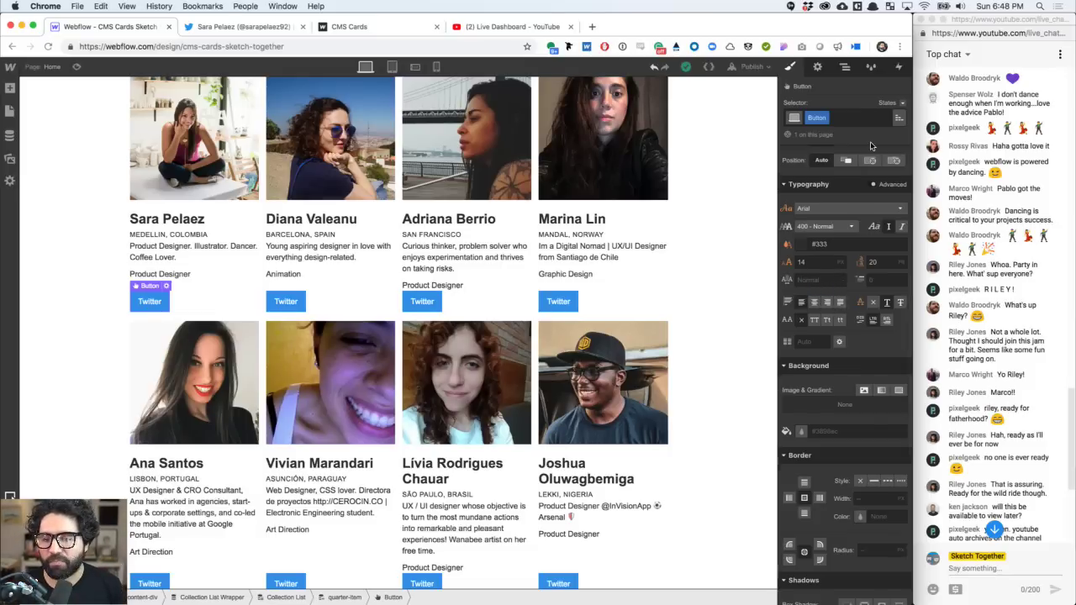
scroll(838, 338, "down", 4)
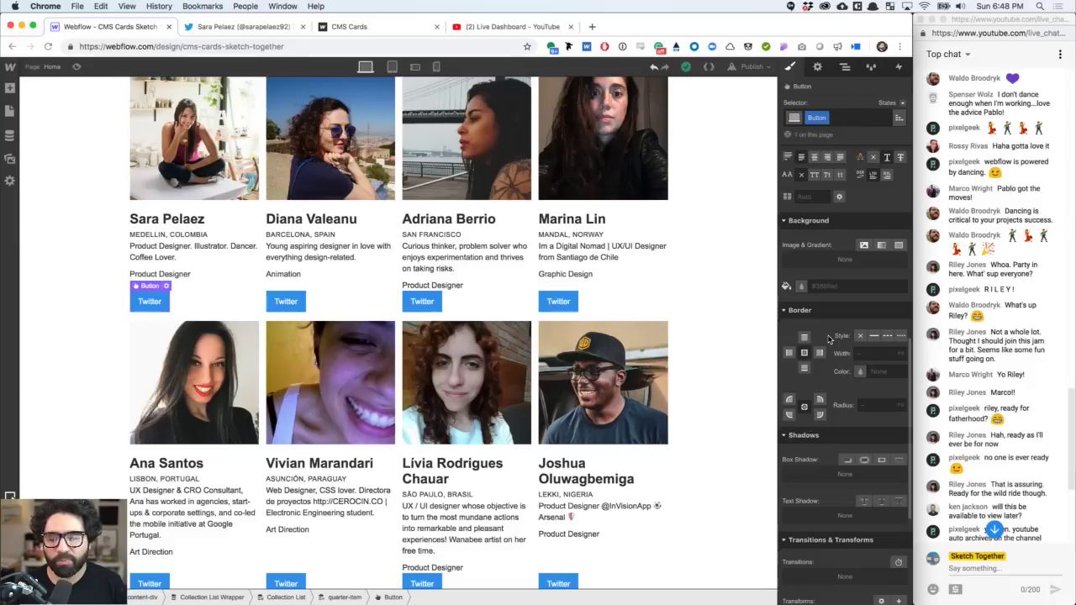
scroll(828, 338, "up", 6)
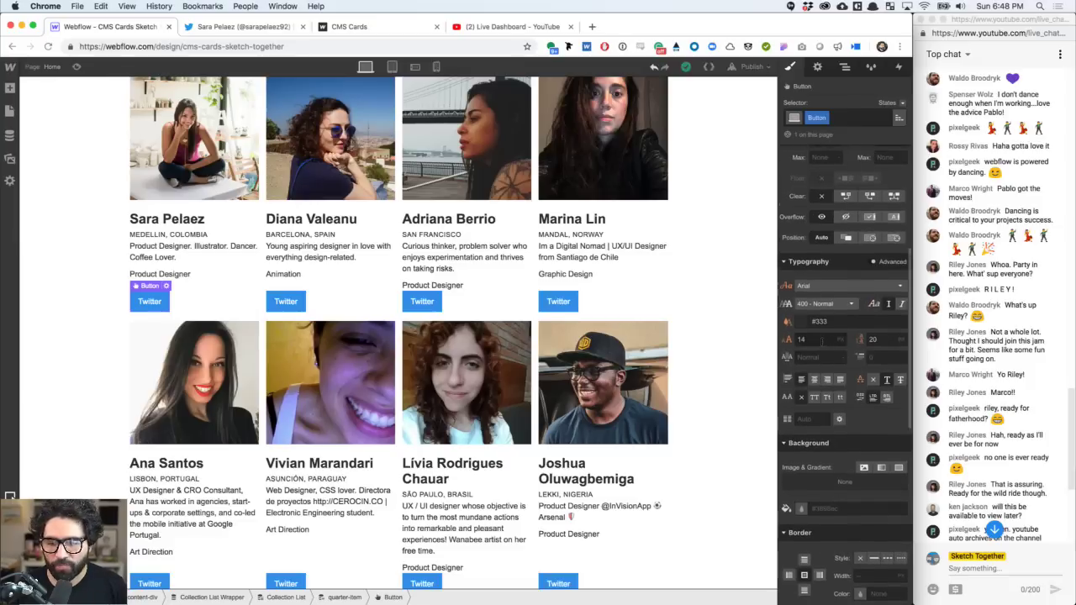
left_click(804, 325)
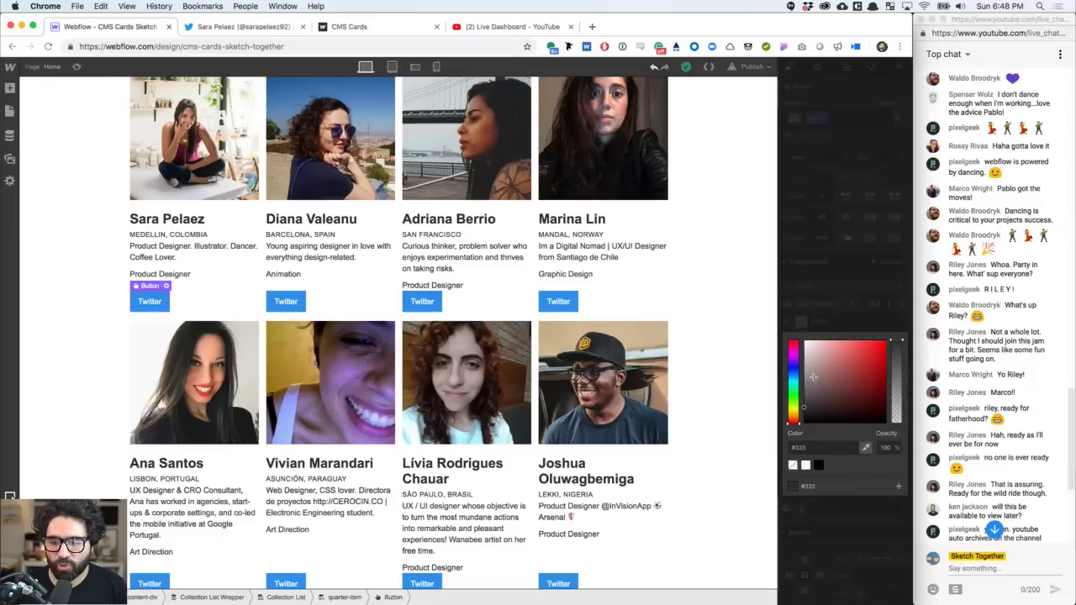
left_click(819, 467)
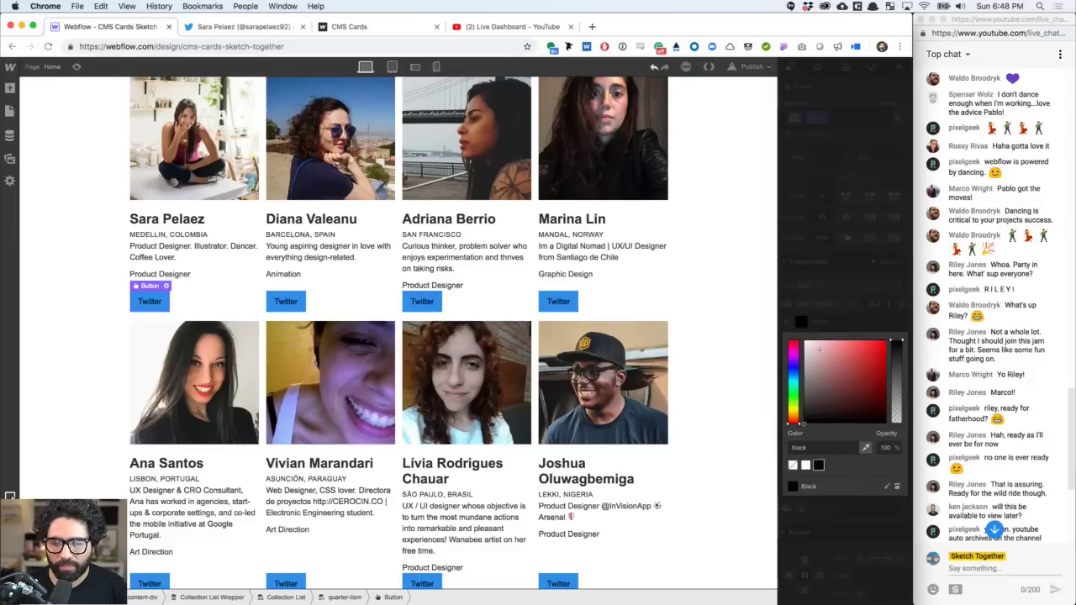
left_click(832, 309)
- Give the Twitter button a white background and a 1 px solid black border
scroll(818, 427, "down", 1)
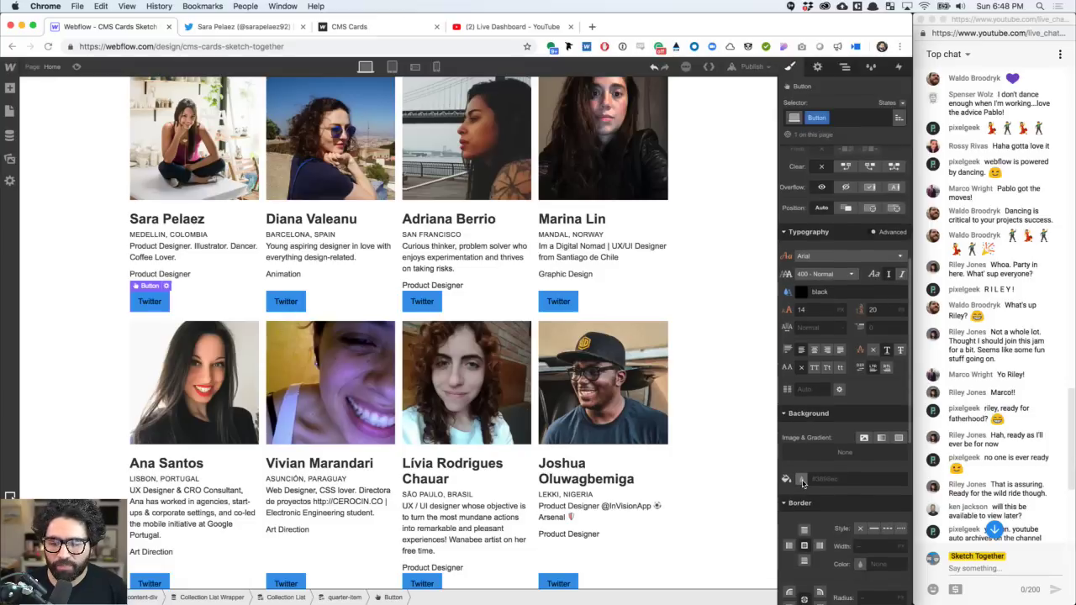
left_click(802, 480)
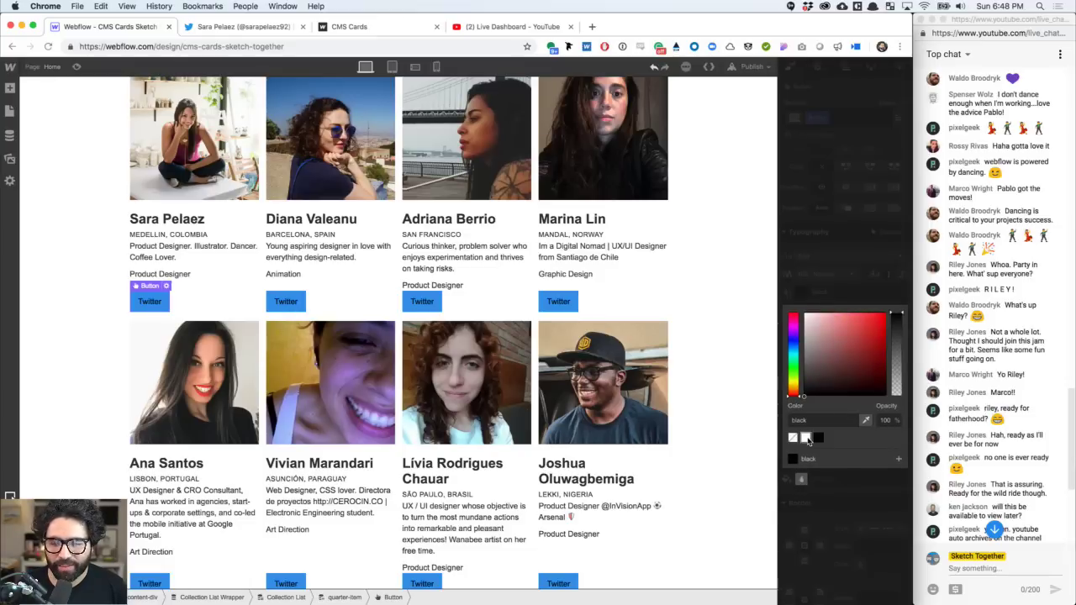
left_click(806, 438)
left_click(844, 284)
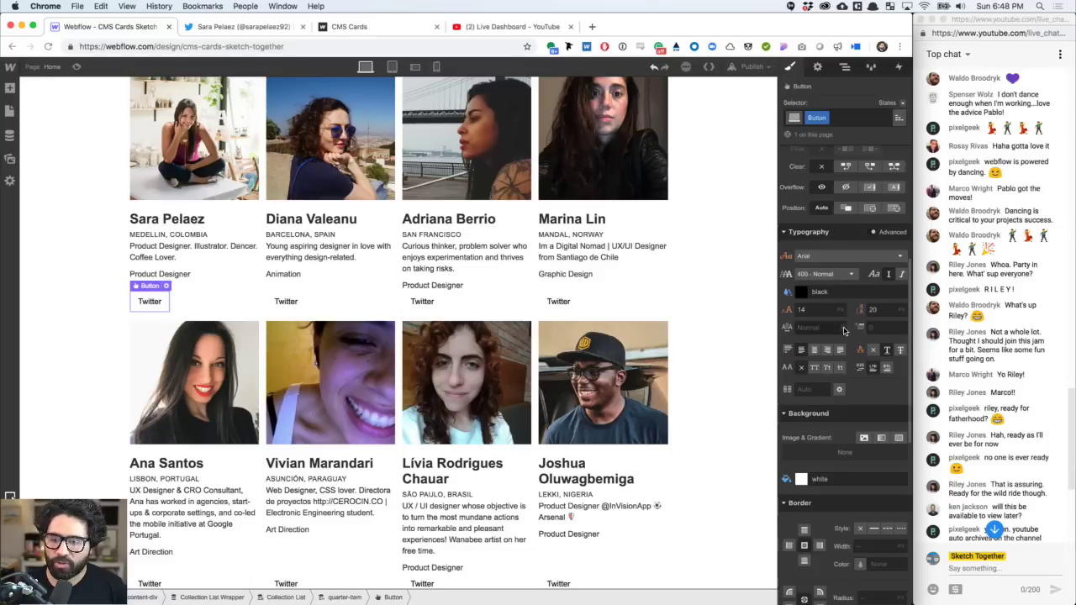
scroll(845, 330, "down", 3)
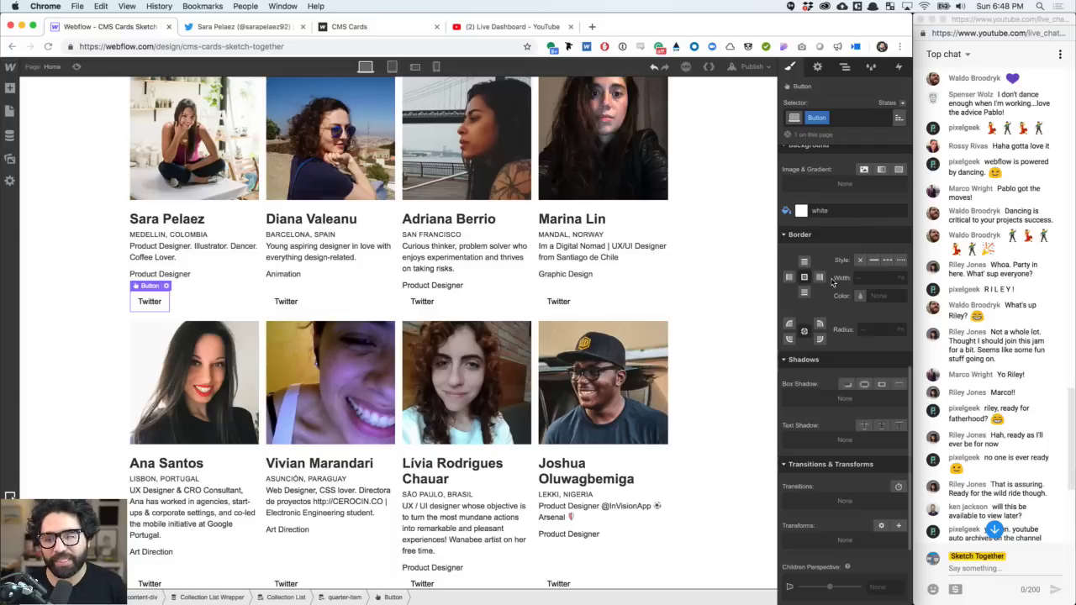
left_click(876, 260)
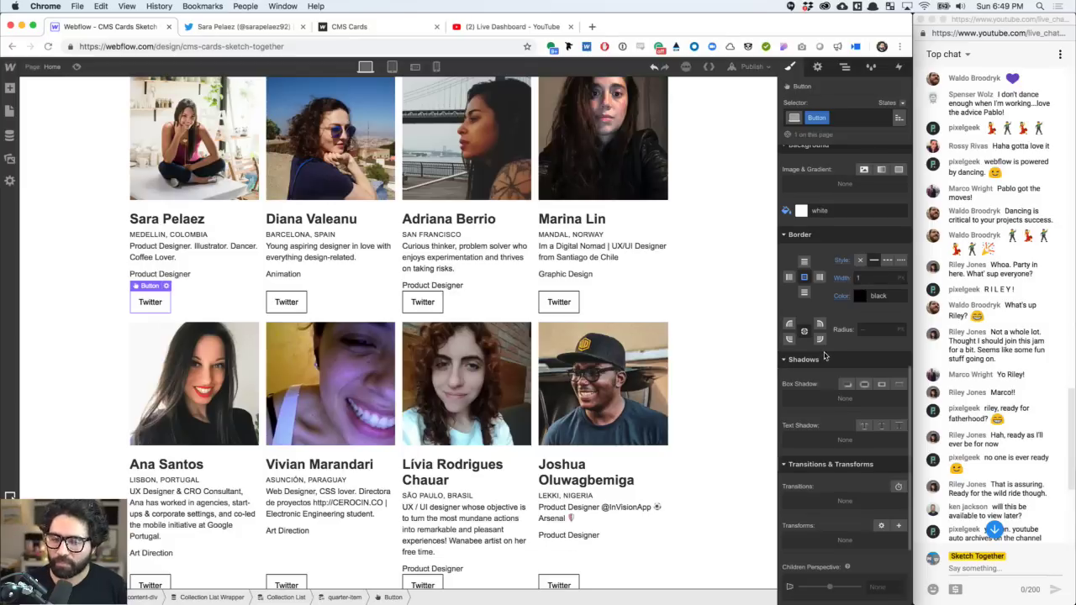
scroll(822, 339, "up", 5)
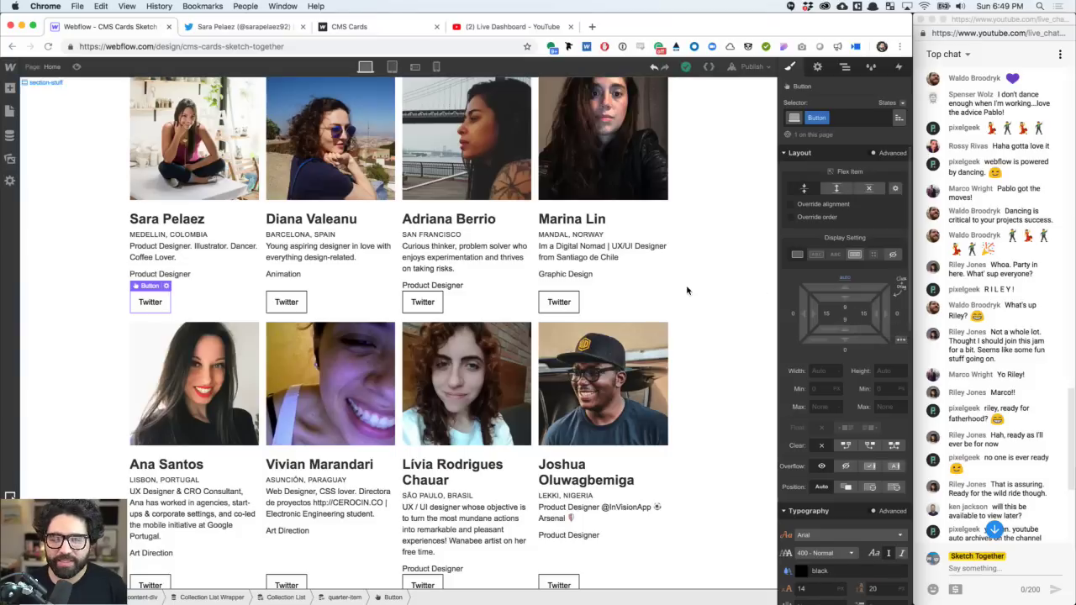
- Select the card item and switch its content alignment from stretch to left
left_click(558, 299)
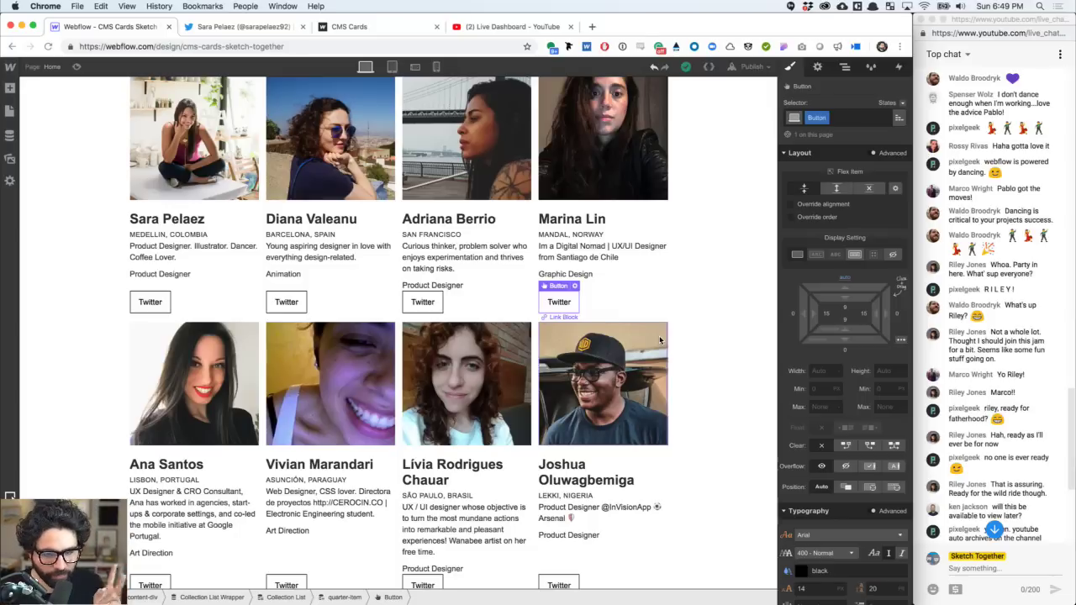
key("Up")
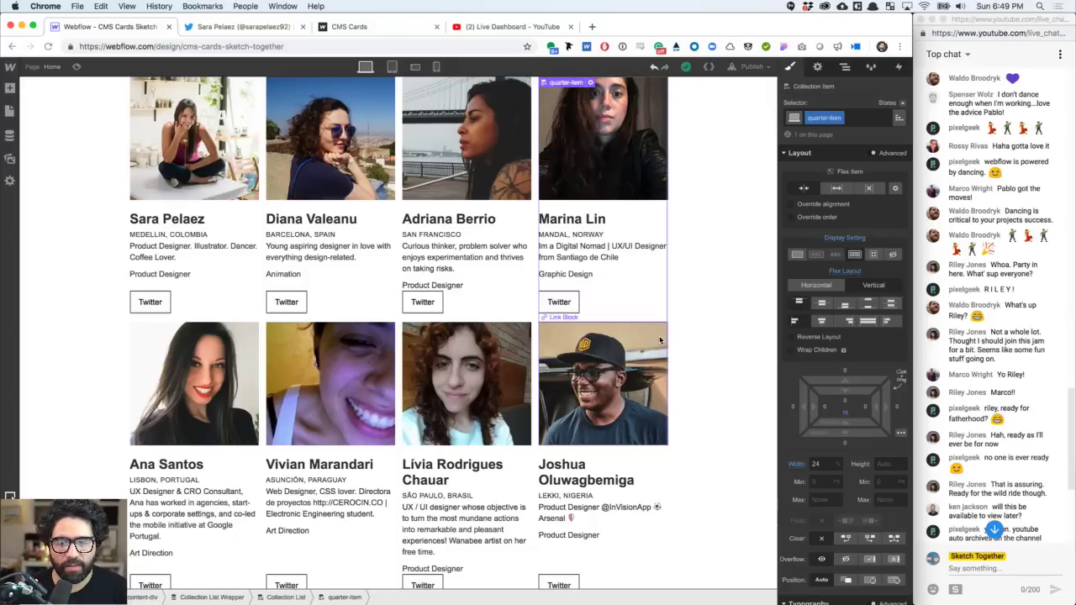
key("Down")
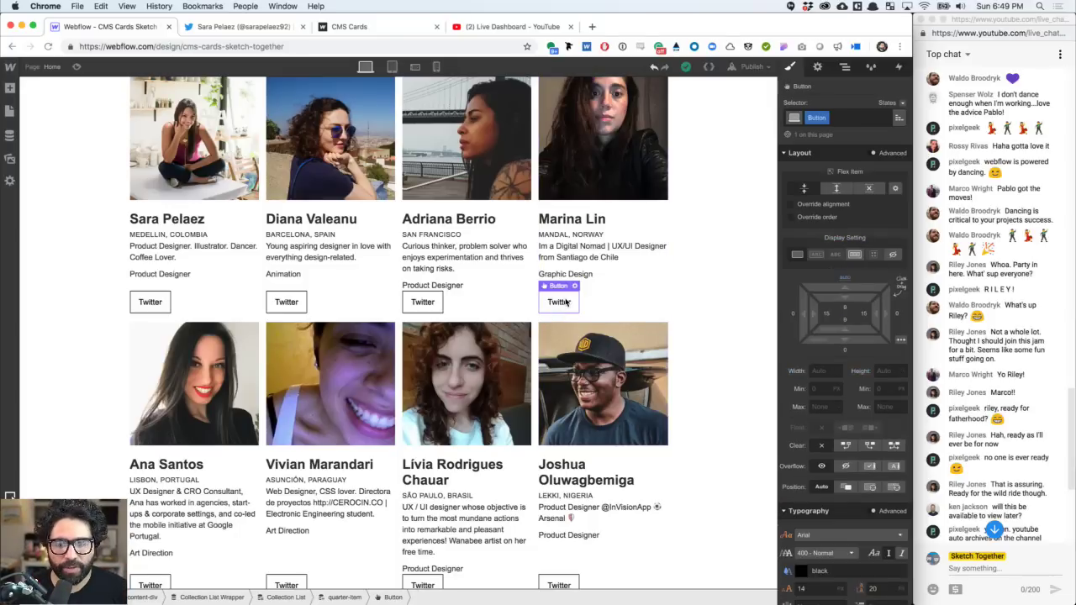
left_click(634, 300)
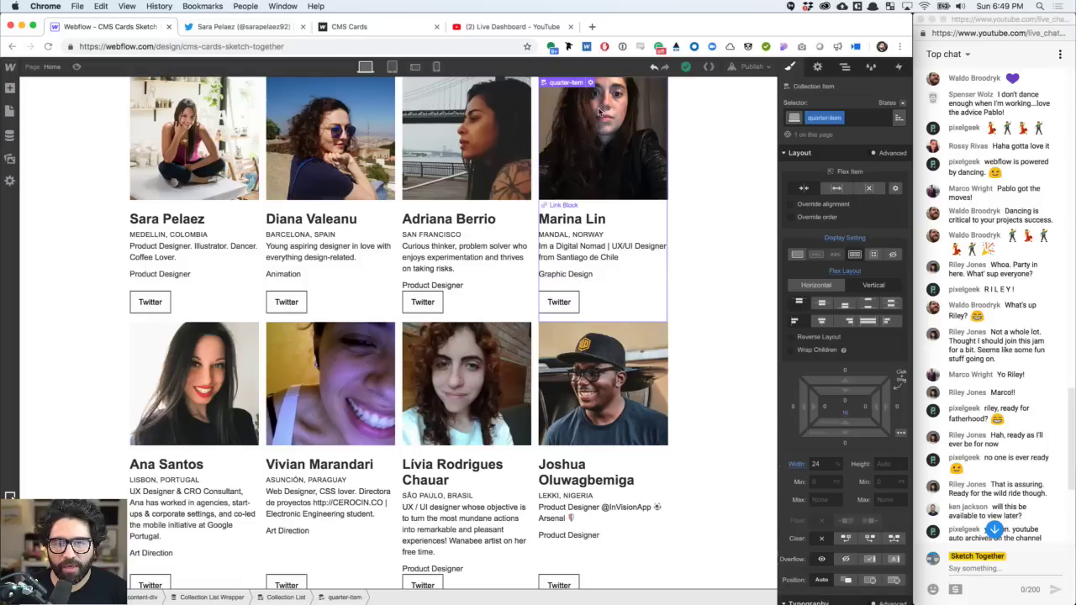
left_click(866, 326)
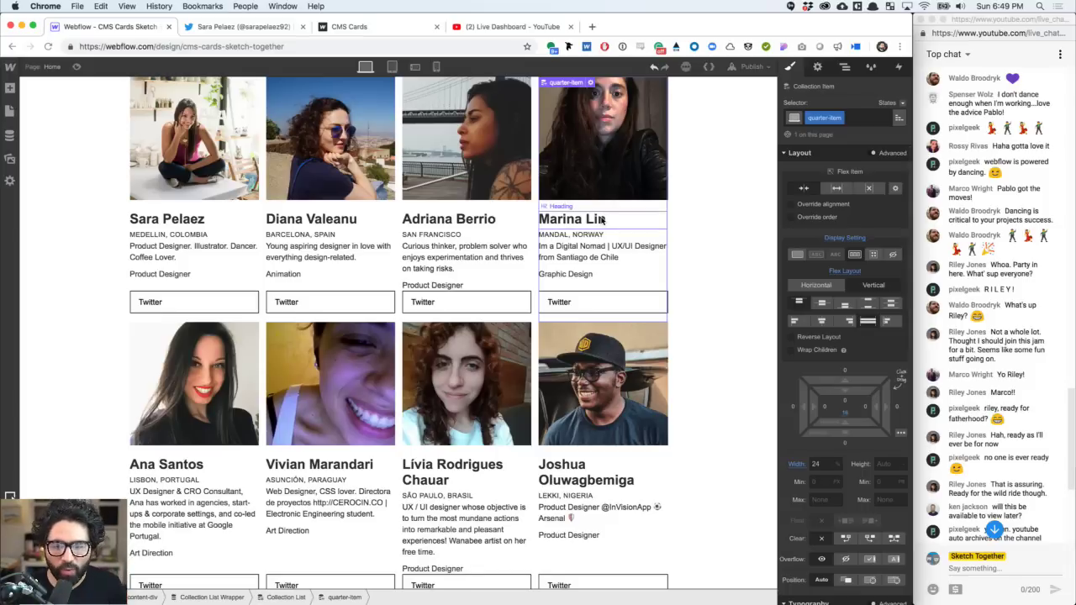
left_click(794, 322)
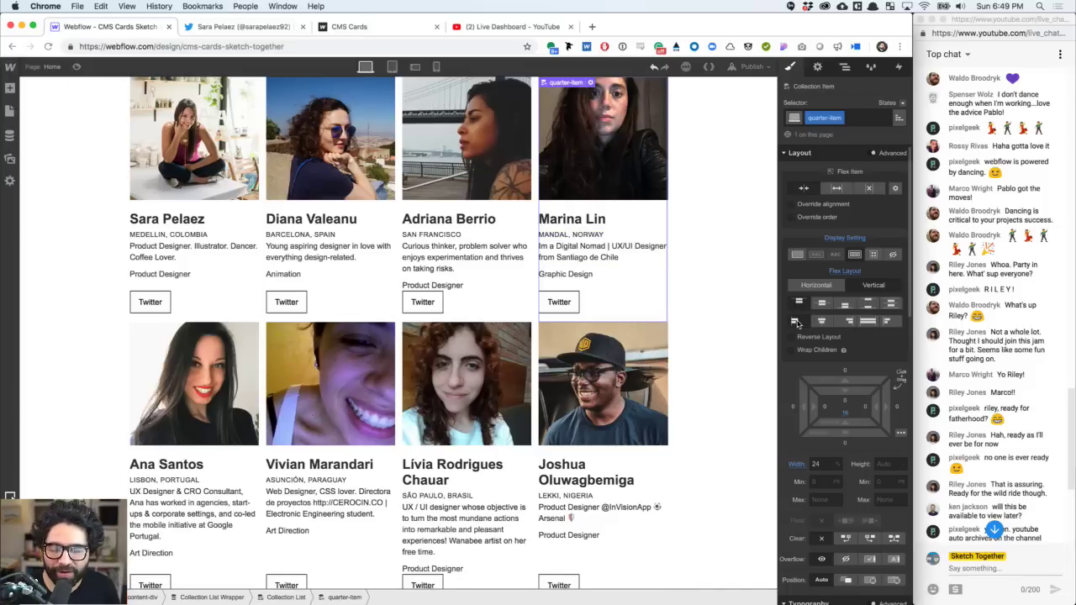
- Make the Twitter button 100% wide with a flexbox layout and its label centred
left_click(570, 298)
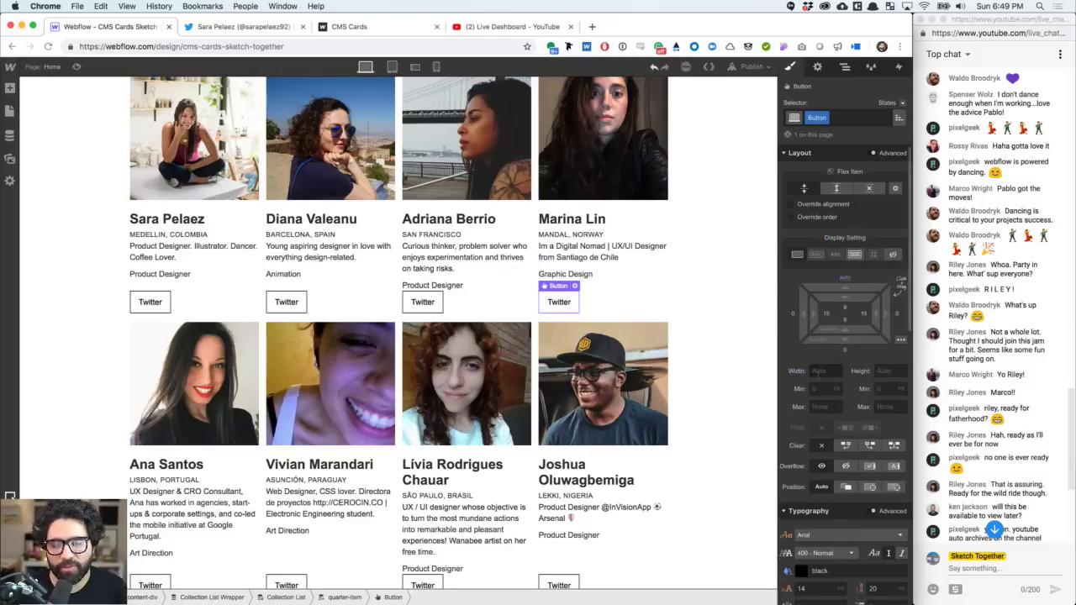
left_click(814, 370)
type("100")
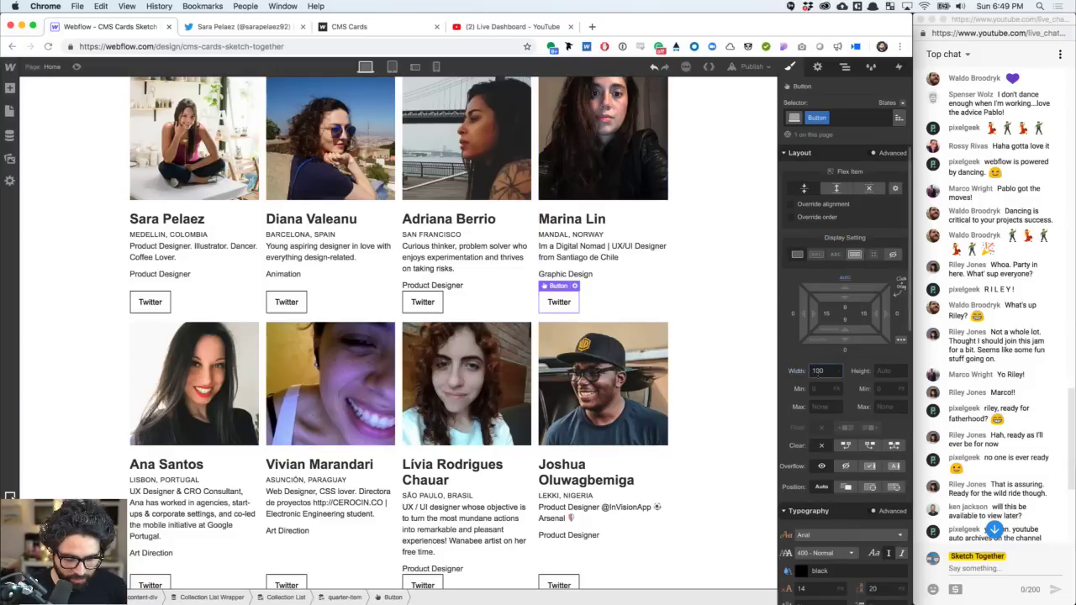
type("%")
key("Return")
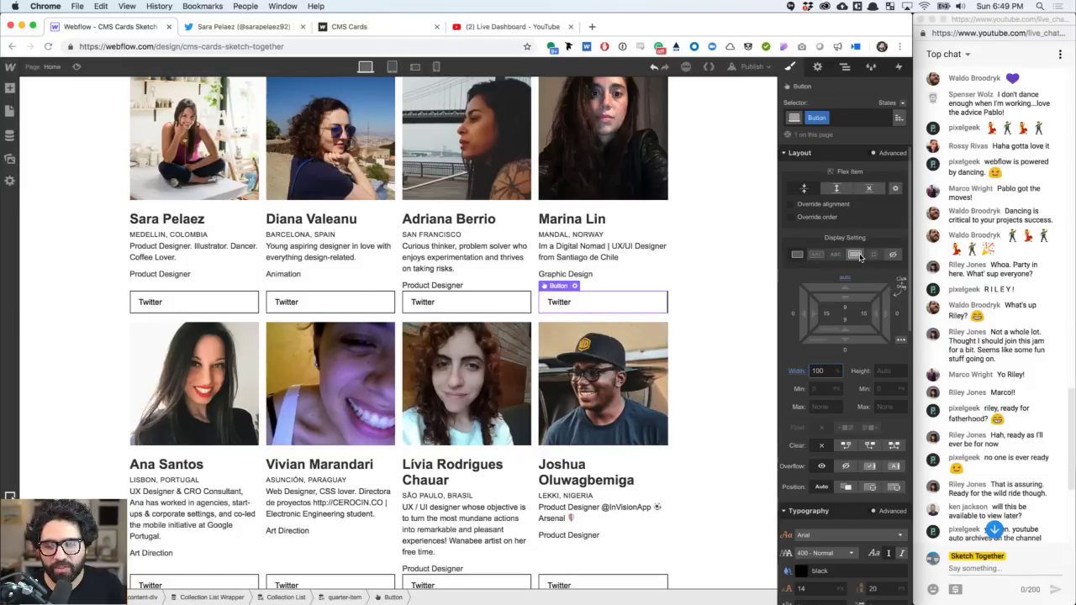
left_click(856, 256)
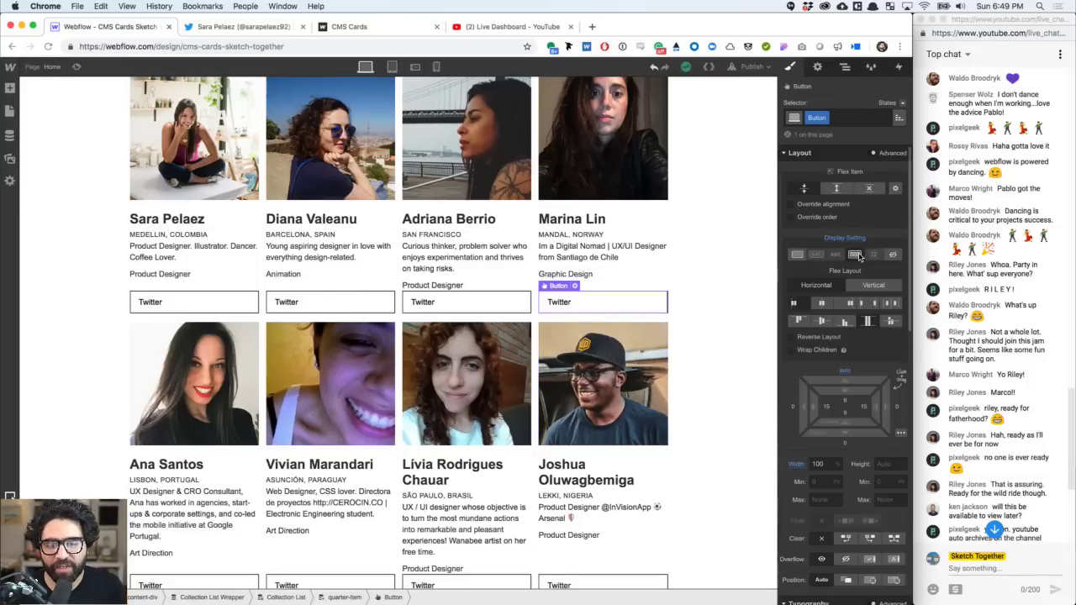
left_click(823, 303)
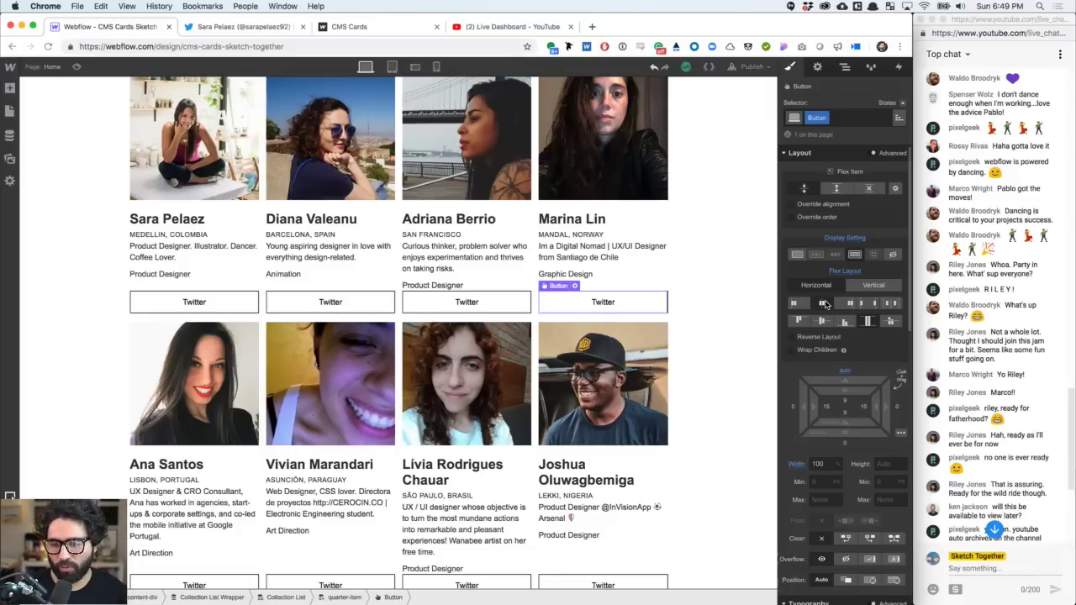
- Select the third card's Twitter button and show its interaction states list
scroll(825, 362, "down", 4)
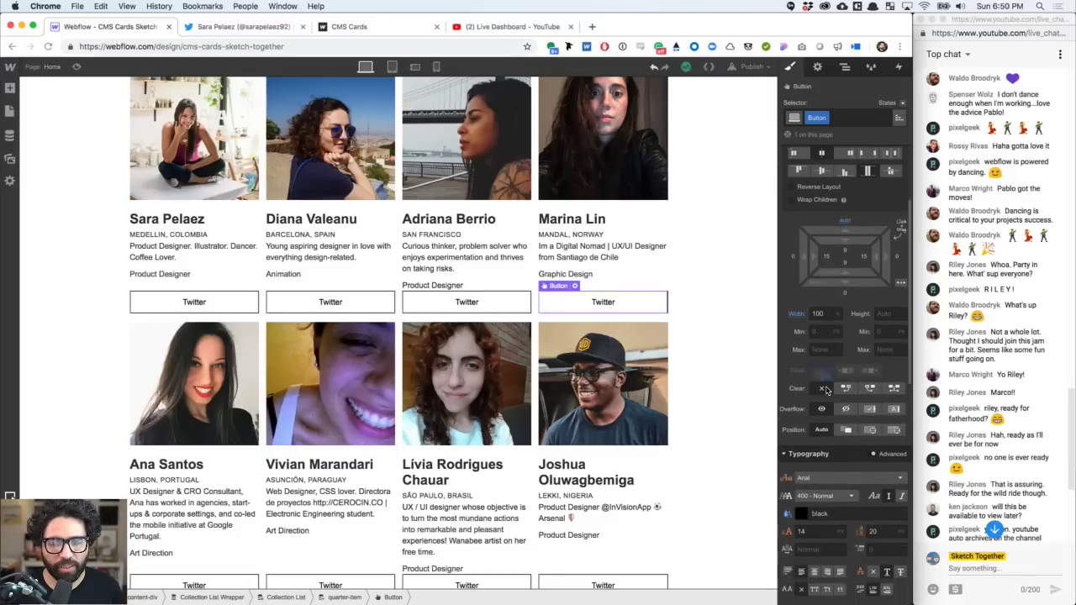
scroll(513, 372, "down", 3)
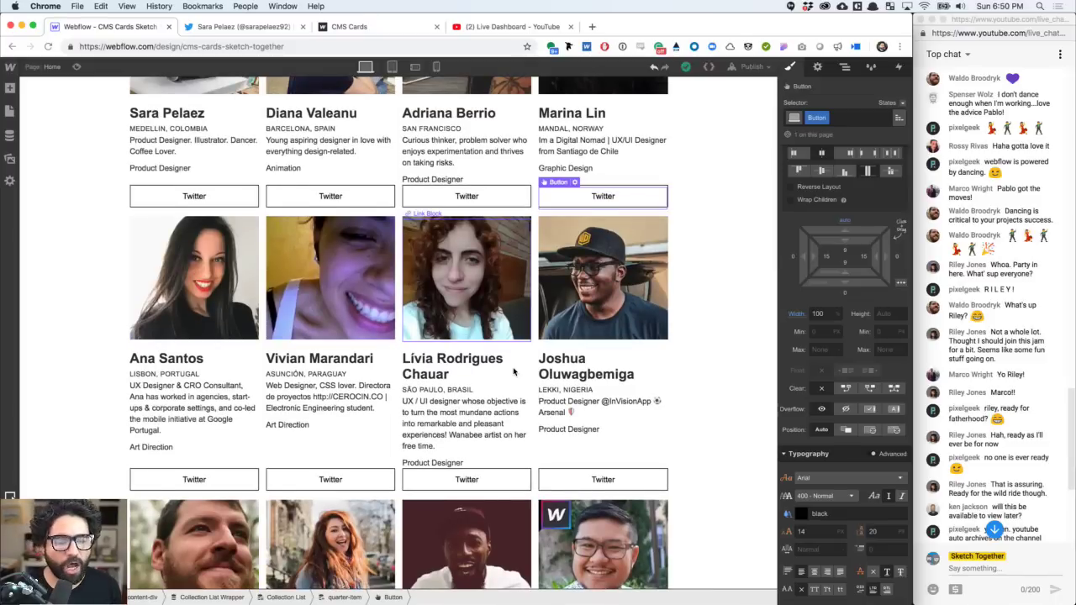
scroll(514, 372, "up", 3)
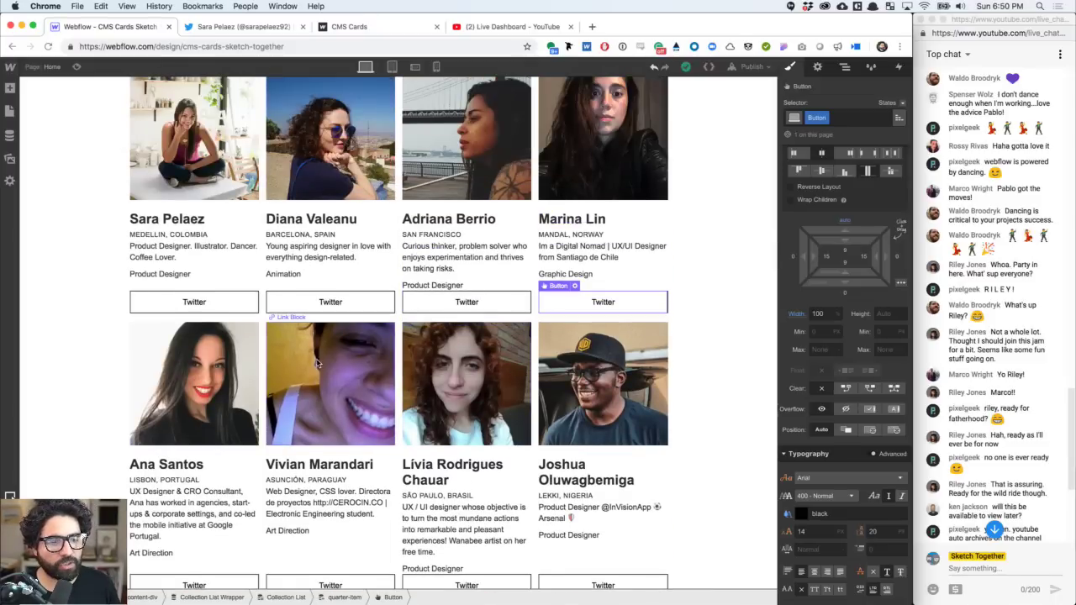
left_click(567, 220)
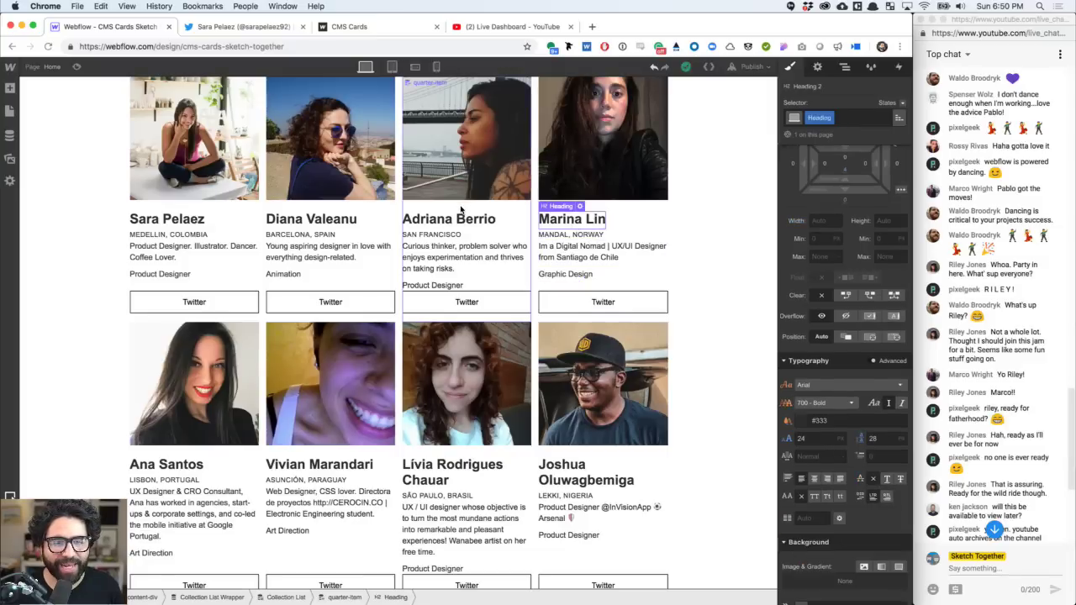
left_click(464, 169)
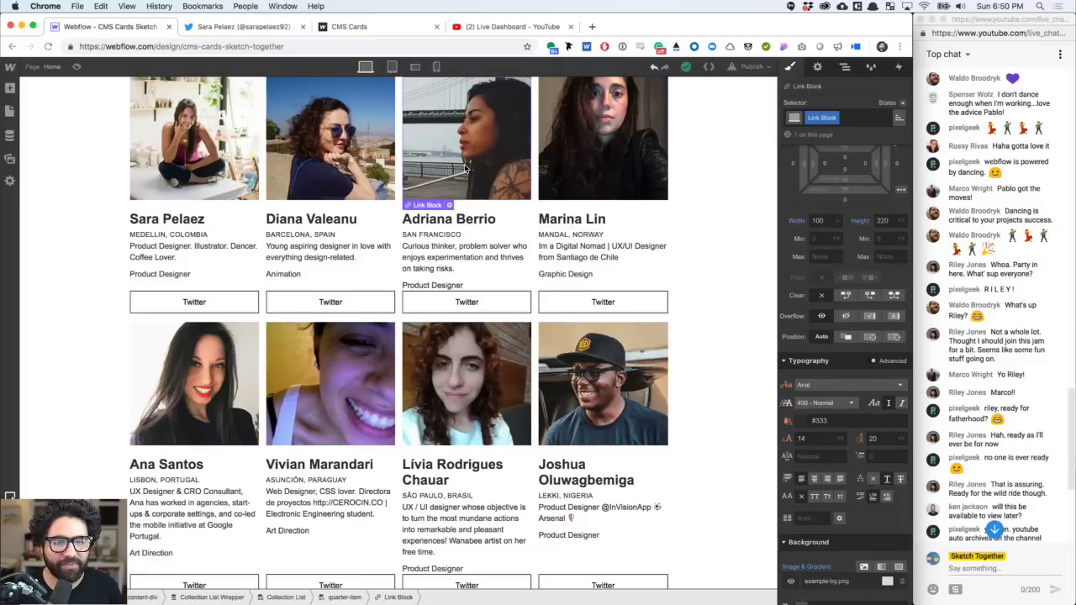
left_click(471, 305)
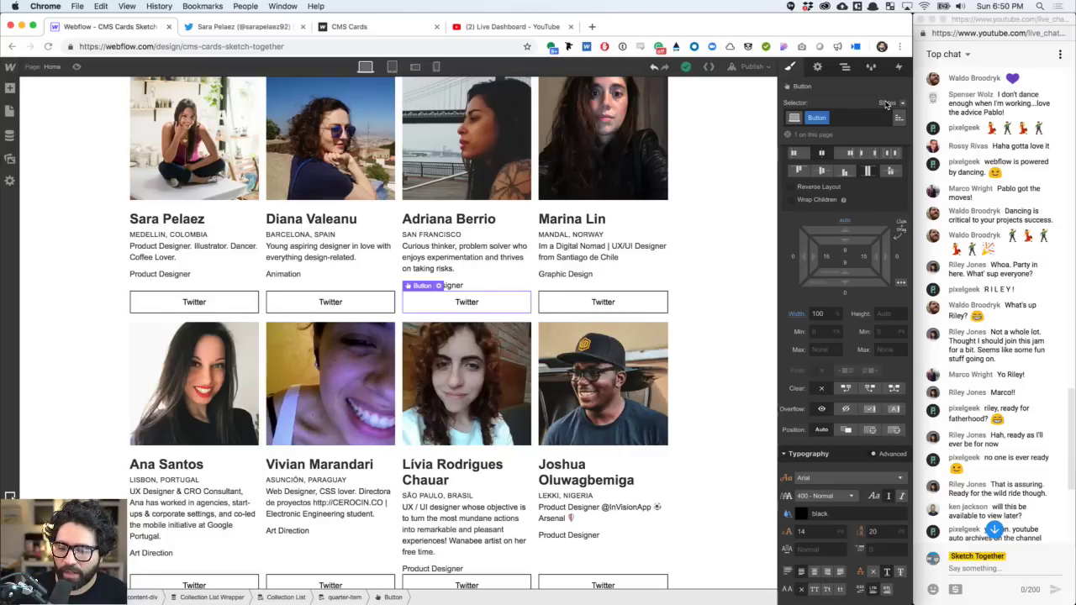
left_click(887, 102)
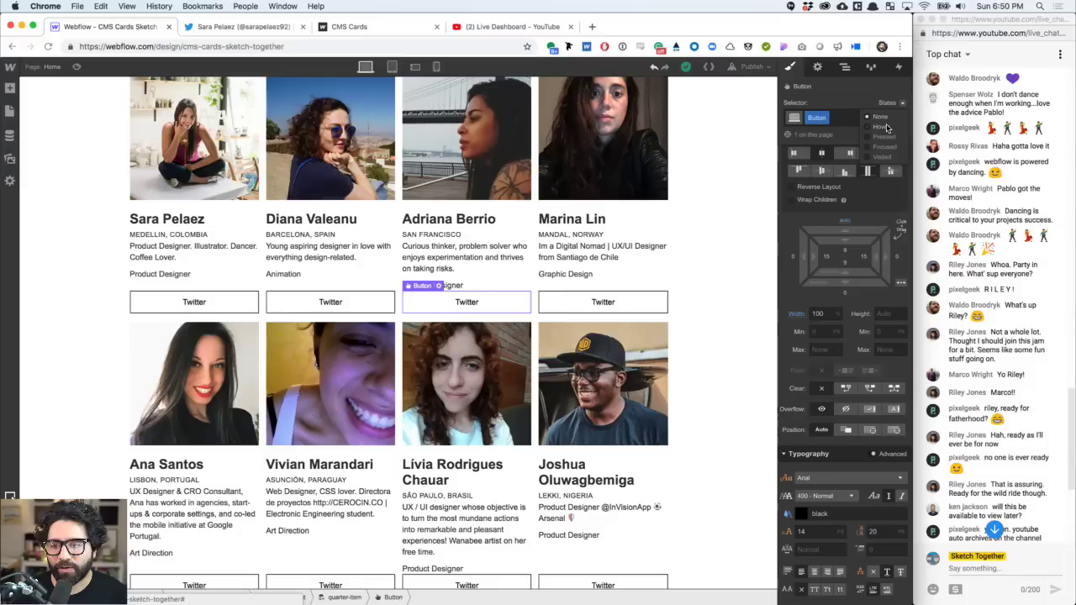
- In the Hover state, set the button background to black and text colour to white
left_click(886, 127)
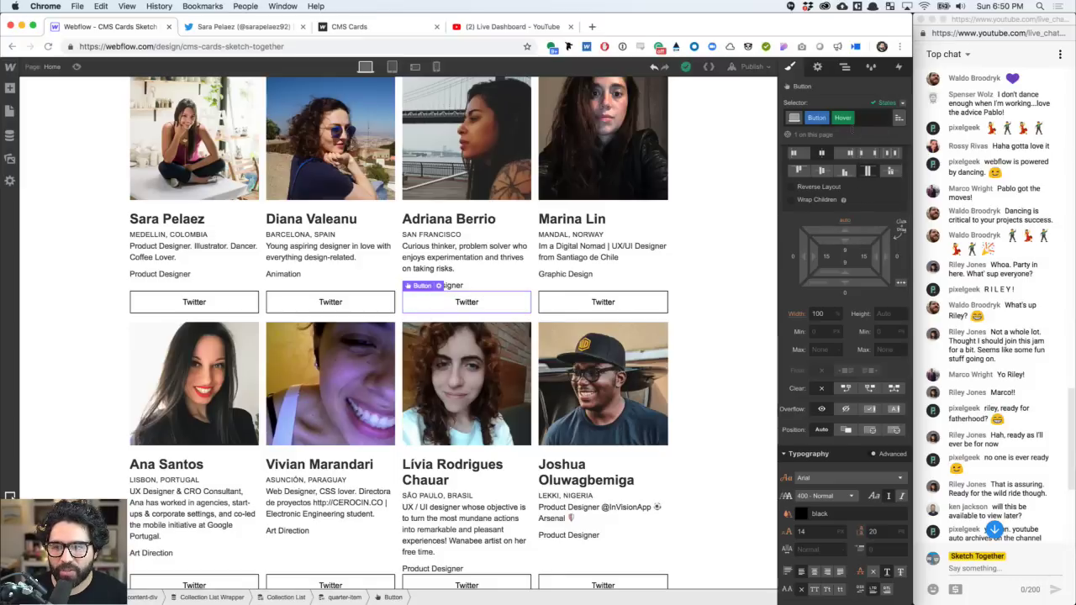
scroll(879, 259, "down", 10)
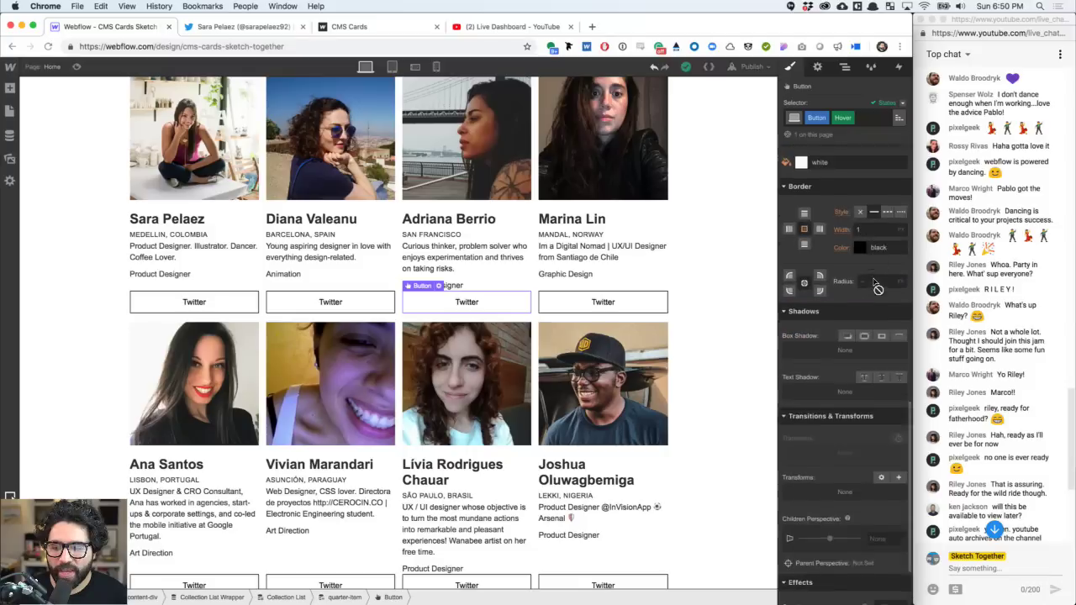
scroll(874, 286, "up", 5)
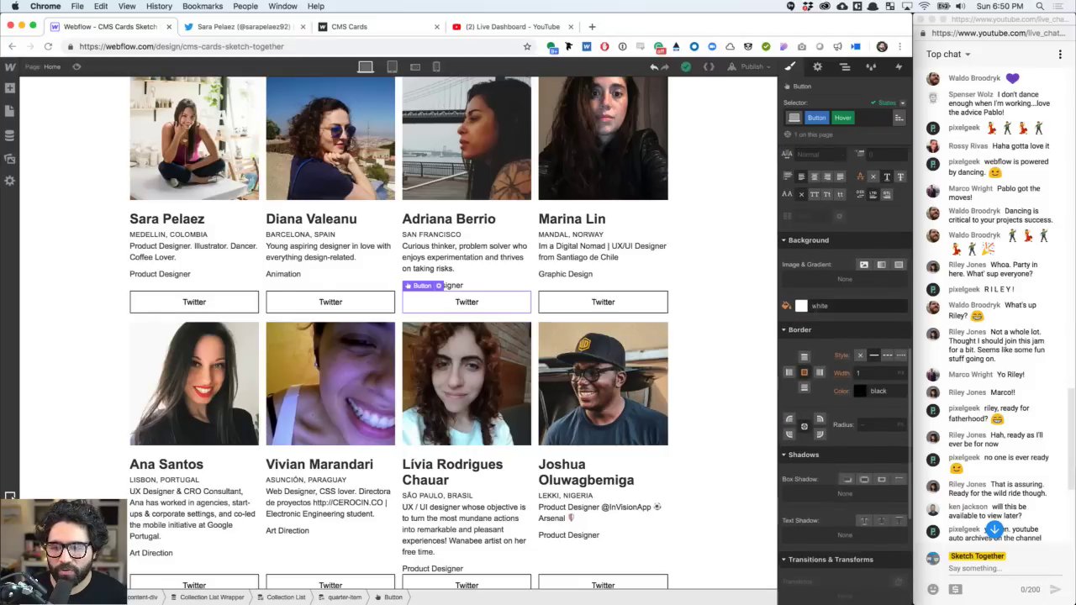
left_click(803, 306)
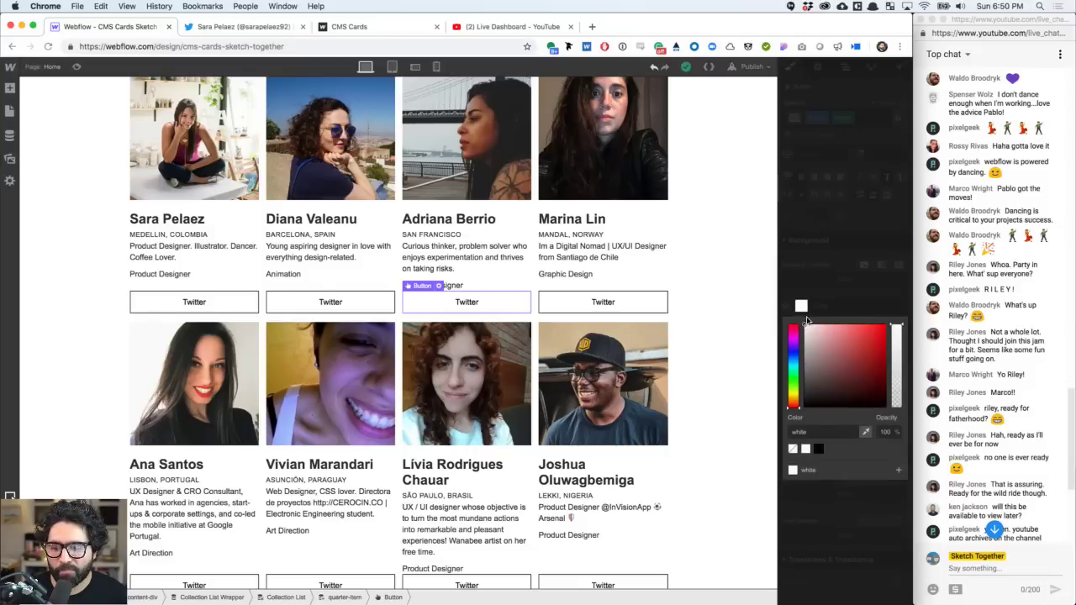
left_click(818, 449)
left_click(824, 304)
scroll(824, 304, "up", 5)
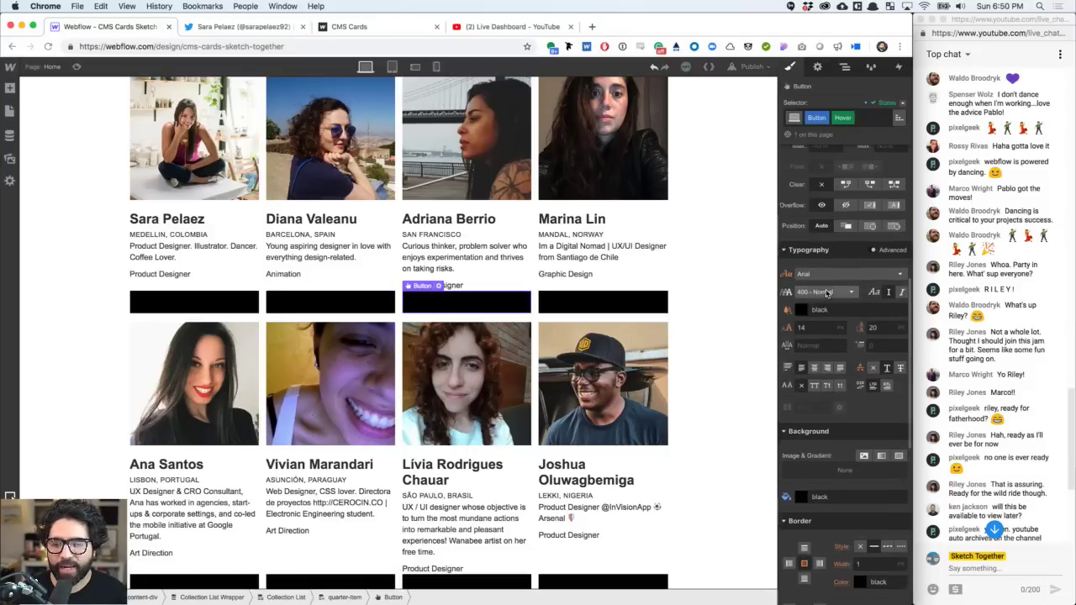
left_click(802, 310)
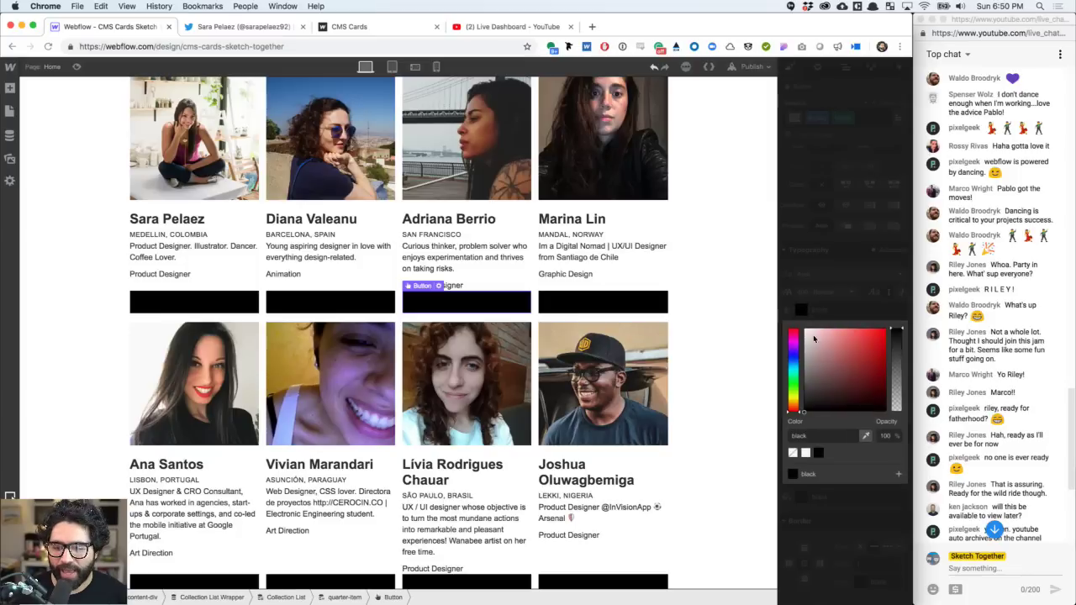
left_click(805, 453)
left_click(839, 274)
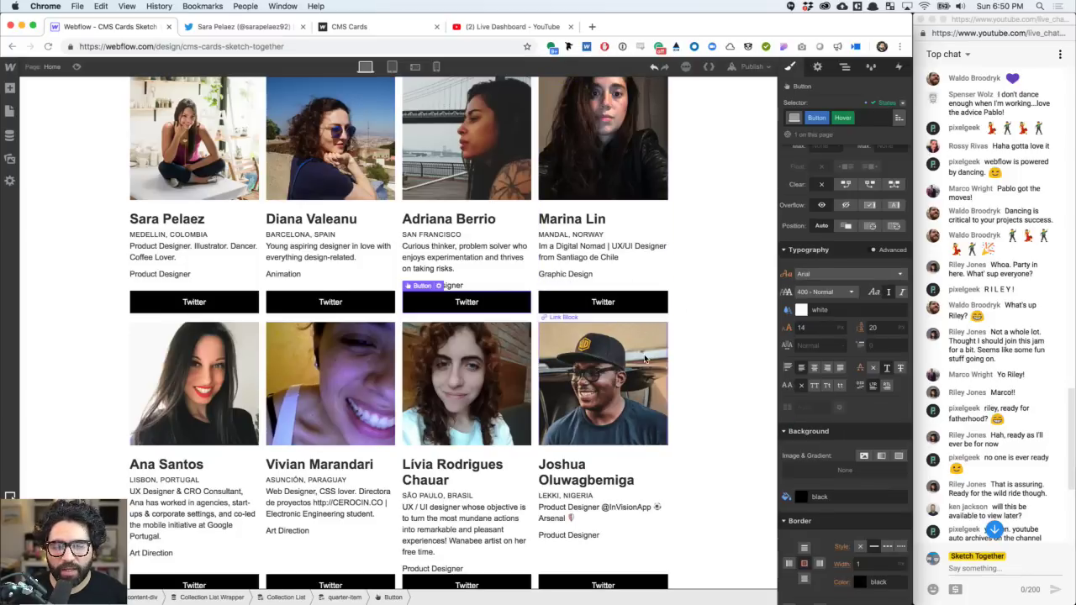
- Return the states to None and select the fourth card's Twitter button
scroll(645, 336, "down", 3)
scroll(646, 360, "up", 2)
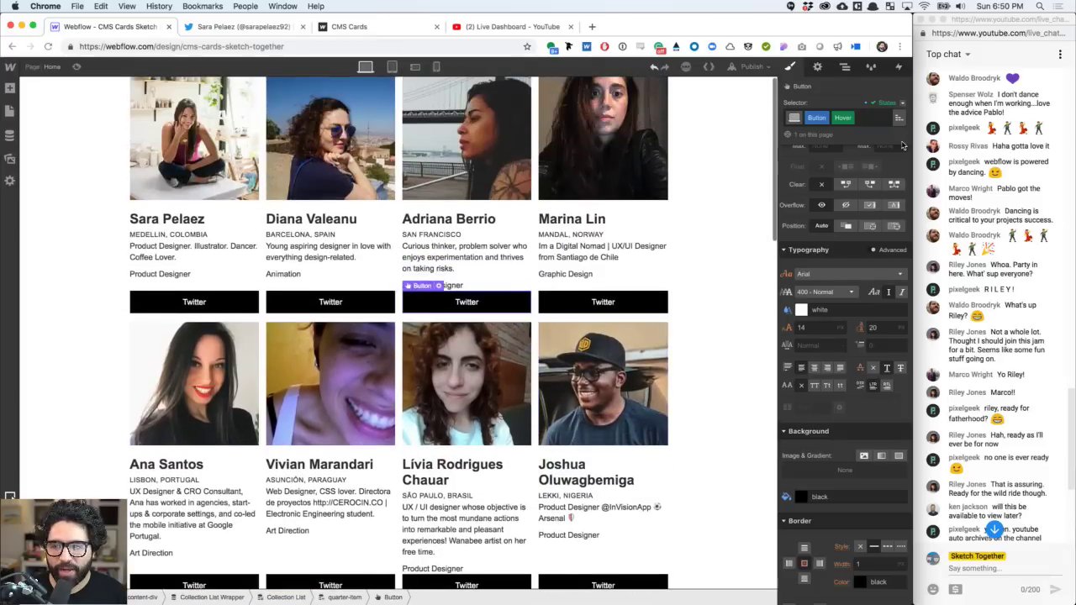
left_click(884, 102)
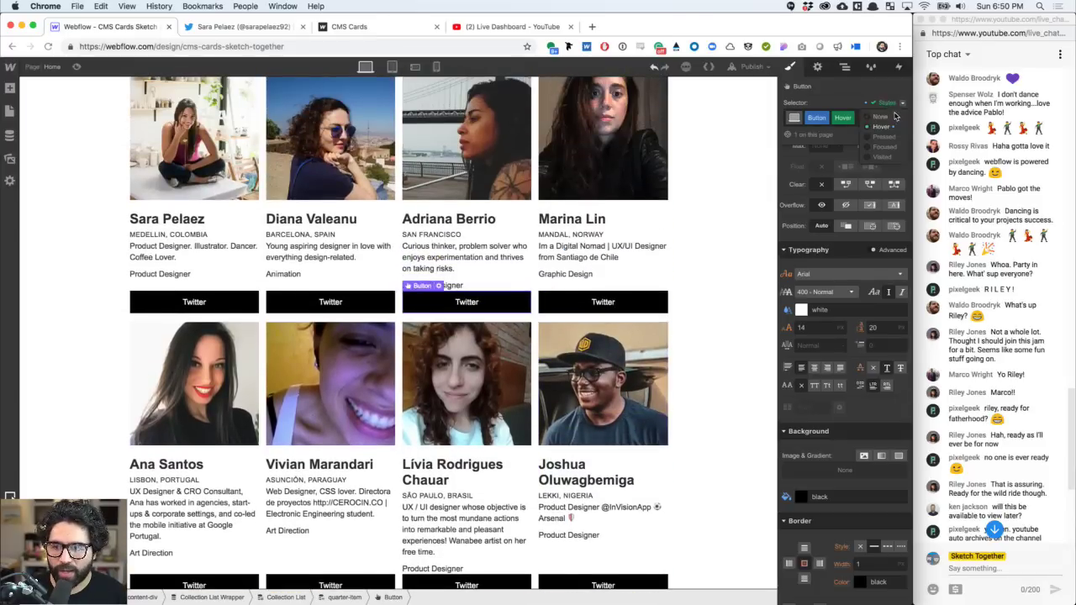
left_click(893, 120)
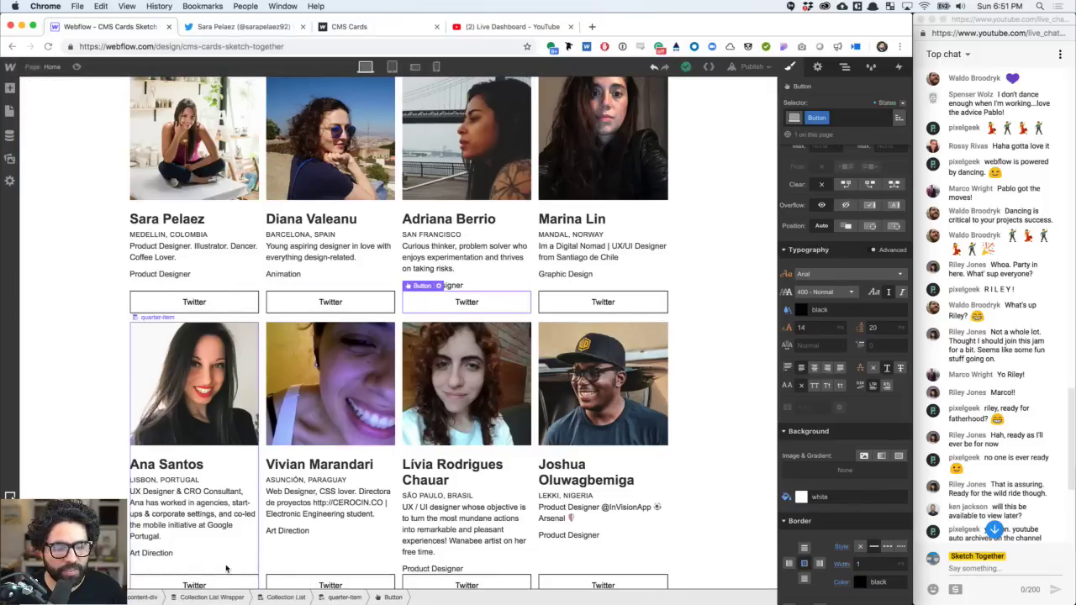
scroll(227, 554, "down", 3)
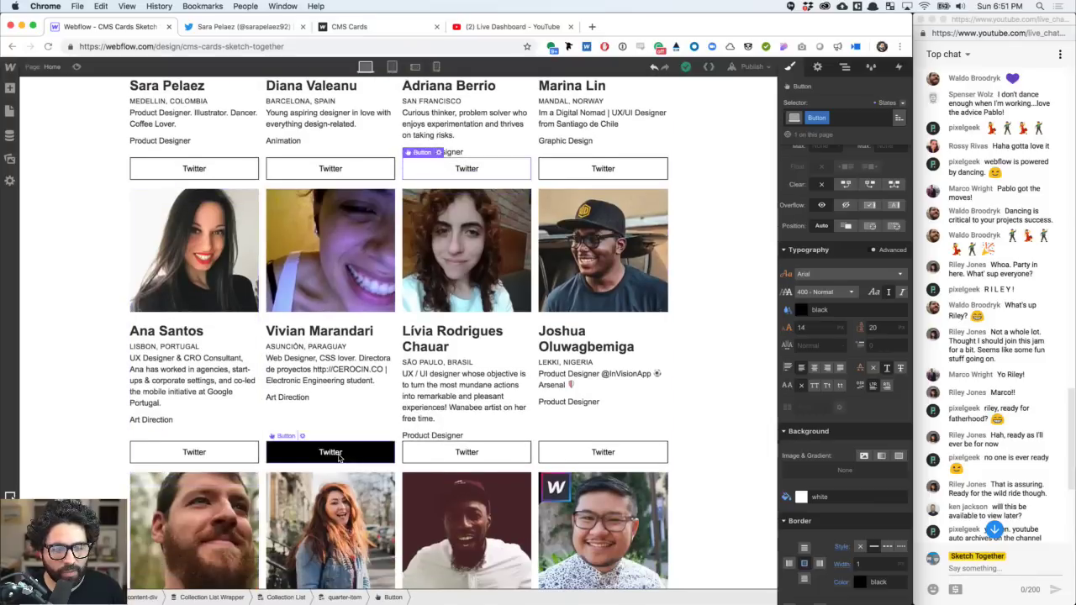
scroll(366, 304, "up", 3)
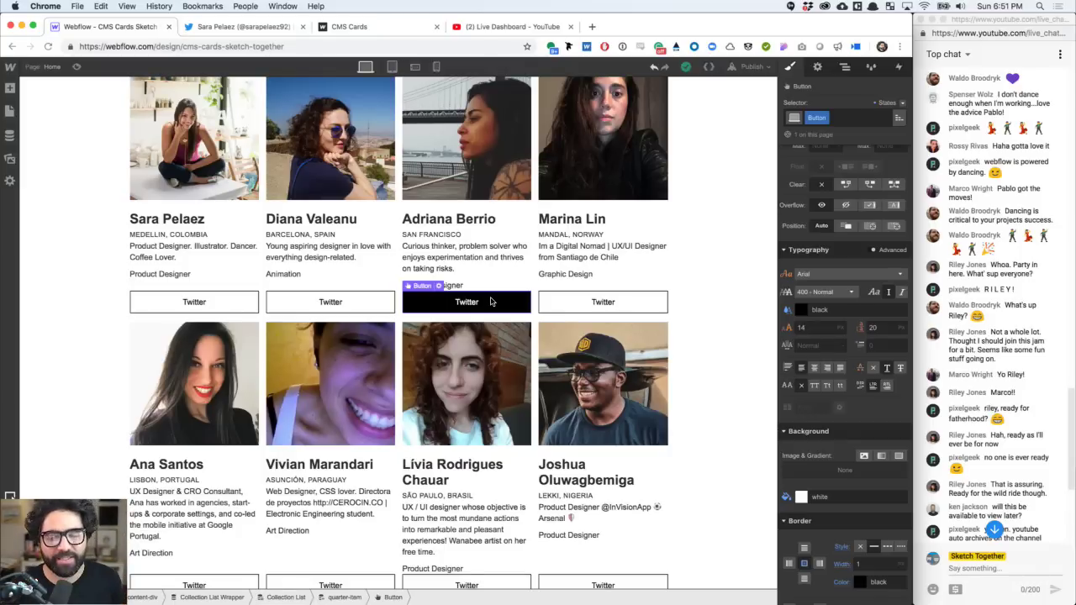
left_click(578, 298)
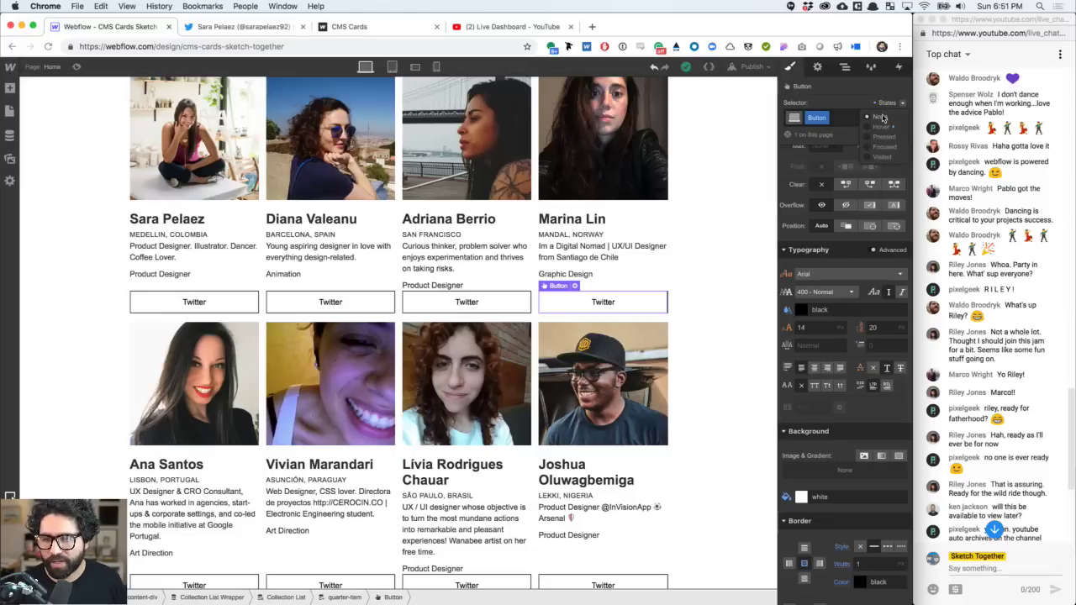
- Add a 300 ms Background Color transition to the Twitter button style
scroll(834, 359, "down", 5)
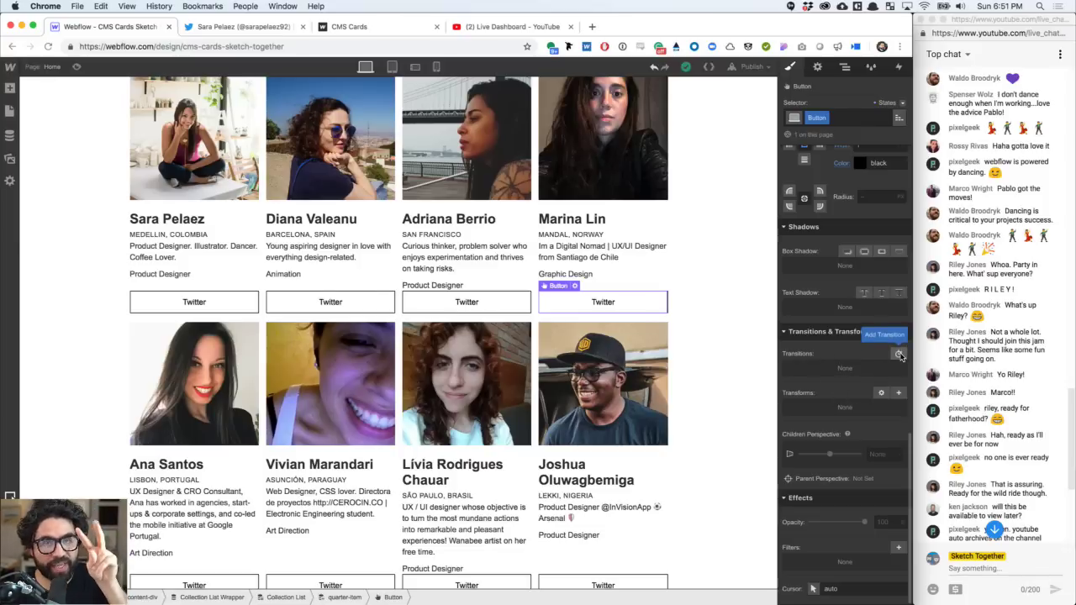
left_click(899, 355)
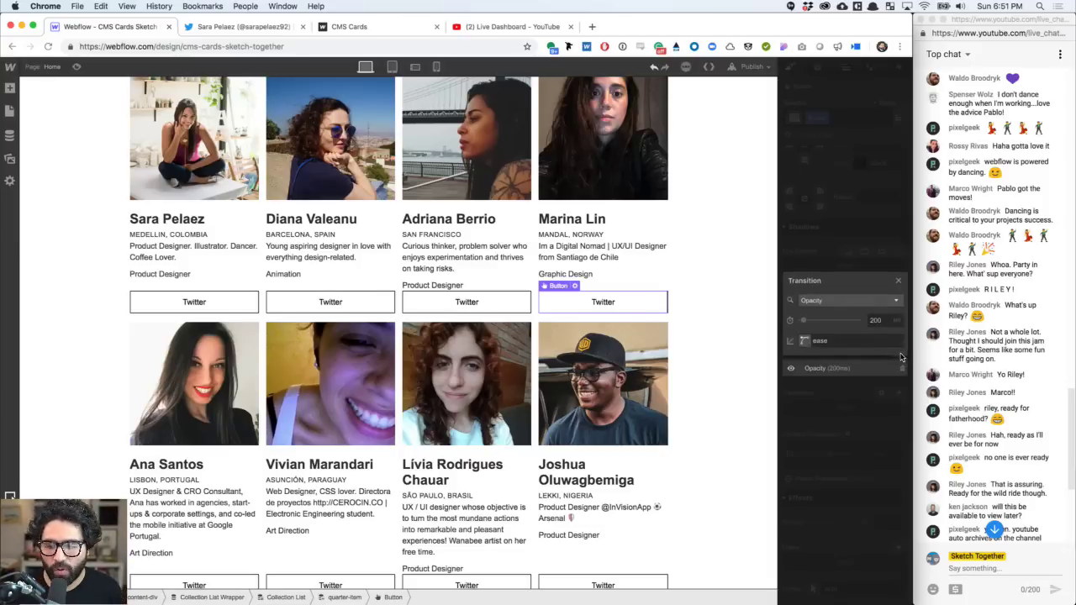
left_click(828, 300)
scroll(849, 344, "down", 3)
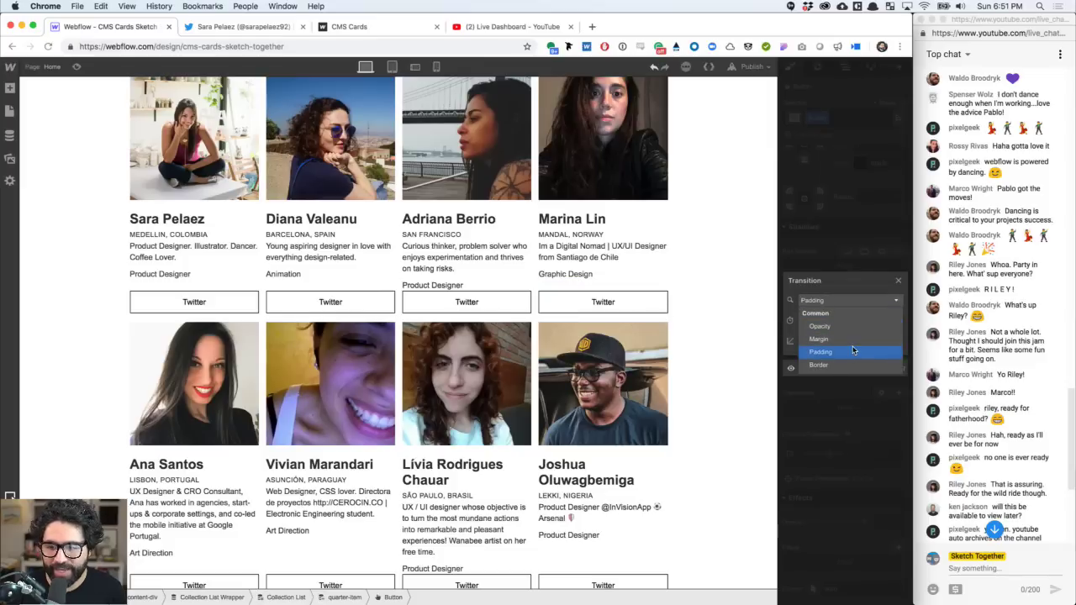
scroll(852, 350, "down", 3)
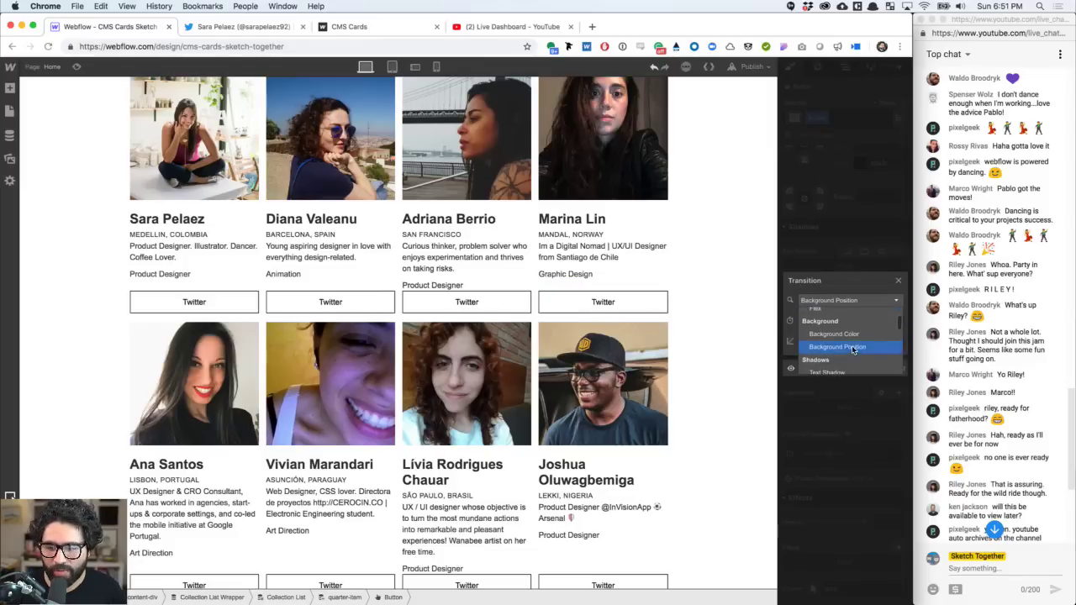
left_click(854, 335)
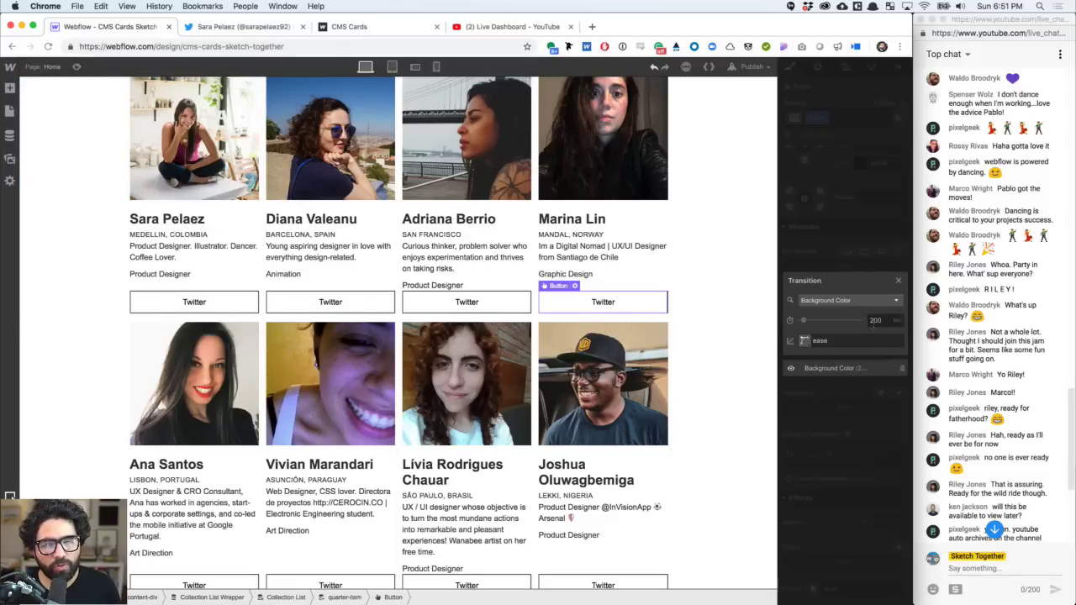
left_click(874, 321)
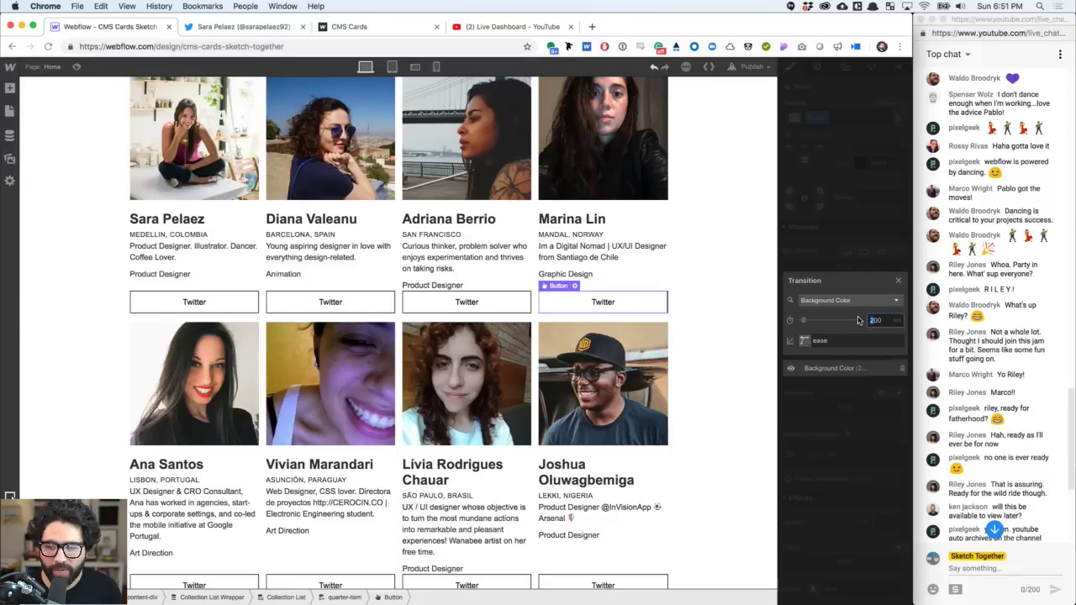
- Set the transition's easing to the standard Ease preset
left_click(804, 341)
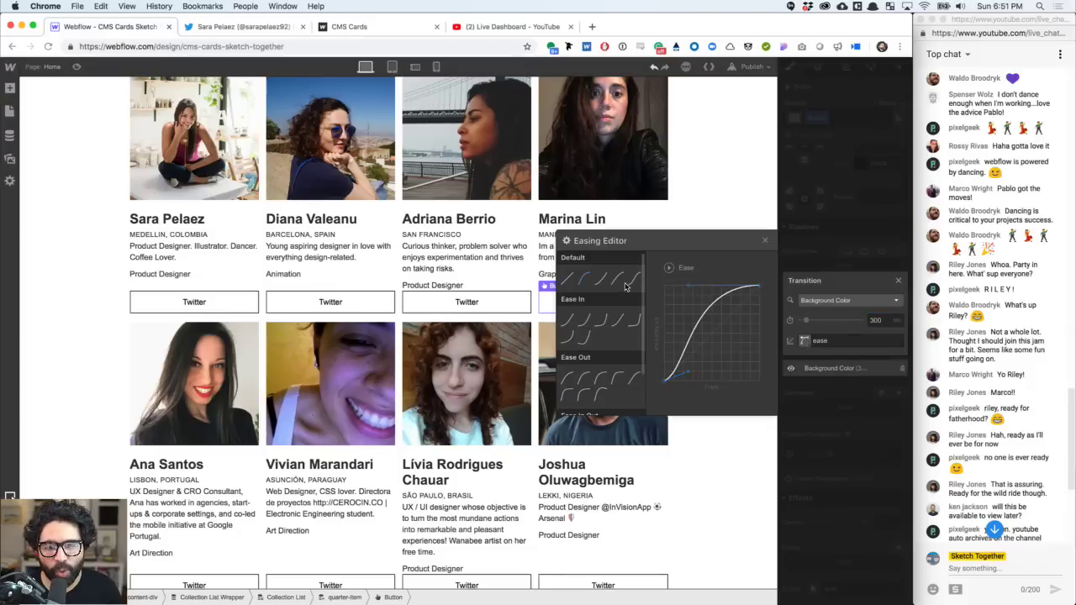
scroll(609, 349, "down", 2)
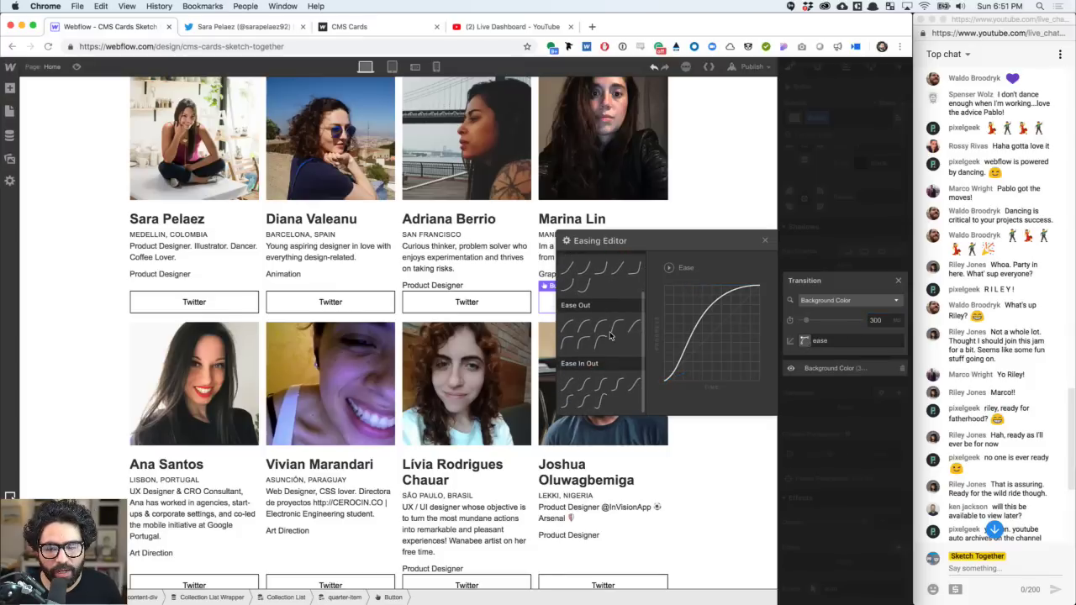
scroll(610, 336, "up", 2)
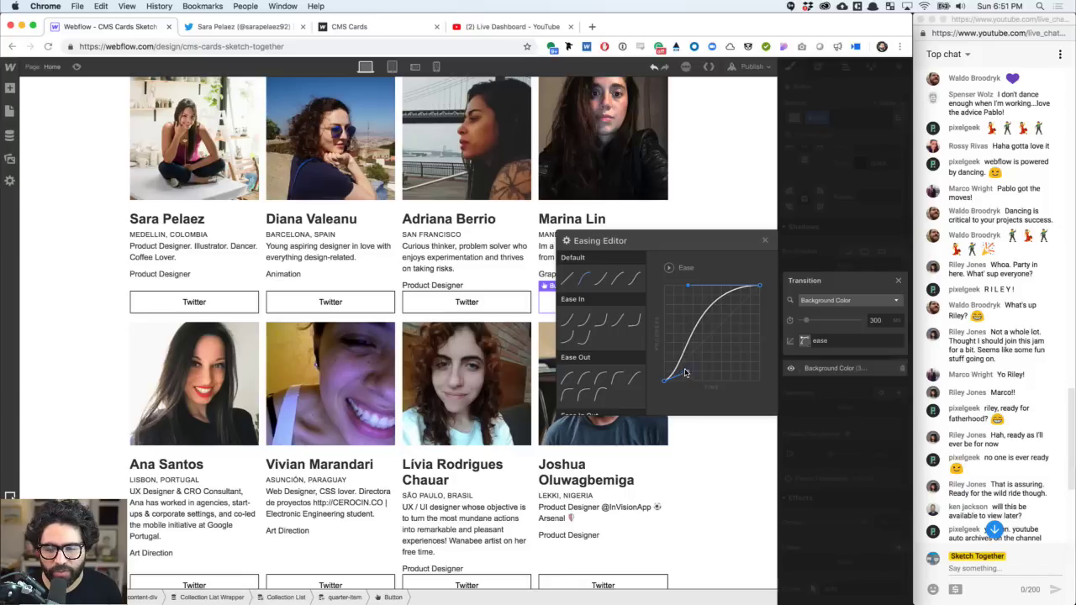
left_click_drag(689, 372, 722, 372)
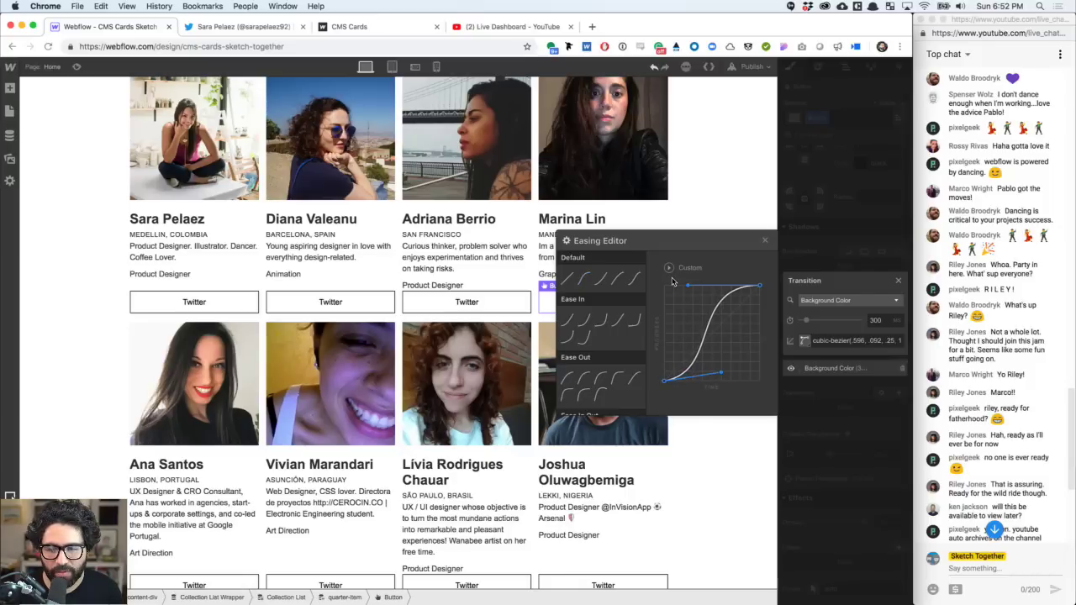
left_click(585, 280)
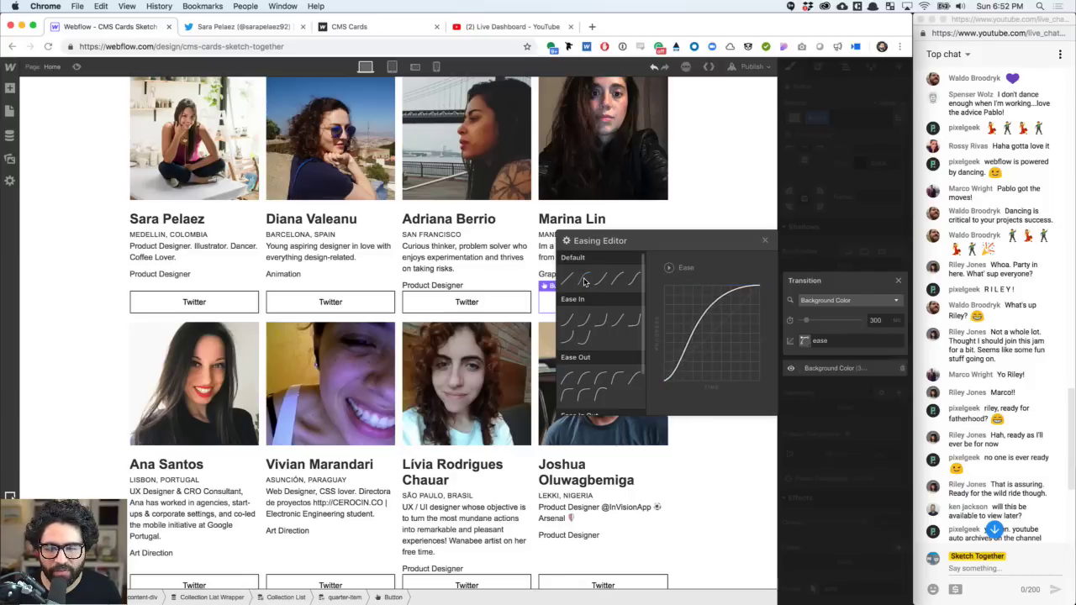
left_click(877, 252)
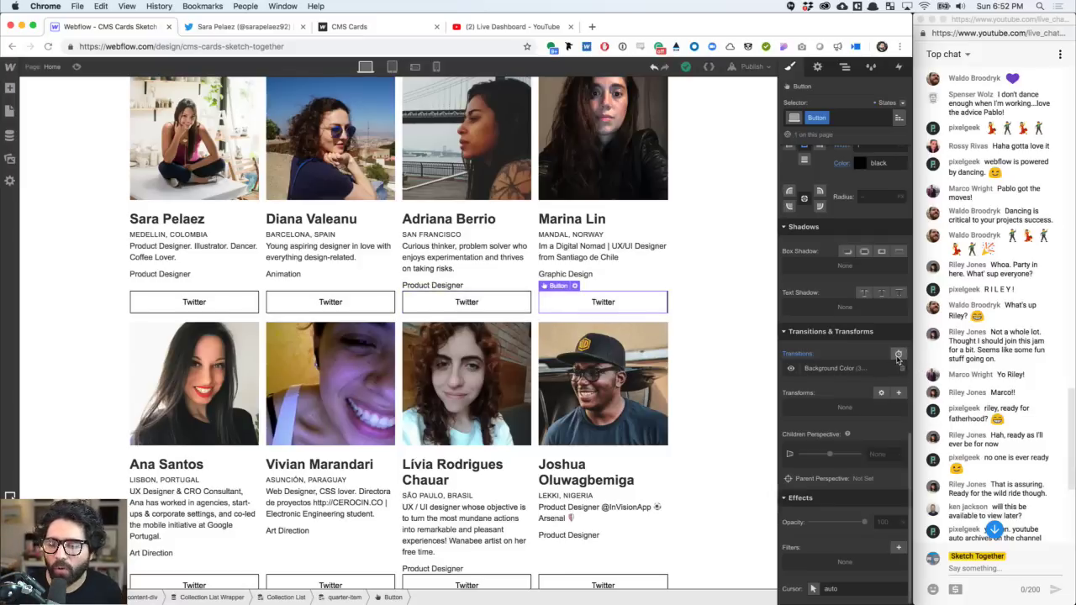
- Add a second 300 ms transition on Font Color to the Twitter button
left_click(898, 356)
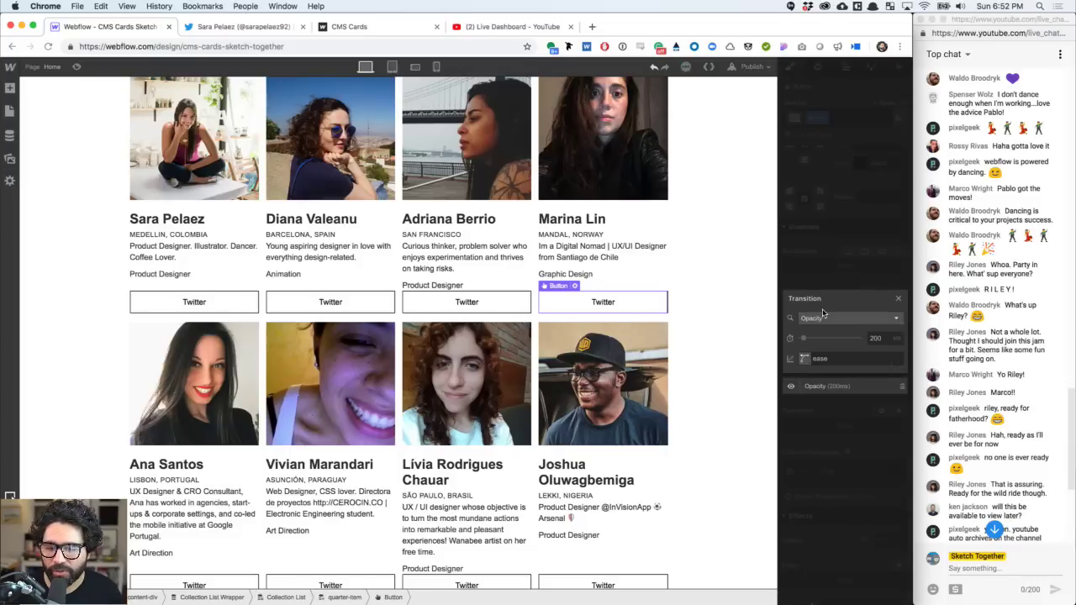
left_click(823, 315)
scroll(833, 355, "down", 2)
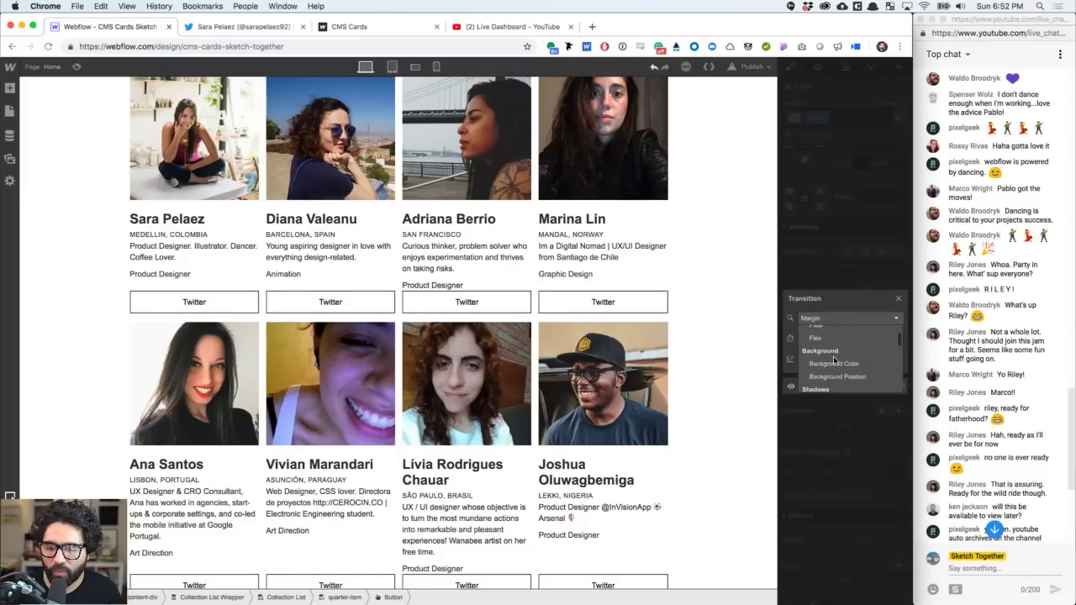
scroll(833, 360, "down", 4)
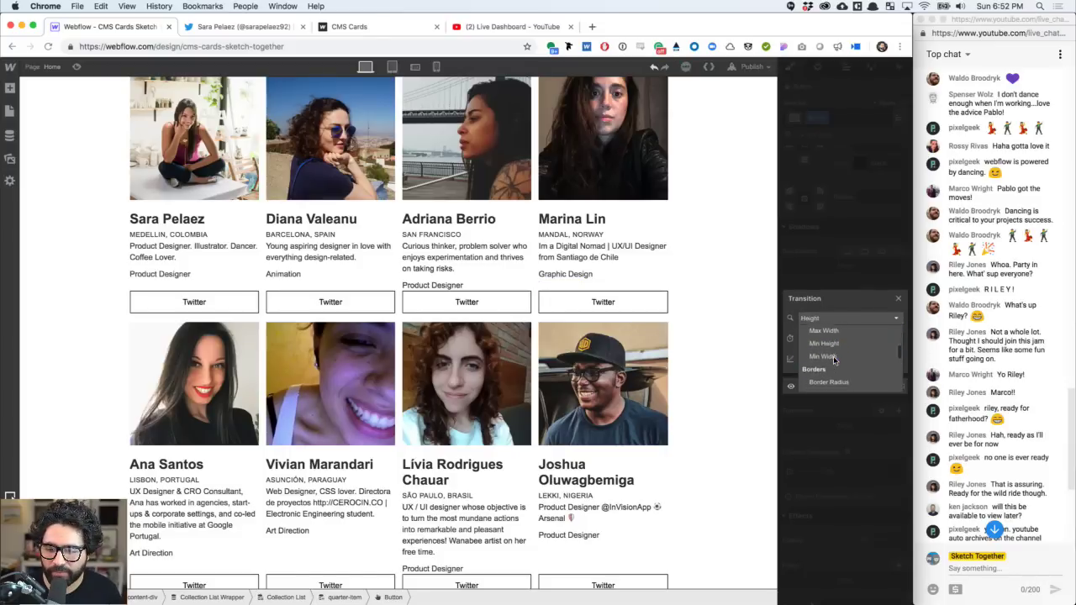
scroll(833, 358, "down", 4)
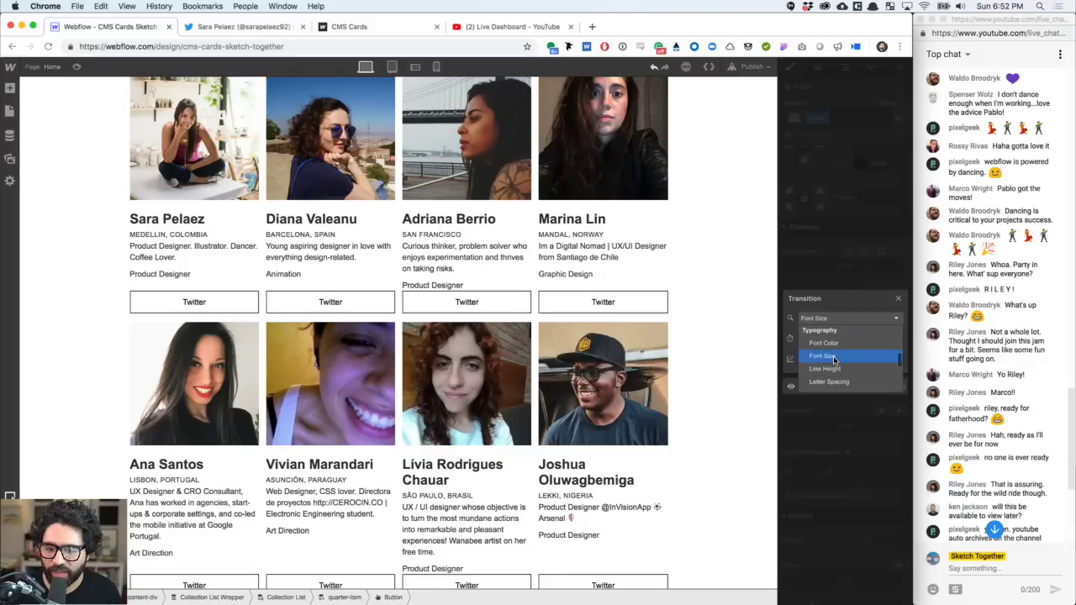
left_click(838, 344)
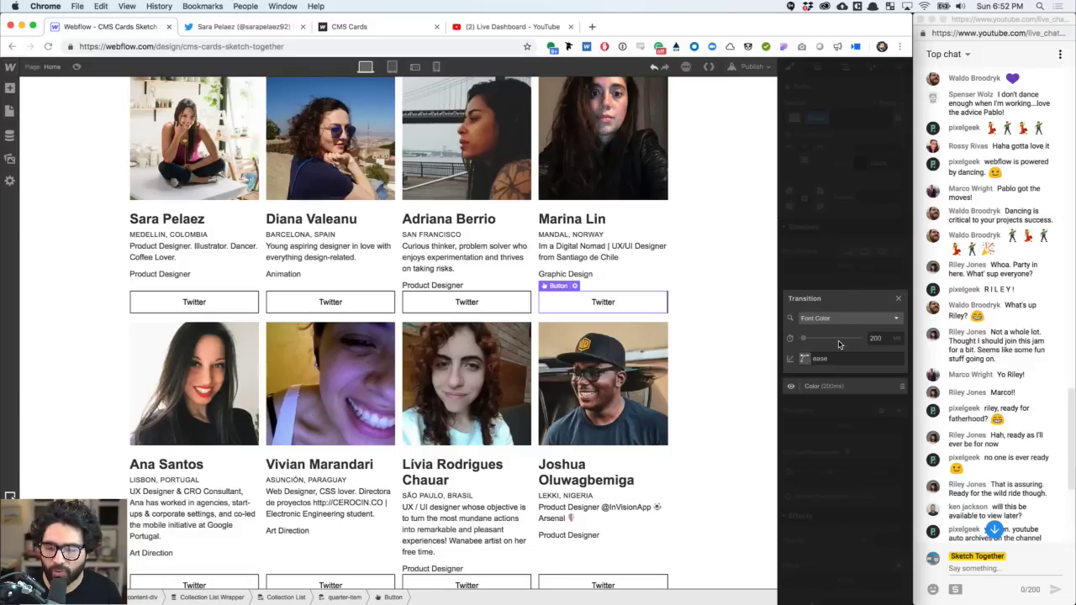
left_click(876, 338)
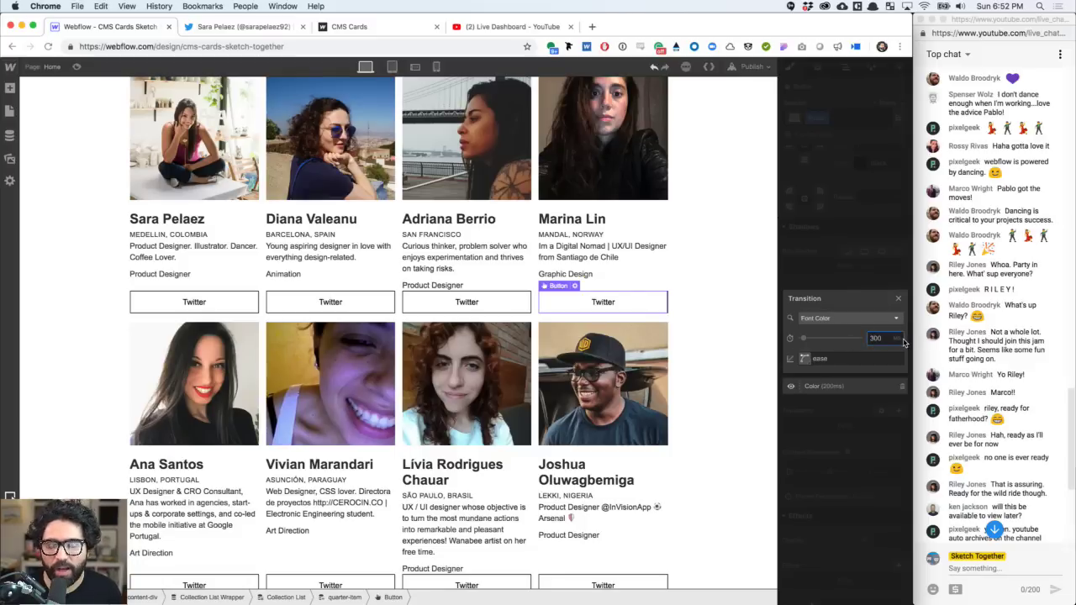
left_click(805, 358)
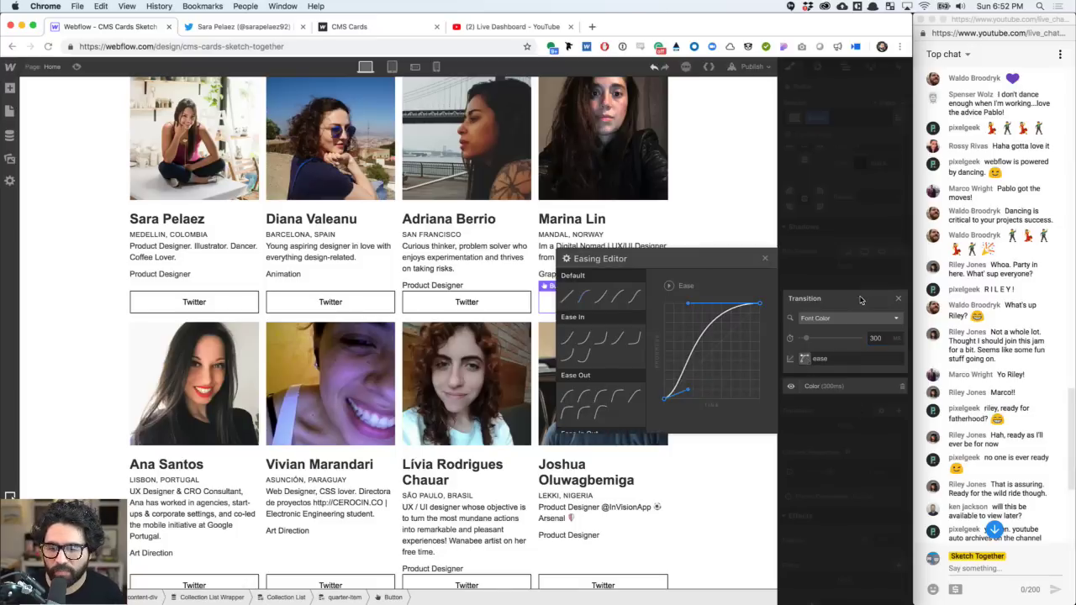
left_click(897, 298)
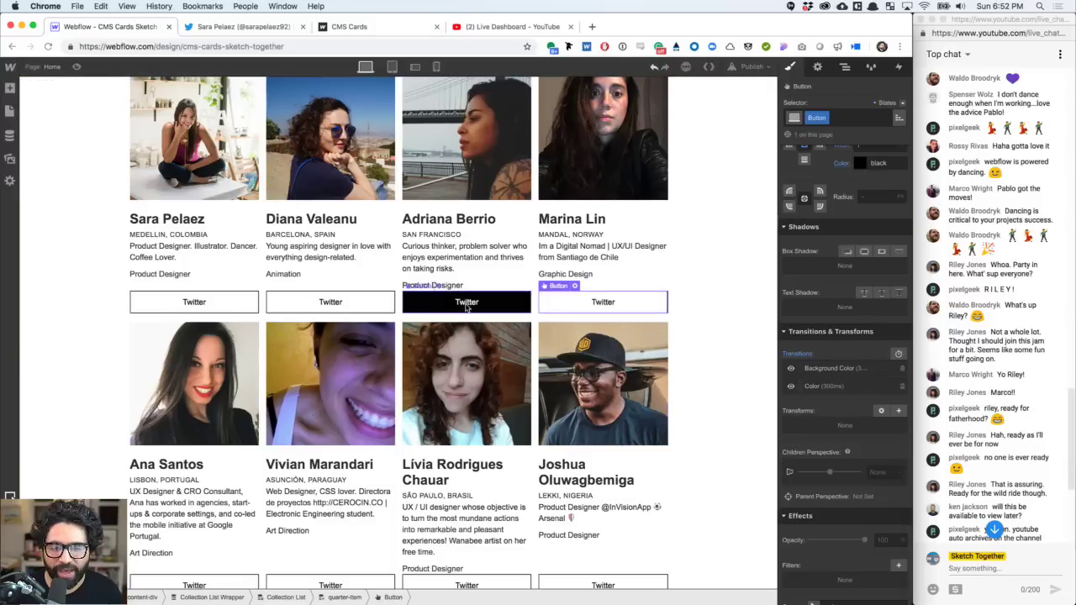
key("d")
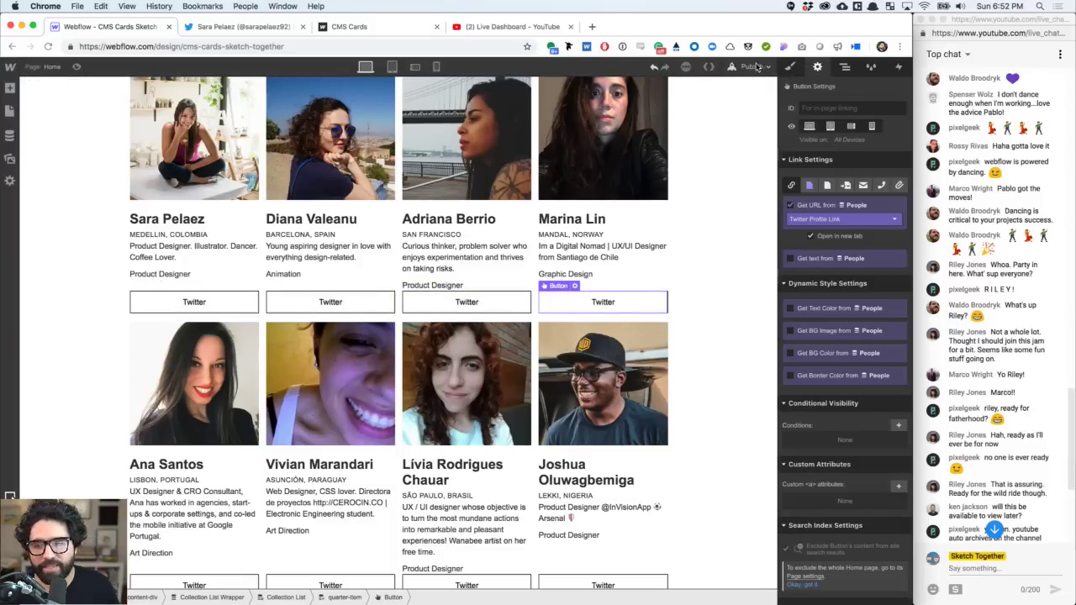
- Preview the hover effect, then exit and select the card-grid section's style properties
left_click(76, 69)
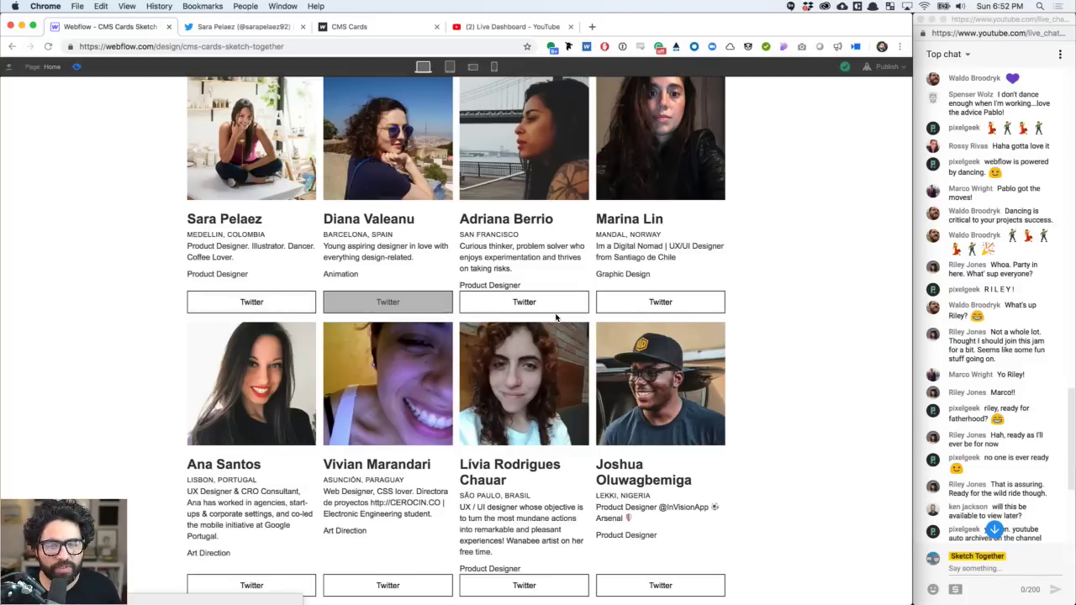
scroll(542, 323, "down", 5)
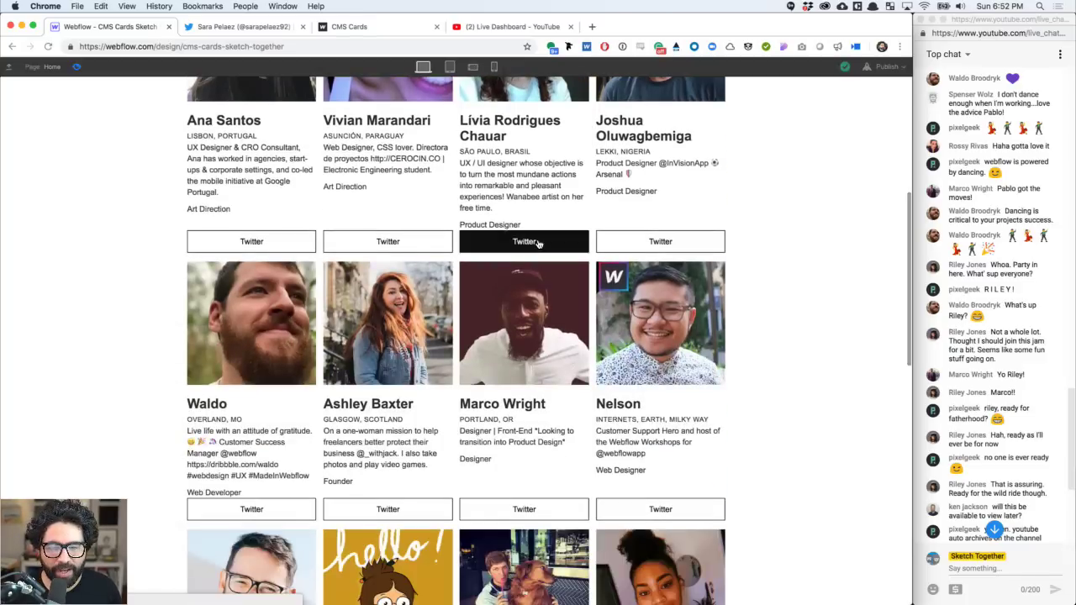
scroll(251, 243, "up", 5)
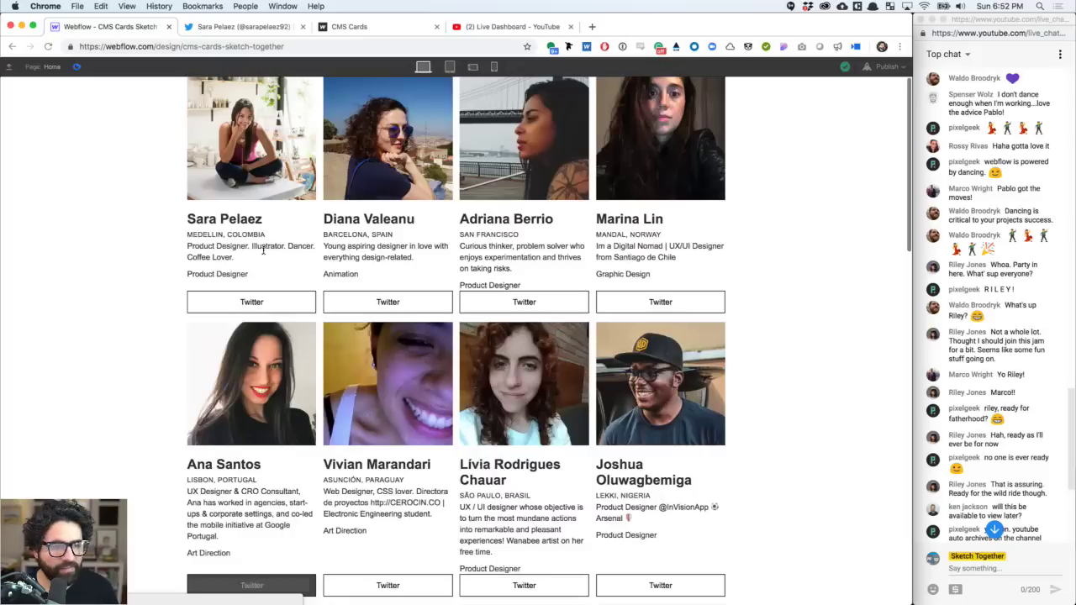
left_click(76, 67)
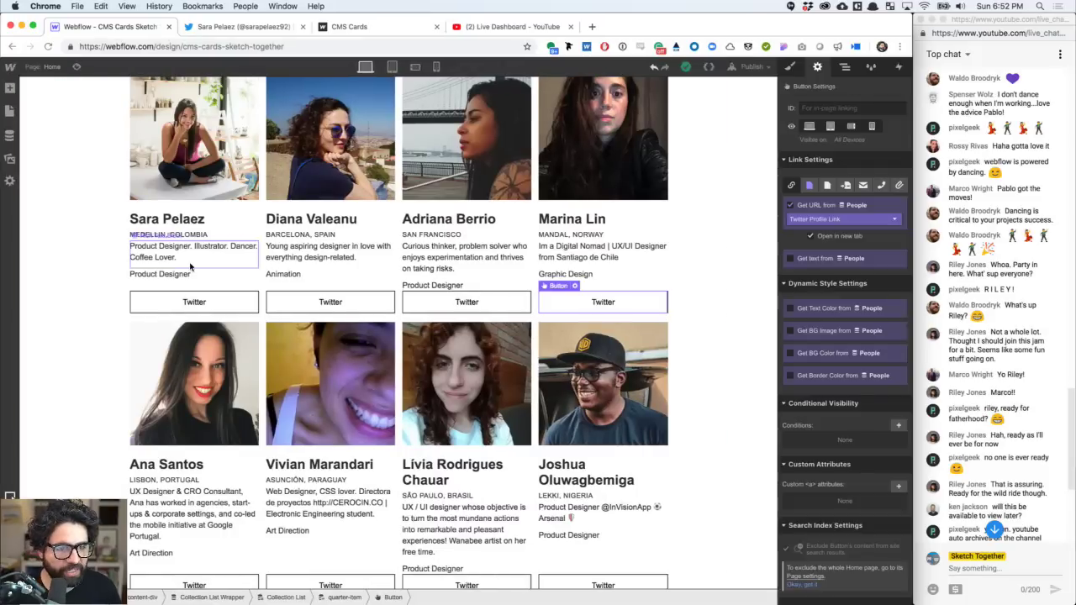
left_click(94, 219)
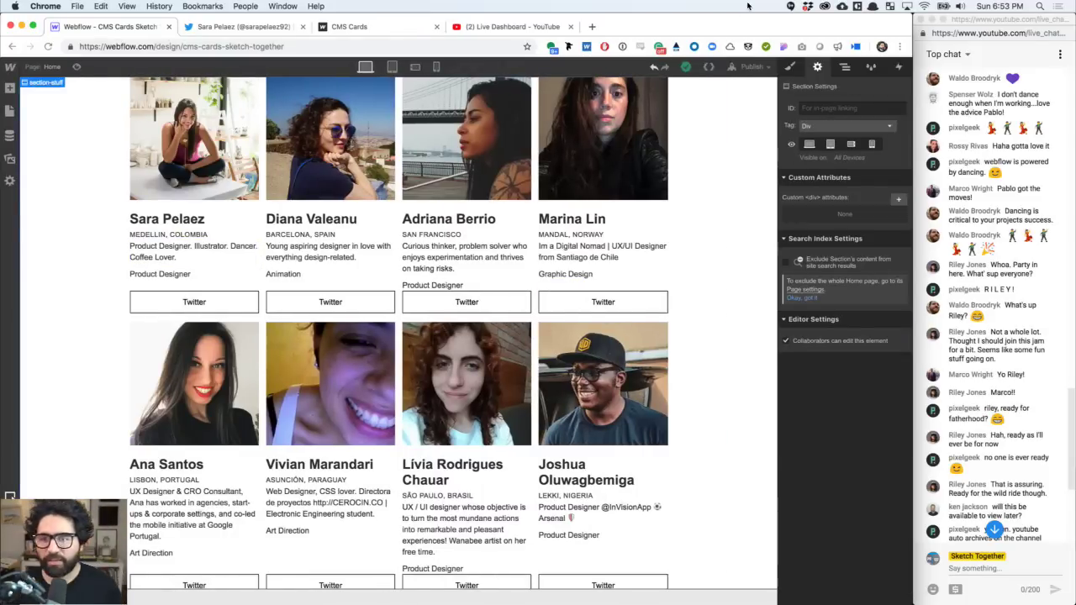
left_click(790, 67)
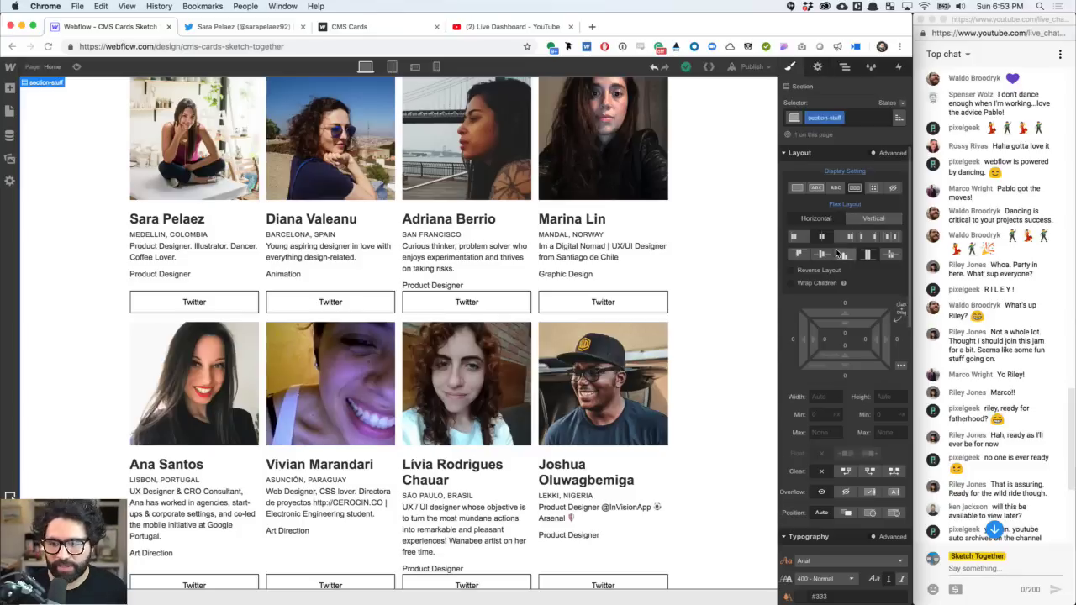
- Set the card-grid section's top and bottom padding to 96
left_click(845, 335)
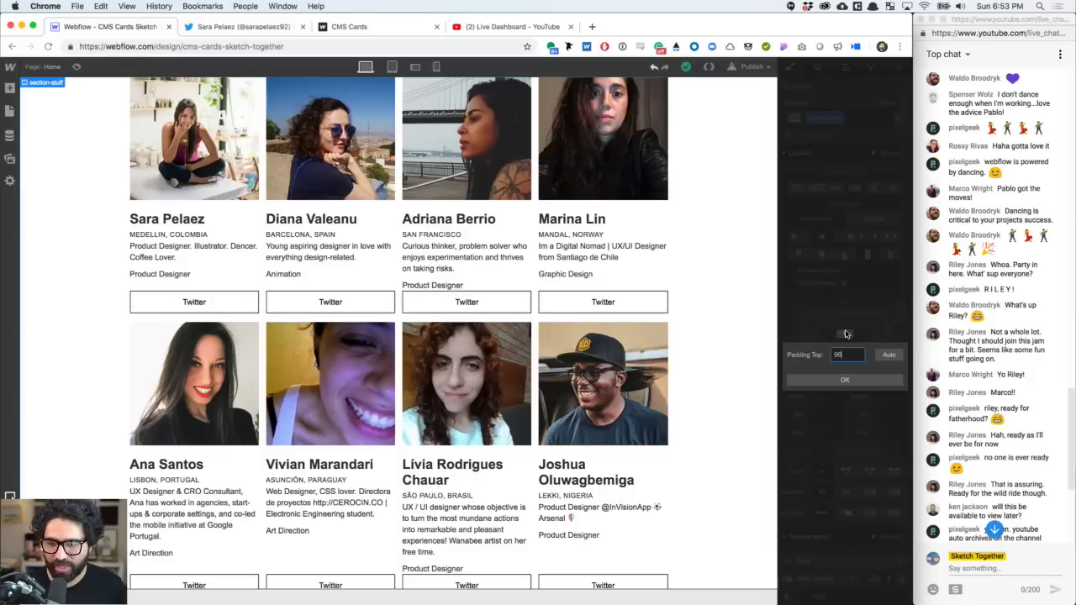
type("96")
key("Return")
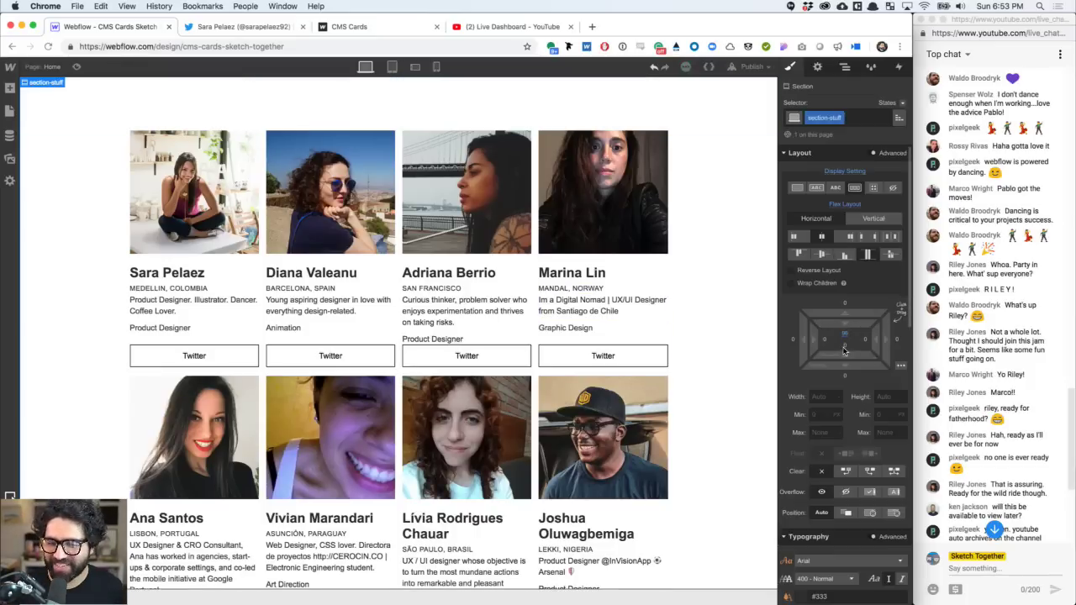
left_click(845, 350)
type("9")
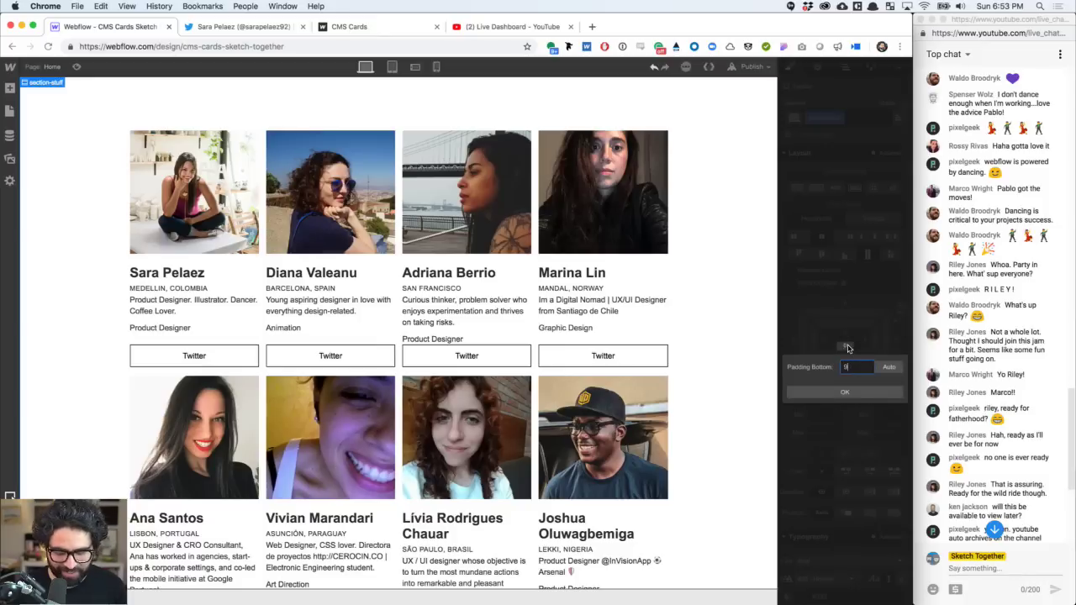
type("6")
key("Return")
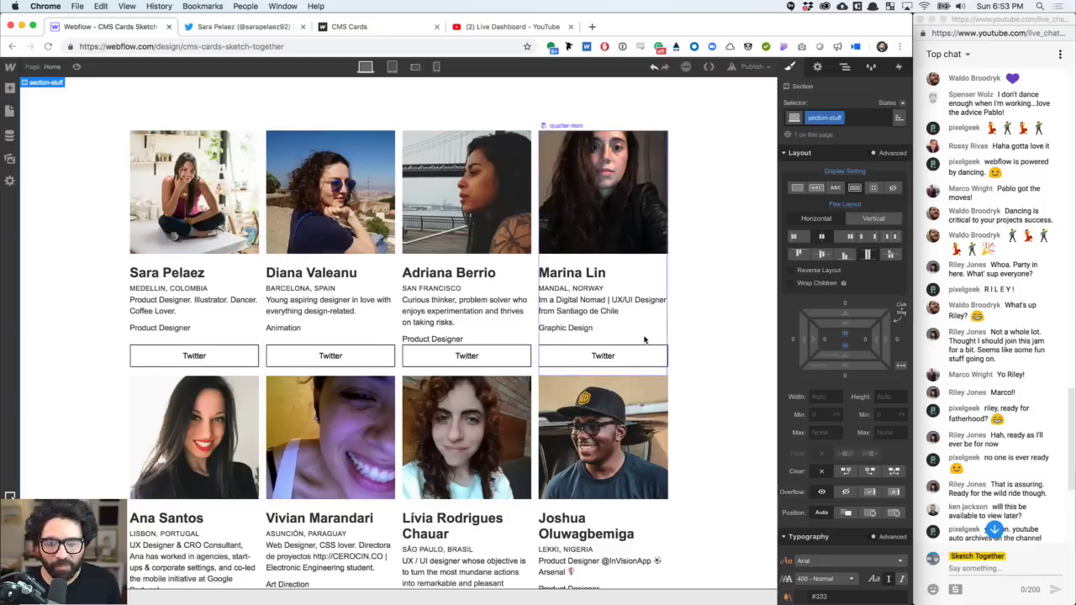
- Review the card grid and select the People Collection List
scroll(644, 340, "down", 10)
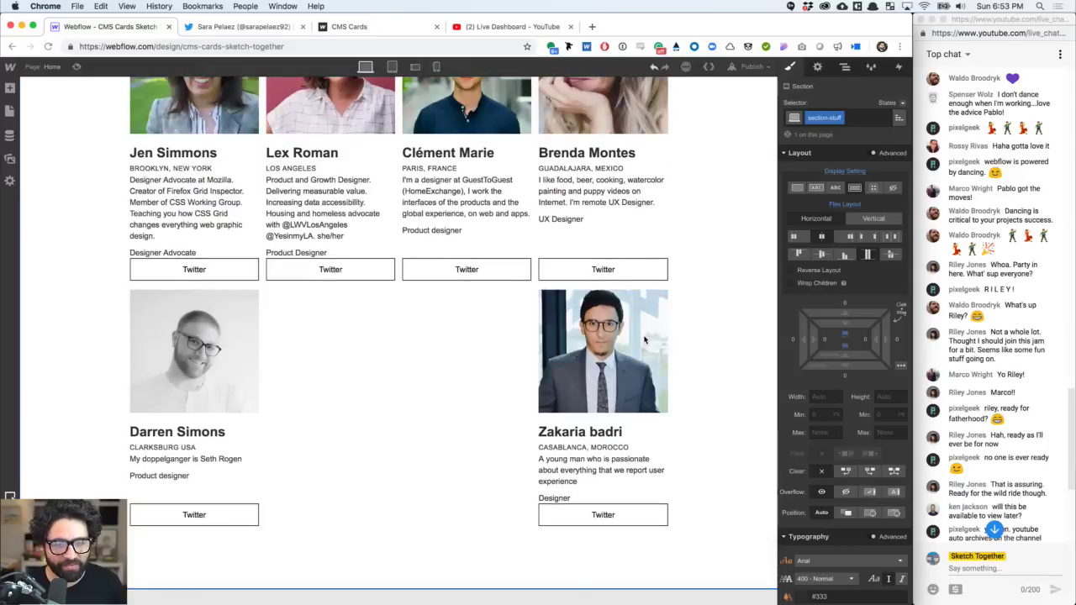
scroll(645, 339, "up", 6)
scroll(645, 340, "up", 3)
scroll(645, 339, "down", 8)
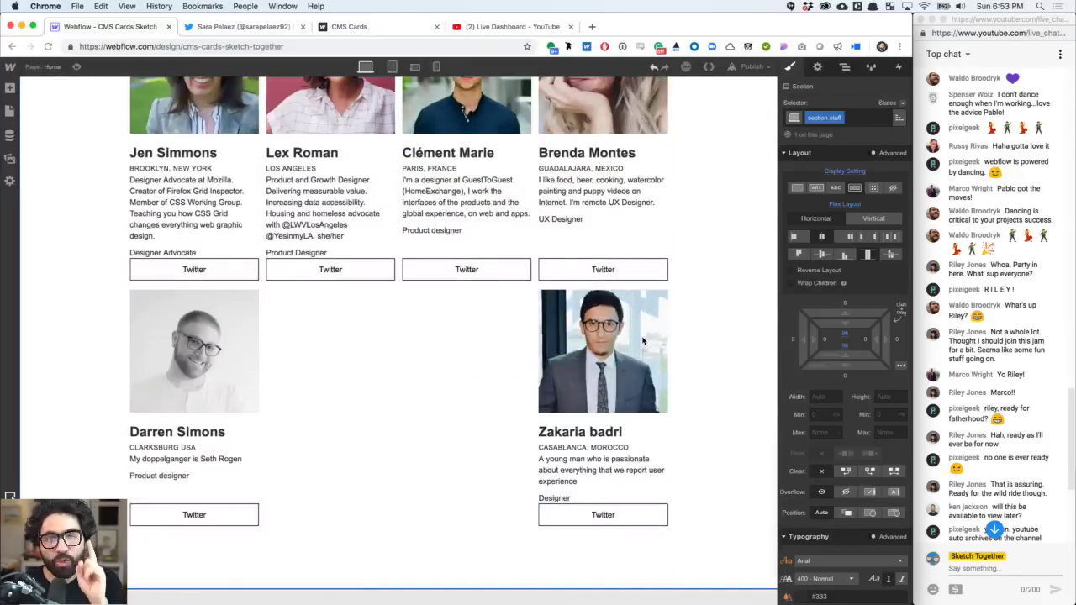
scroll(467, 317, "up", 3)
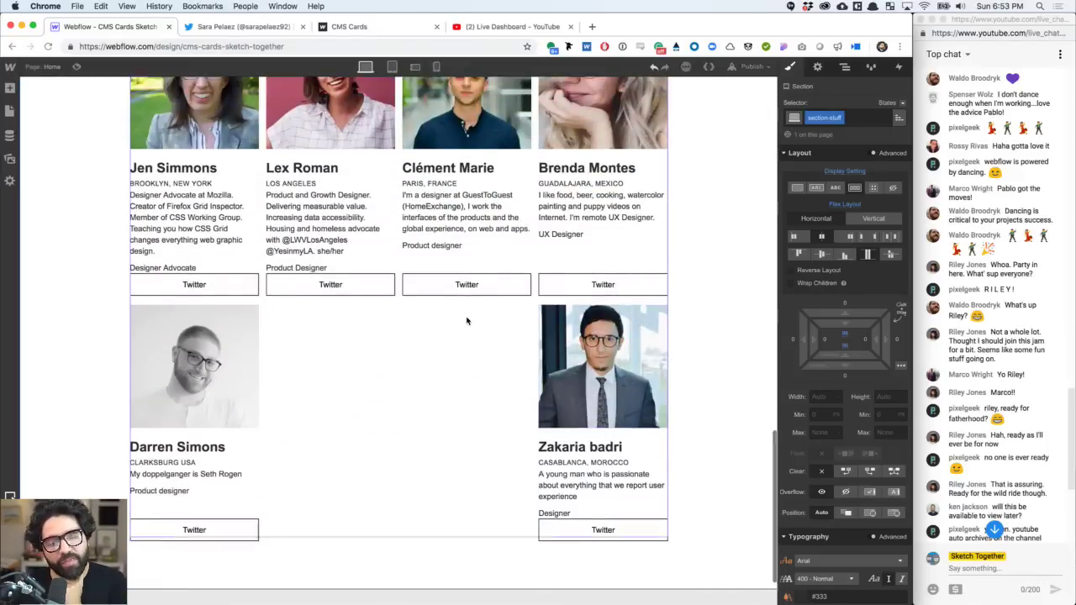
scroll(467, 319, "down", 3)
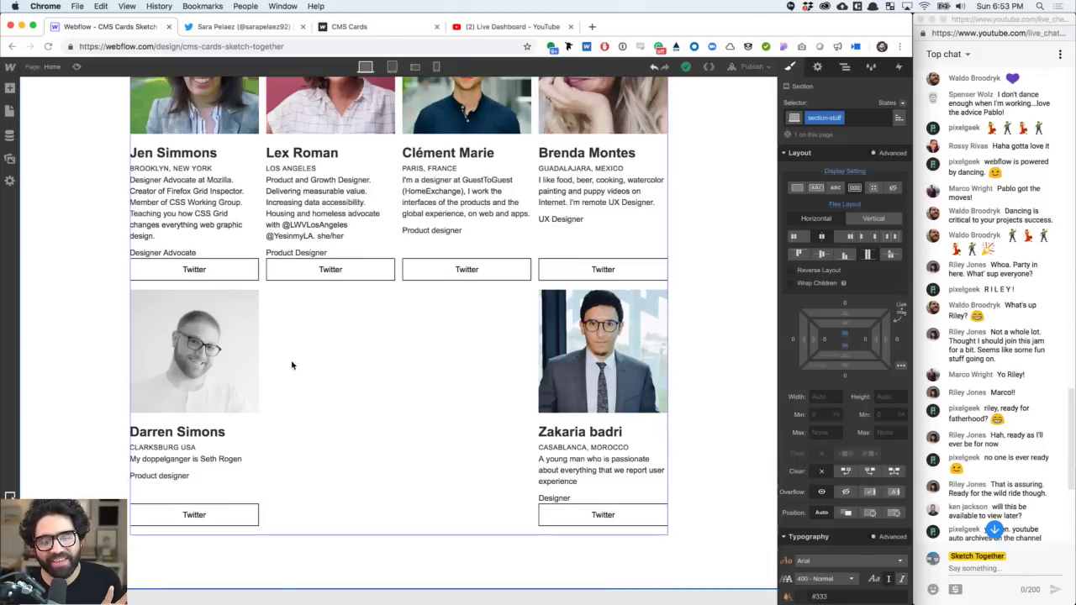
left_click(477, 380)
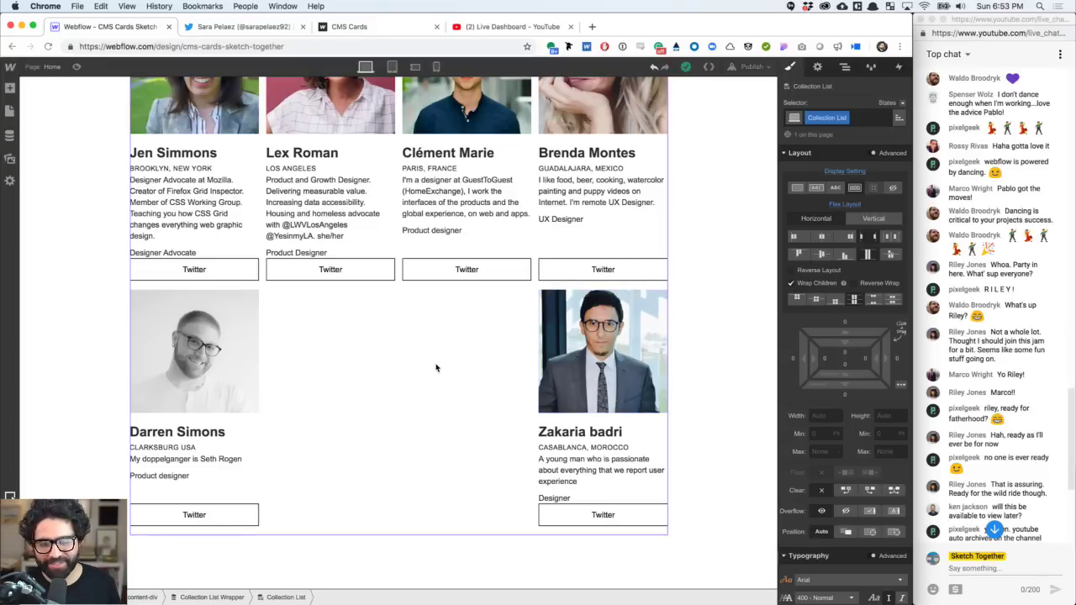
scroll(435, 368, "up", 15)
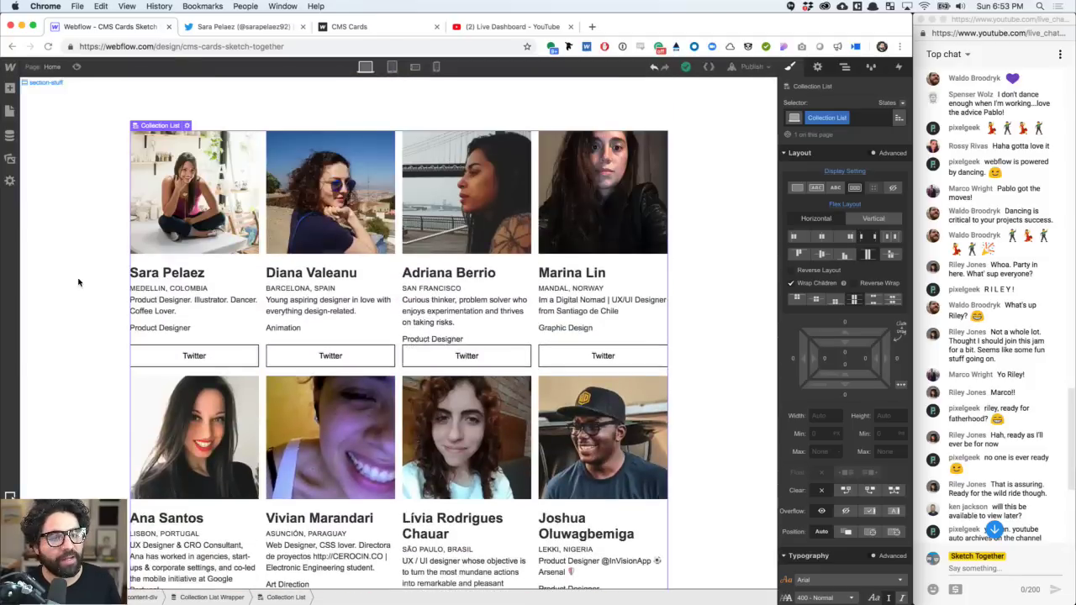
scroll(427, 274, "down", 12)
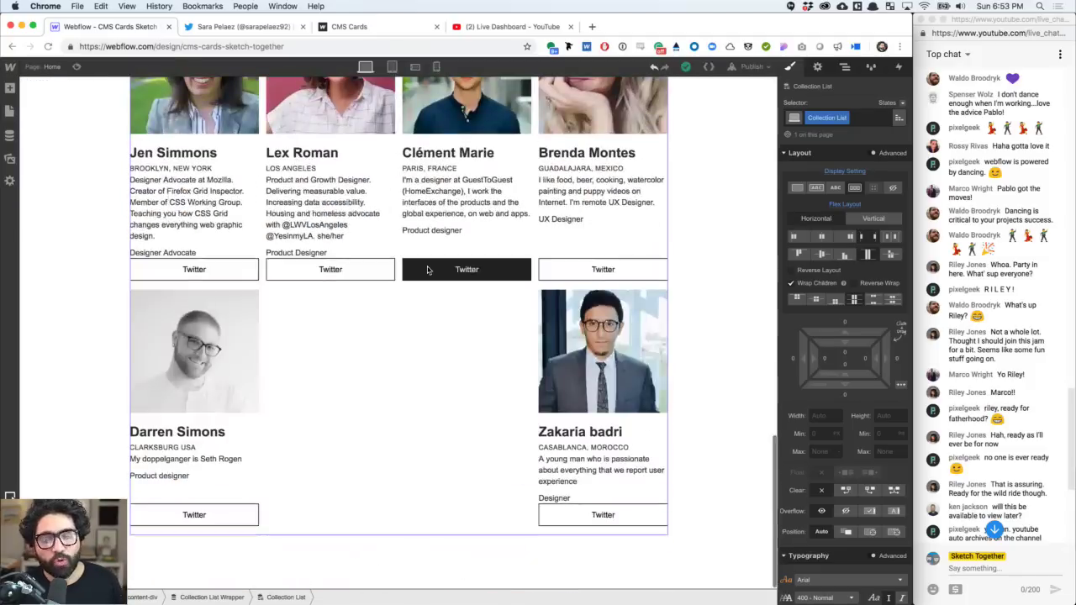
scroll(427, 270, "up", 12)
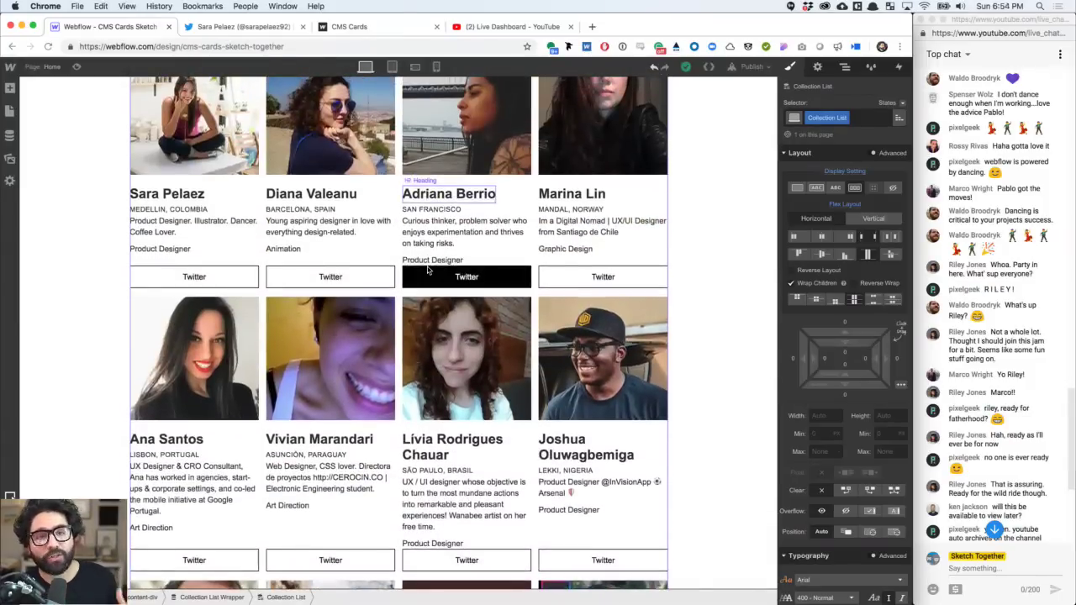
scroll(427, 270, "up", 2)
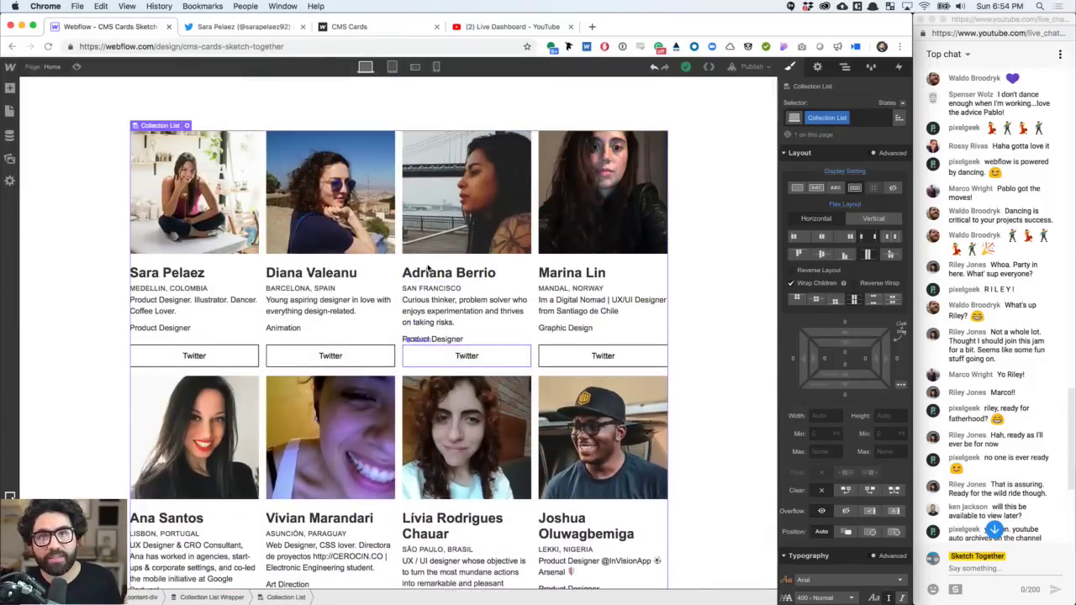
scroll(427, 268, "down", 12)
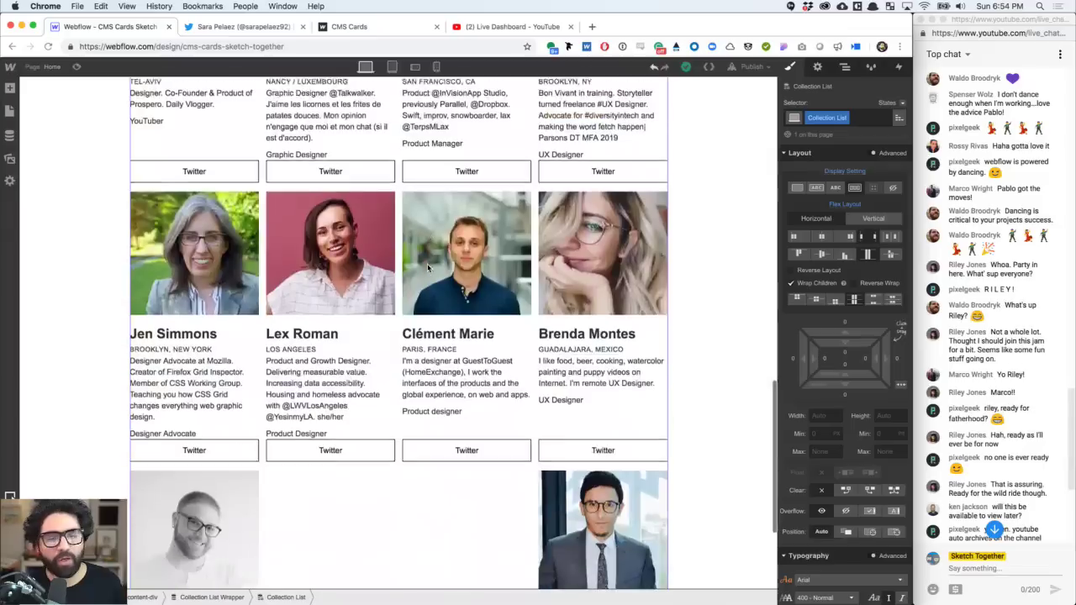
scroll(427, 268, "up", 12)
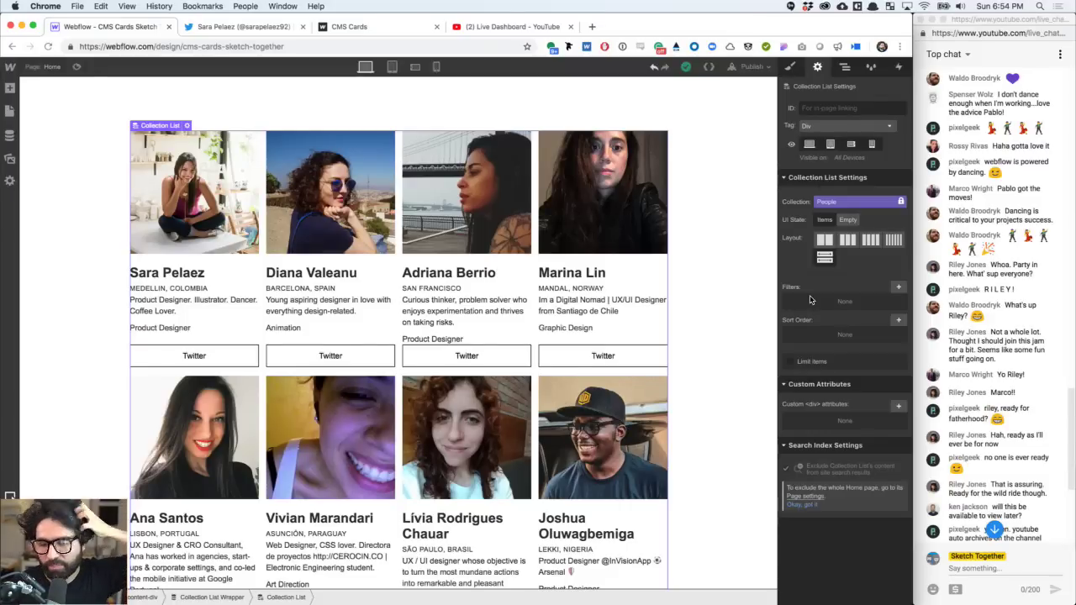
- Sort the People Collection List by Random order, adding no filter
left_click(897, 287)
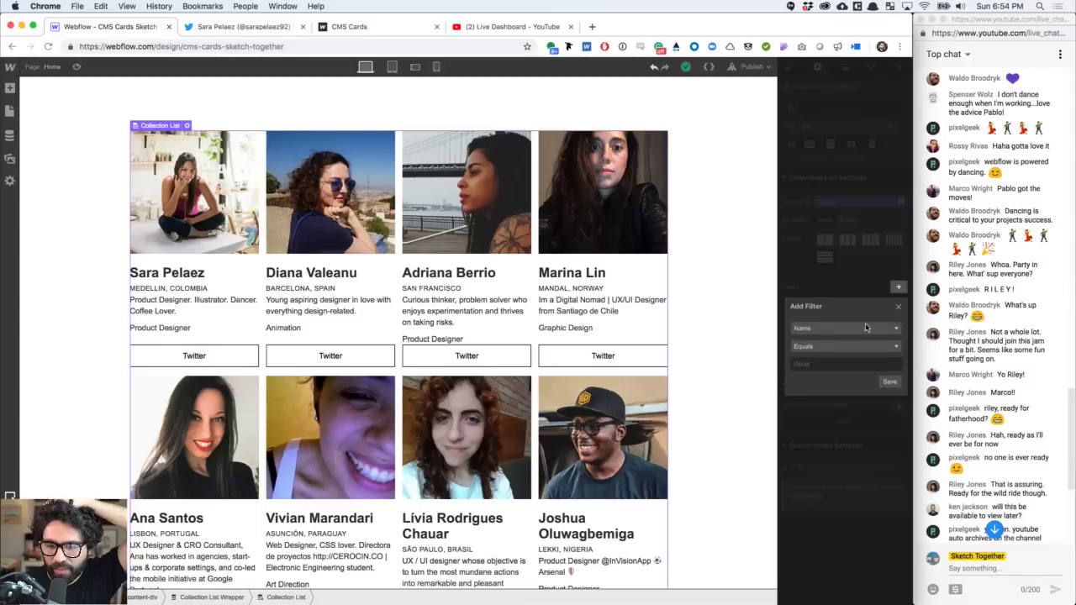
left_click(828, 347)
left_click(846, 283)
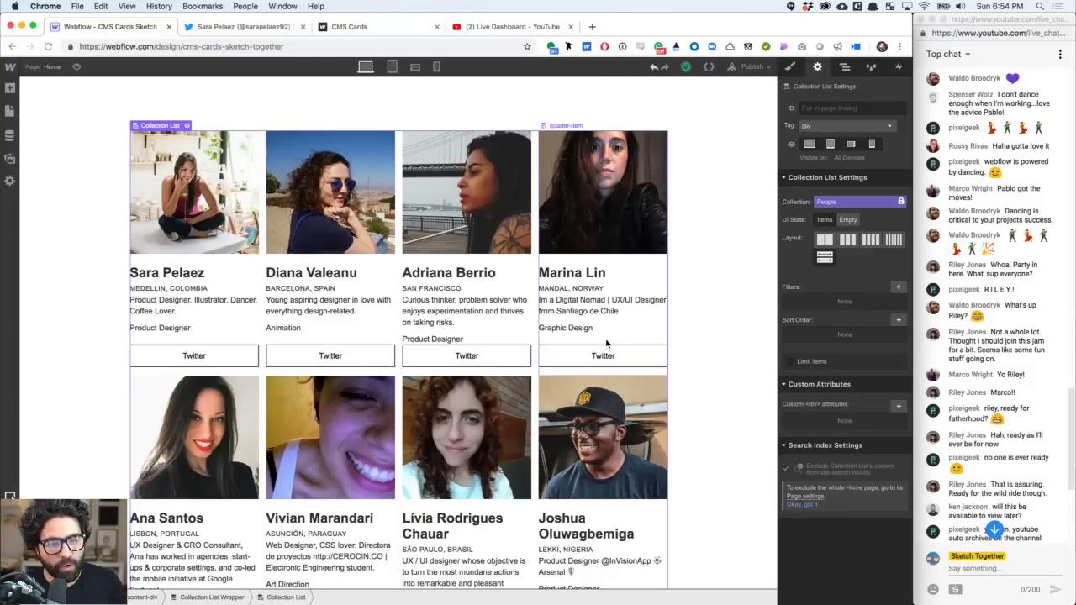
left_click(897, 320)
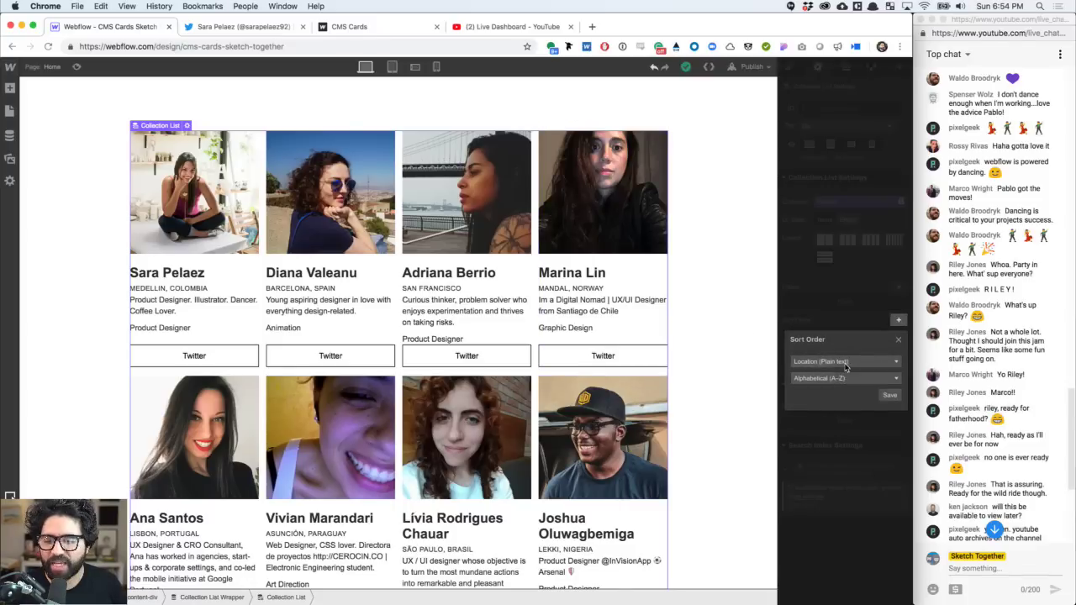
left_click(844, 367)
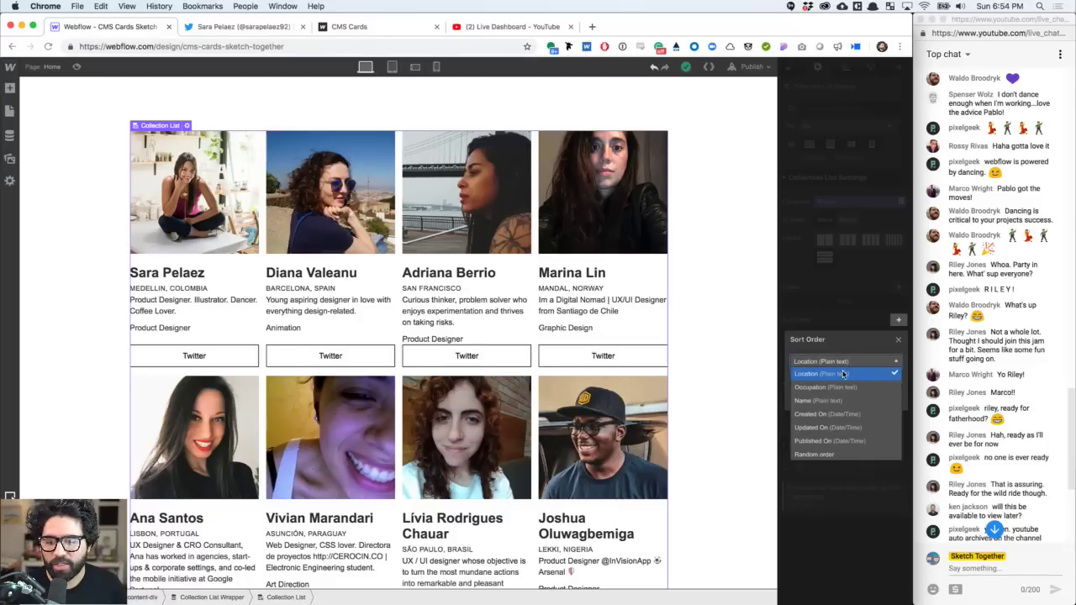
left_click(830, 454)
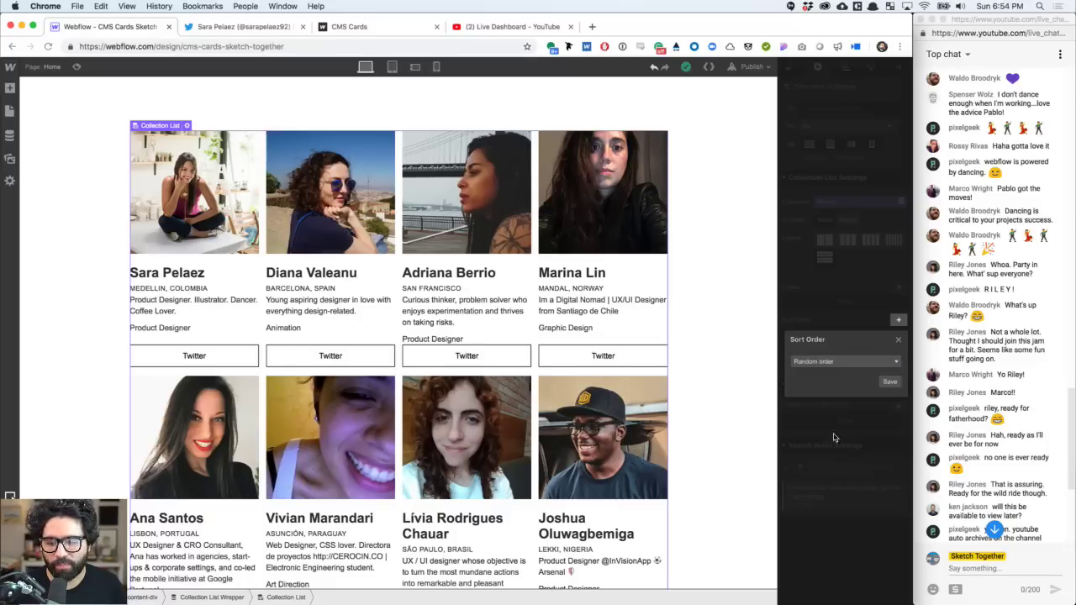
left_click(889, 383)
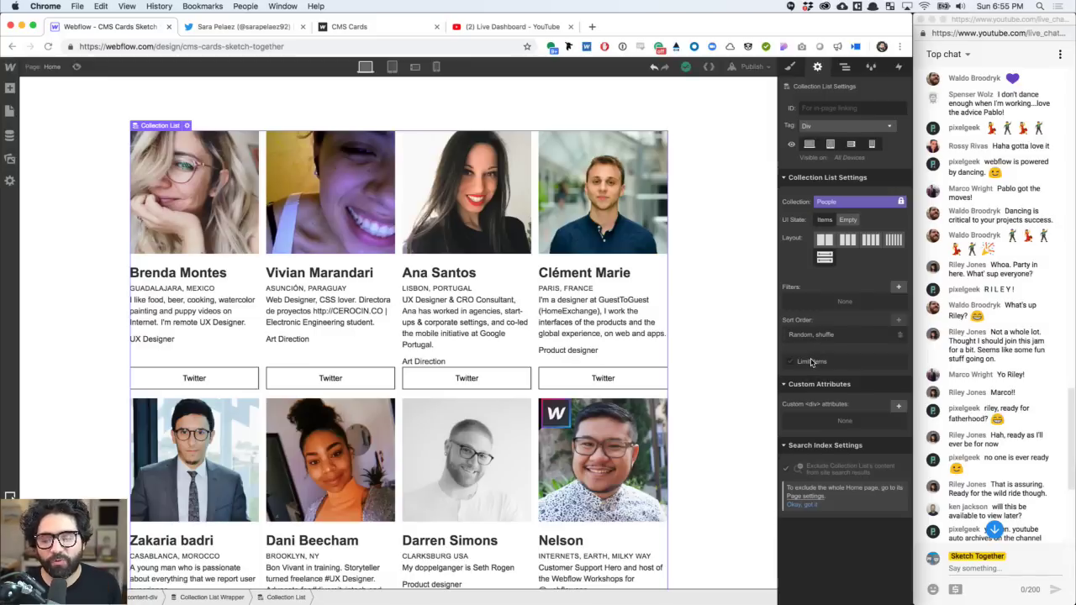
- Limit the Collection List to 8 items, then confirm the Random sort order remains
left_click(812, 363)
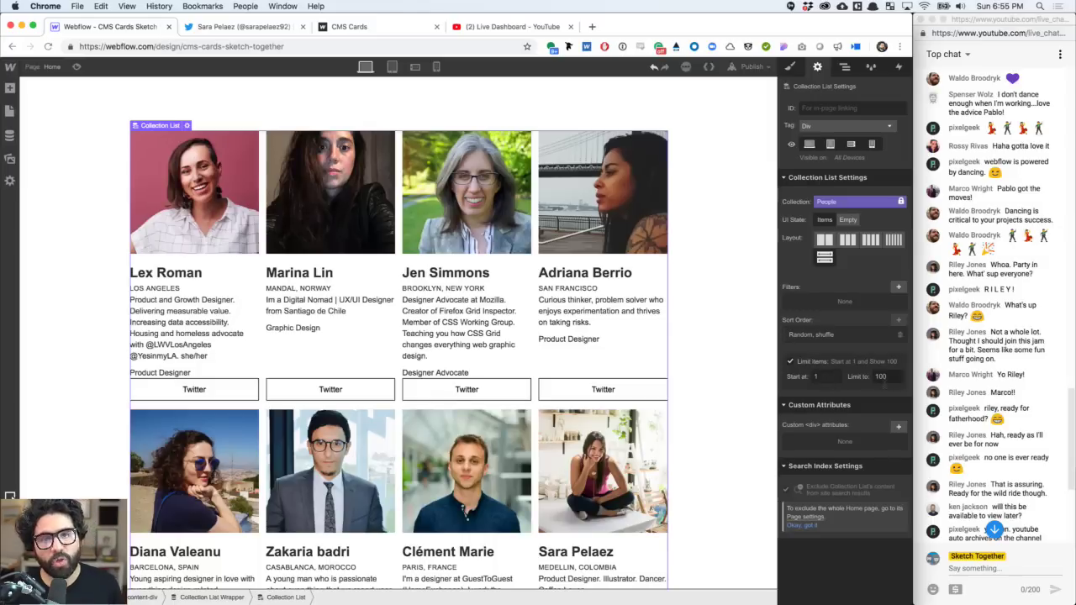
double_click(880, 377)
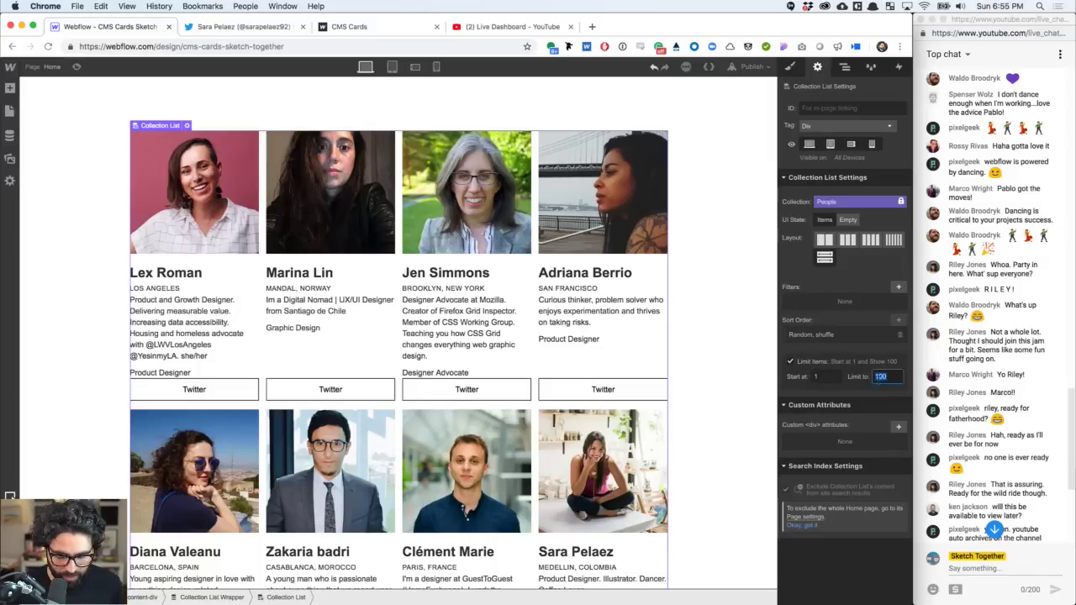
type("8")
key("Return")
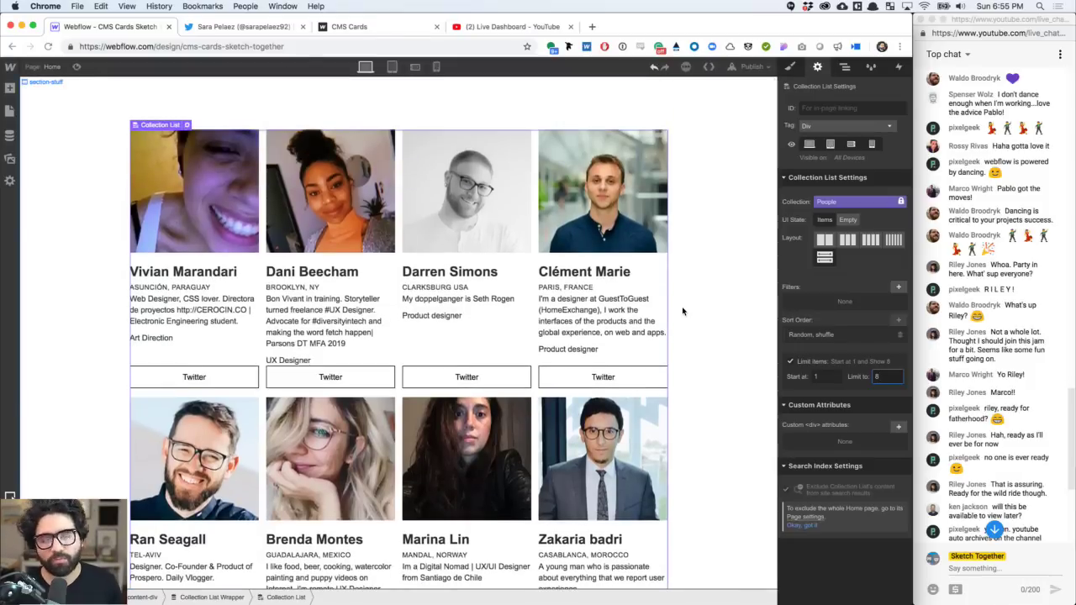
scroll(682, 311, "down", 3)
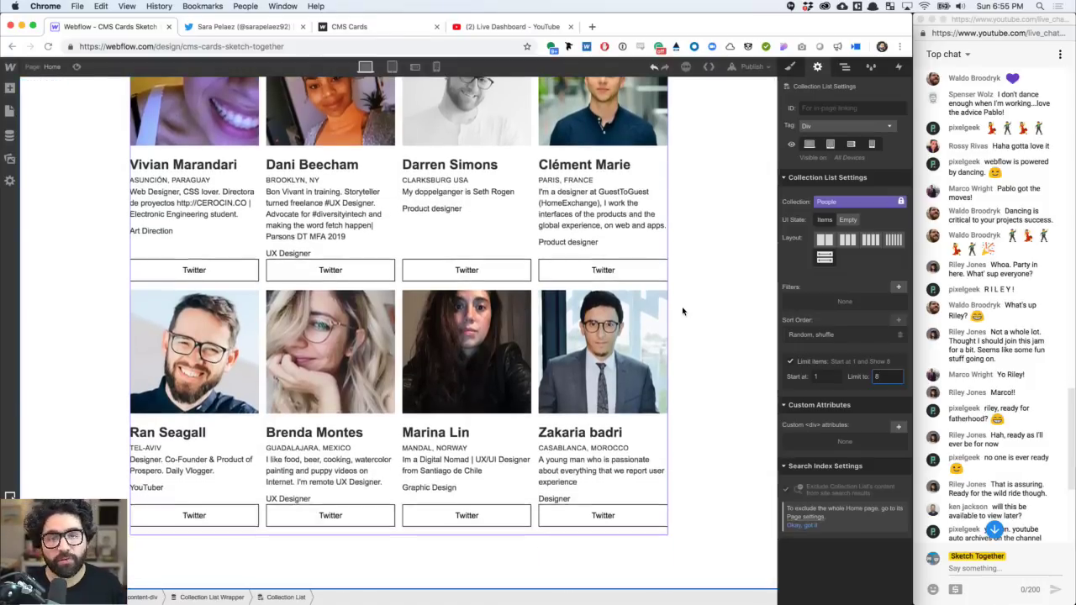
scroll(683, 311, "up", 3)
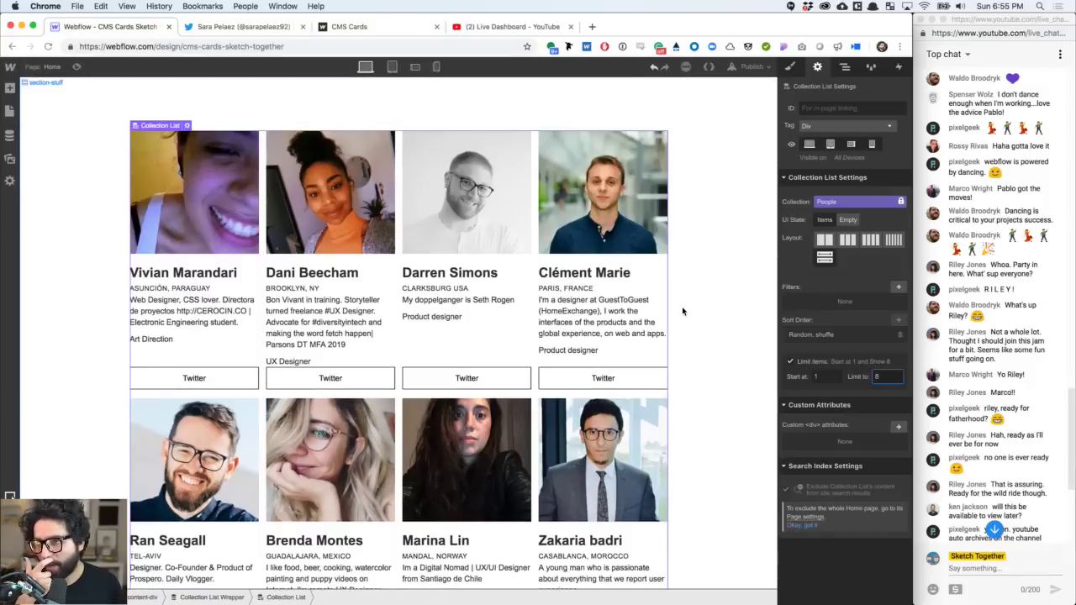
left_click(862, 337)
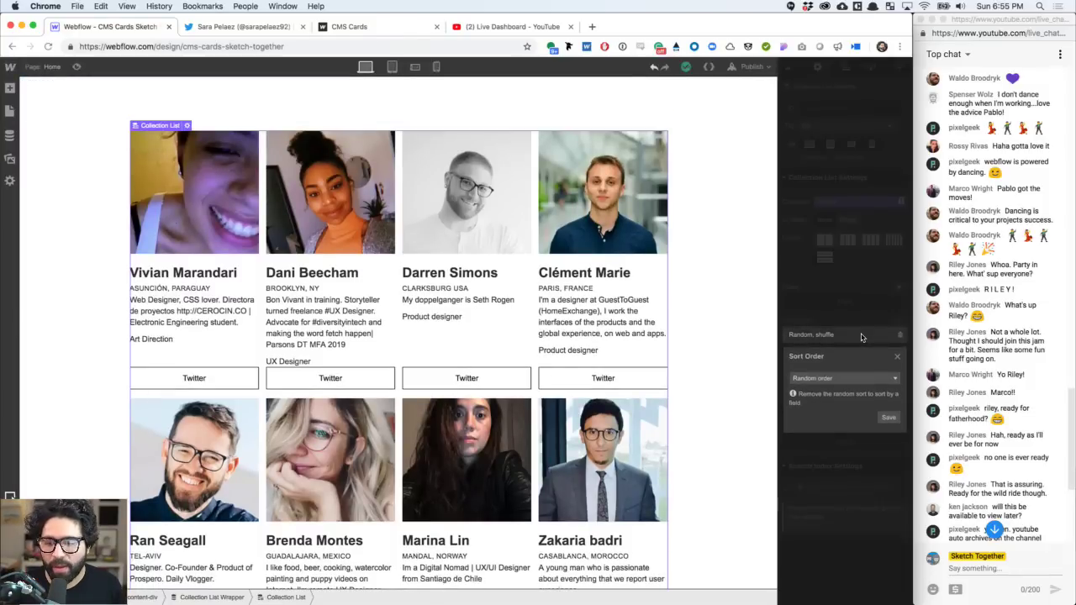
left_click(834, 381)
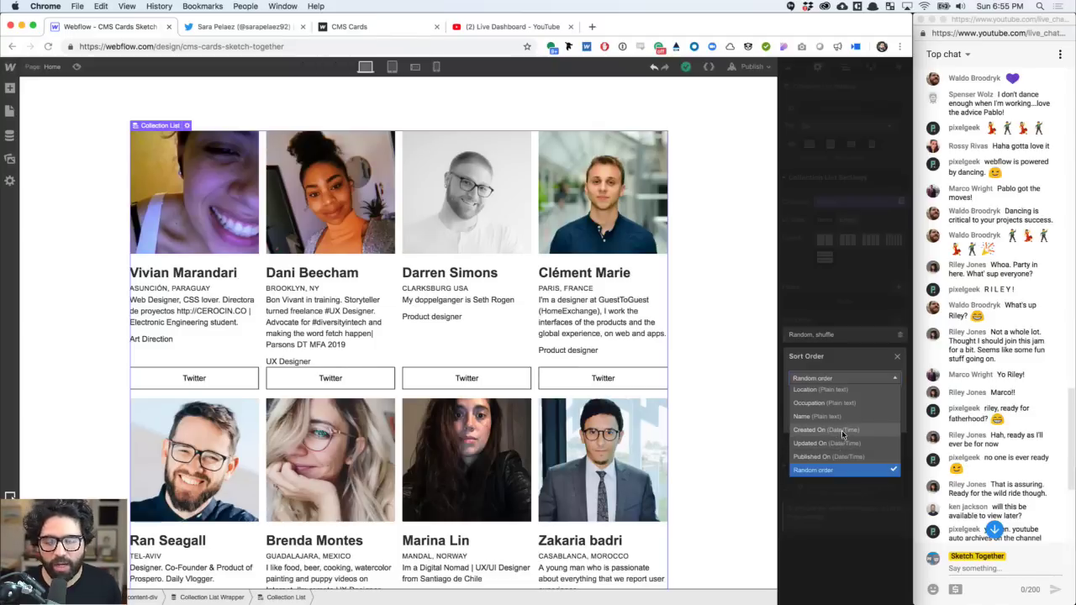
left_click(838, 319)
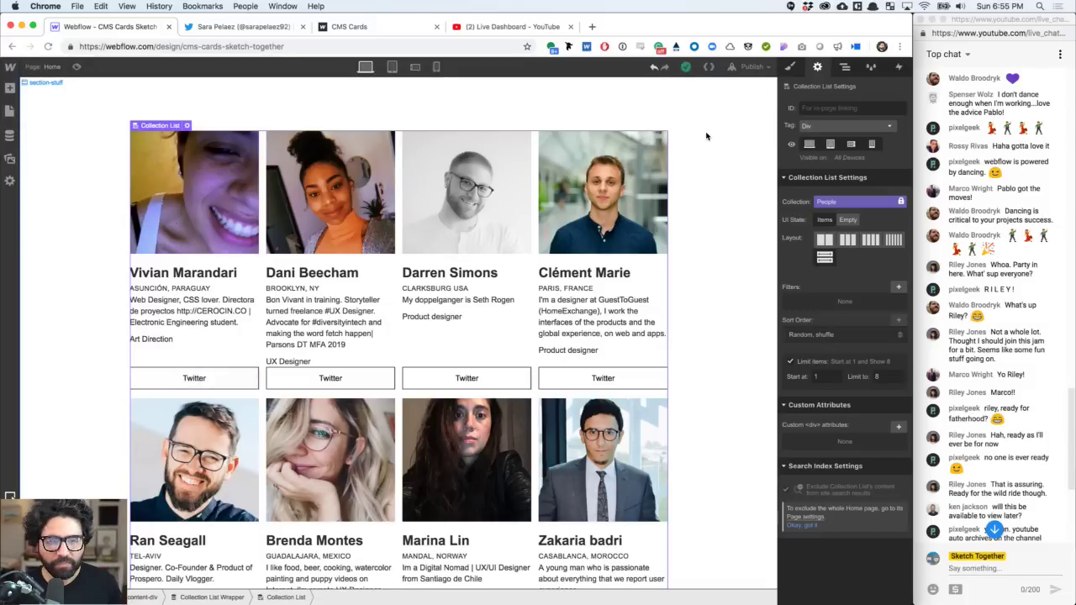
- Select the section-stuff section and publish the site to its webflow.io domain
left_click(729, 159)
scroll(729, 159, "down", 2)
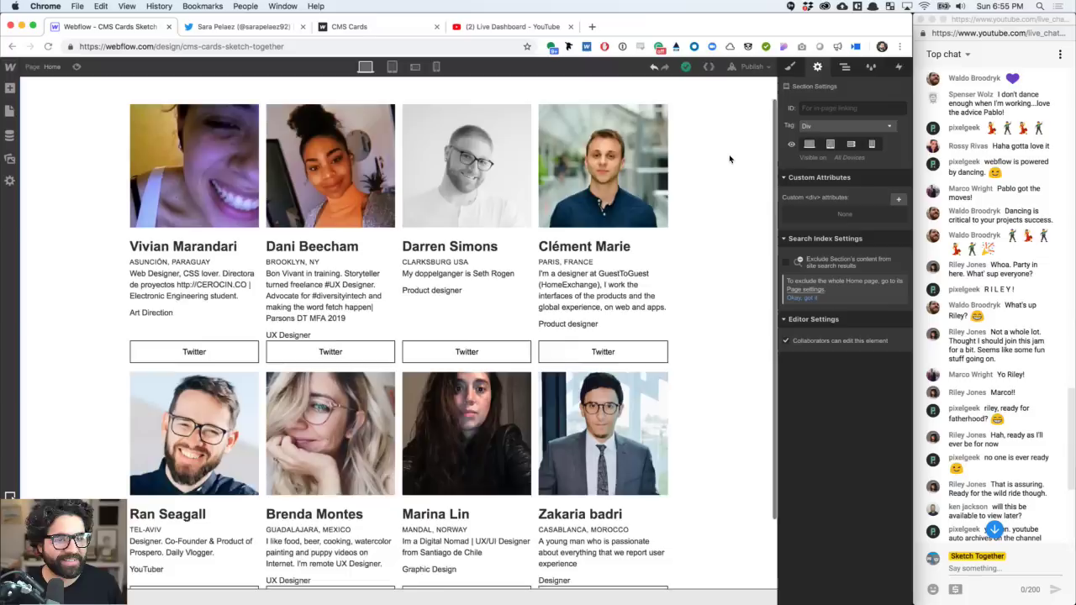
left_click(761, 67)
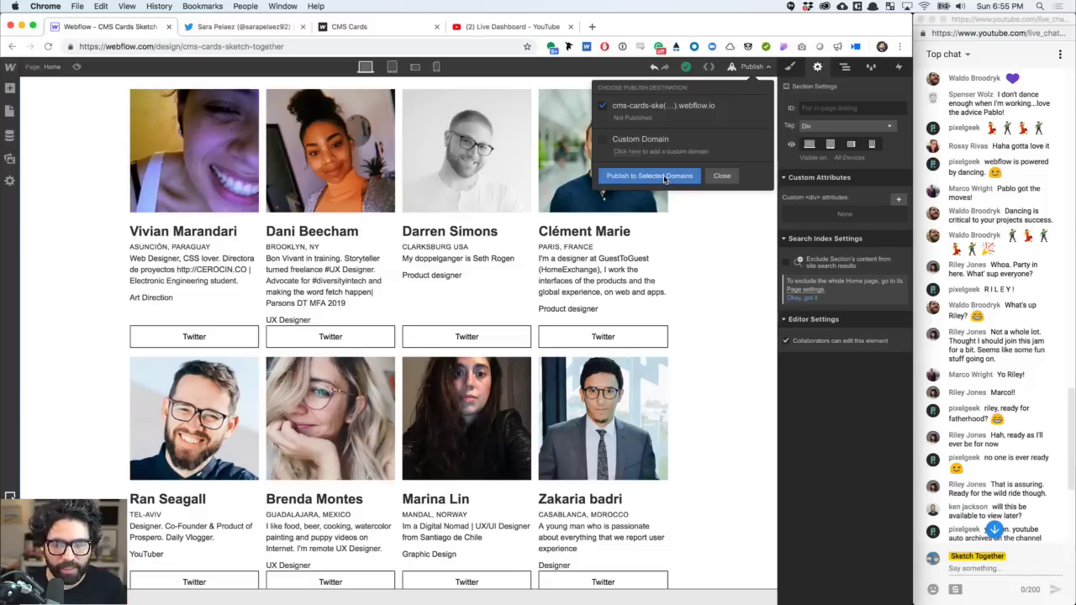
left_click(664, 177)
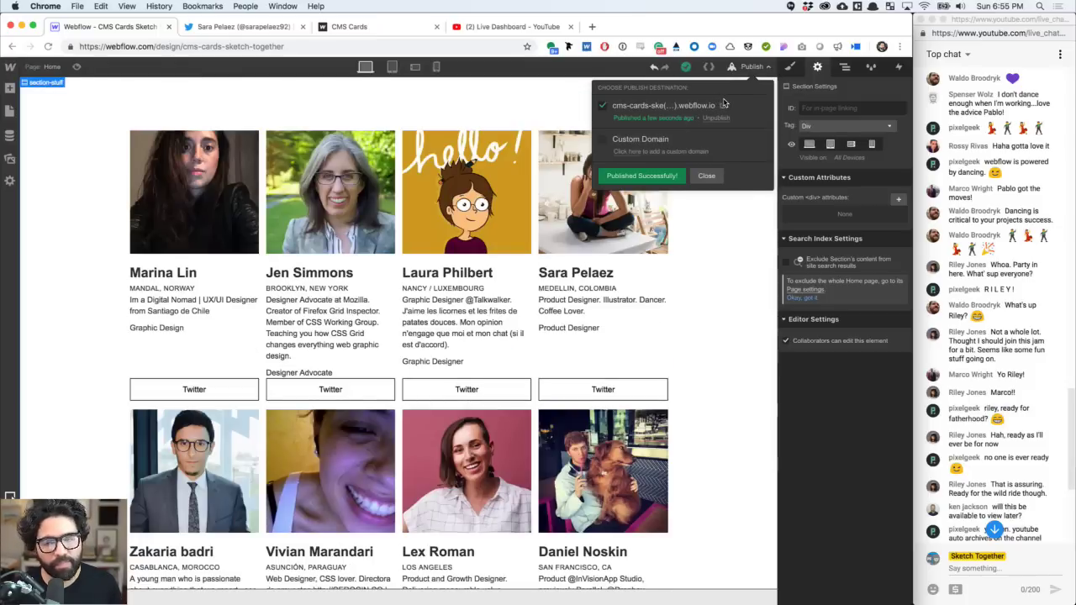
- Open cms-cards-sketch-together.webflow.io in a new tab and share its URL in the YouTube live chat
left_click(716, 104)
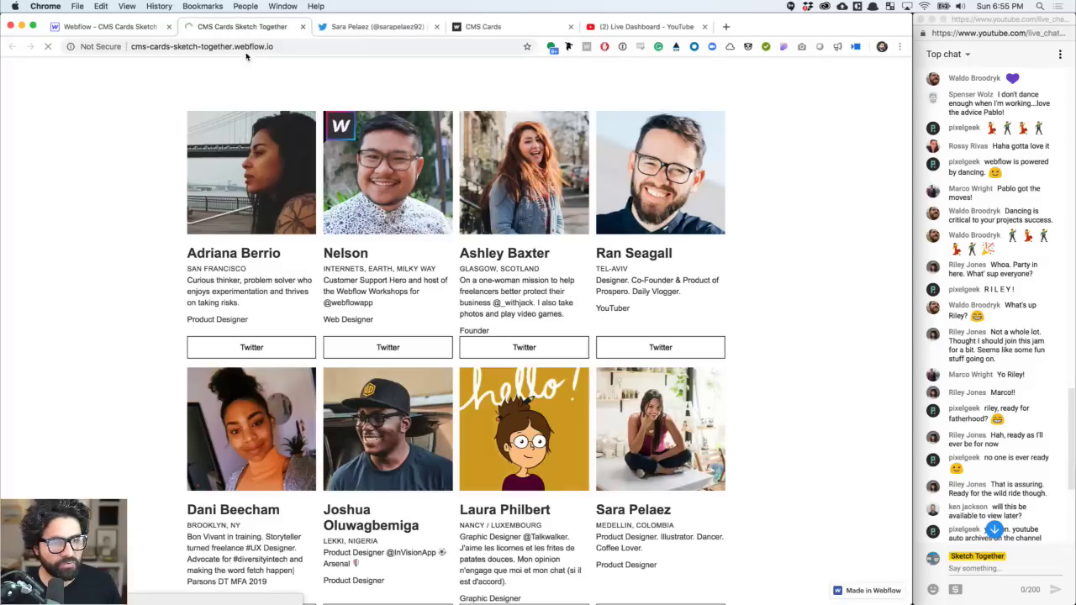
left_click(239, 49)
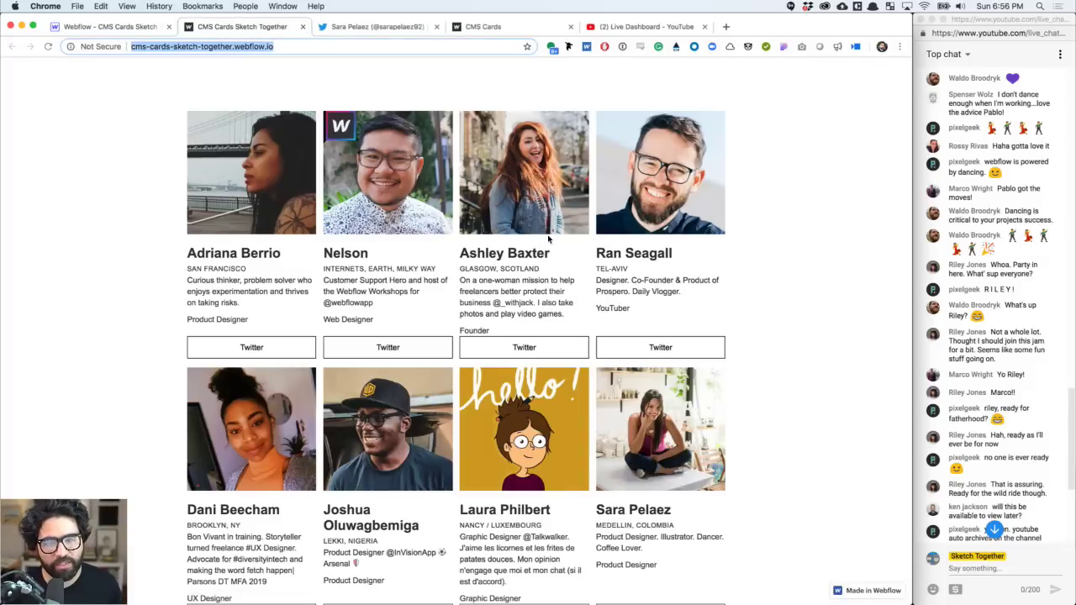
left_click(1001, 568)
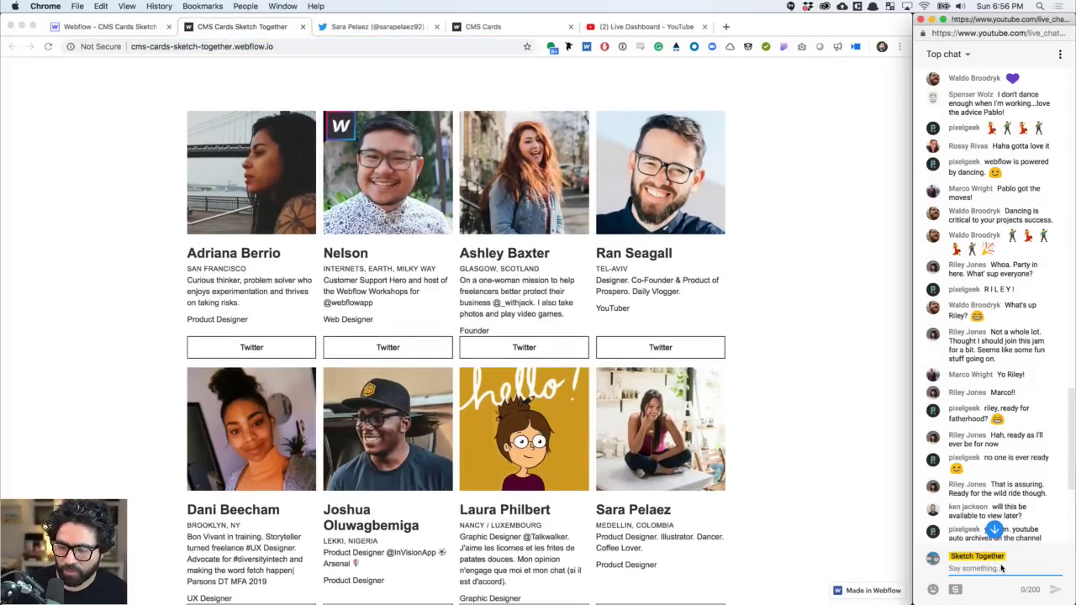
scroll(1025, 423, "down", 3)
scroll(1025, 423, "down", 5)
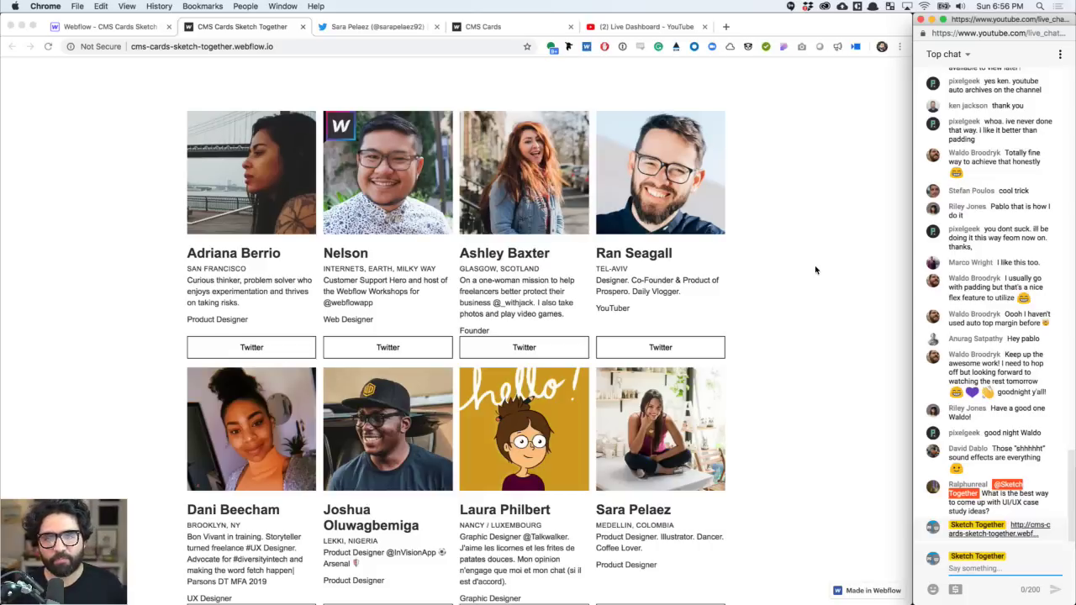
key("super+grave")
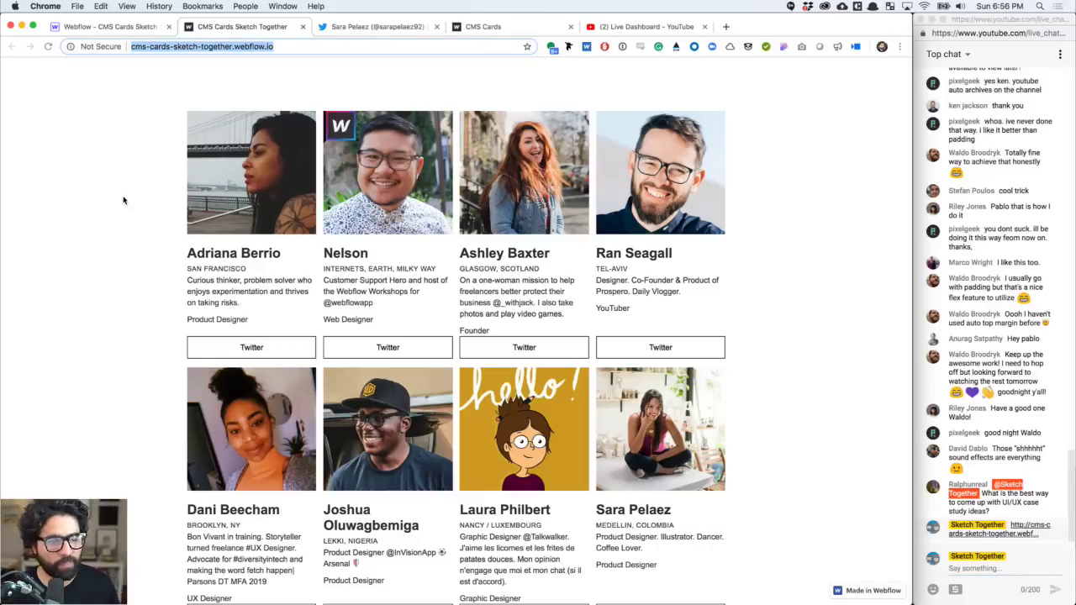
left_click(128, 145)
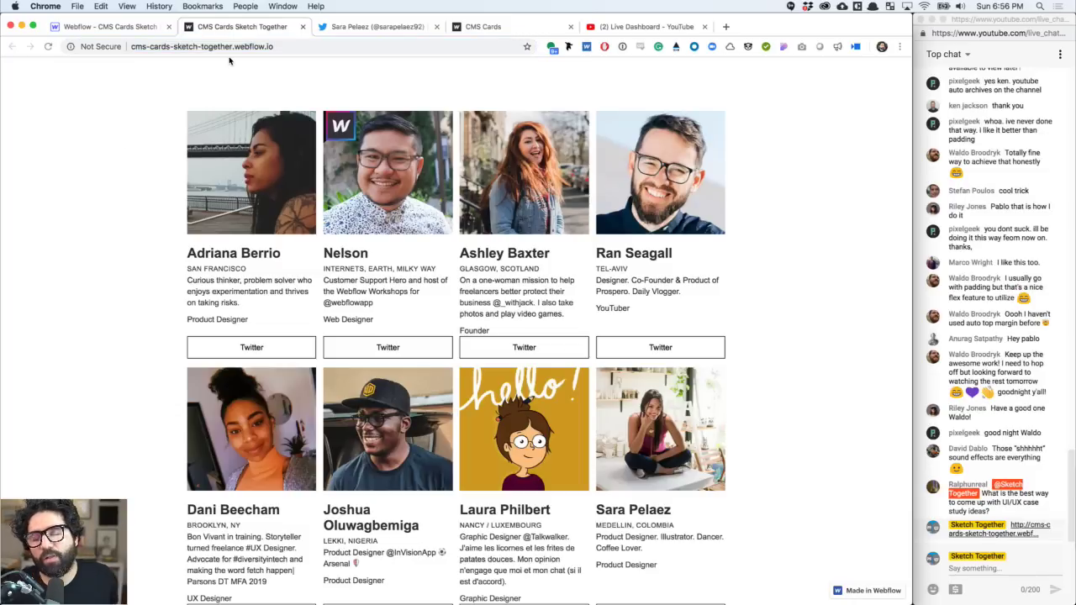
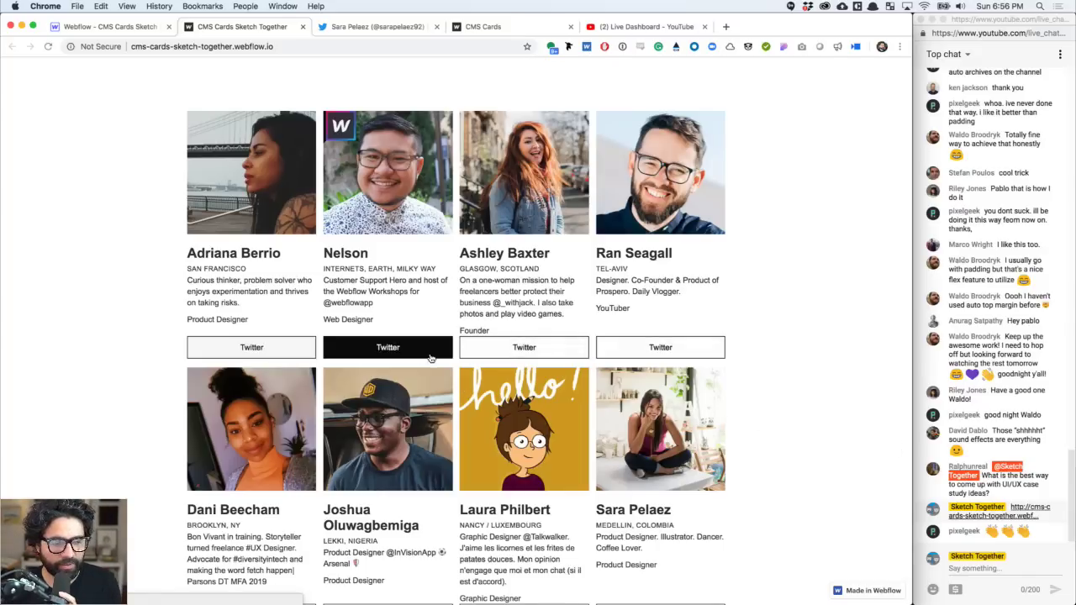
- Scroll through the live cards site, then go back to the Webflow Designer tab
scroll(376, 200, "down", 2)
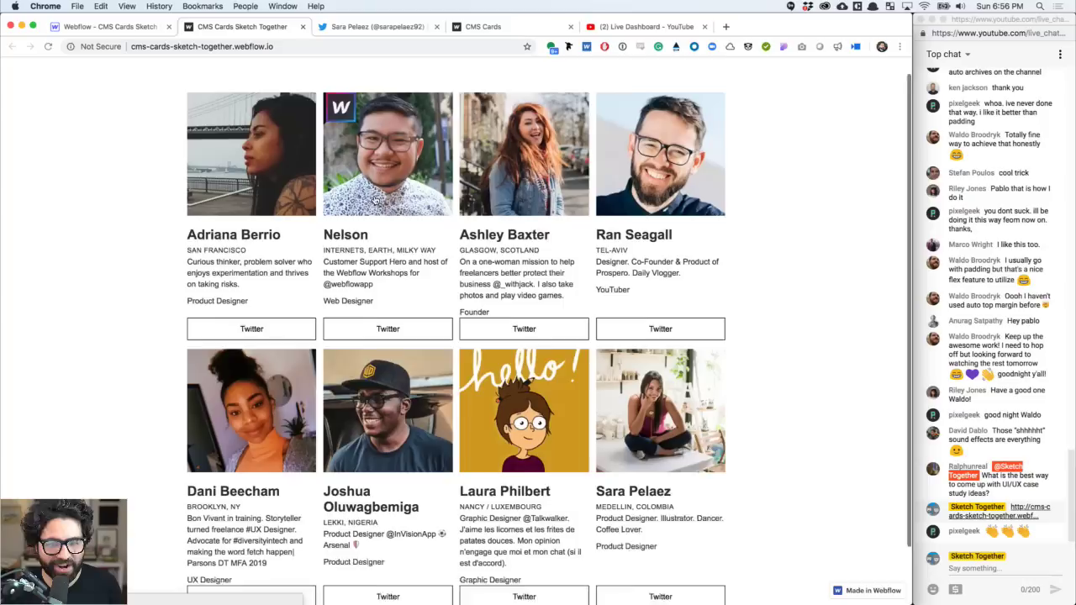
scroll(375, 200, "down", 3)
scroll(375, 200, "up", 4)
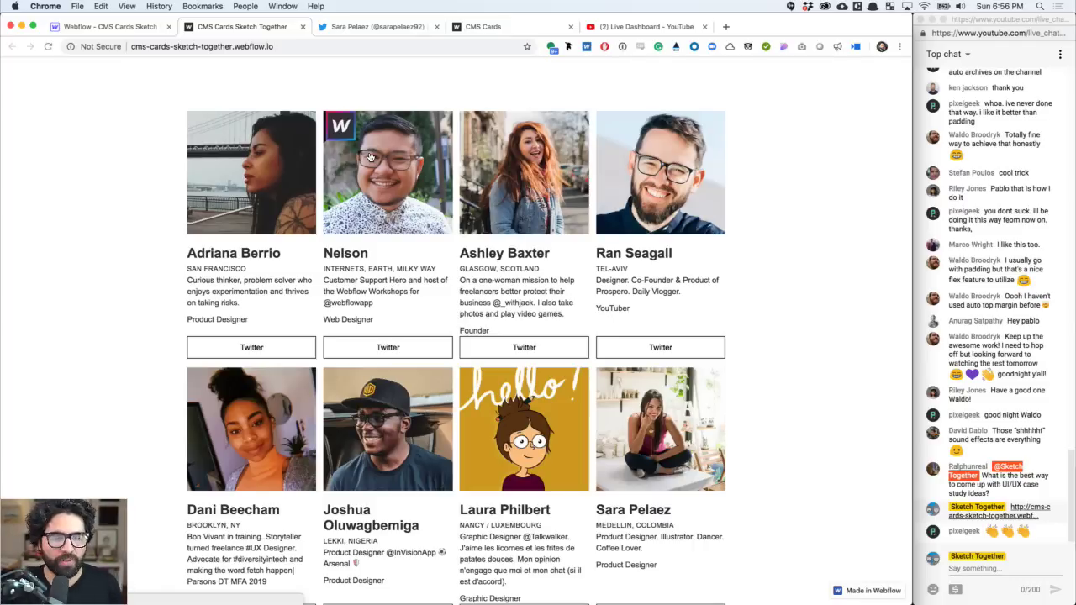
left_click(130, 25)
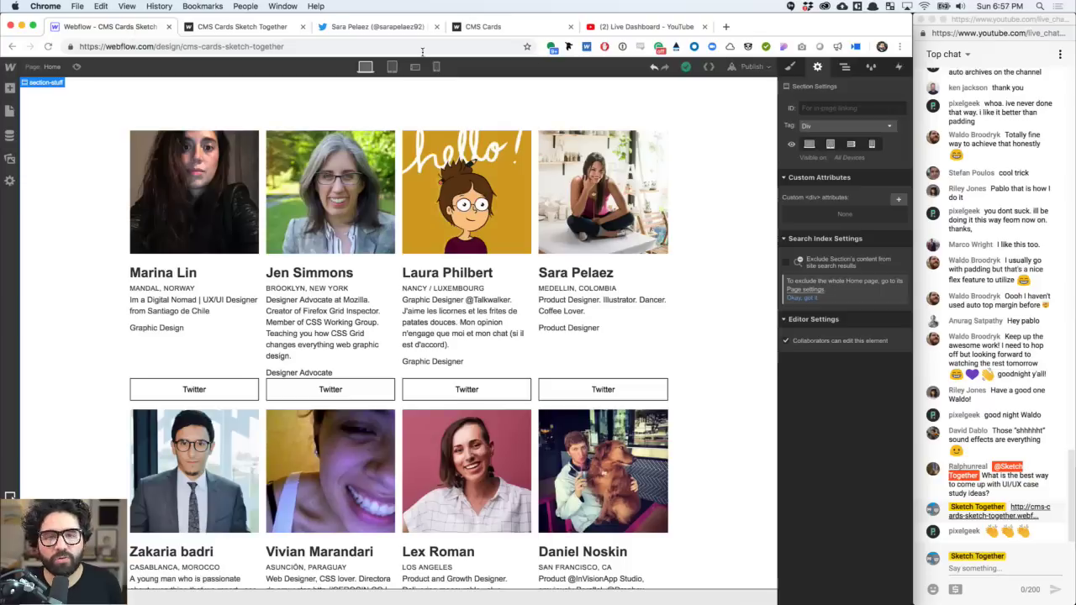
- Publish the site to its selected domain from the Designer's Publish menu
left_click(261, 27)
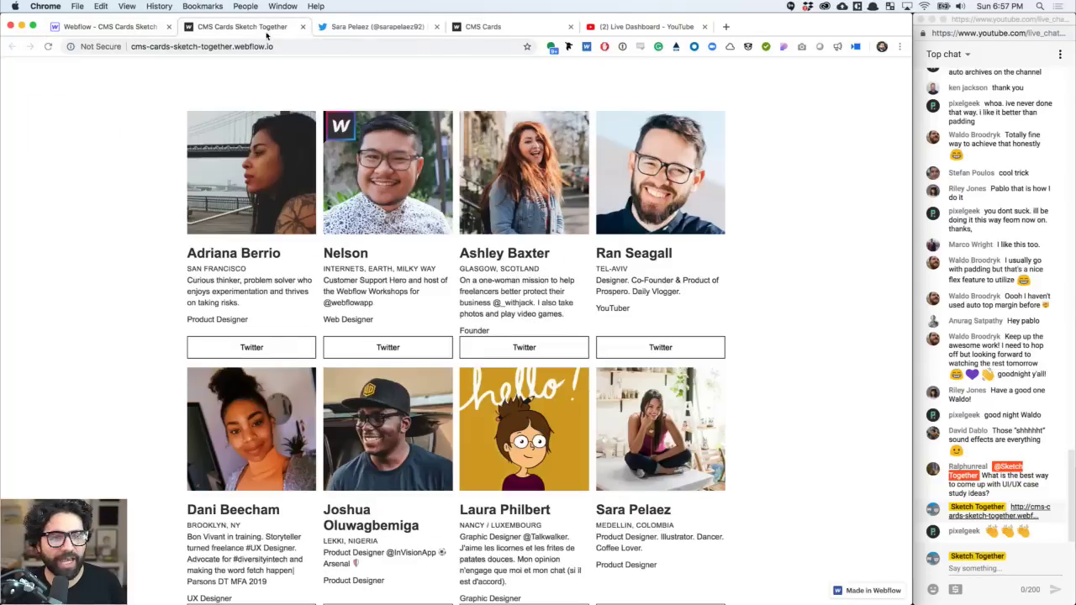
left_click(145, 30)
left_click(751, 66)
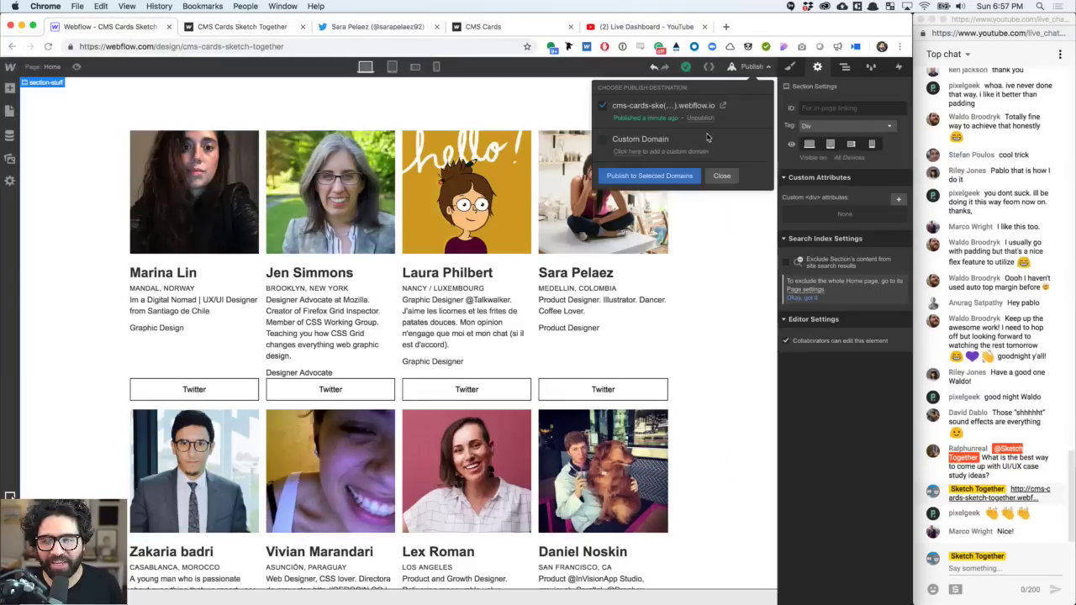
left_click(677, 177)
- Reload the live site twice and narrow the browser window to check the card grid
left_click(260, 27)
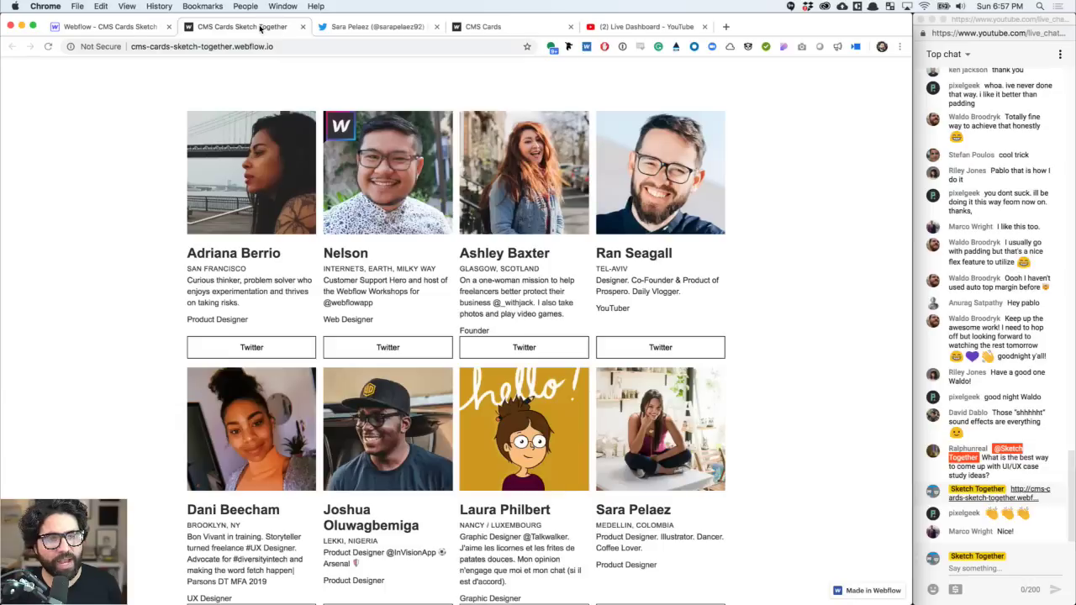
left_click(48, 47)
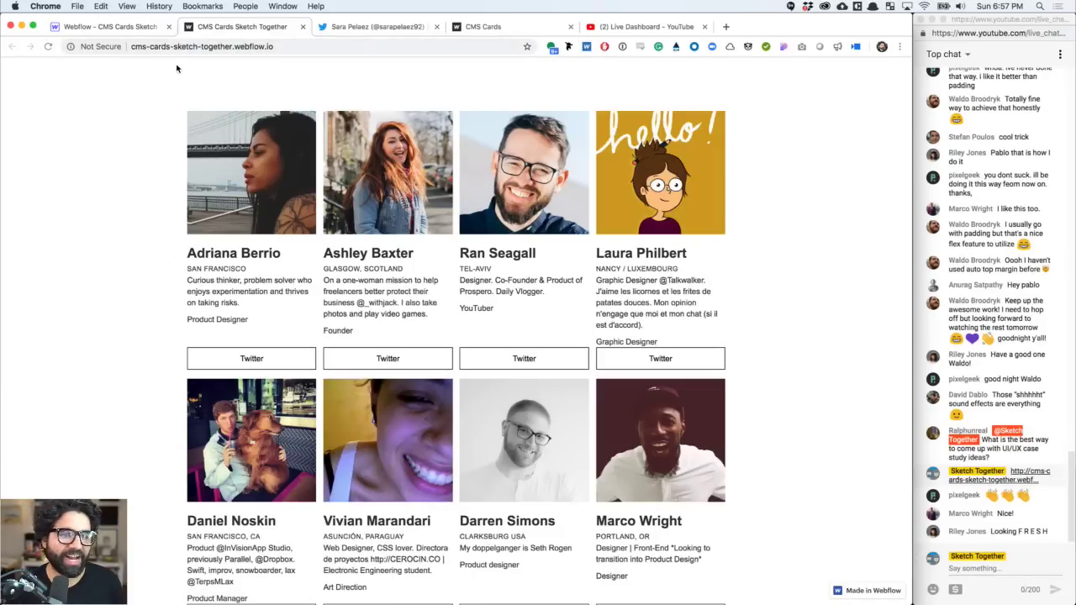
left_click(48, 47)
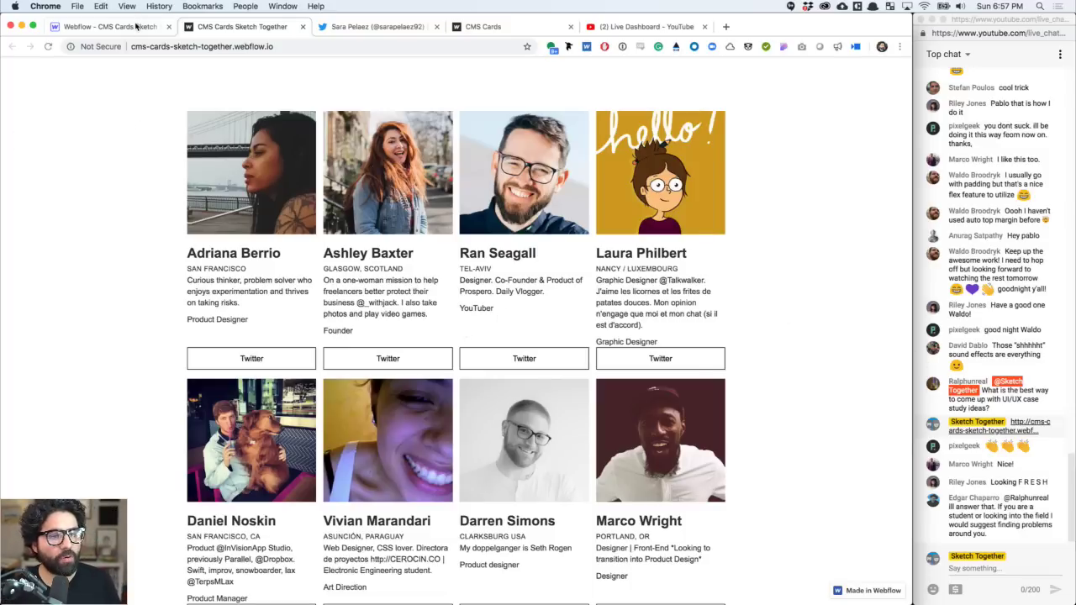
left_click_drag(913, 174, 913, 237)
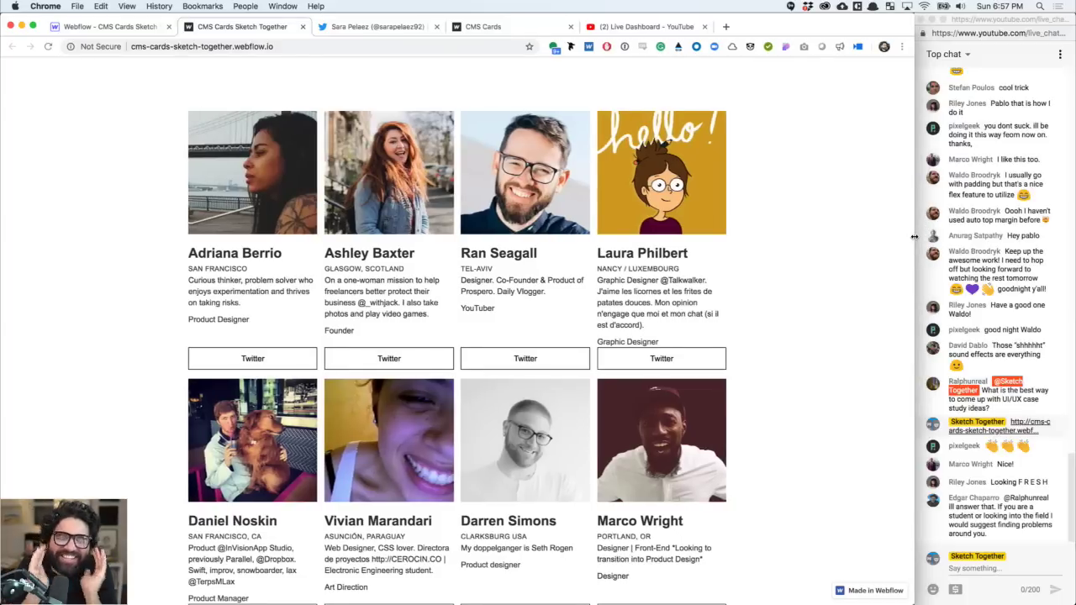
left_click(124, 26)
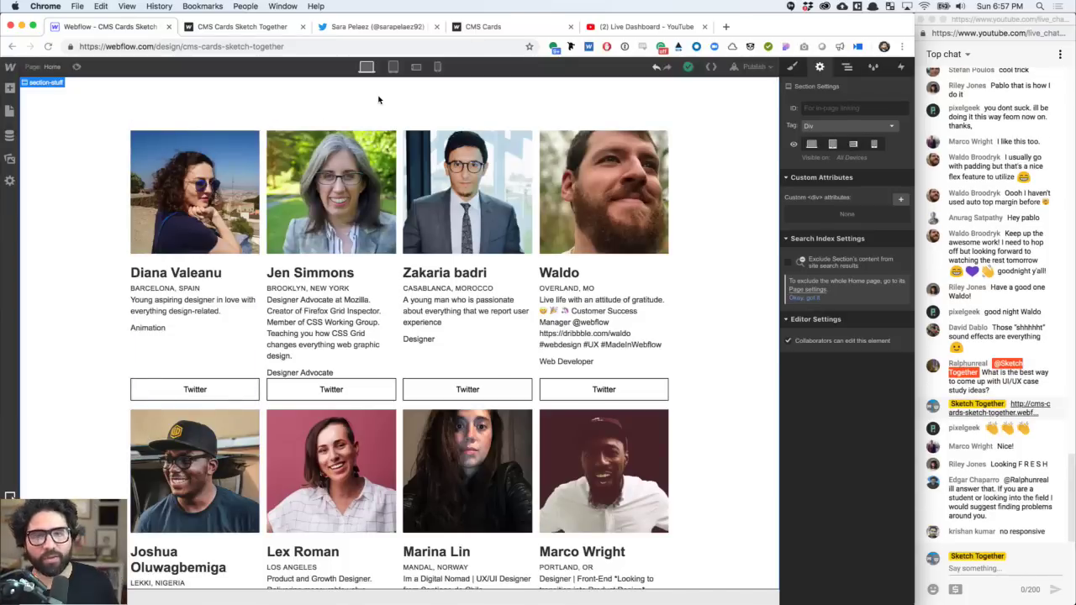
- Switch the canvas to the Tablet breakpoint and open section-stuff's Style panel
left_click(392, 66)
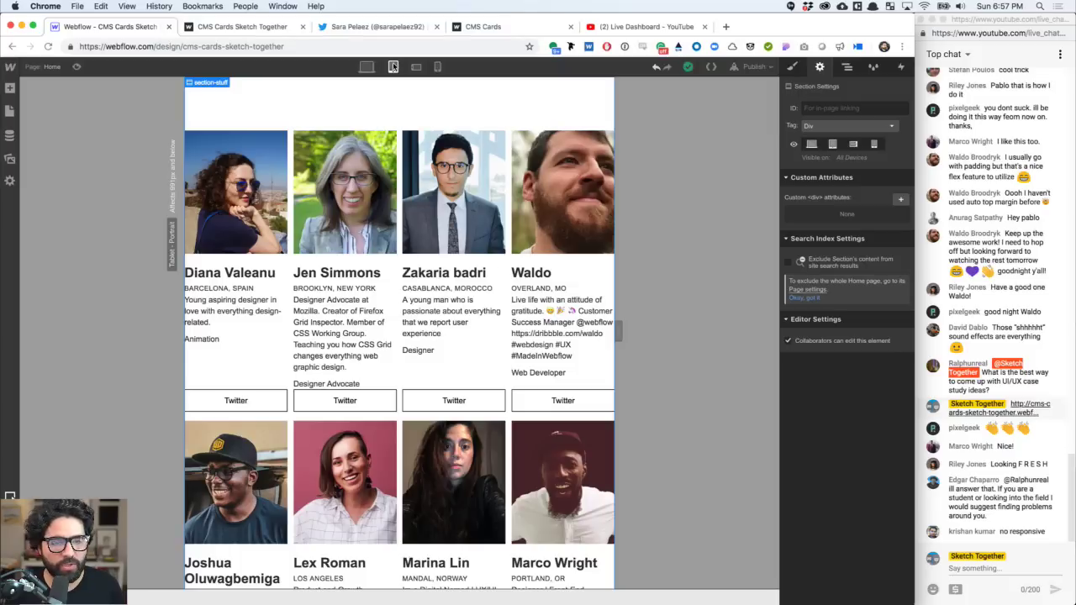
left_click(365, 68)
left_click(393, 67)
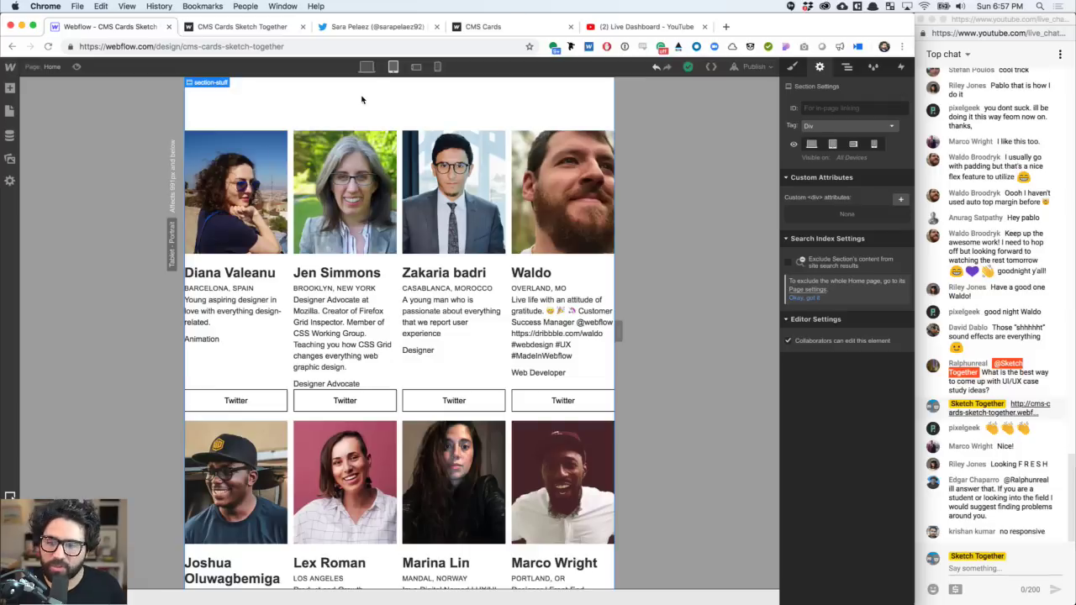
left_click(792, 68)
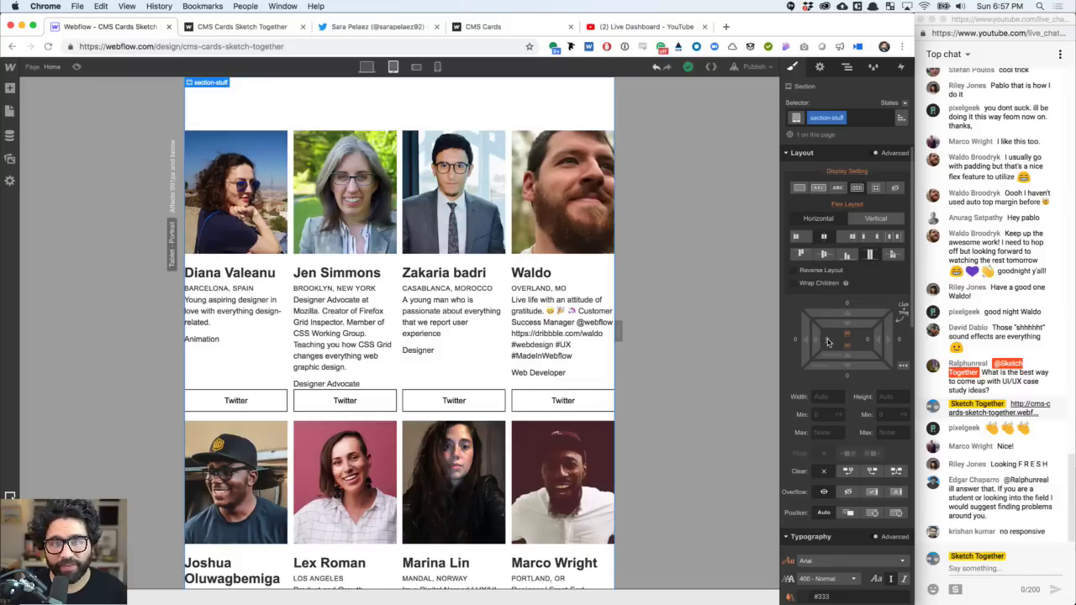
- Give section-stuff 10 left padding and 16 right padding at tablet width
left_click(828, 342)
type("10")
key("Return")
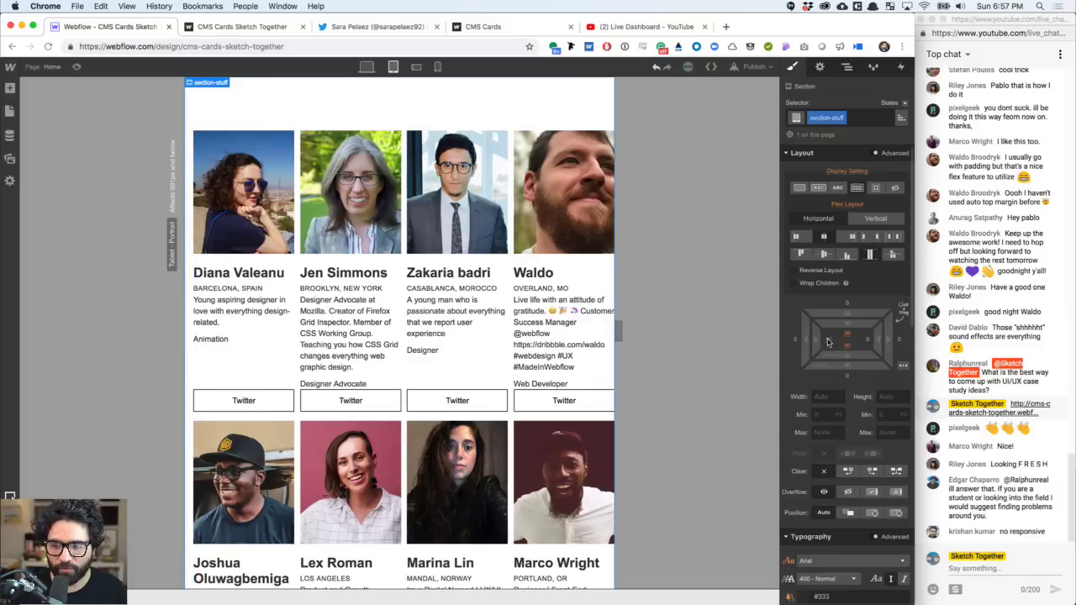
left_click(870, 343)
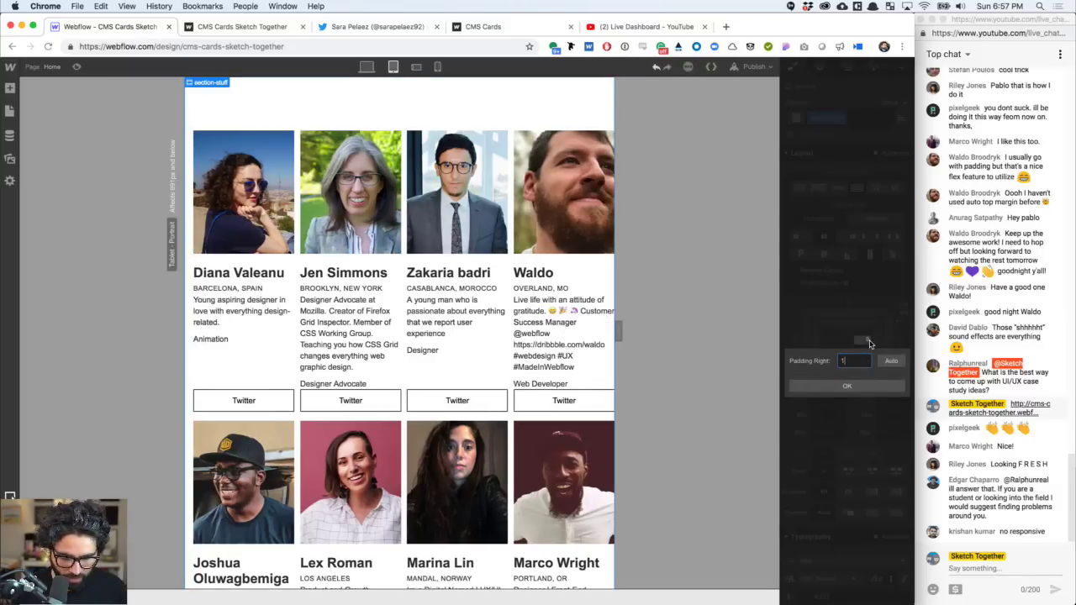
type("16")
key("Return")
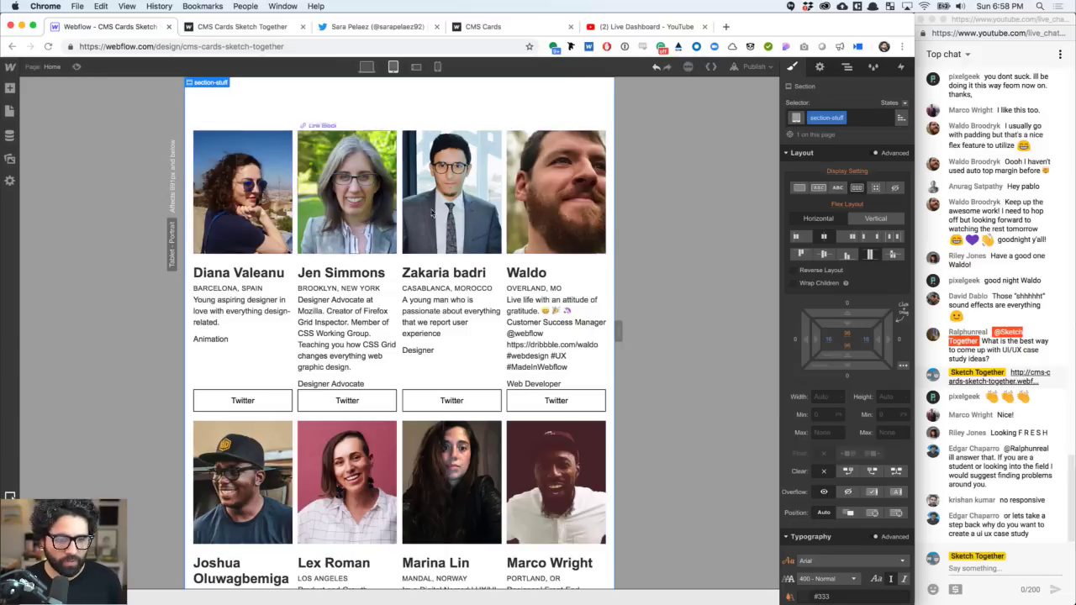
- Set the card image Link Block height to 180 on tablet
left_click(546, 195)
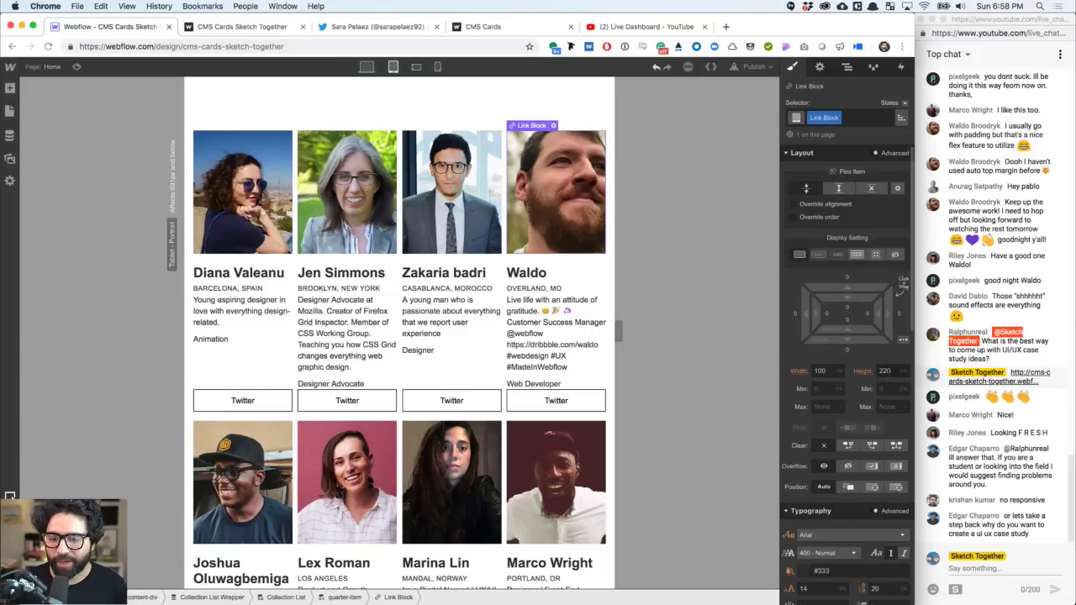
left_click(887, 372)
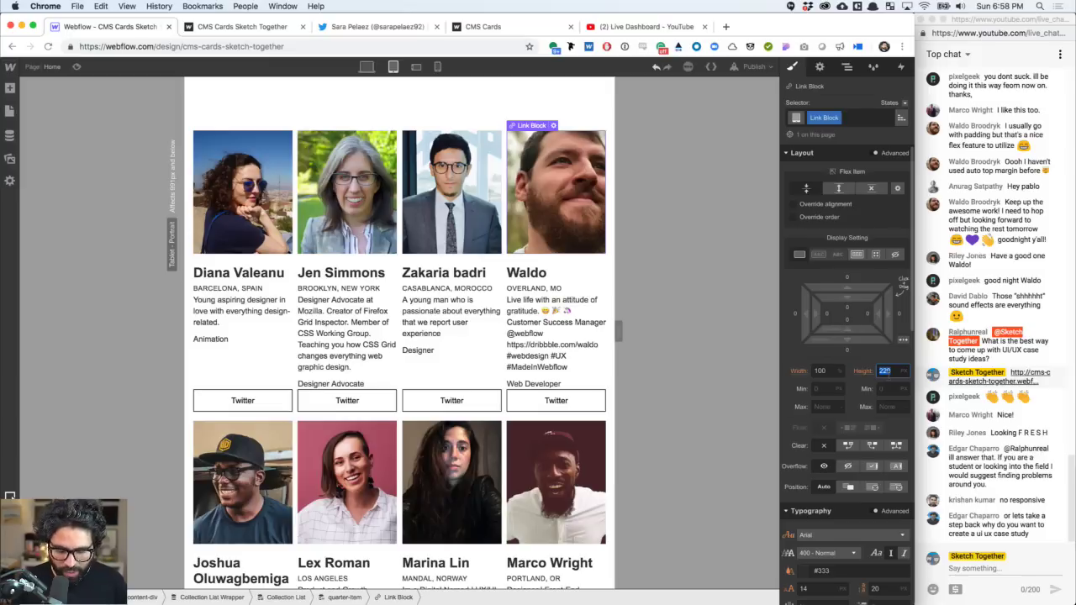
type("1")
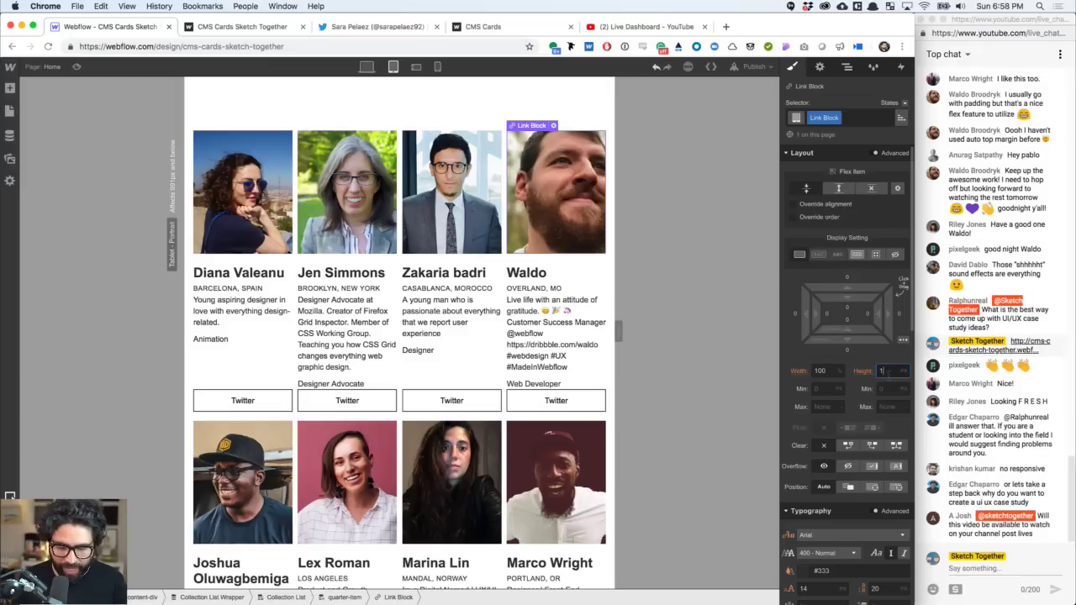
type("80")
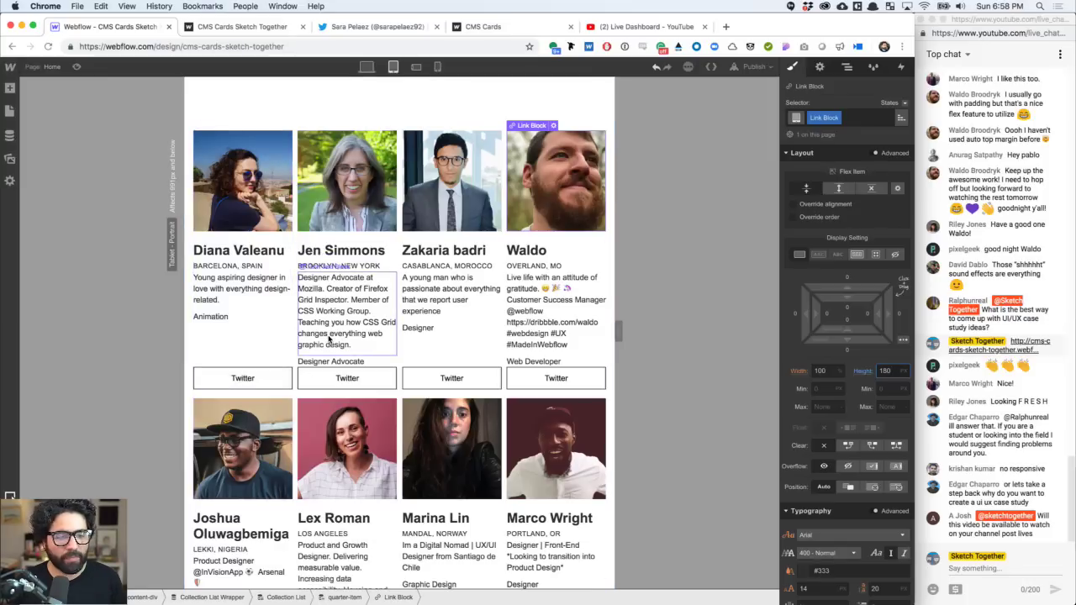
- Give the role Text Block 18 bottom padding at the desktop breakpoint
left_click(329, 361)
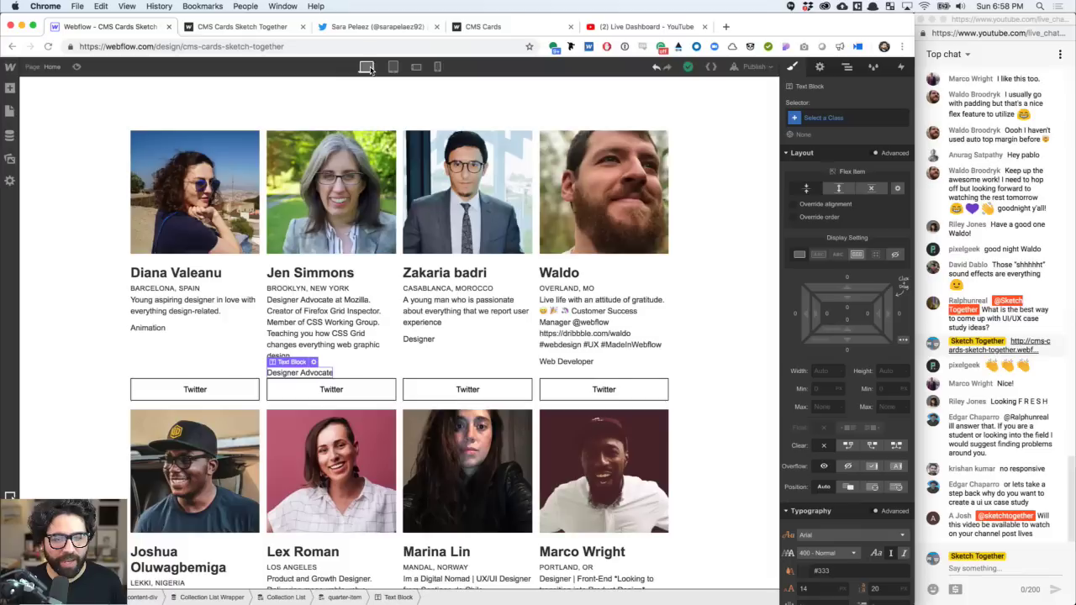
left_click(367, 67)
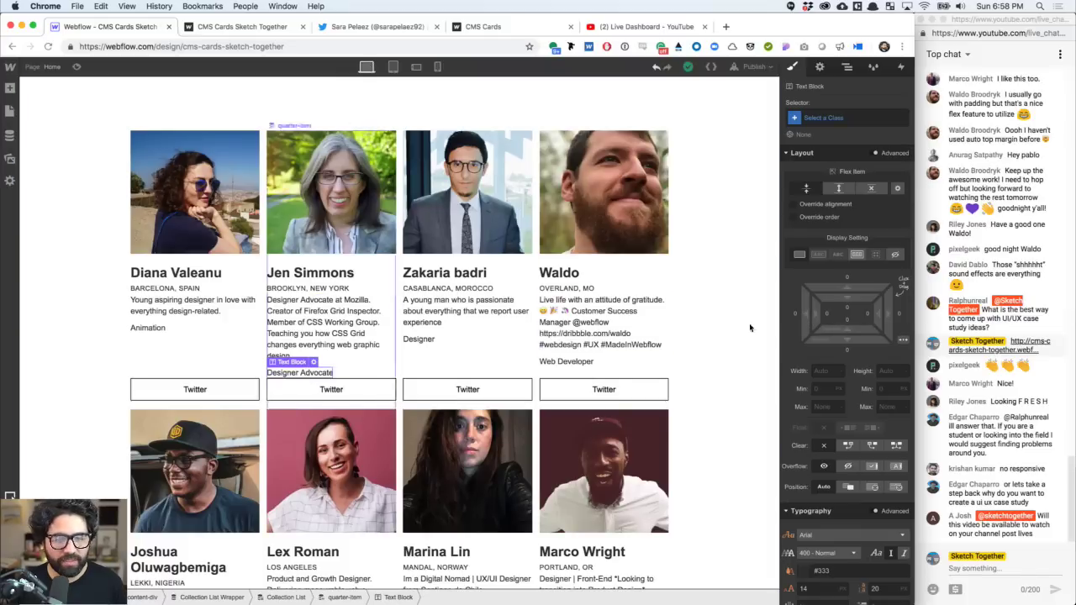
left_click(847, 324)
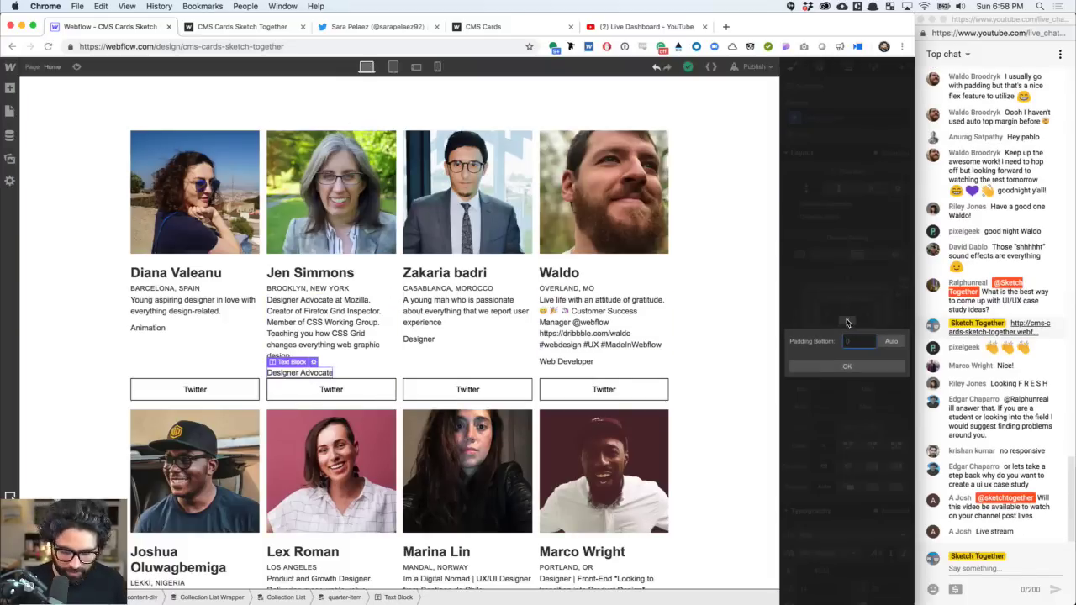
type("8")
key("Return")
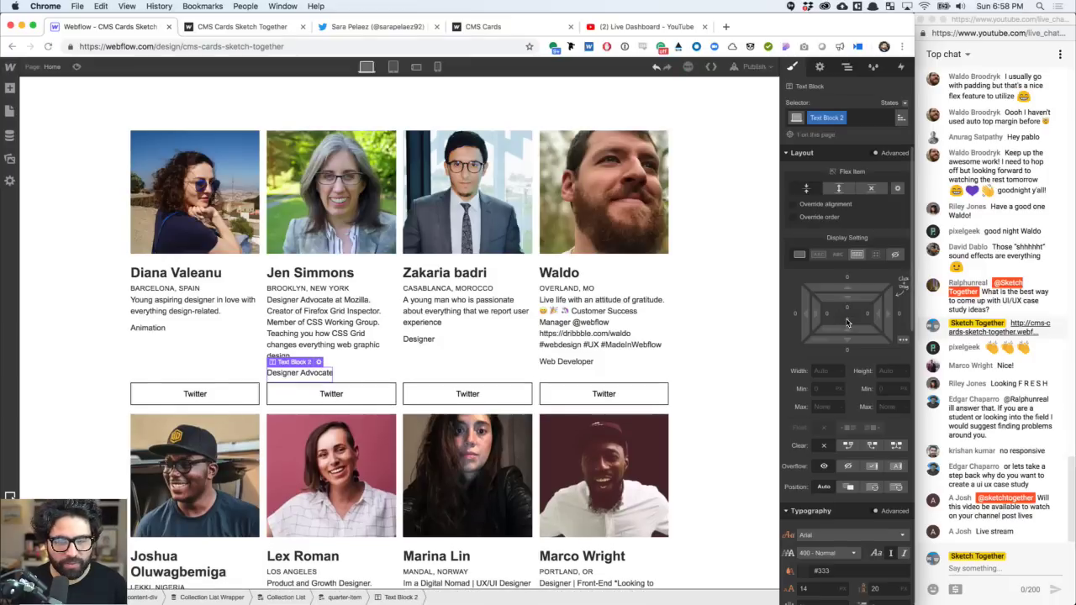
left_click(848, 324)
type("18")
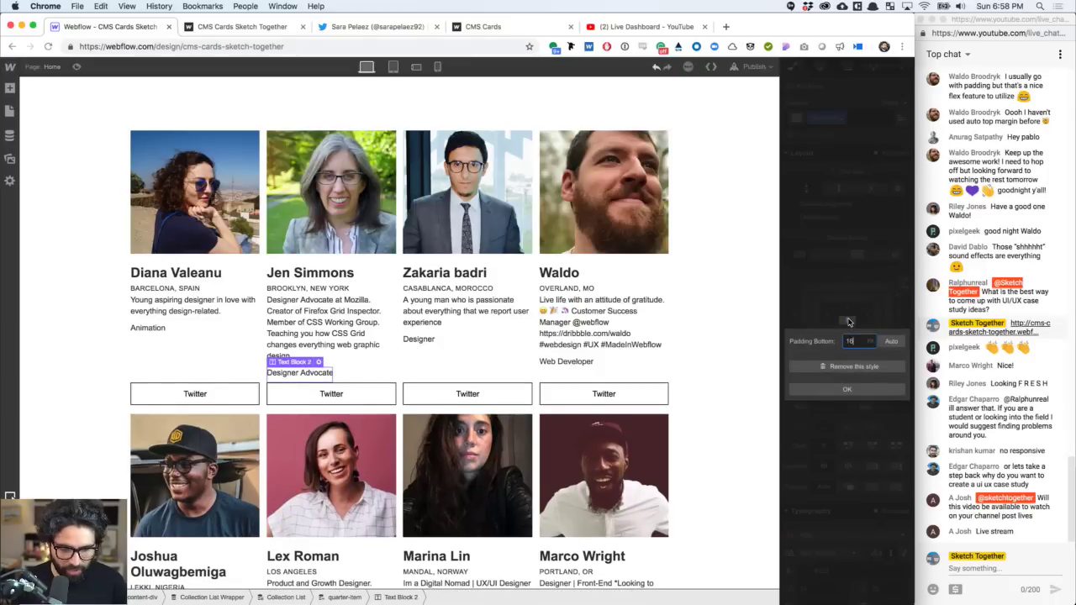
key("Return")
scroll(464, 345, "down", 4)
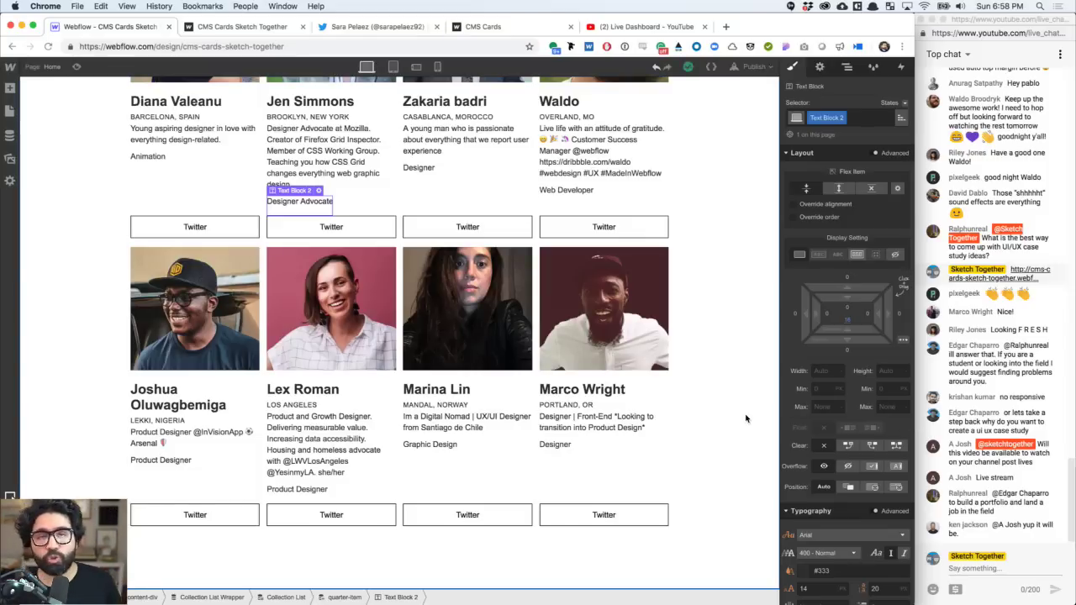
scroll(546, 379, "up", 3)
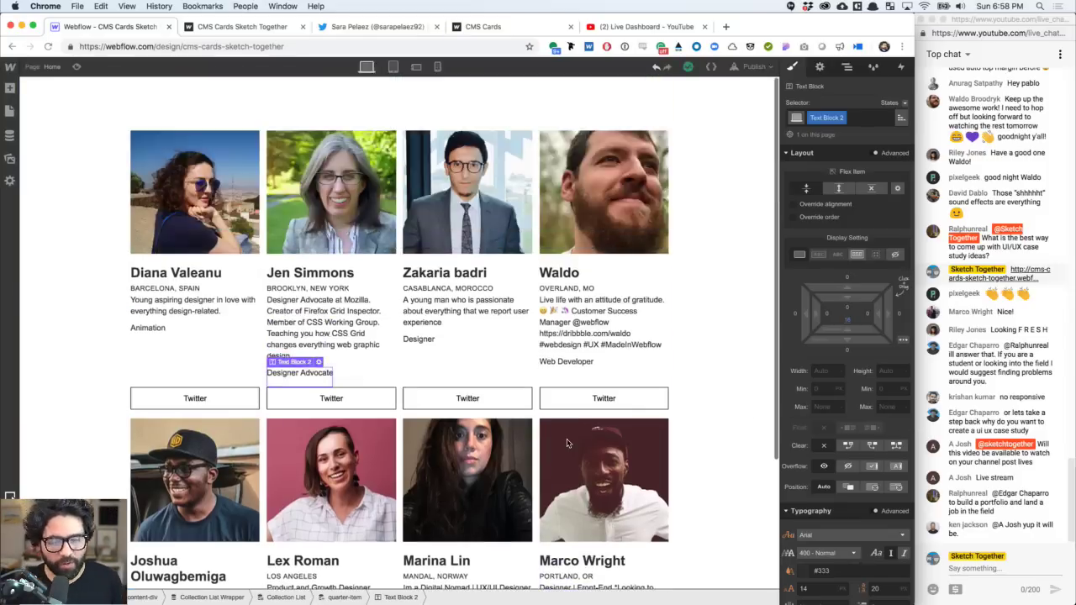
left_click(393, 68)
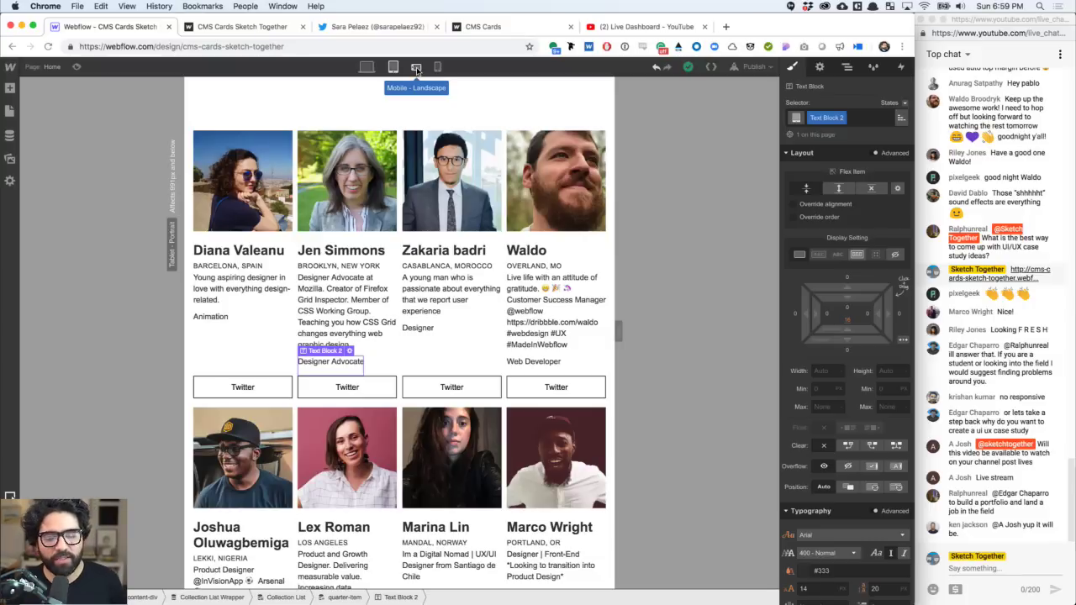
- At phone-landscape width, set the quarter-item card width to 49% for two per row
left_click(416, 67)
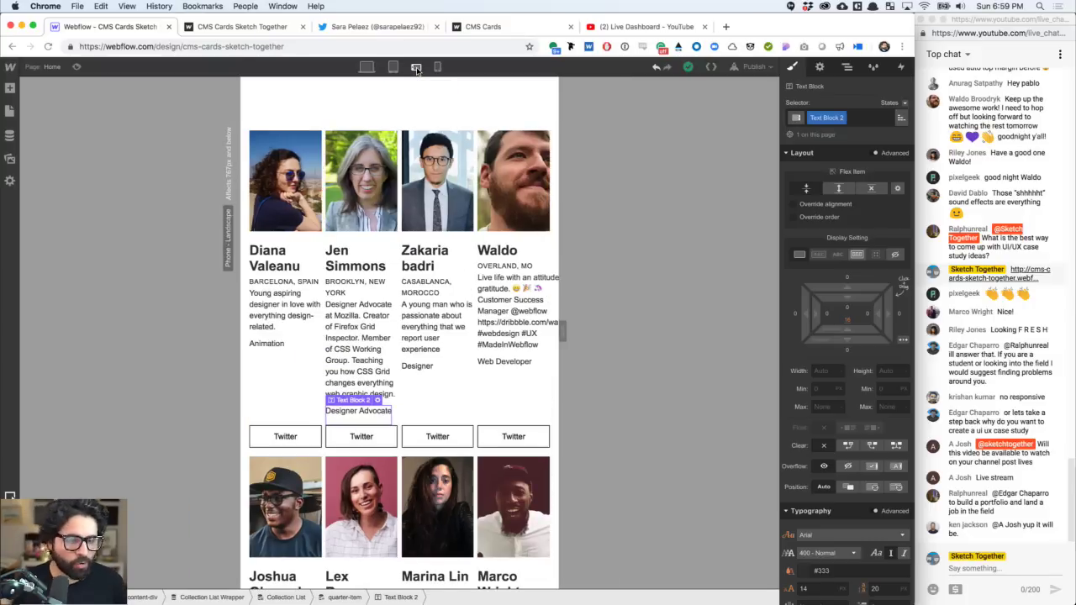
left_click(339, 339)
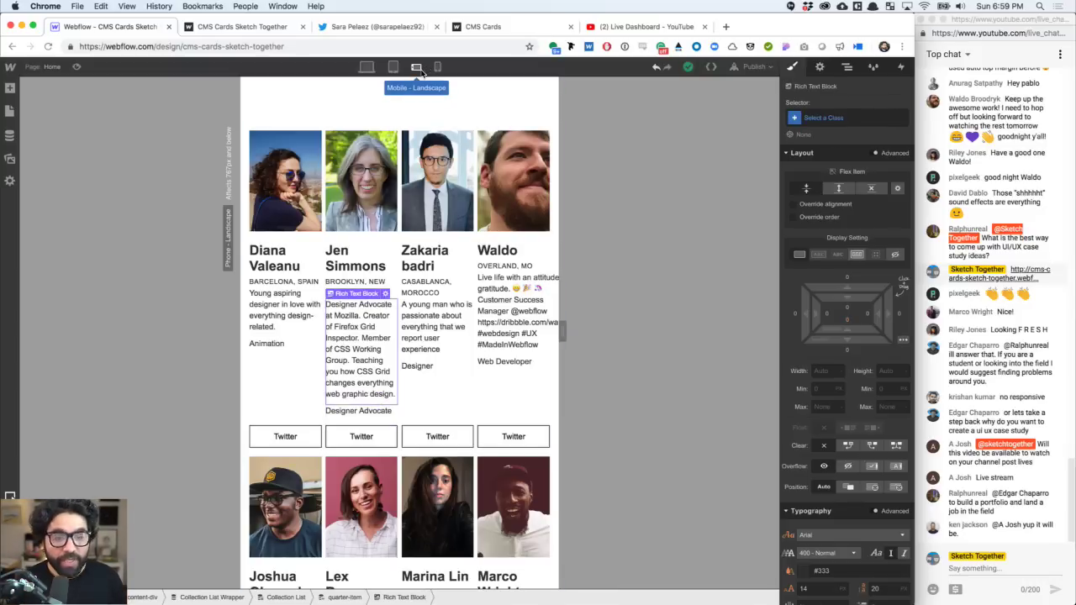
left_click(271, 370)
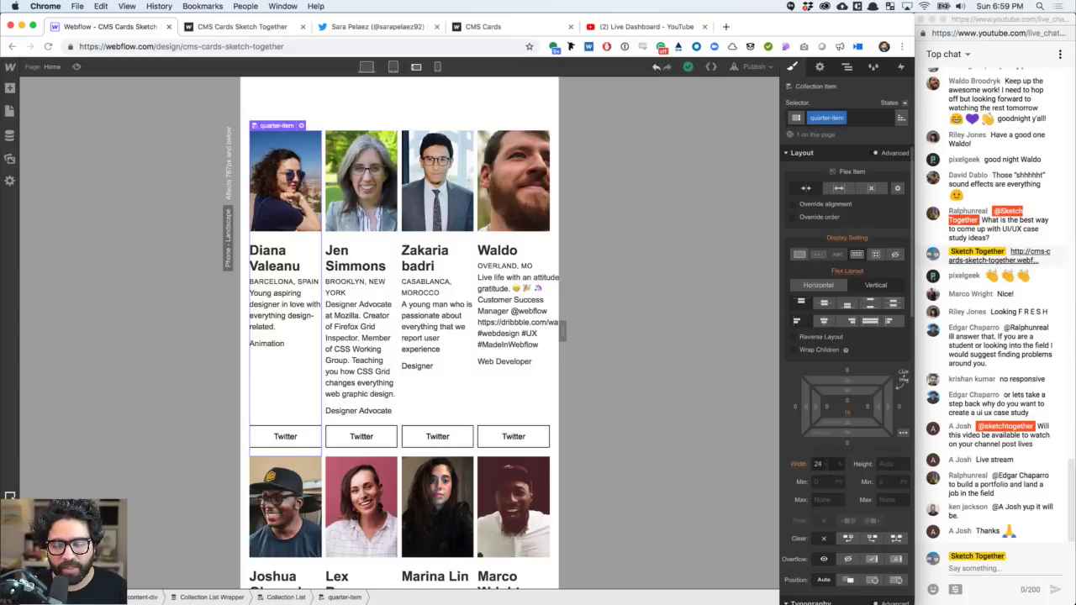
left_click(822, 464)
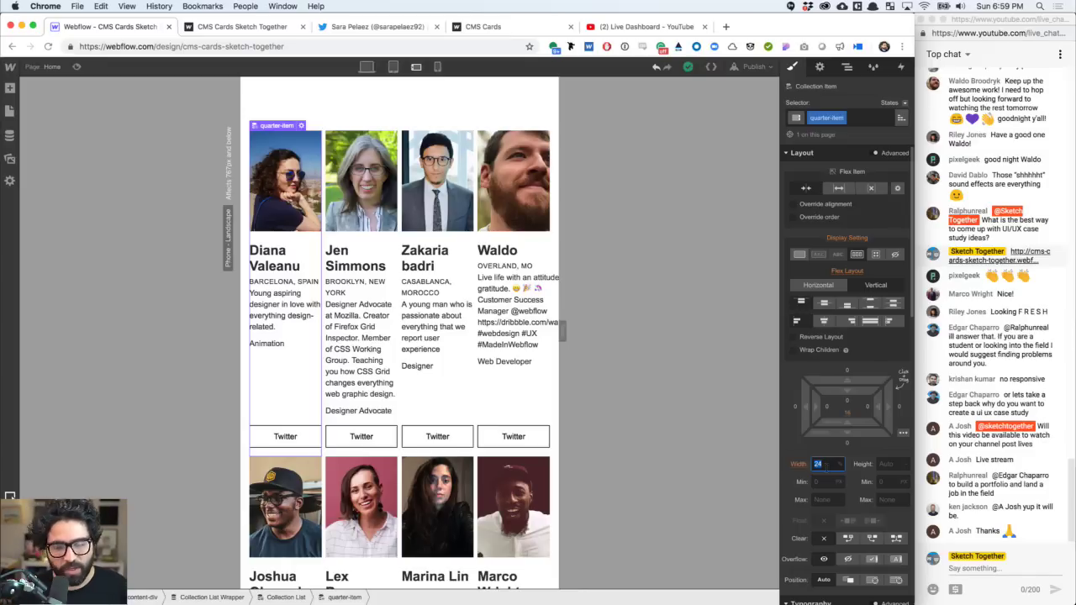
type("19")
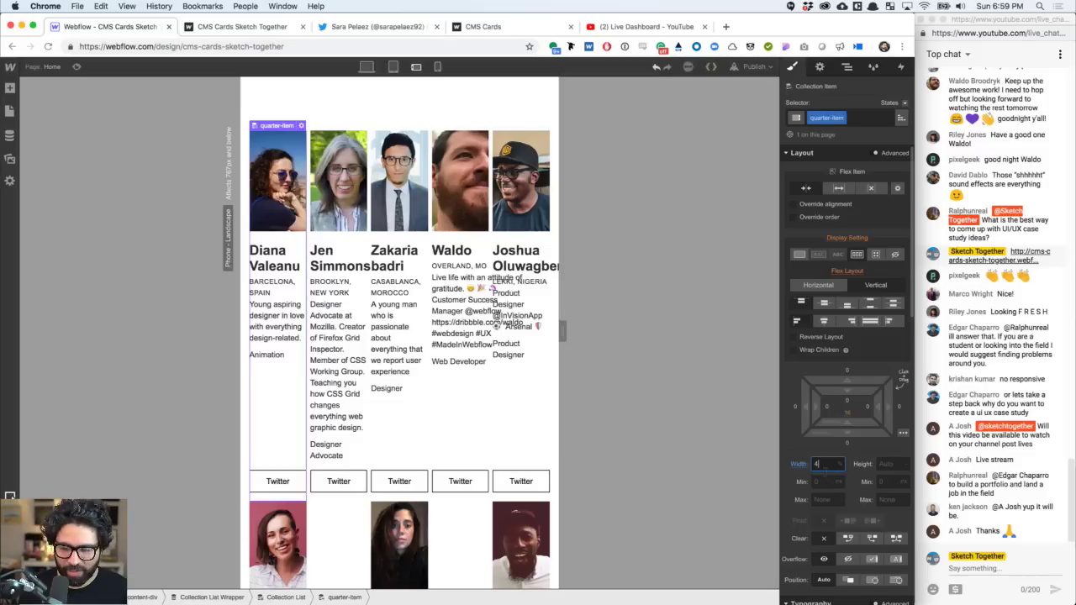
type("9")
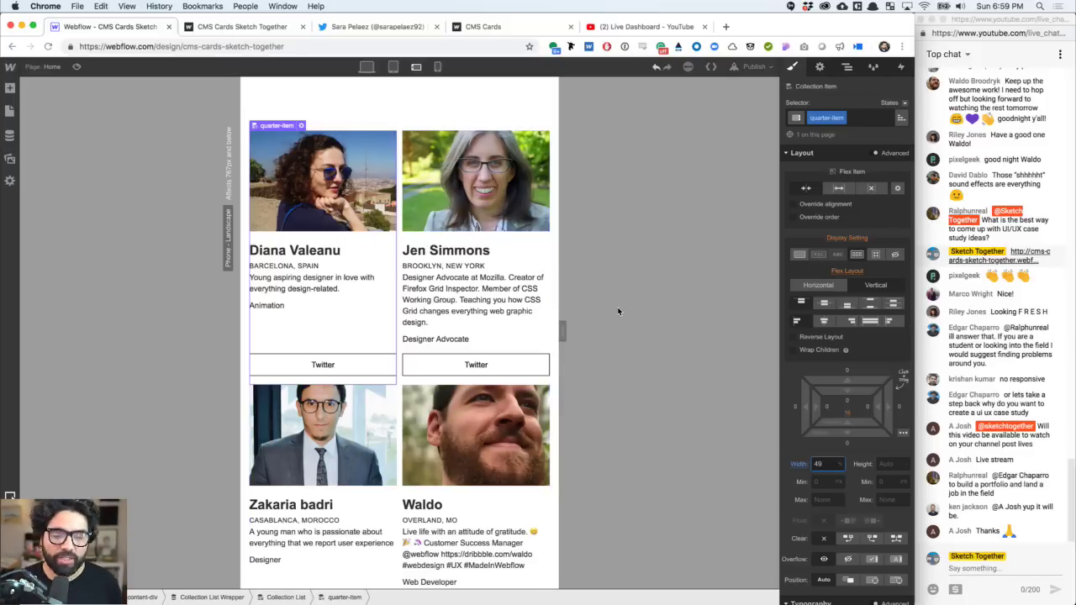
scroll(470, 345, "down", 6)
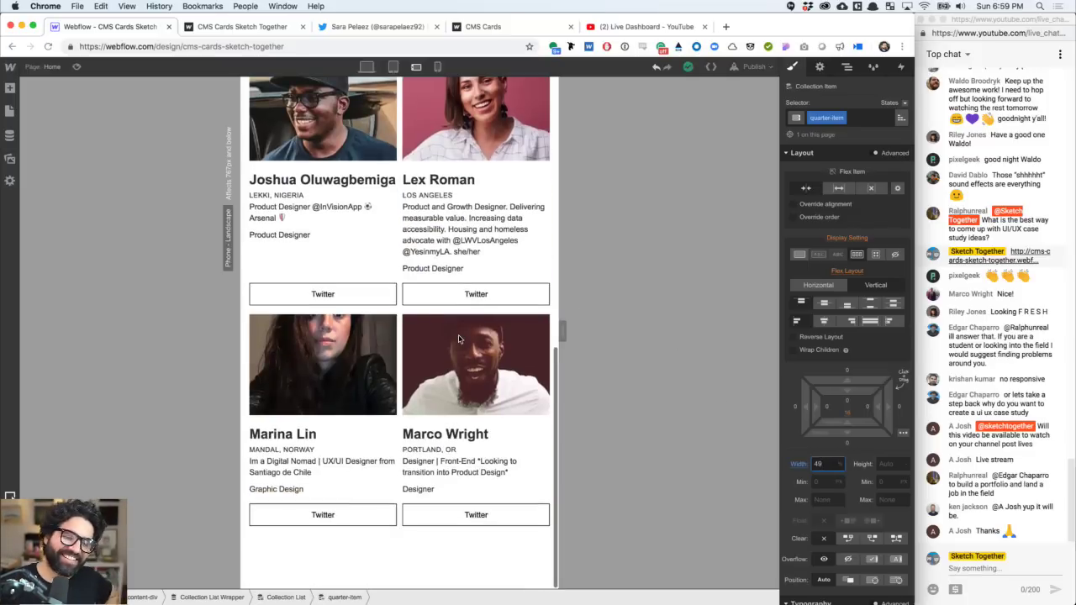
scroll(460, 339, "up", 6)
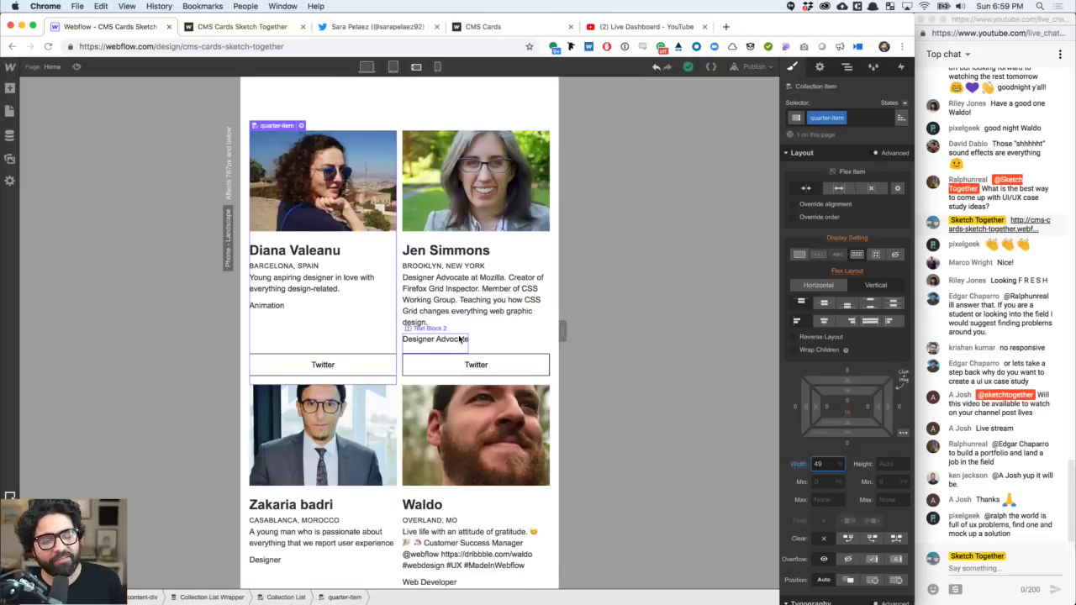
scroll(460, 339, "down", 7)
scroll(460, 338, "up", 4)
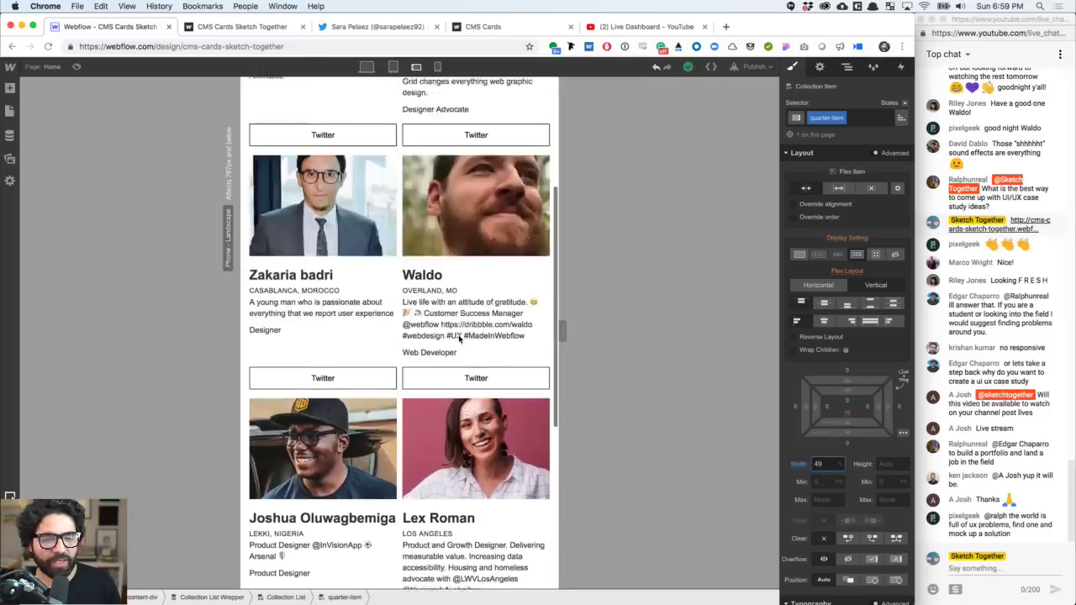
scroll(460, 338, "up", 4)
- Raise Diana's card image Link Block height from 180 to 210 with Shift+Up
left_click(353, 171)
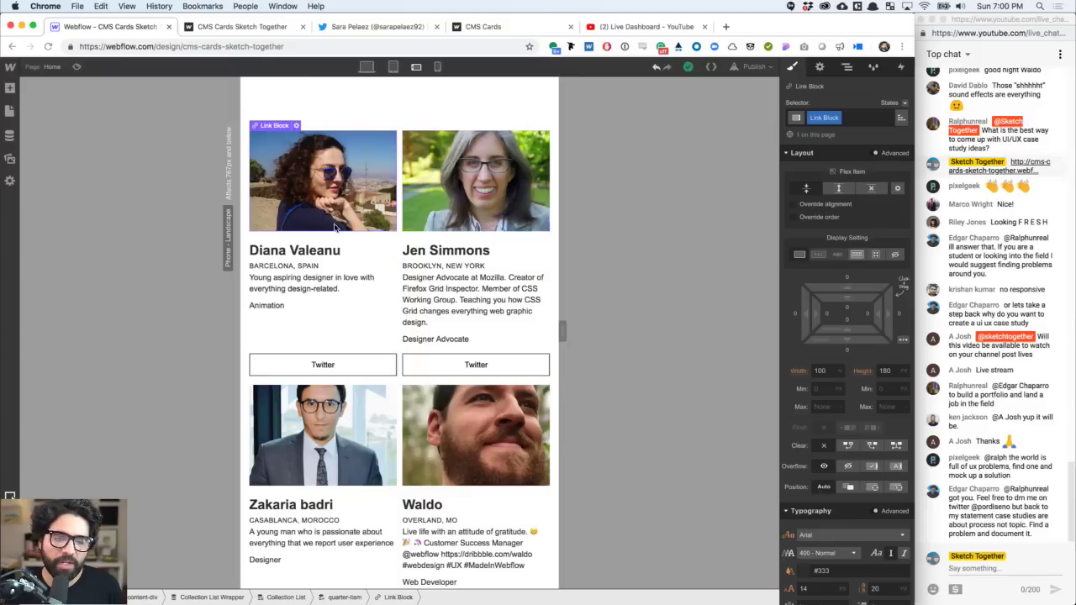
left_click(886, 371)
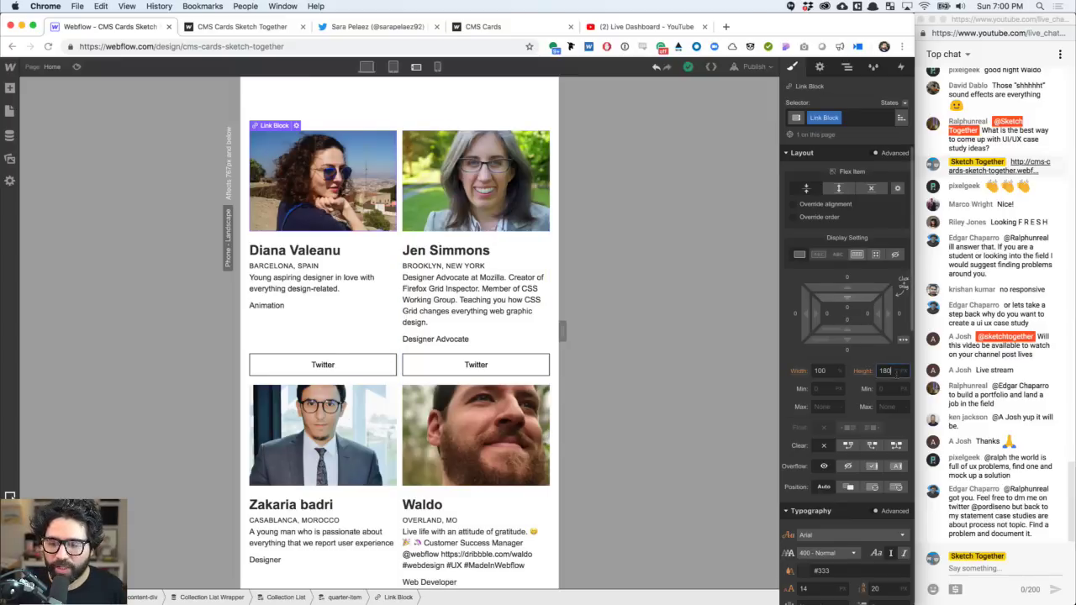
key("shift+Up")
key("shift+Up")
key("shift+Up")
key("shift+Up")
key("shift+Up")
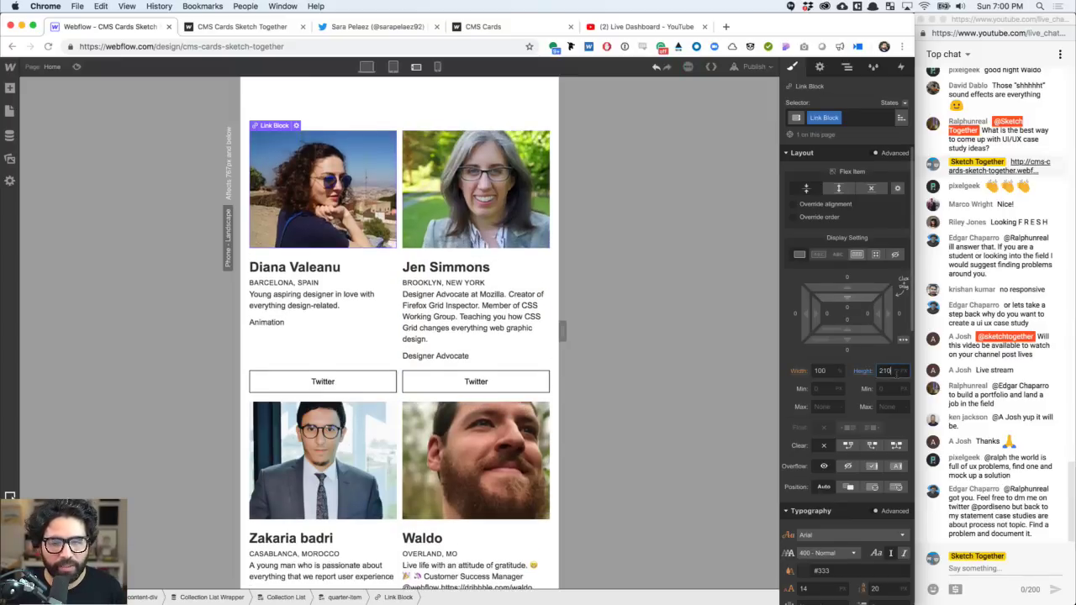
- Raise the card image height to 240, then preview tablet and phone-portrait layouts
key("shift+Up")
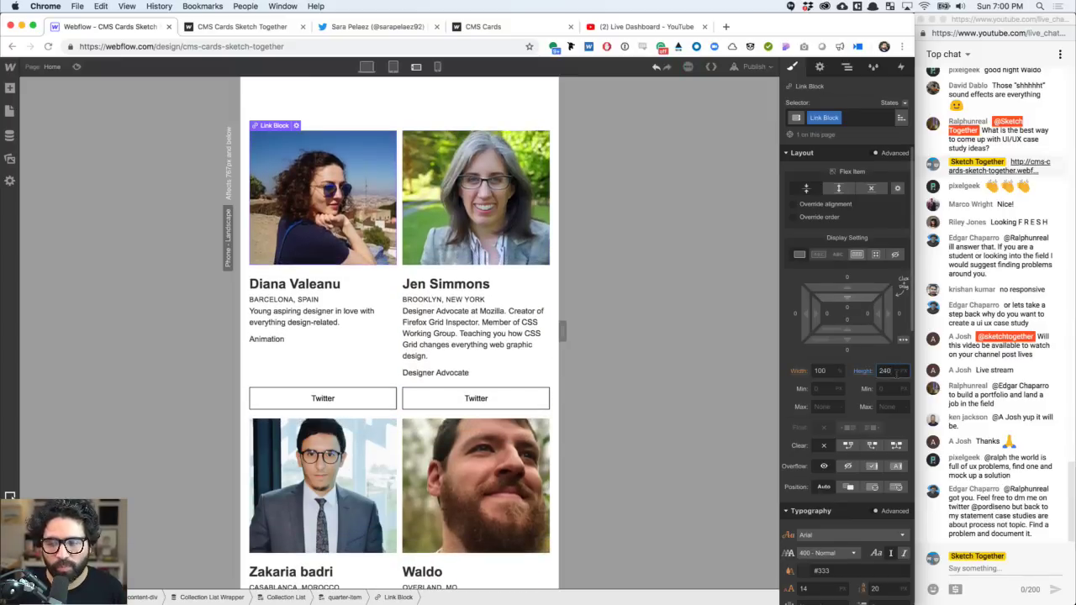
left_click(392, 66)
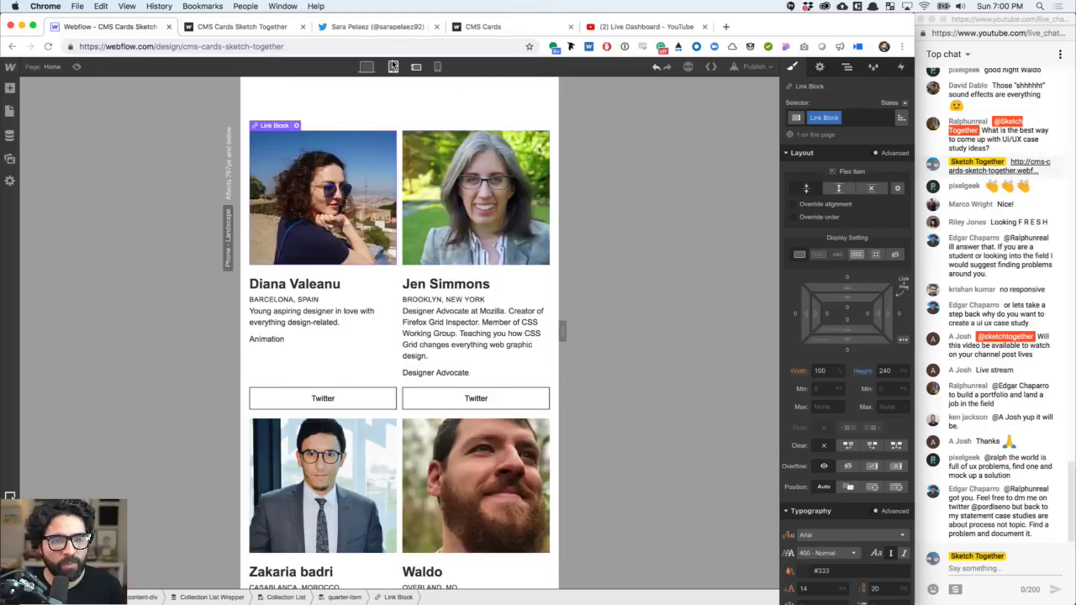
left_click(416, 68)
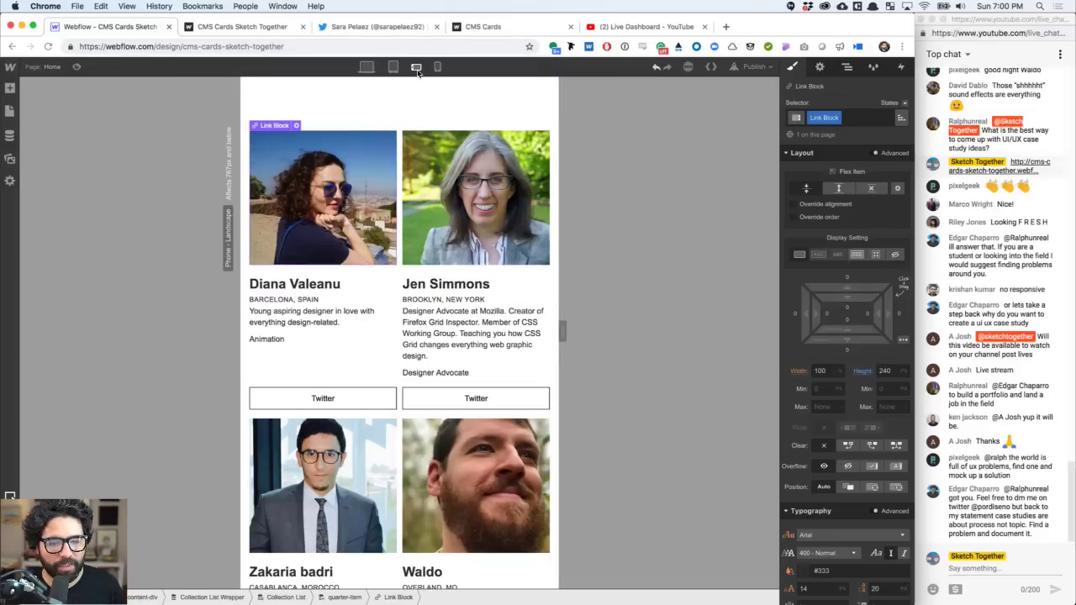
left_click(437, 68)
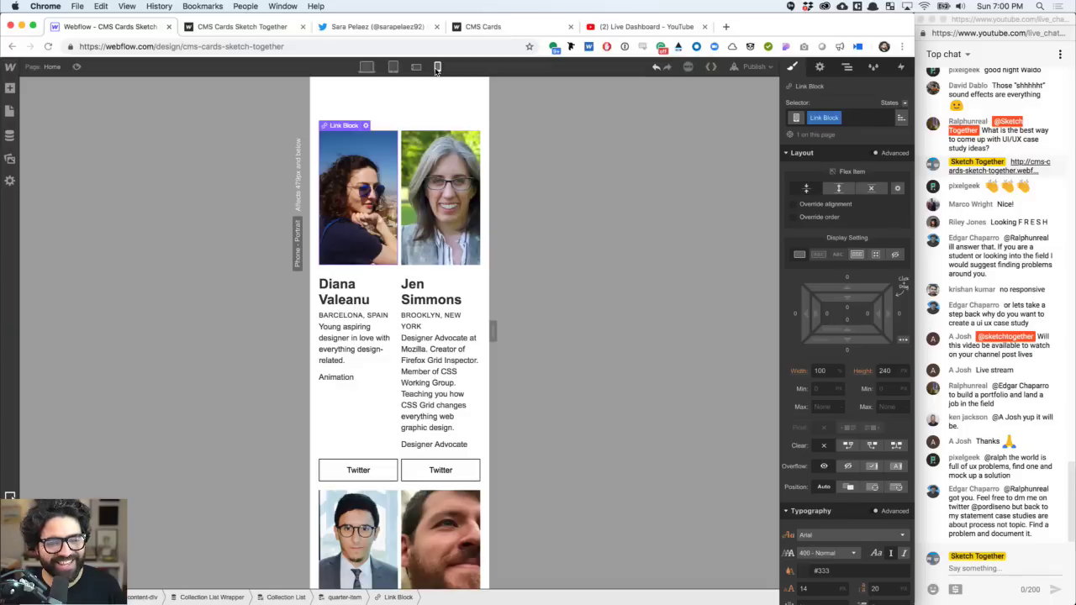
left_click(361, 419)
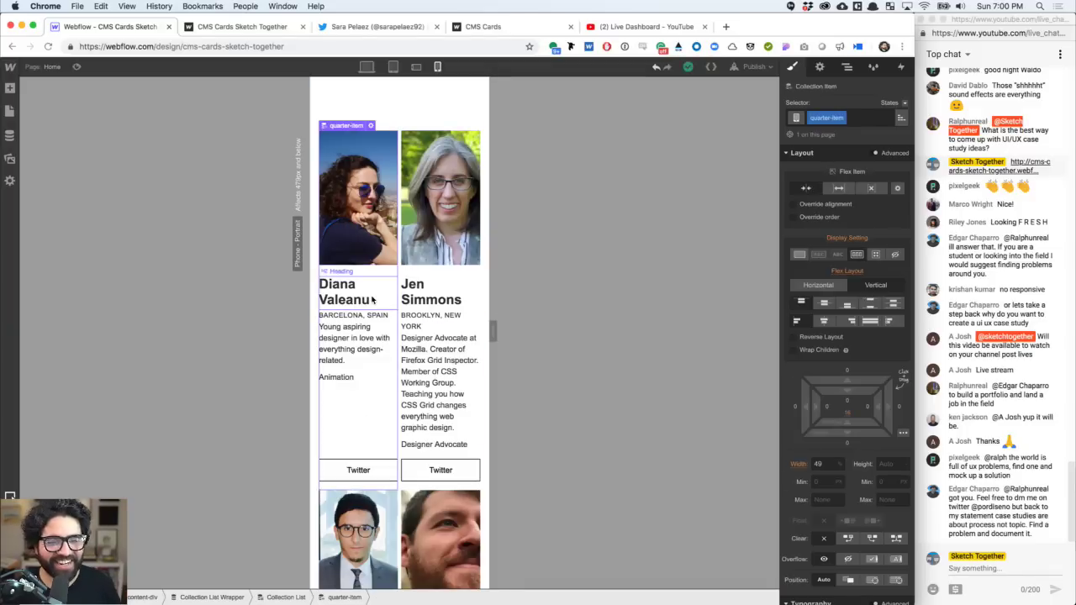
- Set the quarter-item width to 100% at phone portrait so cards stack singly
left_click(819, 464)
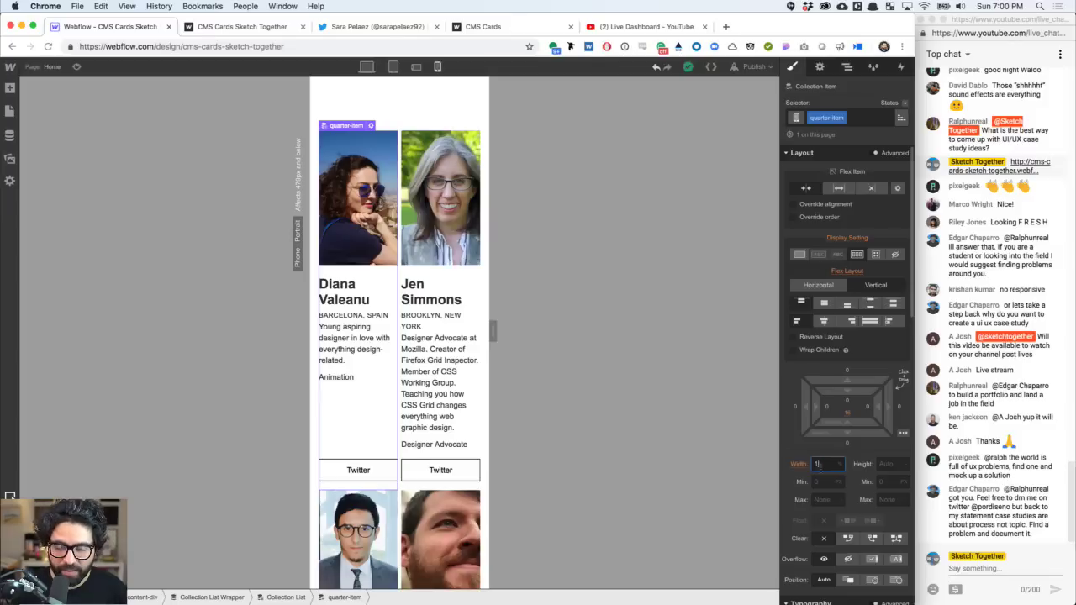
type("100")
key("Return")
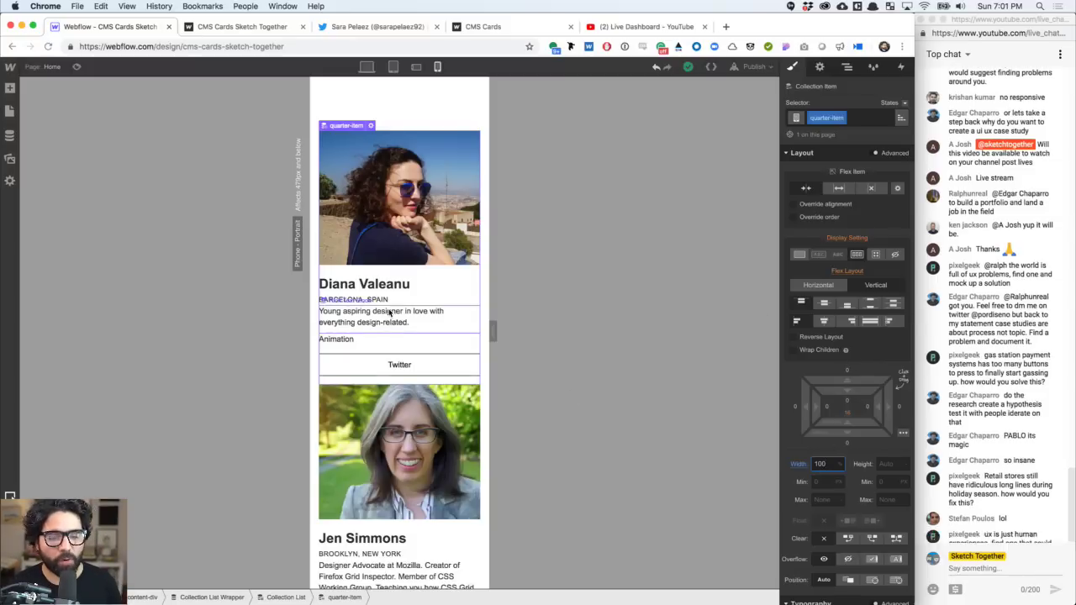
scroll(389, 313, "down", 10)
scroll(389, 312, "up", 10)
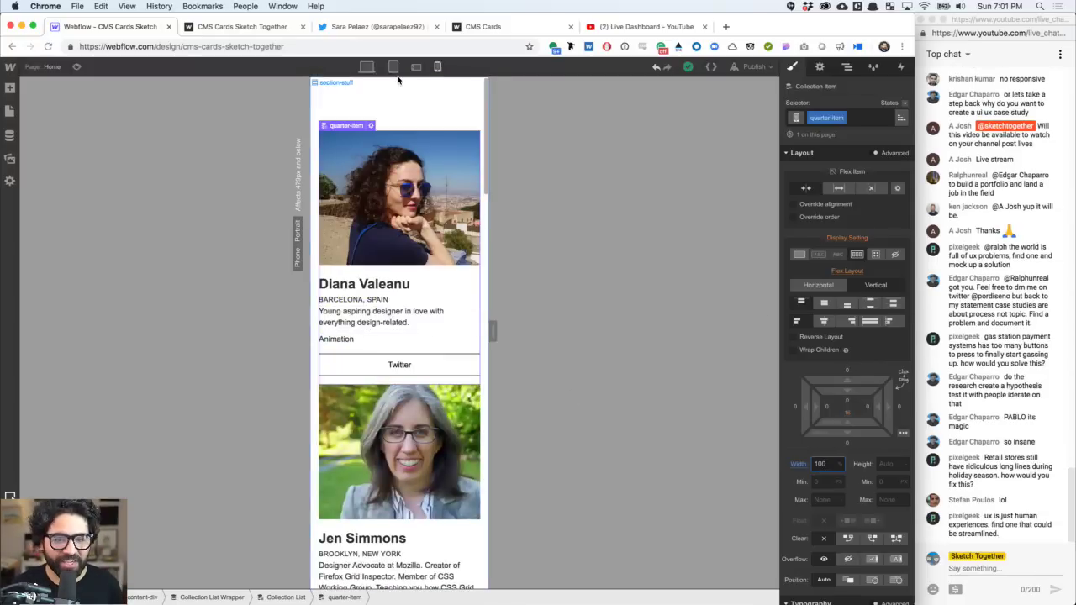
- Return to the desktop layout and publish the site to its webflow.io domain
left_click(366, 67)
left_click(752, 66)
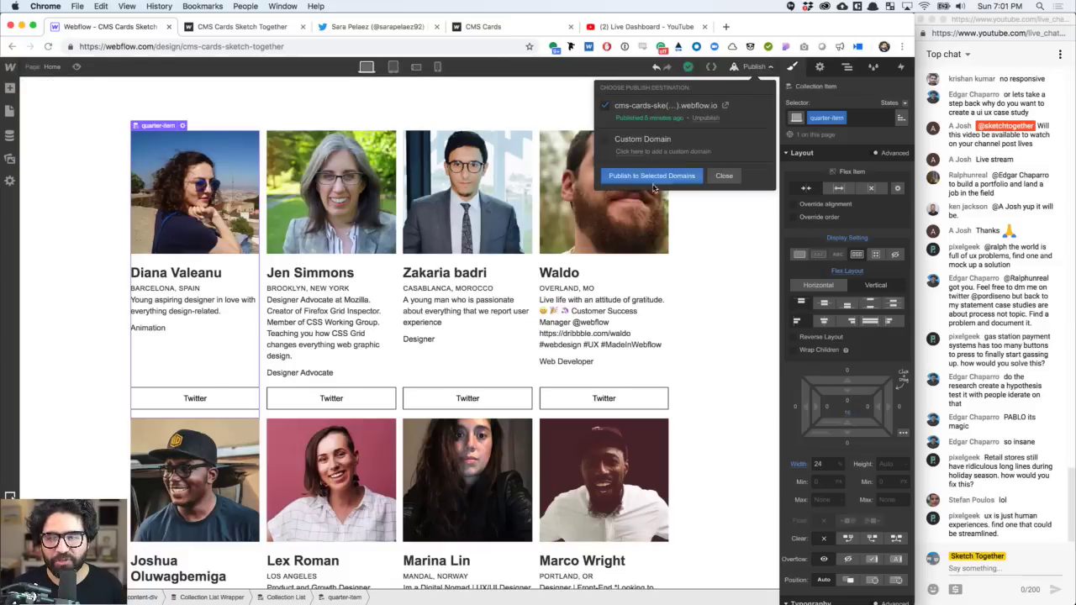
left_click(658, 176)
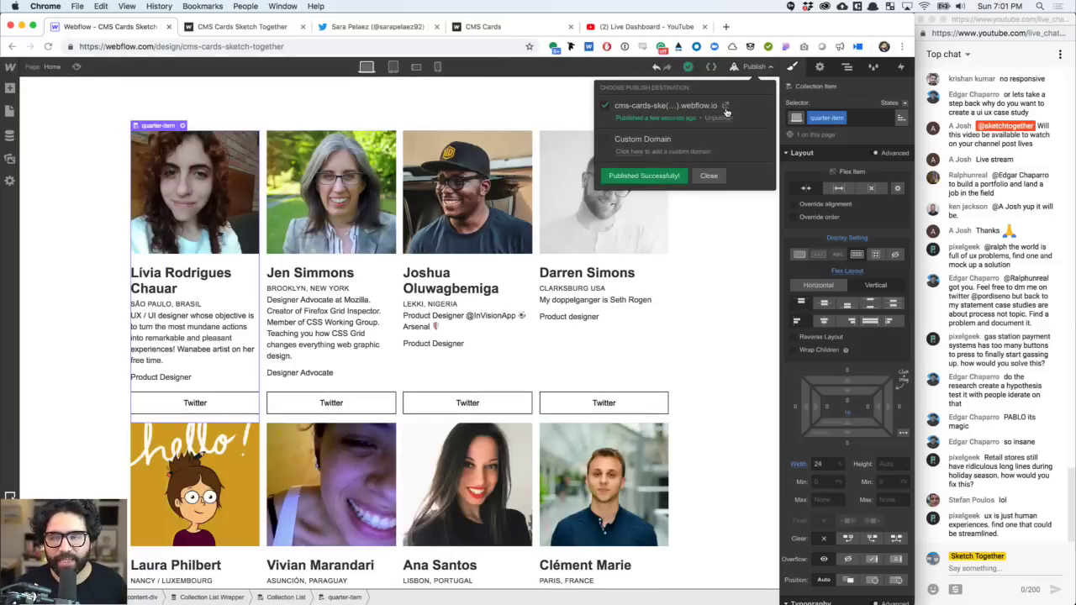
- Open the live site and post its URL in the YouTube live chat
left_click(726, 106)
left_click(184, 48)
key("super+c")
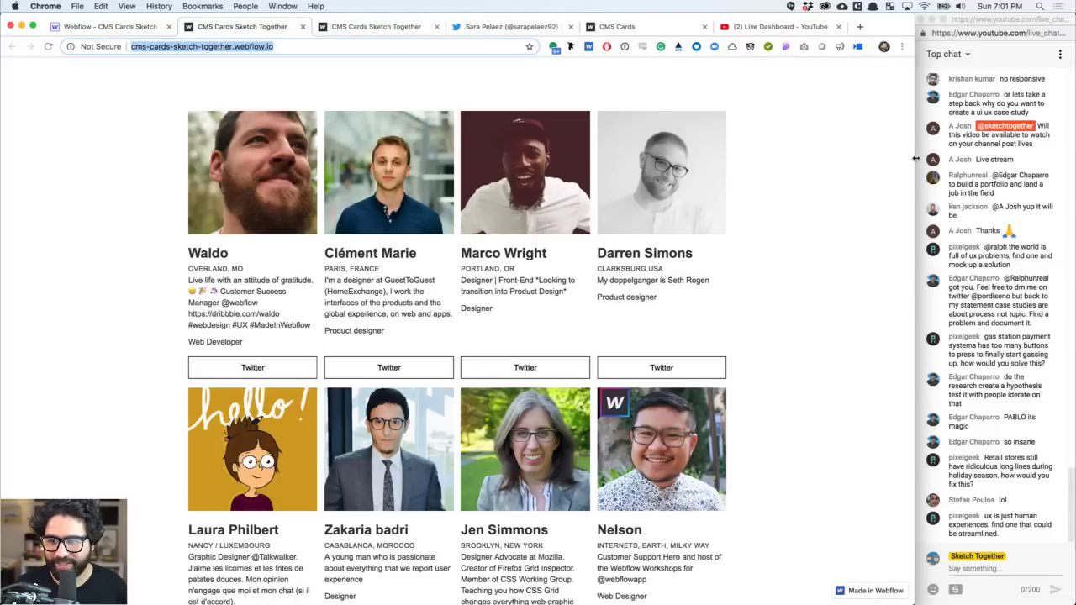
left_click_drag(914, 158, 910, 215)
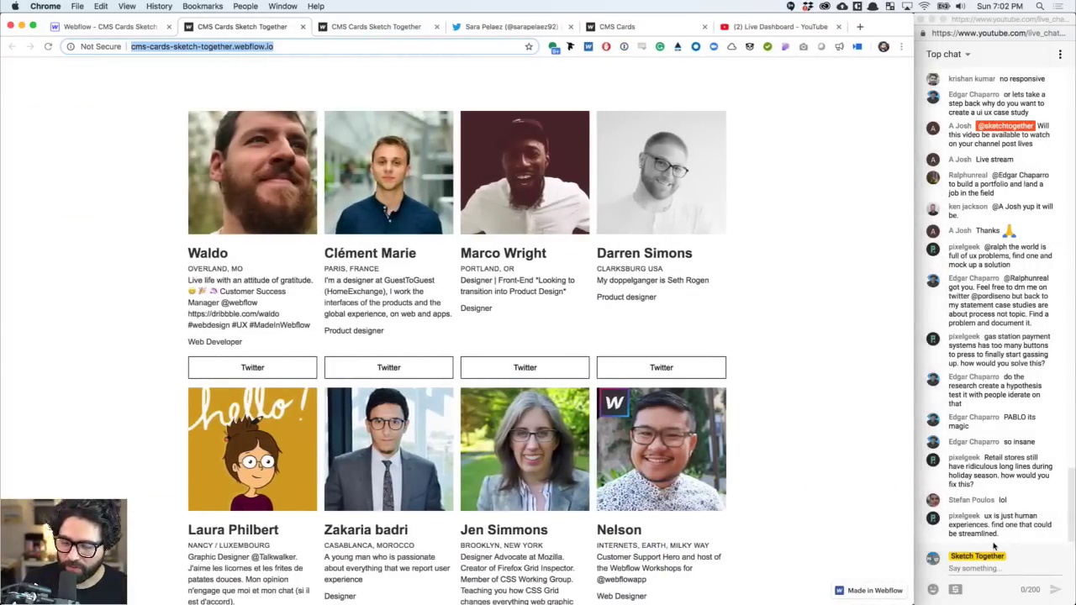
left_click(995, 569)
key("super+v")
key("Return")
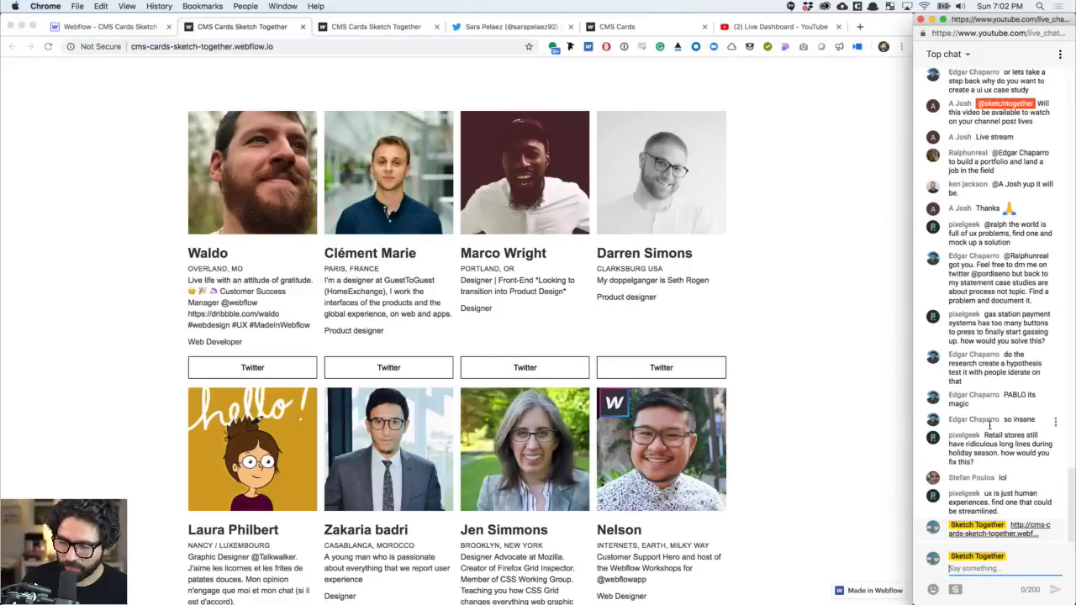
left_click(145, 147)
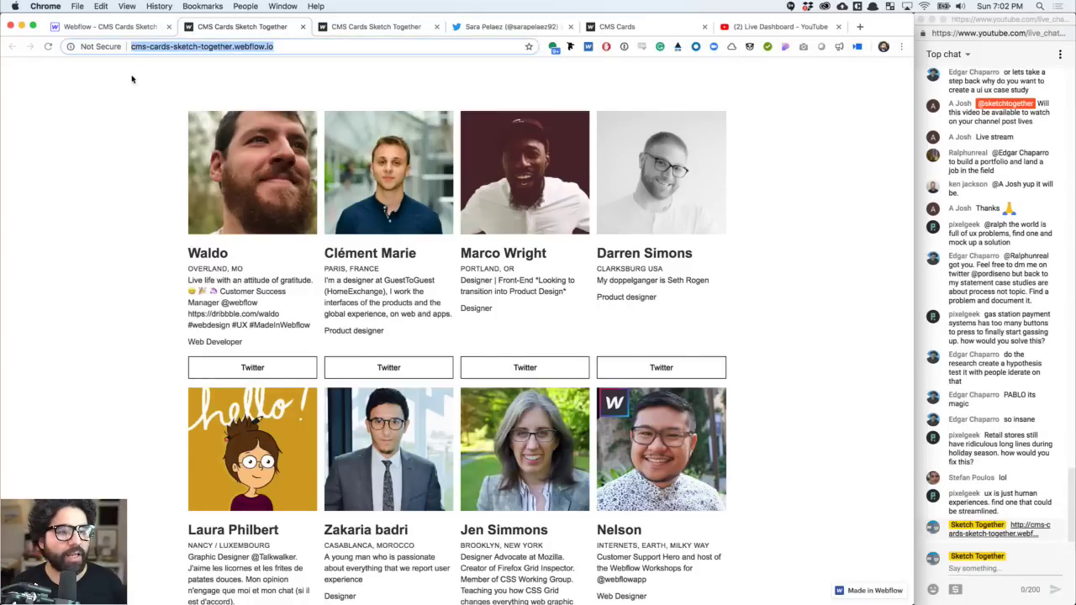
left_click(109, 27)
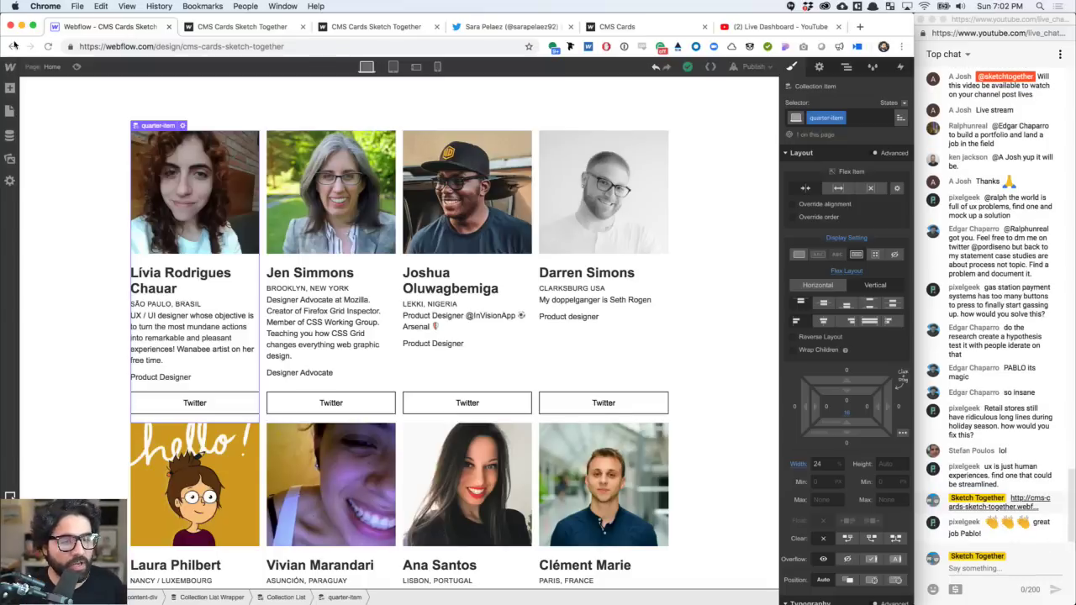
- Duplicate the cards section via its right-click menu
left_click(96, 170)
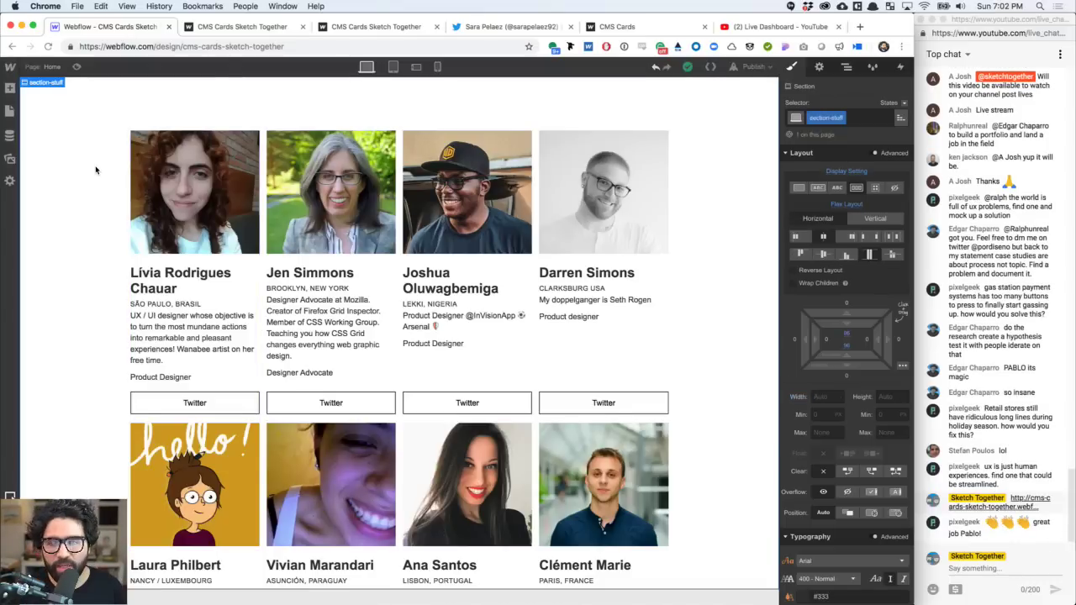
right_click(47, 83)
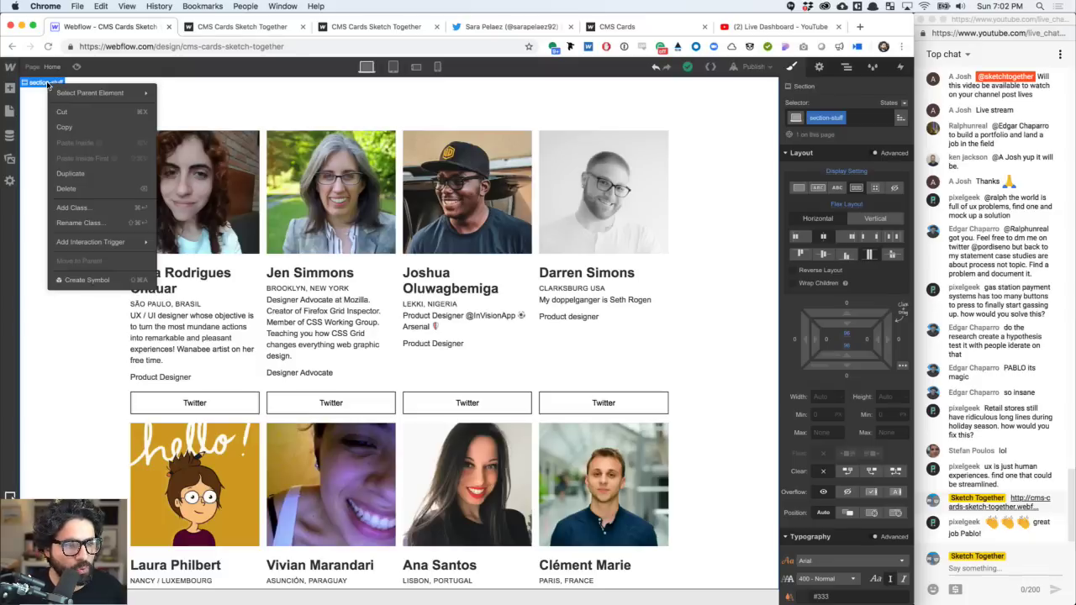
left_click(95, 174)
scroll(104, 137, "down", 10)
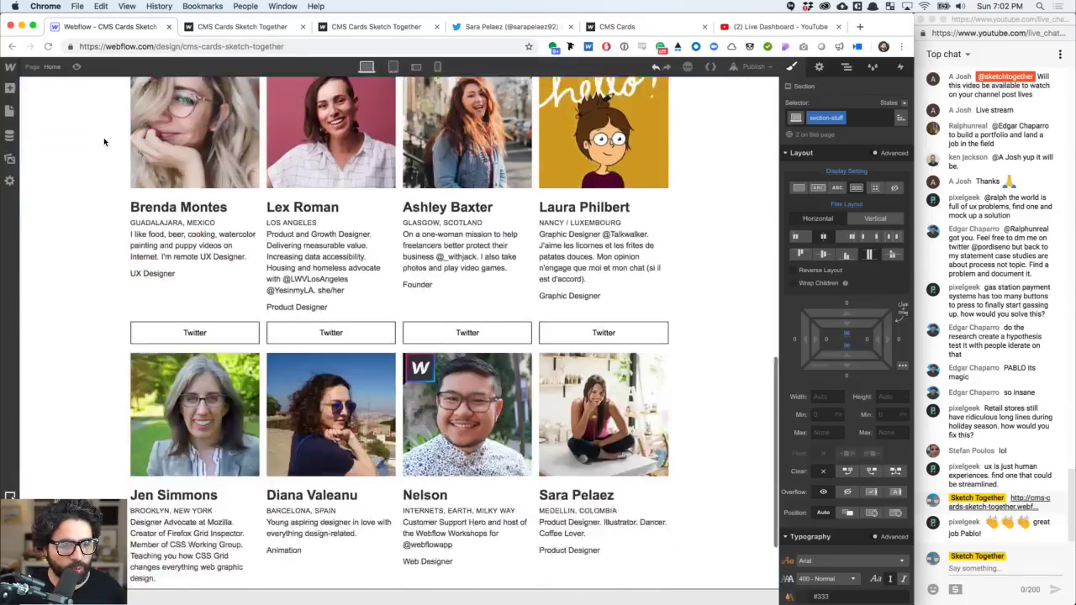
scroll(103, 139, "up", 3)
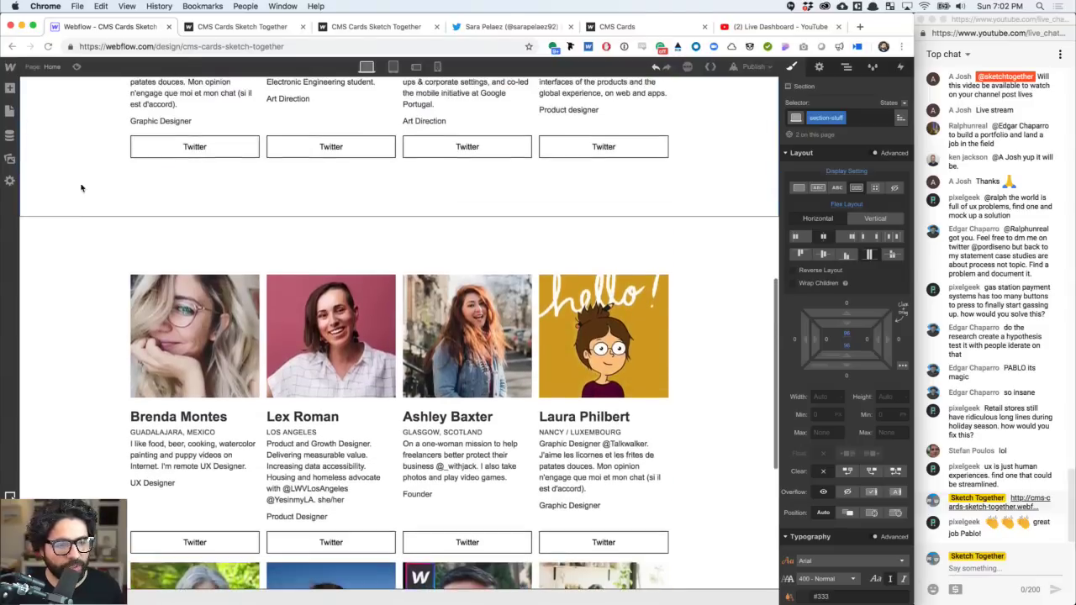
scroll(70, 283, "down", 3)
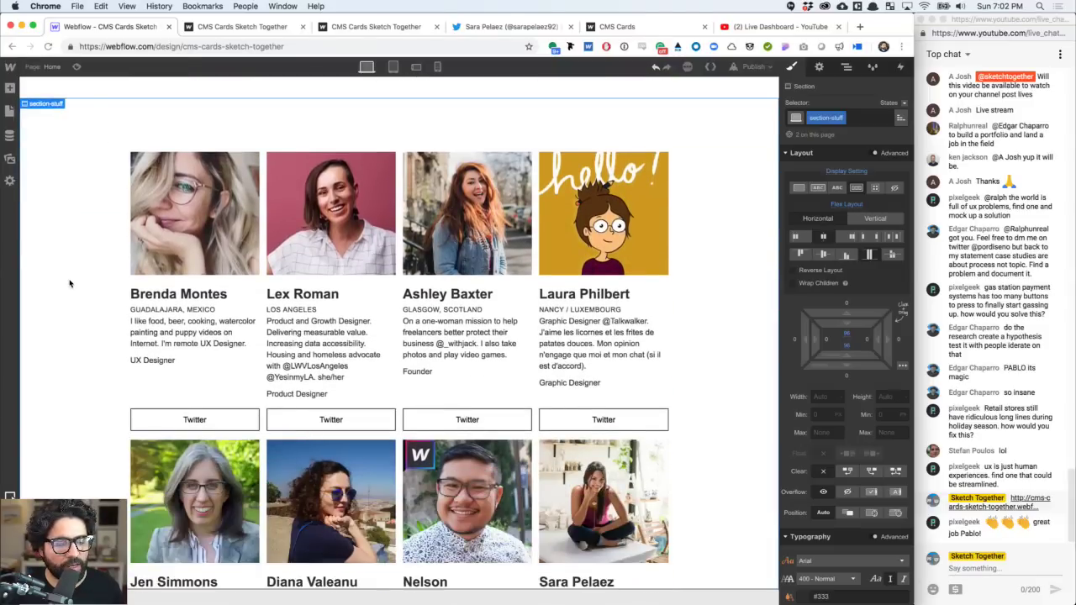
- In the Navigator, expand the copied section's quarter-item and select its Link Block
left_click(173, 389)
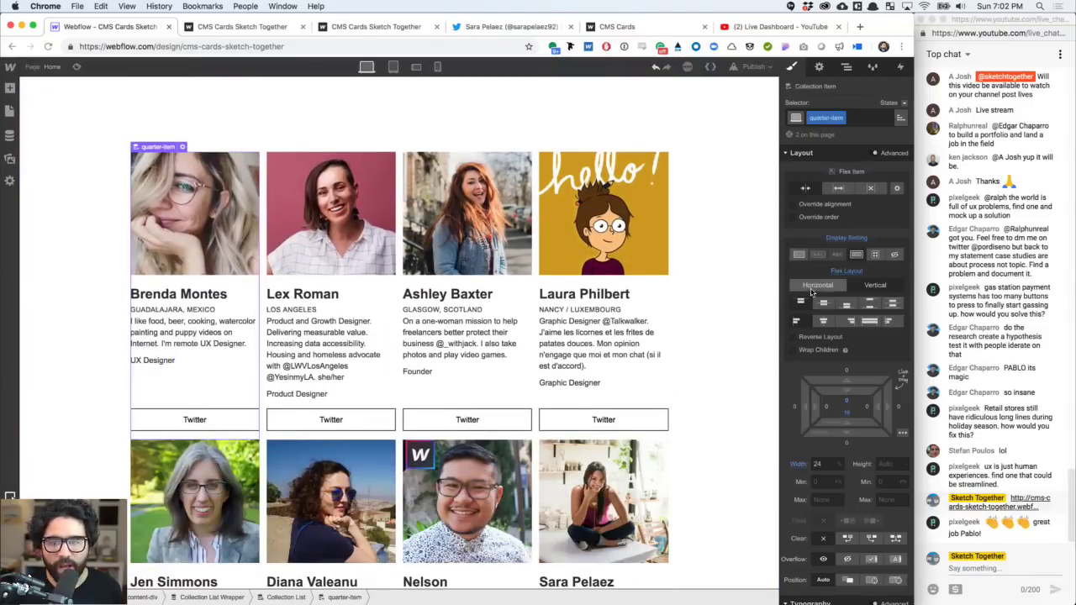
left_click(846, 67)
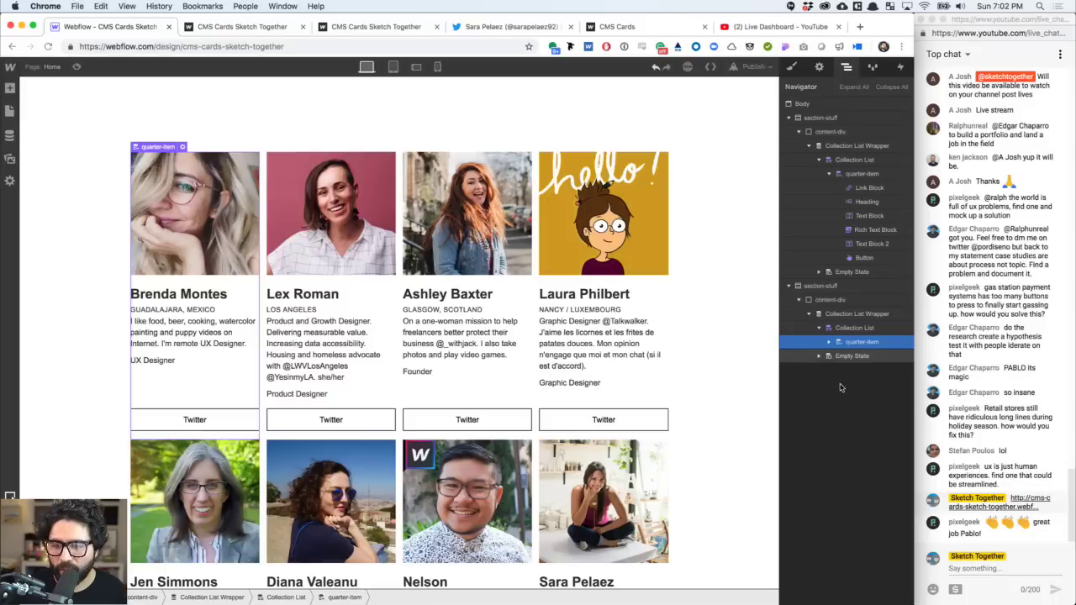
left_click(828, 342)
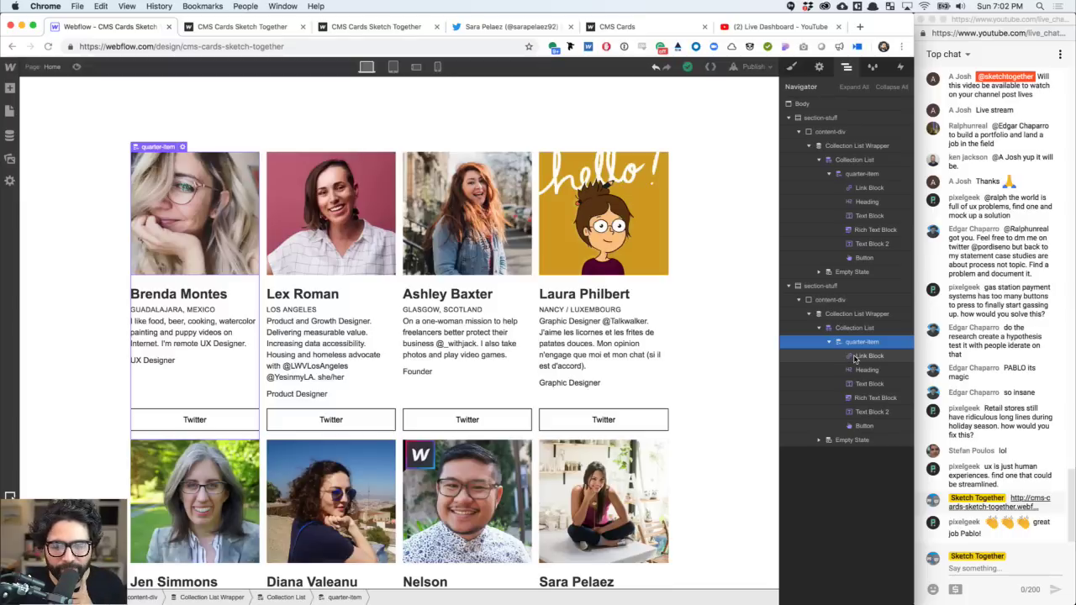
left_click(855, 356)
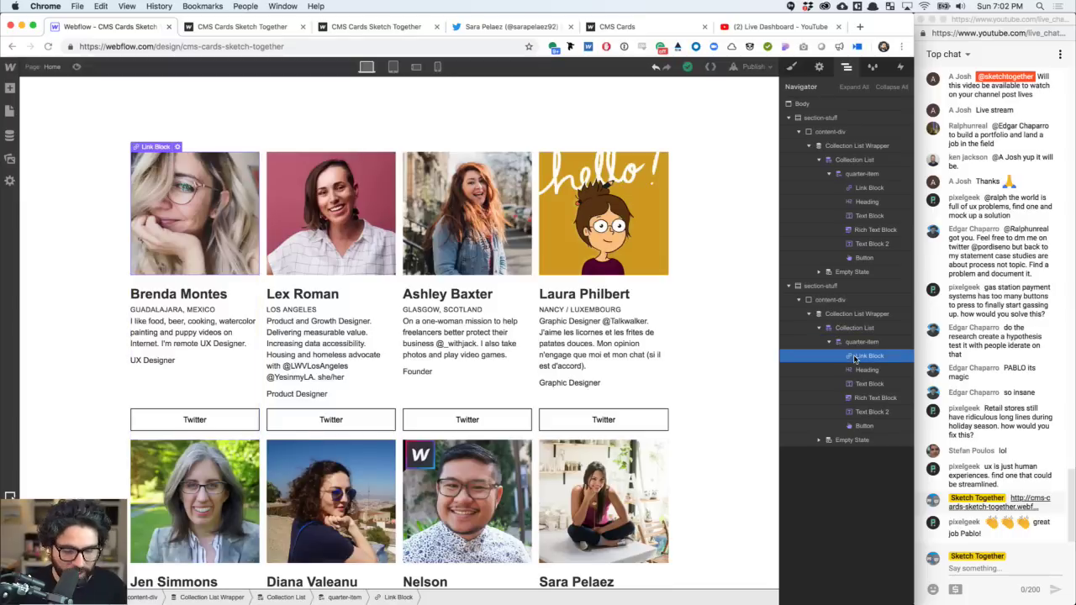
key("super+Tab")
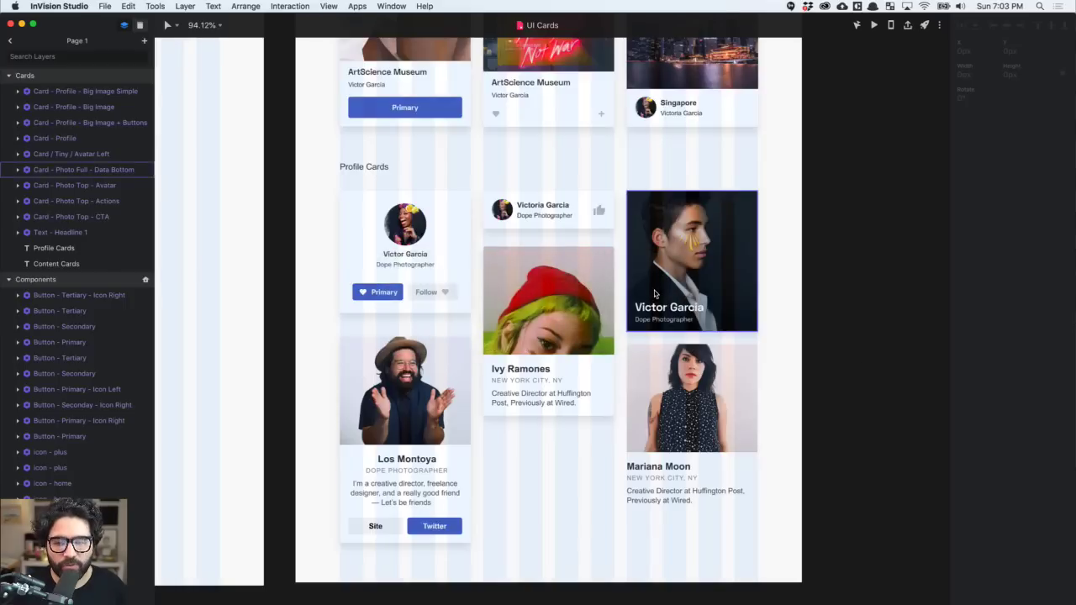
left_click(693, 280)
scroll(691, 281, "up", 5)
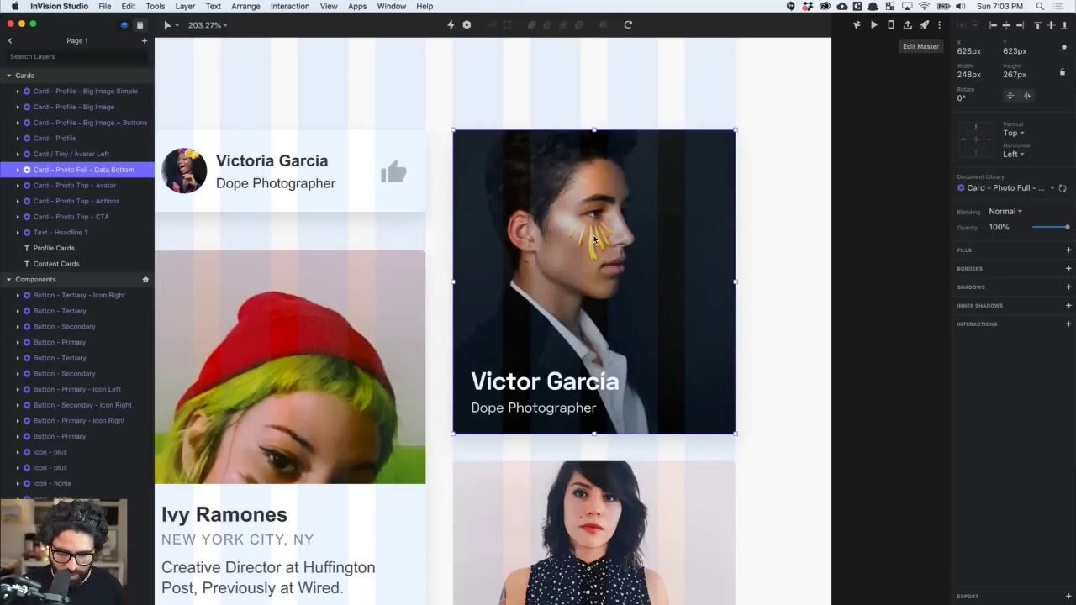
key("ctrl+l")
left_click(836, 252)
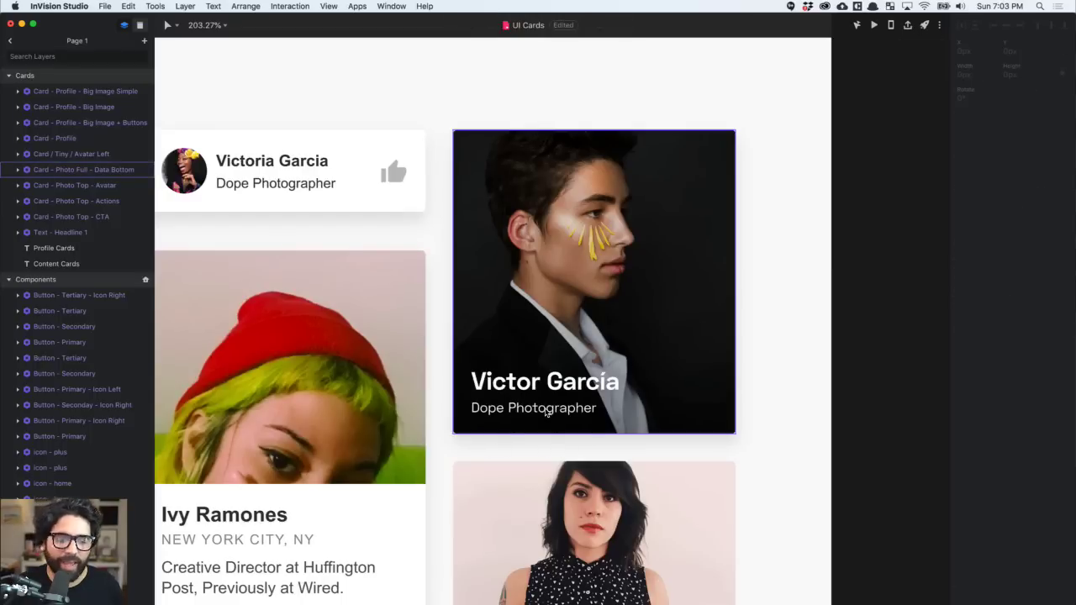
- Inspect the card's Image layer fills and bottom Info text group
left_click(662, 293)
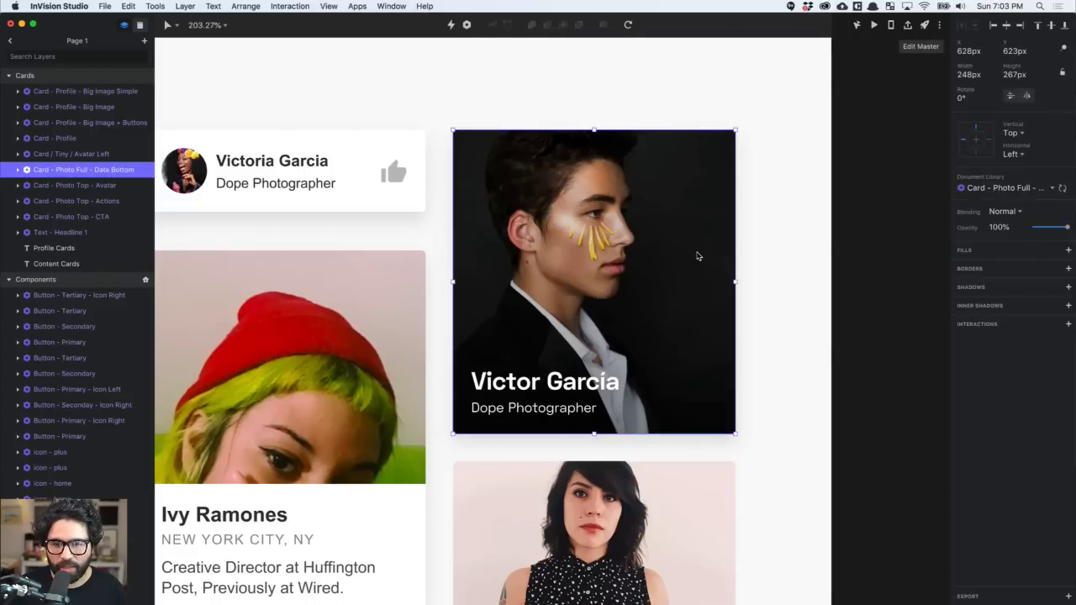
double_click(697, 257)
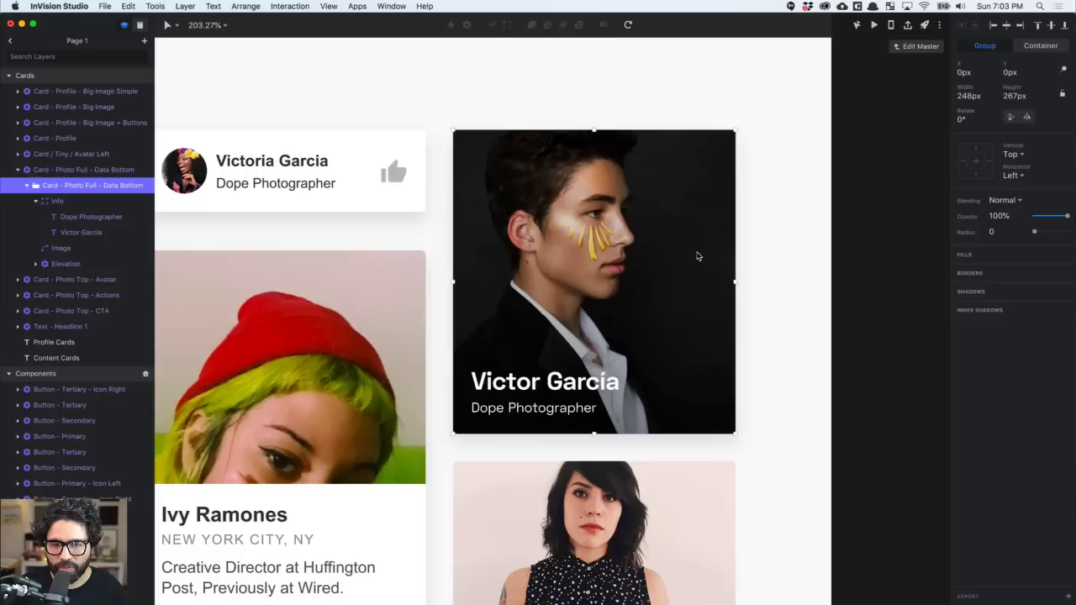
double_click(618, 229)
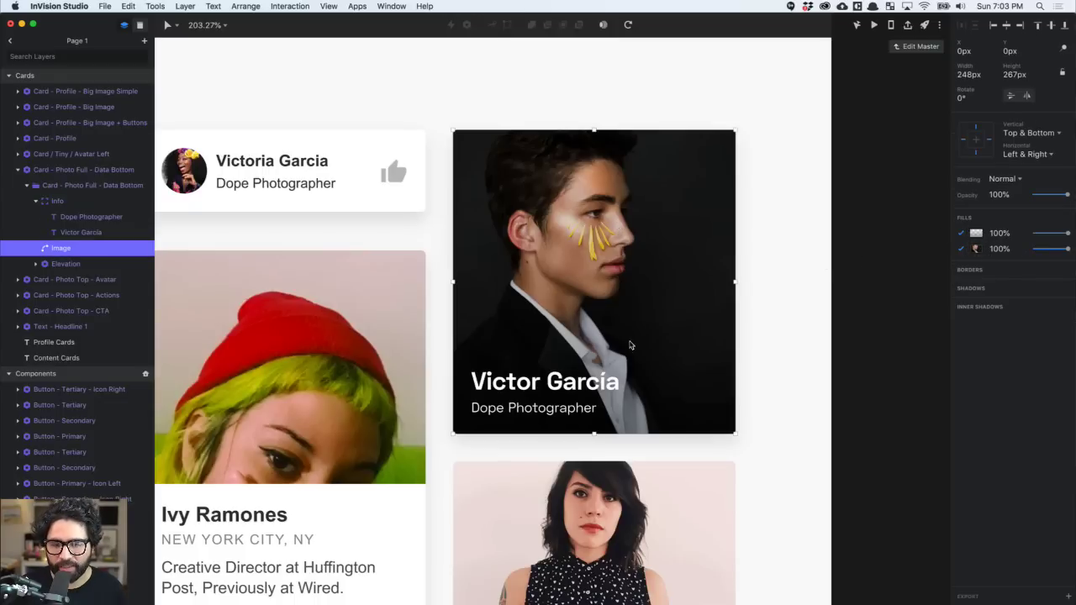
left_click(596, 372)
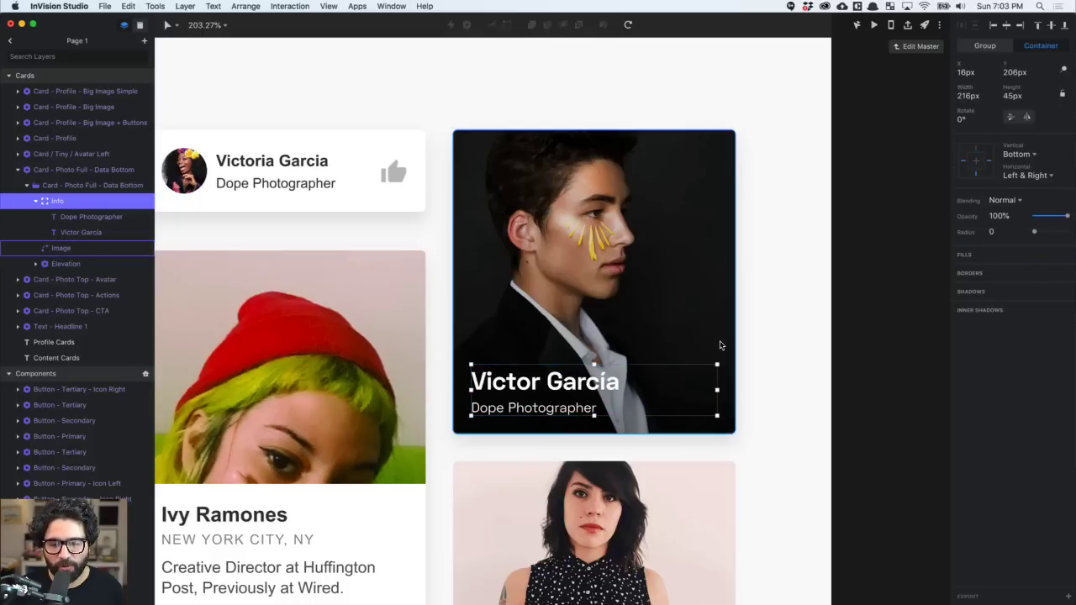
left_click(795, 241)
key("super+Tab")
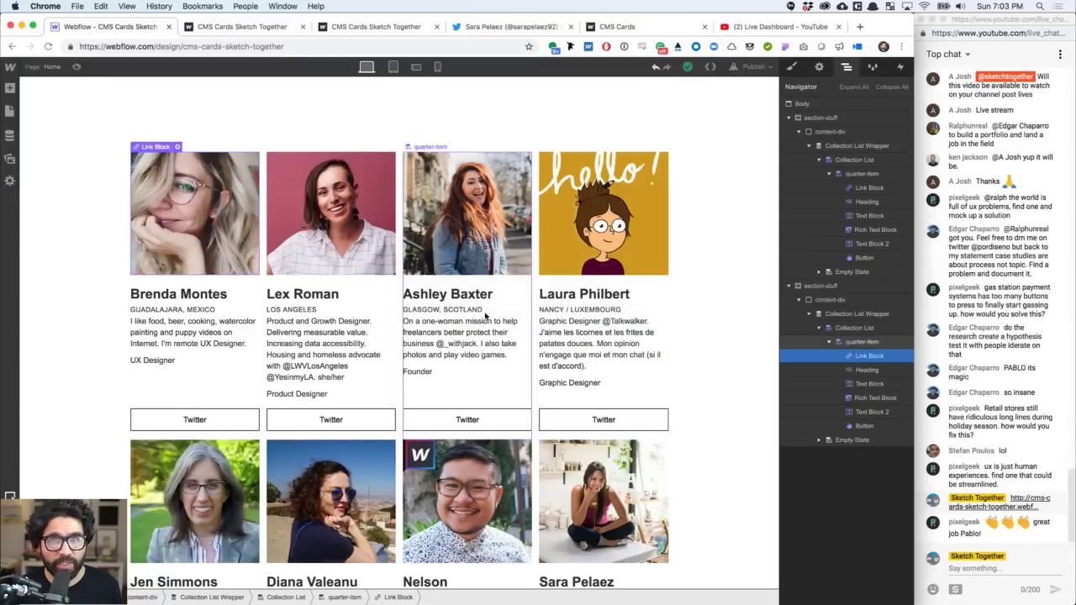
- Move each card's name heading and role text inside its photo link block
scroll(485, 315, "down", 3)
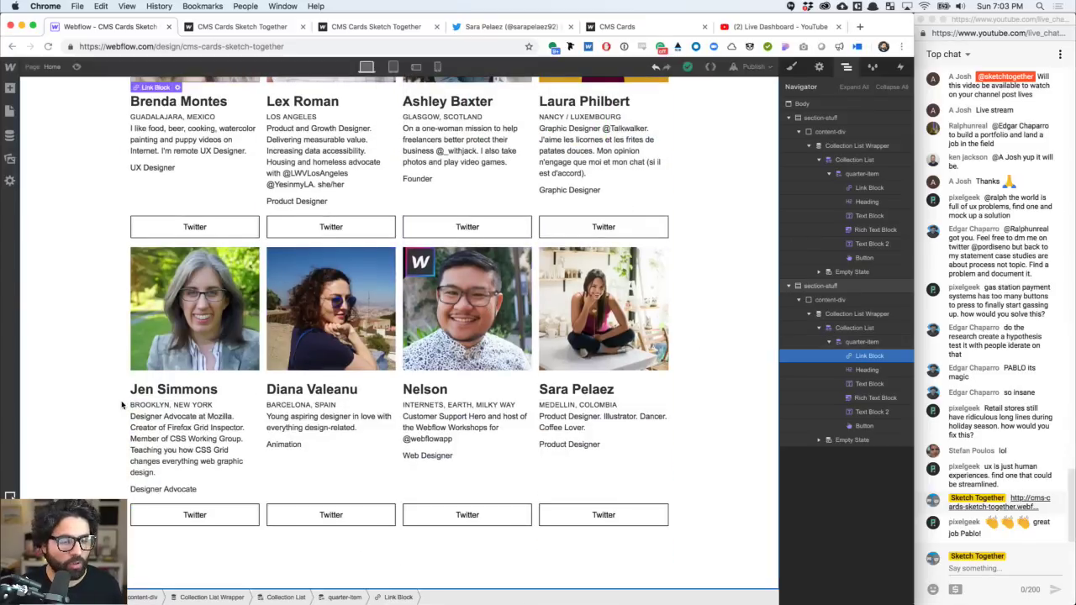
scroll(122, 405, "up", 4)
scroll(121, 405, "up", 10)
scroll(122, 405, "down", 11)
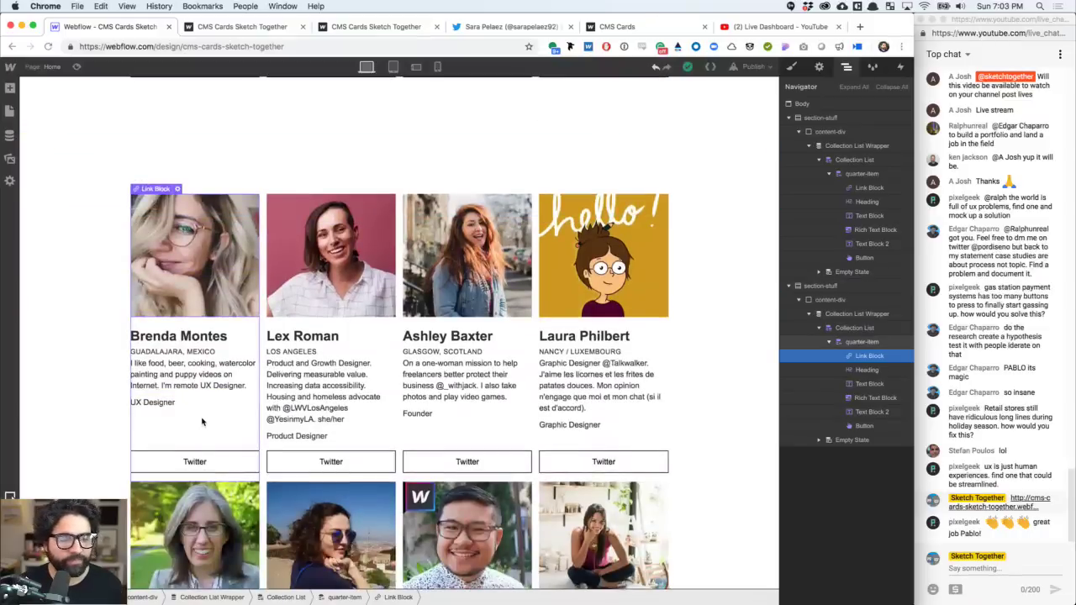
left_click(202, 421)
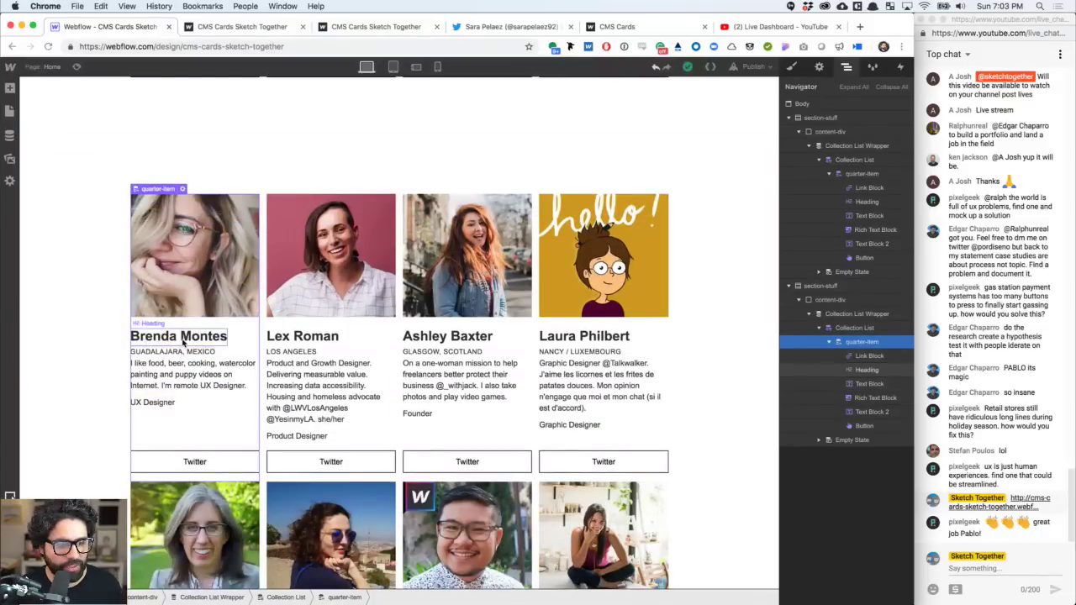
left_click(205, 283)
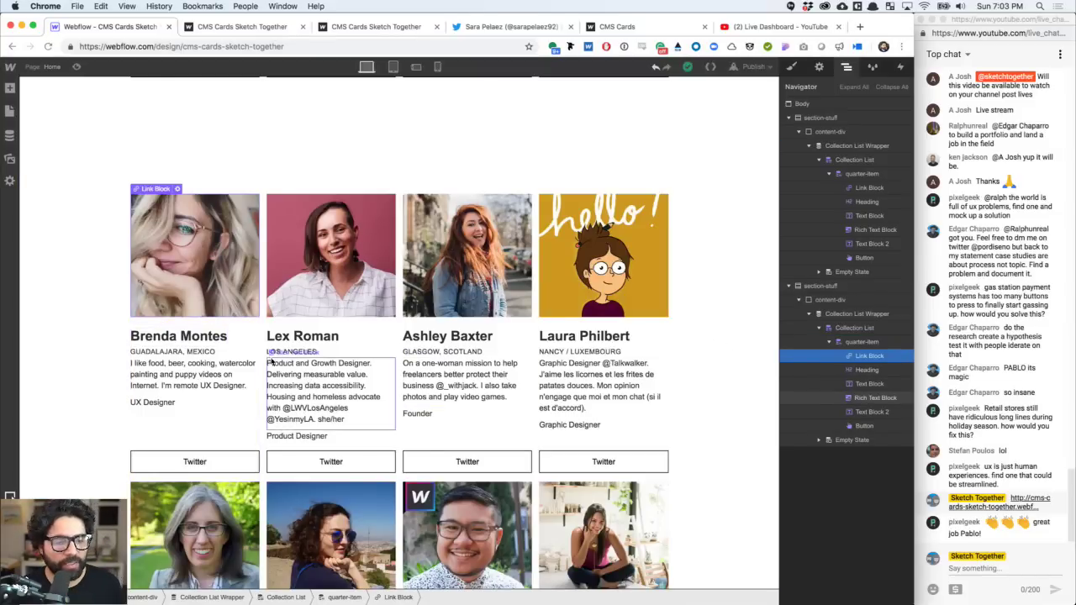
left_click(190, 336)
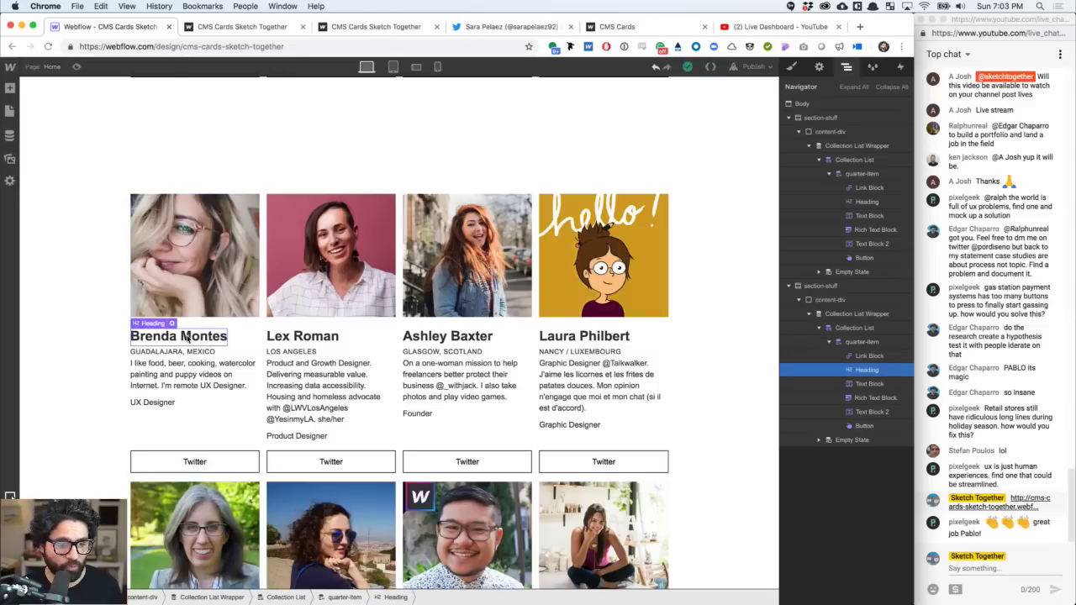
left_click_drag(189, 337, 199, 311)
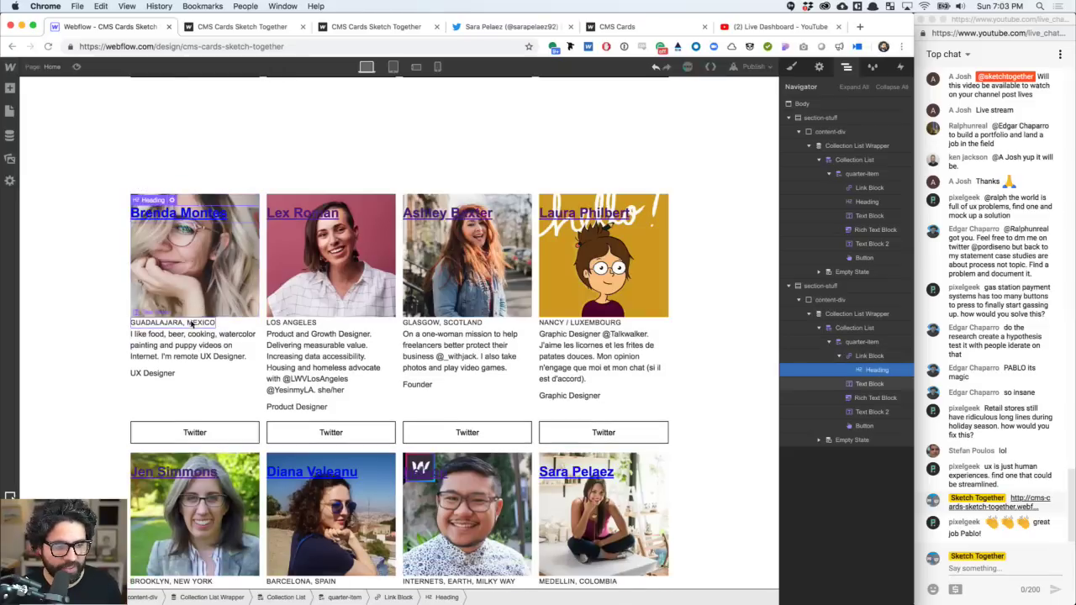
left_click(190, 326)
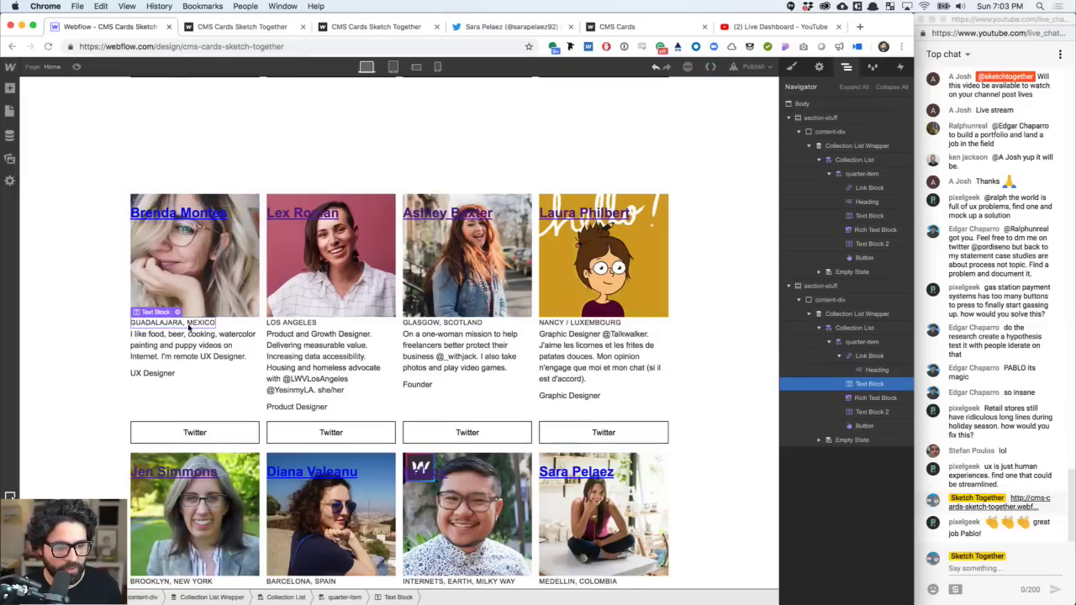
key("super+Tab")
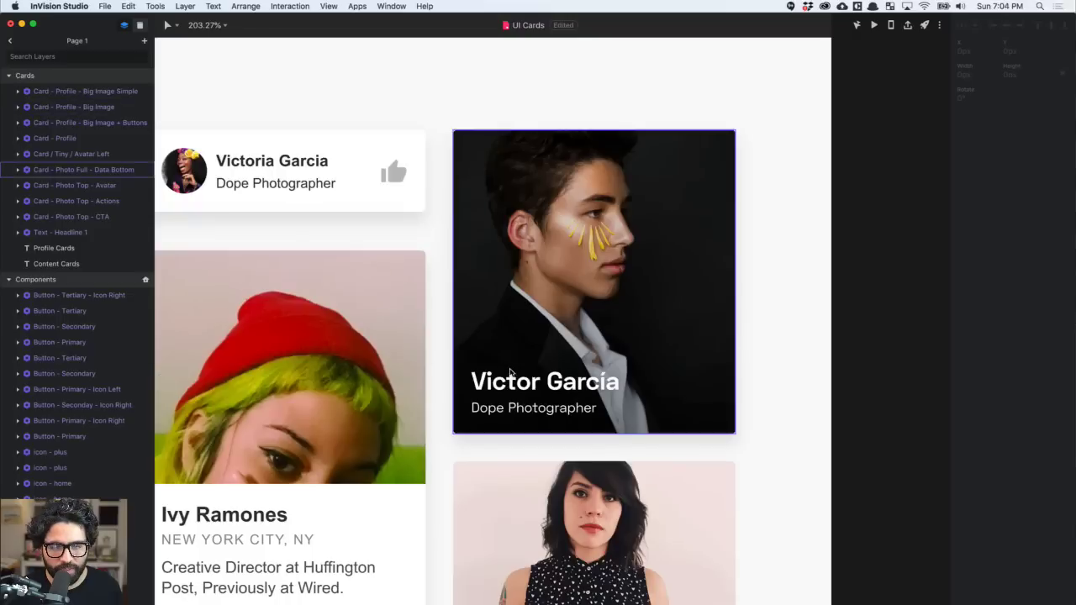
key("super+Tab")
left_click_drag(157, 376, 176, 227)
- Delete the description, city text and Twitter button from the second grid's cards
left_click(177, 340)
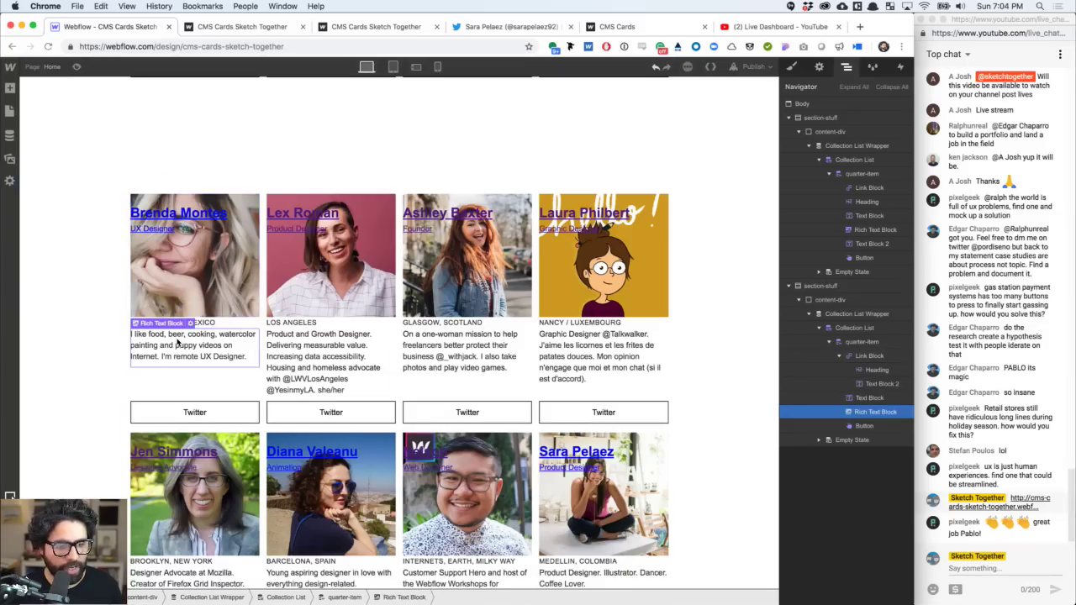
key("Delete")
key("Delete")
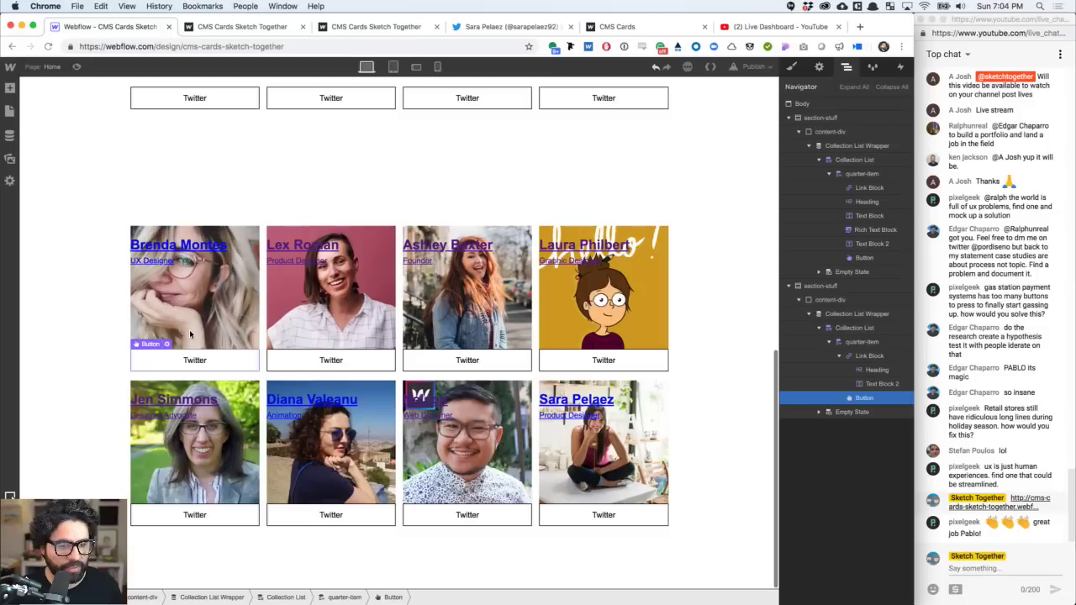
left_click(208, 353)
key("Delete")
scroll(208, 391, "up", 8)
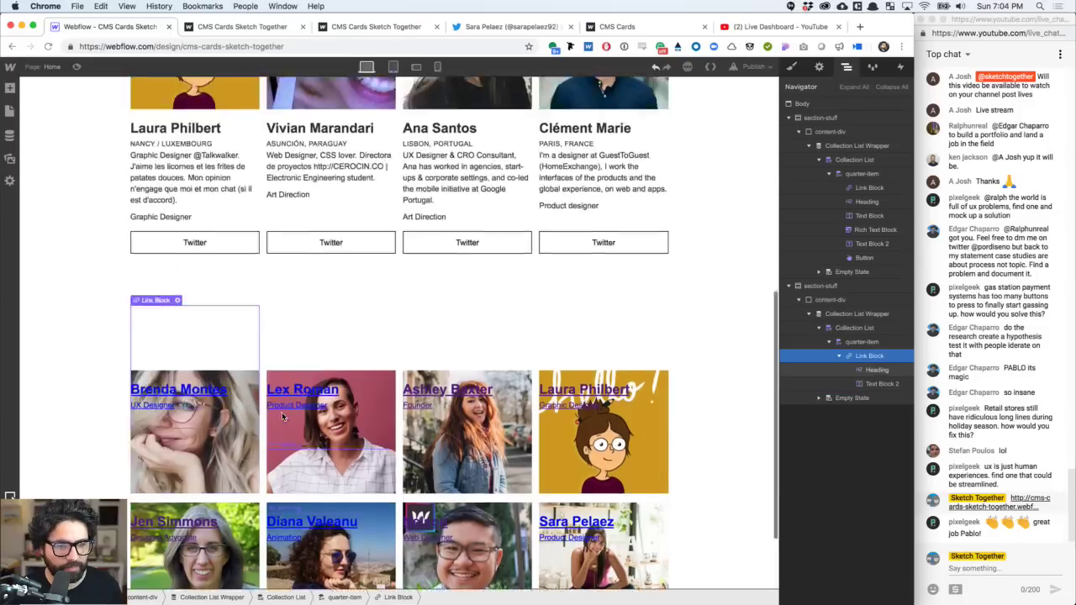
scroll(310, 325, "down", 8)
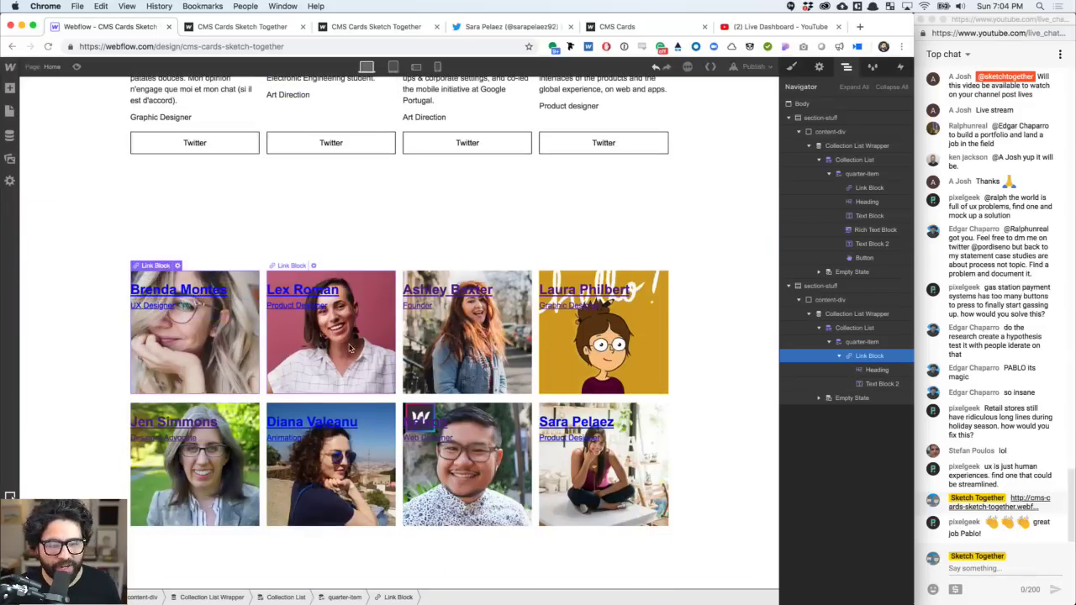
left_click(189, 290)
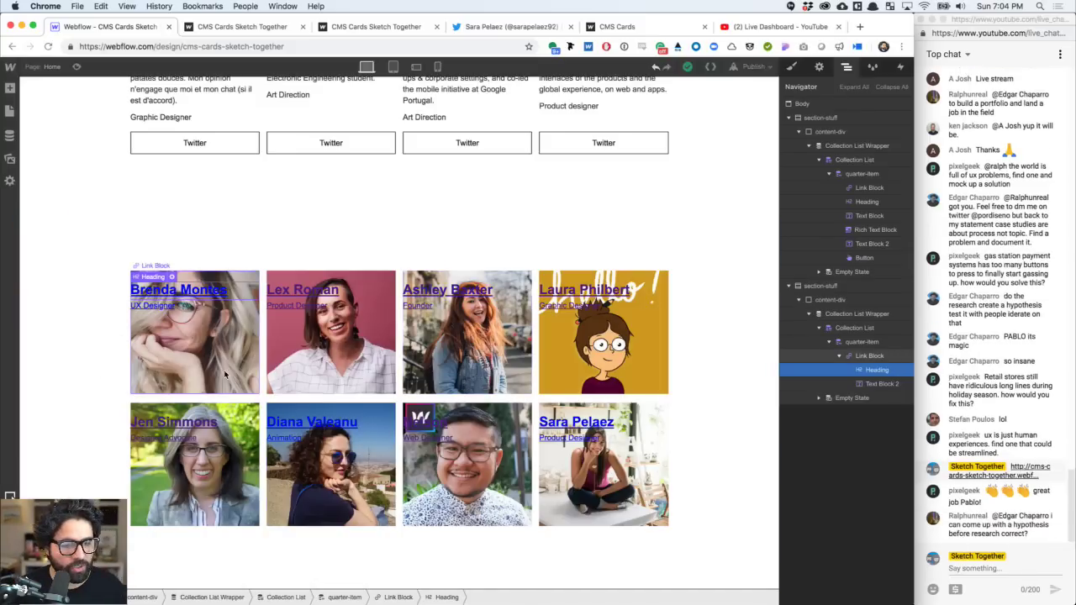
left_click(807, 356)
left_click(791, 66)
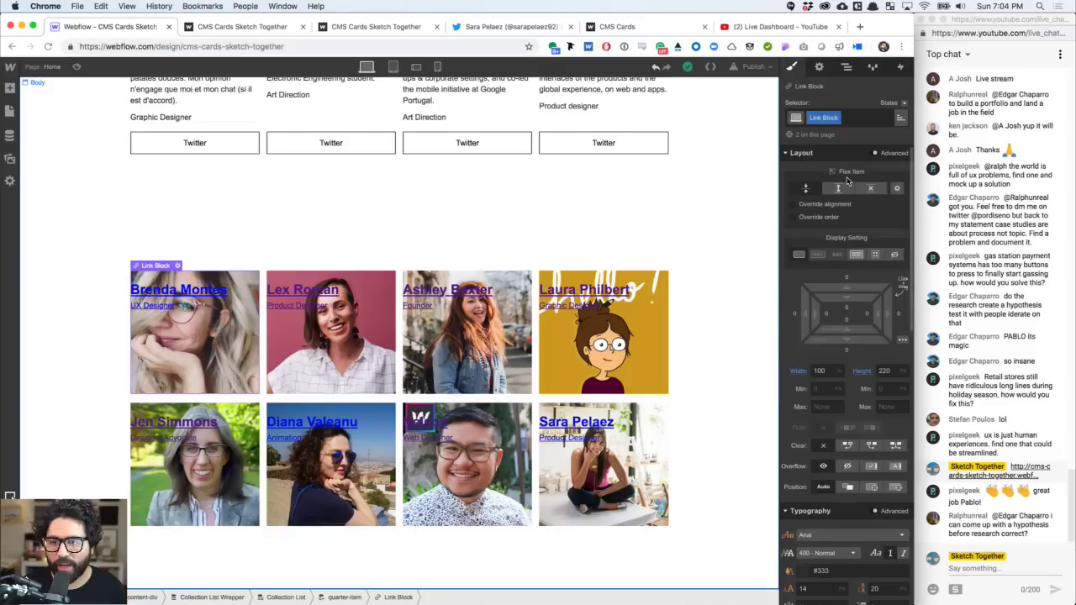
left_click(836, 117)
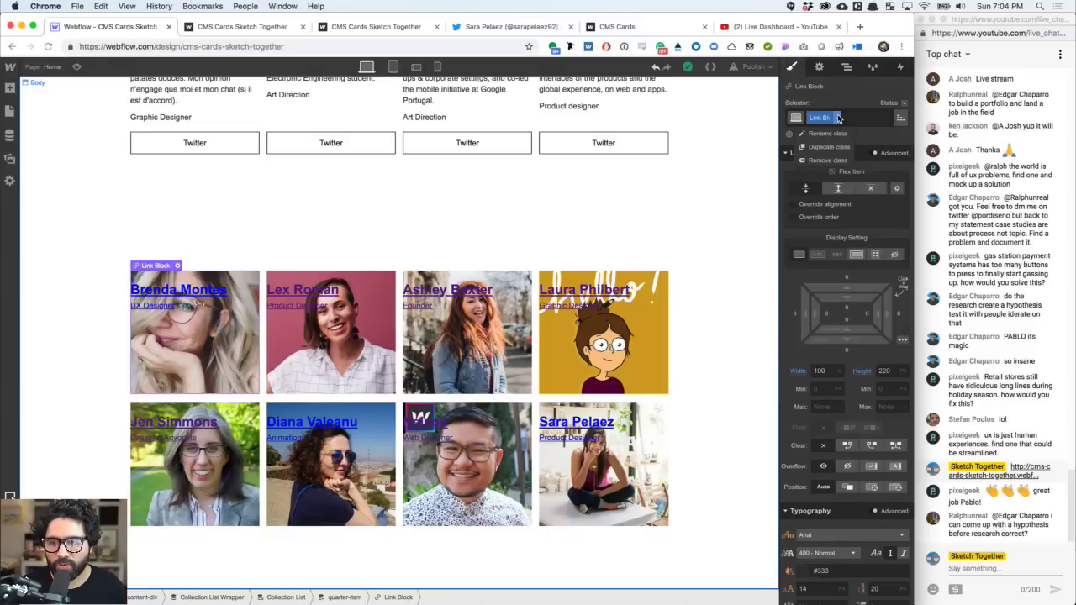
left_click(664, 211)
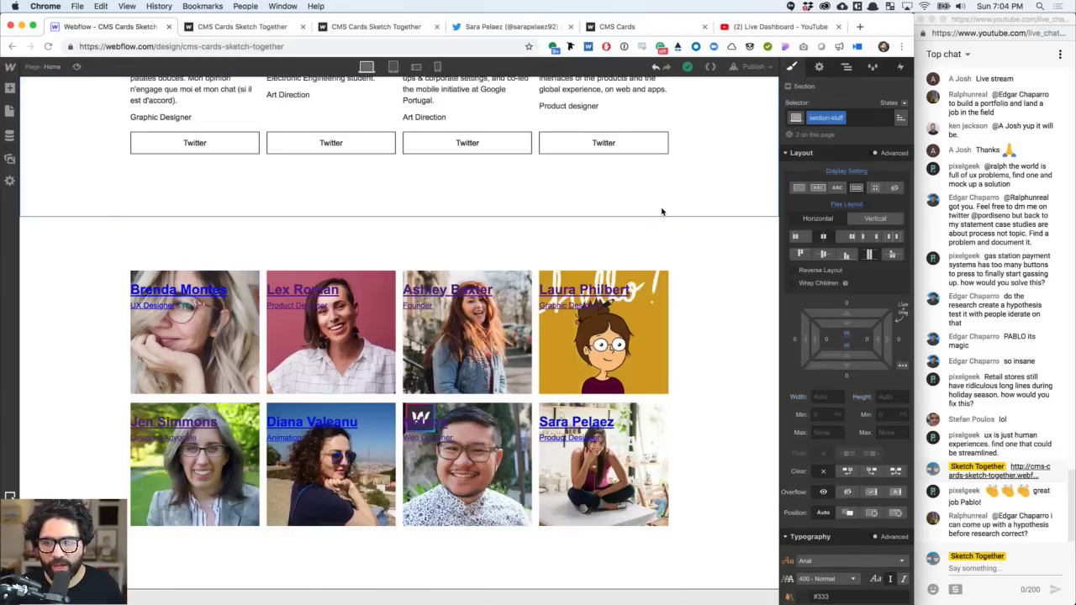
left_click(643, 341)
scroll(664, 339, "up", 4)
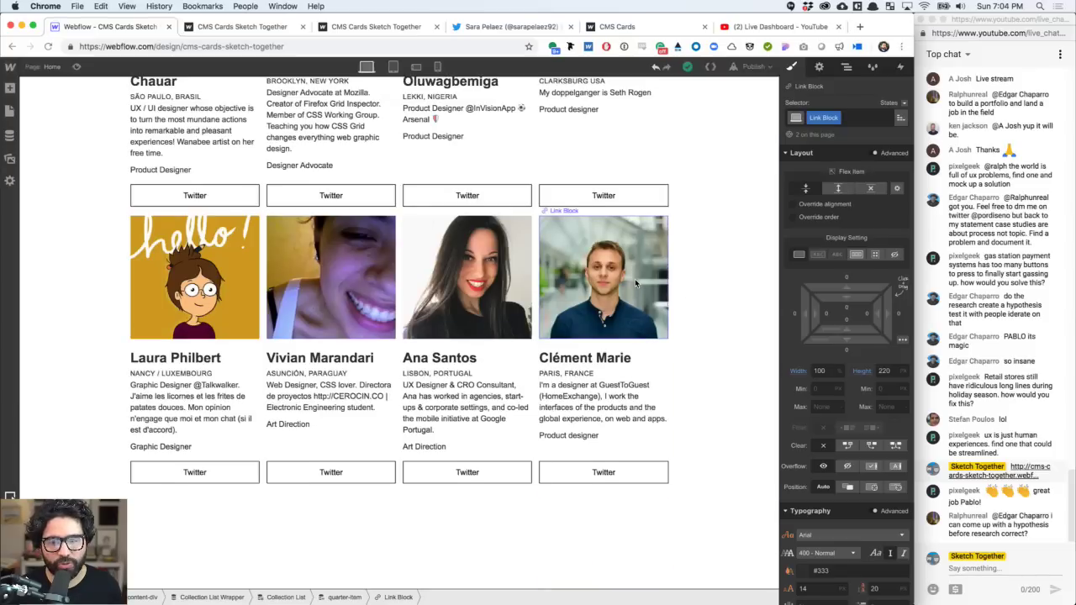
scroll(636, 284, "down", 4)
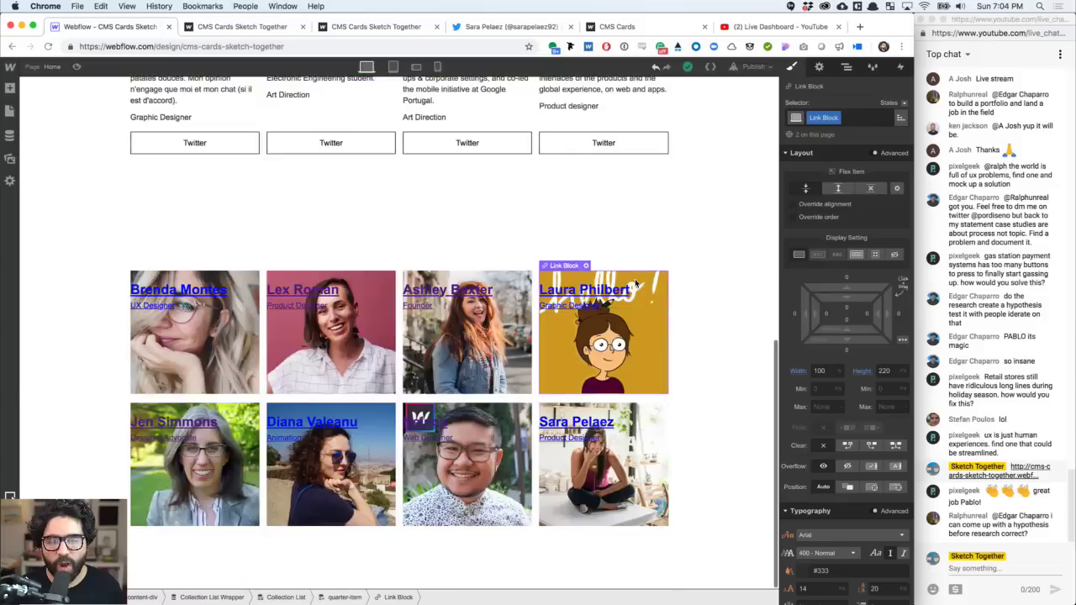
scroll(636, 346, "up", 2)
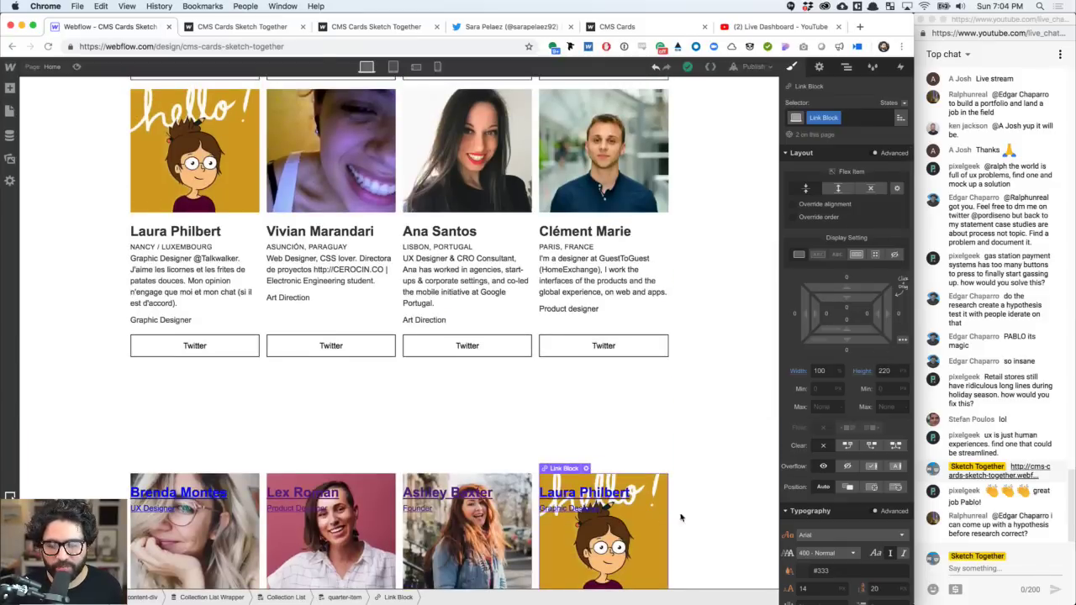
left_click(884, 371)
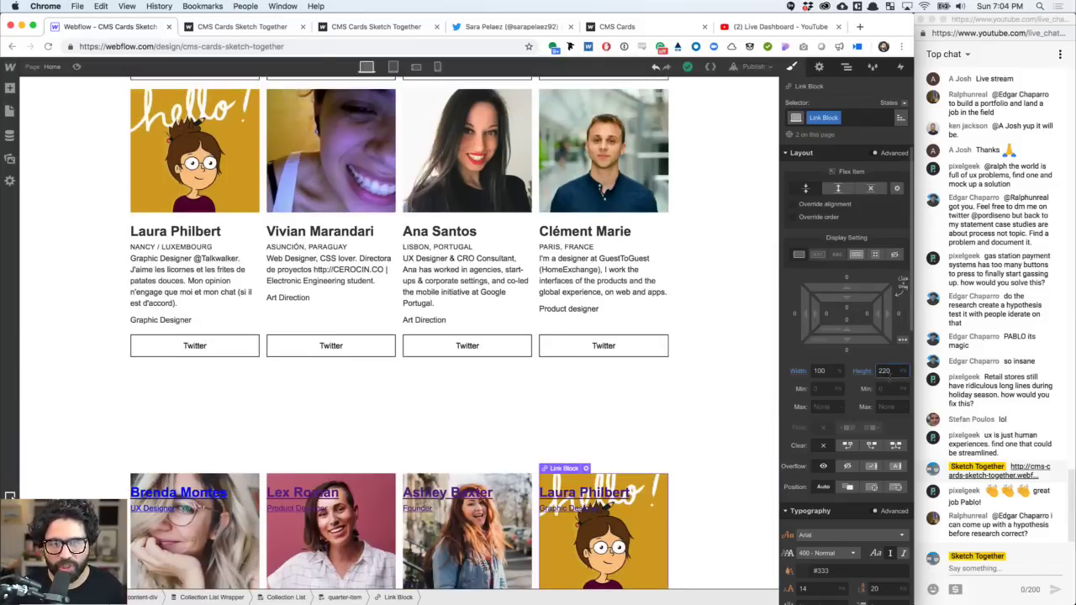
key("shift+Up")
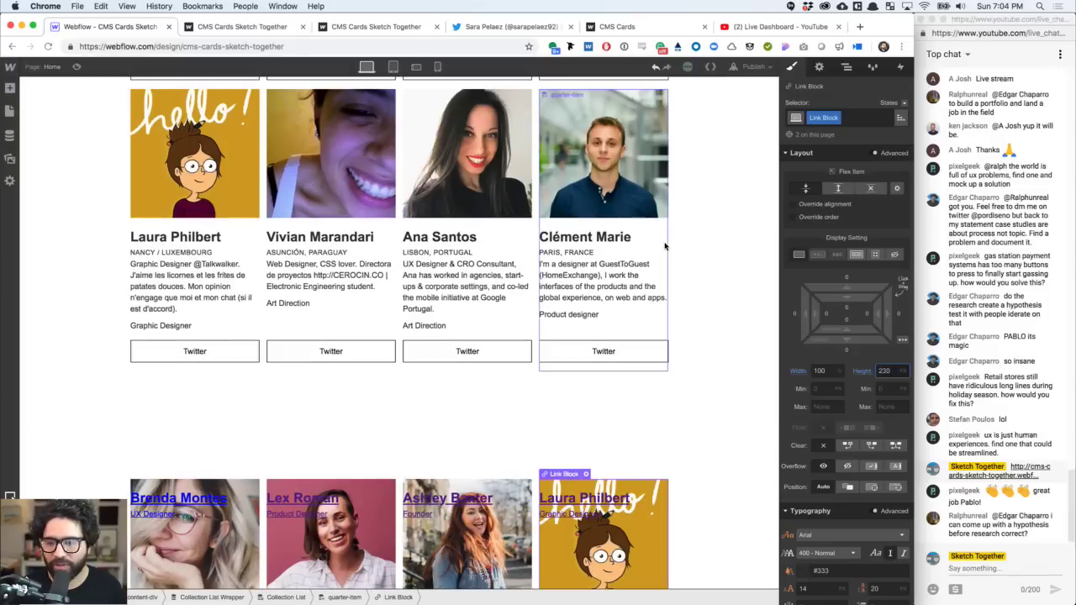
key("shift+Down")
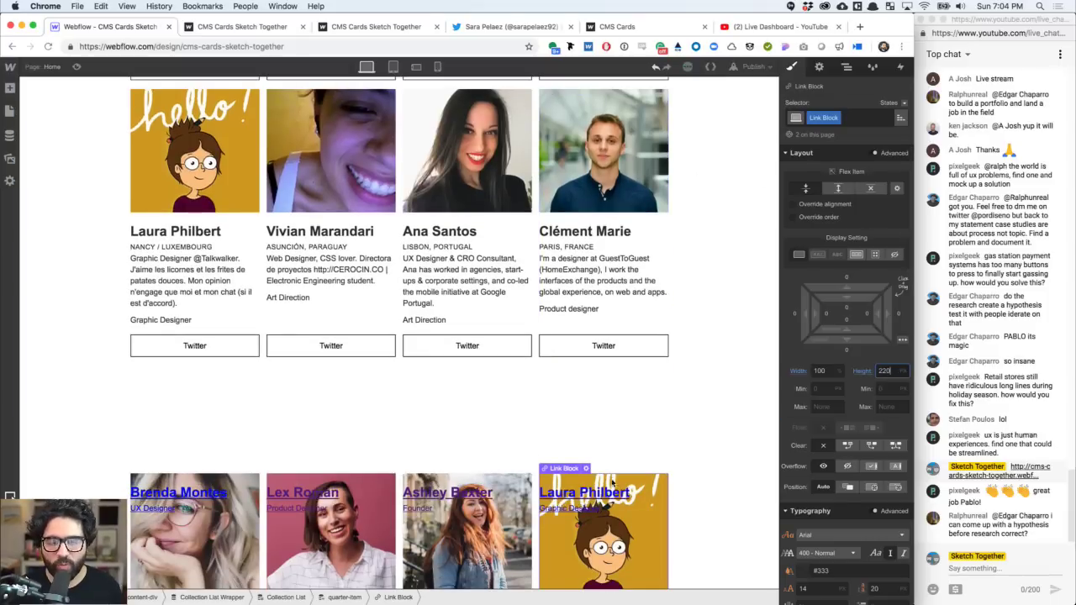
- Duplicate the link block's class under the name big-picture-card
left_click(838, 118)
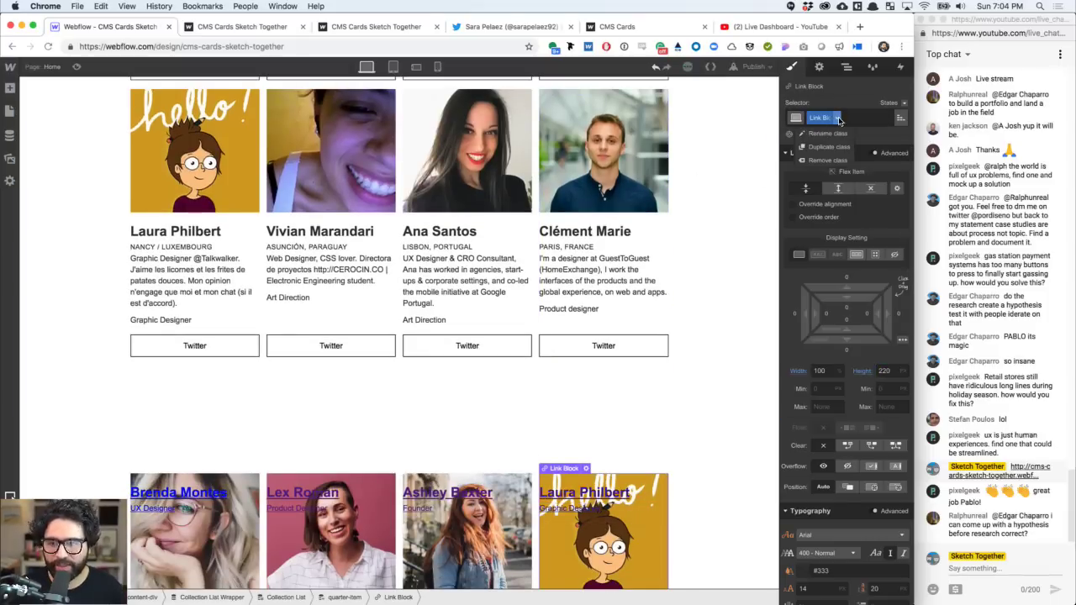
left_click(829, 148)
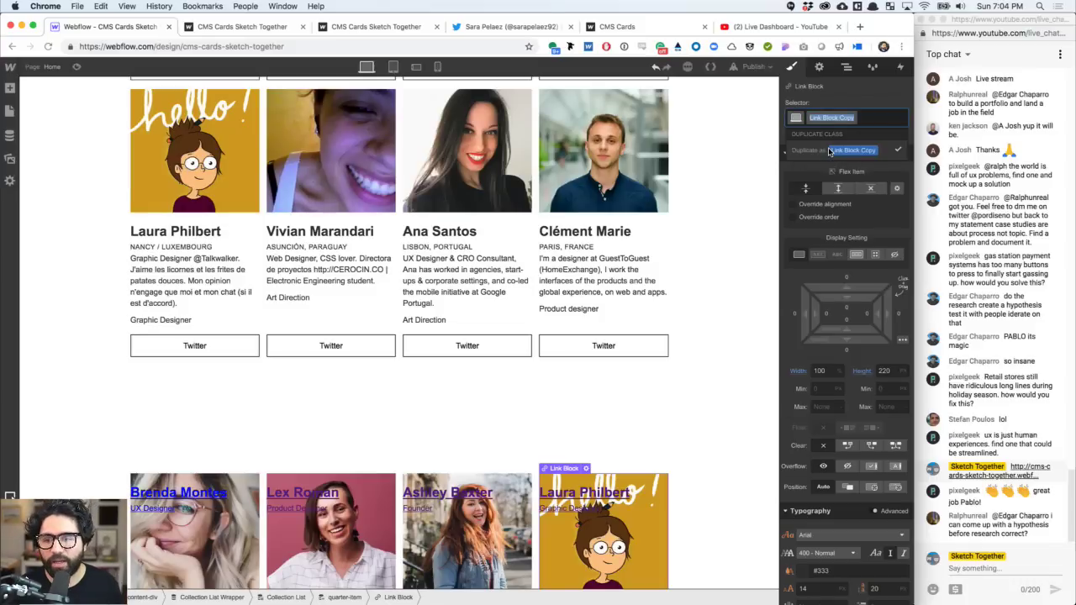
type("blg-picture-")
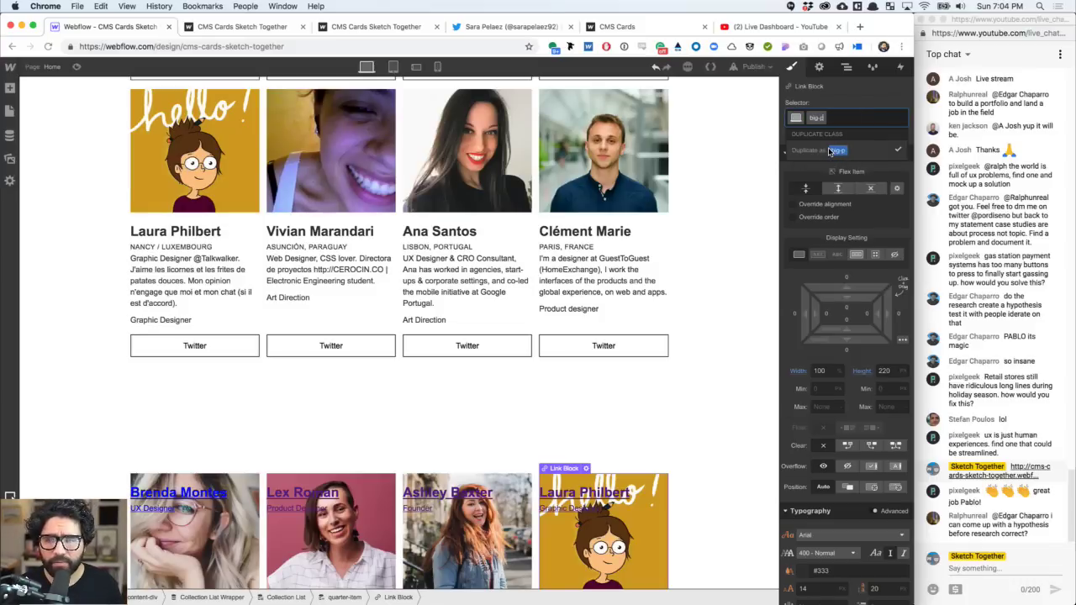
type("card")
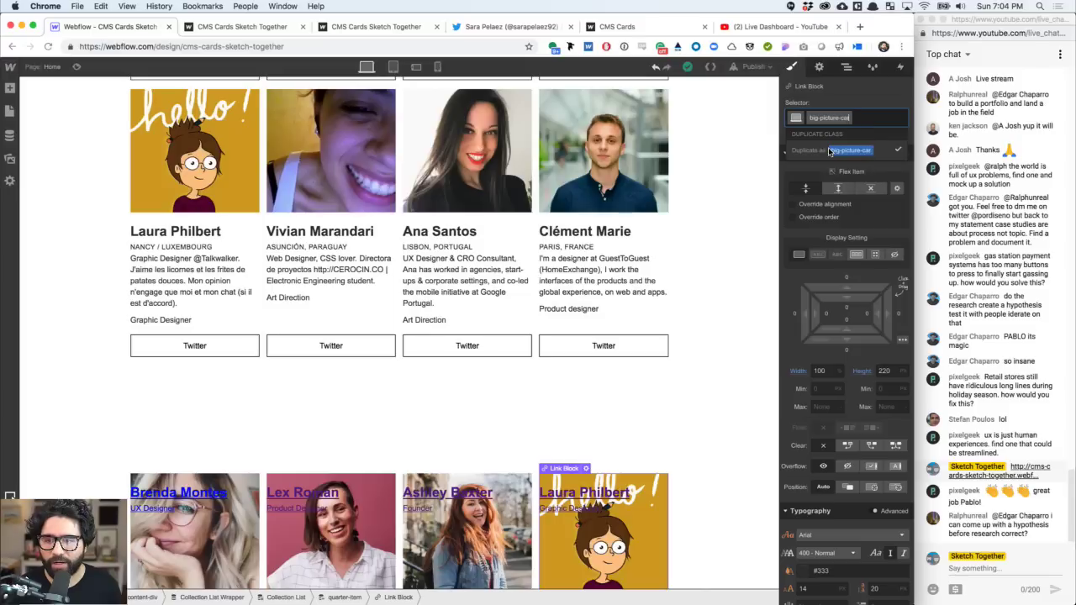
key("Return")
scroll(437, 326, "down", 5)
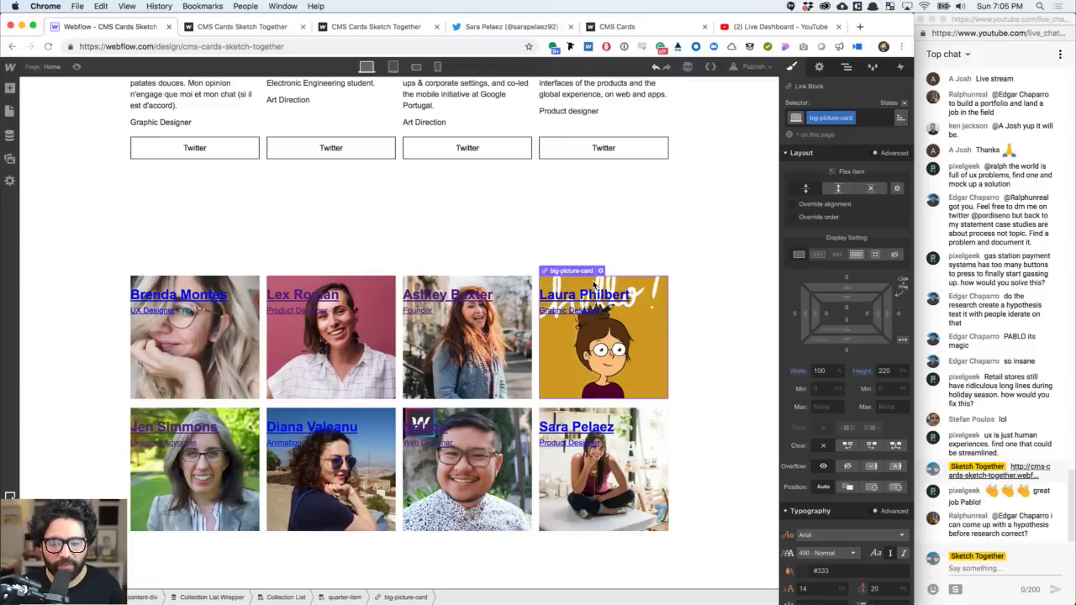
left_click(592, 297)
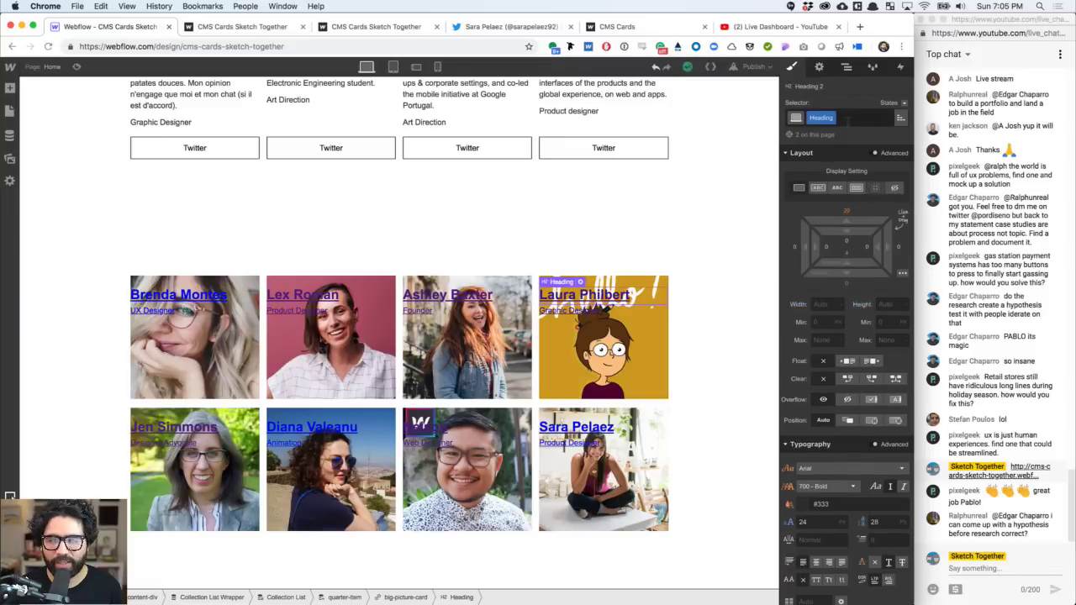
left_click(830, 118)
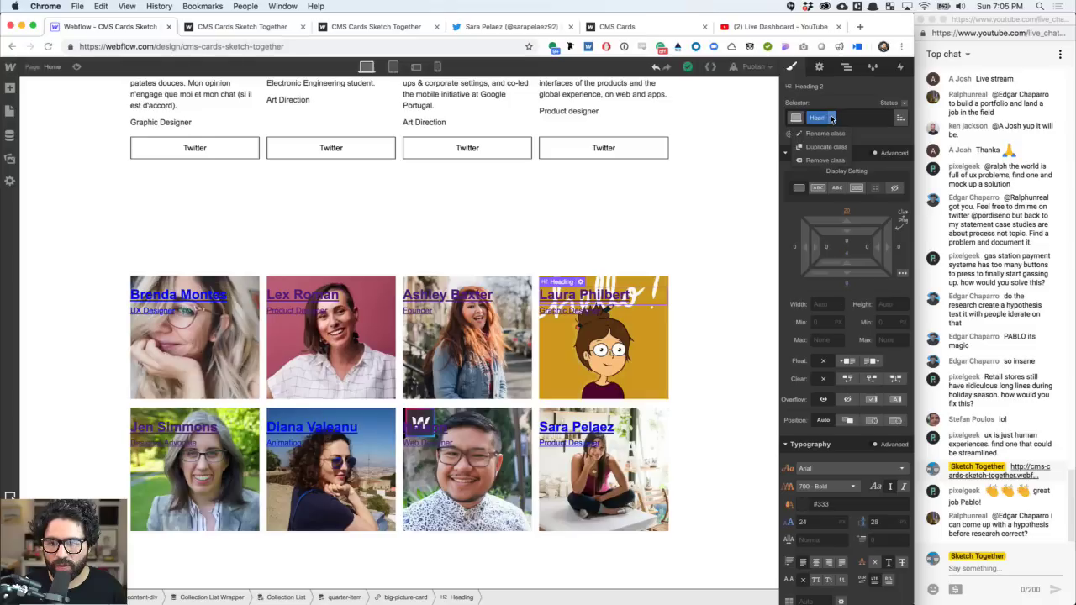
left_click(855, 122)
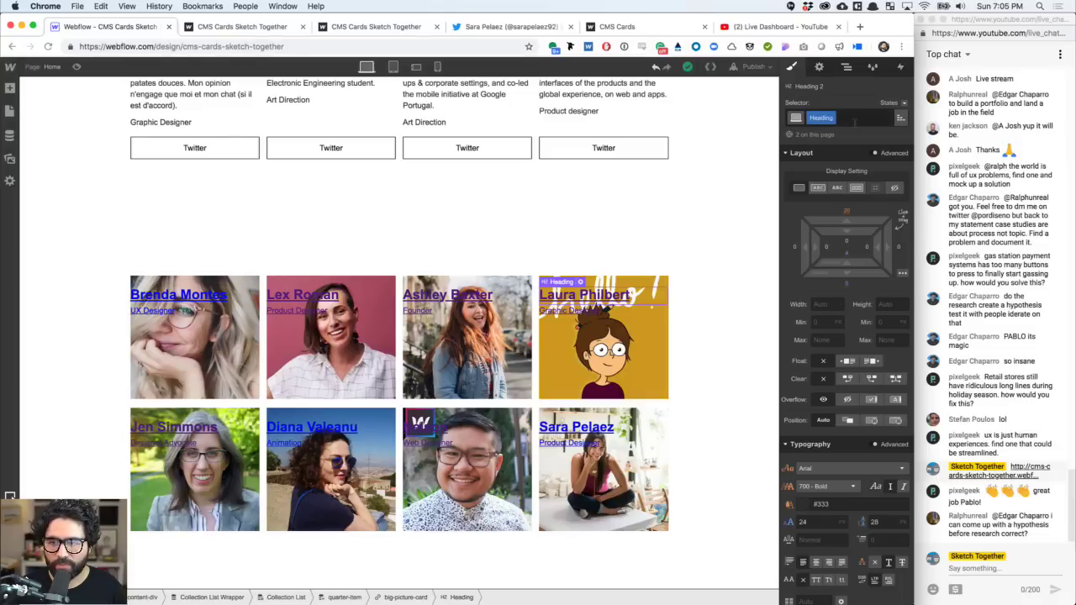
left_click(854, 122)
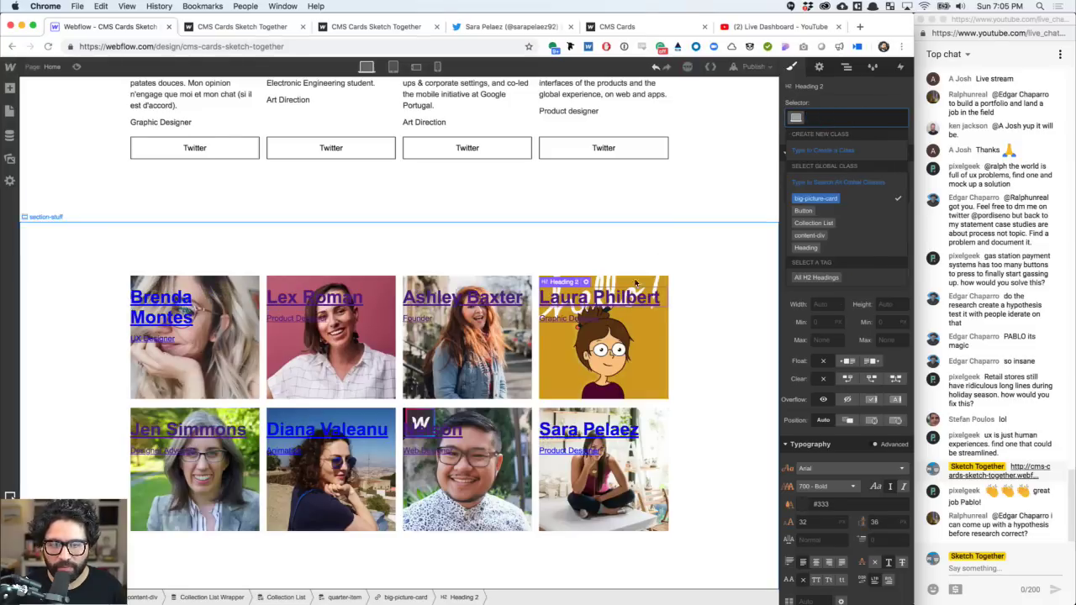
left_click(574, 322)
left_click(575, 323)
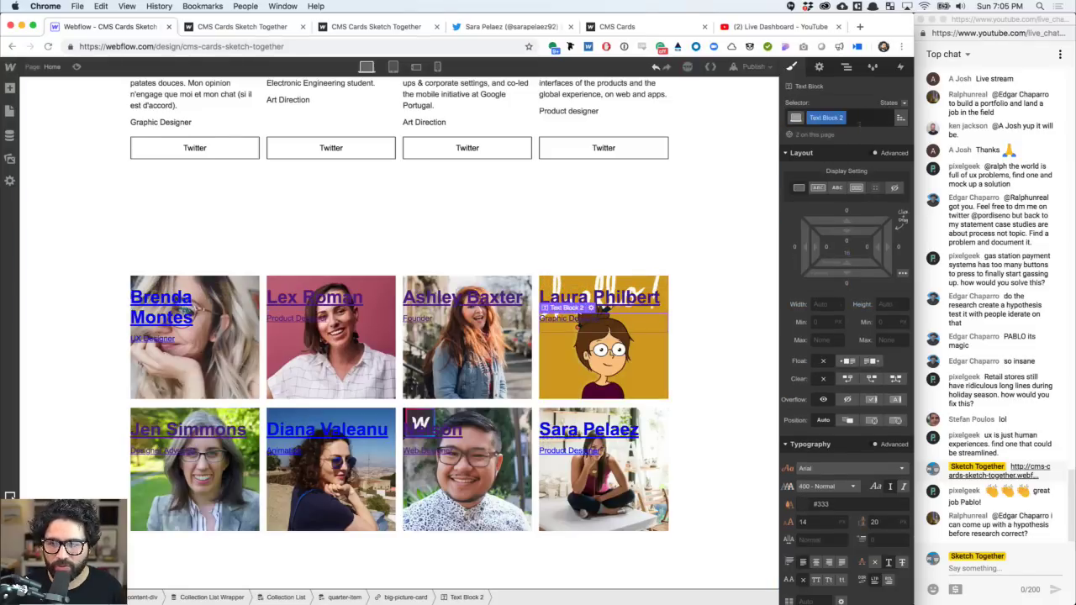
left_click(860, 122)
key("BackSpace")
- Make the card name headings and role subtitles white
left_click(644, 294)
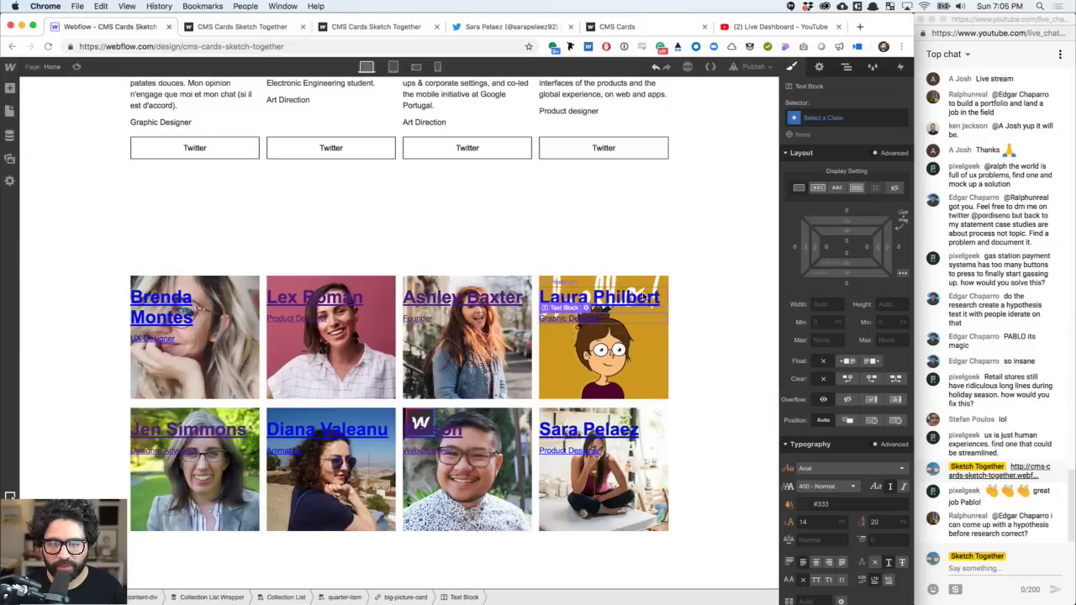
scroll(846, 392, "down", 2)
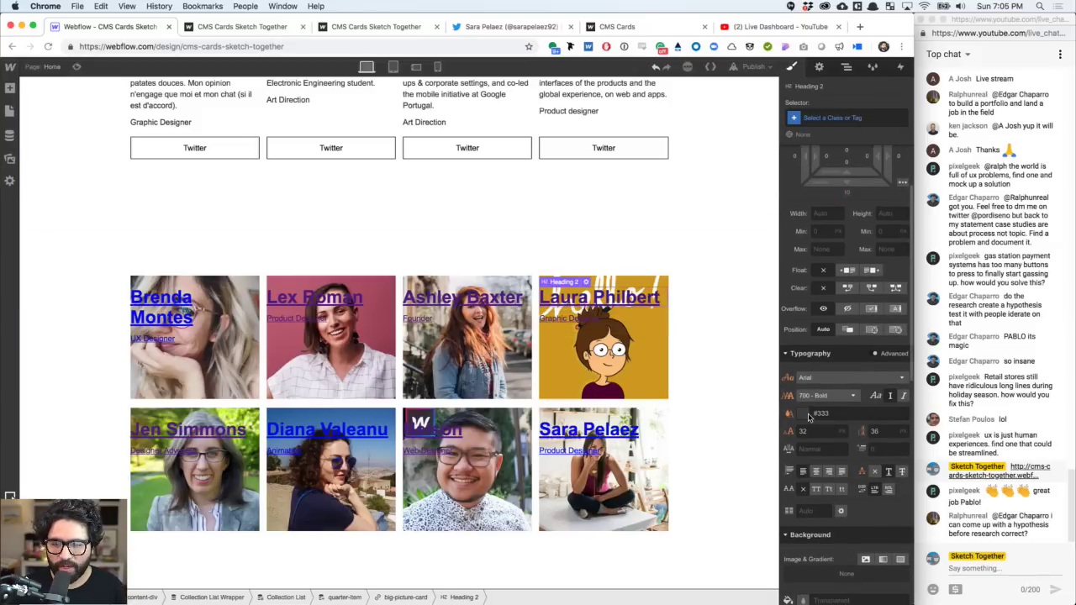
left_click(805, 415)
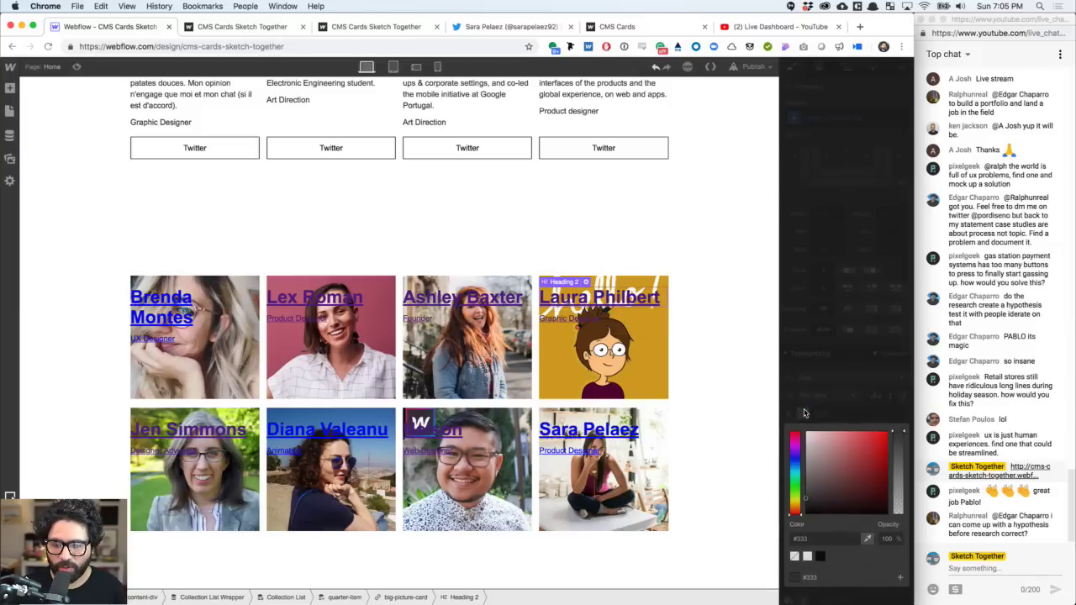
left_click(808, 558)
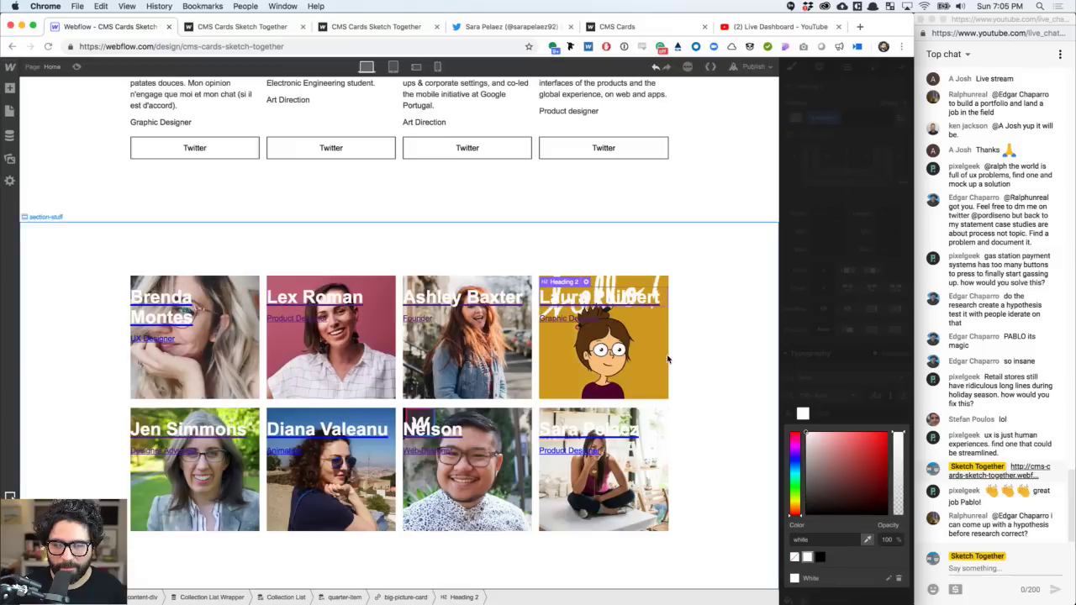
left_click(587, 319)
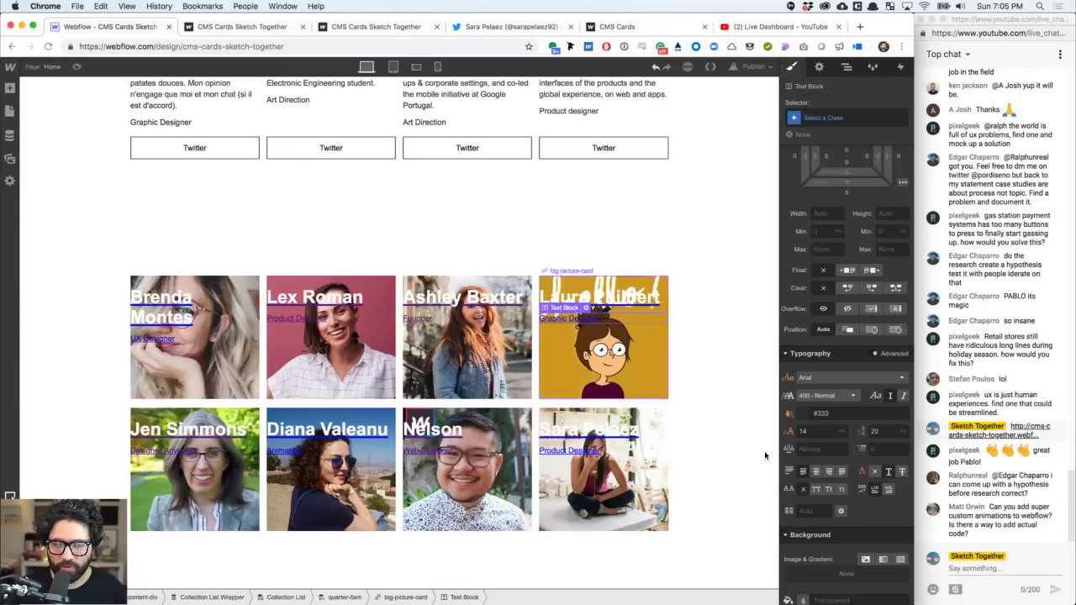
left_click(807, 412)
left_click(809, 558)
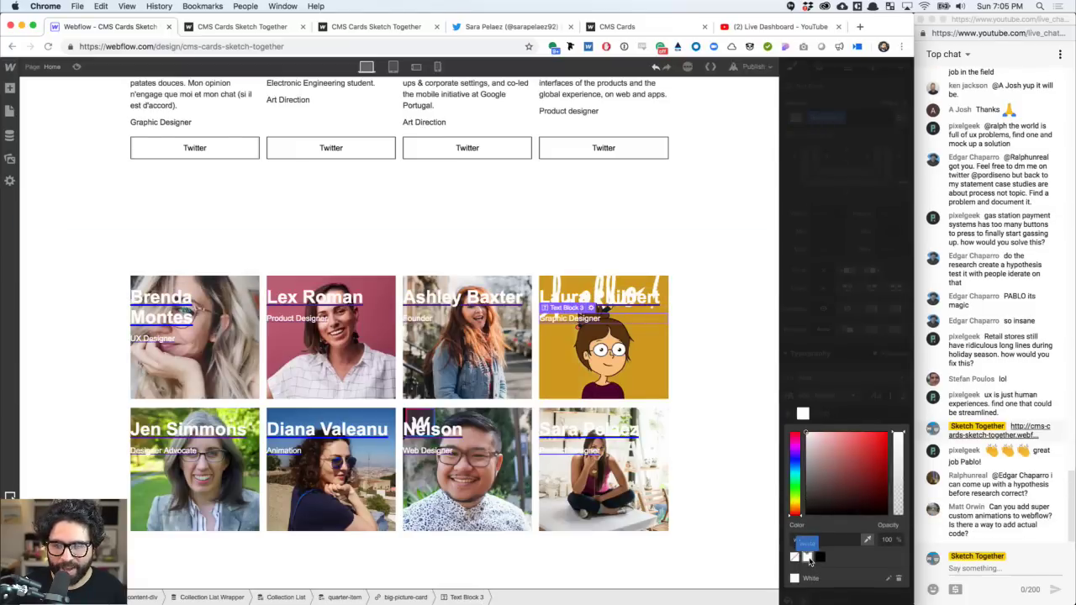
left_click(740, 269)
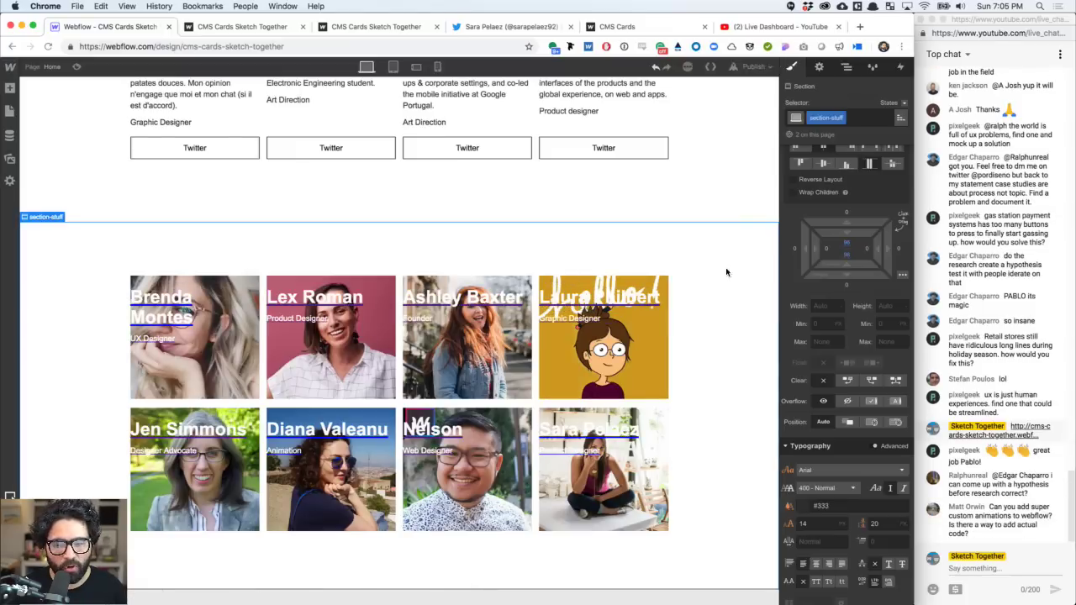
- Check where the name heading's styling is inherited from, cancelling a role-text combo class
left_click(630, 297)
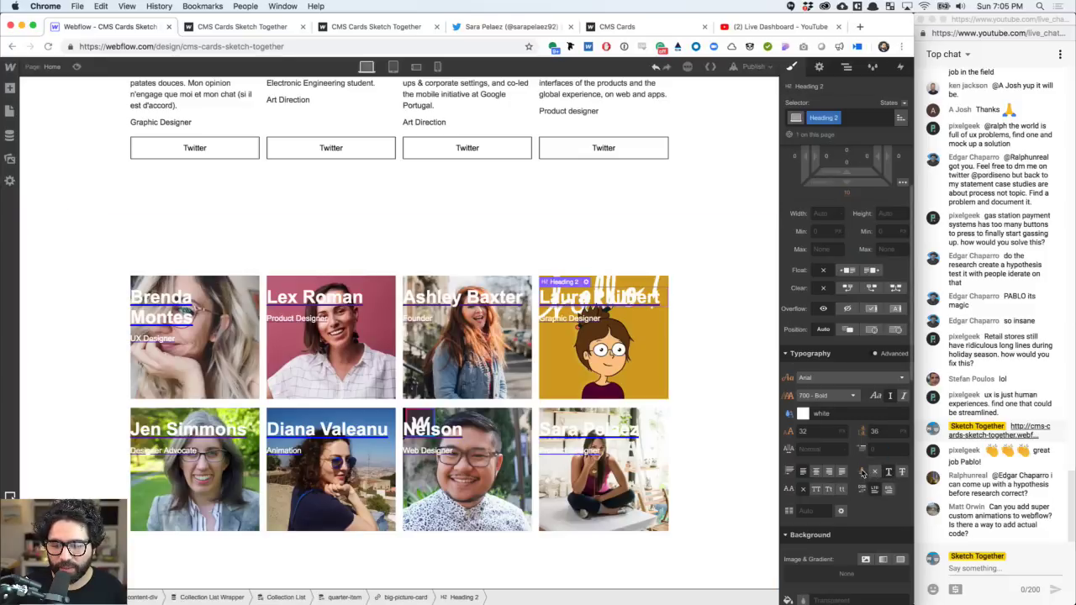
left_click(862, 473)
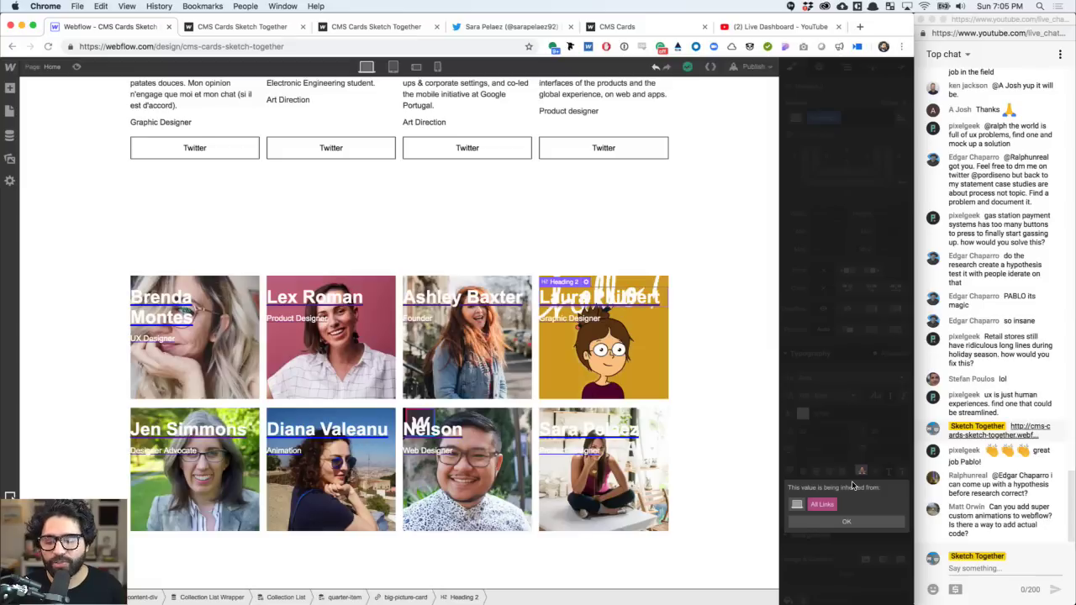
left_click(860, 456)
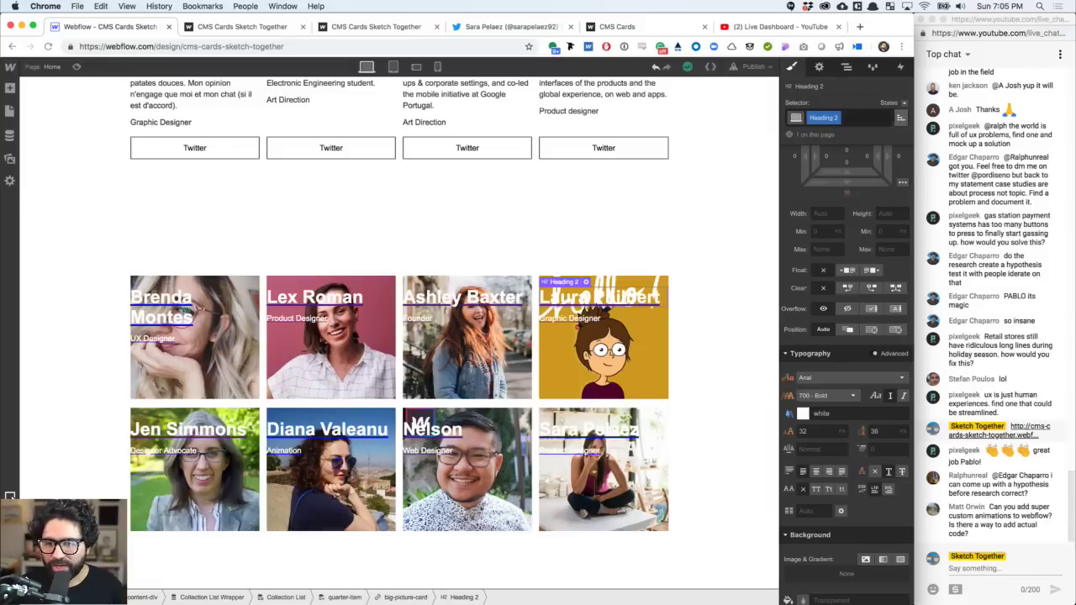
left_click(589, 318)
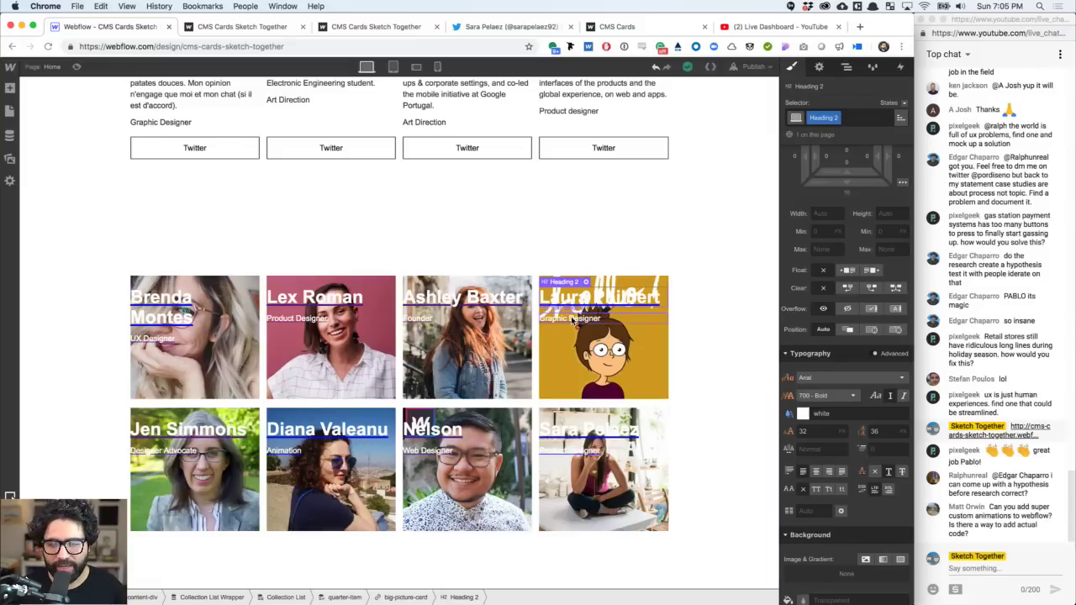
left_click(866, 123)
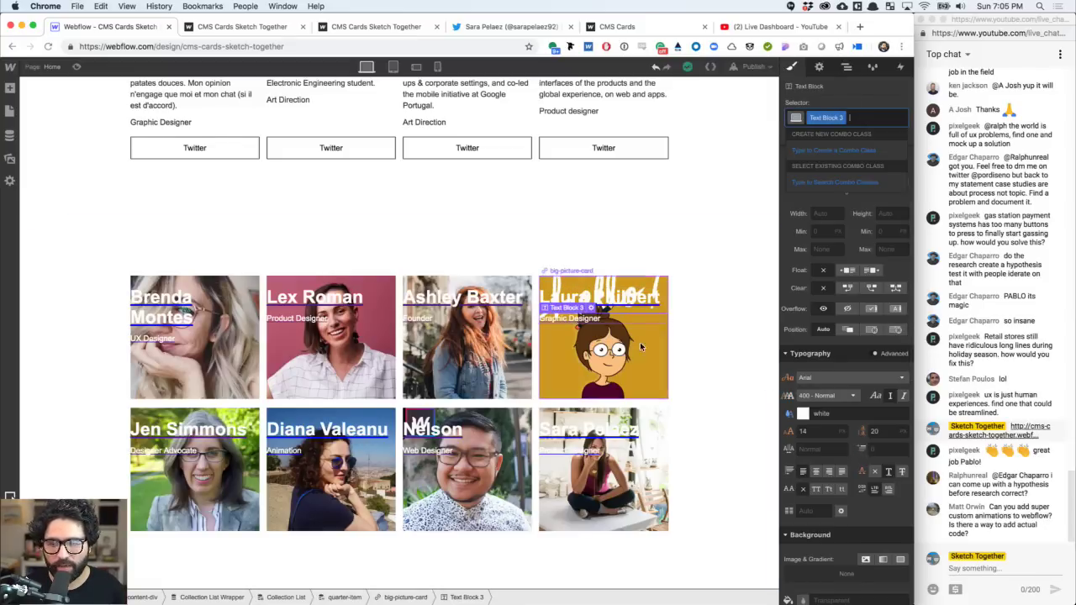
left_click(721, 305)
left_click(590, 318)
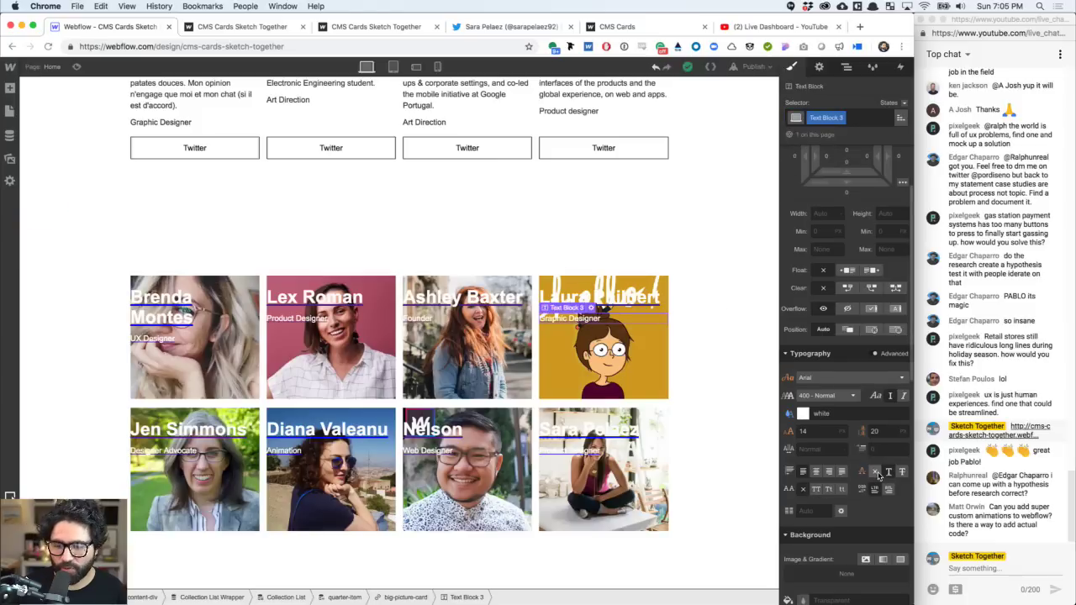
left_click(632, 296)
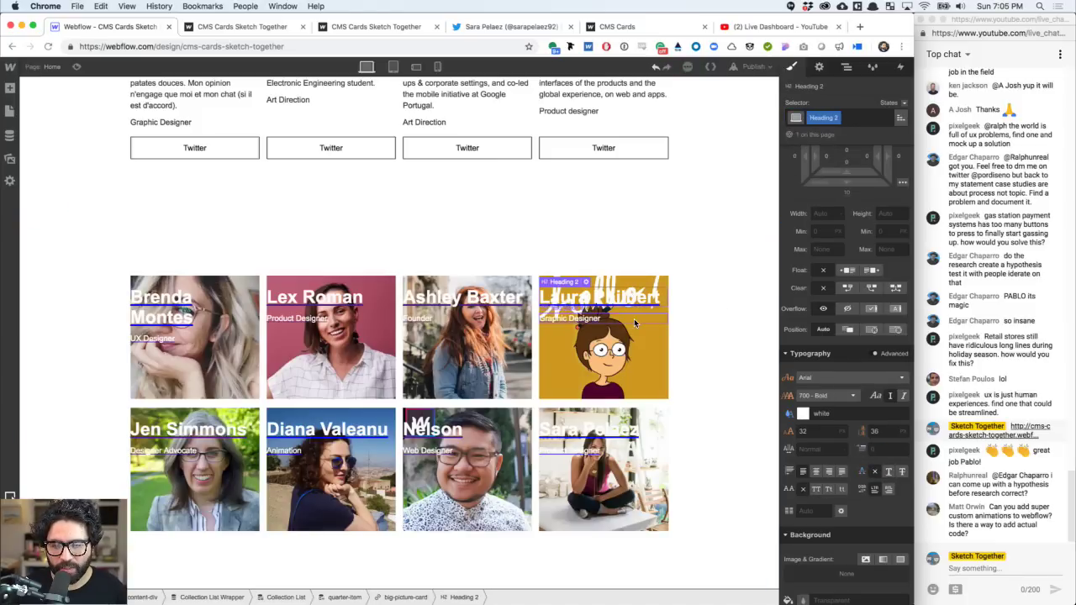
left_click(734, 322)
left_click(585, 320)
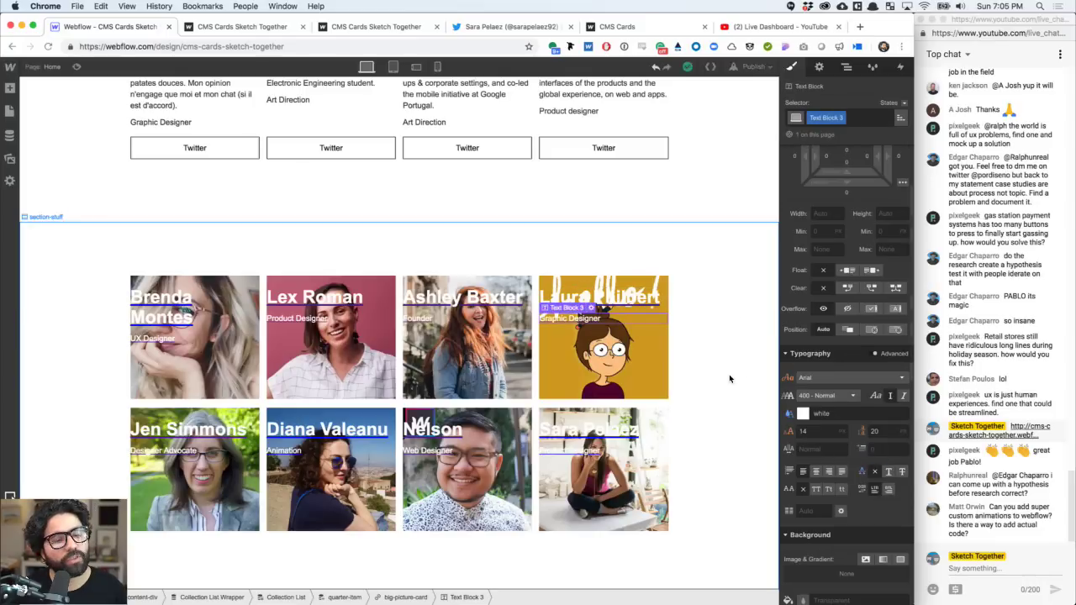
left_click(172, 304)
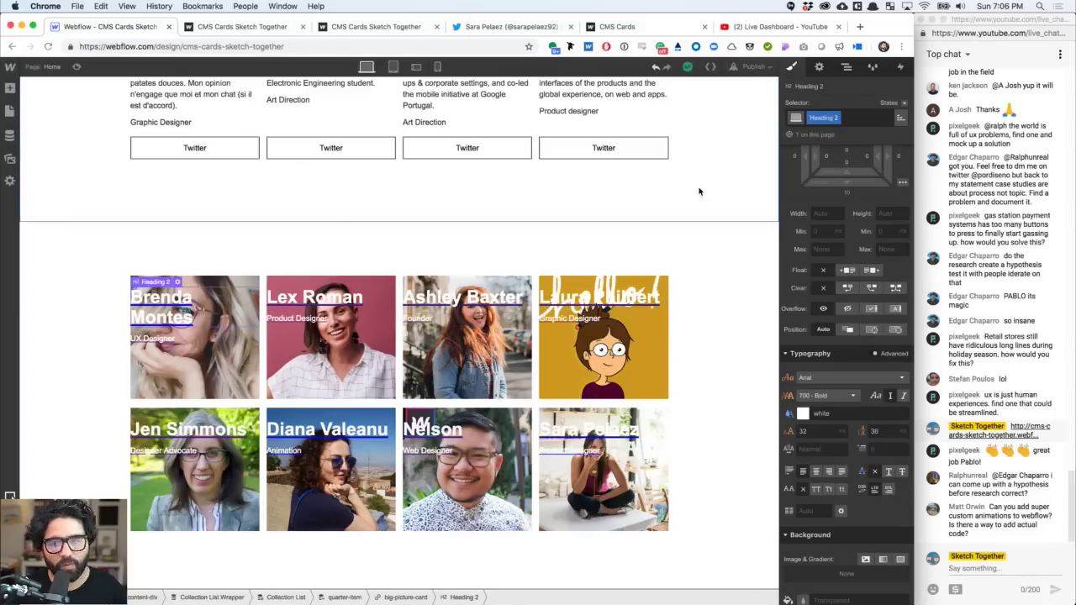
left_click(857, 119)
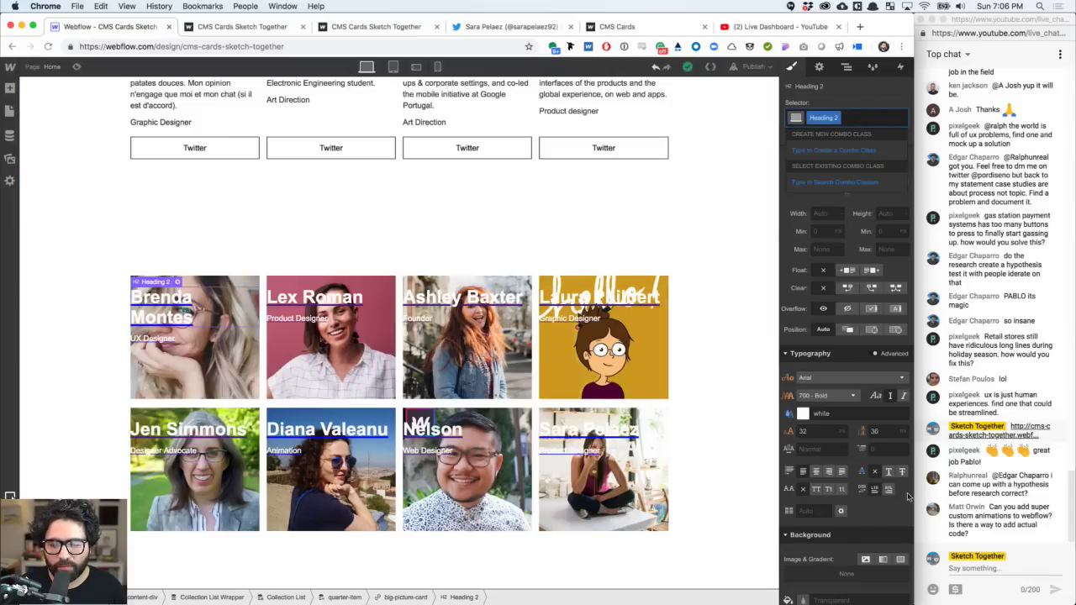
key("Escape")
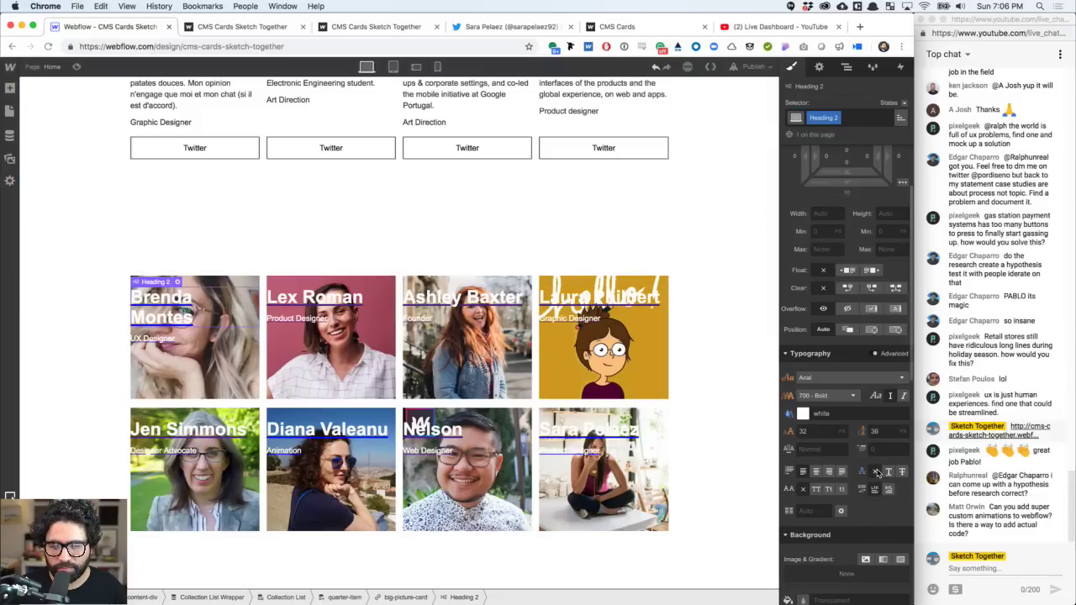
scroll(854, 510, "down", 4)
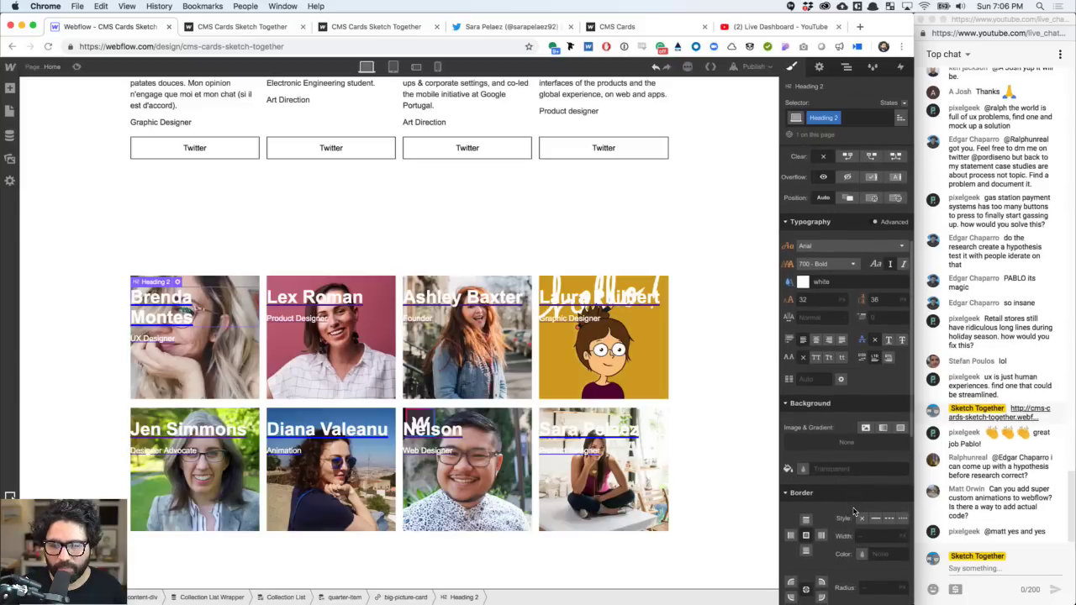
scroll(854, 510, "down", 3)
scroll(854, 510, "up", 4)
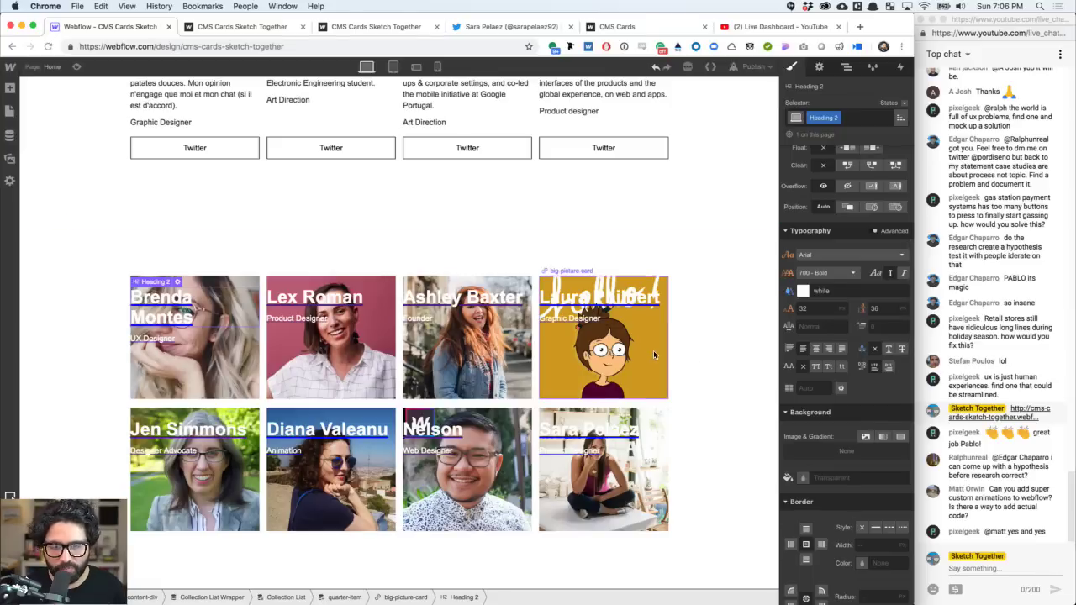
scroll(474, 343, "up", 10)
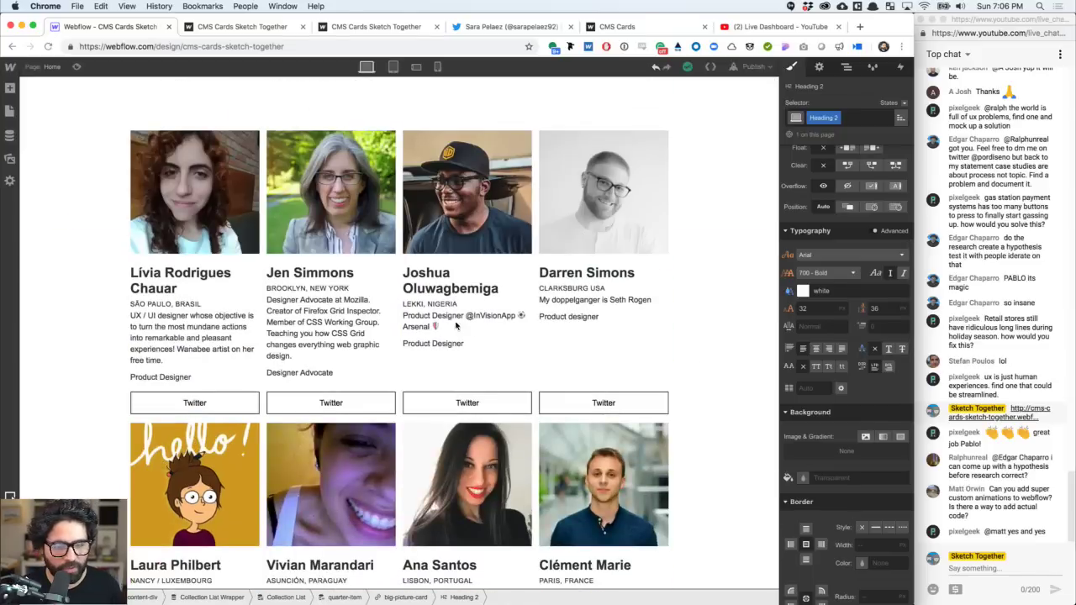
- Add a text link below the role text, styled through the All Links selector
left_click(294, 373)
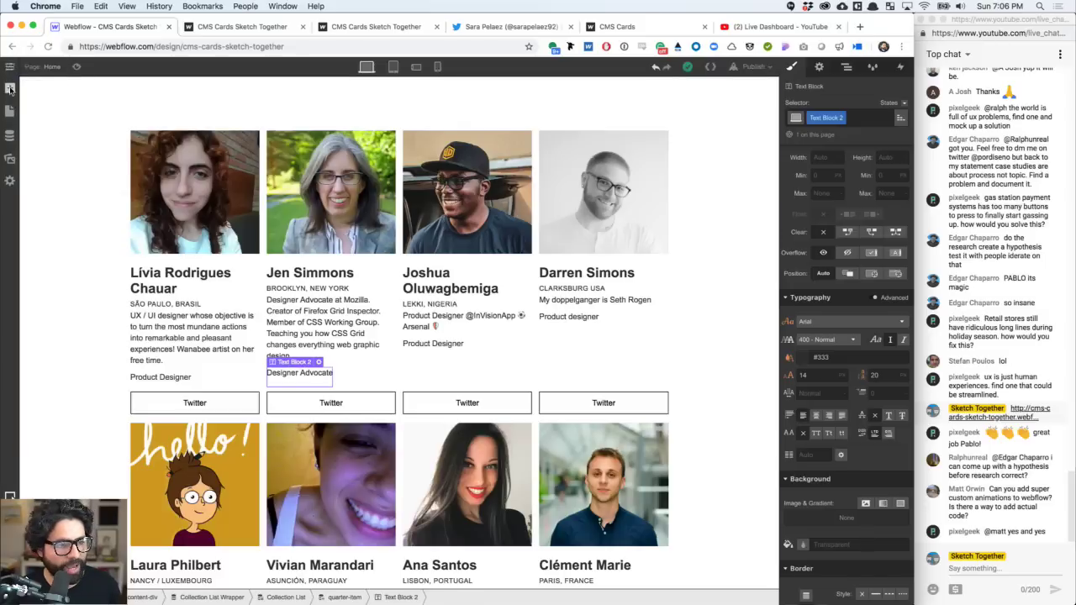
left_click(10, 87)
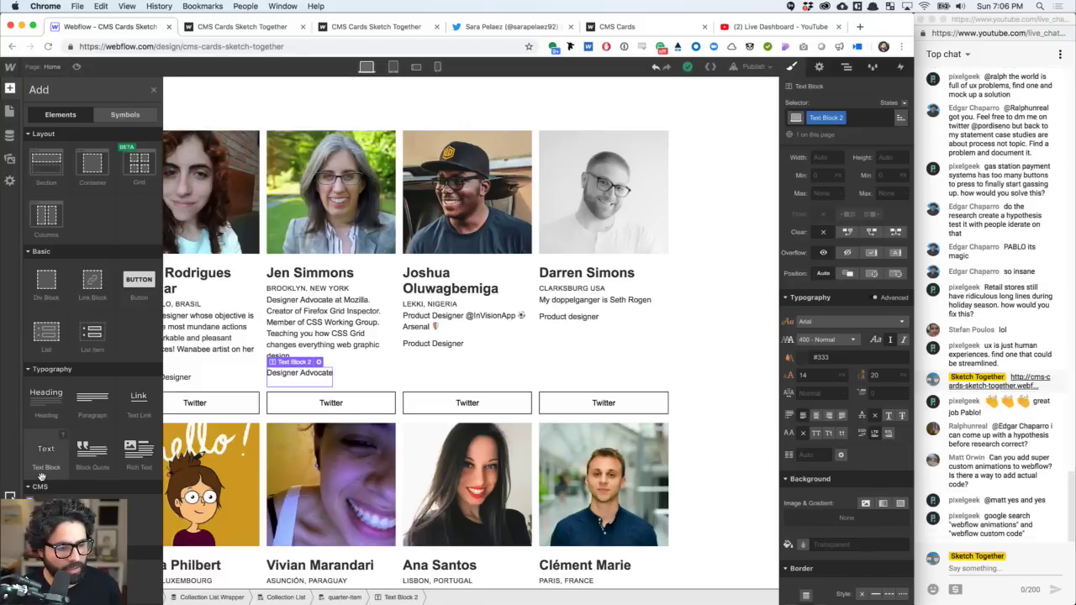
left_click(139, 415)
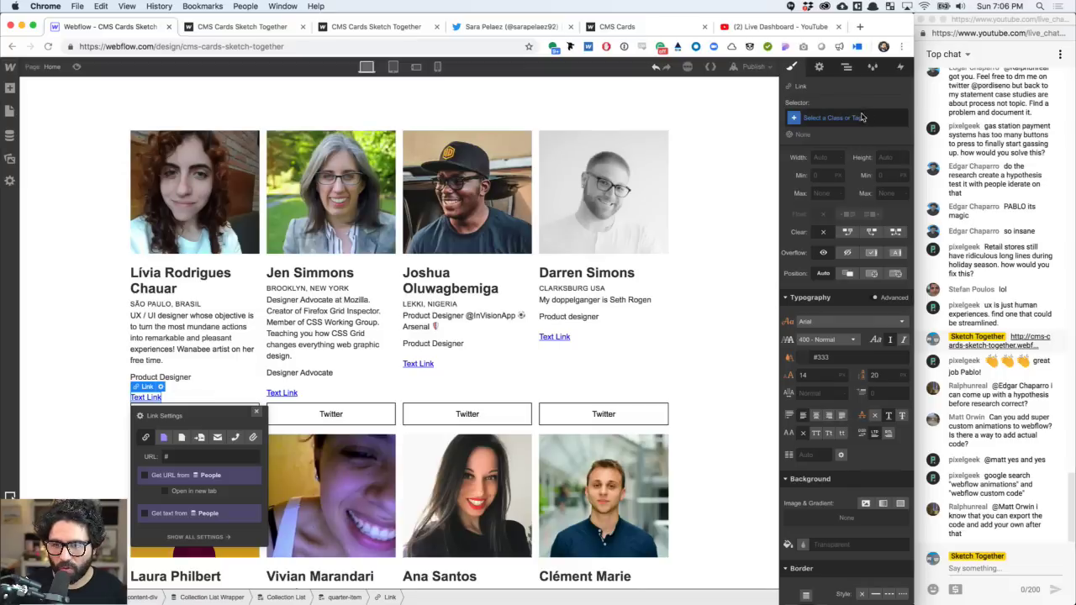
left_click(864, 118)
left_click(807, 277)
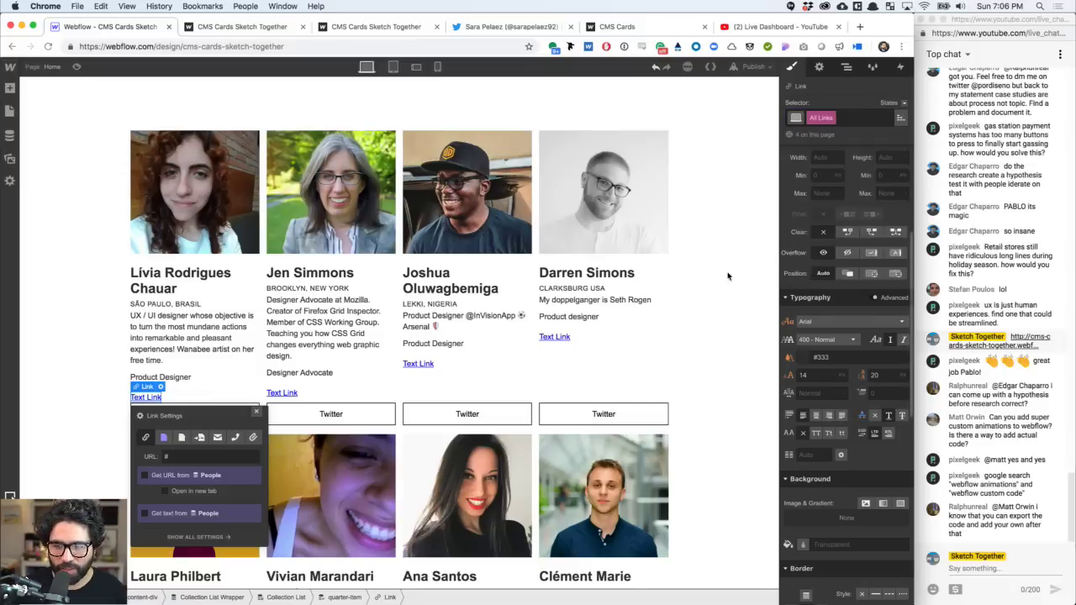
scroll(859, 209, "down", 10)
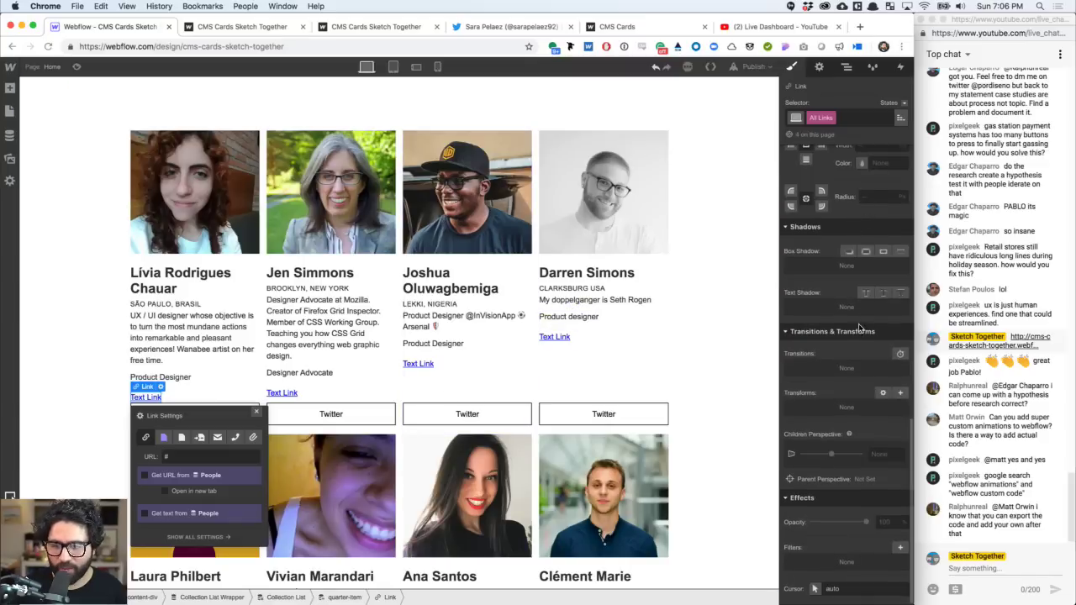
scroll(860, 338, "up", 4)
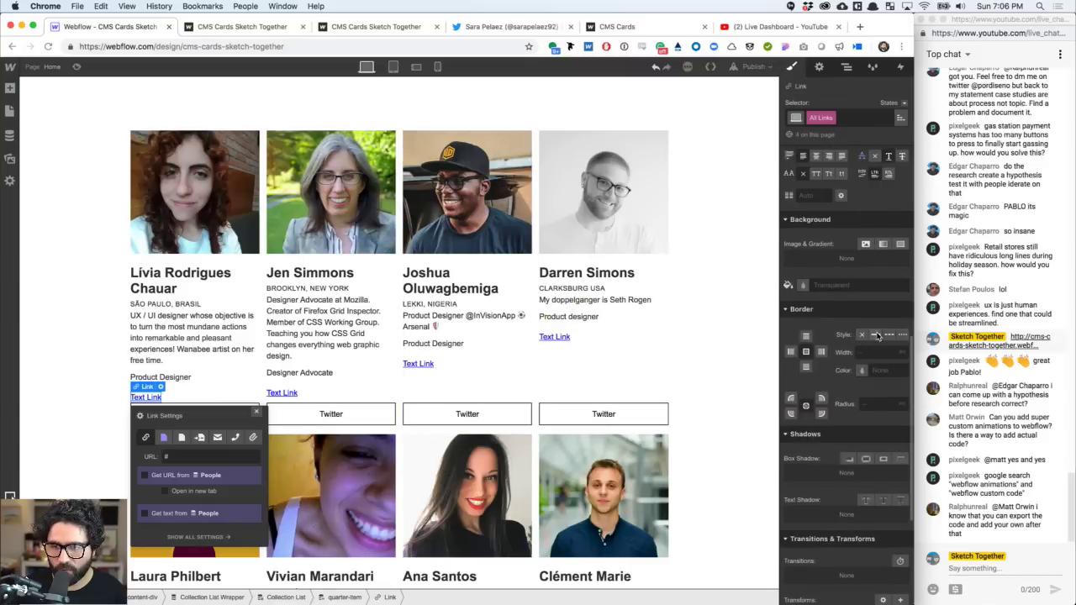
scroll(874, 319, "up", 2)
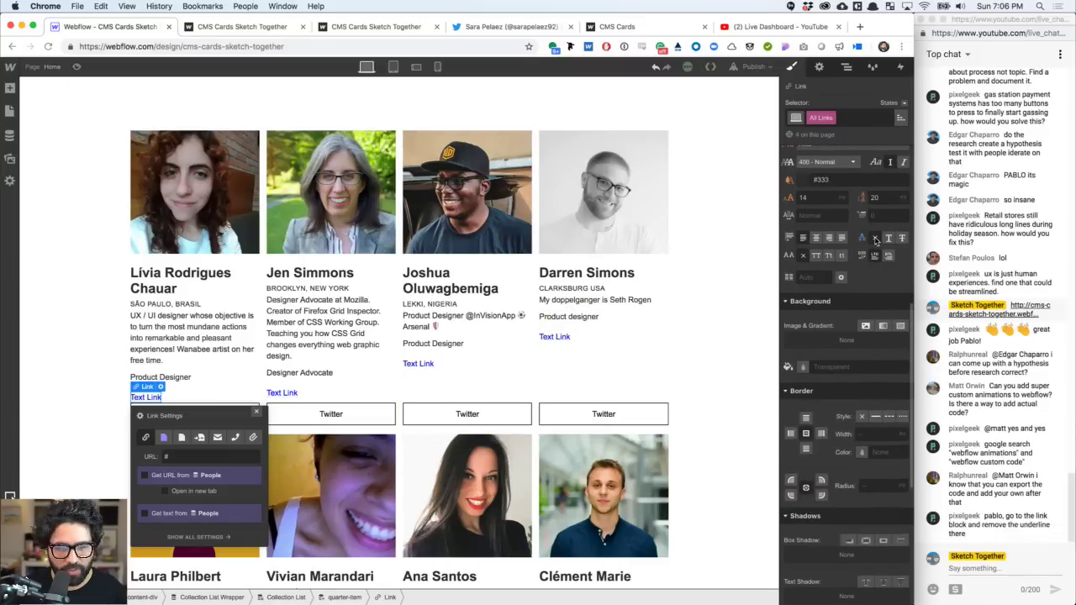
scroll(464, 380, "down", 10)
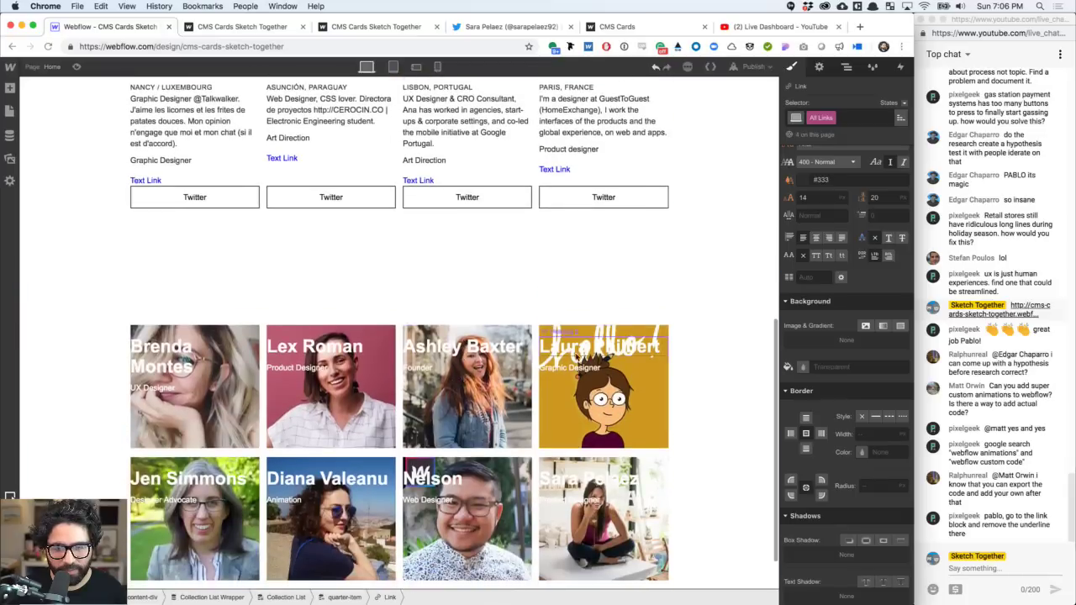
scroll(564, 361, "up", 8)
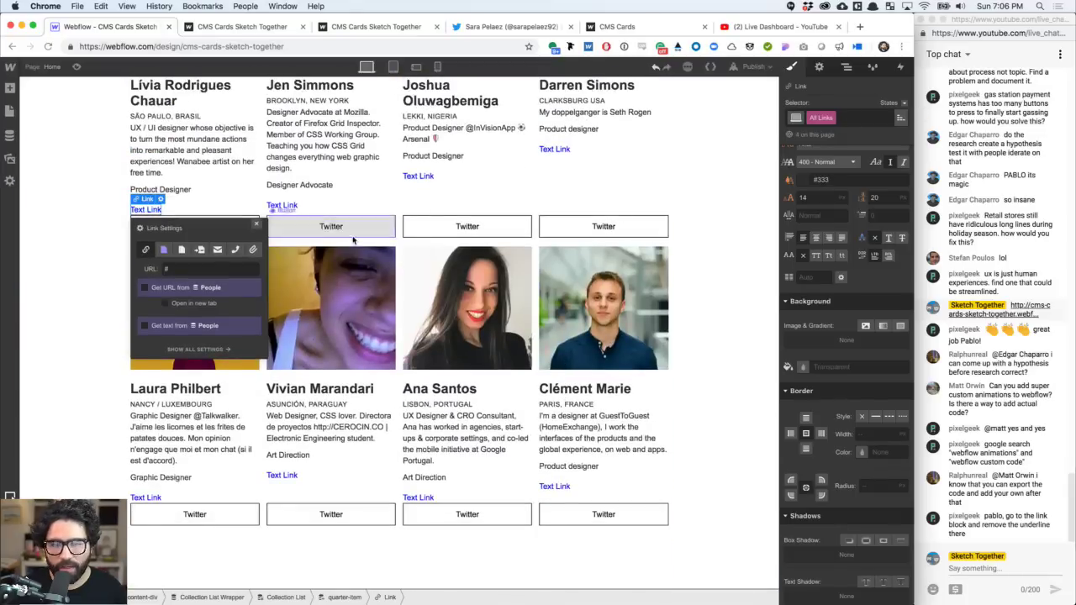
- Delete the text link from the cards again
left_click(281, 205)
key("Delete")
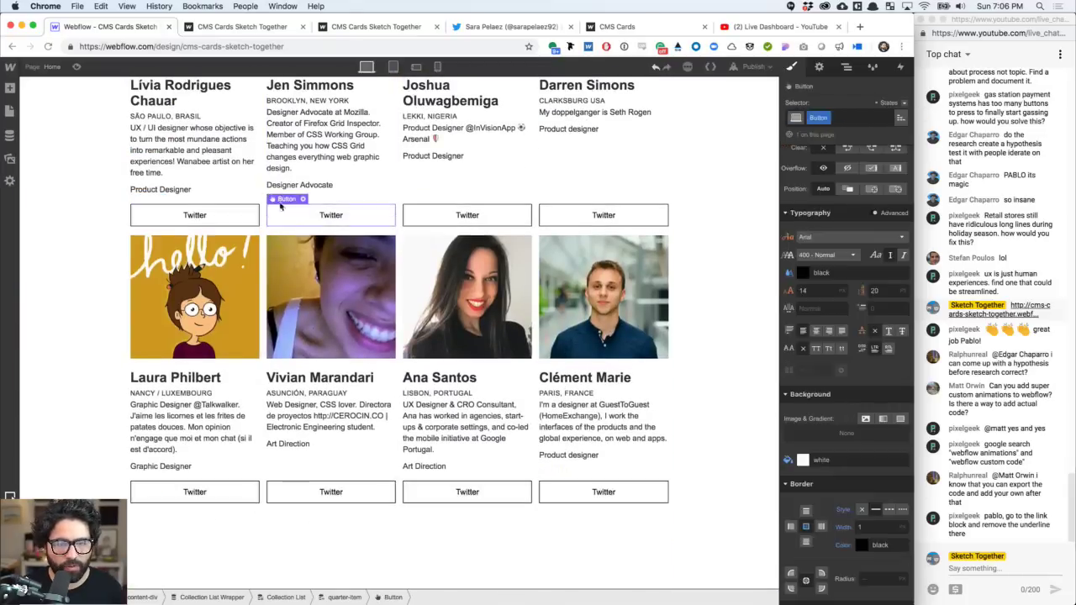
scroll(413, 276, "up", 4)
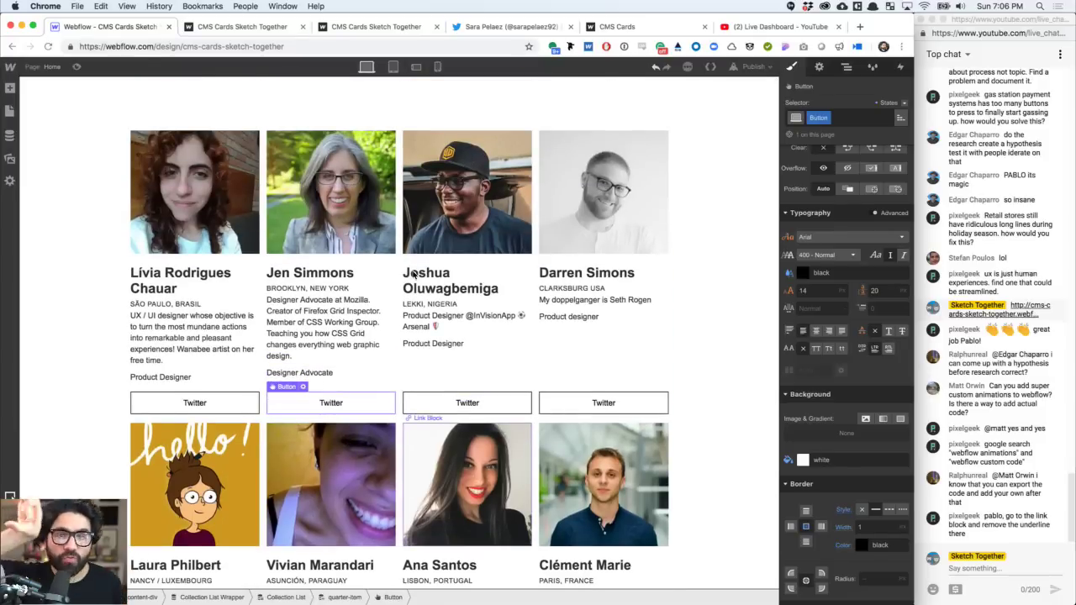
scroll(413, 276, "down", 10)
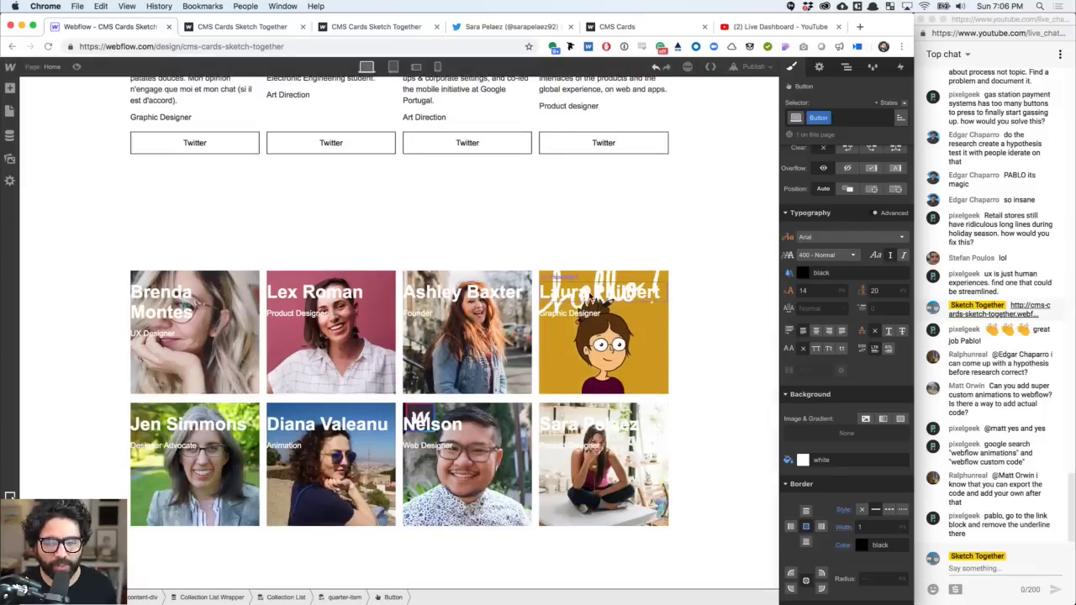
- Switch to the UI Cards reference design in InVision Studio
left_click(594, 298)
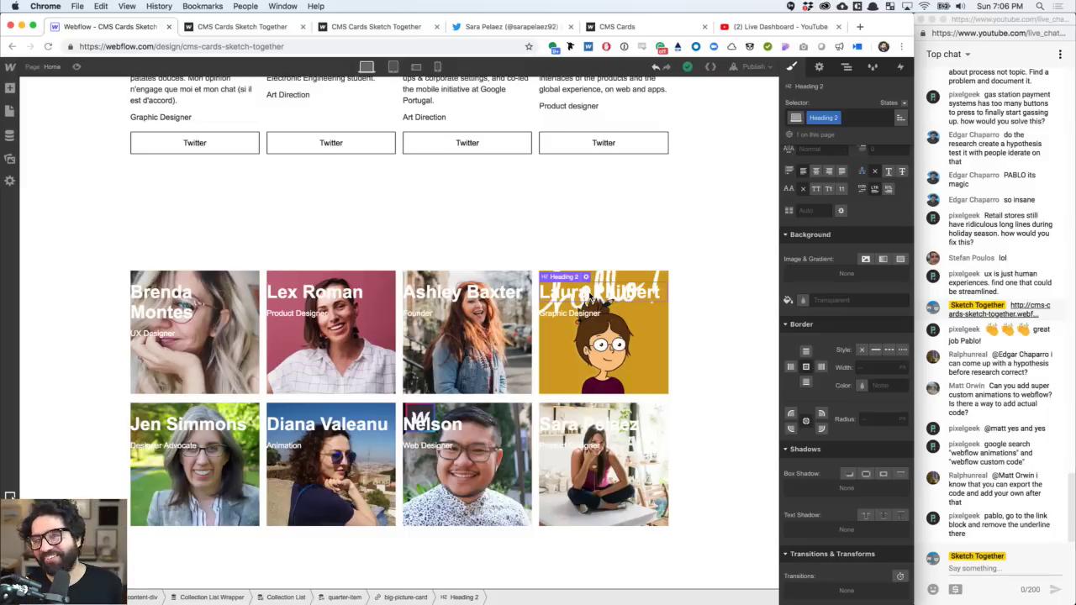
left_click(365, 274)
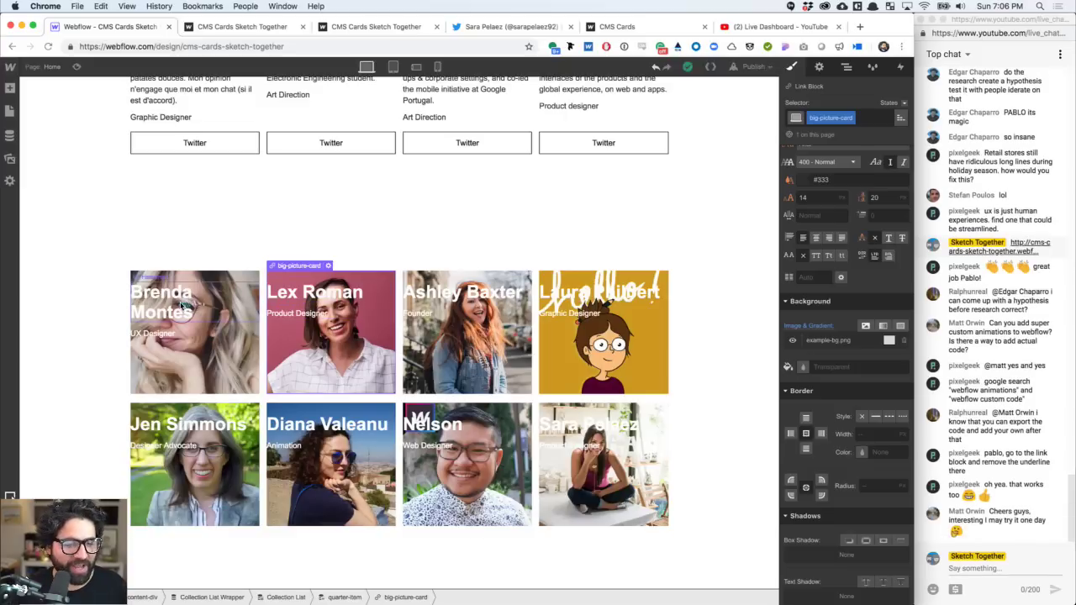
key("super+Tab")
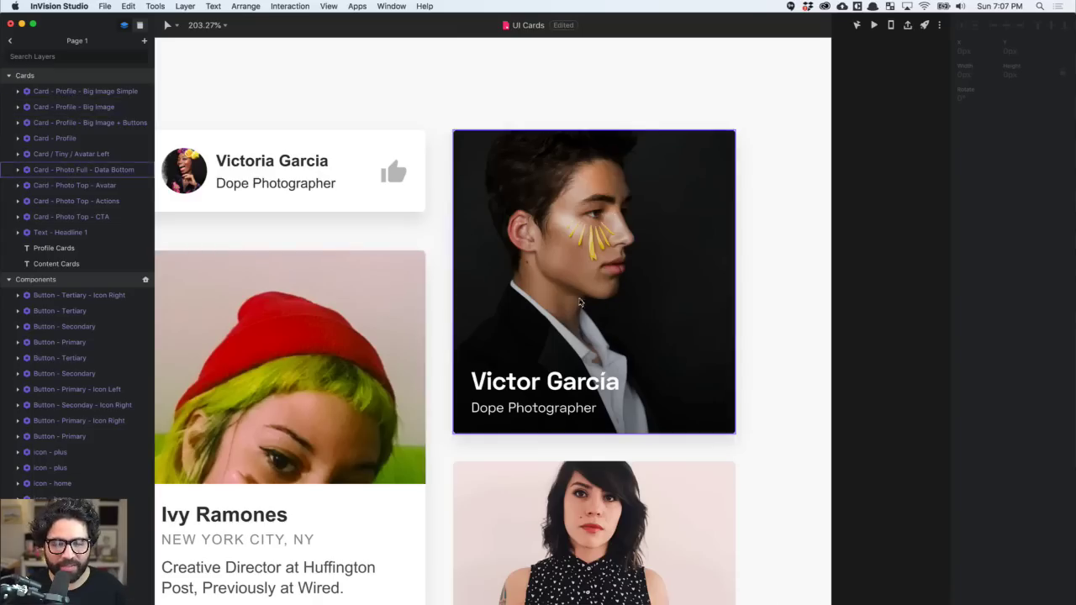
key("super+Tab")
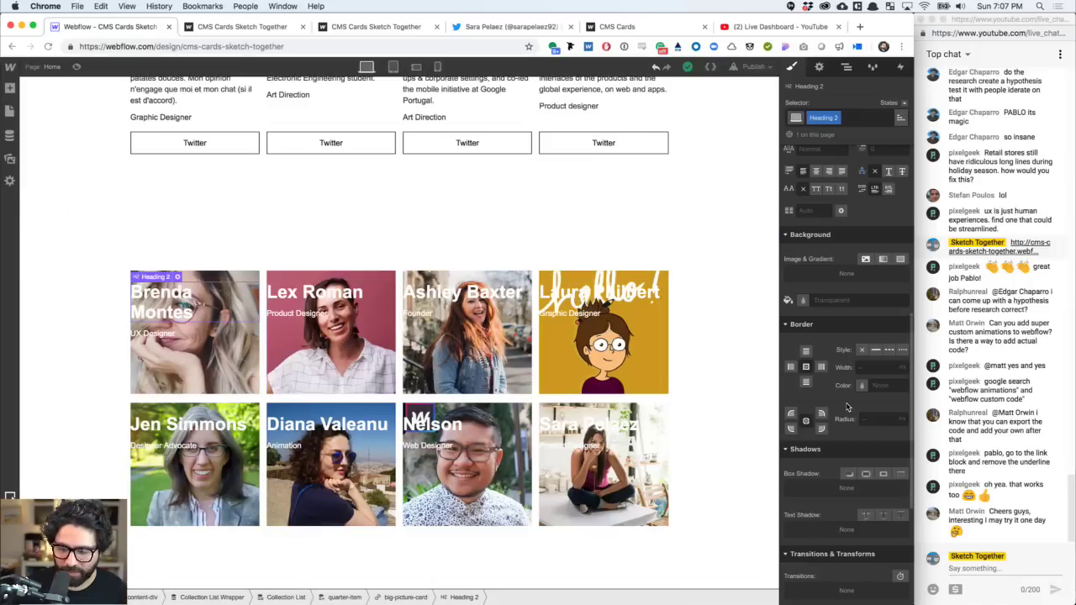
- Change the name headings from 32/36 to 24 px size with 28 px line height
left_click(614, 283)
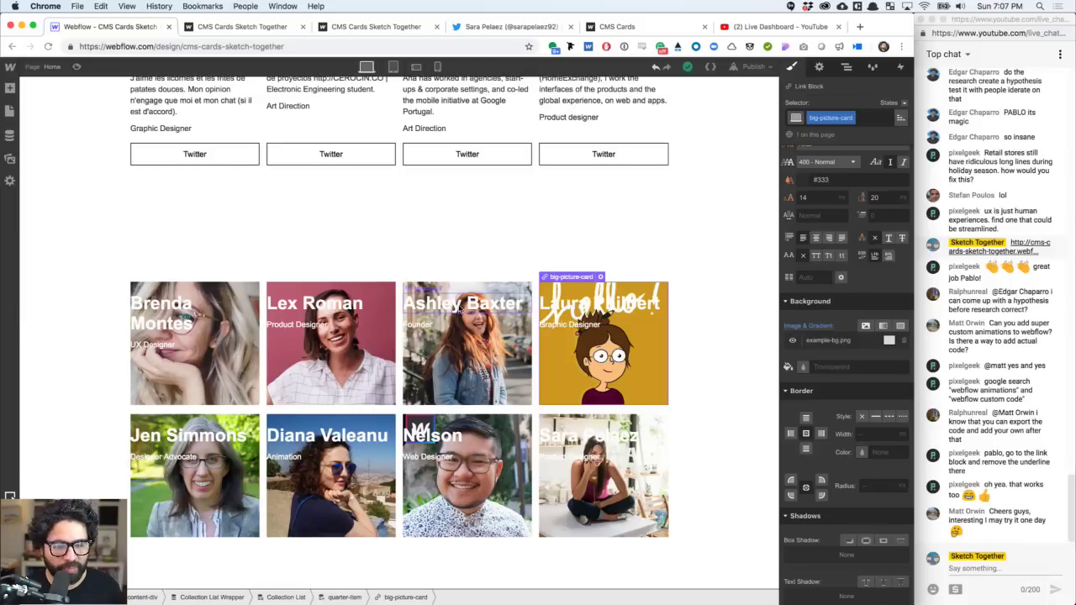
left_click(305, 311)
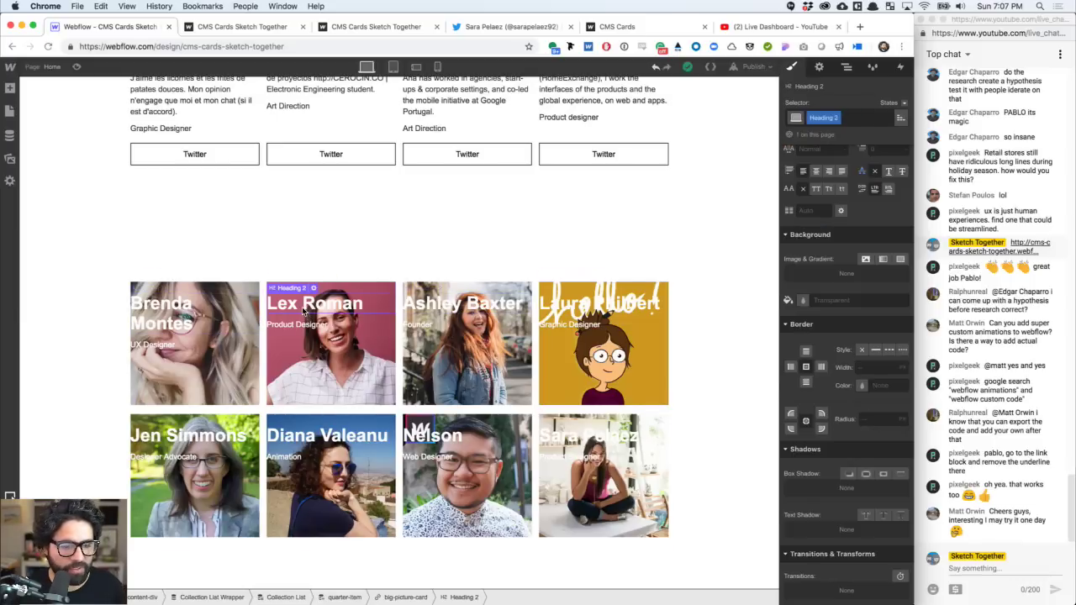
scroll(885, 329, "up", 5)
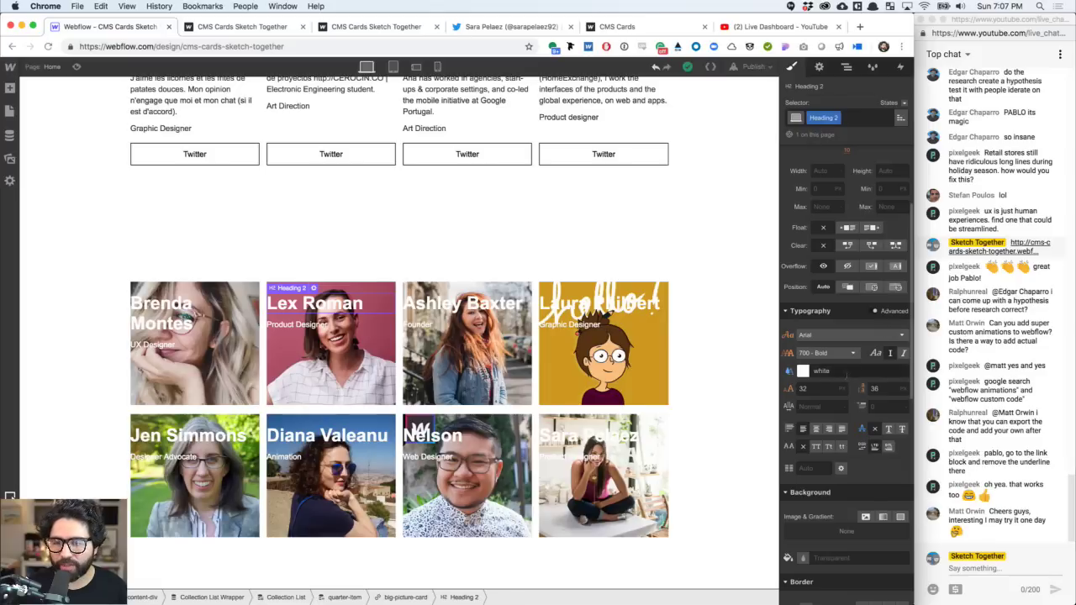
left_click(815, 389)
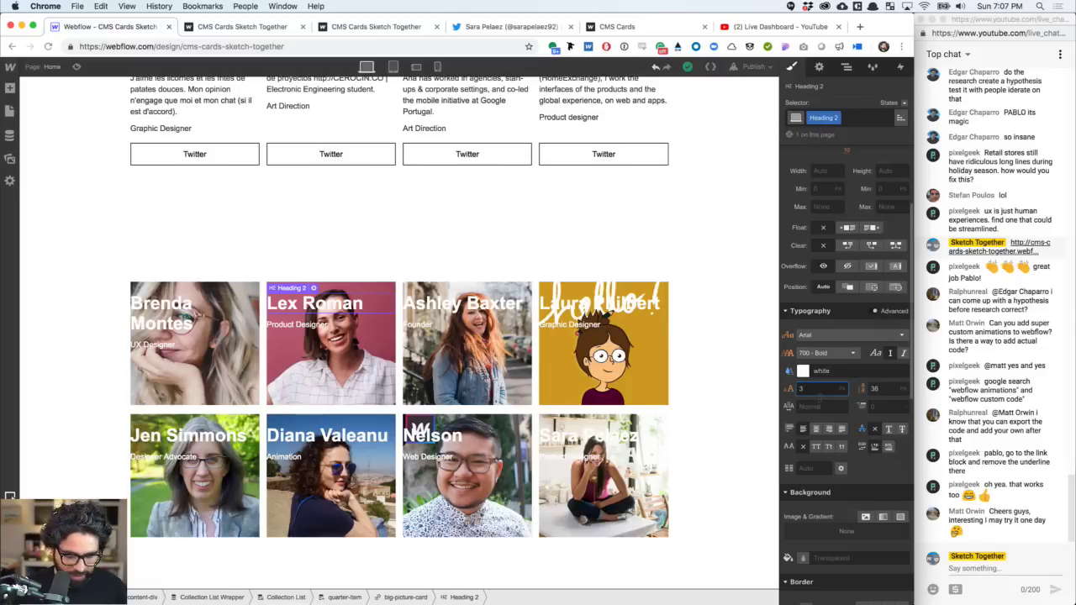
type("24")
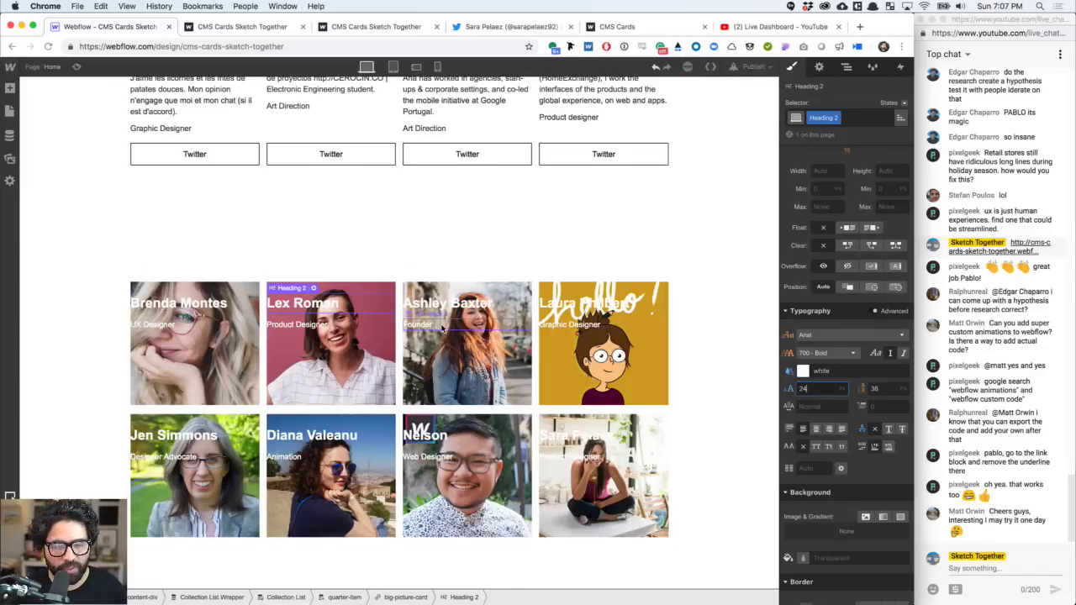
left_click(435, 310)
left_click(878, 388)
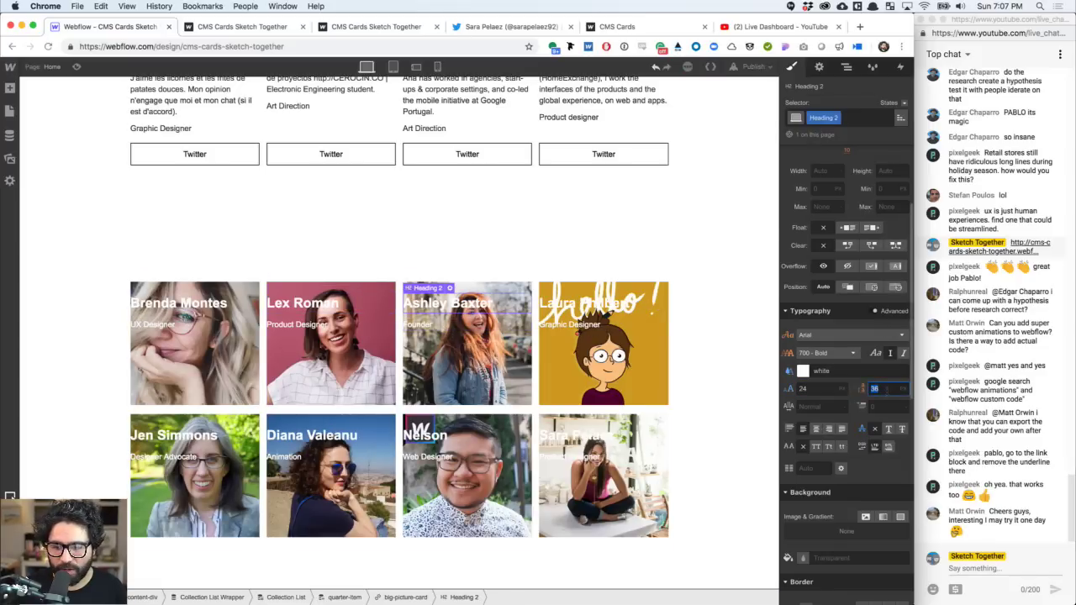
type("28")
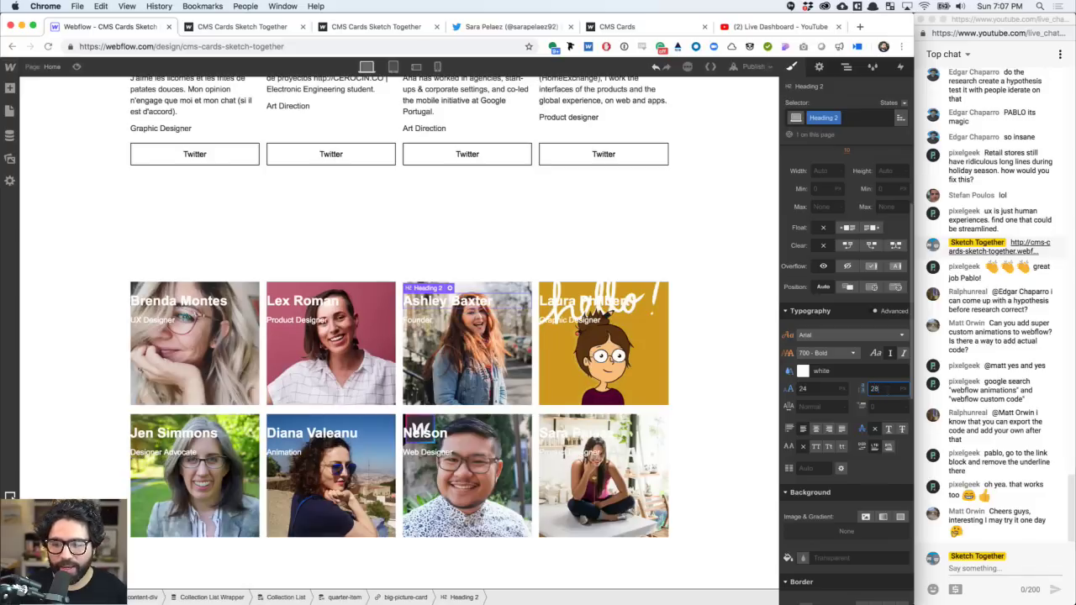
left_click(417, 320)
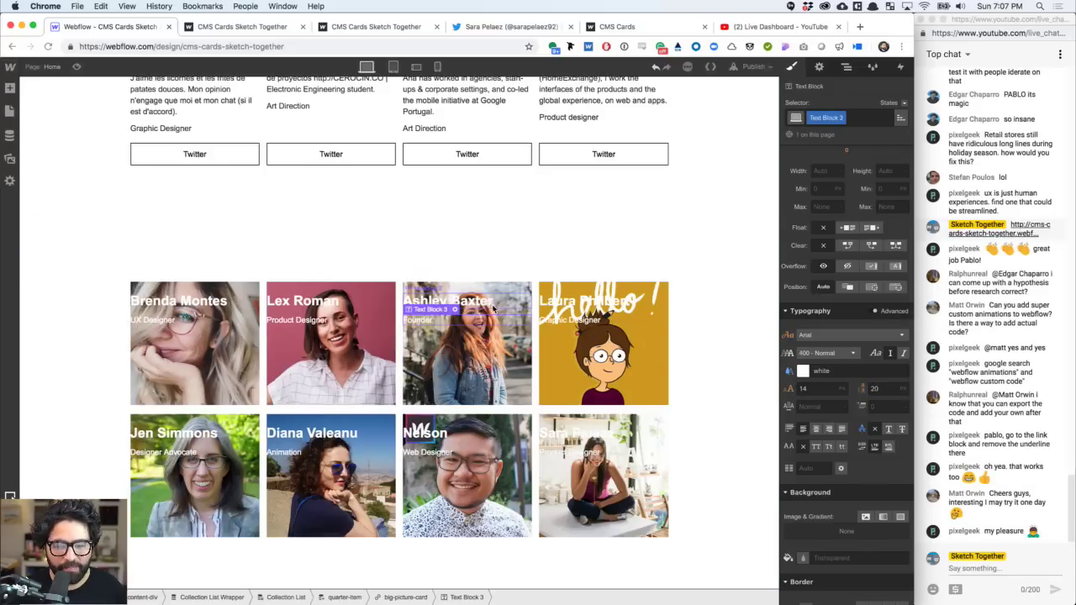
left_click(470, 301)
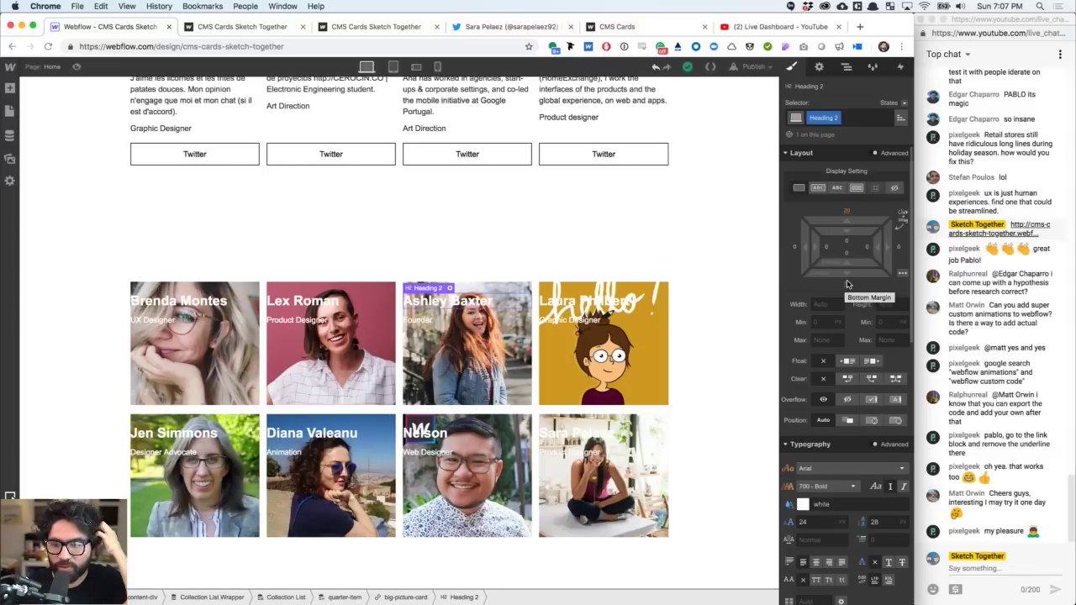
- Set the name heading's bottom margin to 0 and give it a small bottom padding
left_click(847, 284)
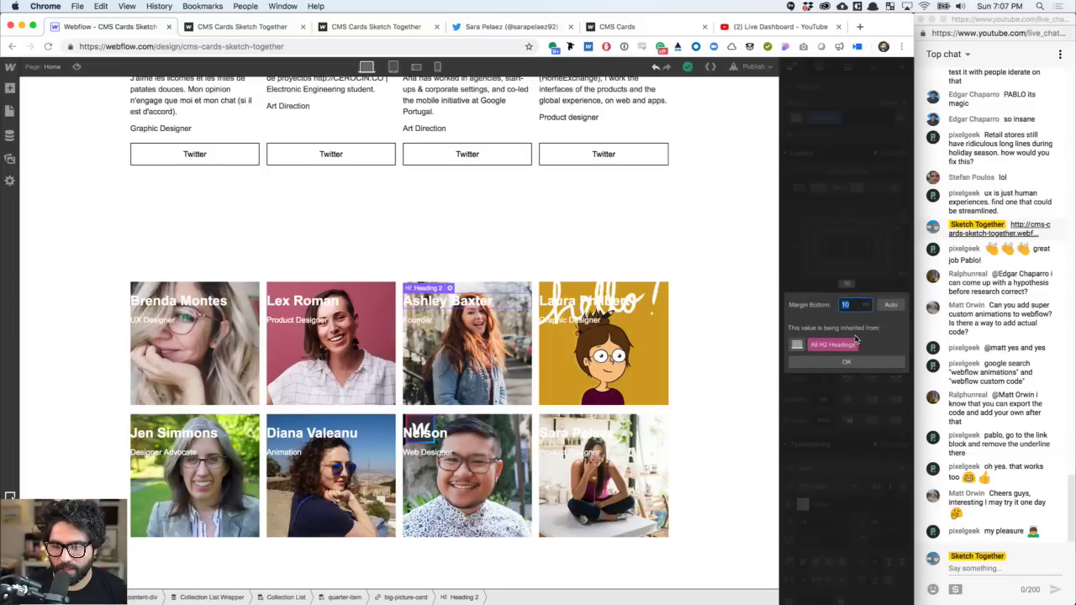
key("Escape")
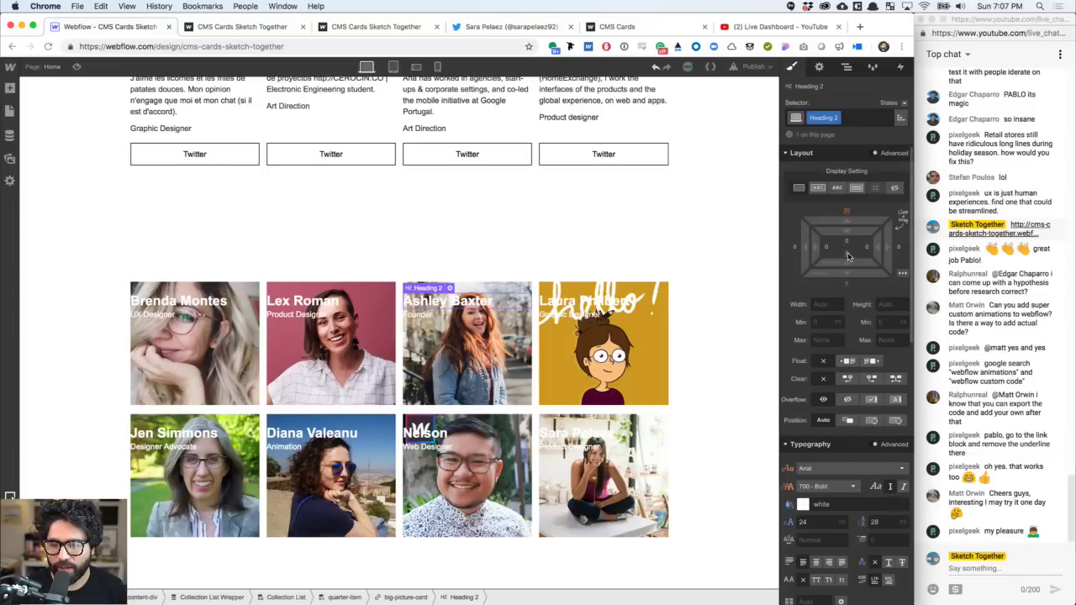
left_click(848, 255)
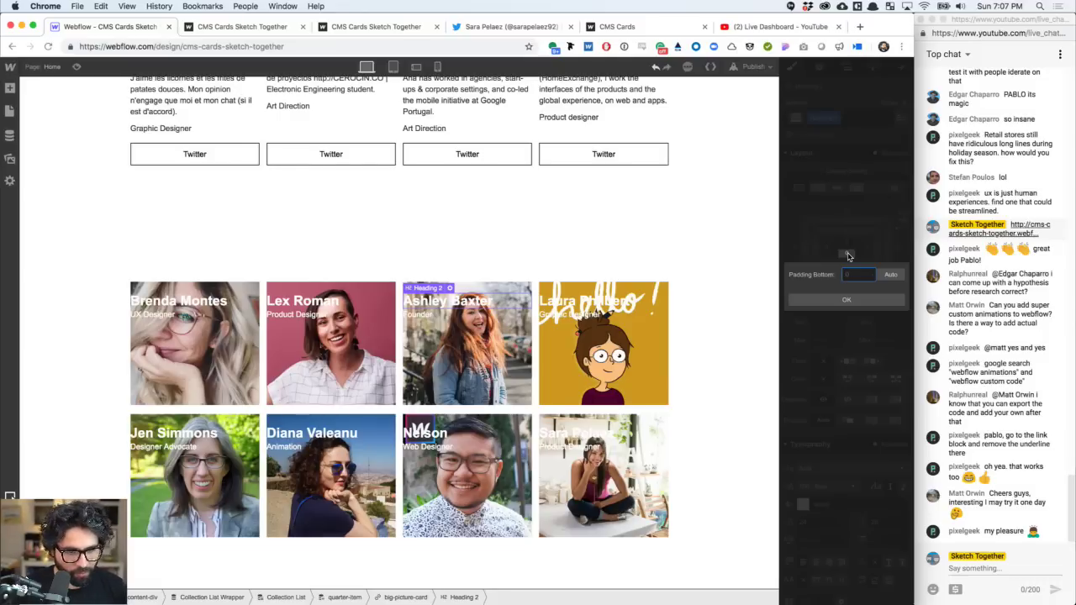
key("Escape")
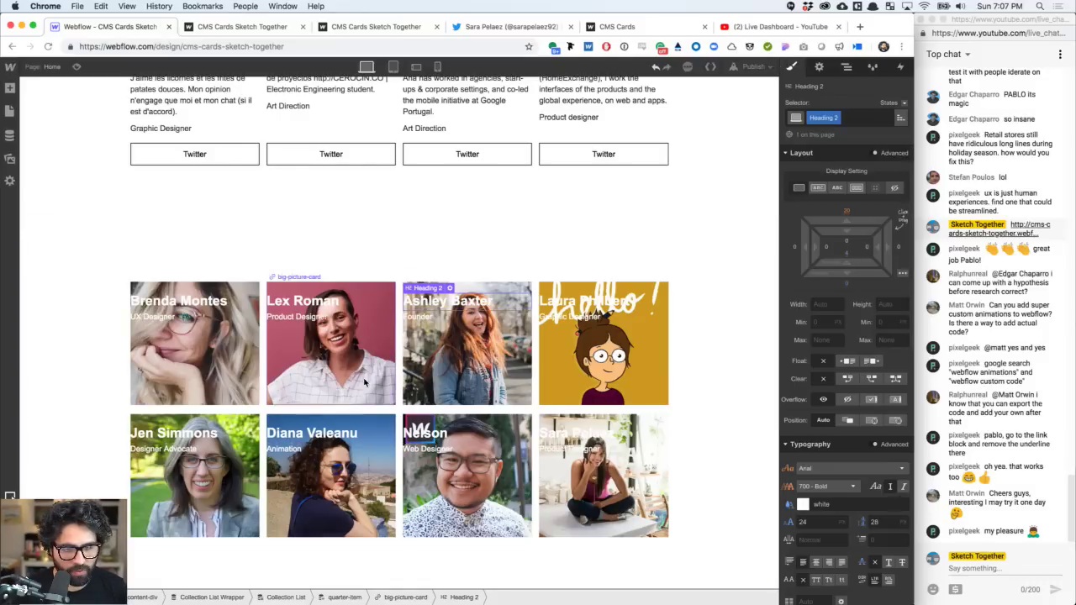
left_click(414, 321)
left_click(318, 300)
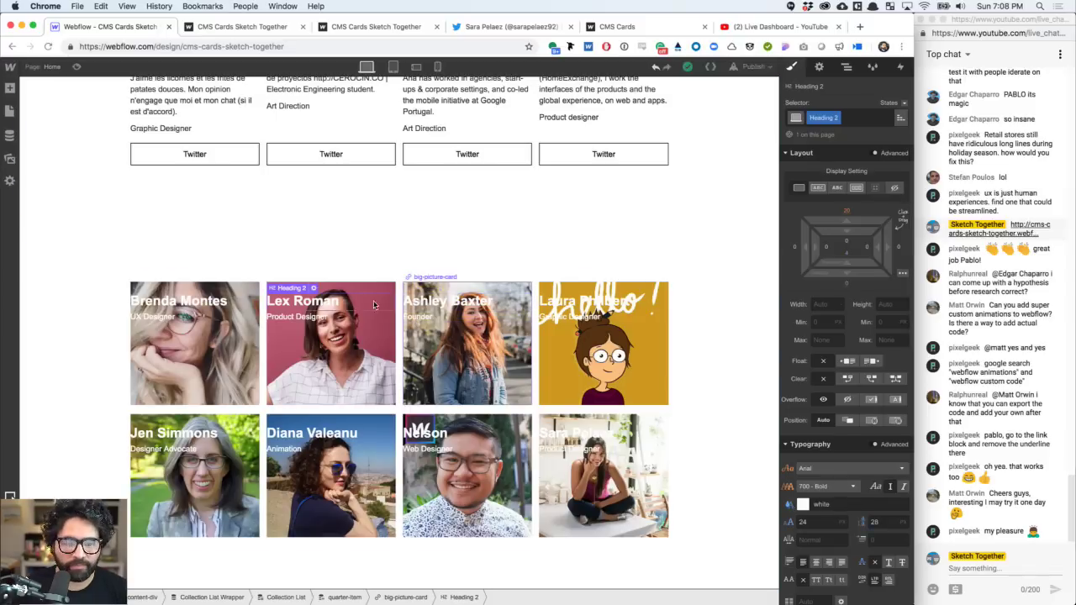
- Give the big-picture-card link block 16 px left and right padding
left_click(313, 319)
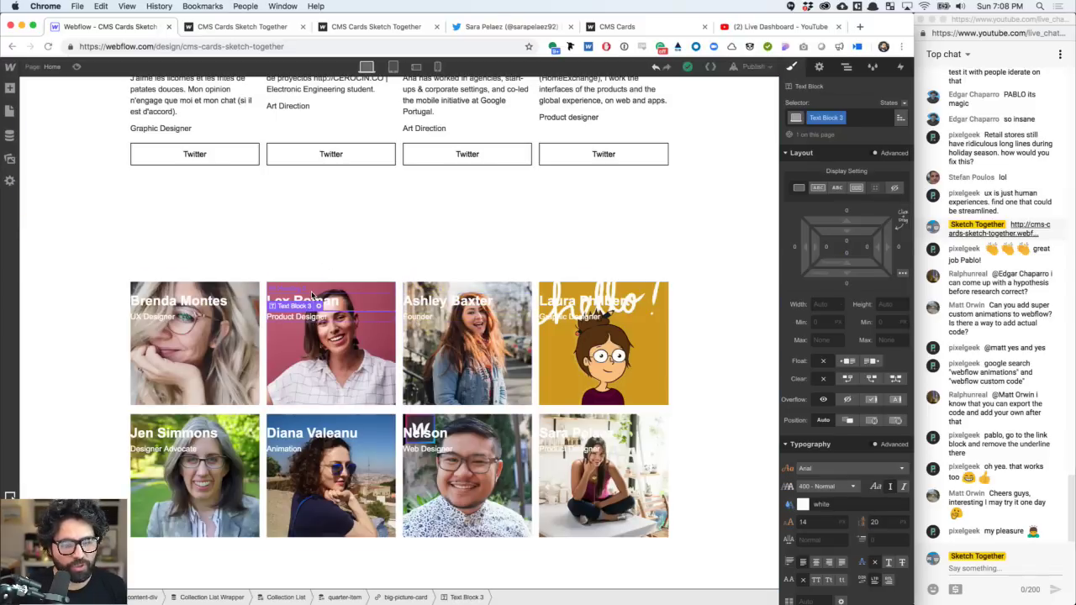
left_click(311, 290)
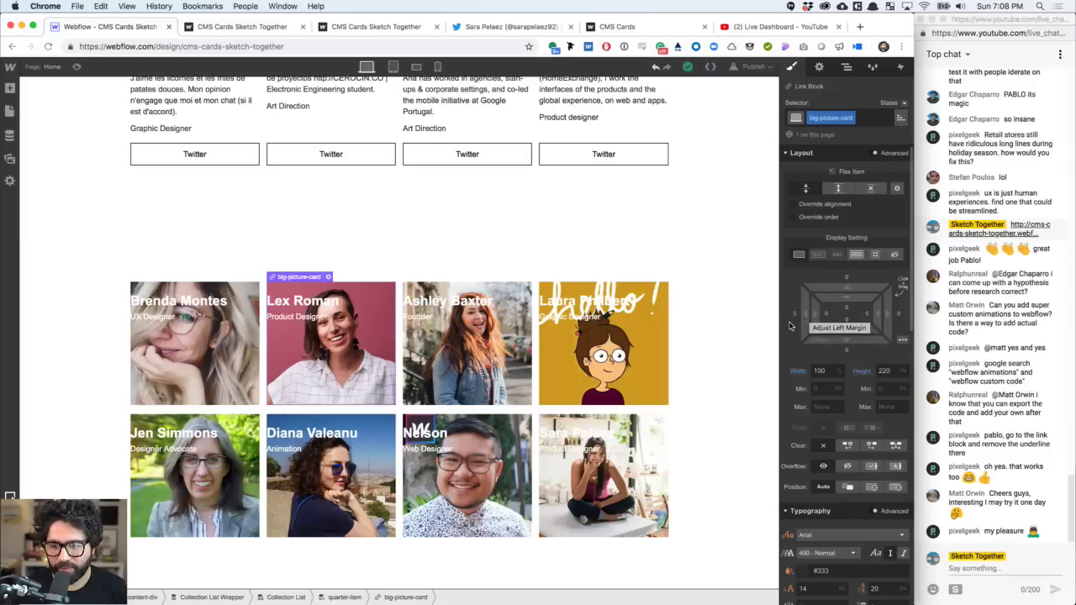
left_click(828, 315)
type("16")
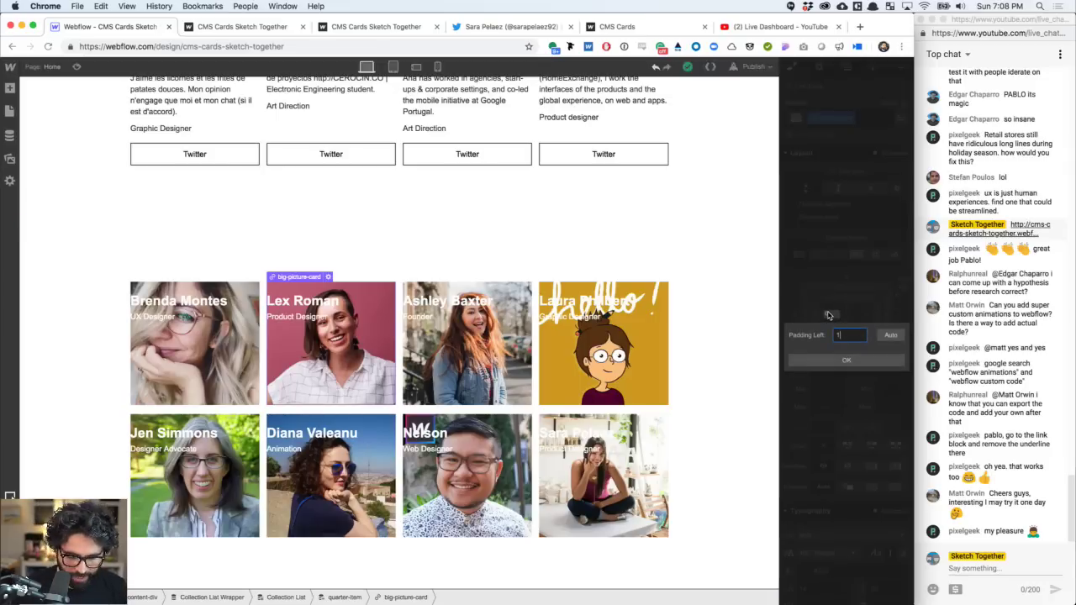
key("Return")
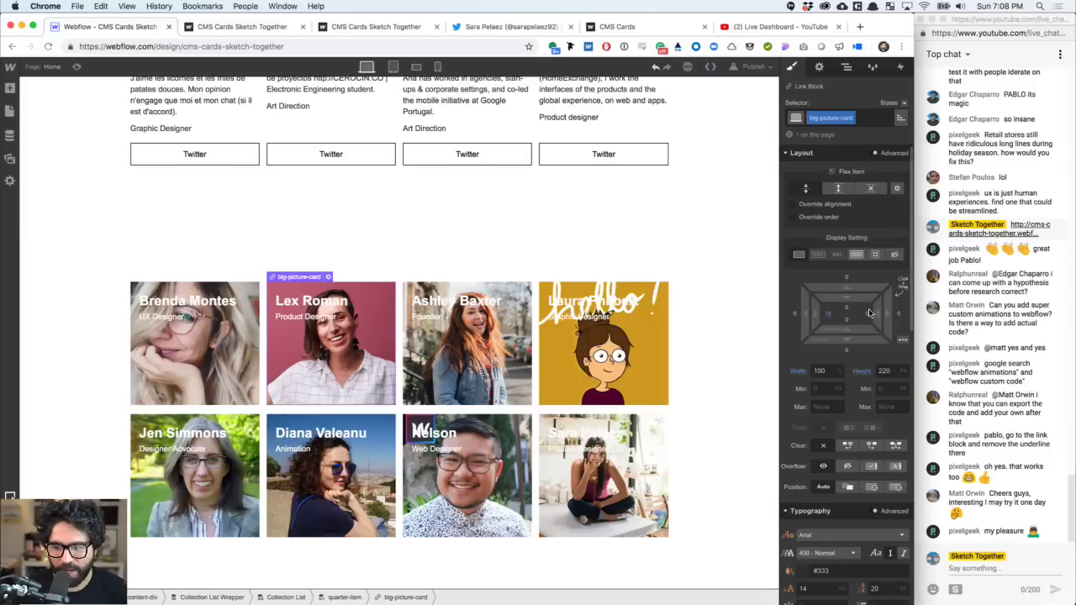
left_click(870, 316)
key("Return")
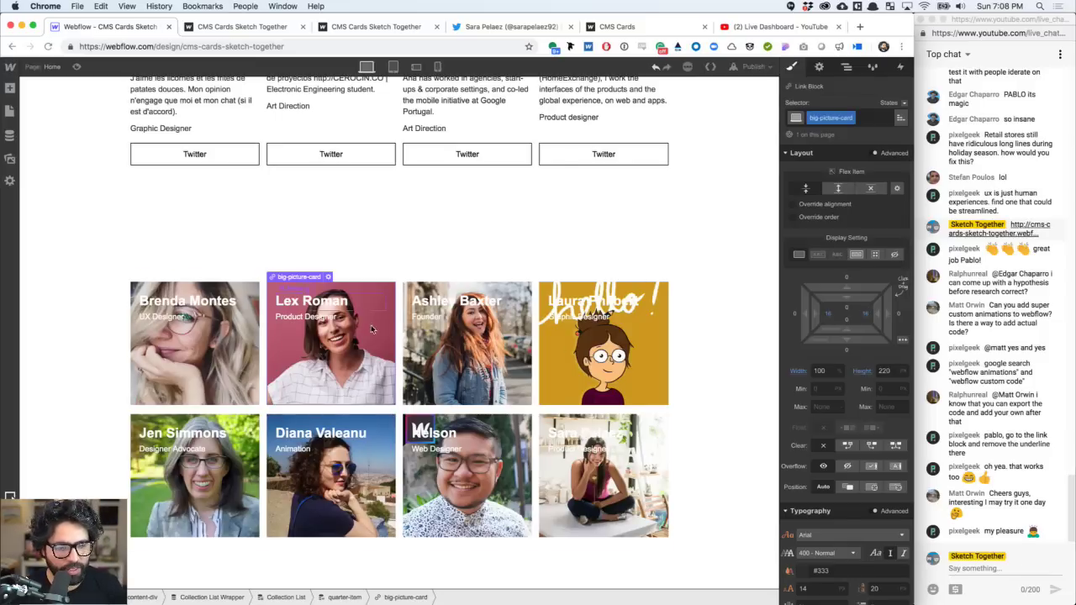
left_click(846, 68)
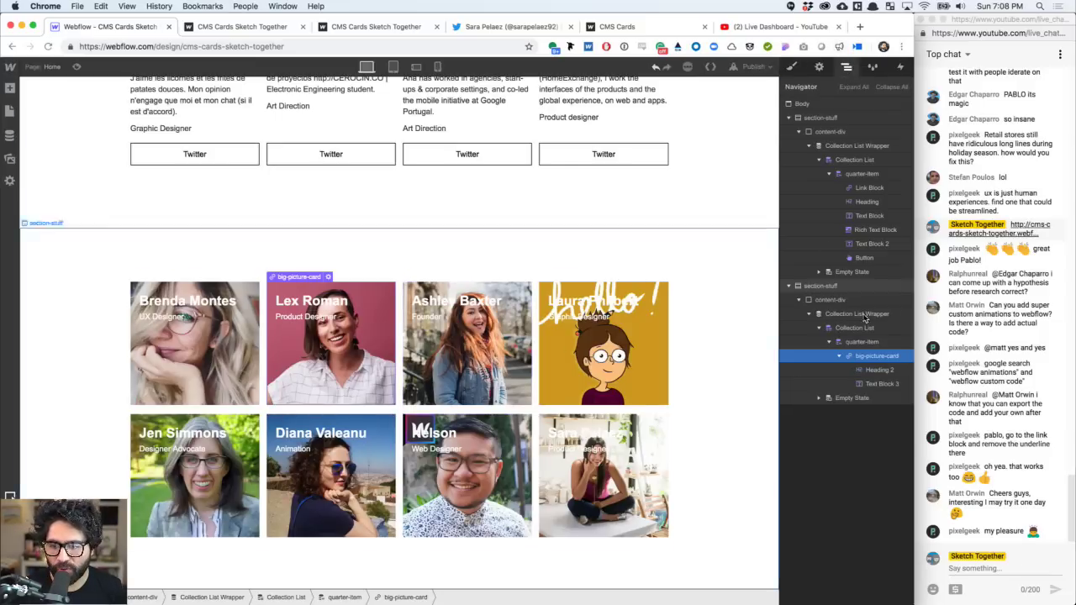
left_click(791, 67)
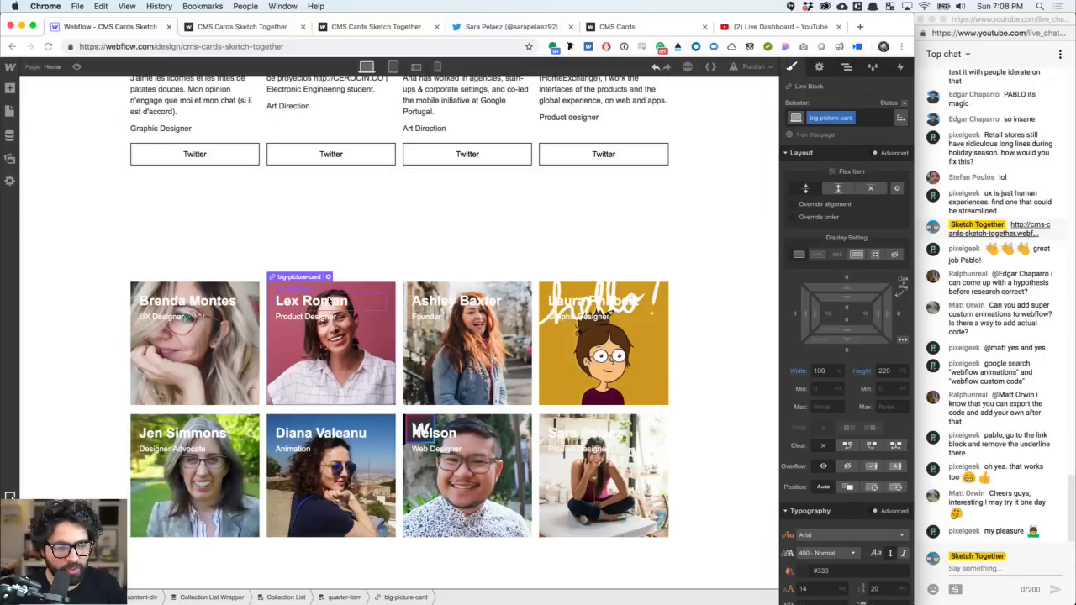
left_click(310, 308)
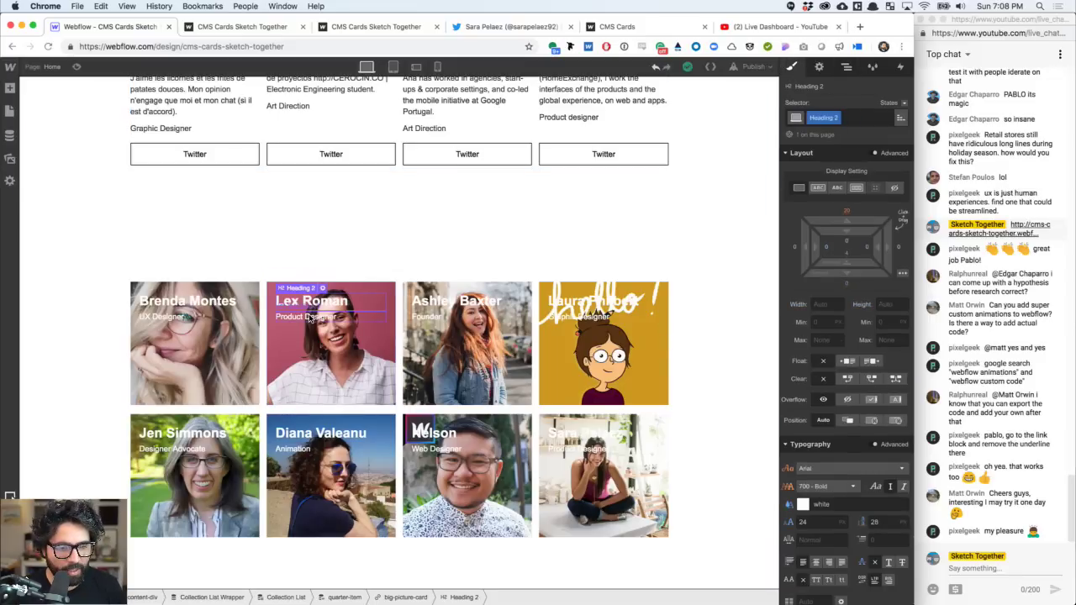
- Make the picture card a vertical flex box aligned to the end, with 16 px bottom padding
left_click(309, 318)
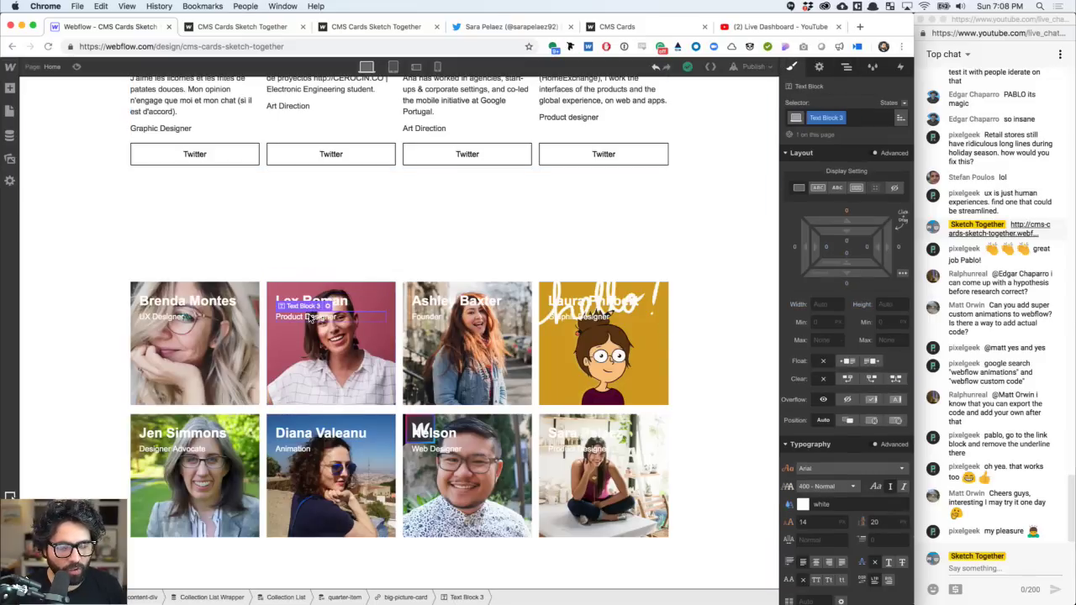
left_click(352, 284)
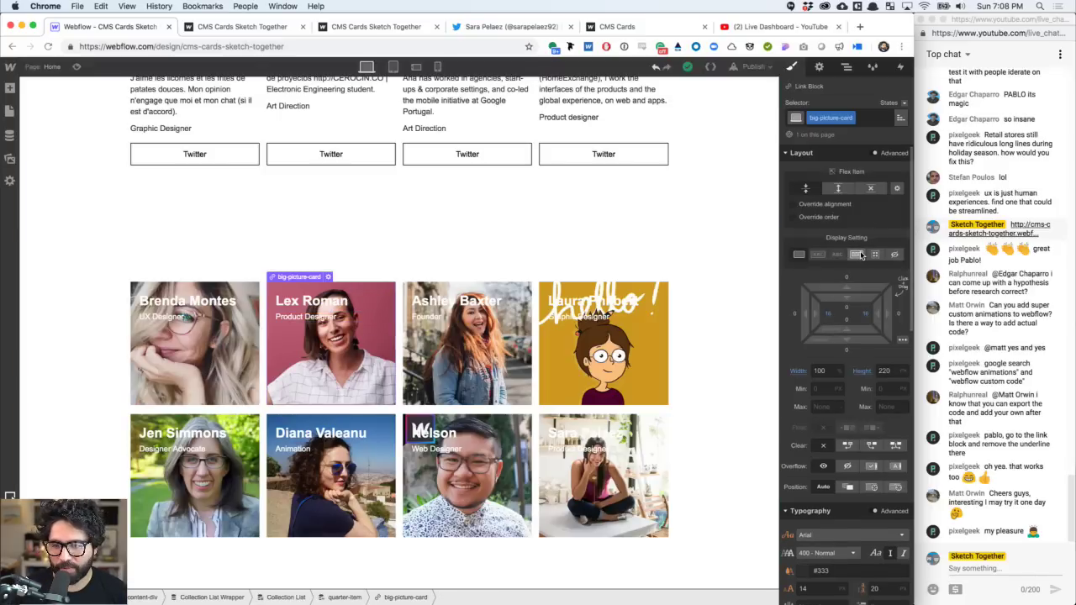
left_click(857, 255)
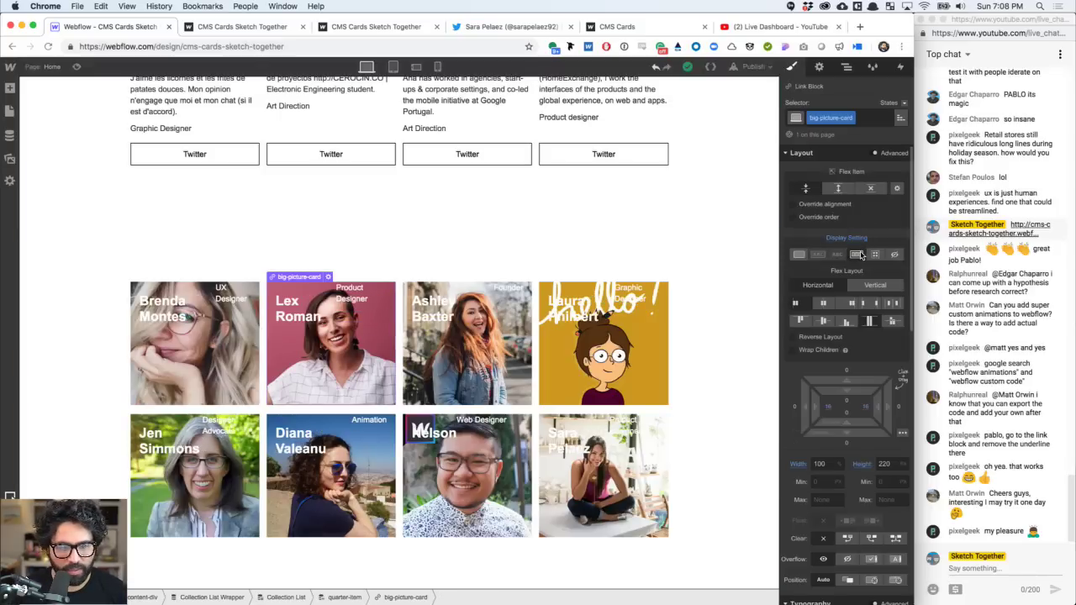
left_click(872, 284)
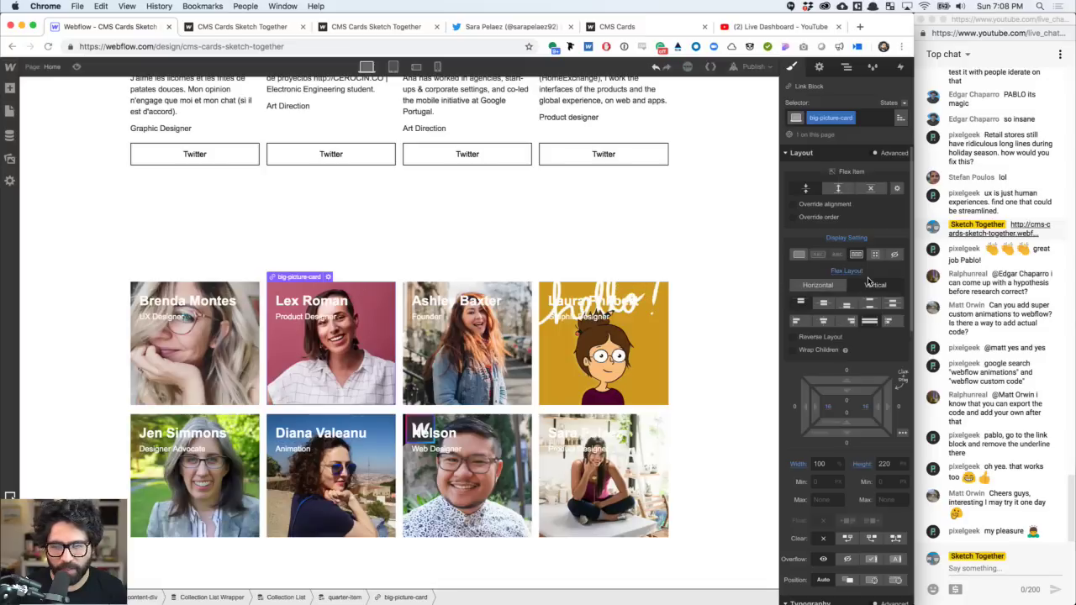
left_click(846, 306)
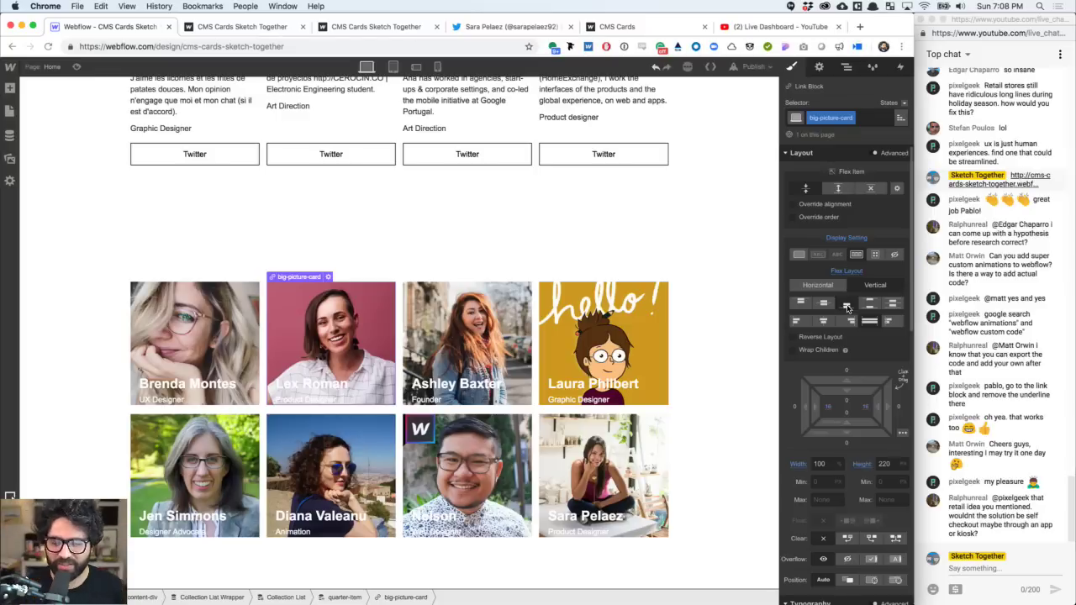
left_click(847, 417)
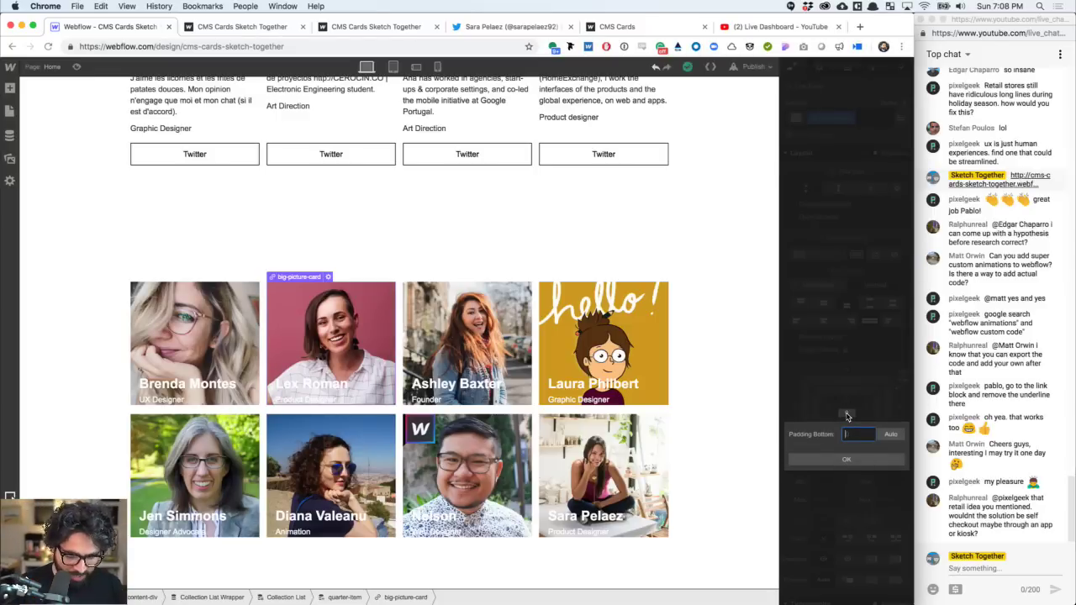
type("16")
key("Return")
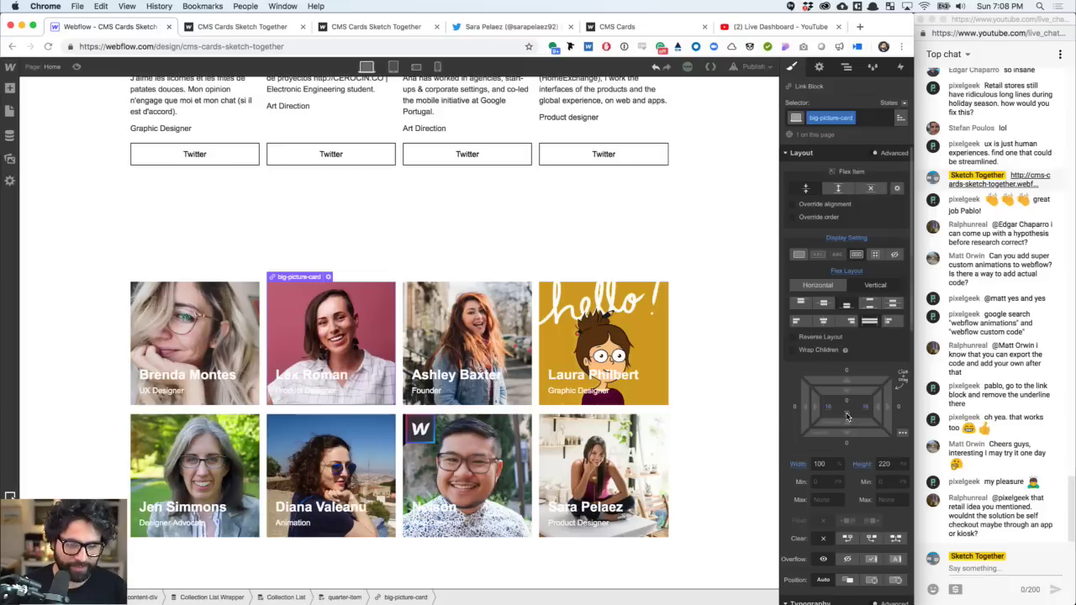
left_click(586, 392)
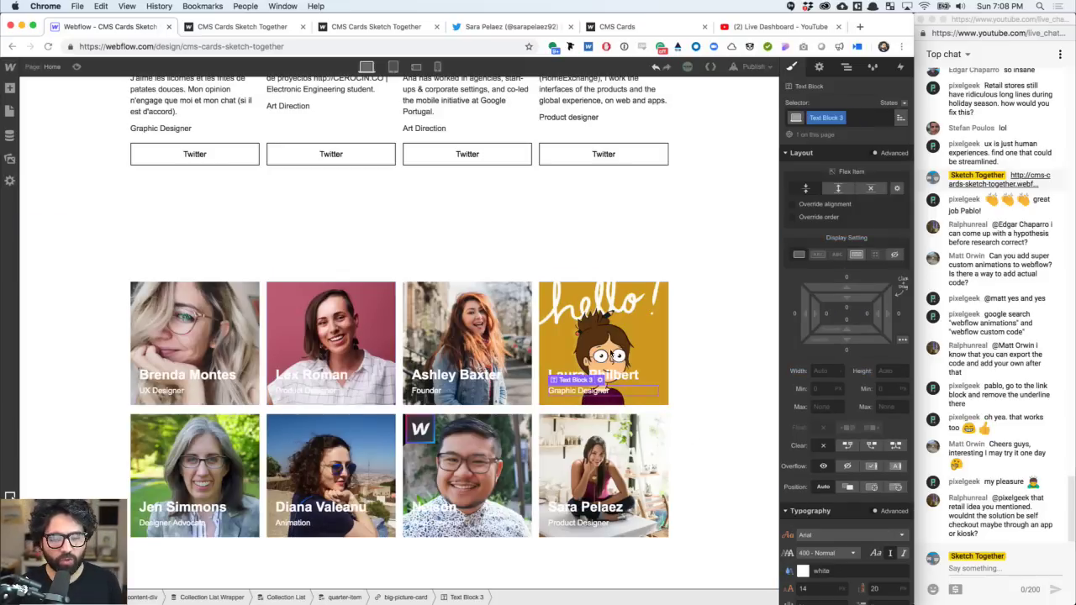
- Set the name headings to 22 px font size with 24 px line height
left_click(598, 377)
scroll(848, 434, "down", 3)
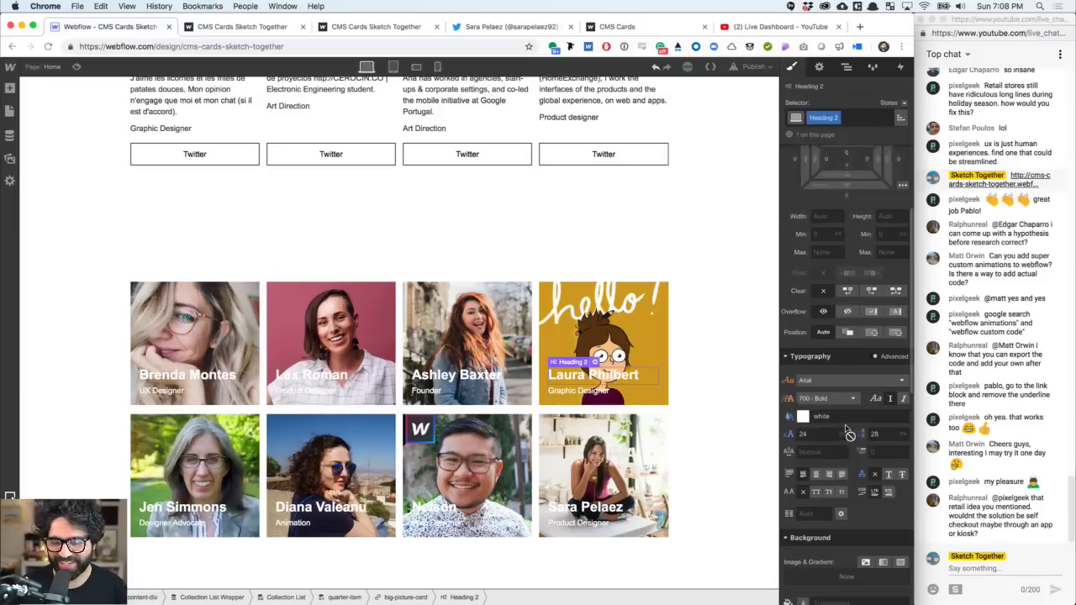
left_click(816, 411)
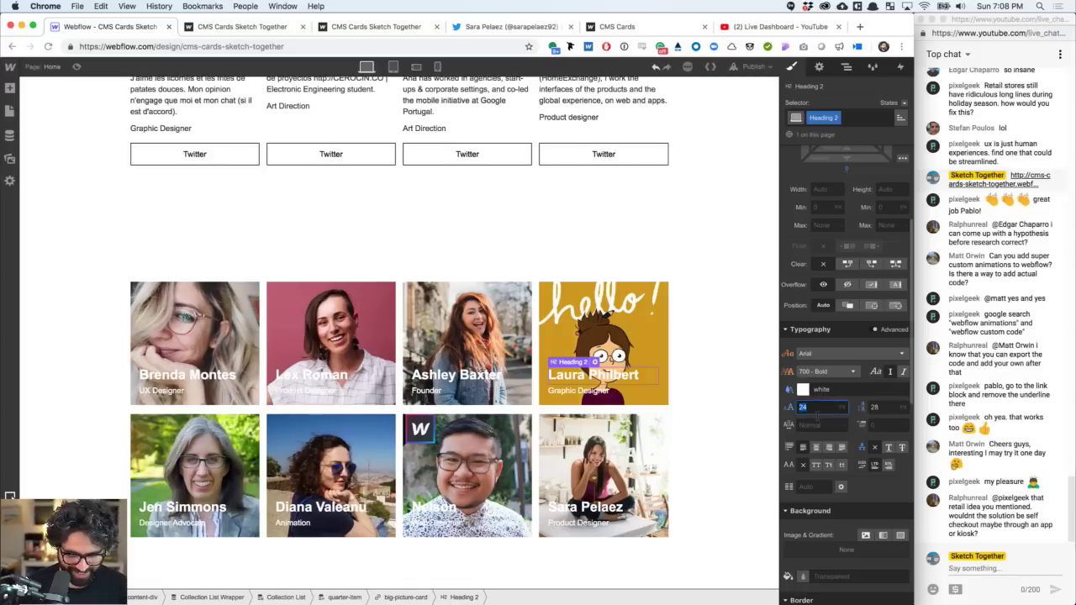
type("22")
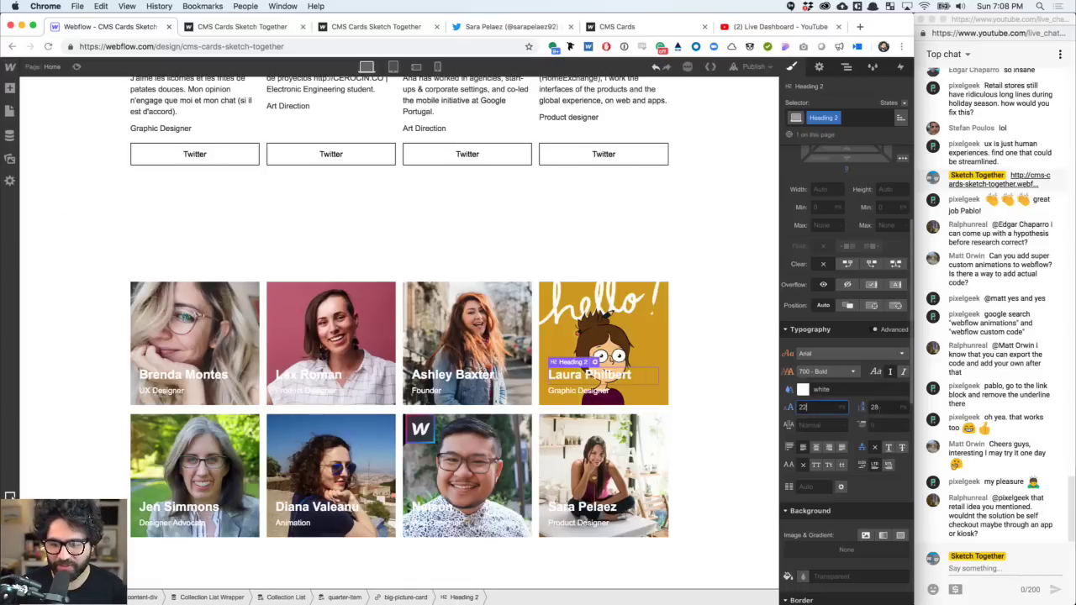
left_click(874, 408)
type("24")
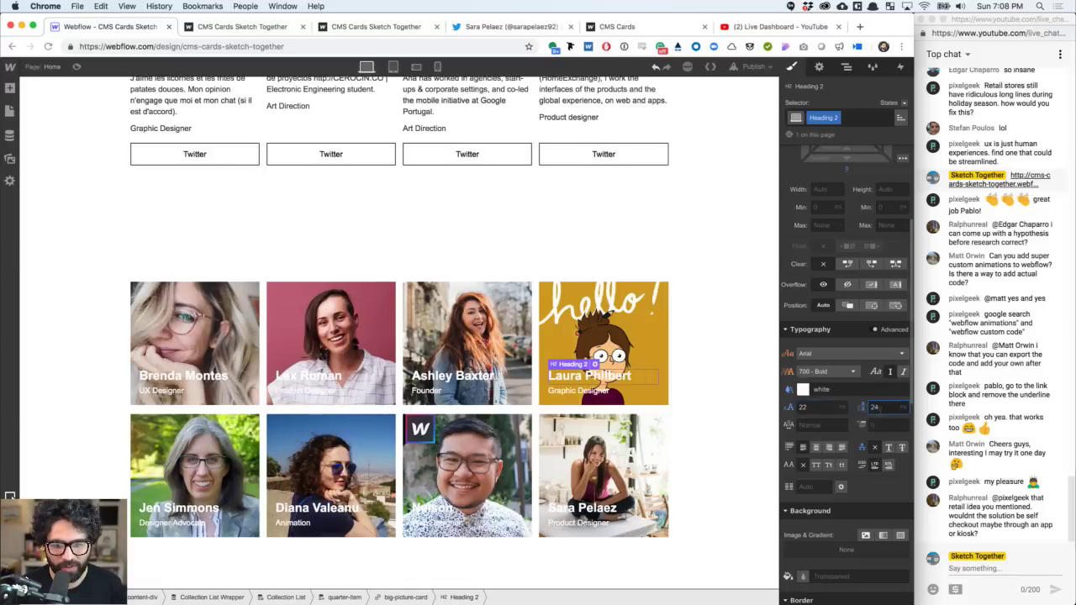
left_click(591, 392)
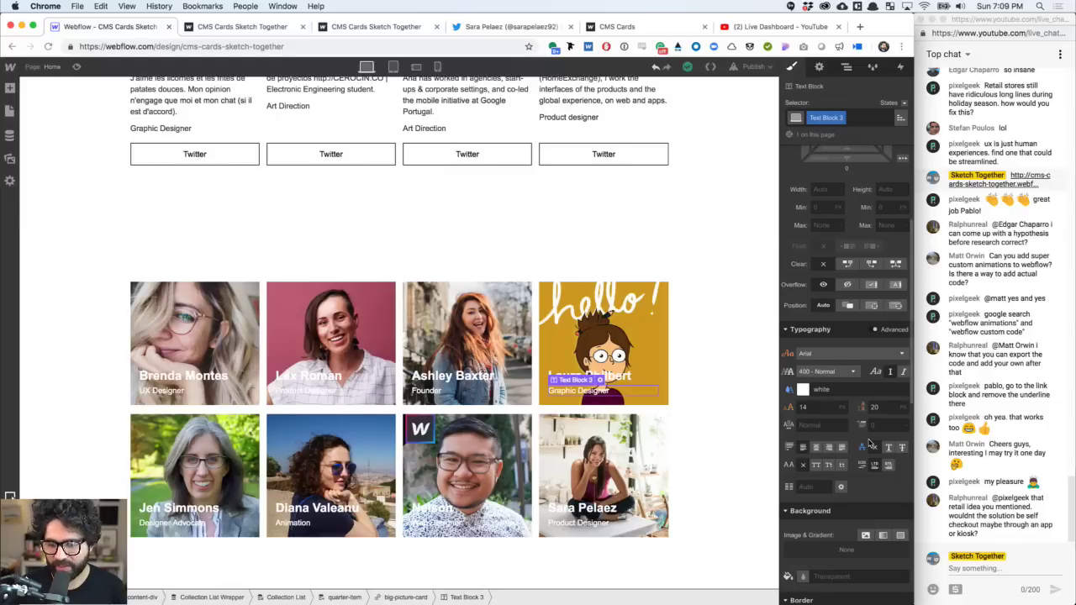
- Raise the big-picture-card height from 220 to 280 px, after trying 320
left_click(361, 305)
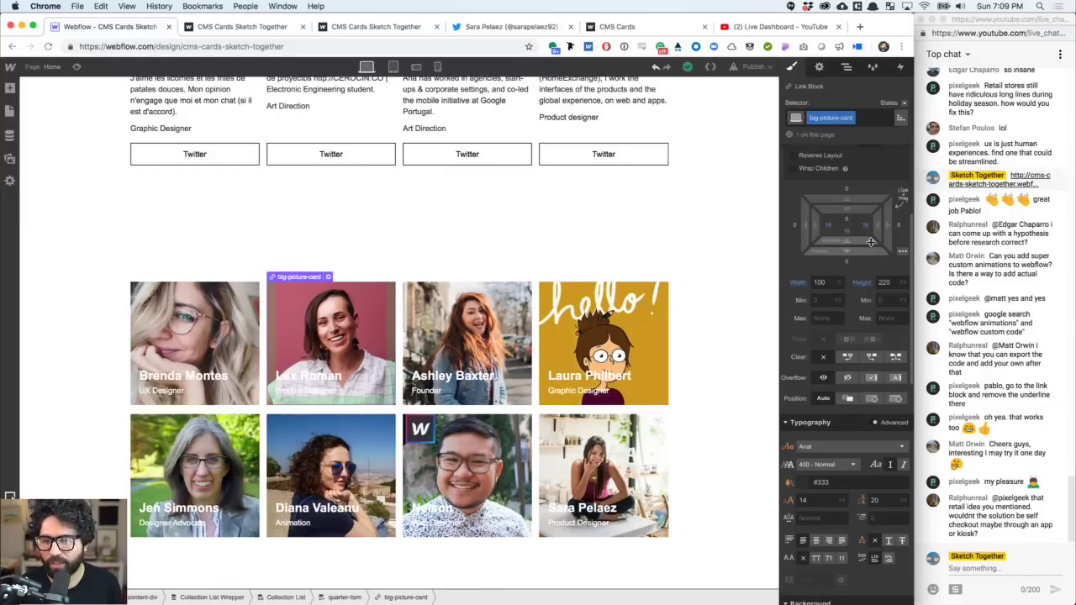
left_click(892, 285)
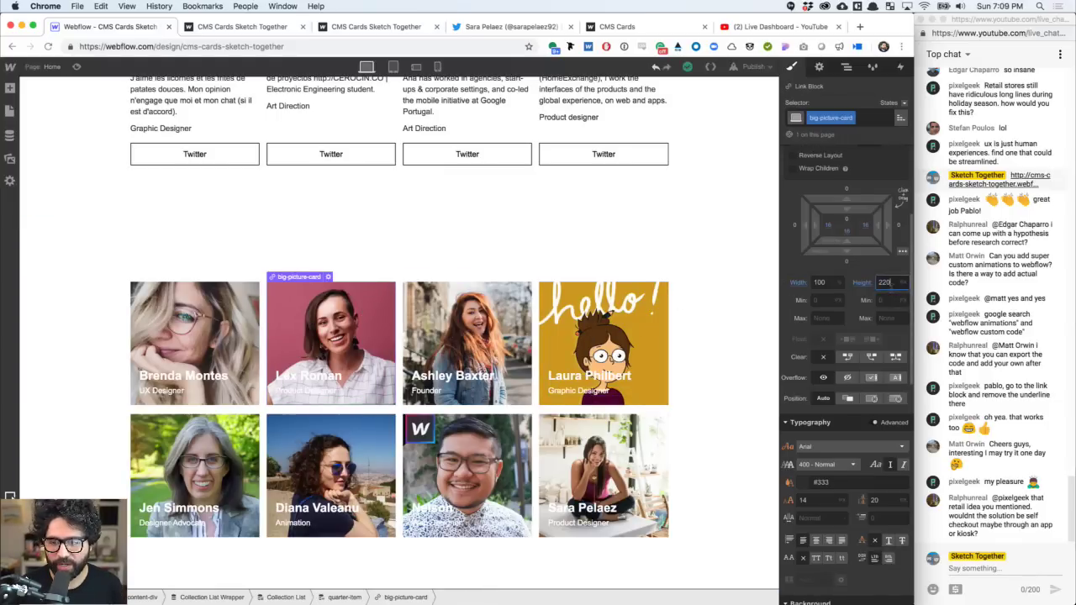
key("shift+Up")
key("shift+Up")
key("shift+Up")
key("shift+Up")
key("shift+Up")
key("shift+Up")
key("shift+Up")
key("shift+Up")
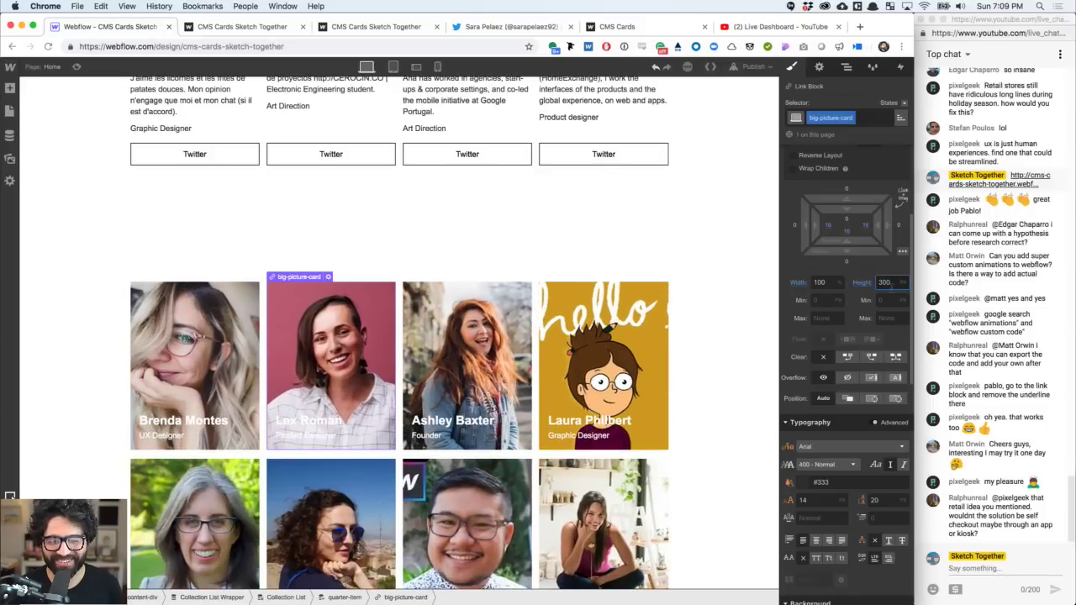
key("shift+Up")
key("shift+Up")
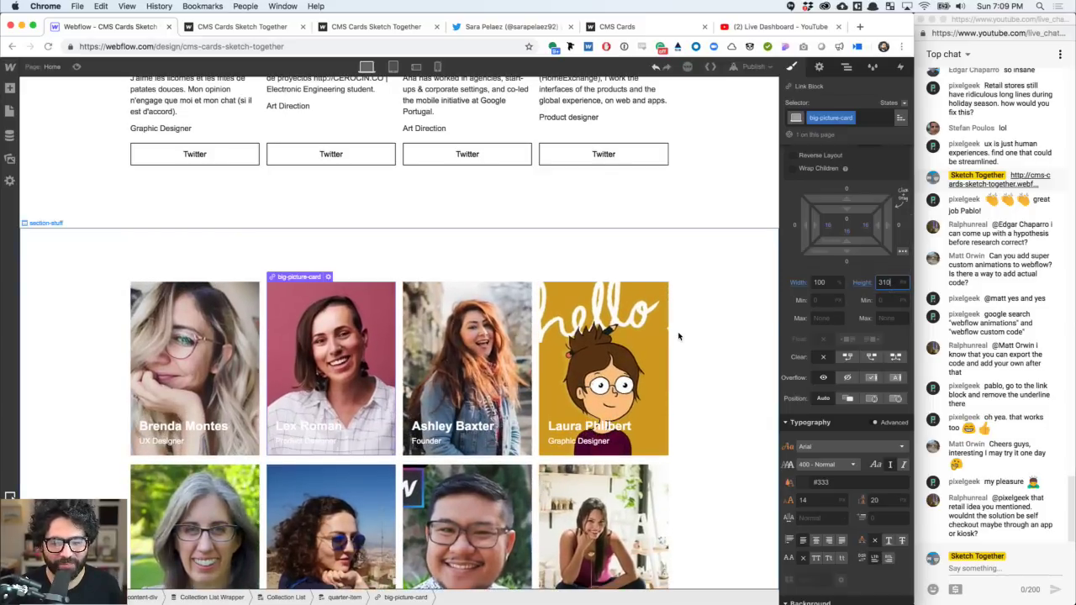
key("shift+Down")
key("shift+Down")
key("shift+Down")
key("shift+Down")
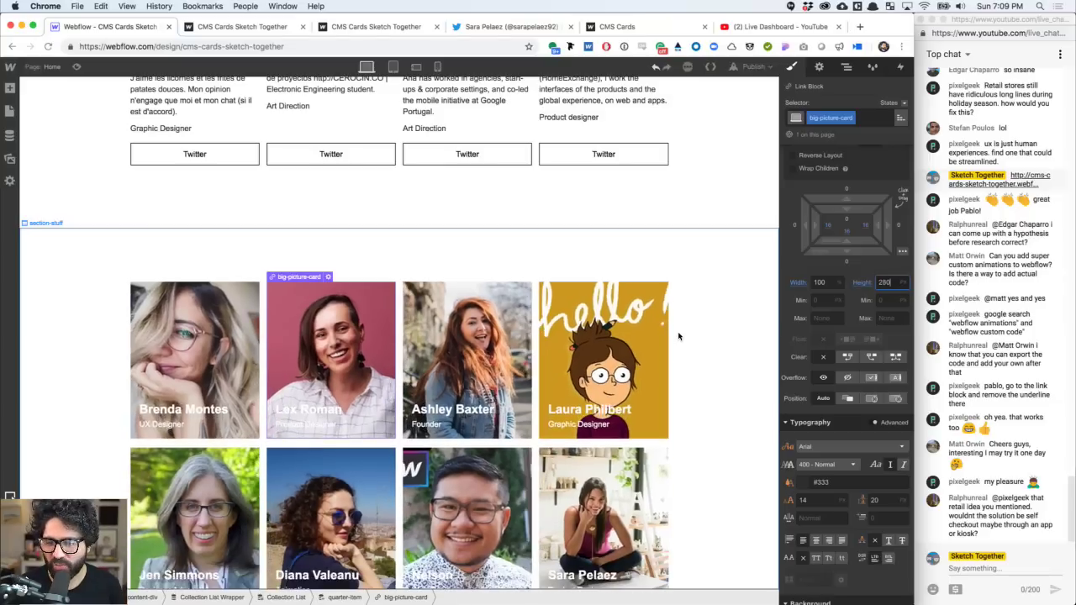
scroll(522, 376, "down", 3)
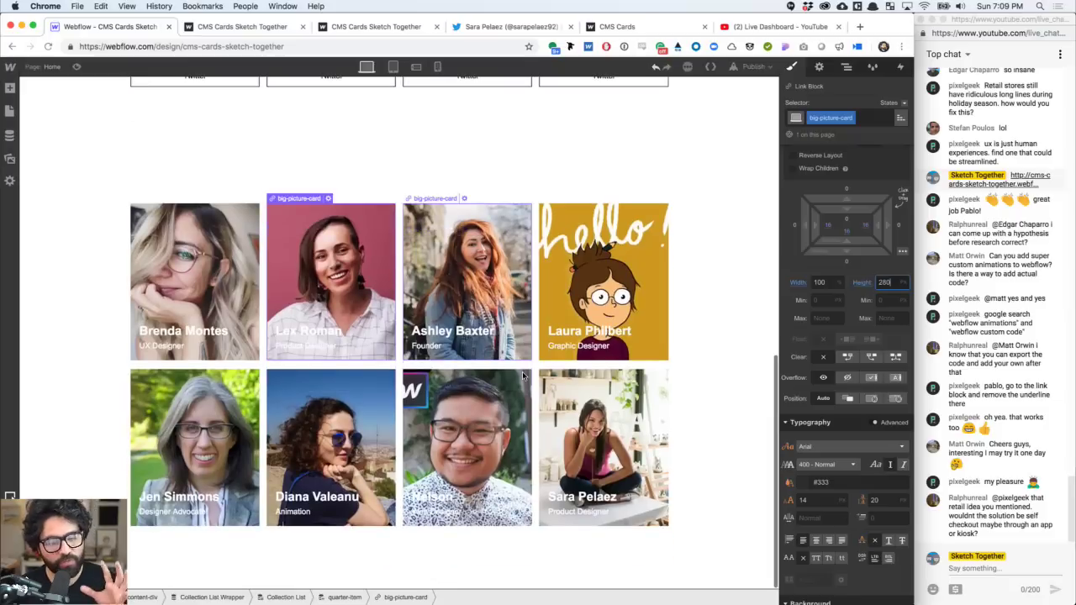
left_click(346, 275)
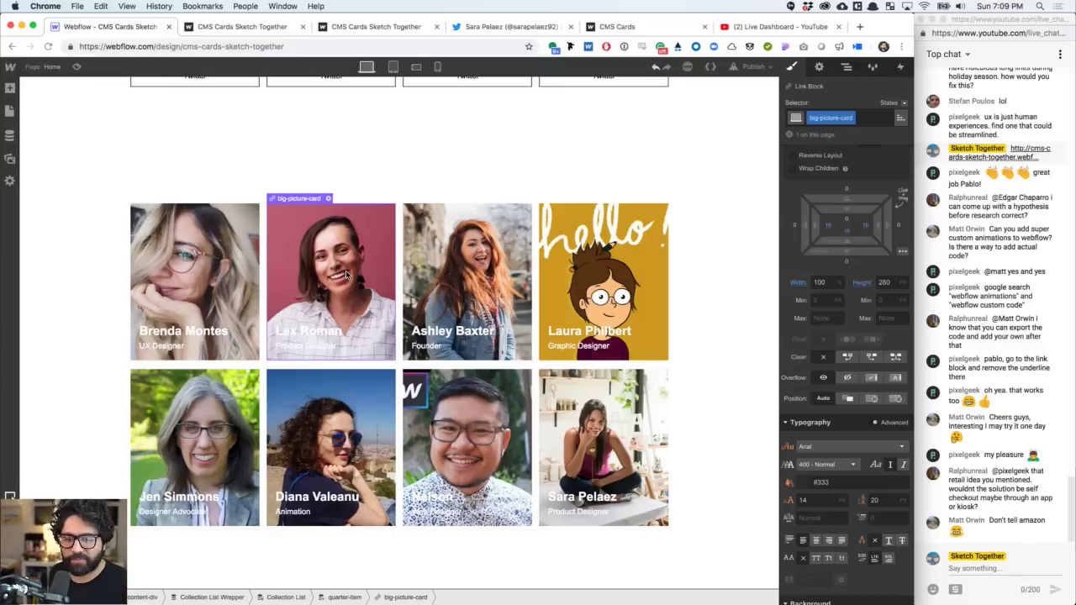
scroll(818, 357, "down", 10)
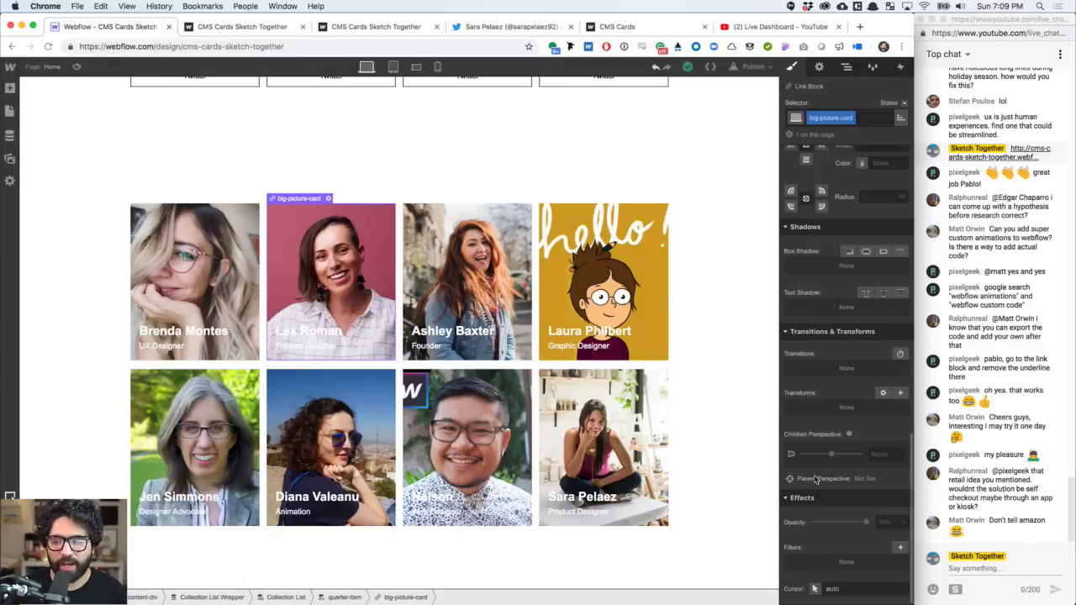
scroll(815, 480, "up", 3)
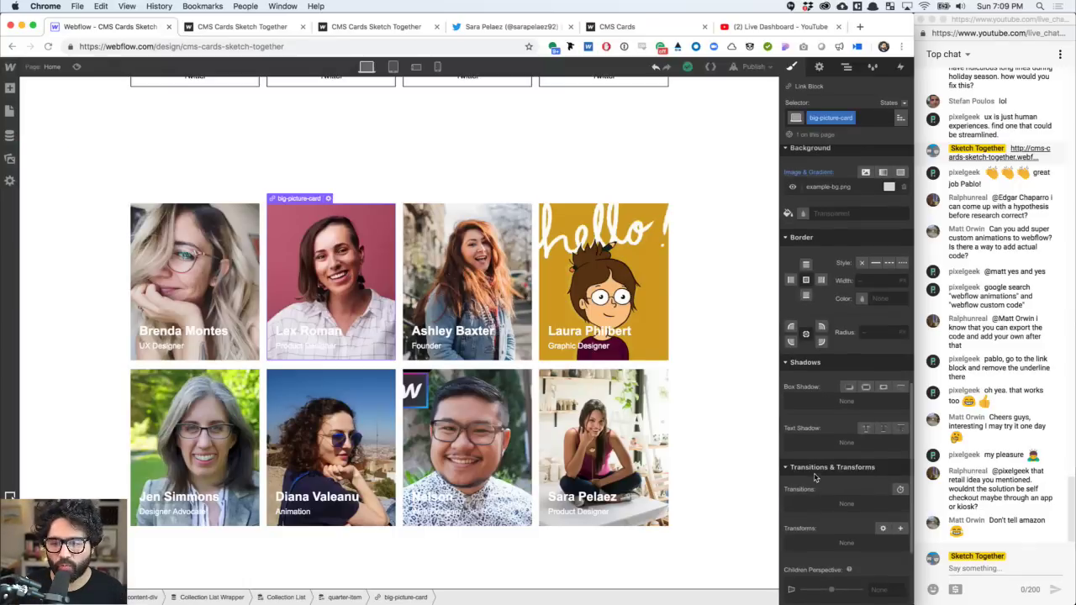
left_click(873, 337)
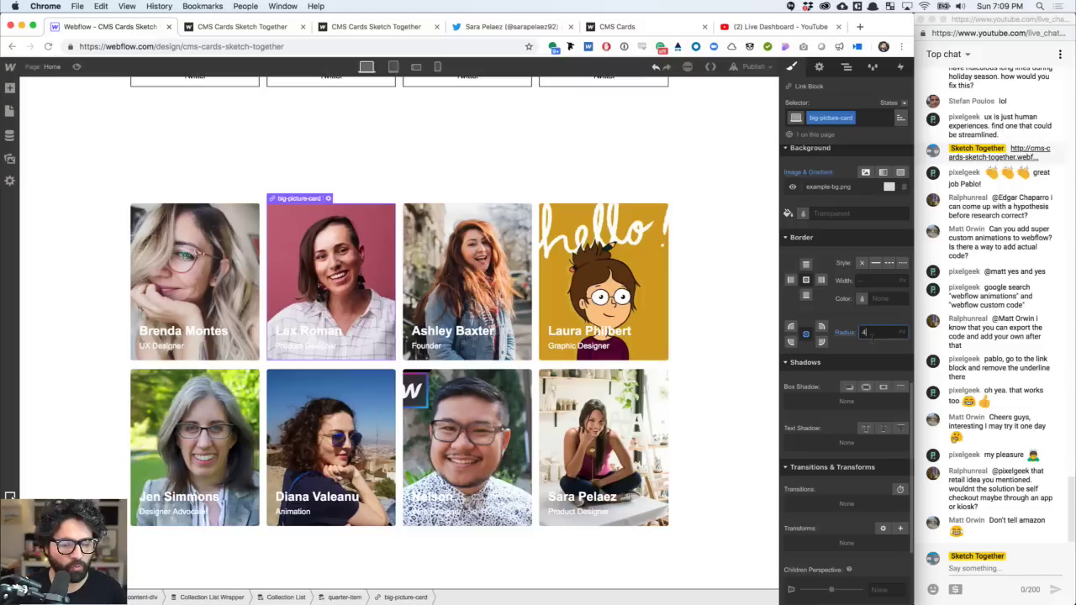
left_click(190, 334)
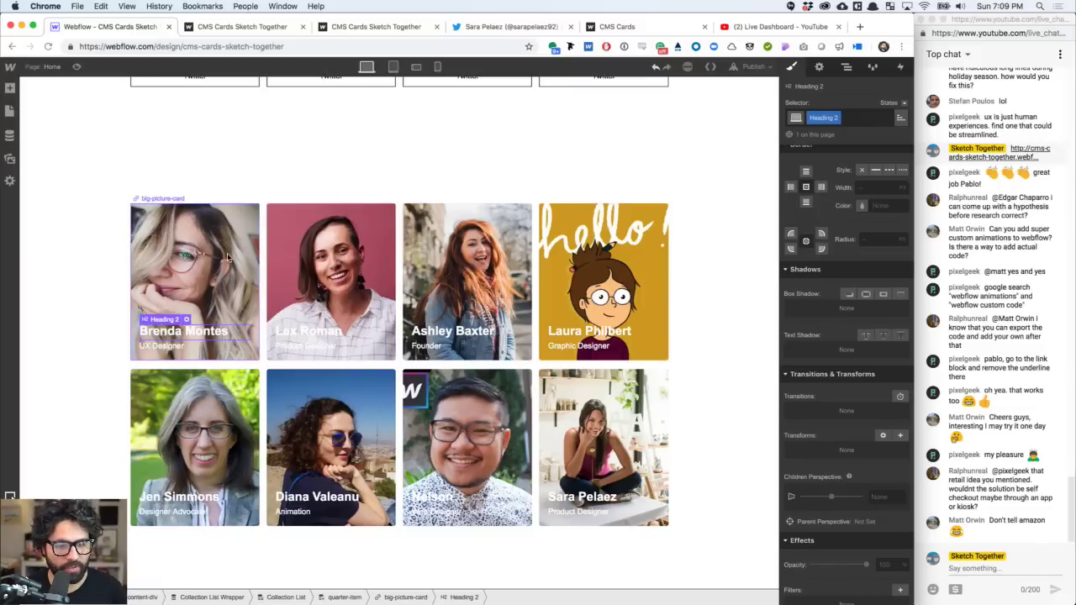
scroll(544, 230, "up", 2)
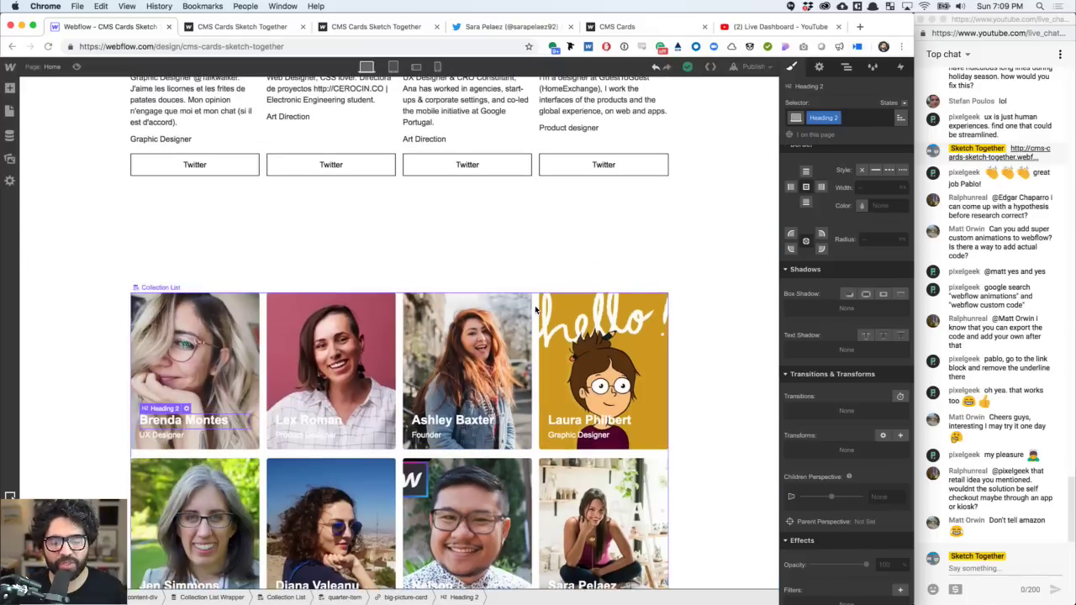
scroll(535, 310, "down", 1)
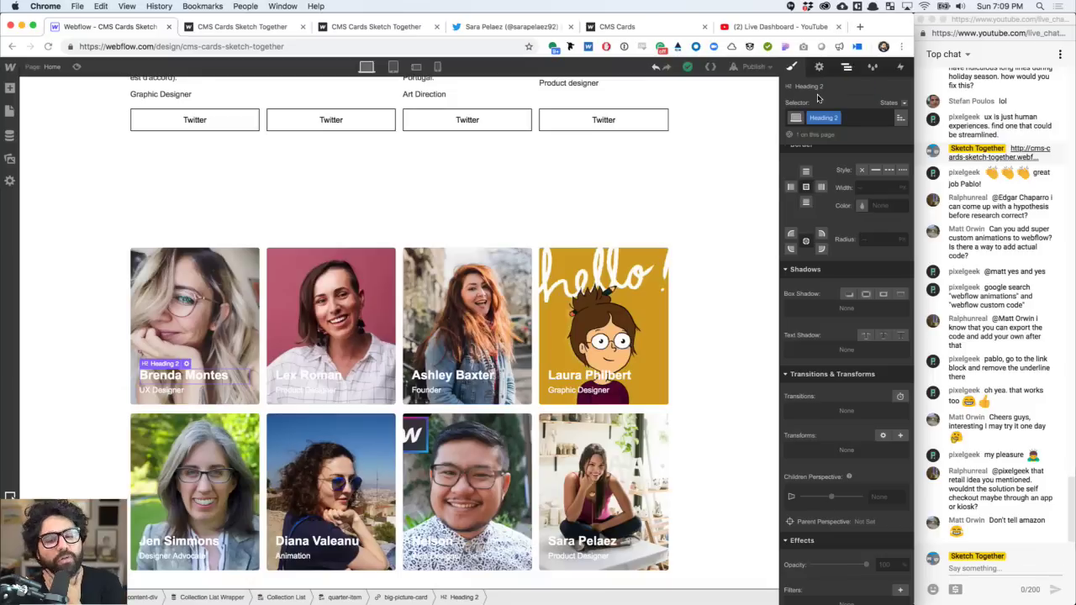
left_click(626, 296)
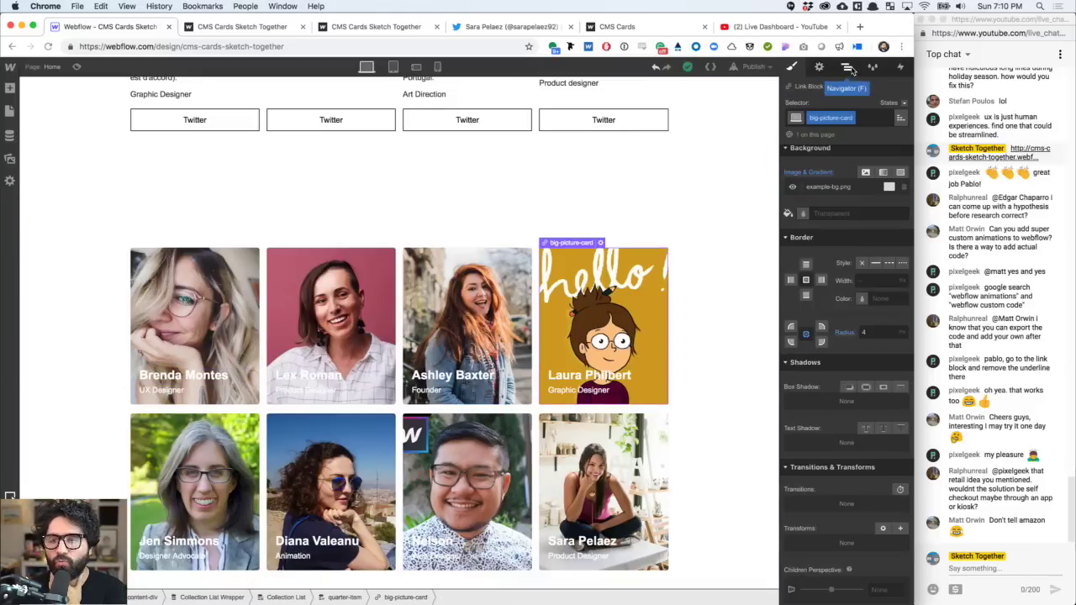
- Use the Navigator to expand the picture card and select big-picture-card
left_click(847, 67)
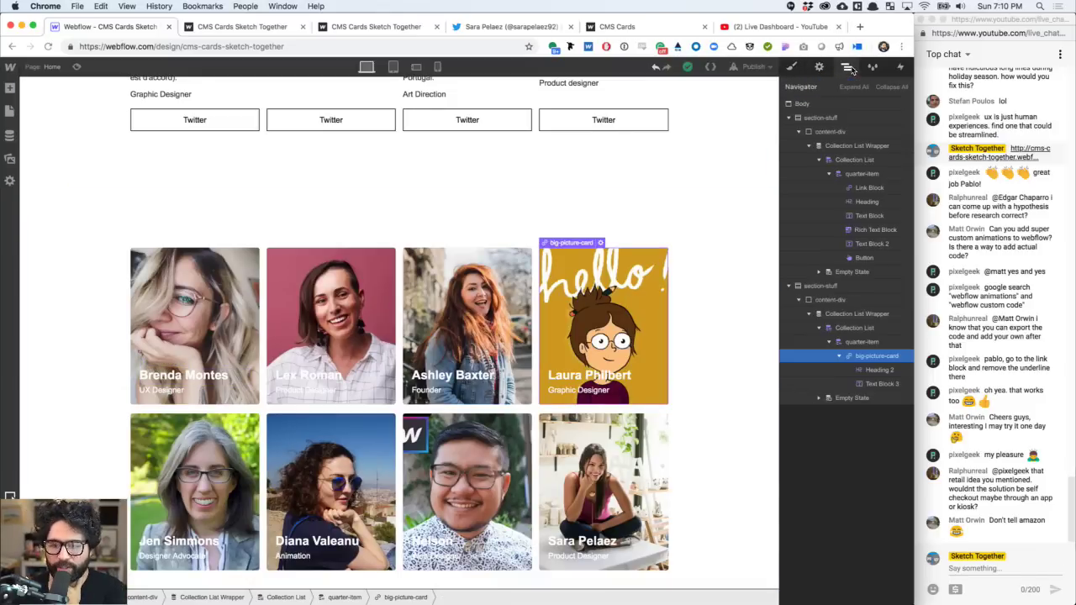
left_click(838, 357)
left_click(838, 356)
left_click(876, 371)
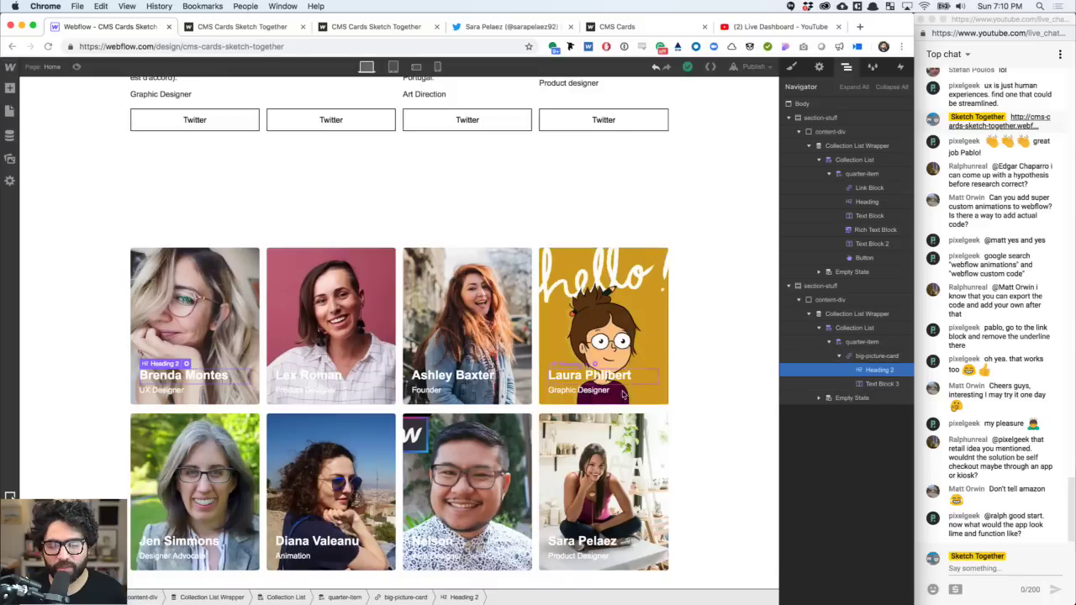
left_click(862, 359)
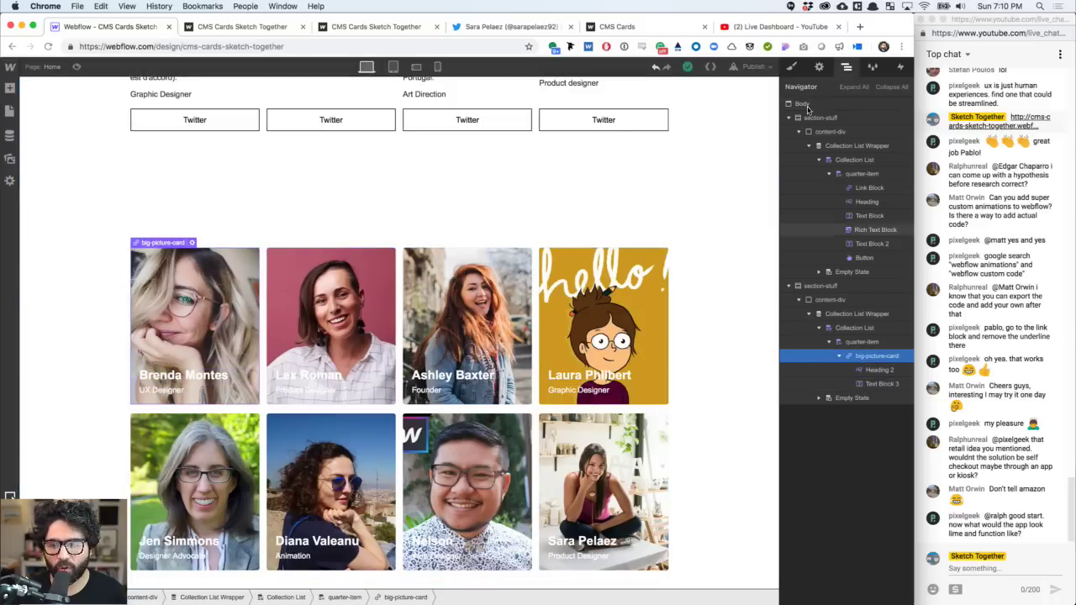
- Try a gradient on the card background, then undo it to leave the photos clear
left_click(791, 67)
scroll(857, 397, "down", 5)
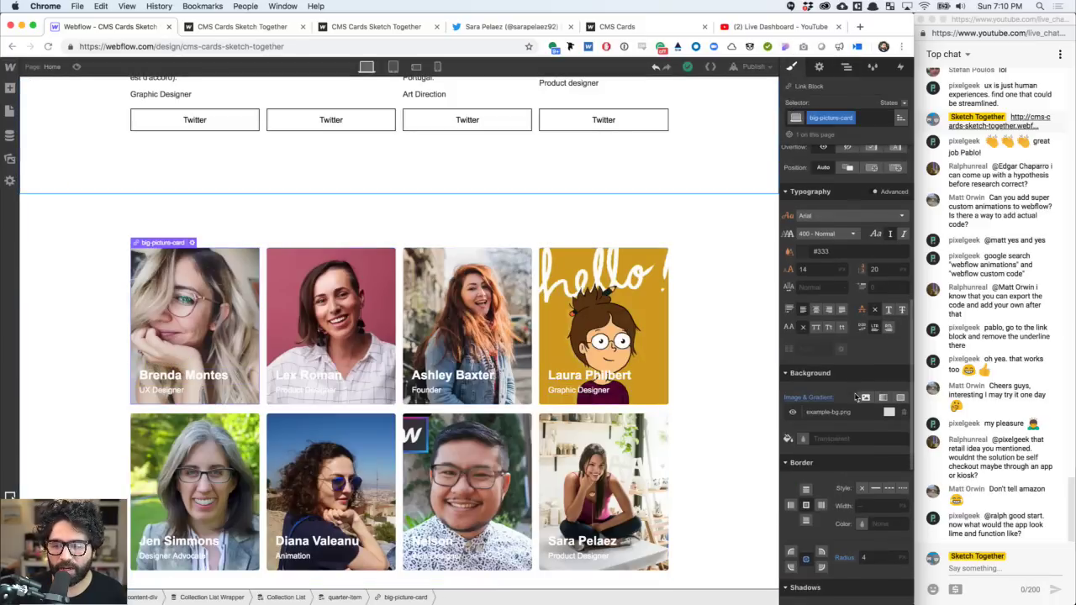
scroll(840, 374, "down", 3)
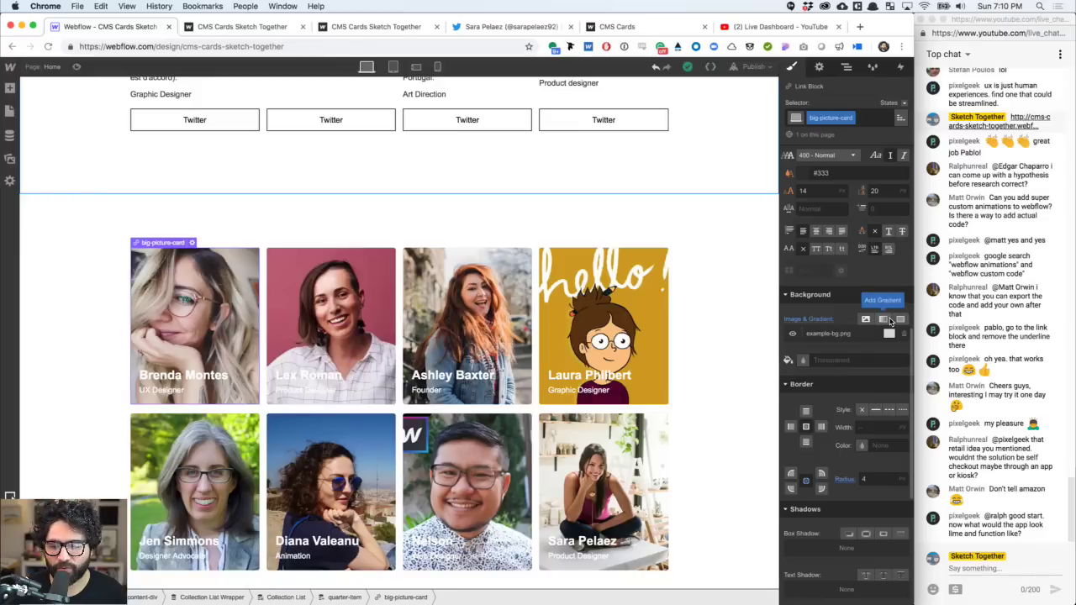
left_click(883, 319)
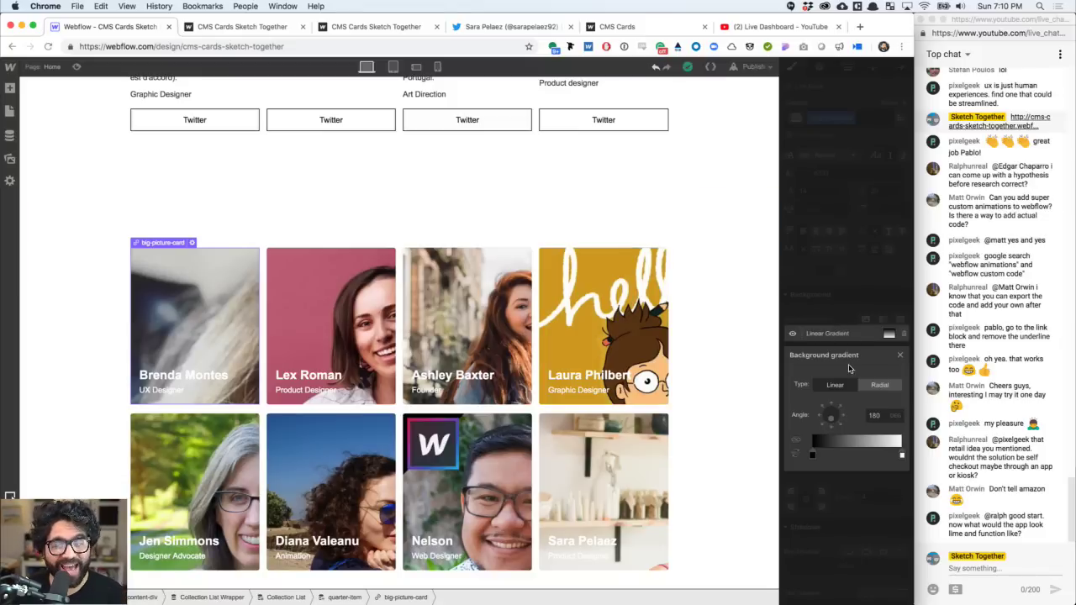
left_click(899, 353)
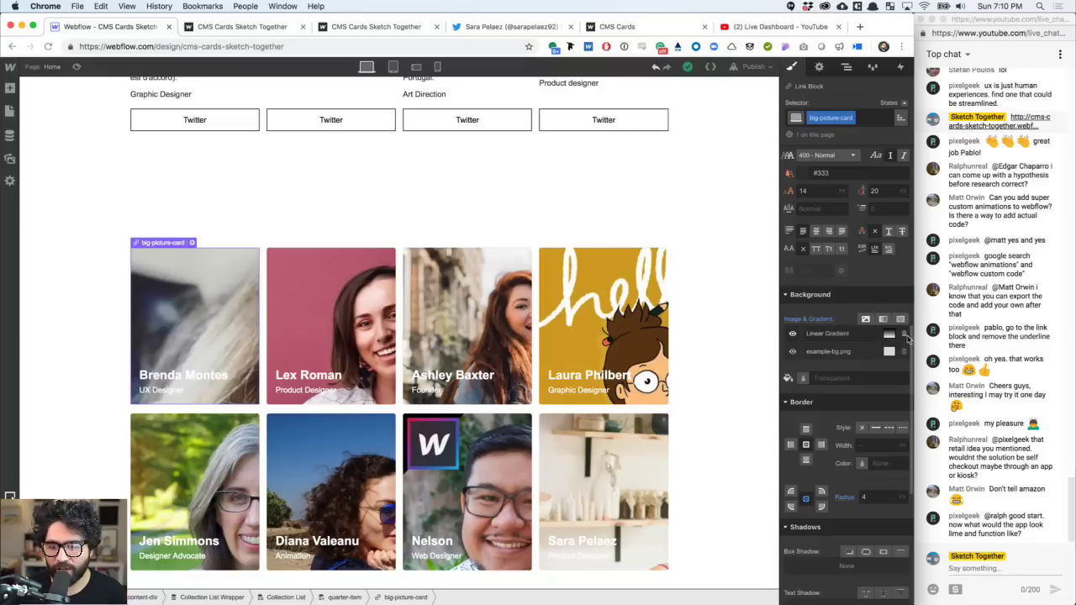
key("z")
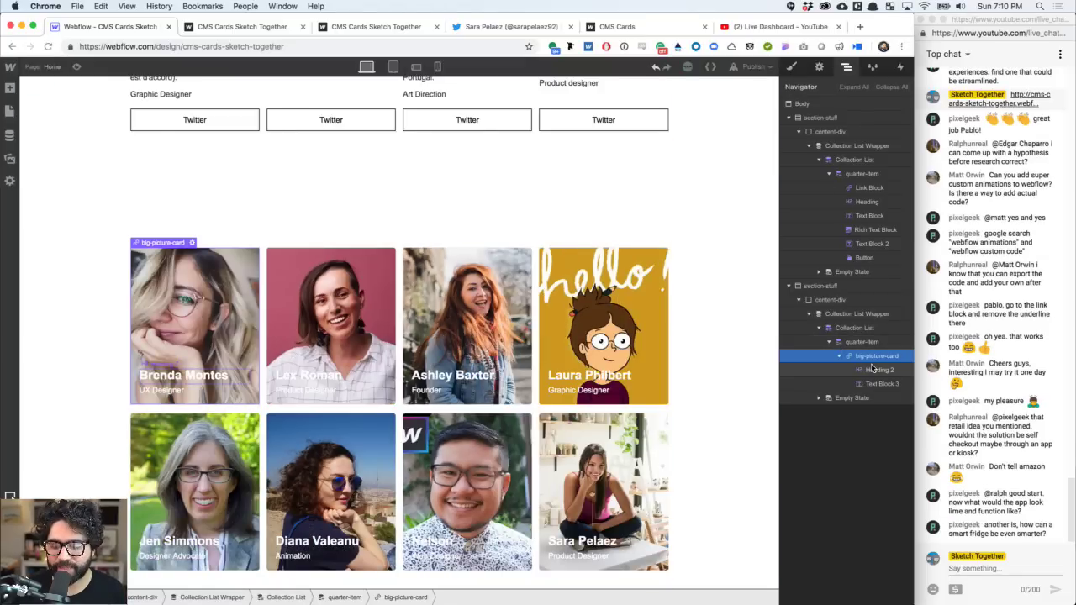
- Add a Div Block inside the picture card and nest the Heading 2 name and role text in it
left_click(839, 356)
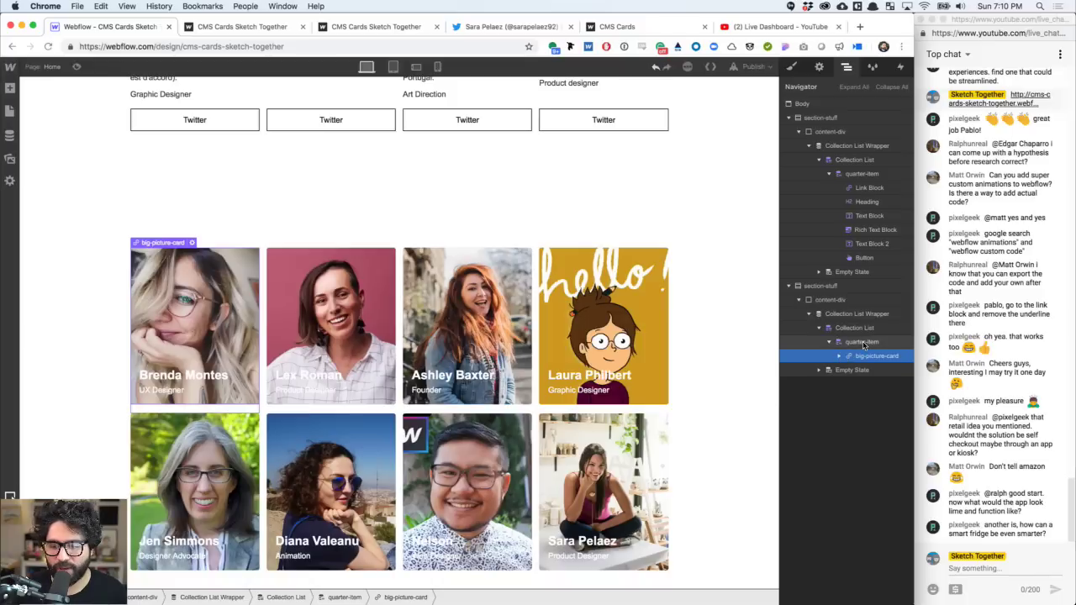
left_click(863, 345)
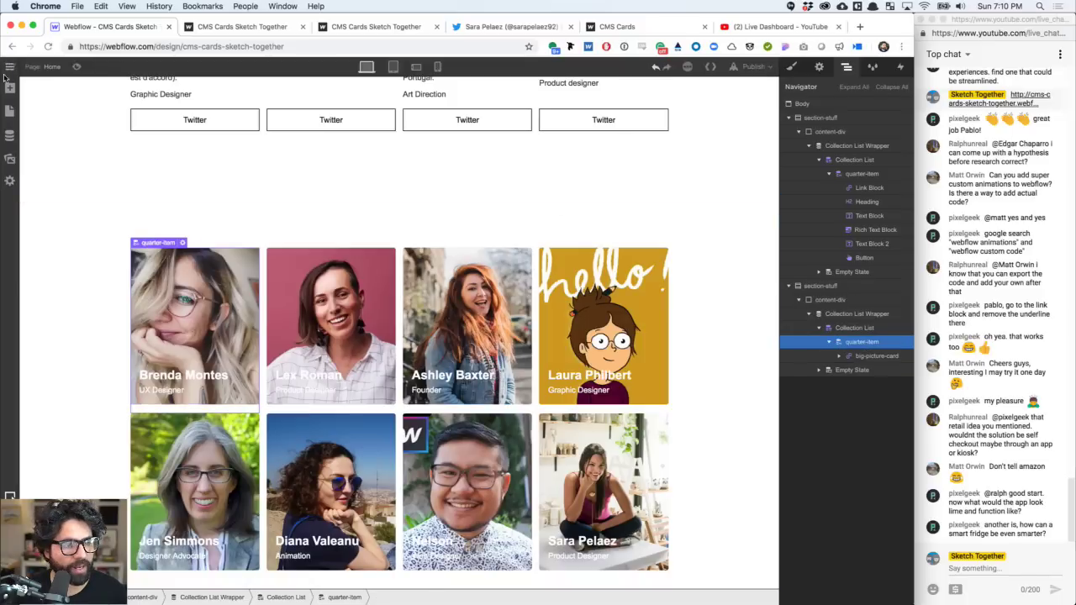
left_click(10, 87)
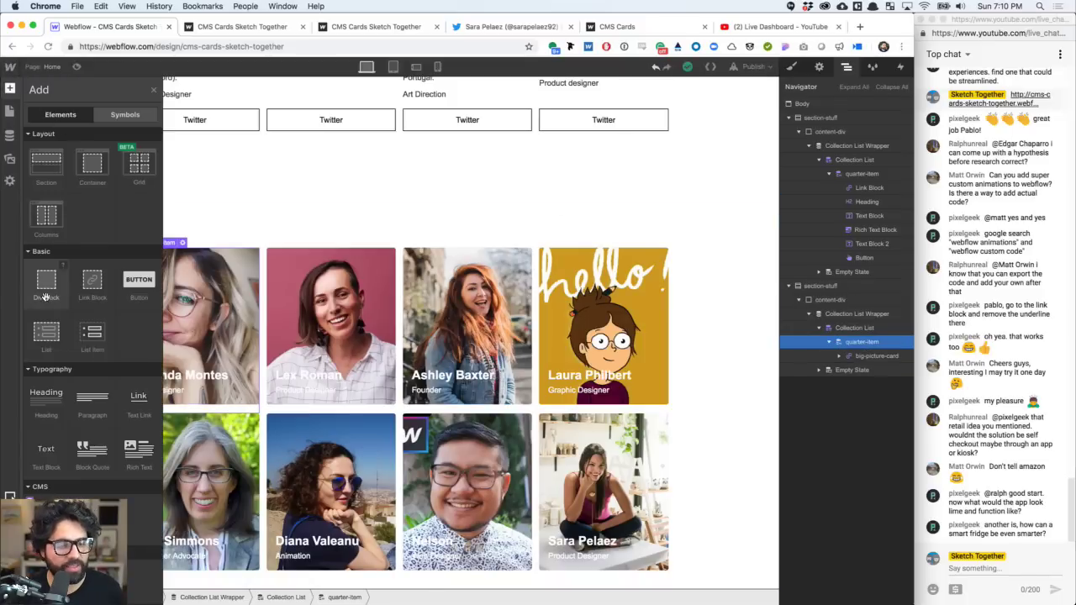
left_click_drag(45, 295, 634, 421)
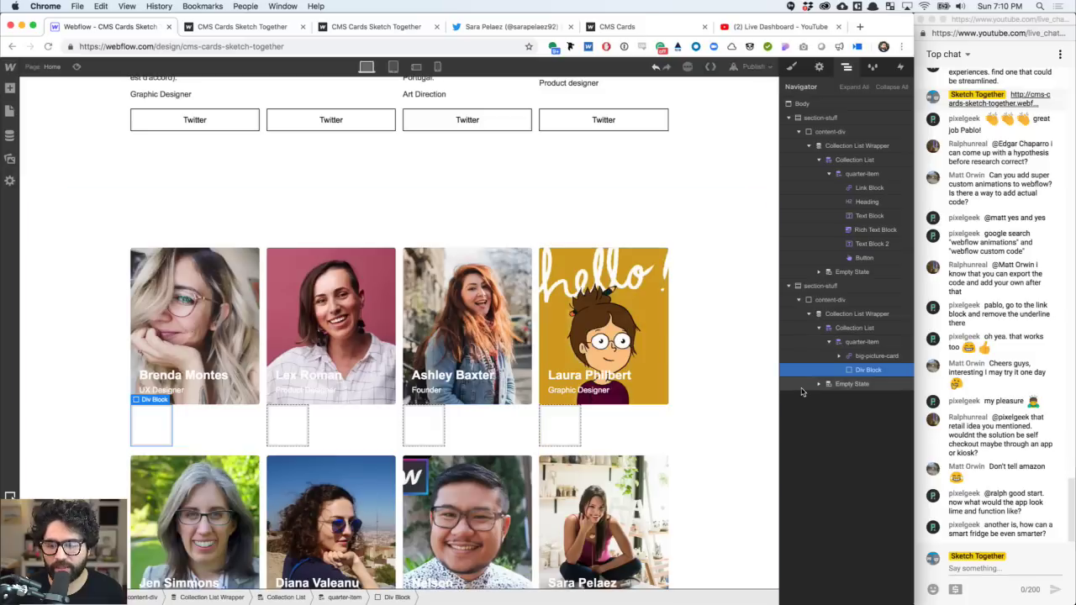
left_click_drag(868, 372, 869, 361)
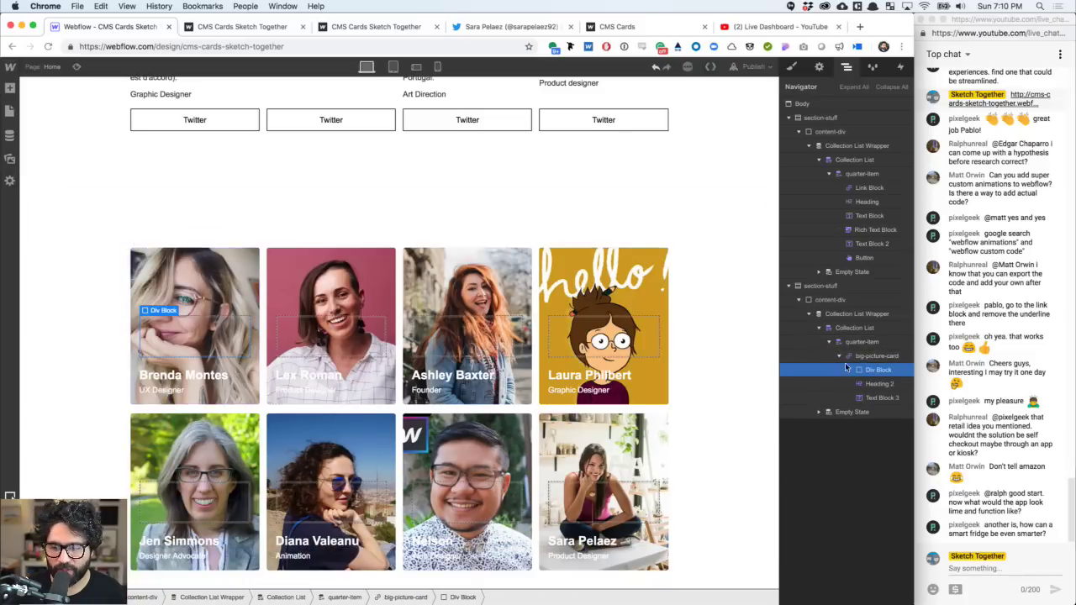
left_click(882, 397)
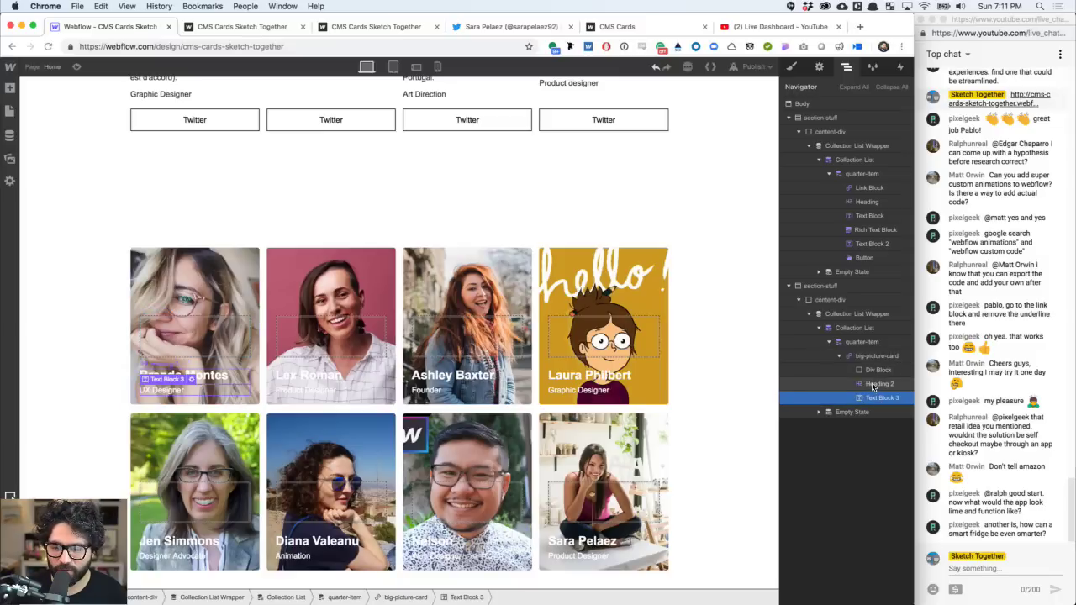
left_click(880, 383)
left_click_drag(880, 383, 876, 412)
left_click(878, 400)
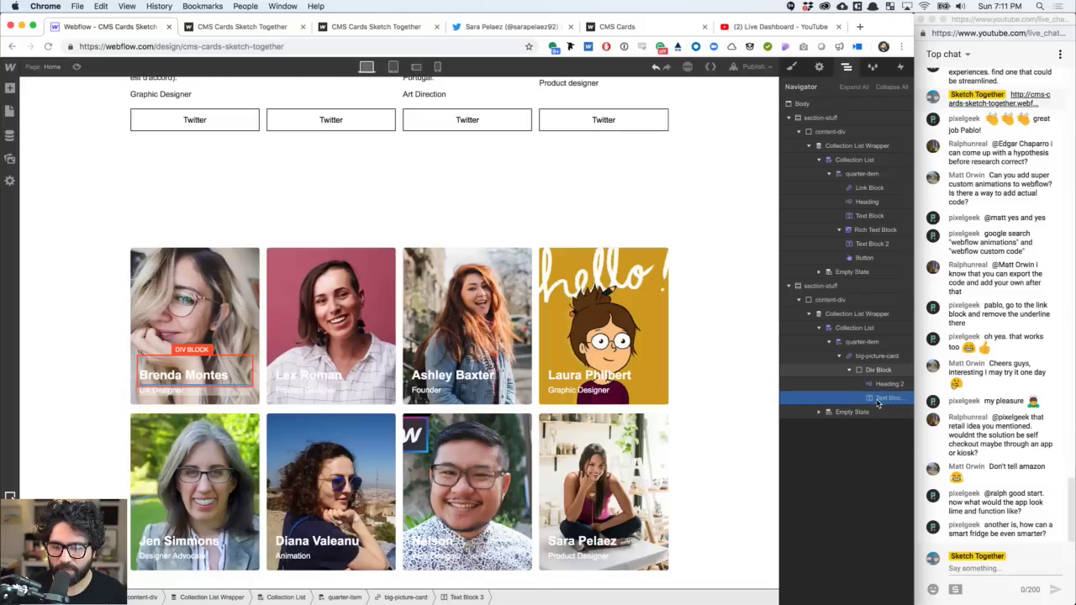
left_click(874, 369)
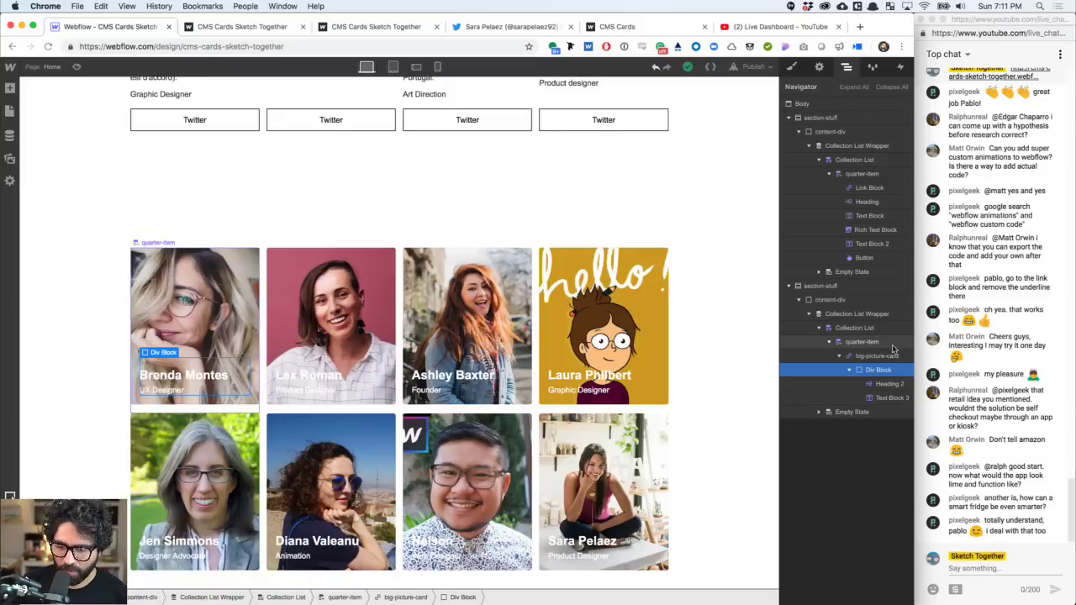
- Reset big-picture-card's left, right and bottom padding to 0
left_click(791, 67)
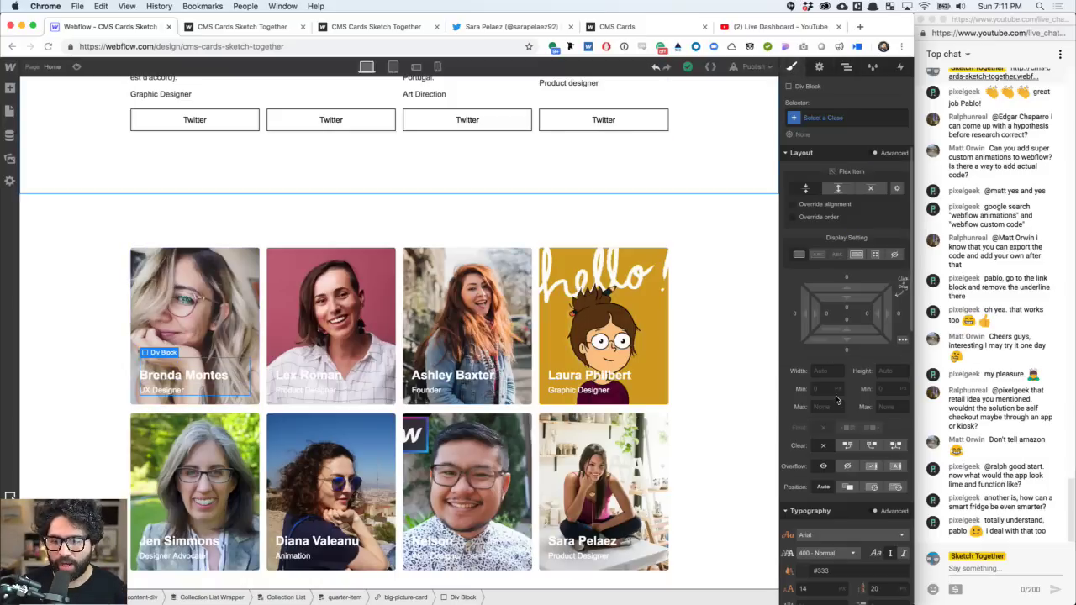
left_click(847, 68)
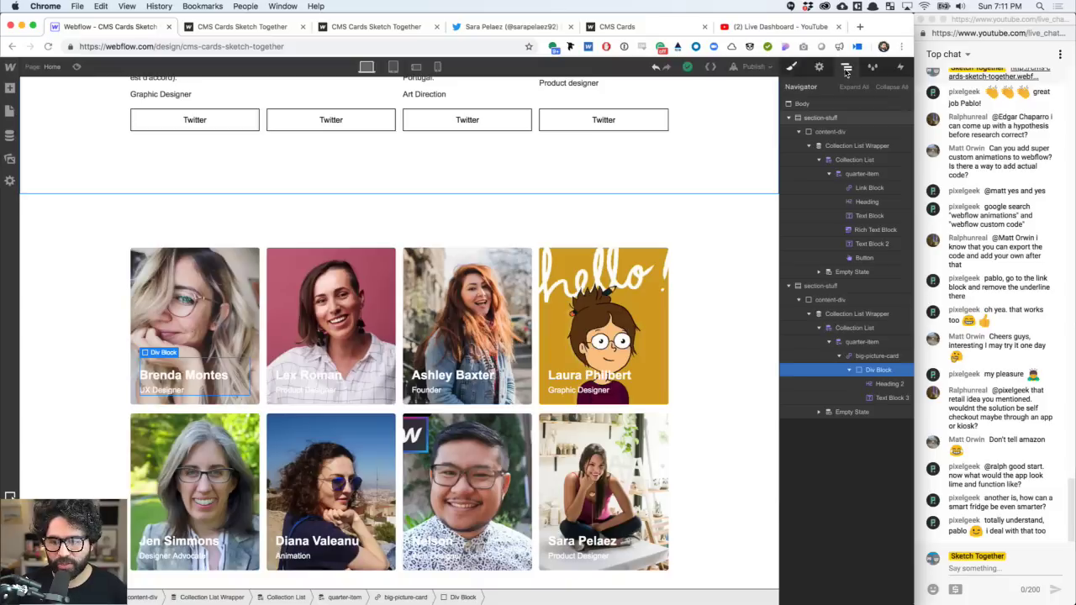
left_click(792, 67)
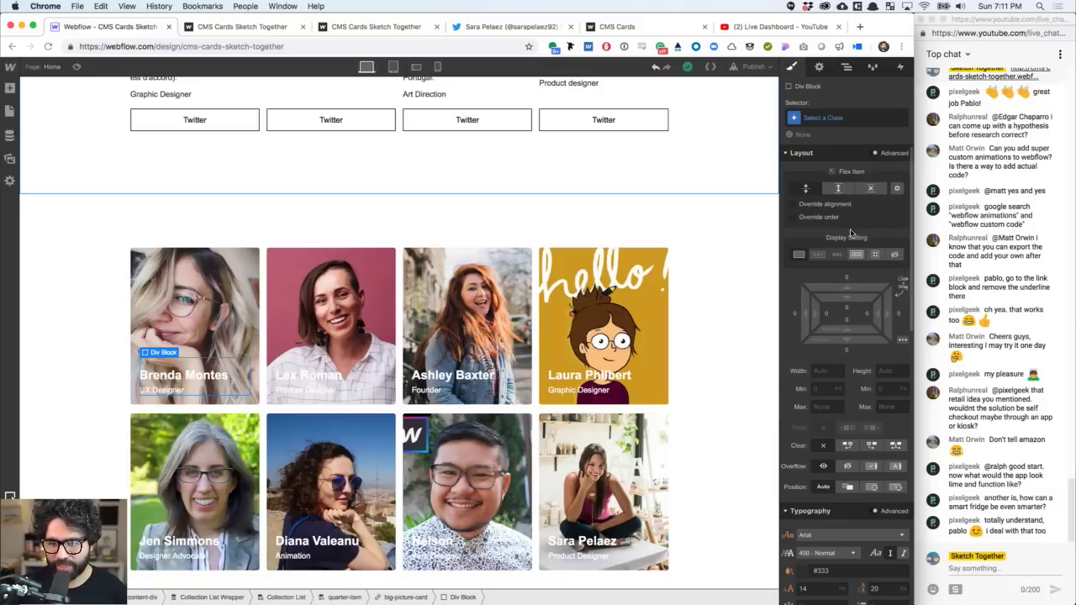
left_click(846, 67)
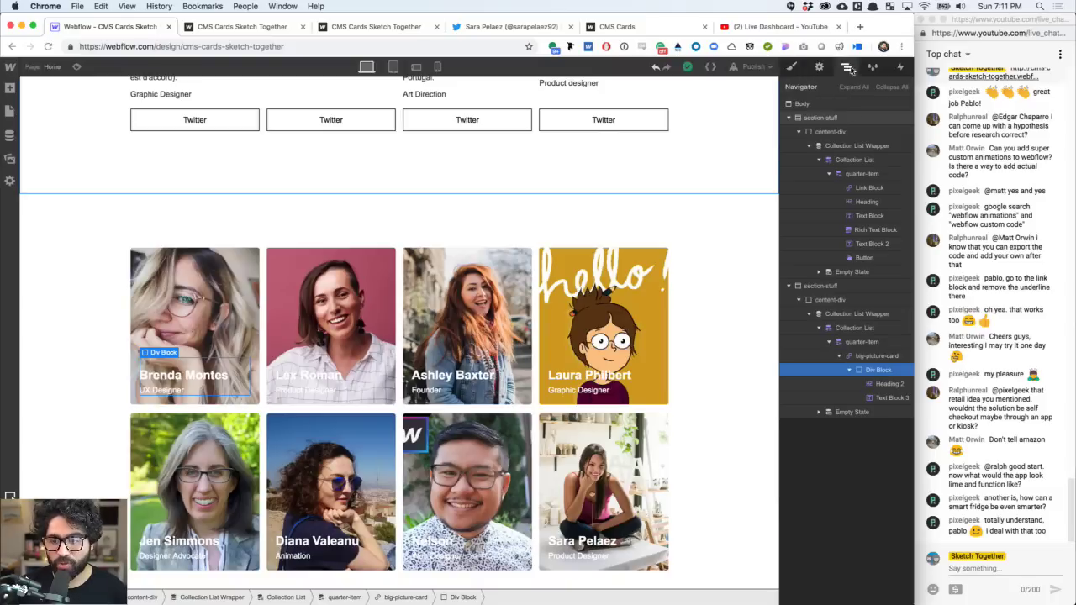
left_click(878, 357)
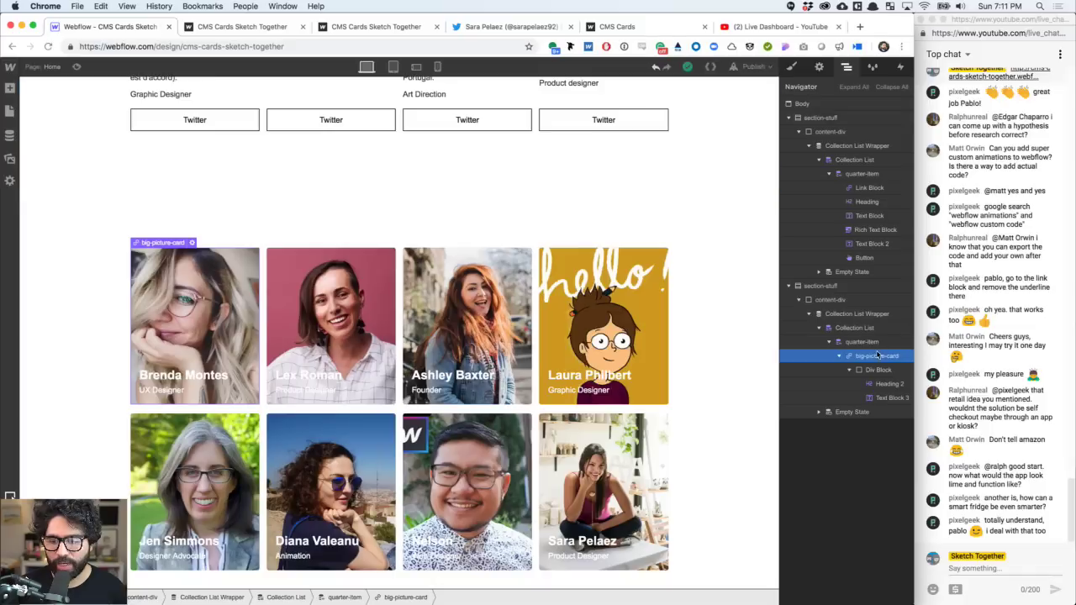
left_click(793, 67)
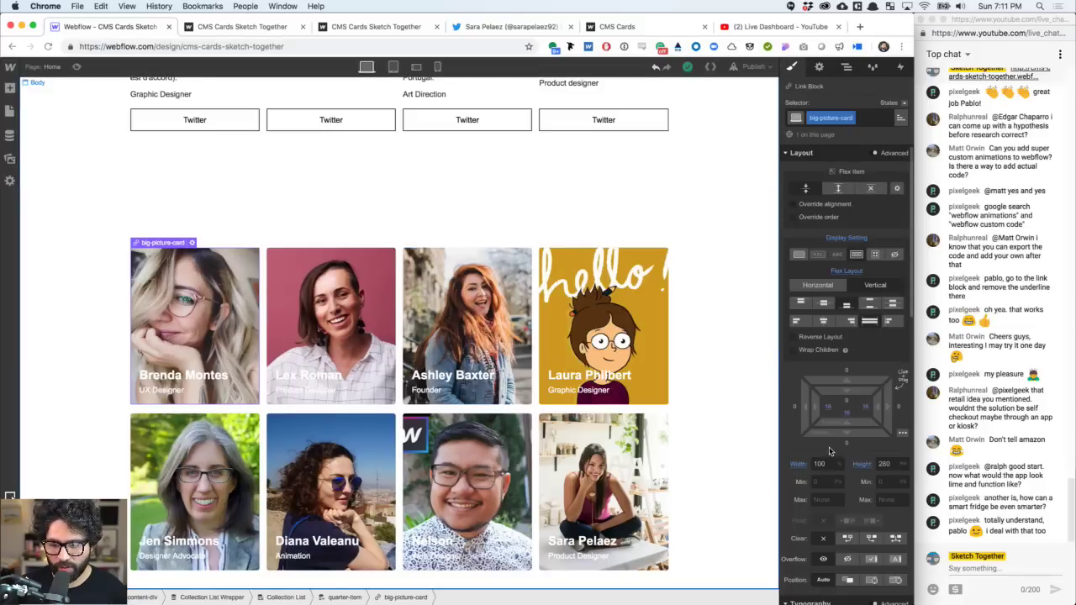
left_click(828, 406)
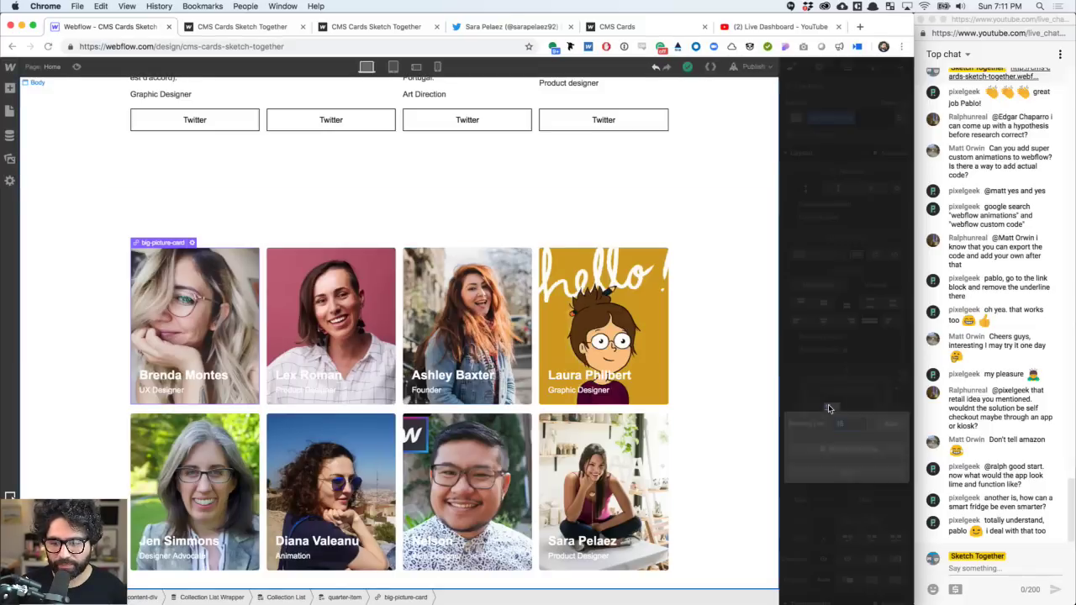
left_click(864, 458)
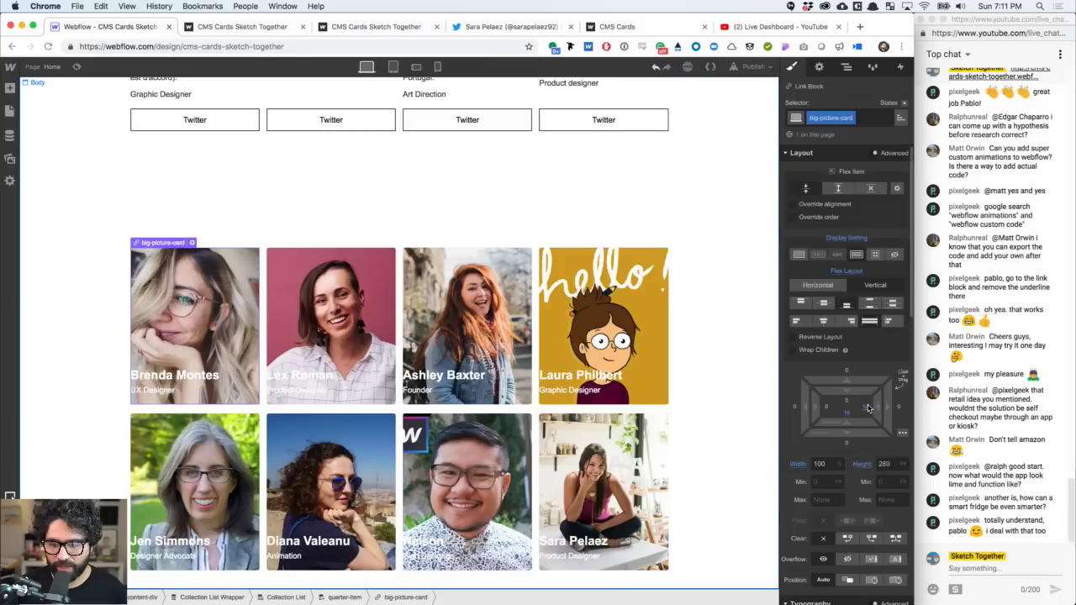
left_click(866, 406)
left_click(868, 452)
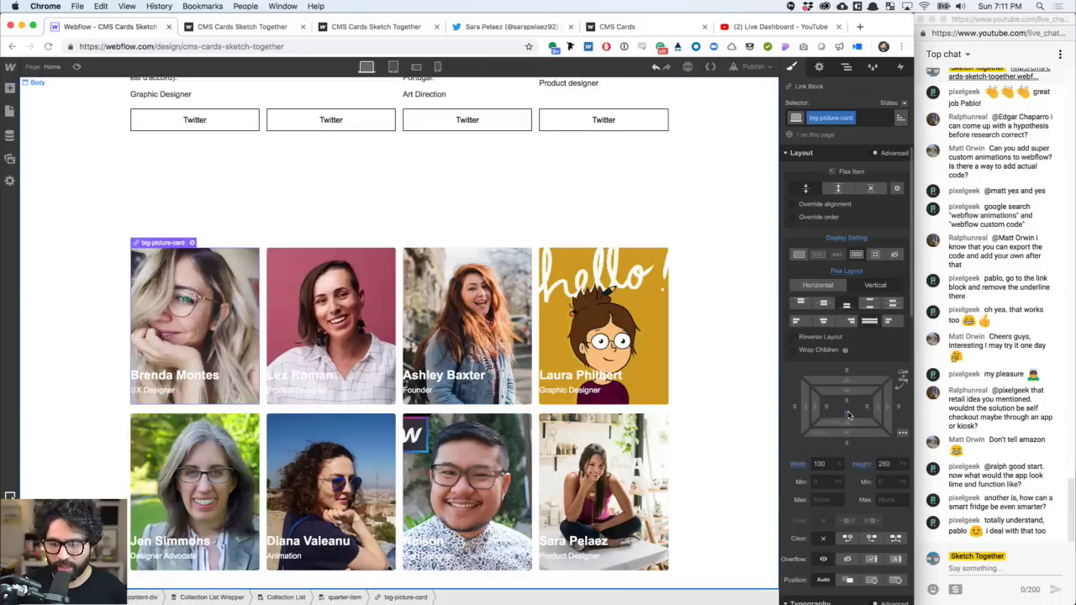
left_click(847, 413)
left_click(860, 456)
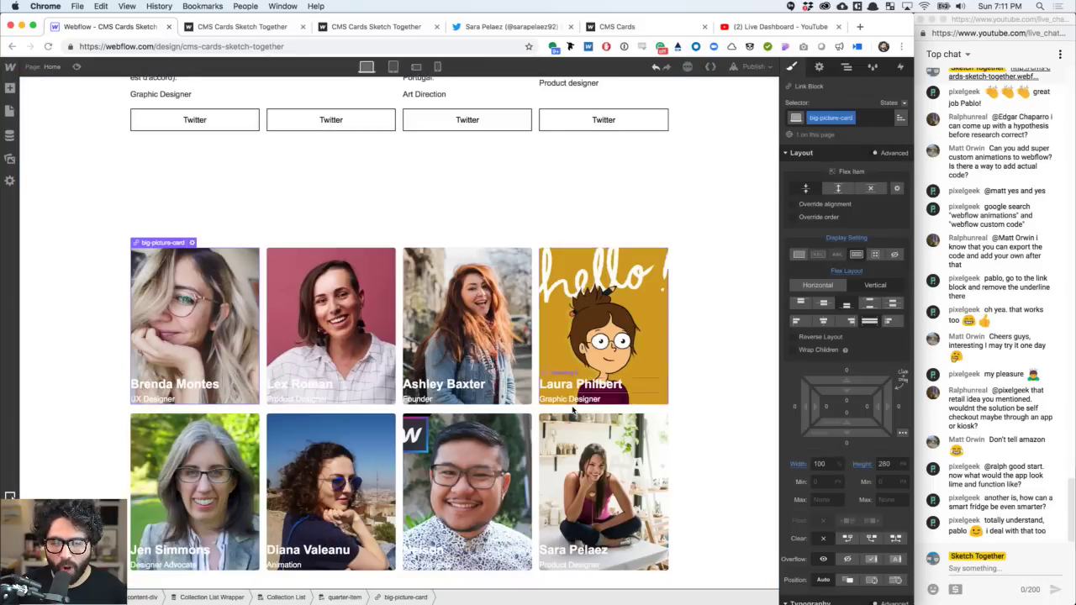
- Select the div wrapping the name and role and scroll its styles to Background
left_click(594, 382)
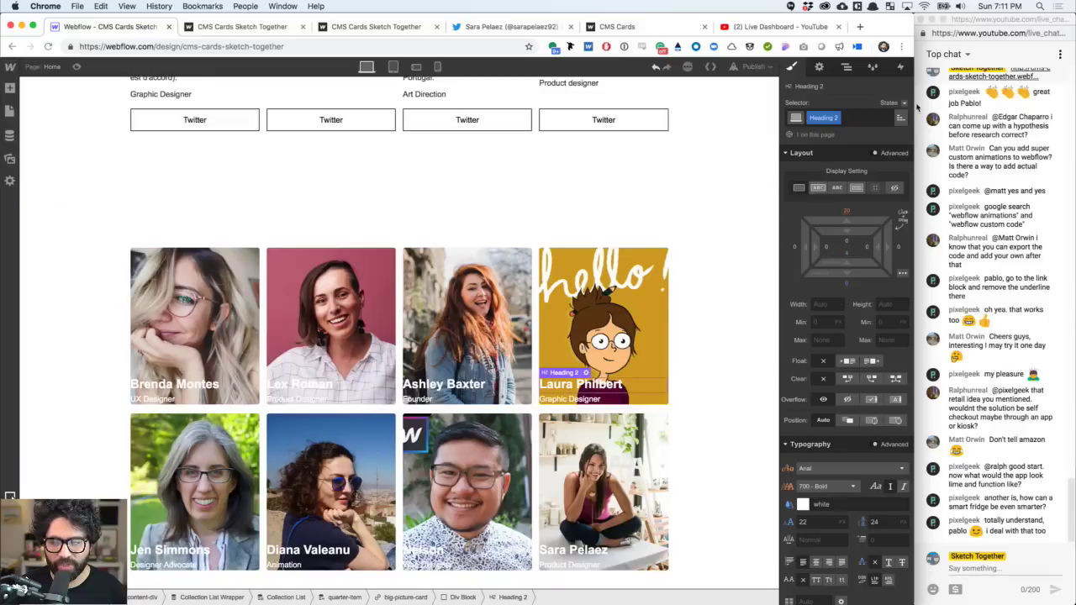
left_click(846, 66)
left_click(876, 371)
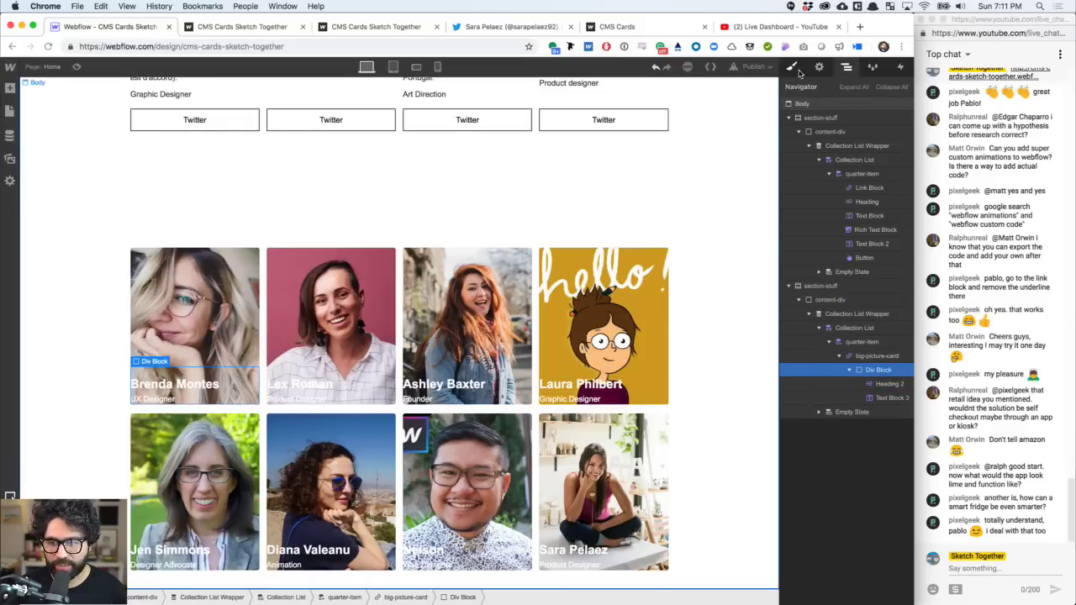
left_click(796, 69)
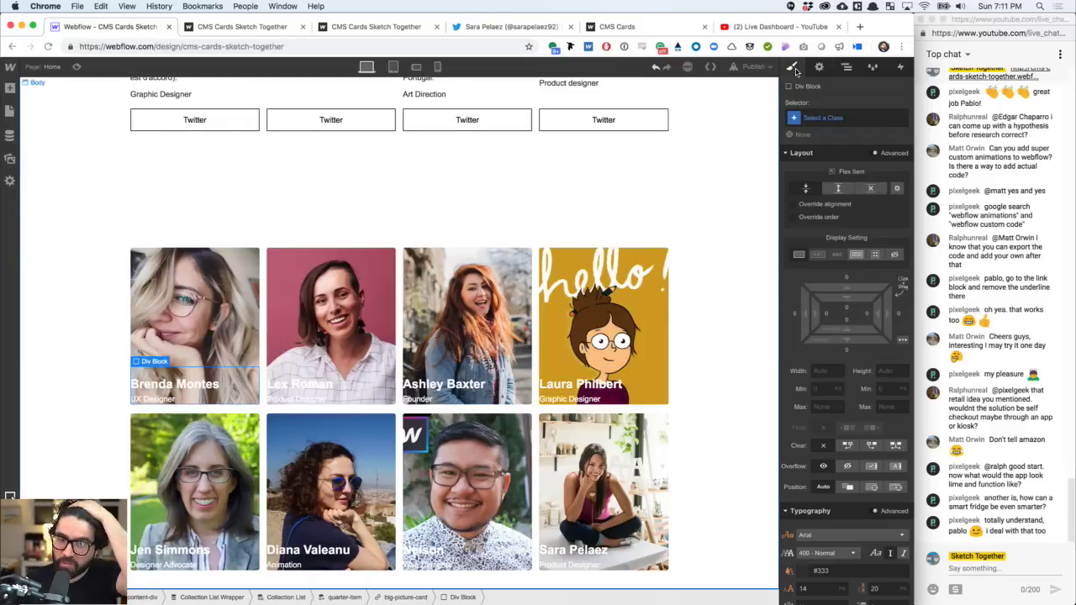
scroll(875, 358, "down", 5)
scroll(876, 358, "down", 5)
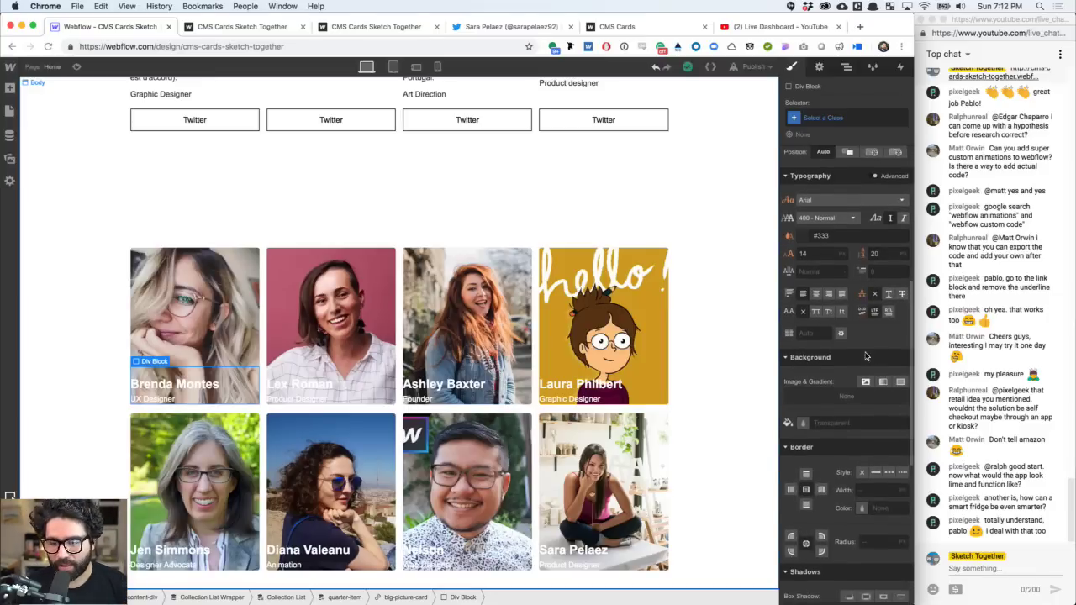
- Add a linear gradient with the top stop at 0 opacity and the black stop at the end
left_click(883, 382)
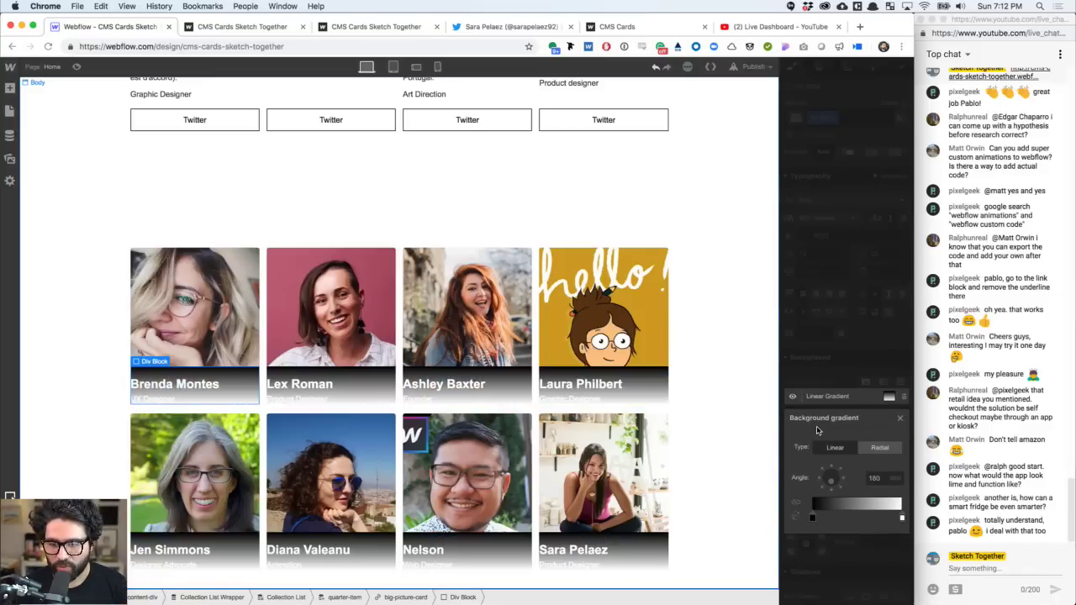
left_click(874, 477)
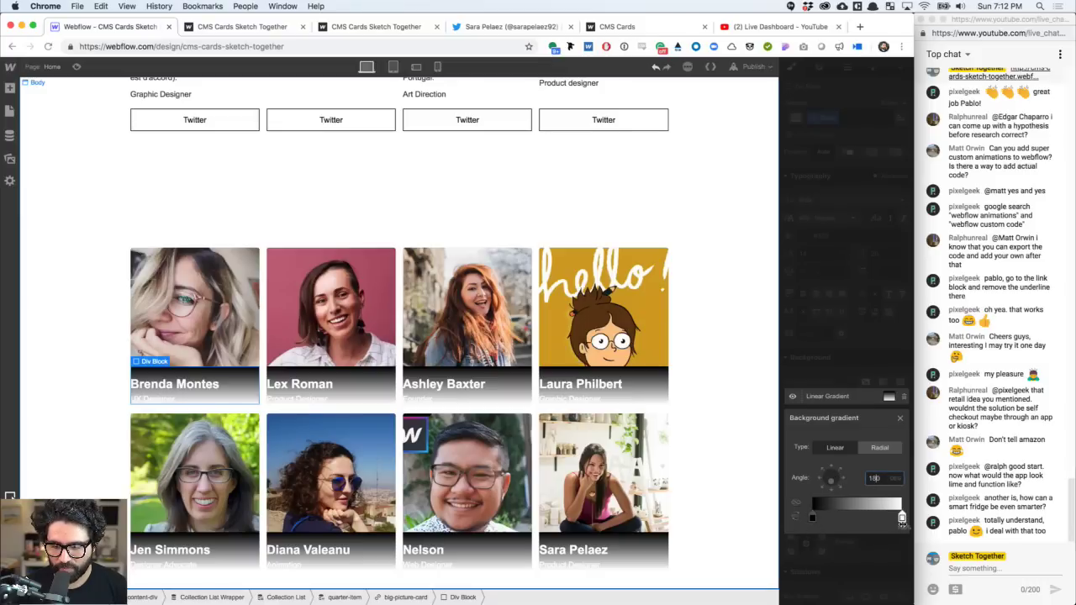
left_click(901, 519)
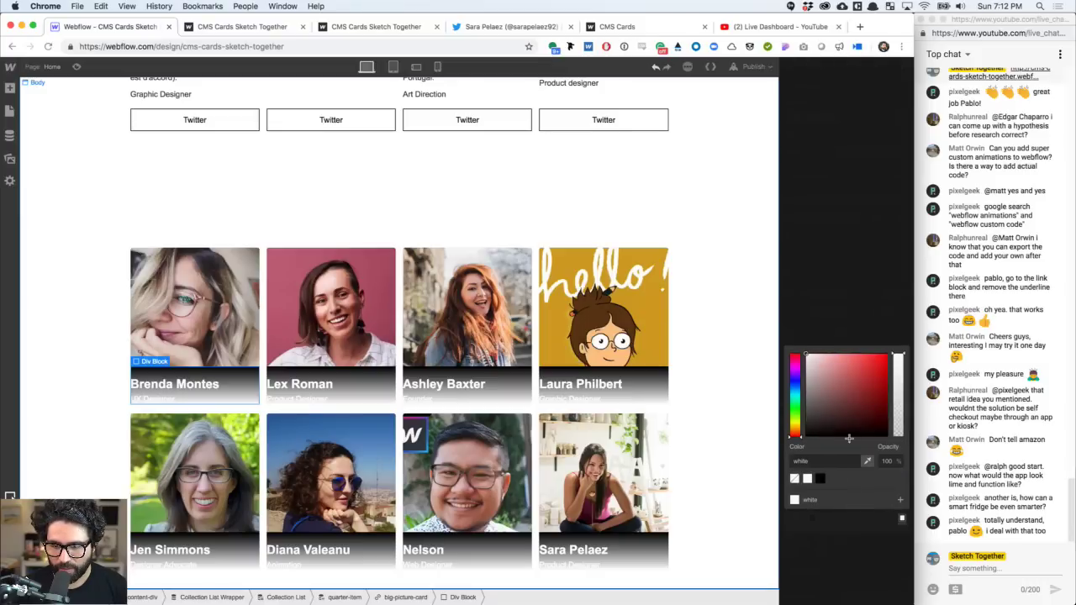
left_click(888, 461)
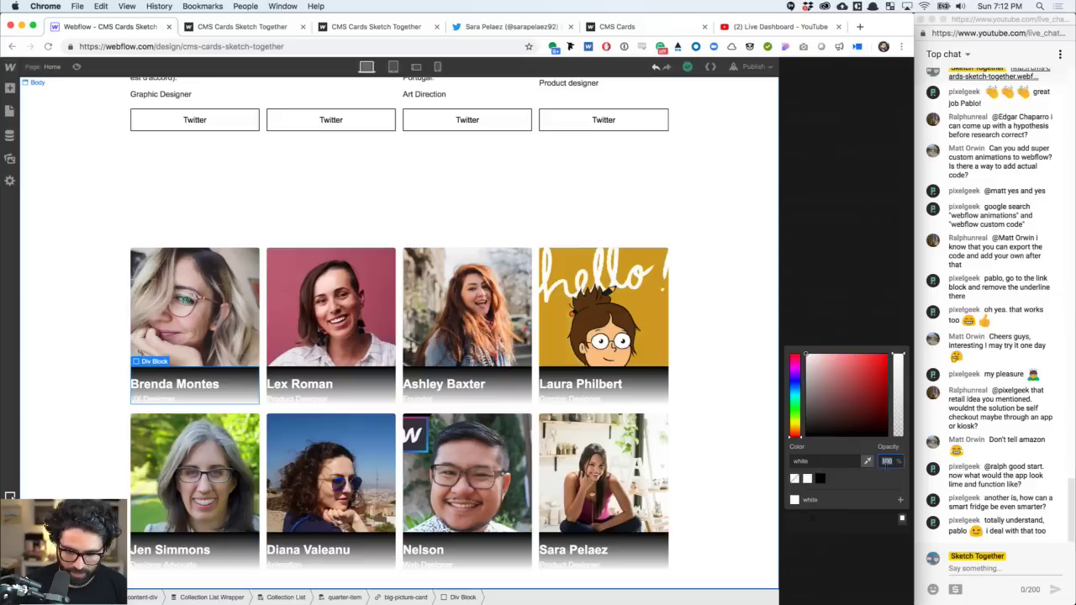
type("0")
left_click(805, 437)
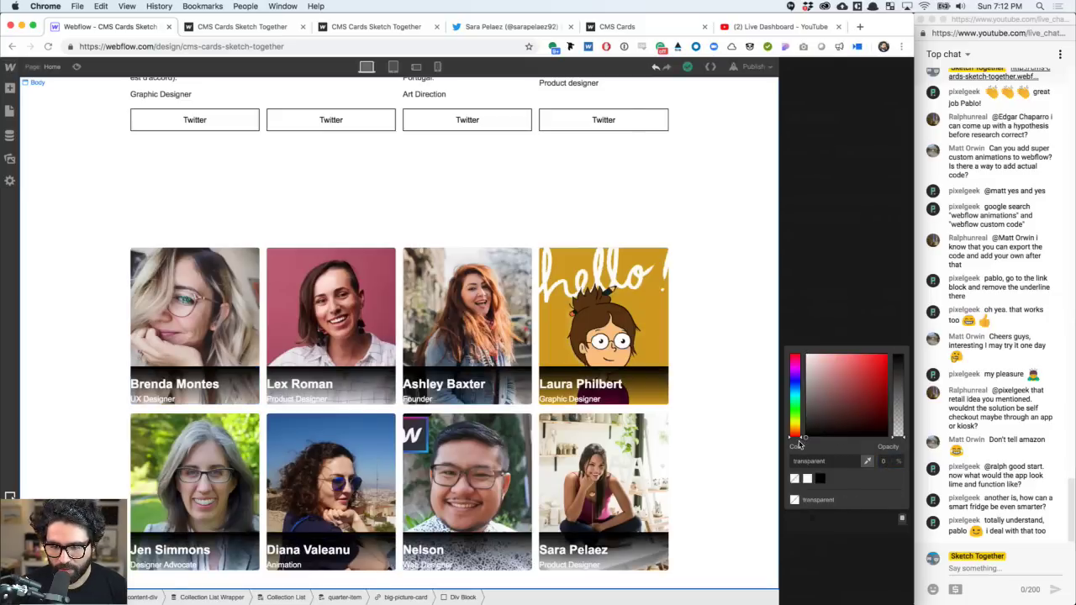
left_click(897, 278)
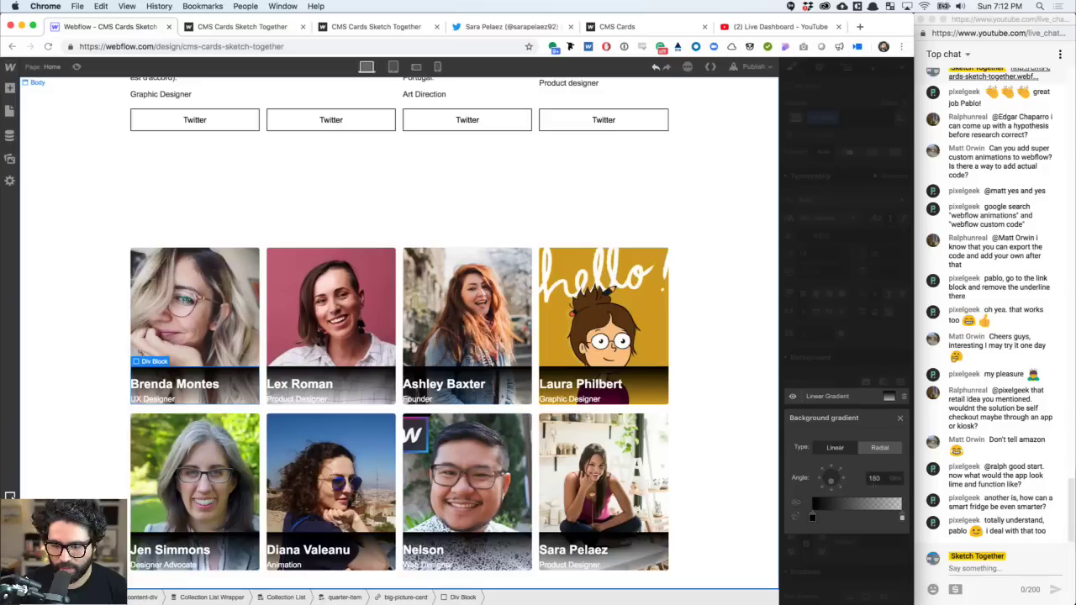
left_click(876, 479)
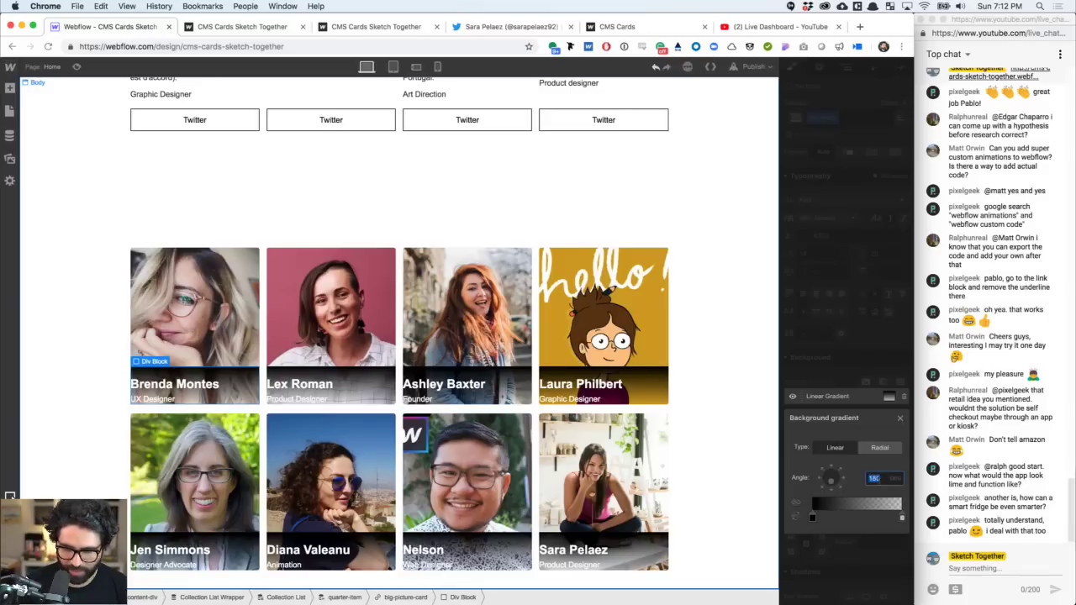
mouse_move(813, 517)
left_mouse_down()
mouse_move(901, 518)
mouse_move(800, 519)
left_mouse_up()
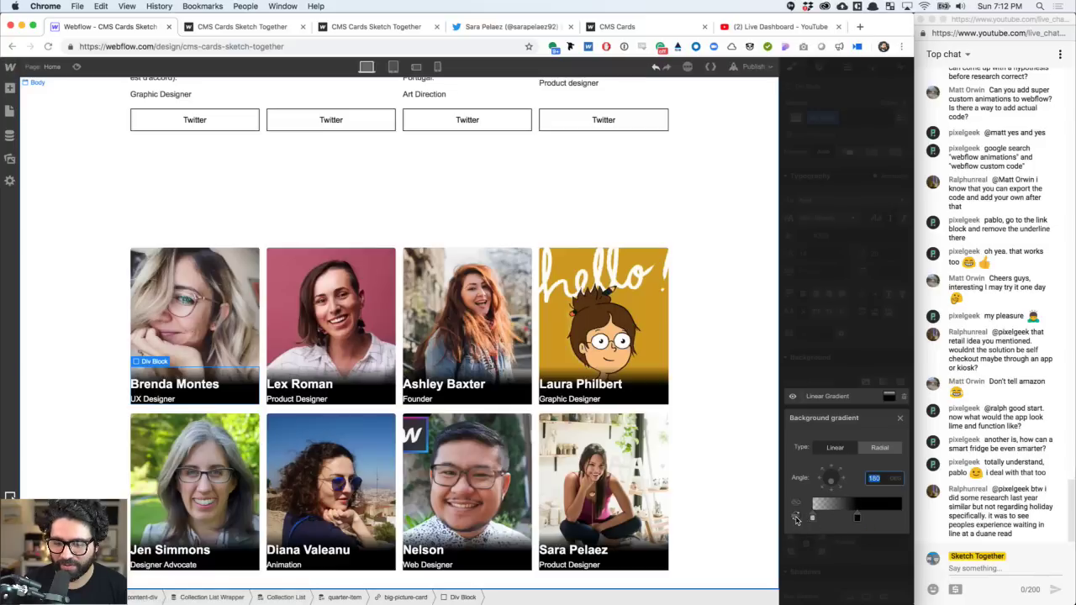
left_click_drag(858, 518, 913, 517)
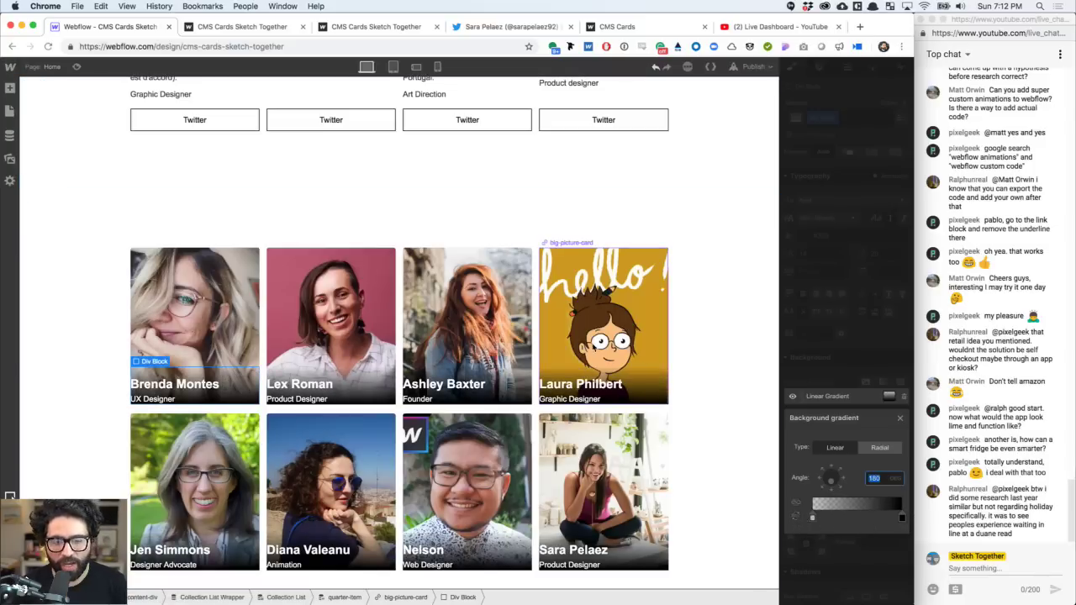
left_click(656, 376)
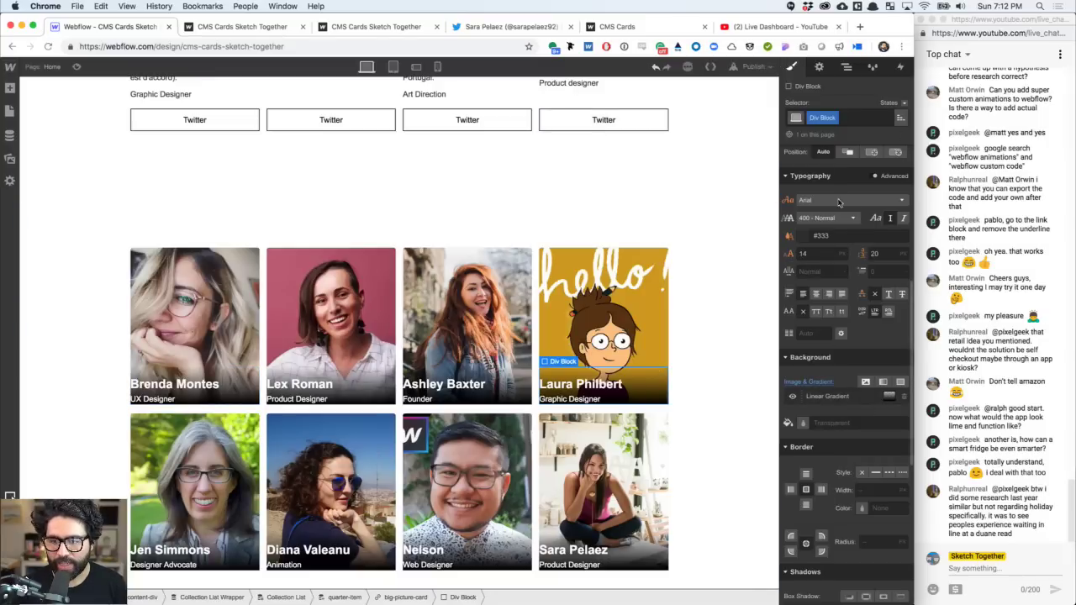
- Set the overlay's height to 100%, with a vertical flex layout justified to the end
scroll(870, 412, "up", 5)
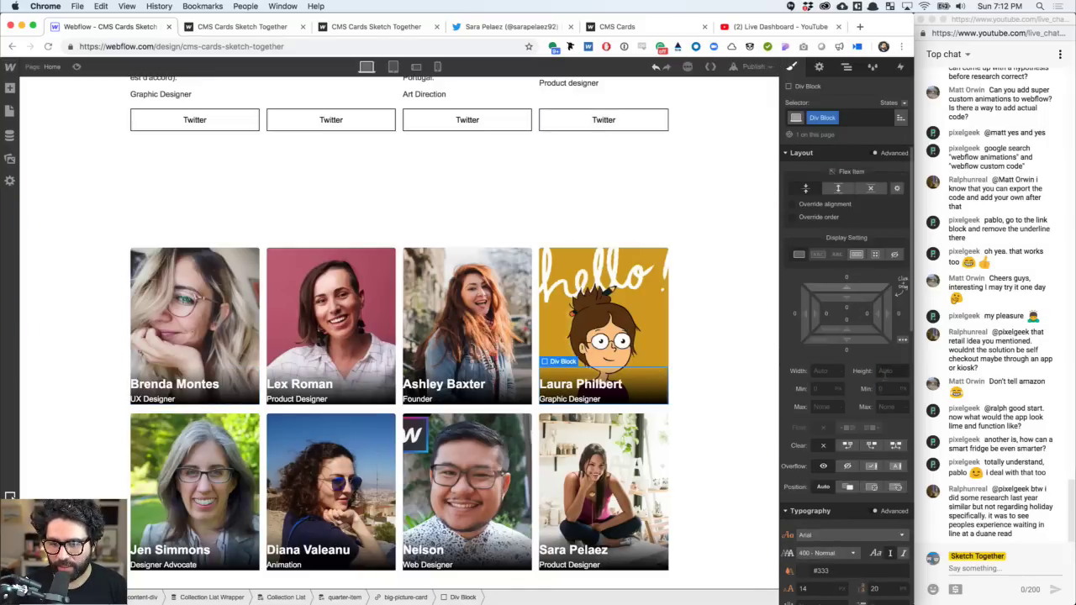
left_click(889, 371)
type("100%")
key("Return")
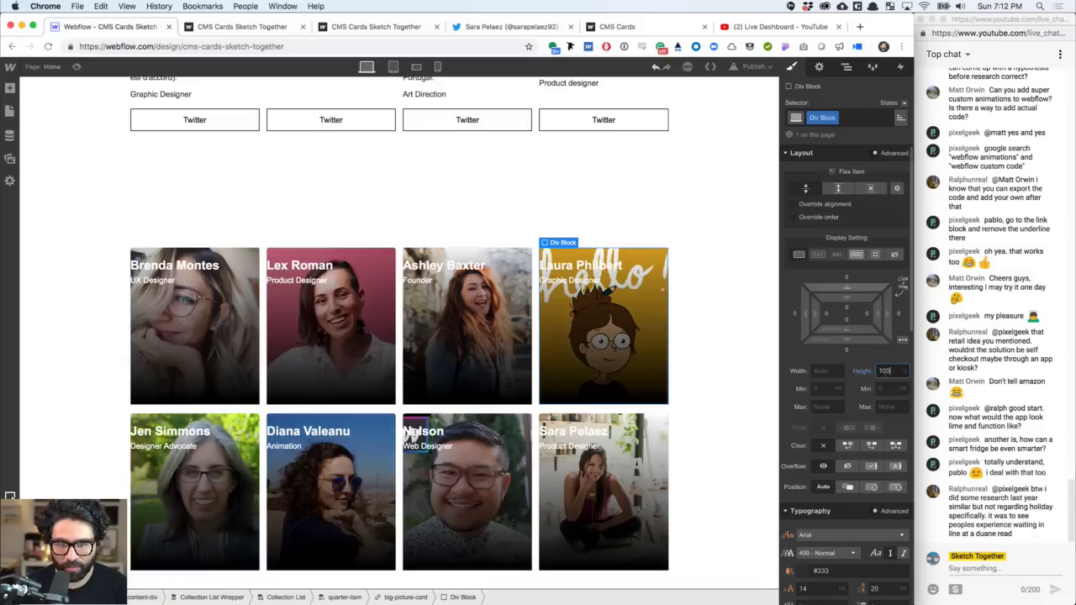
left_click(857, 255)
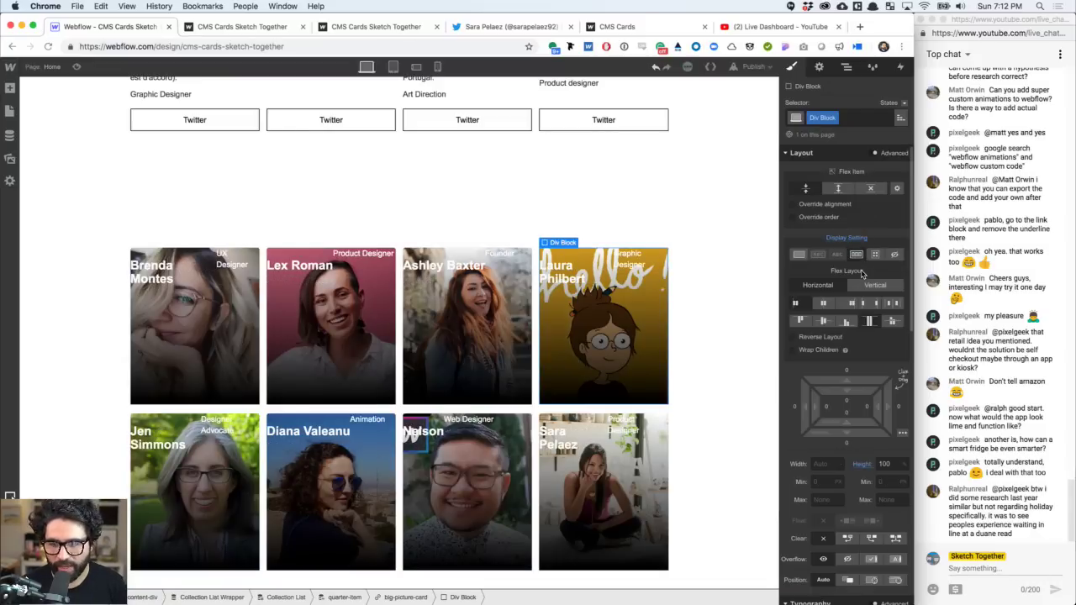
left_click(870, 289)
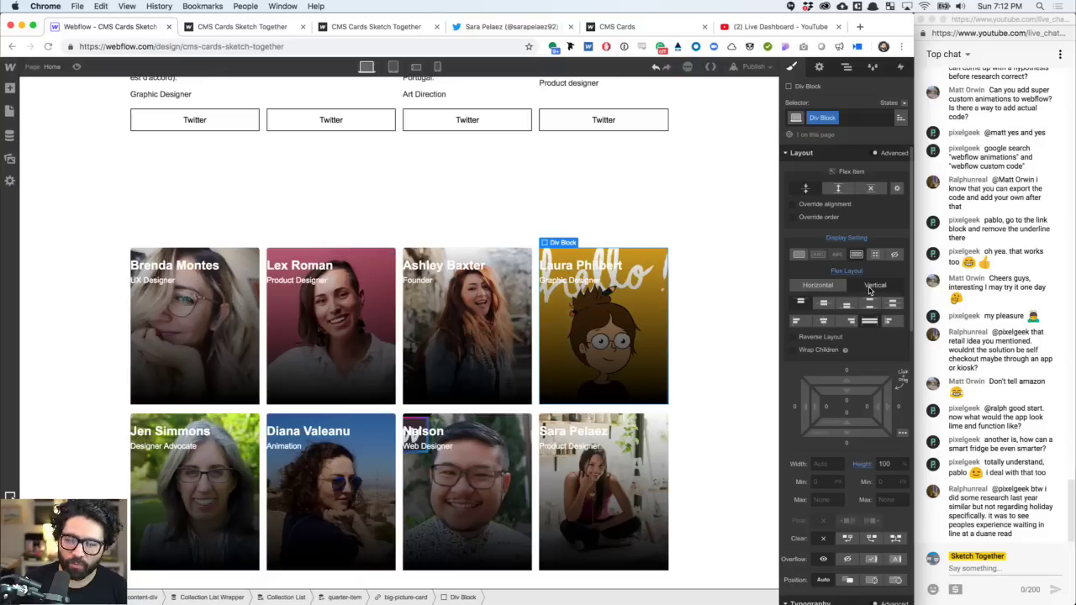
left_click(847, 304)
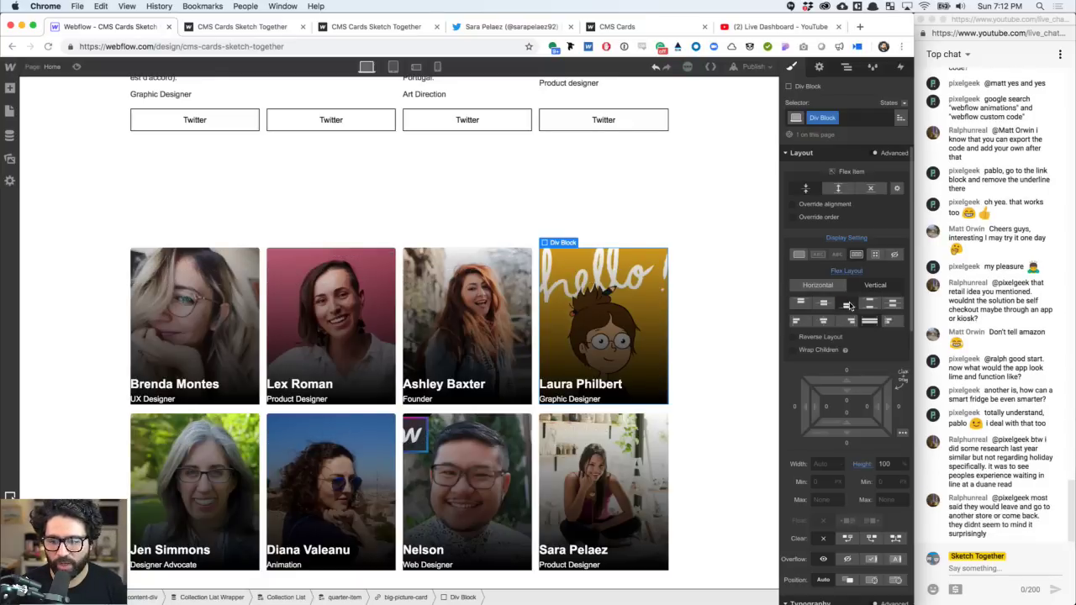
- Give the overlay 16 px padding on the left, right and bottom
left_click(826, 408)
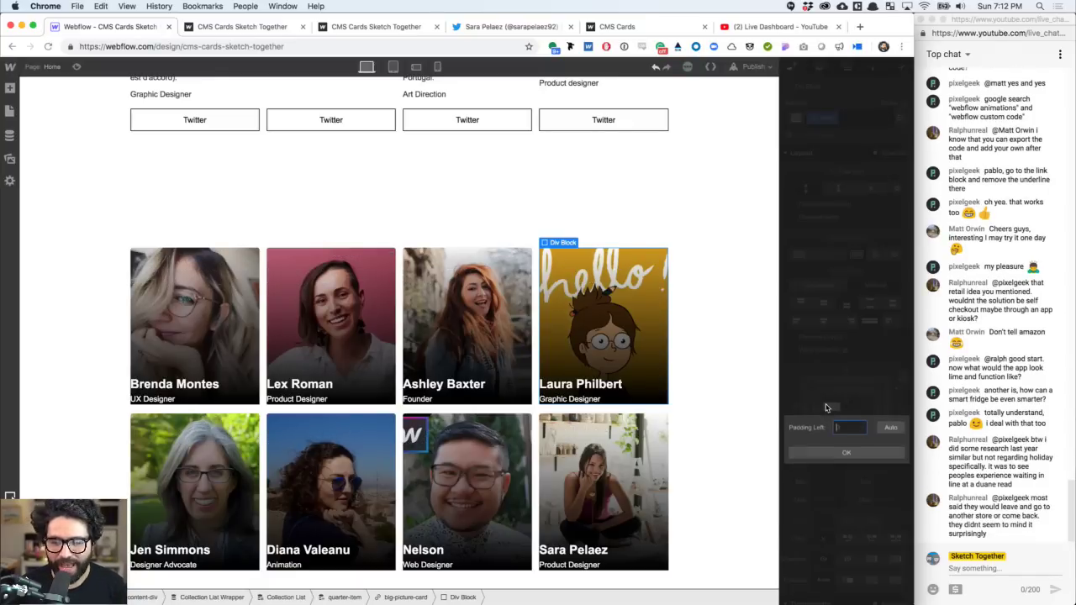
type("16")
key("Return")
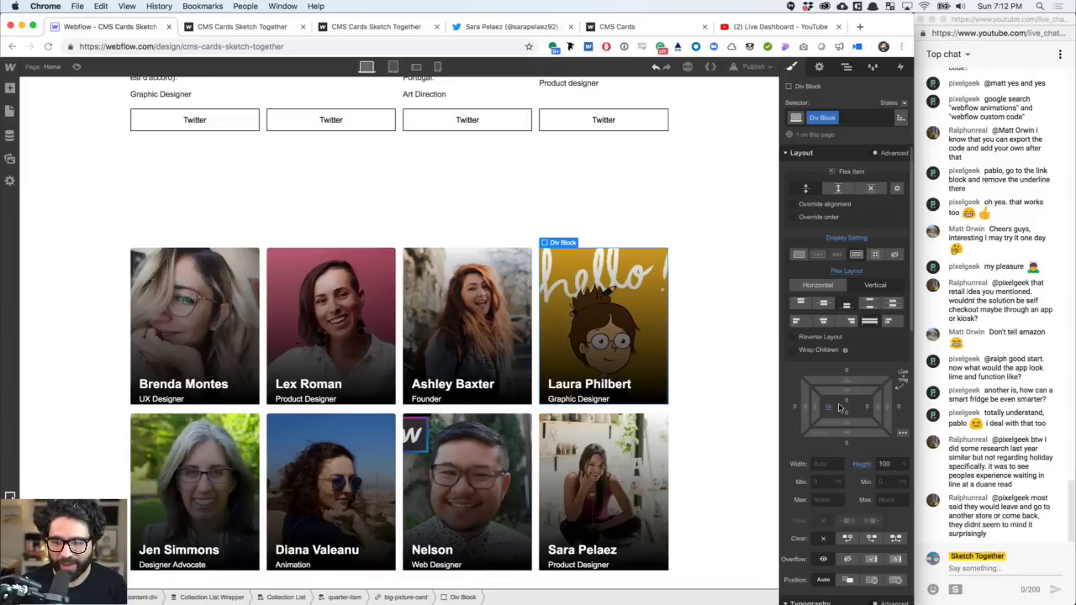
left_click(866, 409)
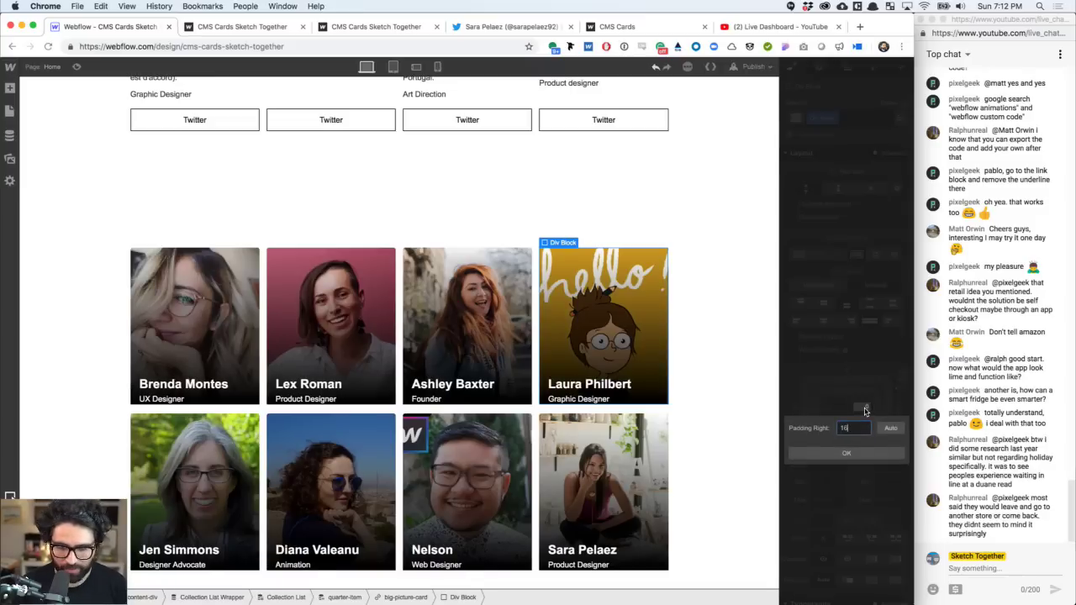
type("16")
key("Return")
left_click(851, 412)
type("1")
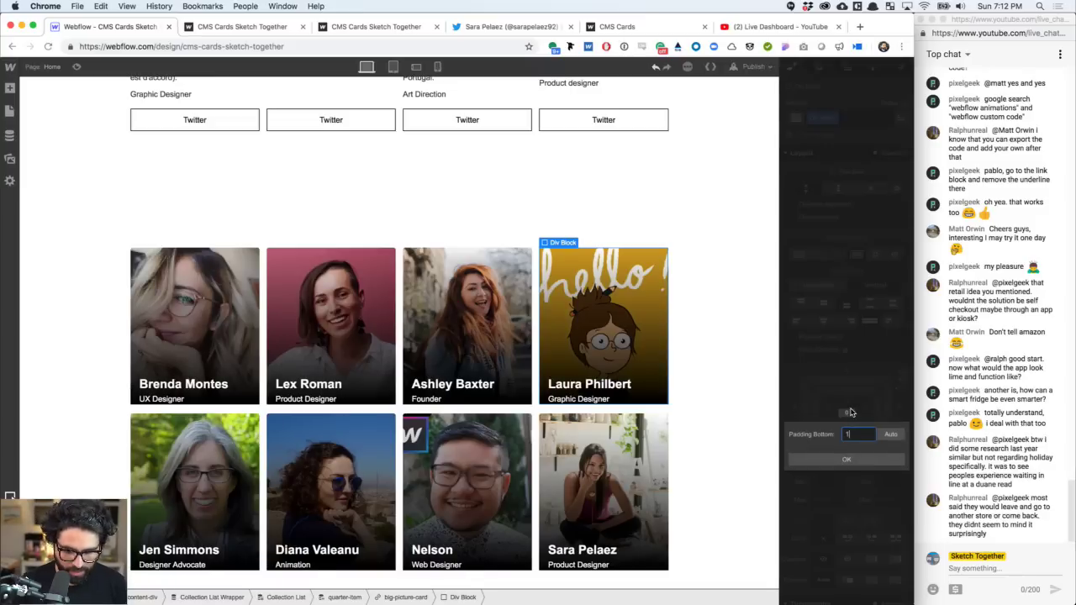
type("6")
key("Return")
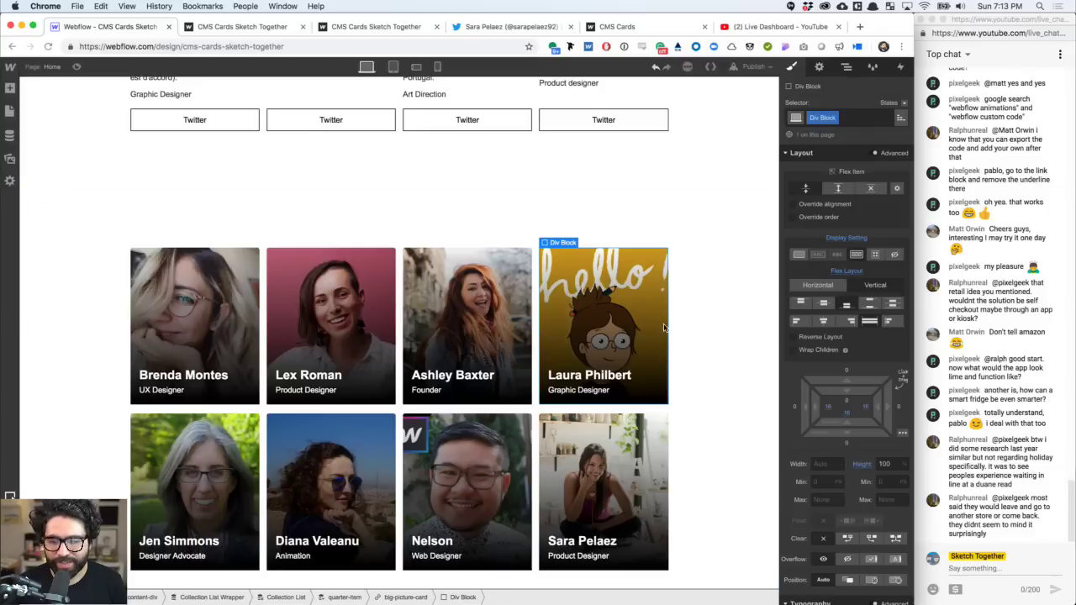
scroll(832, 412, "down", 3)
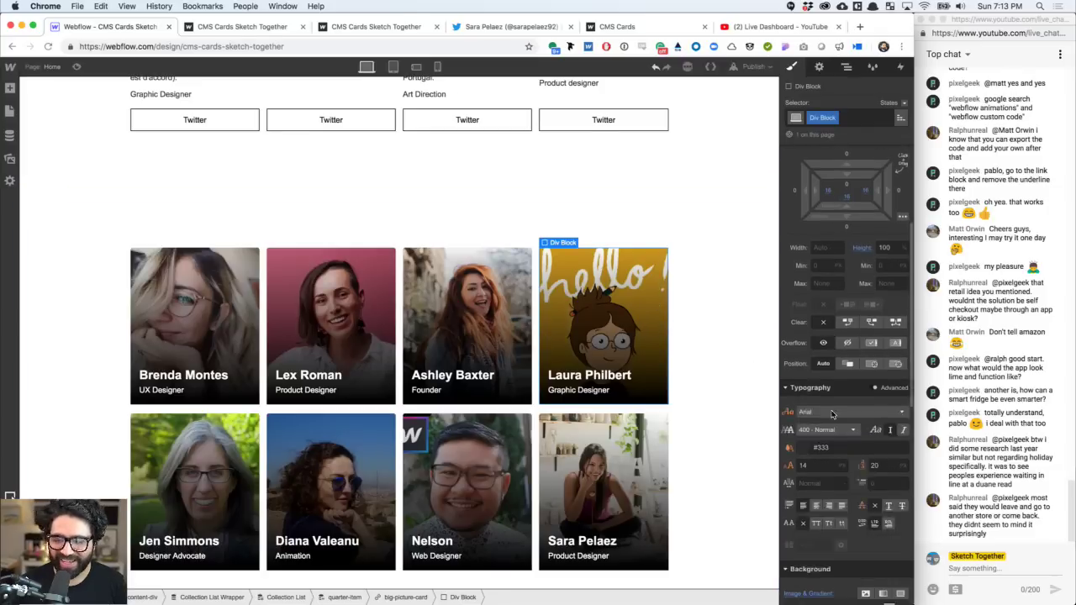
scroll(832, 413, "down", 5)
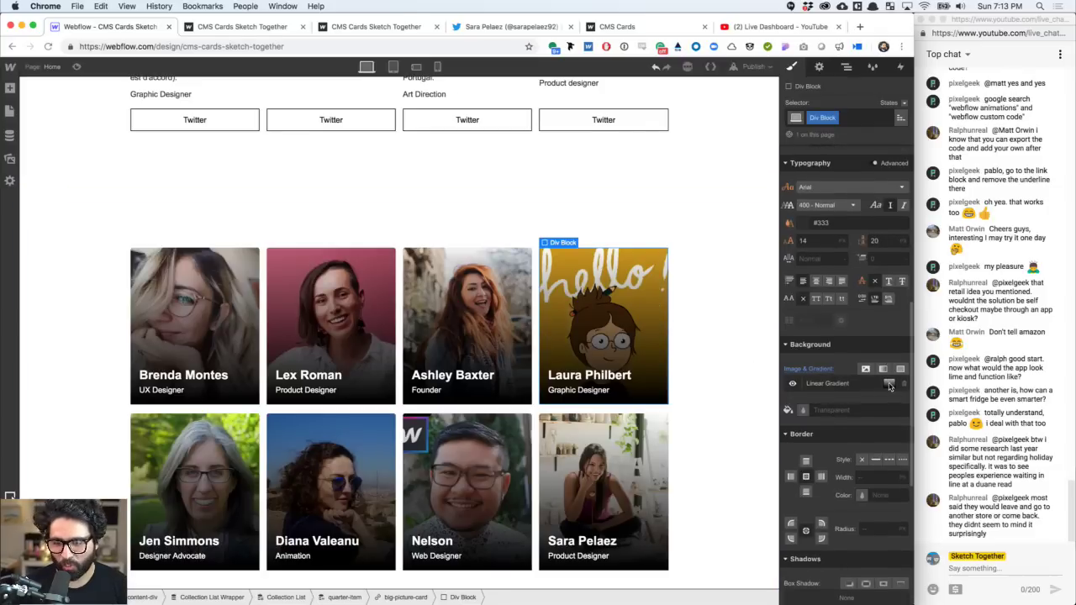
- Set the gradient's dark black stop to 50% opacity
left_click(890, 385)
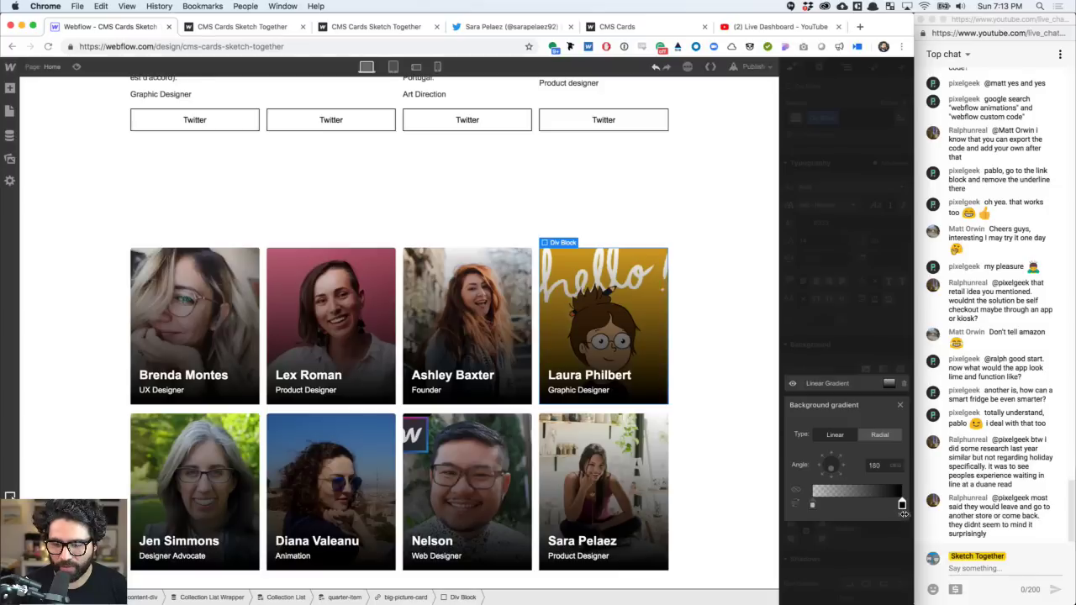
left_click(902, 506)
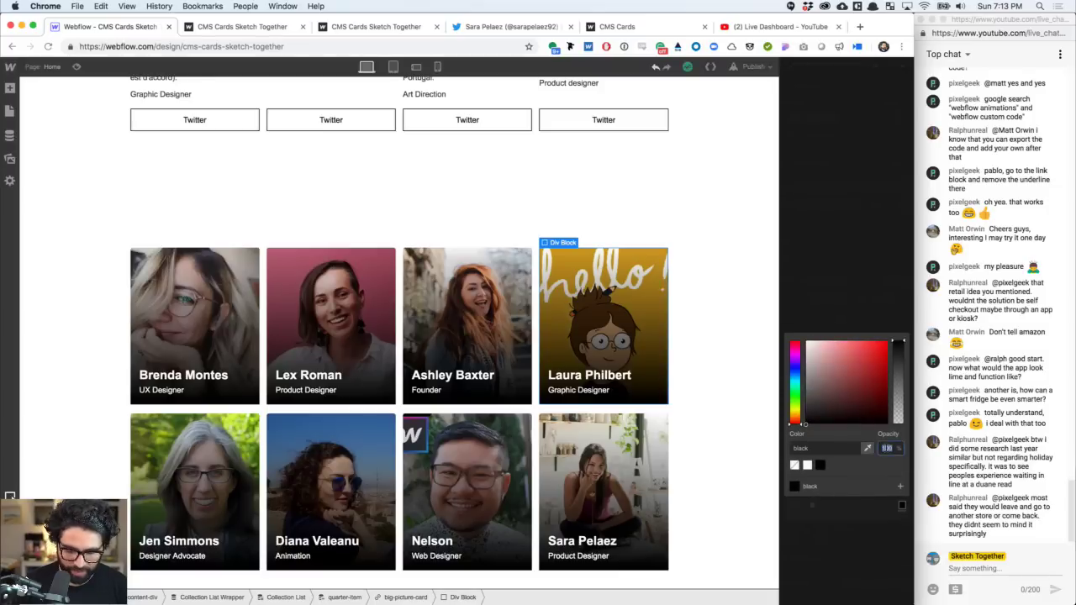
type("50")
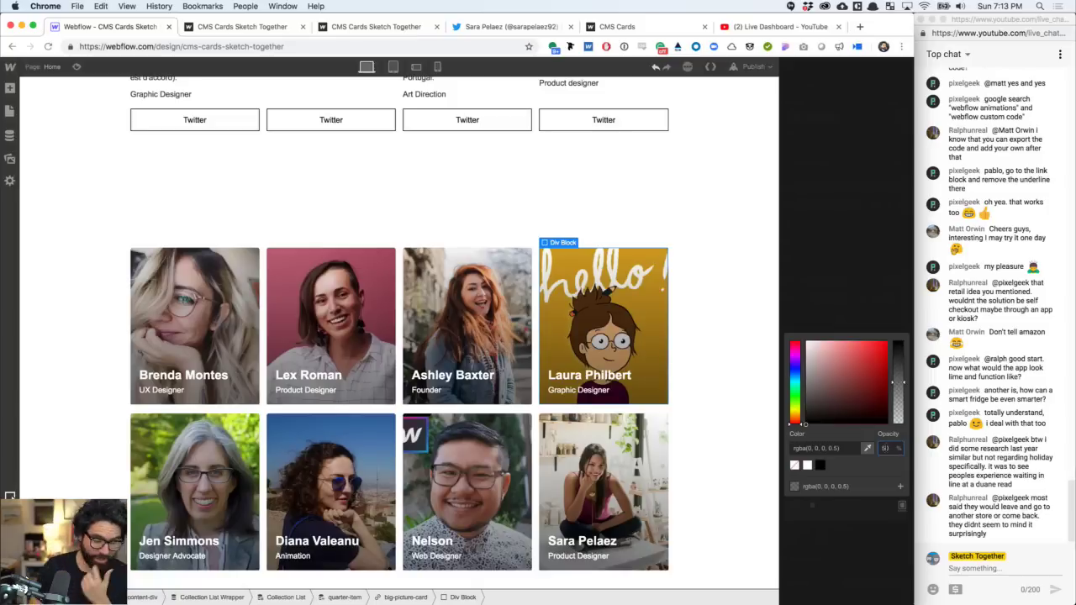
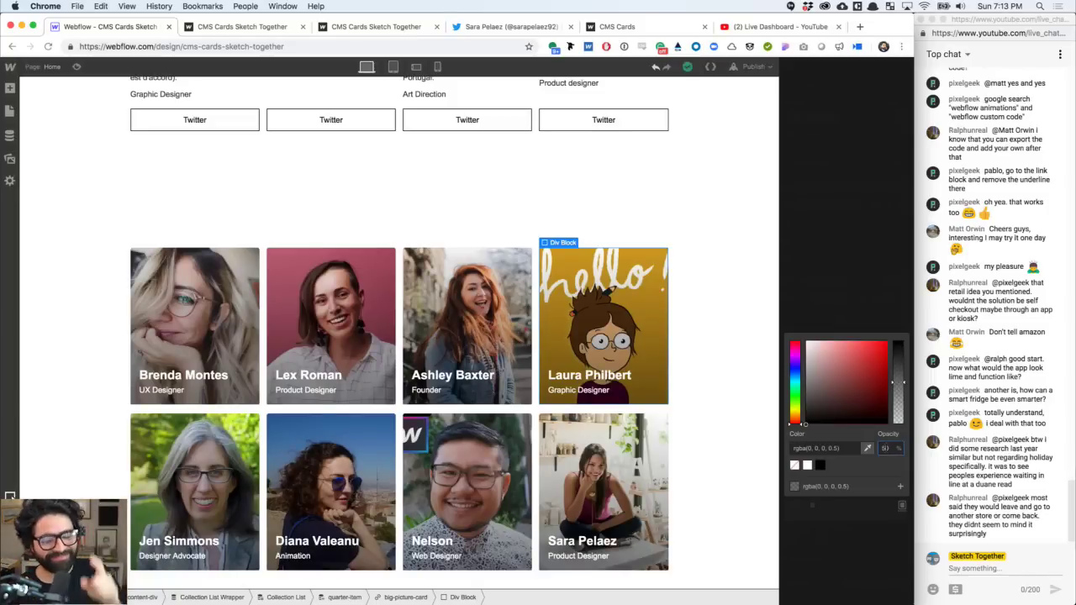
- Close the colour picker so the gradient ends in black at 50% opacity
left_click(855, 304)
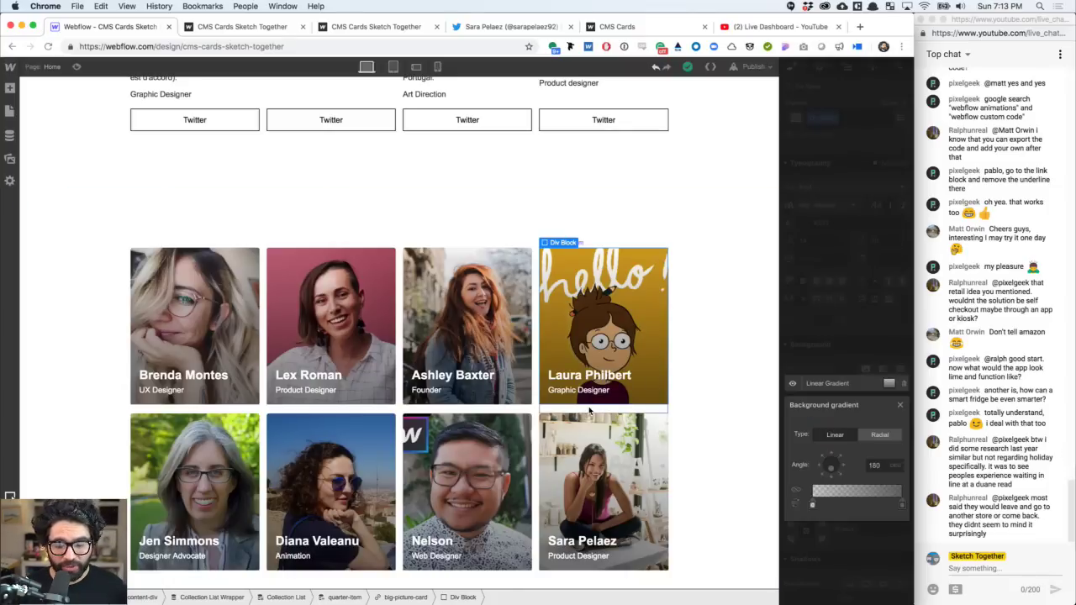
key("super+Tab")
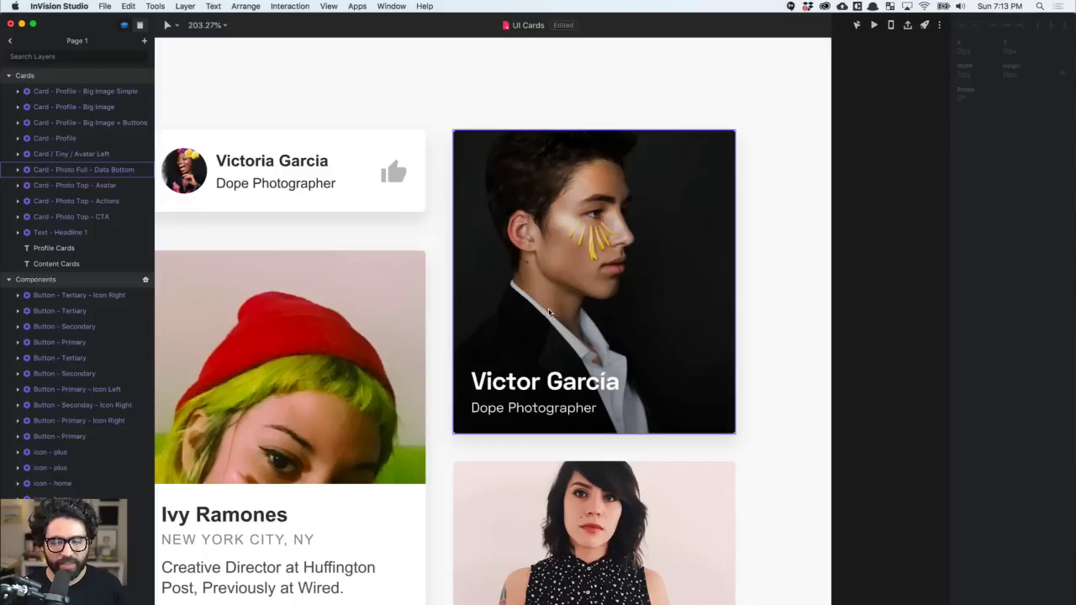
left_click(811, 325)
double_click(577, 385)
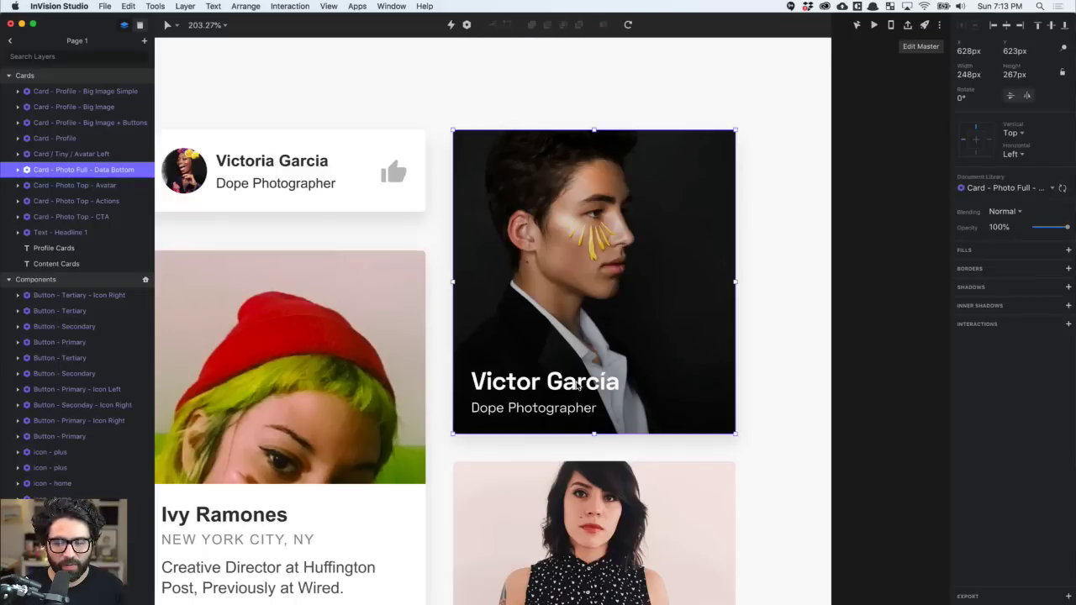
double_click(554, 382)
double_click(554, 383)
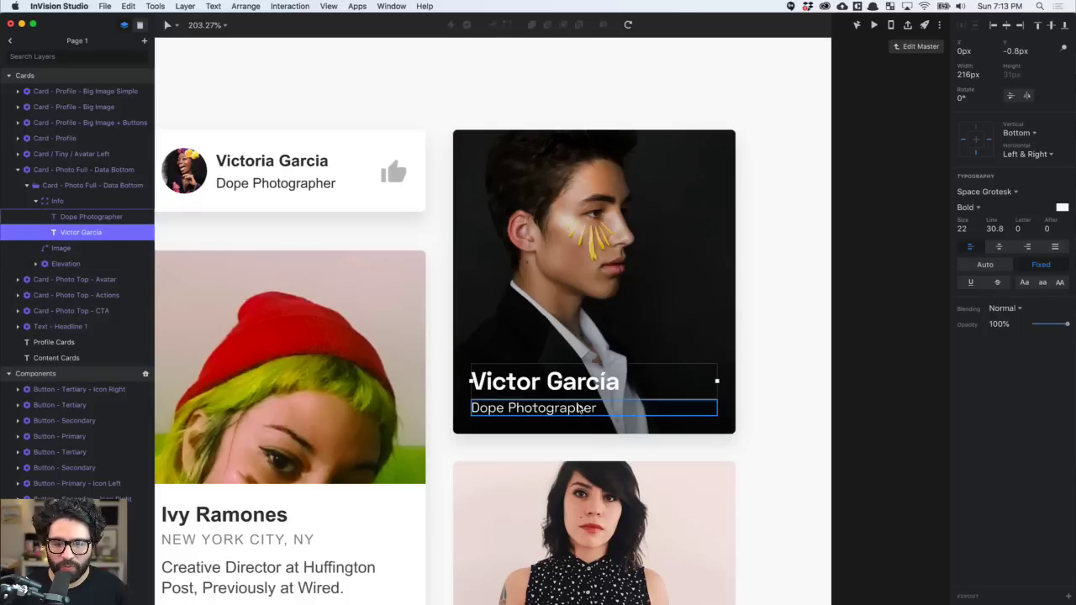
left_click(578, 407)
key("super+Tab")
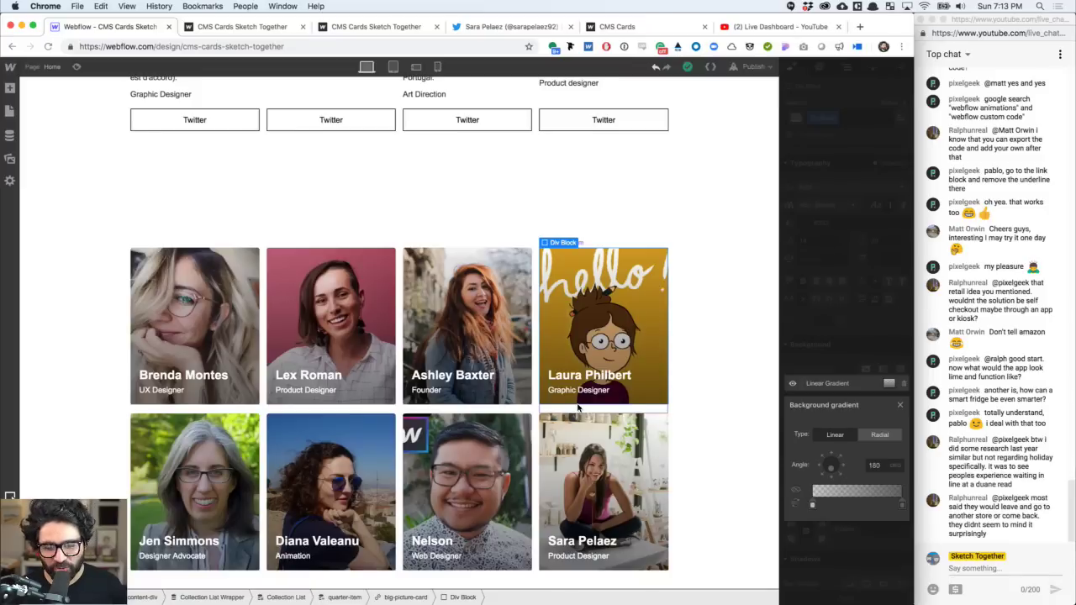
- Reduce the Graphic Designer subtitle's font size to 12 px
left_click(583, 392)
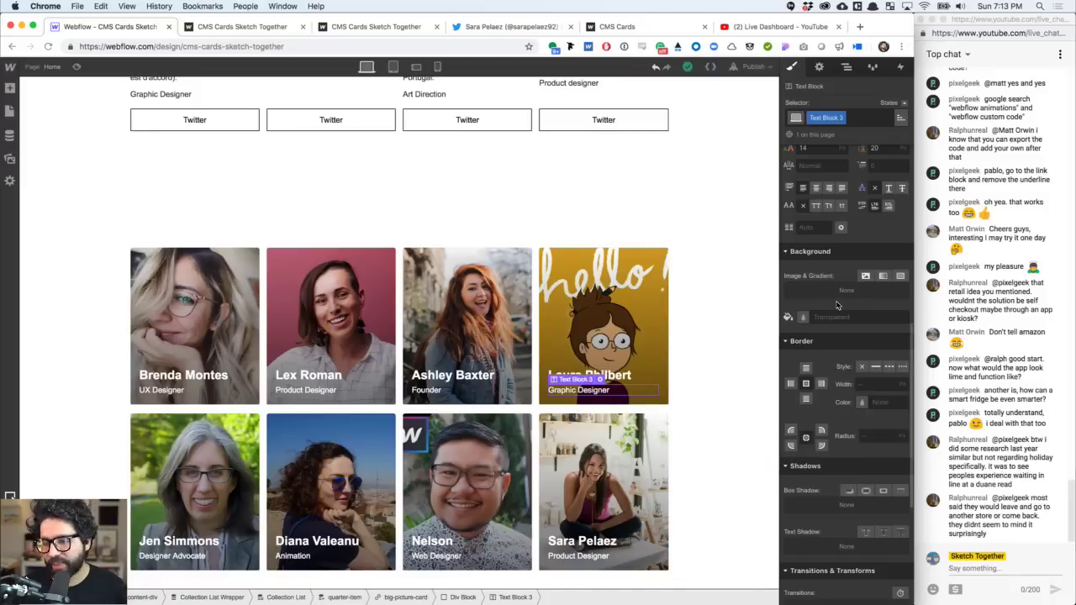
scroll(837, 305, "up", 3)
left_click(813, 256)
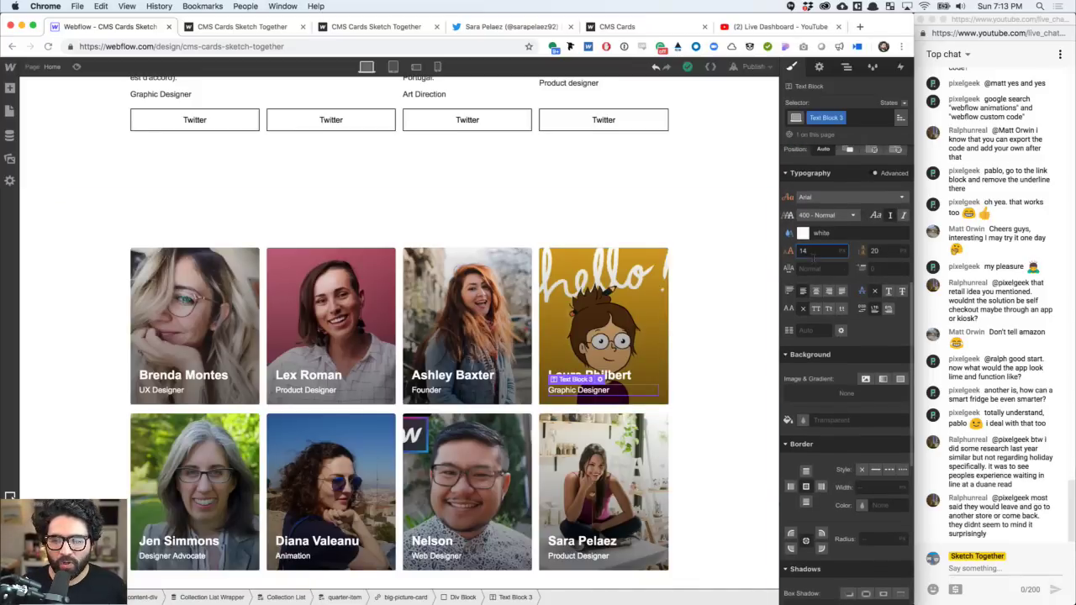
key("Down")
key("Down")
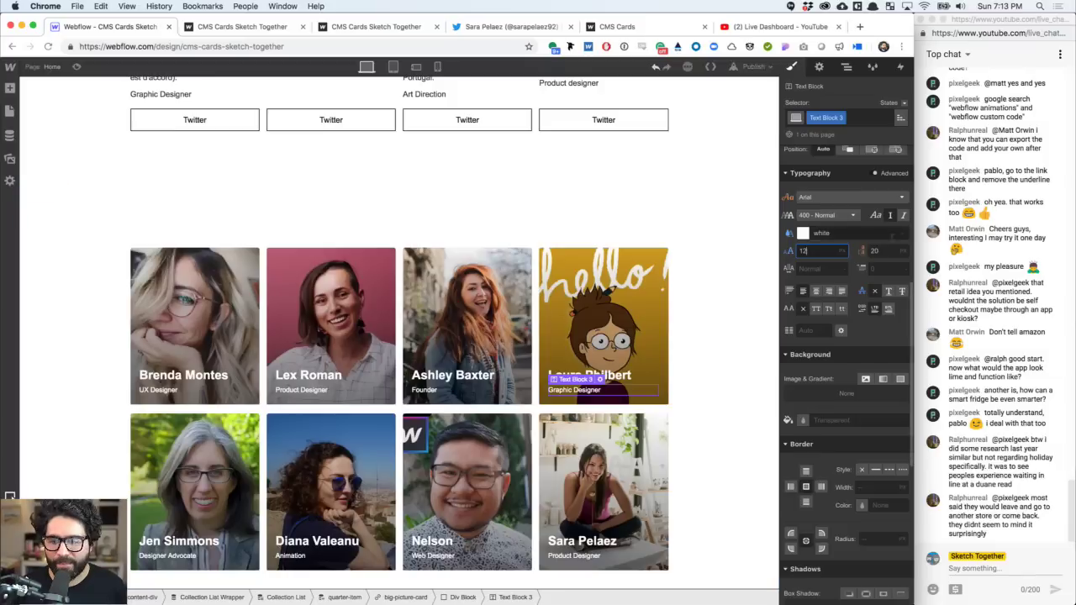
- Check the name headings' bottom padding, leaving it unchanged
left_click(627, 377)
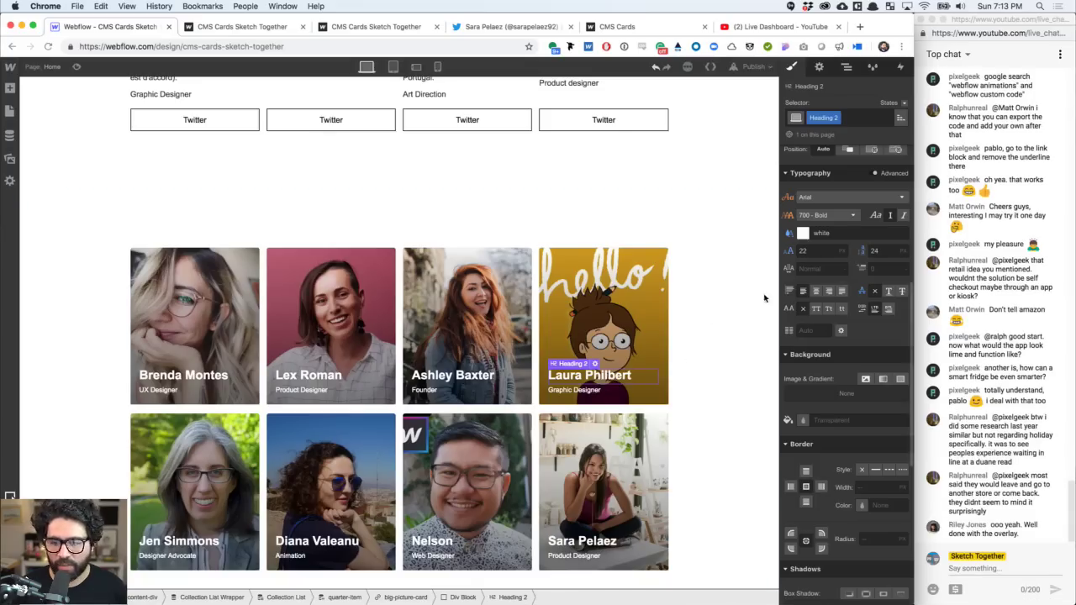
left_click(590, 391)
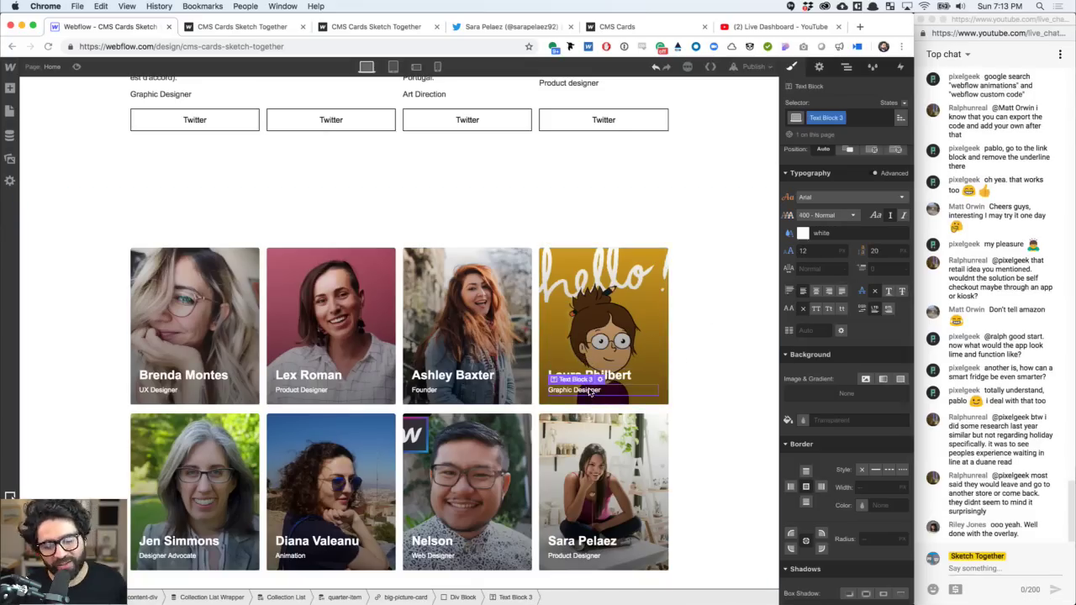
left_click(445, 378)
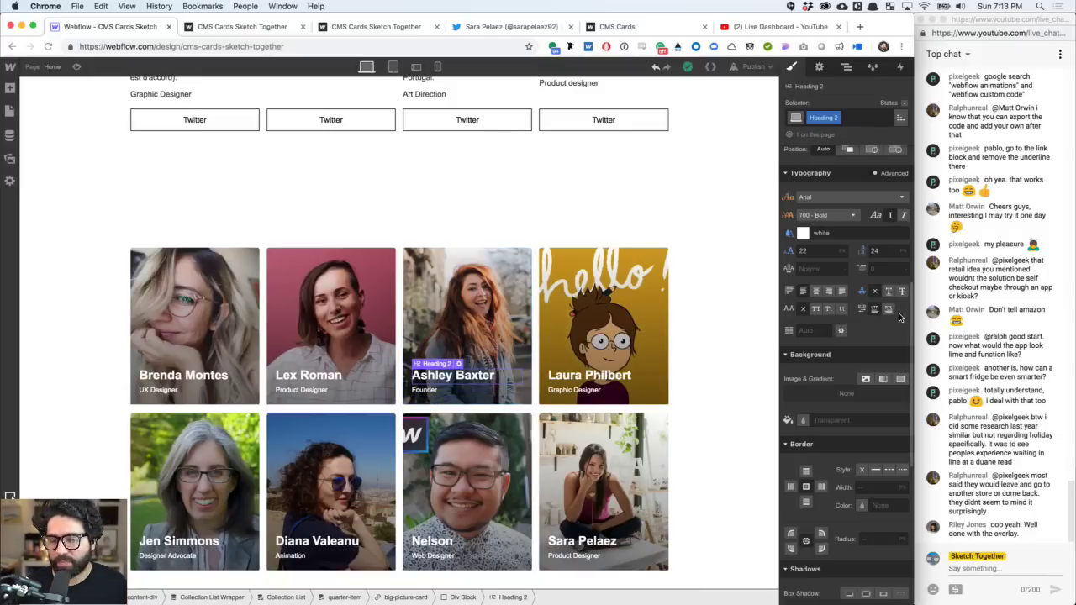
scroll(866, 427, "up", 5)
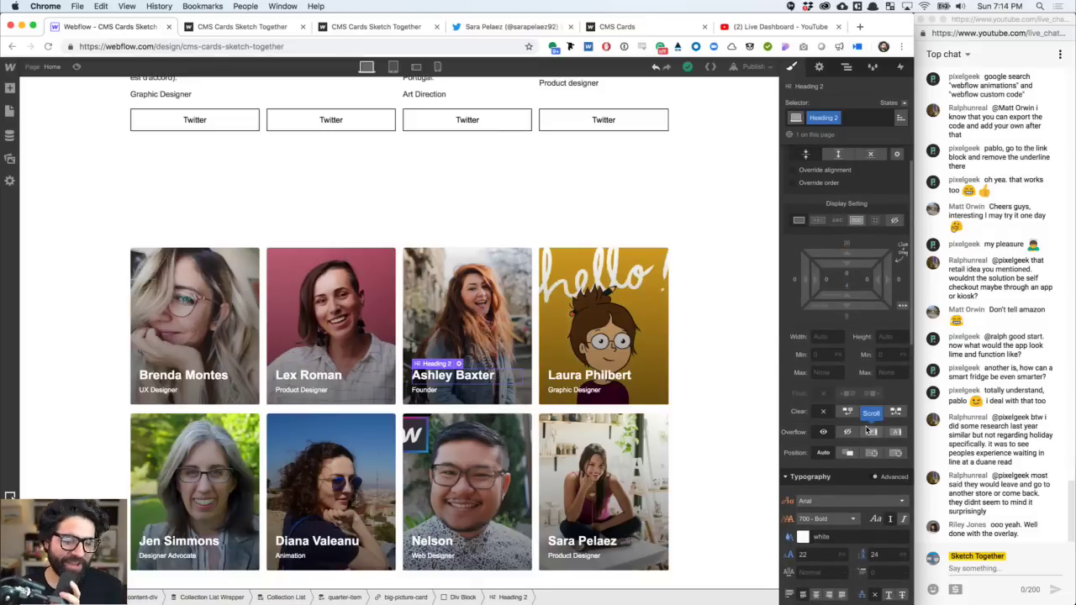
left_click(846, 287)
left_click(853, 332)
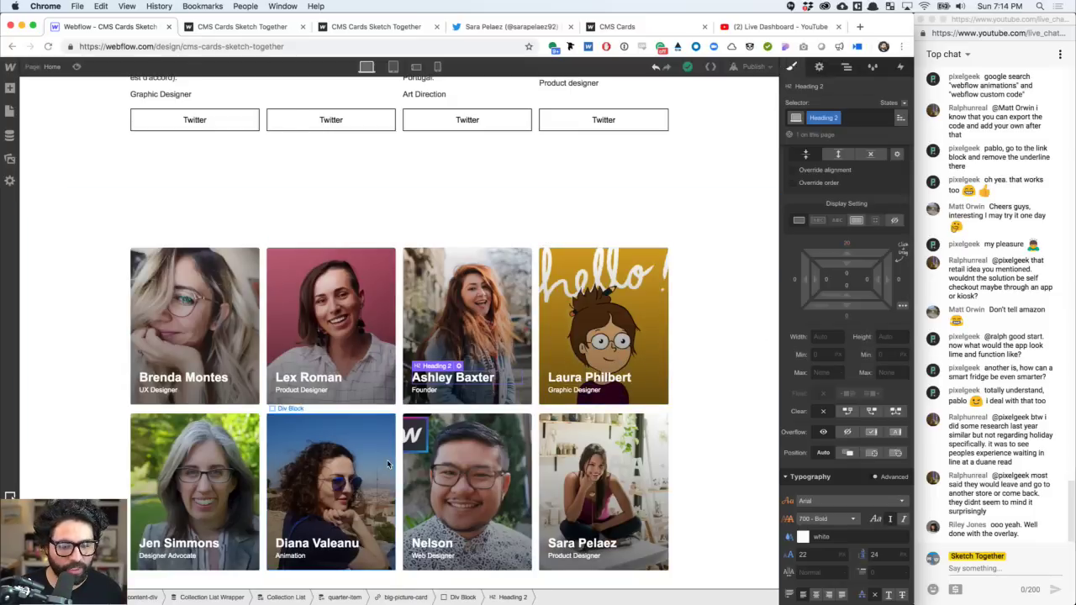
scroll(388, 464, "down", 1)
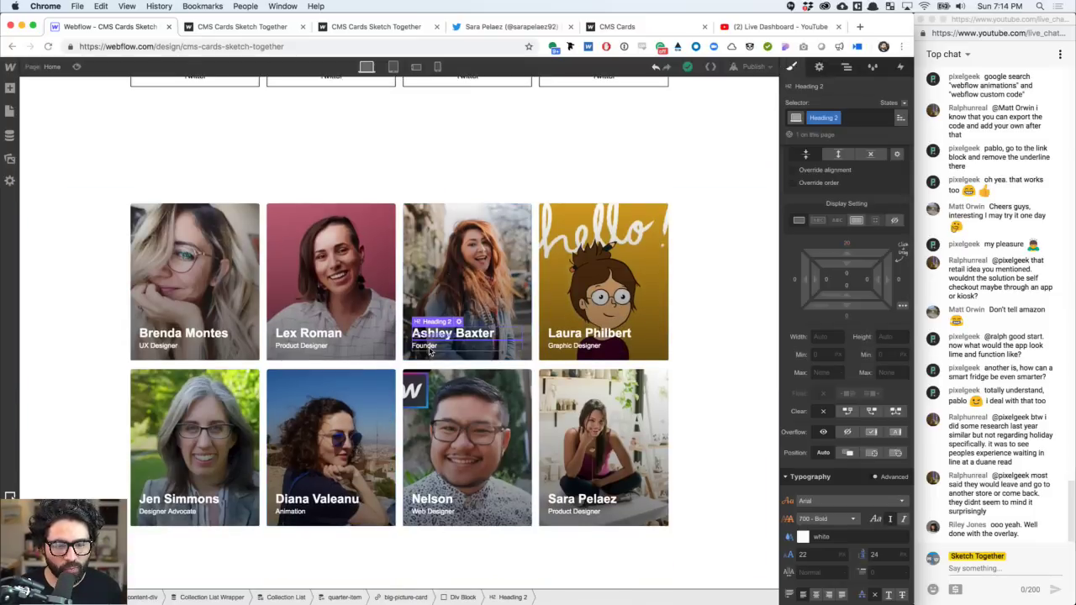
- Make the subtitle white at 80% opacity with 0.5 letter spacing
left_click(427, 351)
scroll(797, 403, "down", 5)
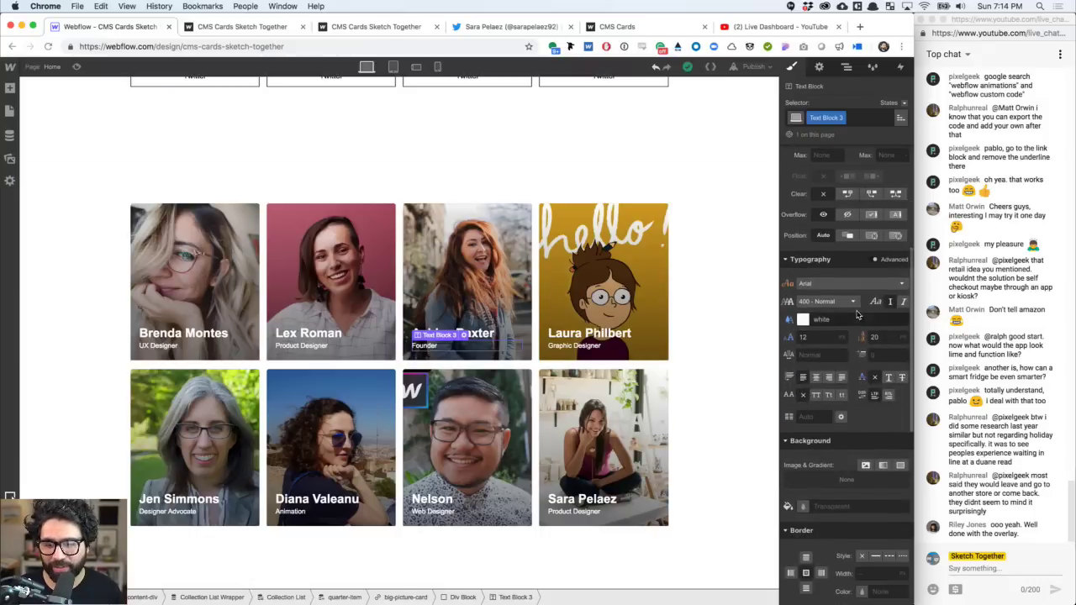
left_click(803, 321)
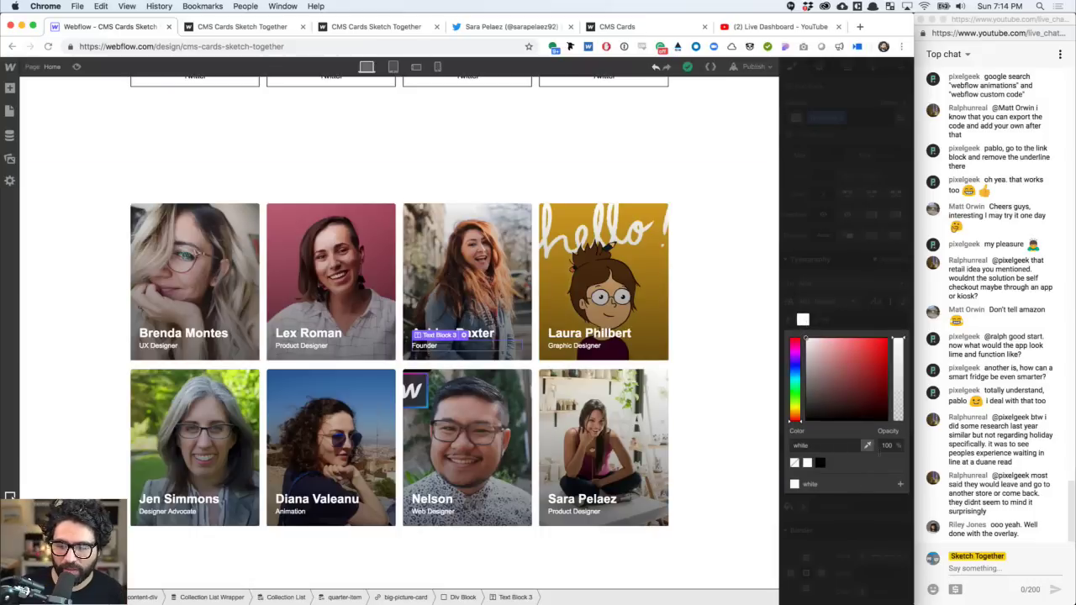
type("80")
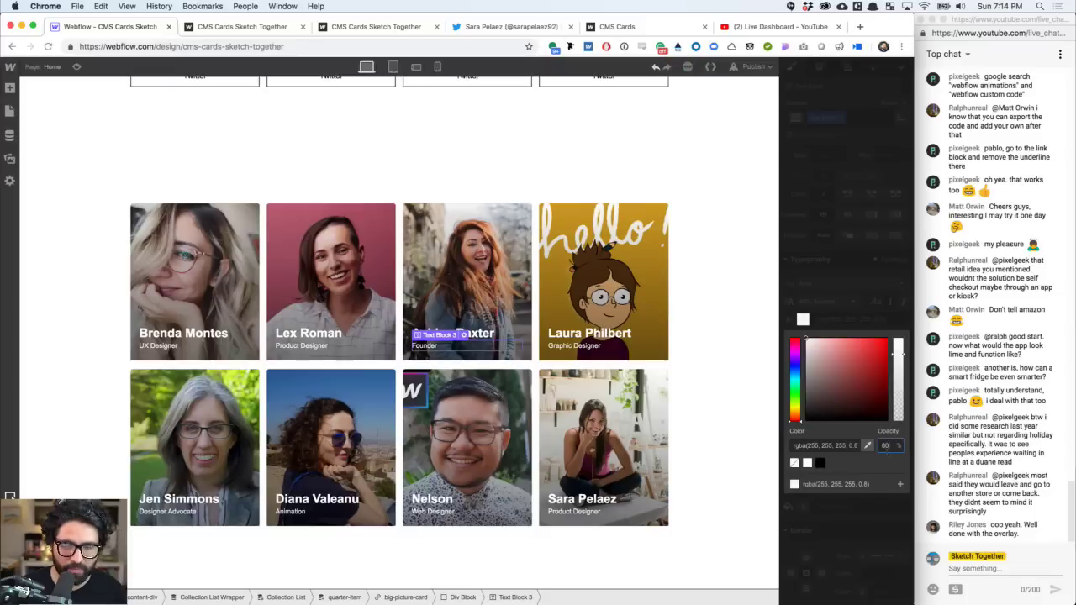
key("Return")
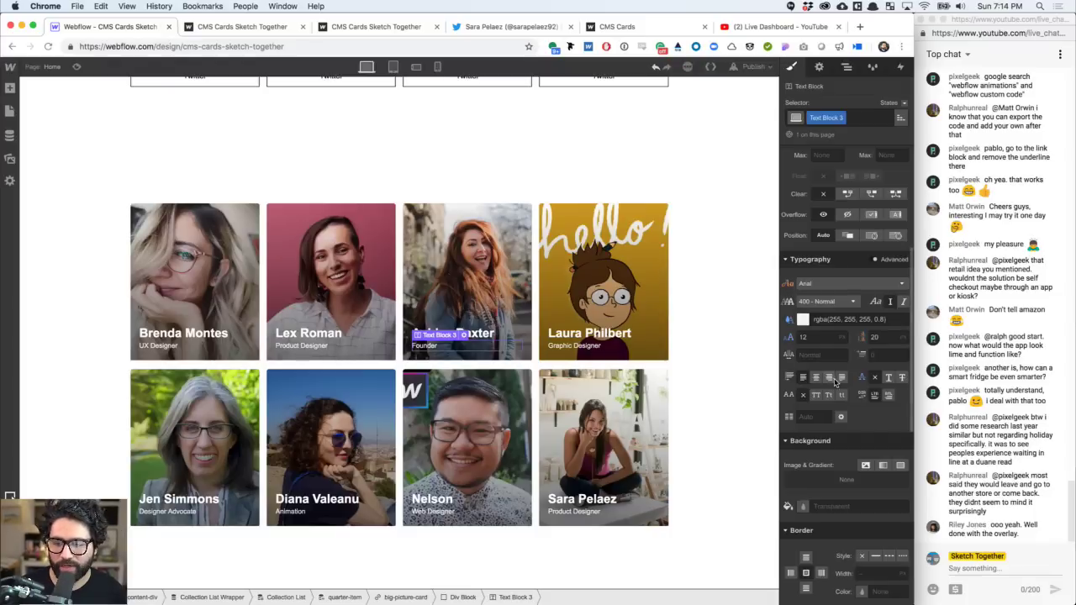
left_click(822, 355)
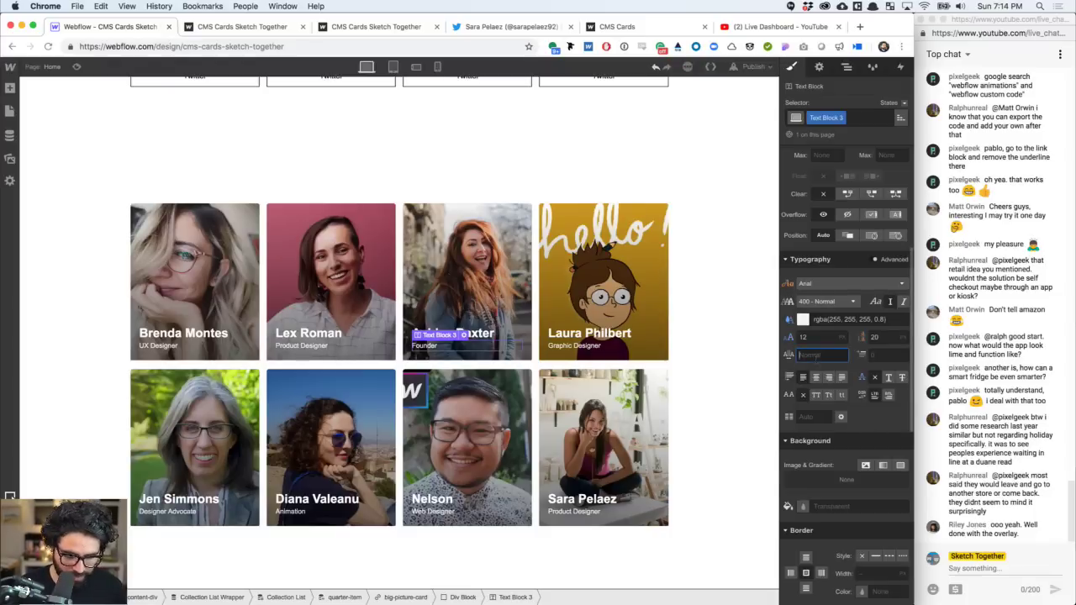
type("0.5")
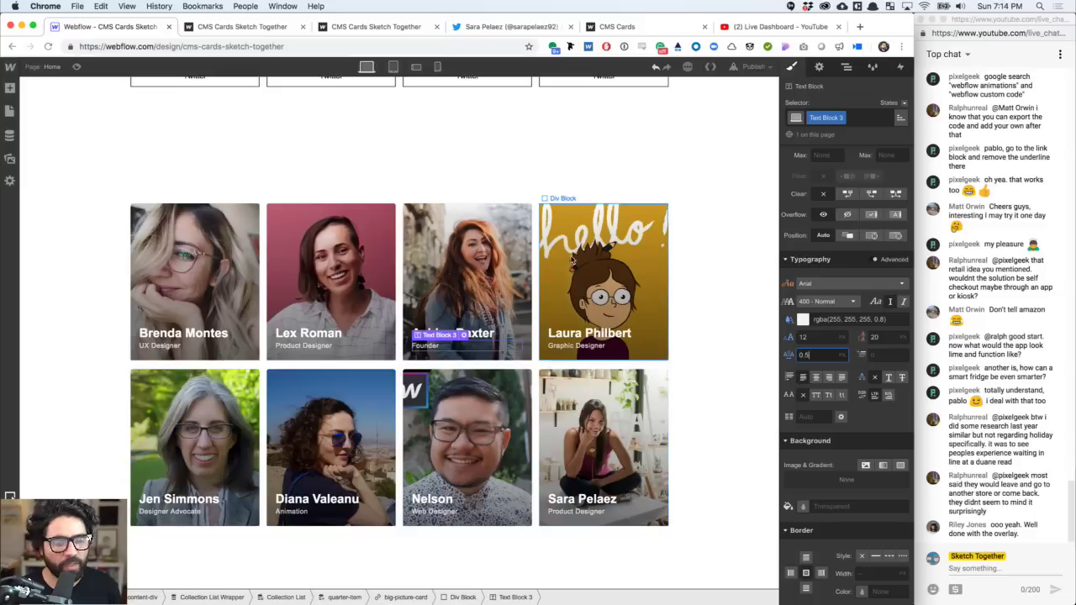
left_click(630, 265)
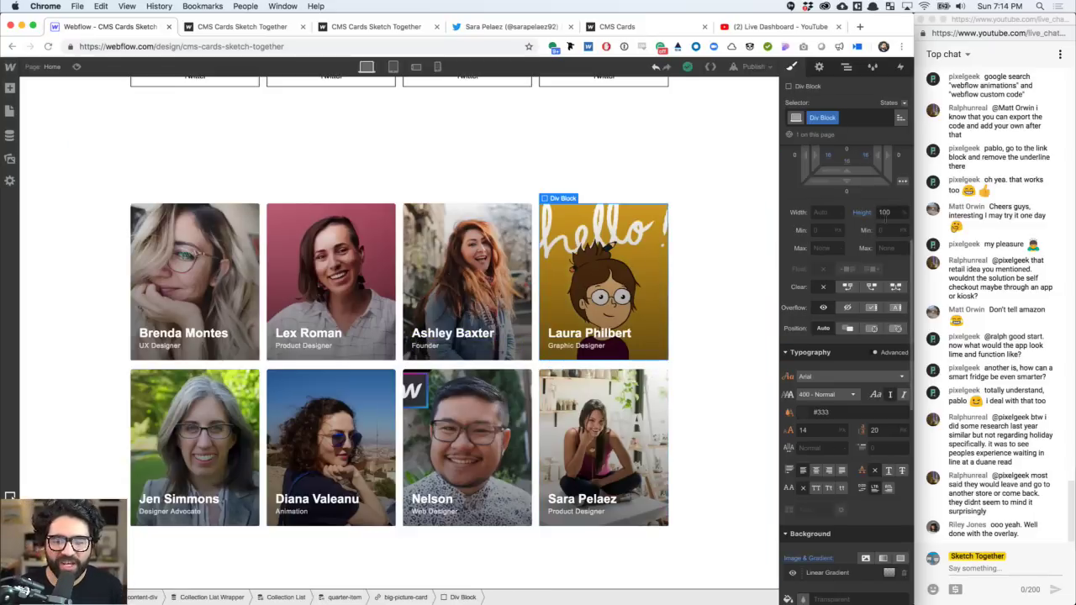
- Change the overlay block's height from 100 to 60, then down to 50
left_click(884, 212)
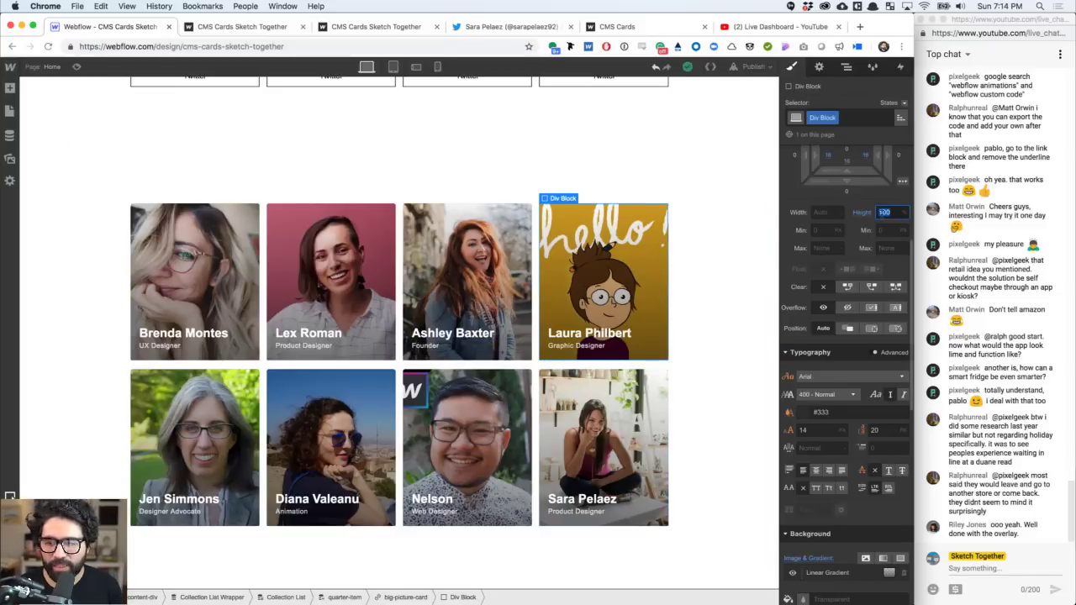
type("60")
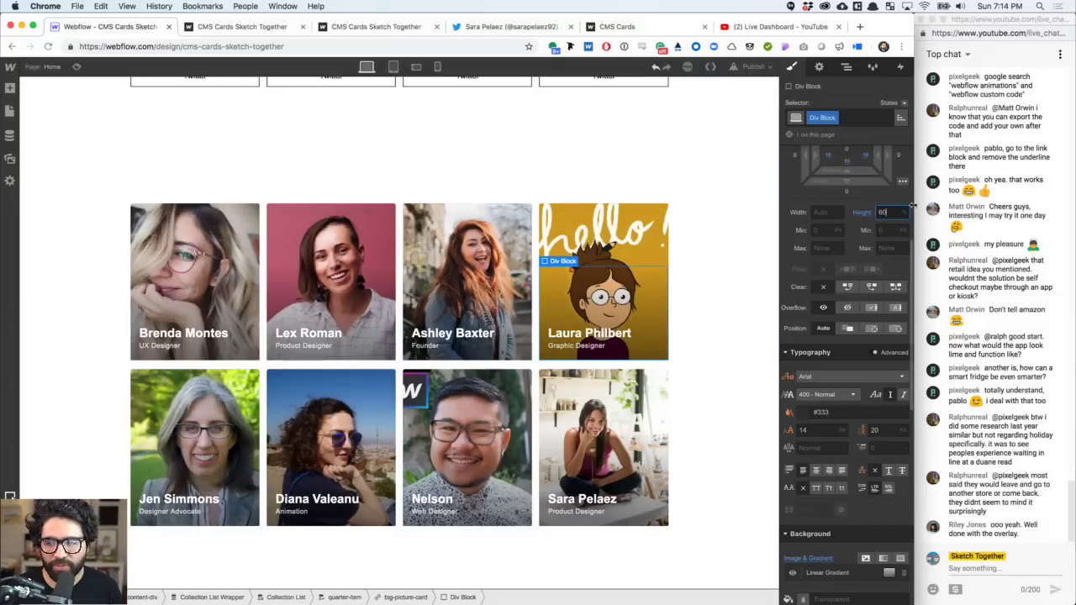
key("shift+Down")
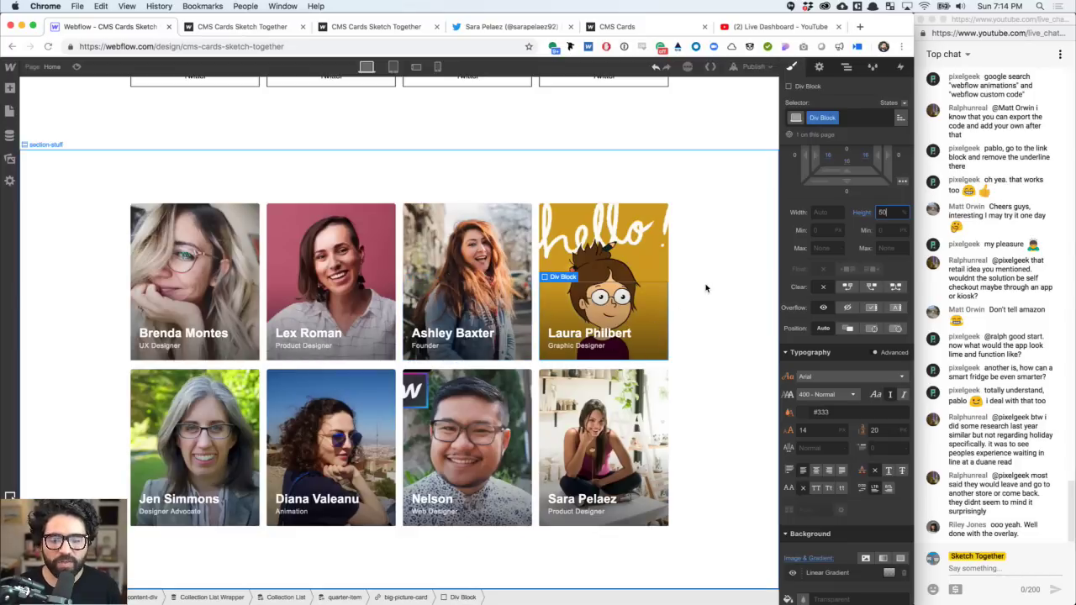
left_click(706, 288)
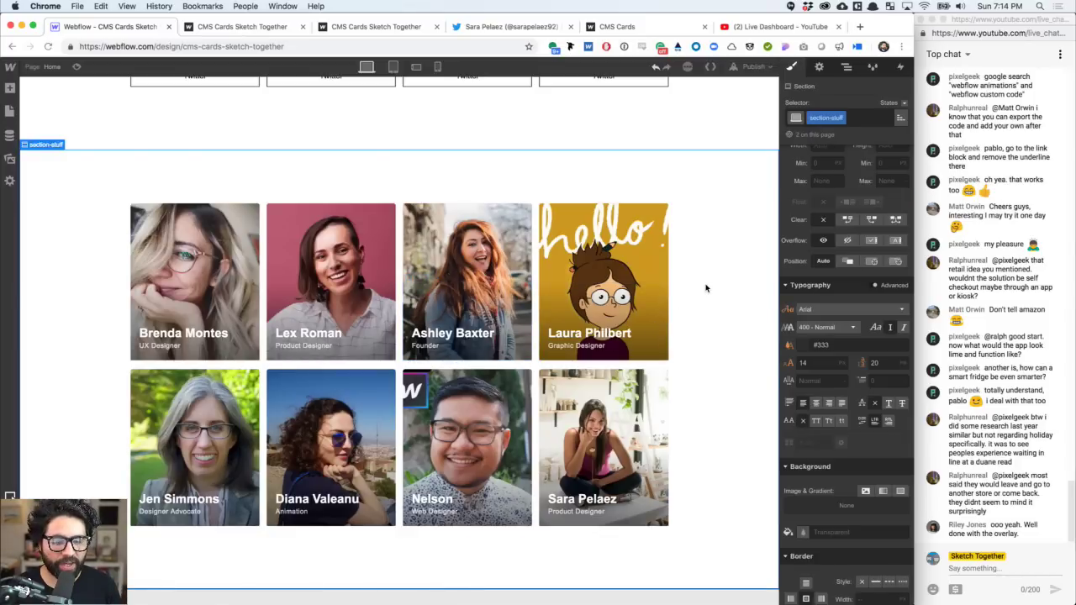
left_click(358, 454)
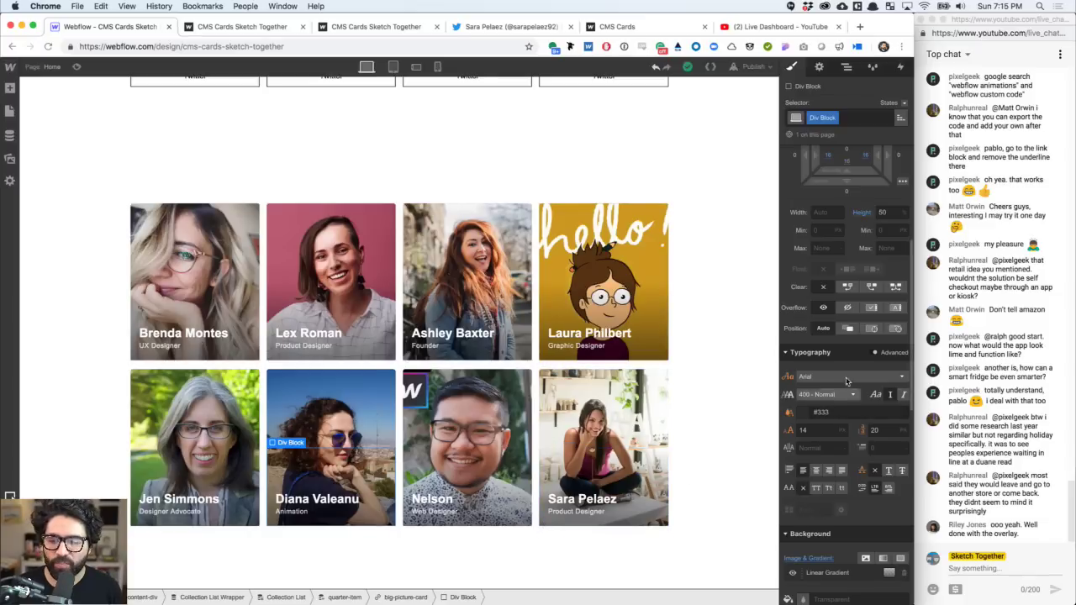
- Round the overlay's bottom-left and bottom-right corners with a 4 px radius
scroll(826, 353, "down", 10)
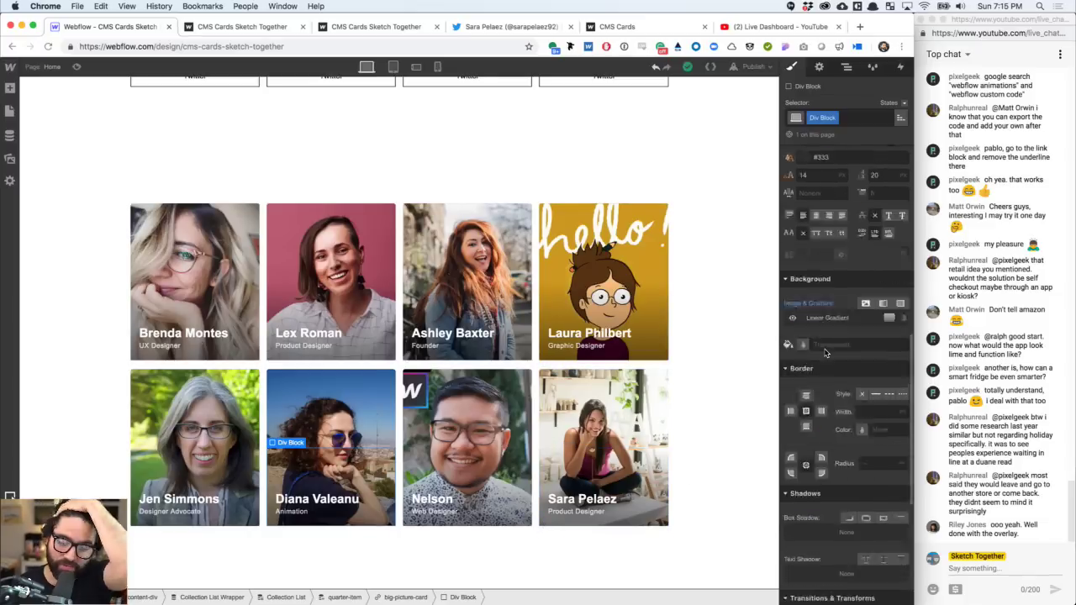
scroll(827, 353, "up", 3)
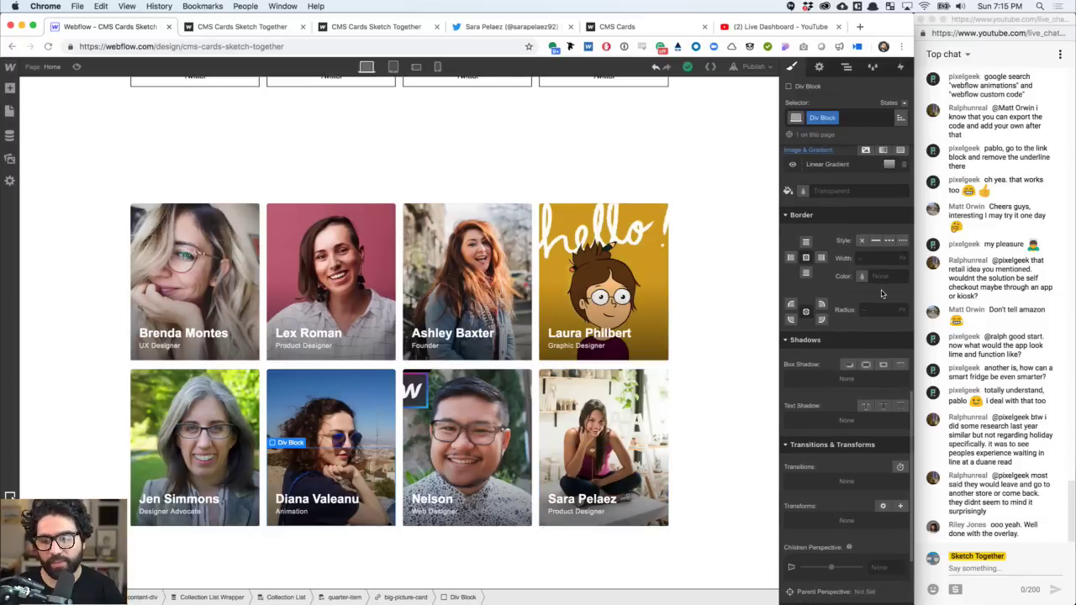
left_click(874, 310)
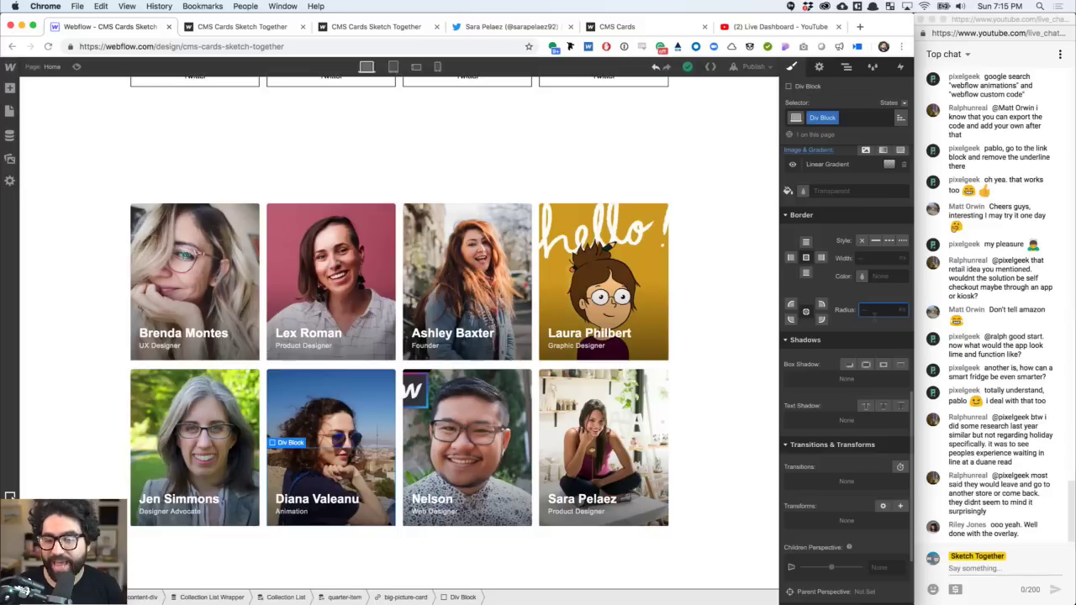
left_click(791, 320)
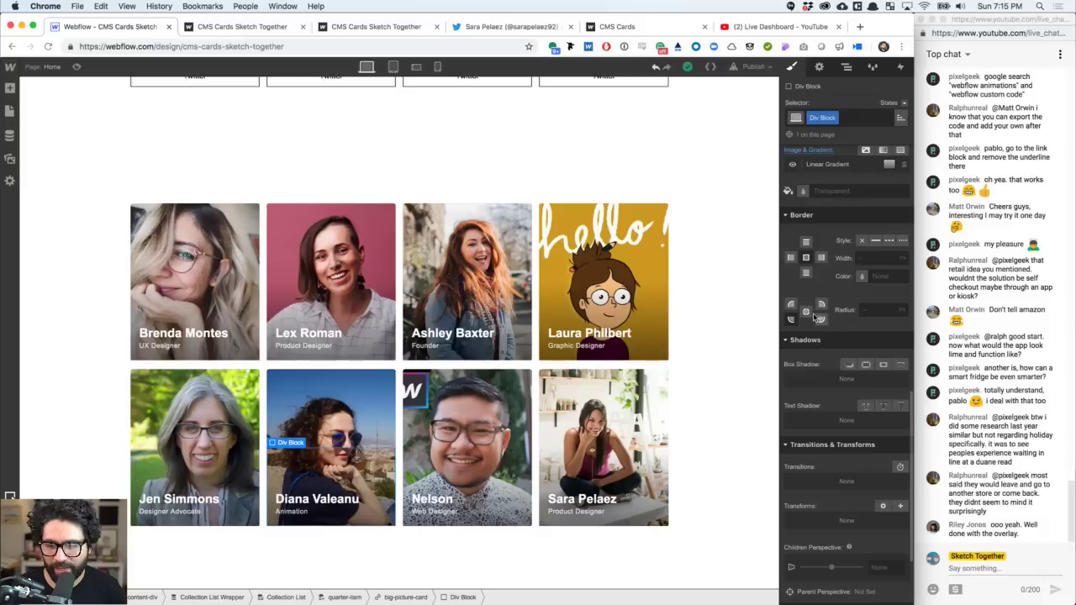
left_click(876, 311)
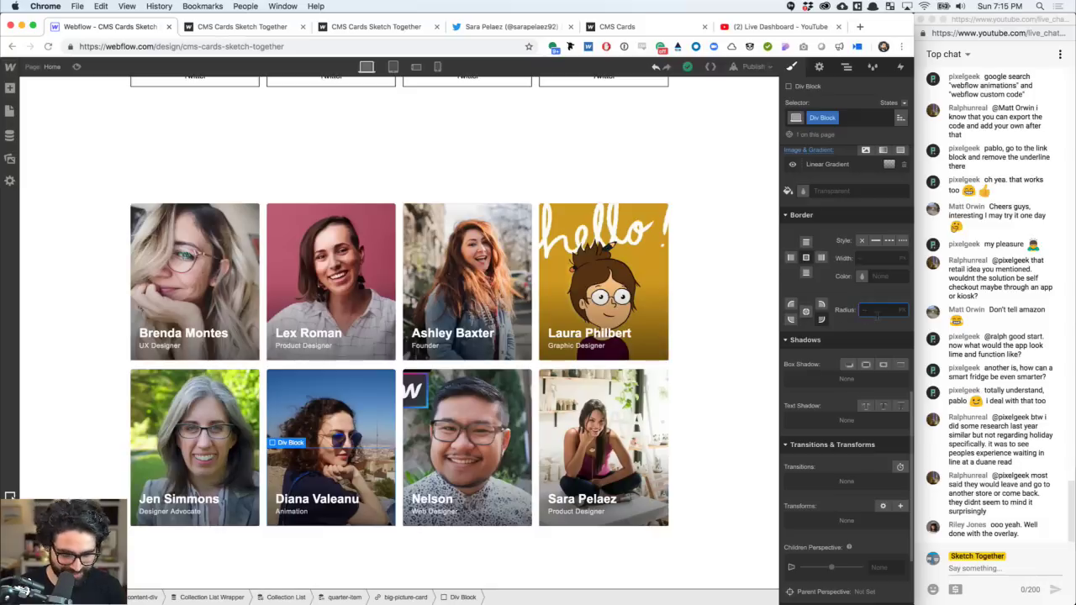
type("4")
left_click(791, 320)
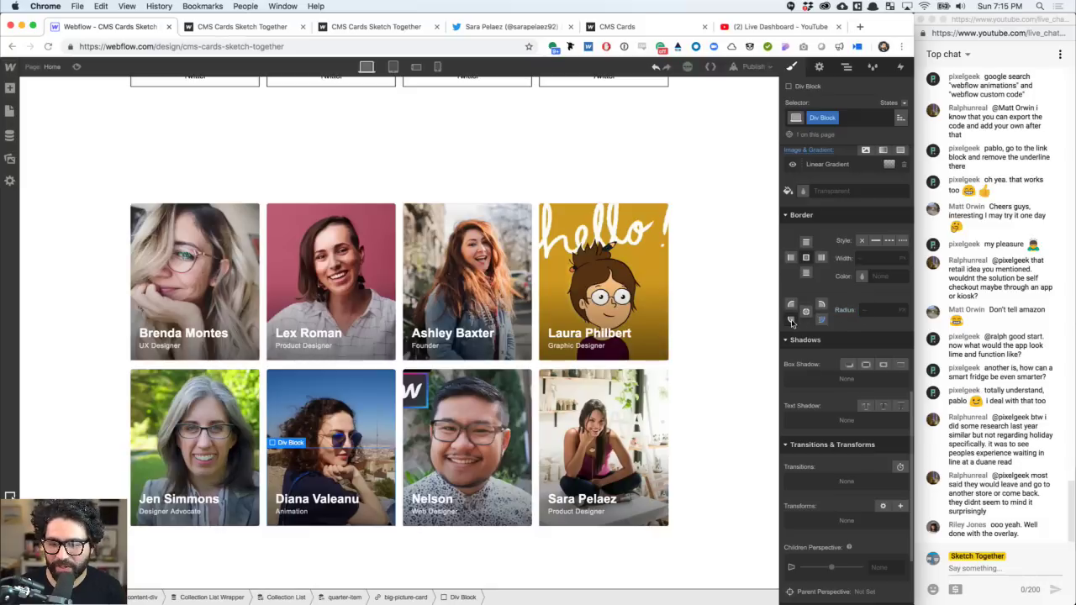
left_click(877, 313)
type("4")
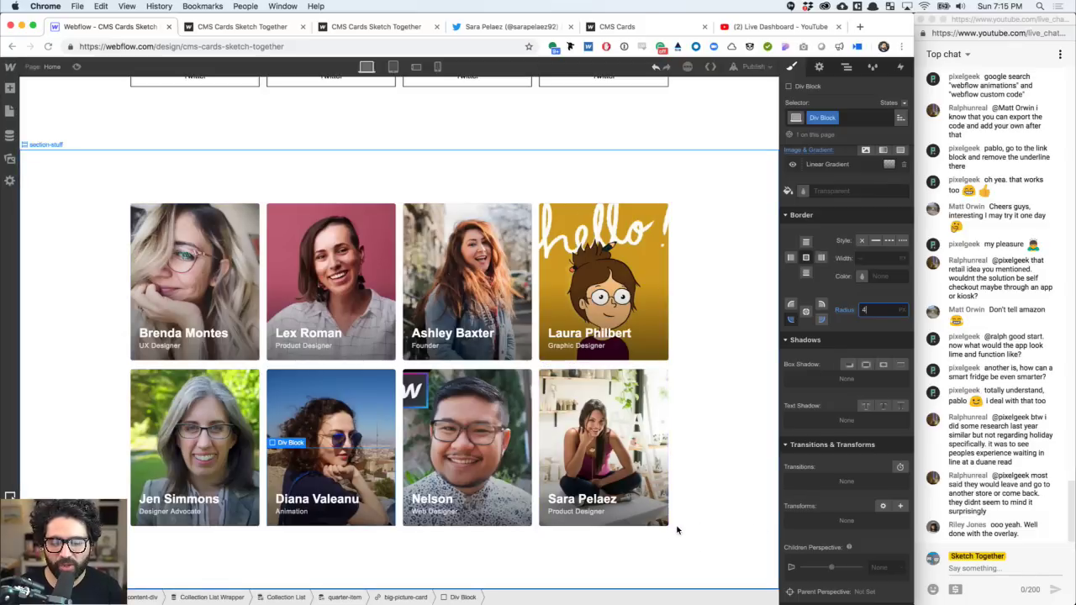
left_click(643, 450)
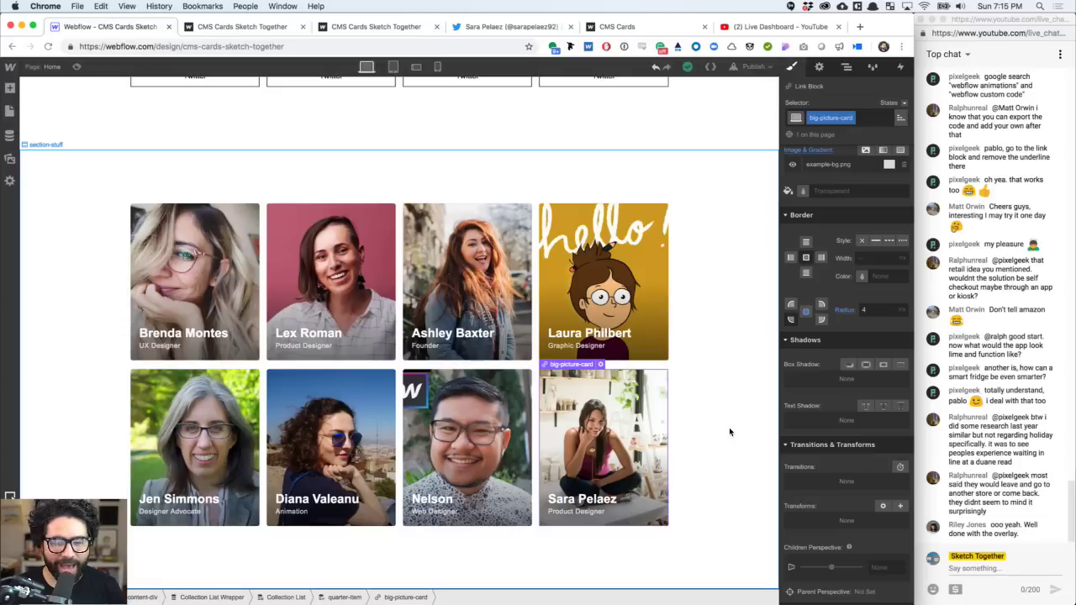
key("super+Tab")
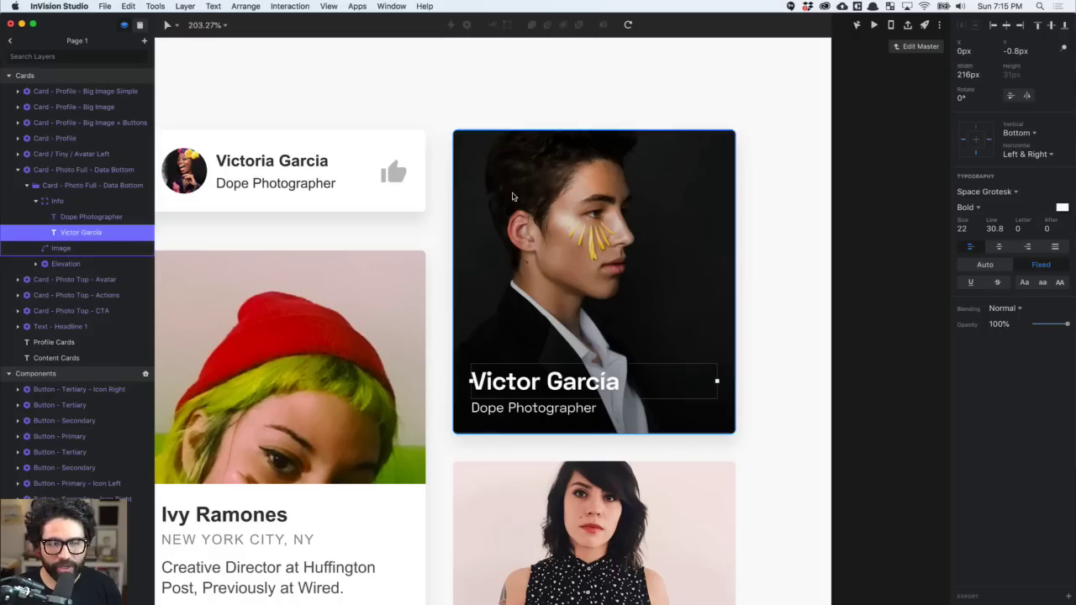
left_click(508, 191)
key("Escape")
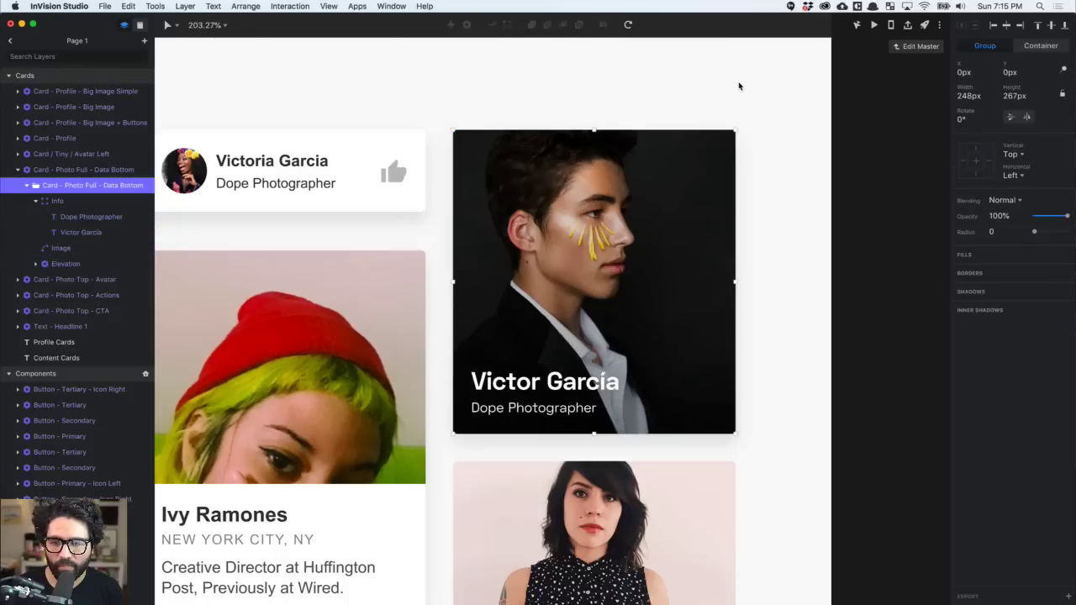
left_click(705, 79)
left_click(558, 242)
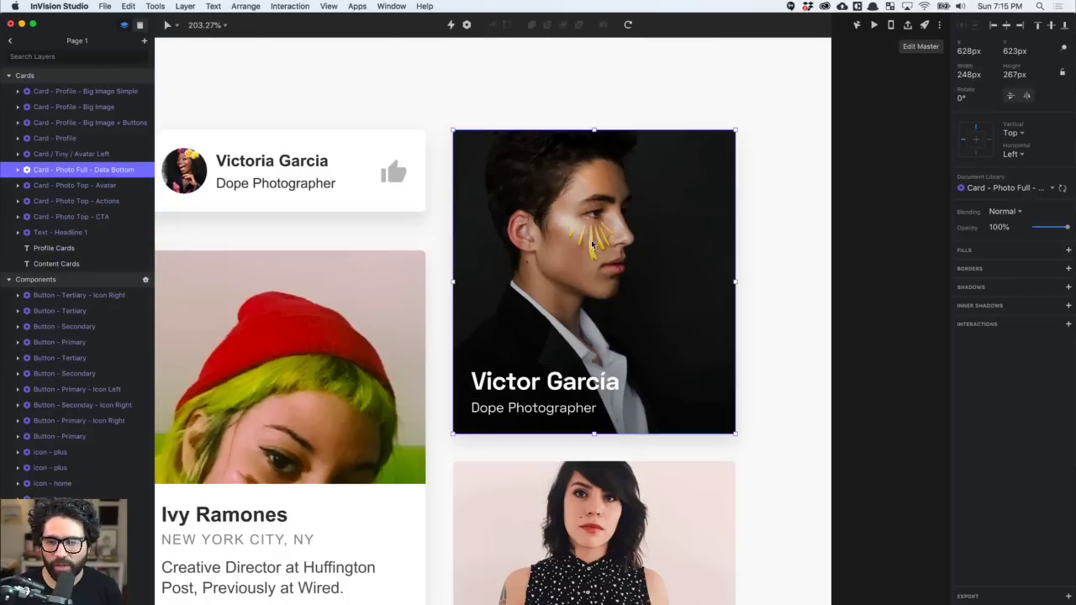
double_click(633, 245)
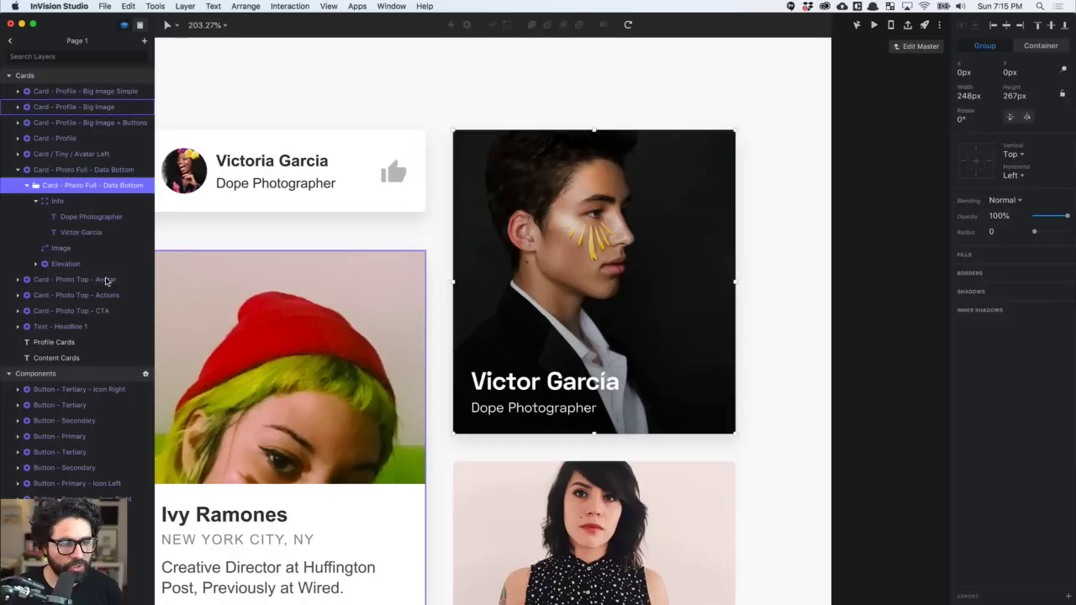
left_click(66, 263)
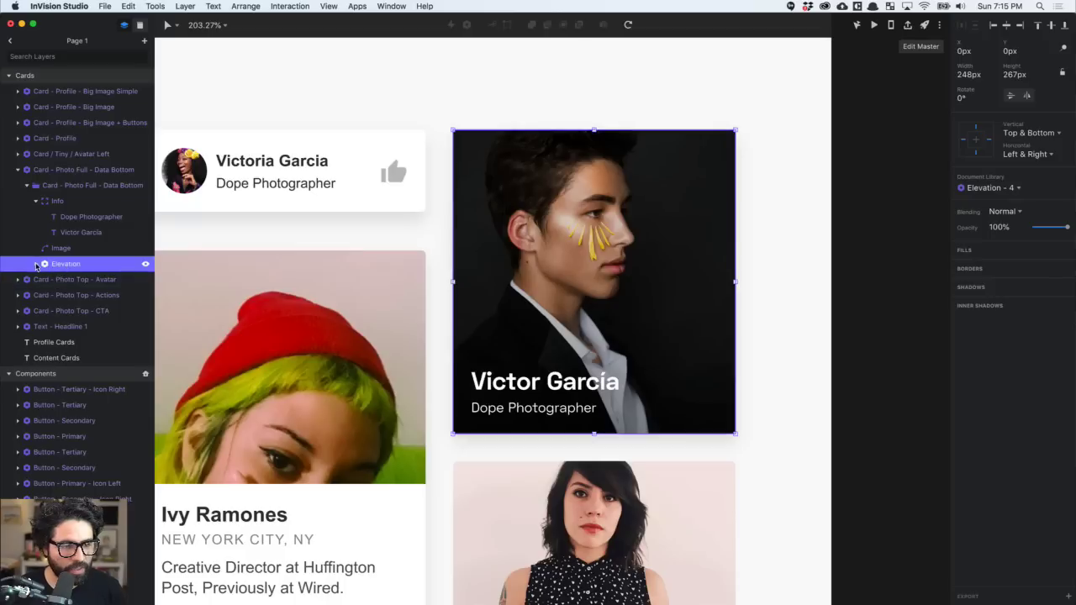
left_click(36, 265)
left_click(72, 279)
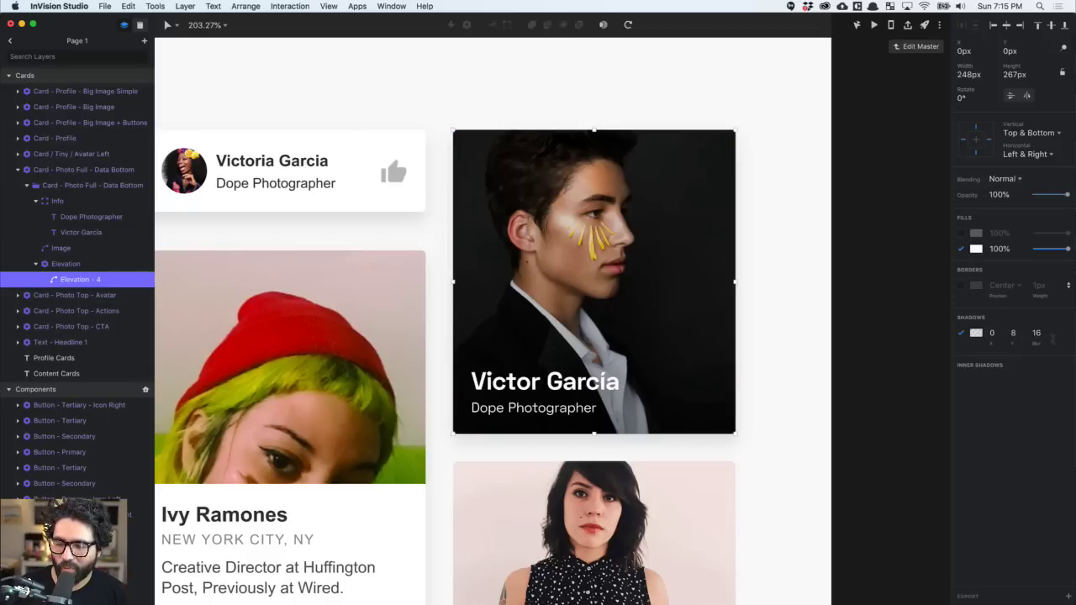
key("super+Tab")
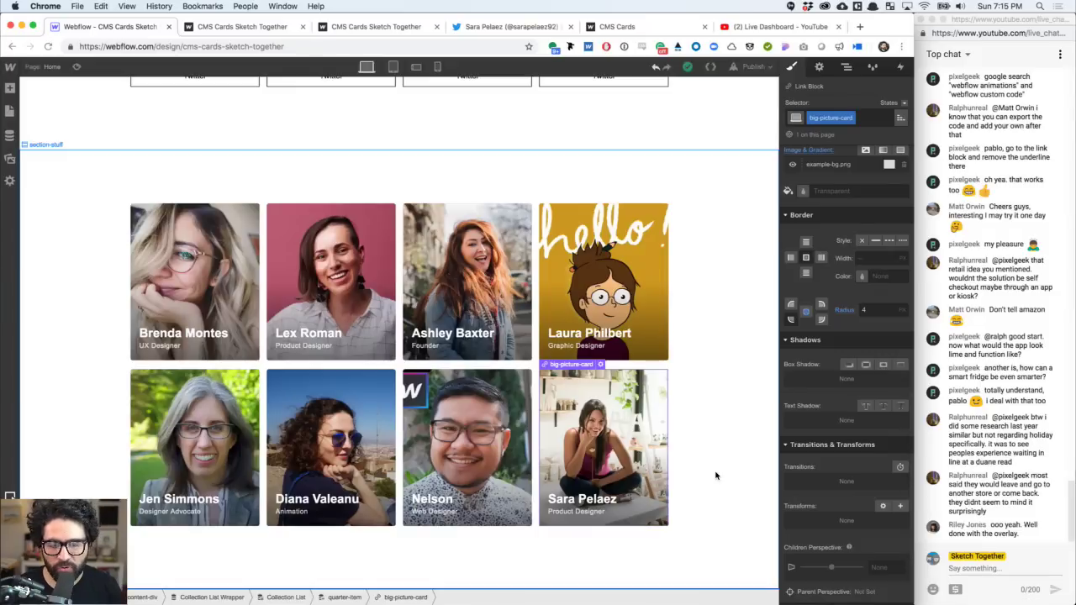
scroll(858, 437, "down", 4)
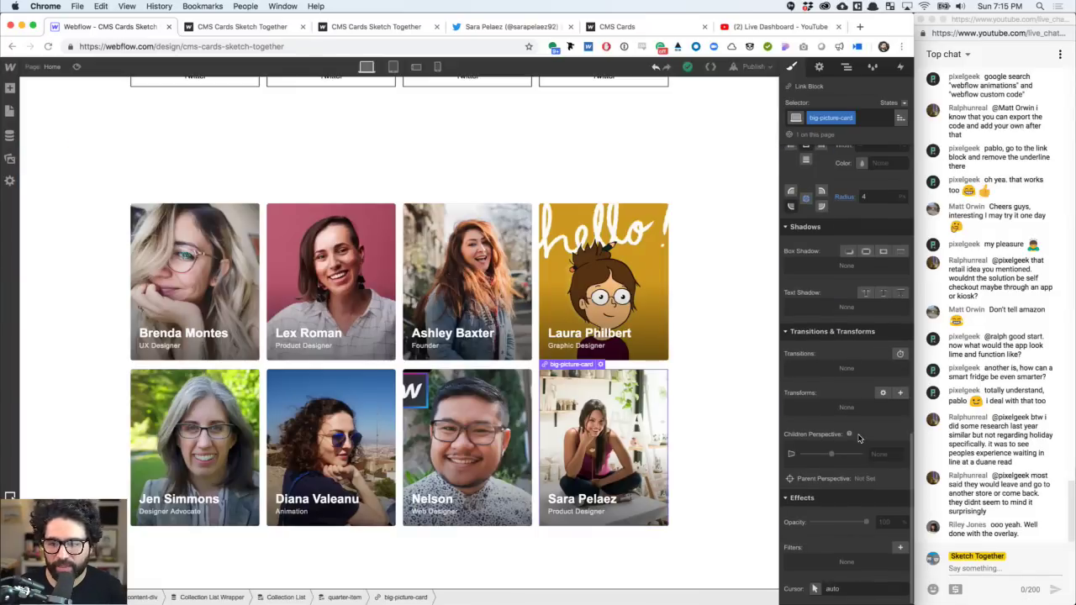
- Add a box shadow to the picture cards with a 180° angle and initial distance and blur
scroll(859, 437, "up", 2)
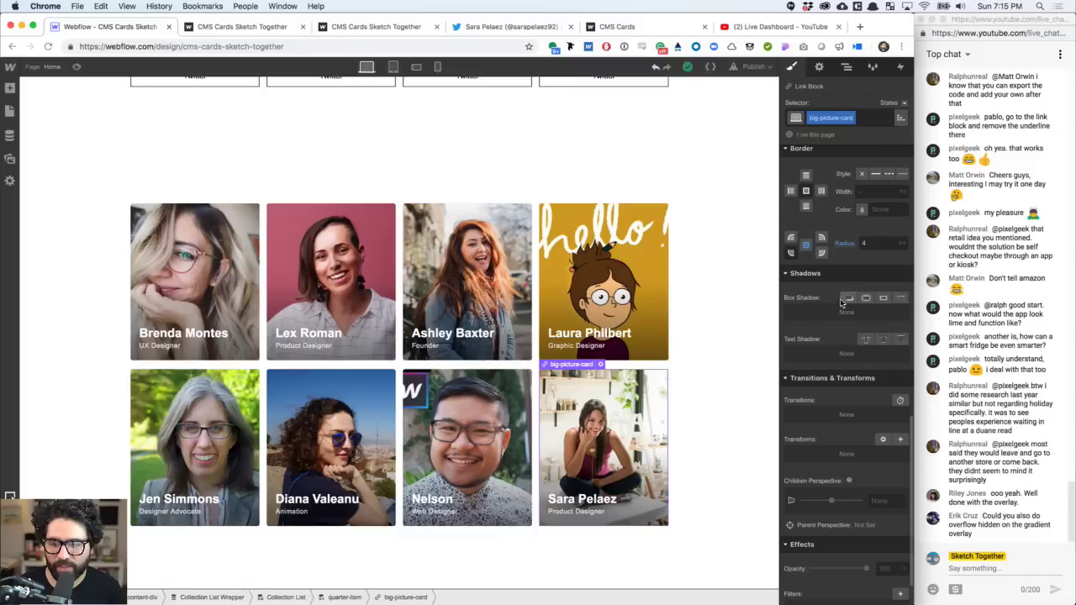
left_click(848, 300)
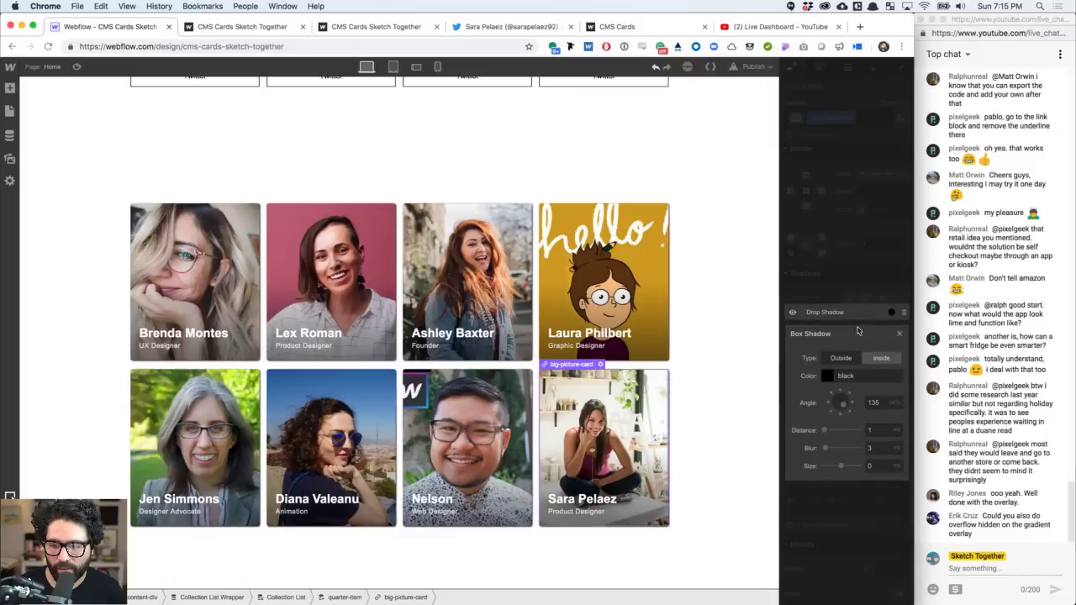
left_click(875, 405)
type("180")
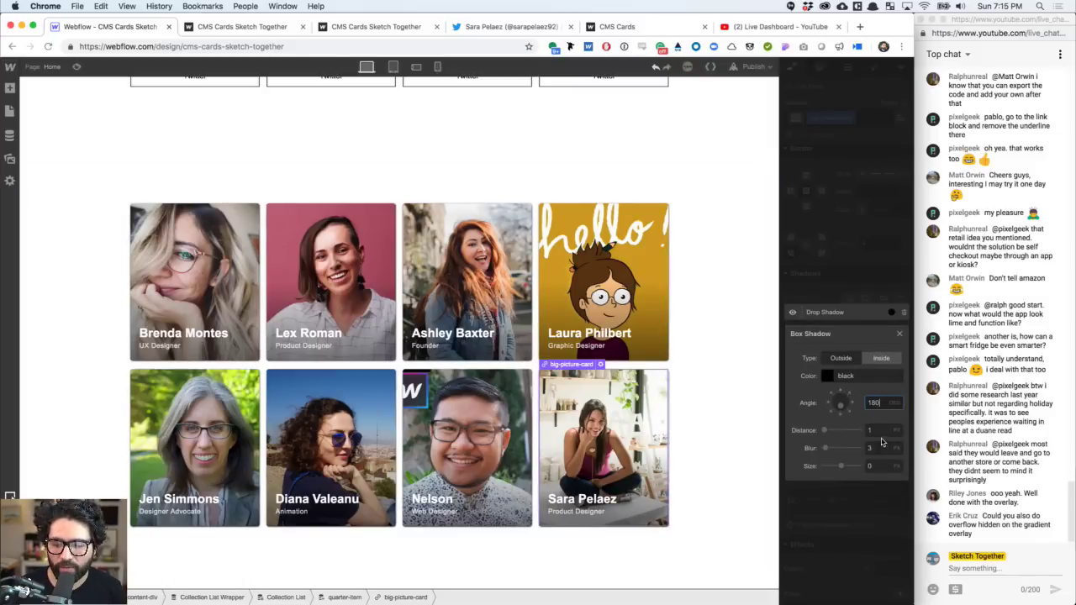
key("Tab")
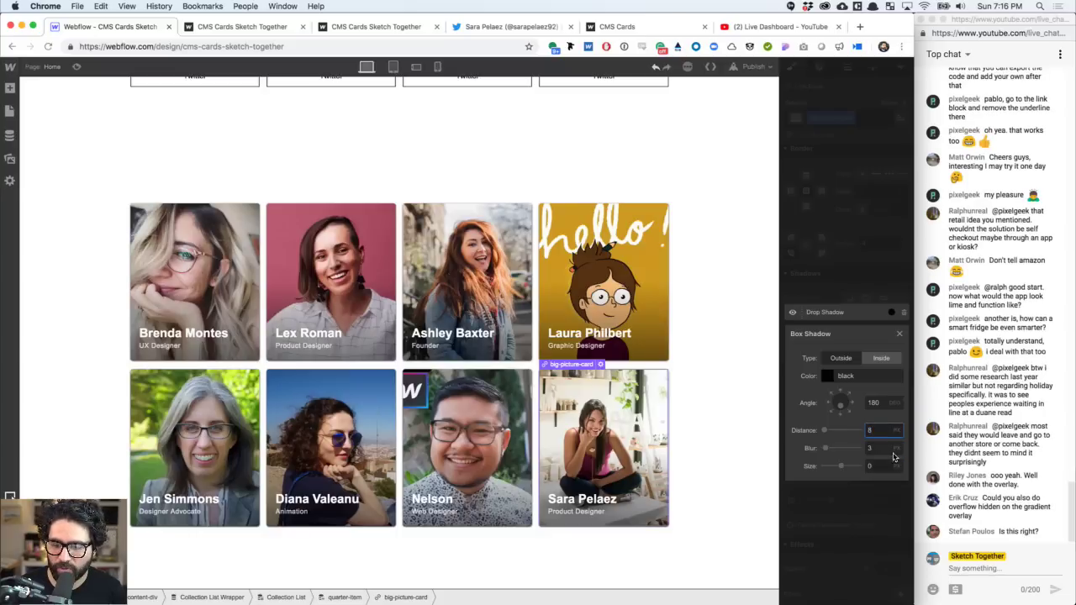
left_click(883, 448)
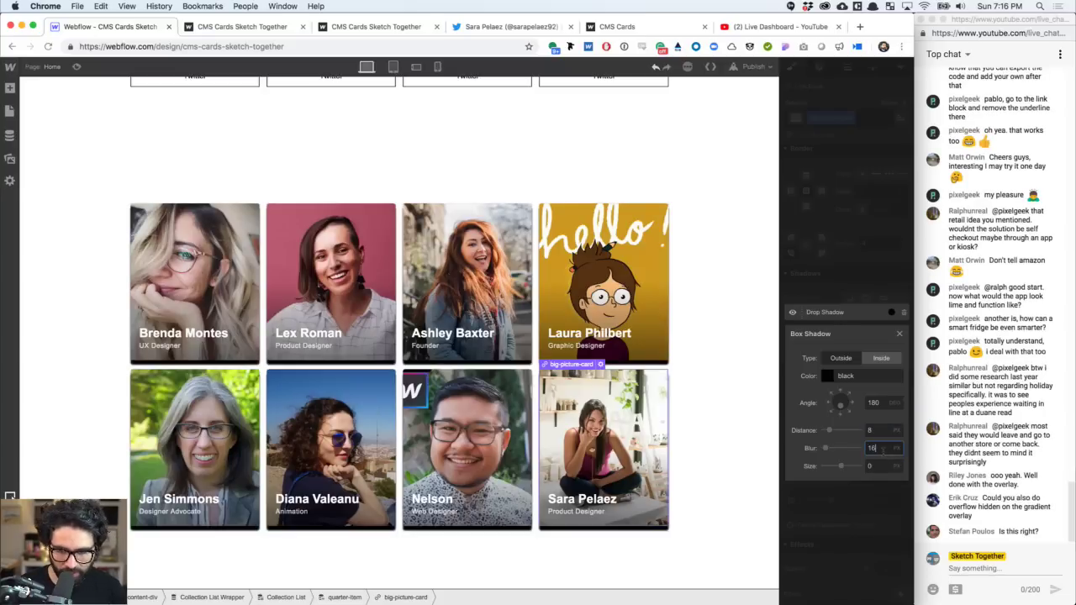
type("16")
key("Return")
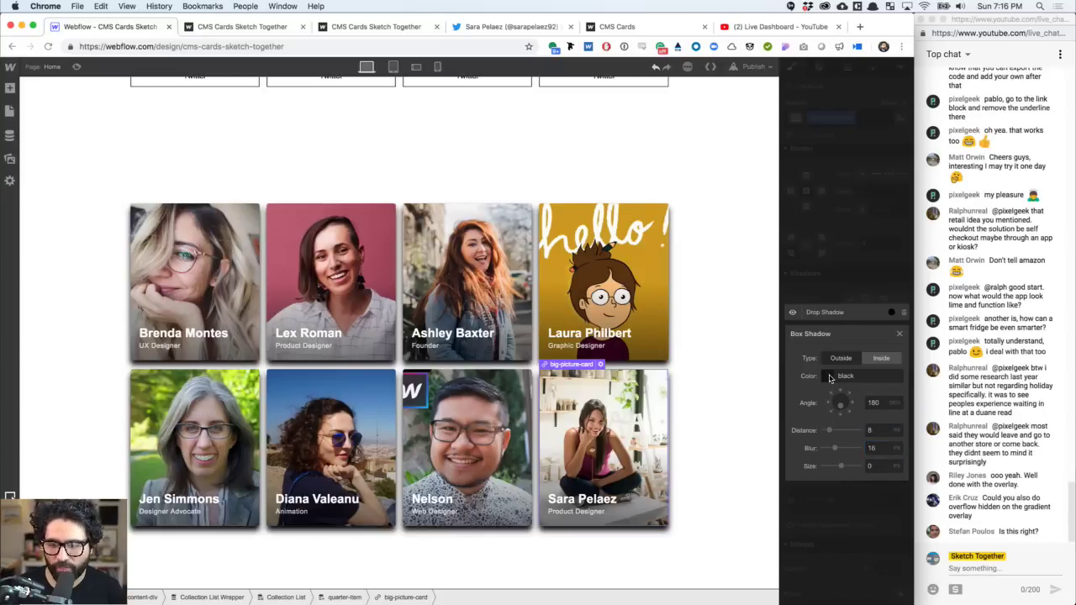
- Set the shadow colour to black at 10% opacity, with 4 px distance and 8 px blur
left_click(827, 376)
left_click(887, 504)
double_click(888, 503)
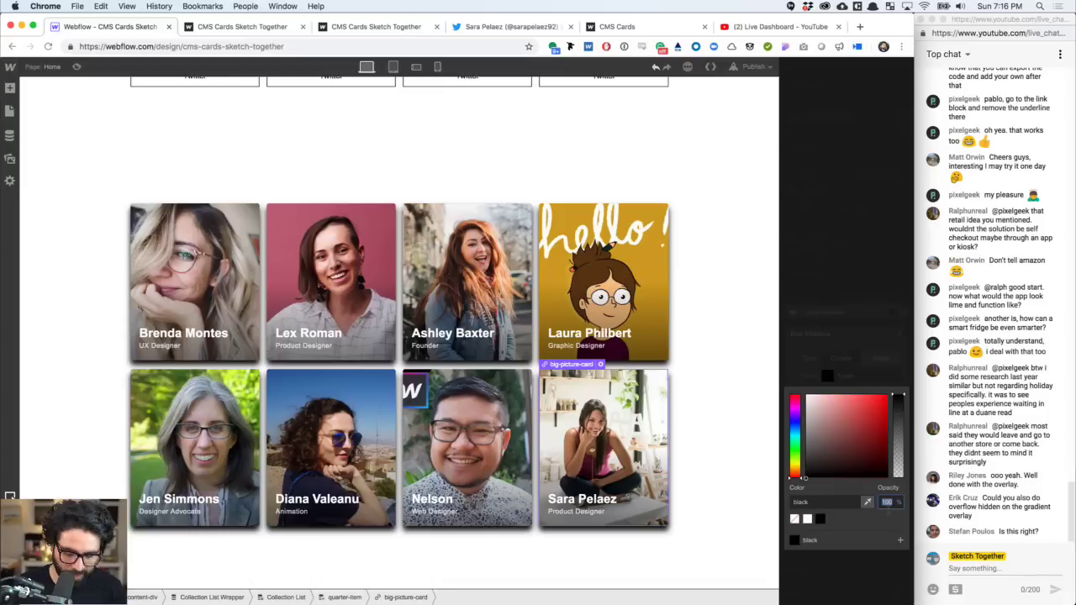
type("10")
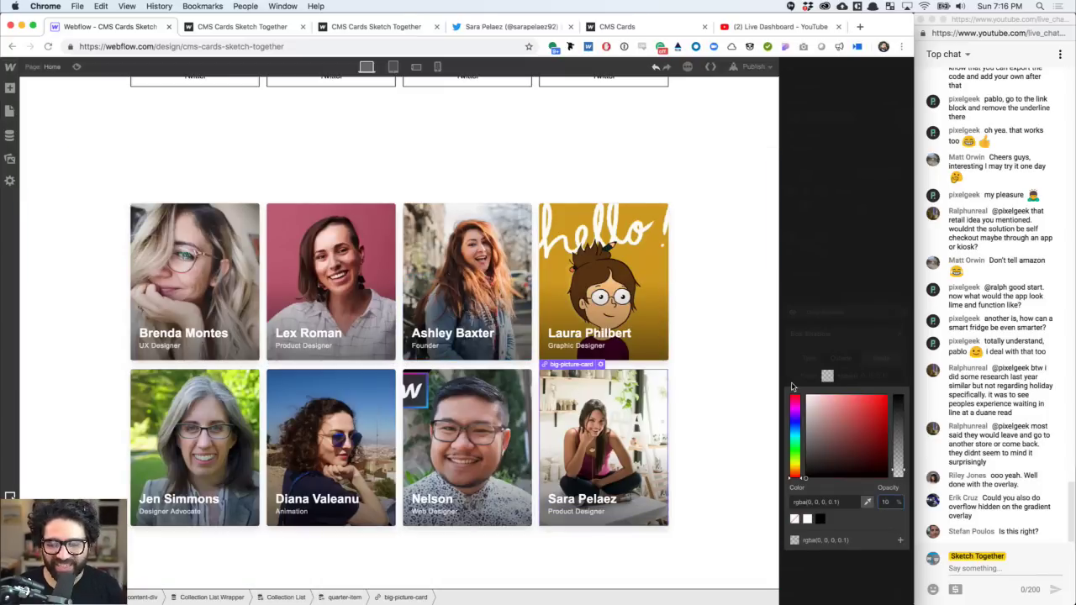
left_click(806, 362)
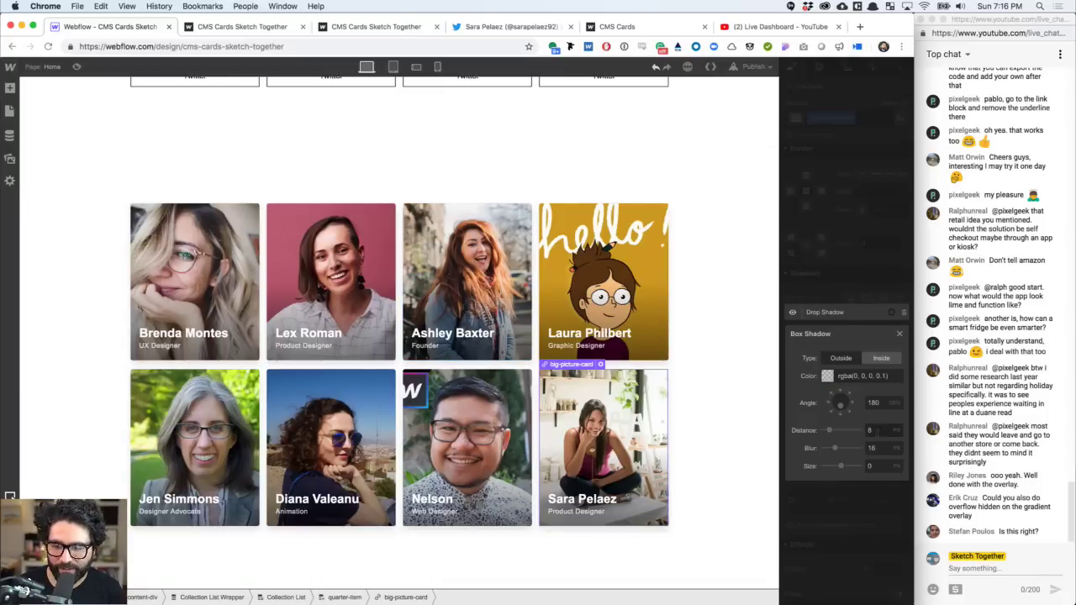
left_click(877, 431)
key("Tab")
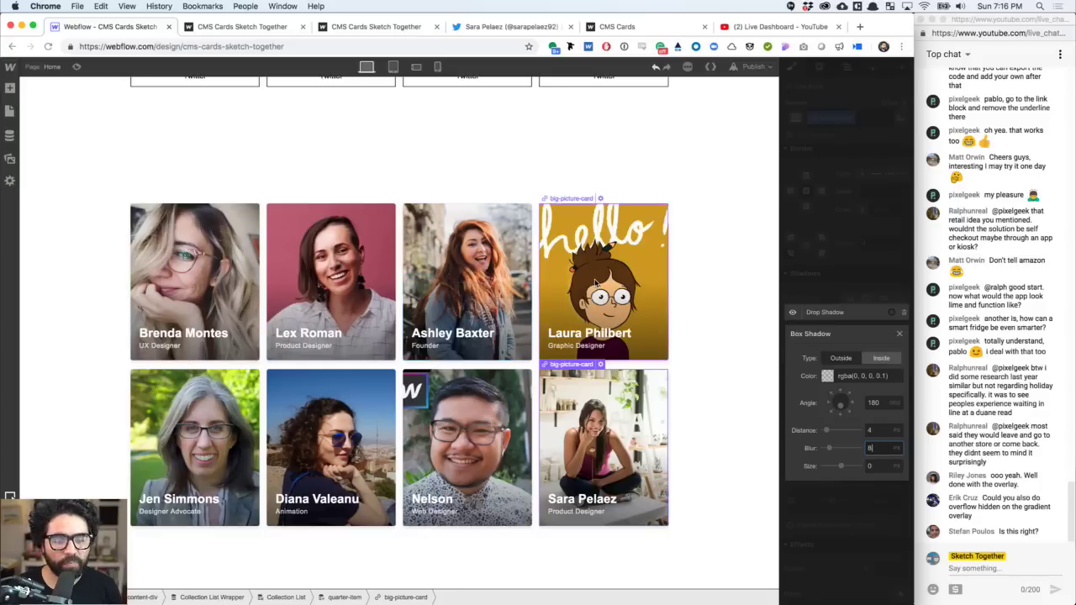
scroll(595, 283, "up", 10)
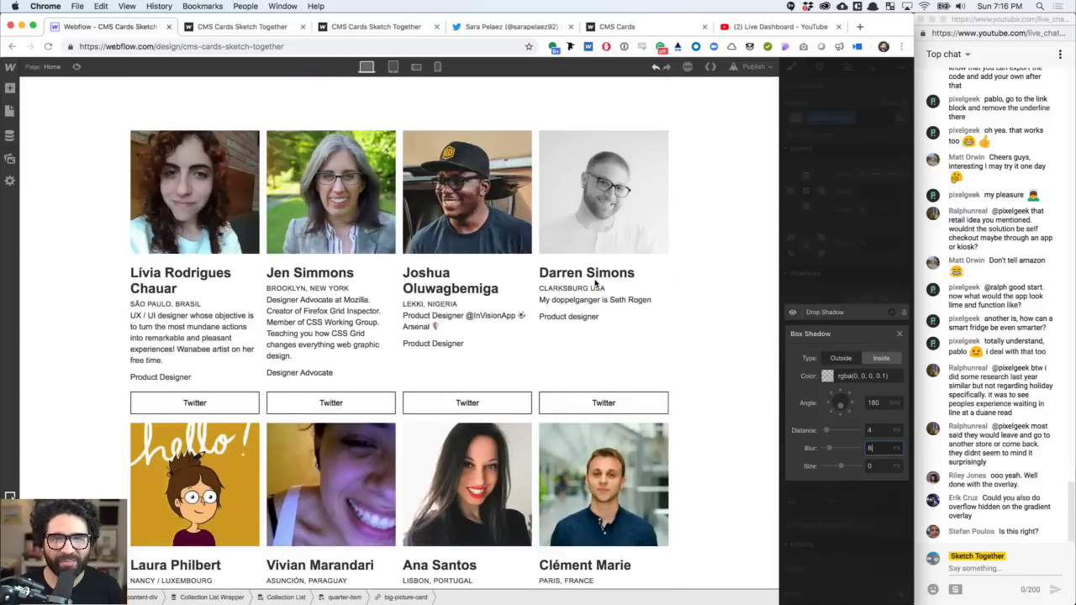
scroll(595, 283, "down", 10)
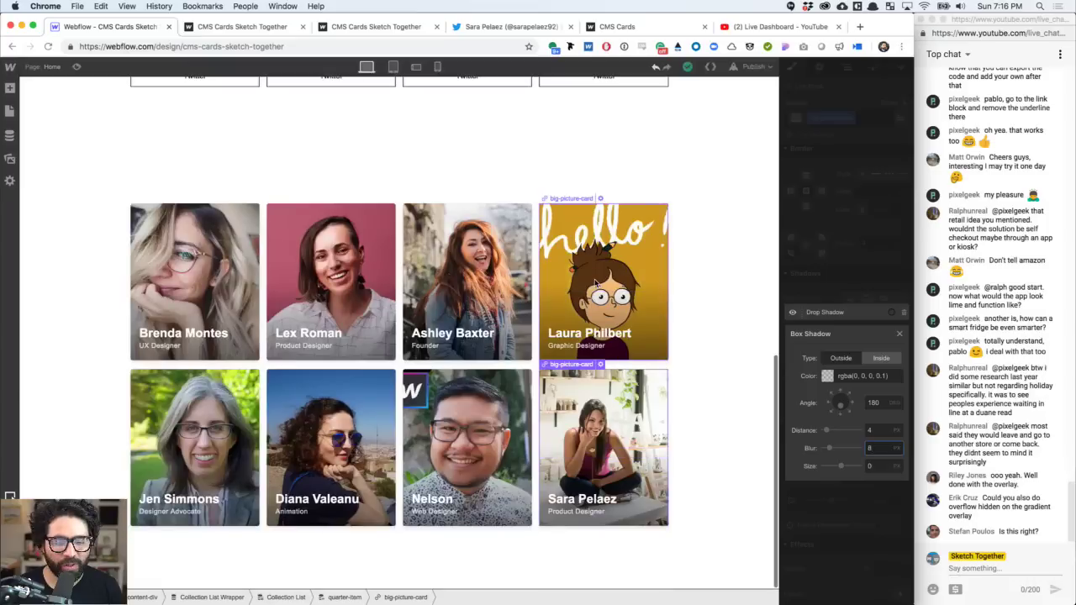
left_click(697, 243)
left_click(611, 251)
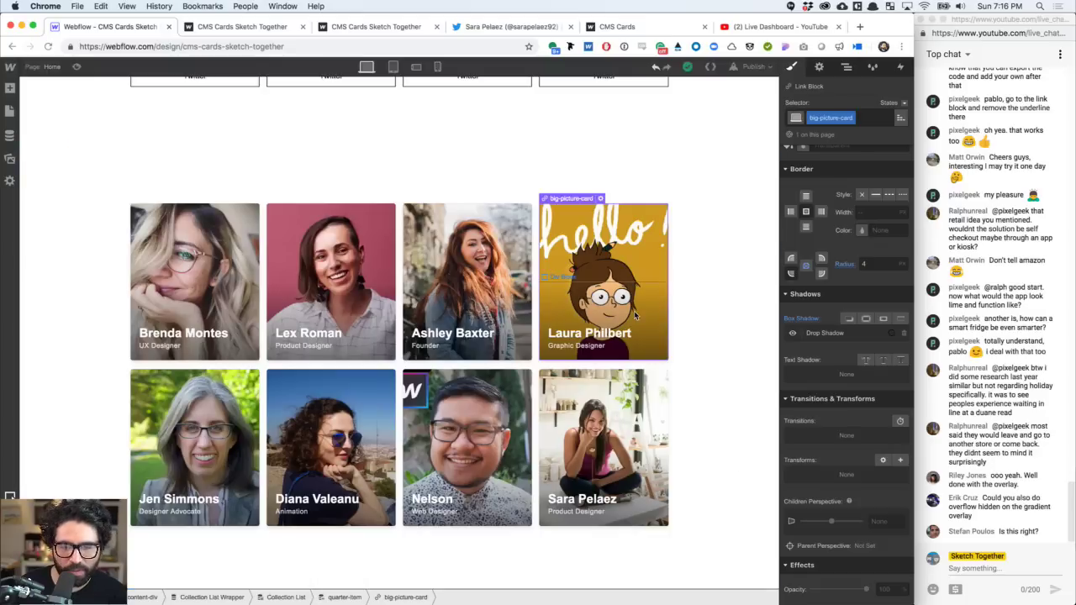
scroll(632, 313, "up", 2)
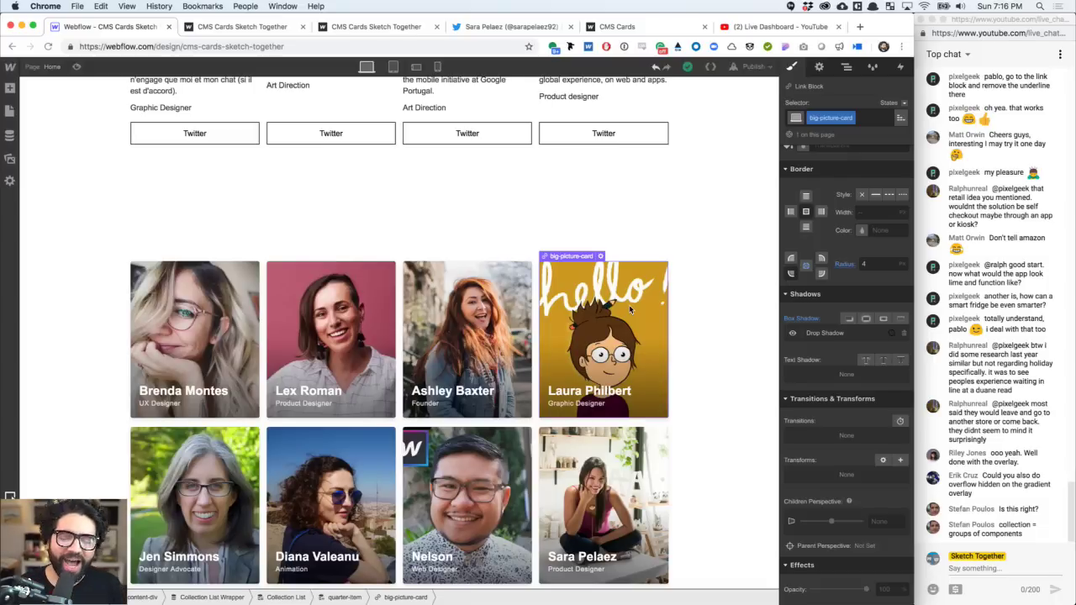
scroll(827, 412, "down", 2)
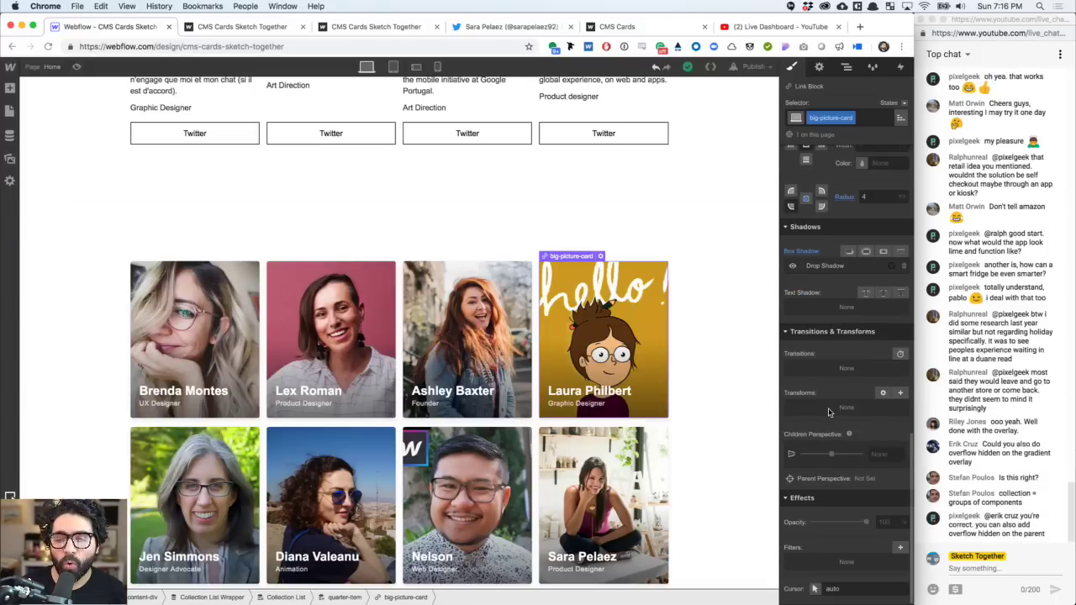
left_click(845, 197)
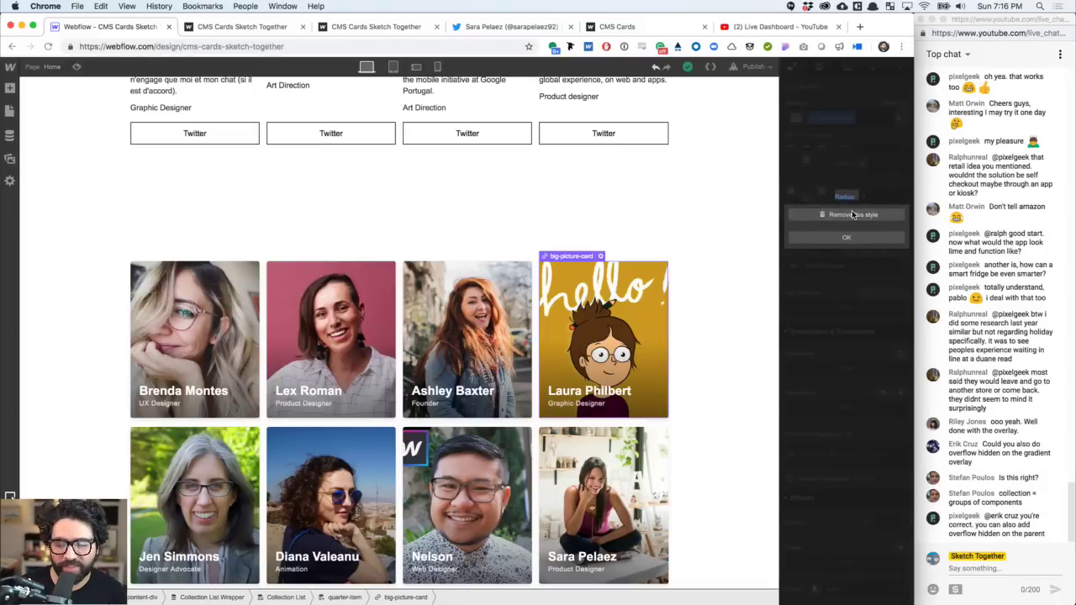
left_click(852, 214)
- Show big-picture-card's style settings, scrolled down to the Overflow row
scroll(849, 252, "up", 2)
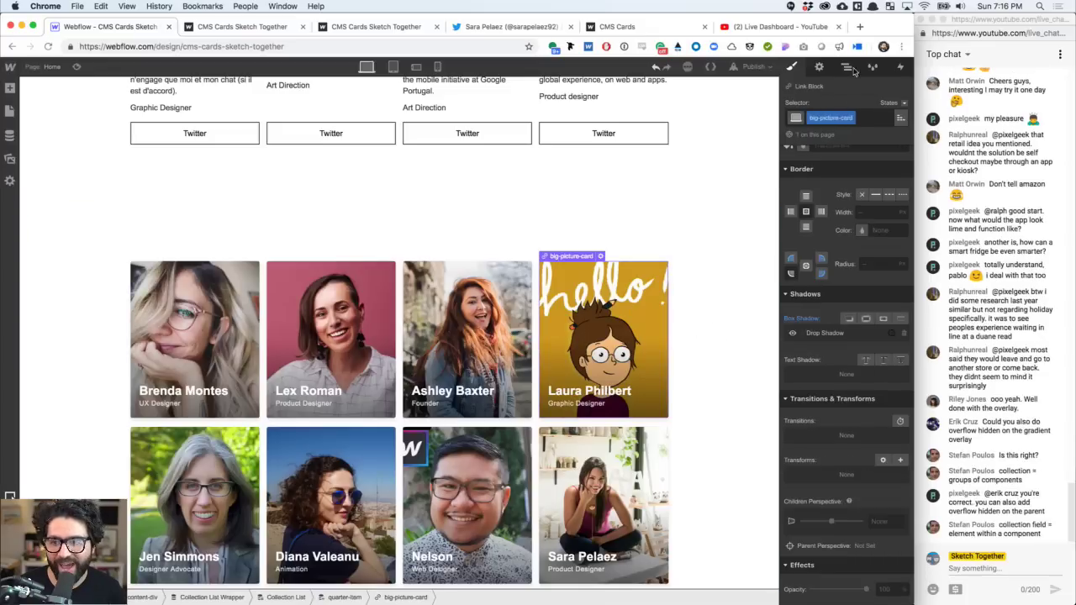
left_click(847, 68)
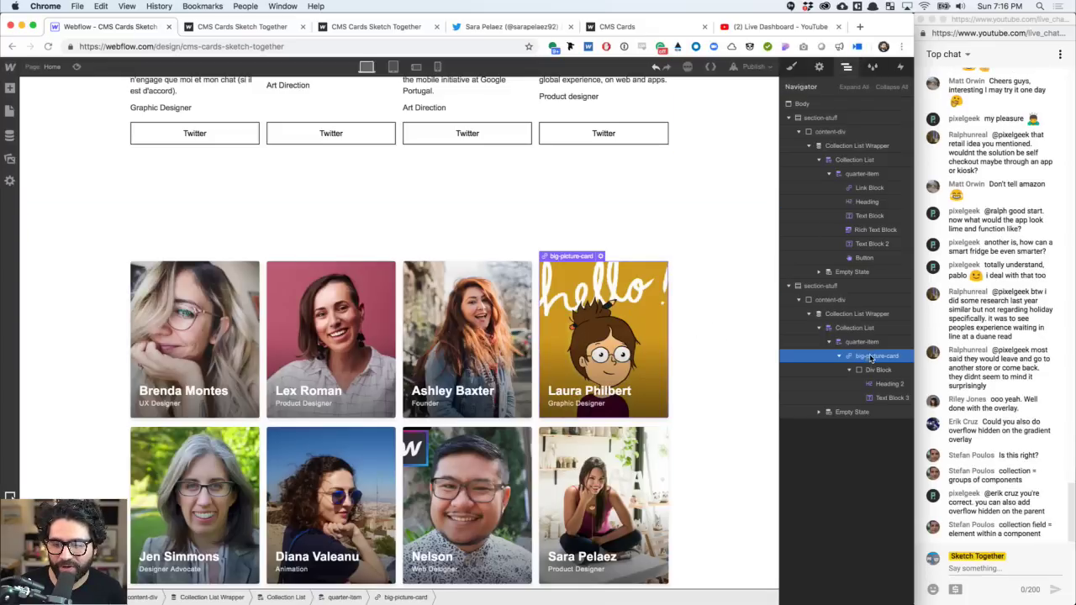
key("s")
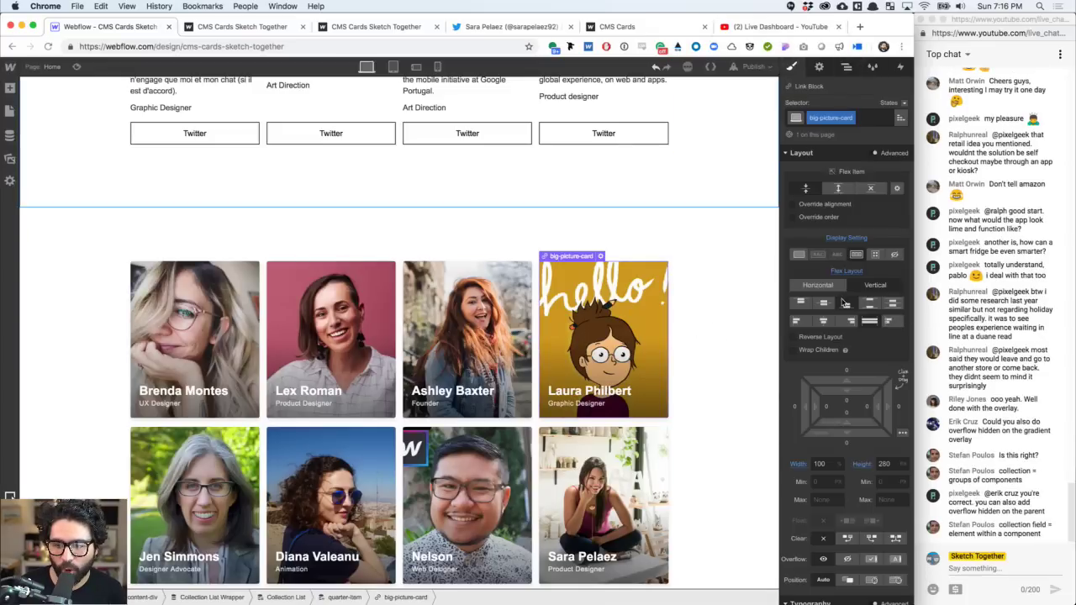
scroll(837, 353, "down", 3)
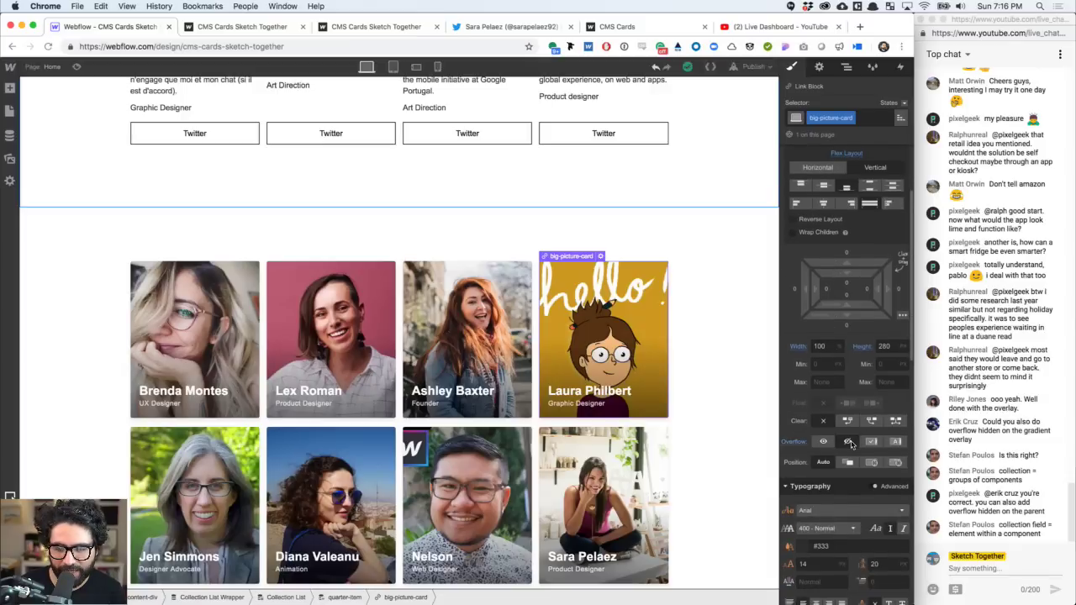
left_click(719, 435)
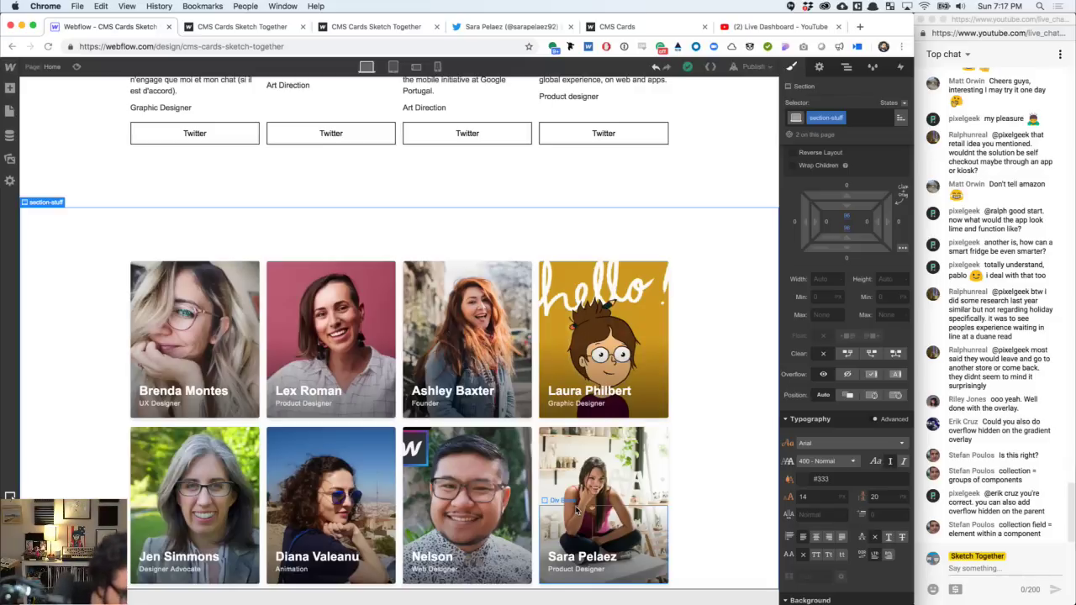
left_click(660, 379)
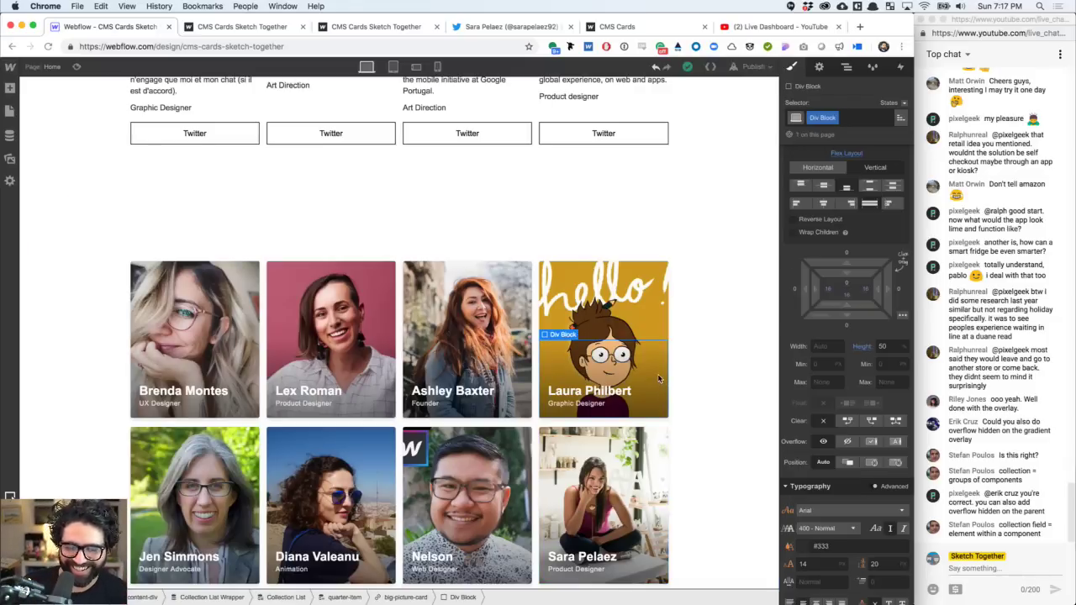
left_click(697, 391)
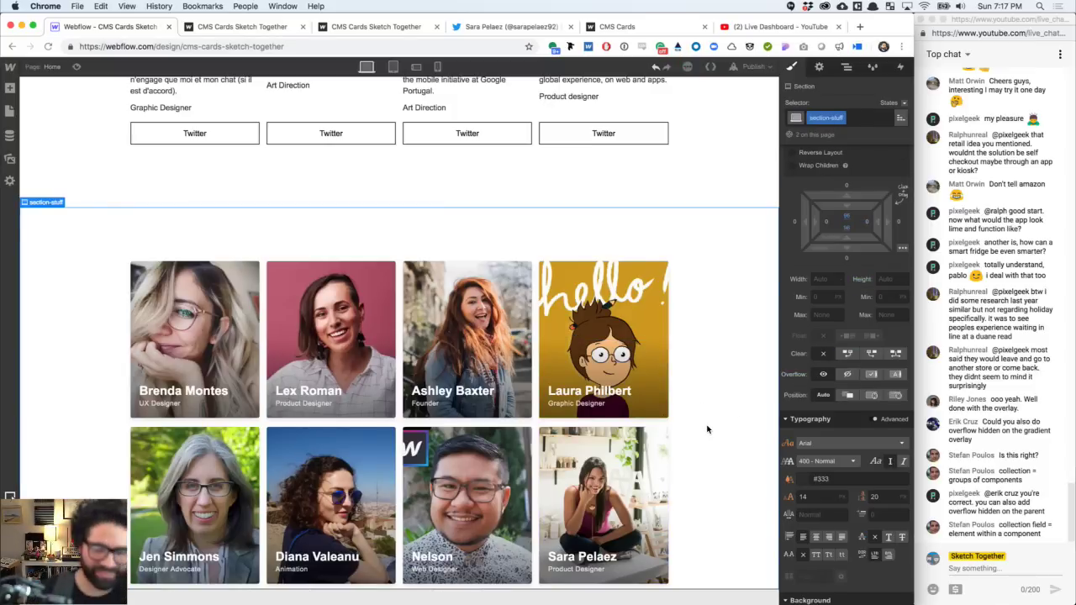
left_click(647, 319)
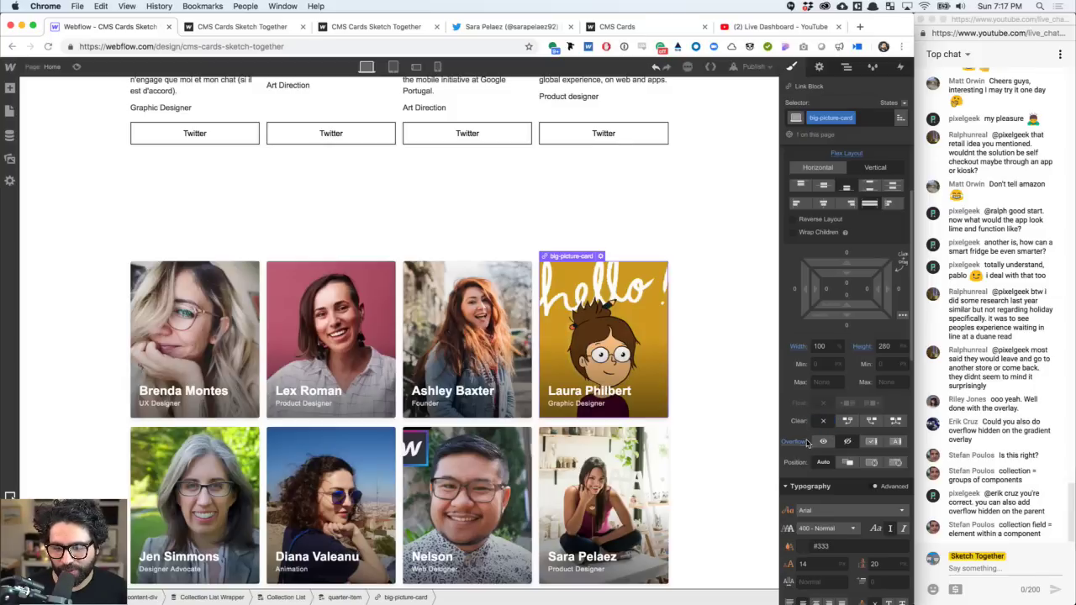
left_click(660, 372)
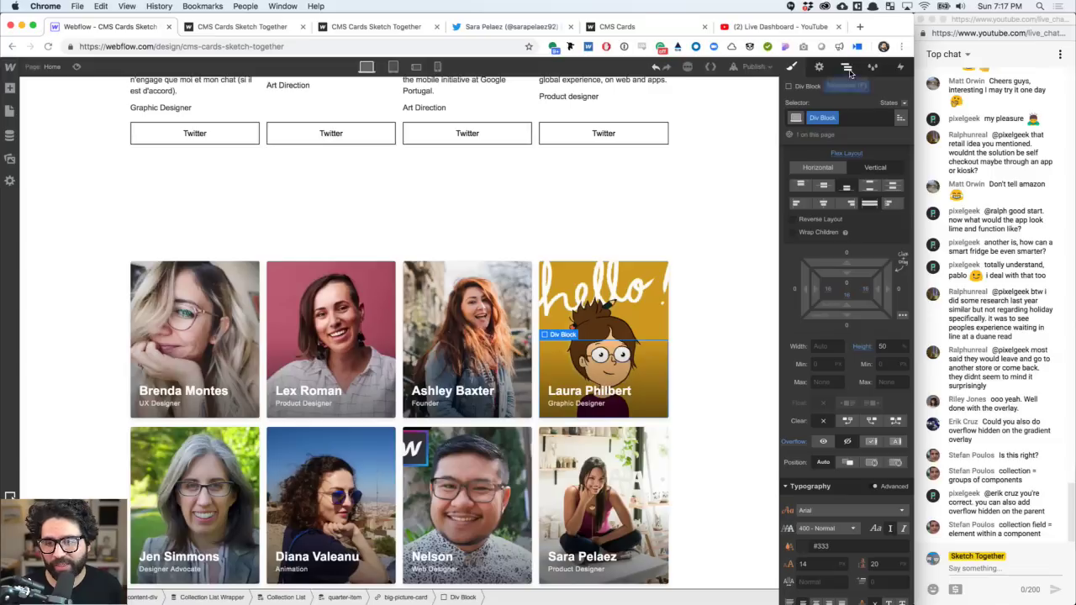
left_click(847, 67)
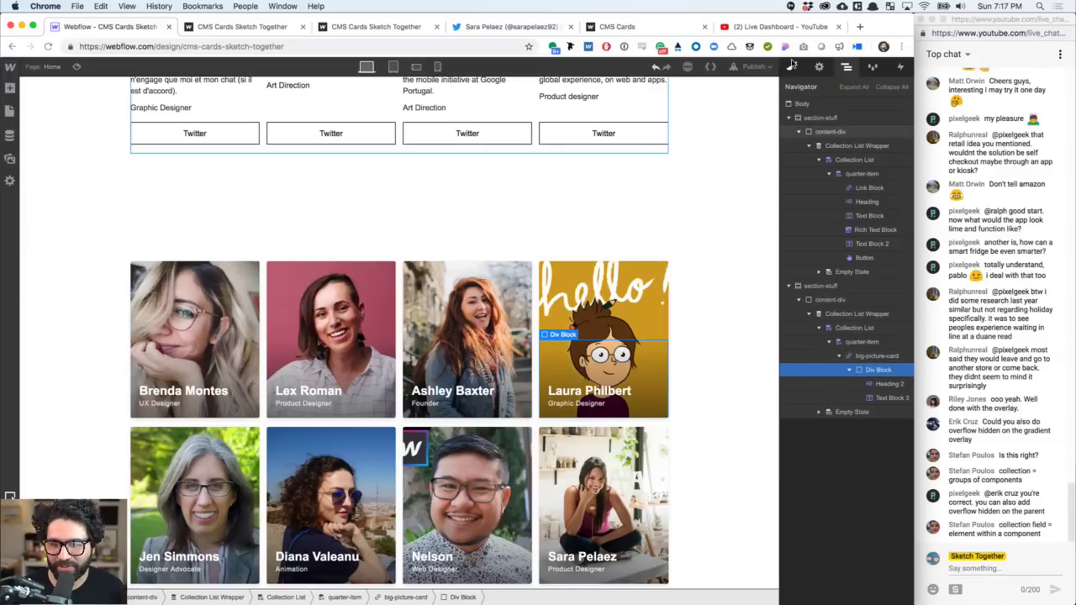
left_click(791, 66)
scroll(829, 328, "down", 10)
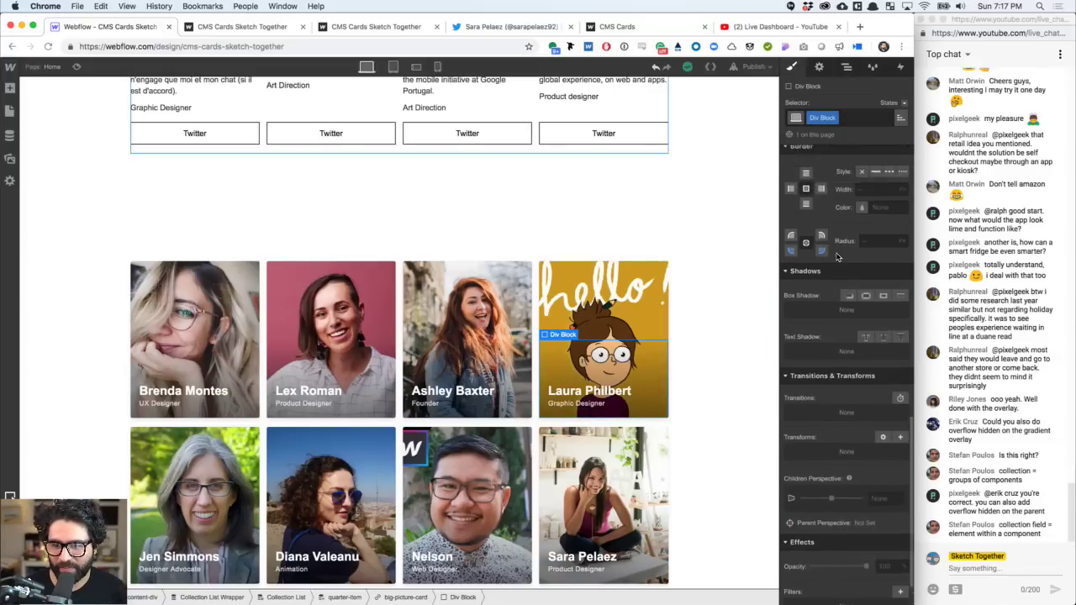
scroll(833, 294, "up", 2)
left_click(872, 258)
type("4")
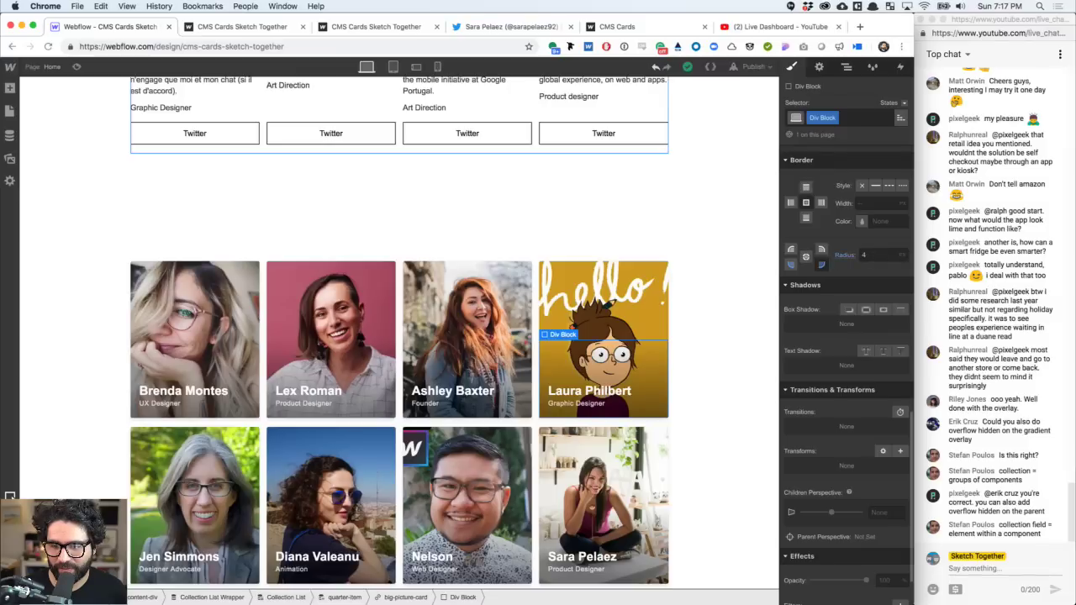
- Give the picture card itself a 4 px corner radius
left_click(727, 385)
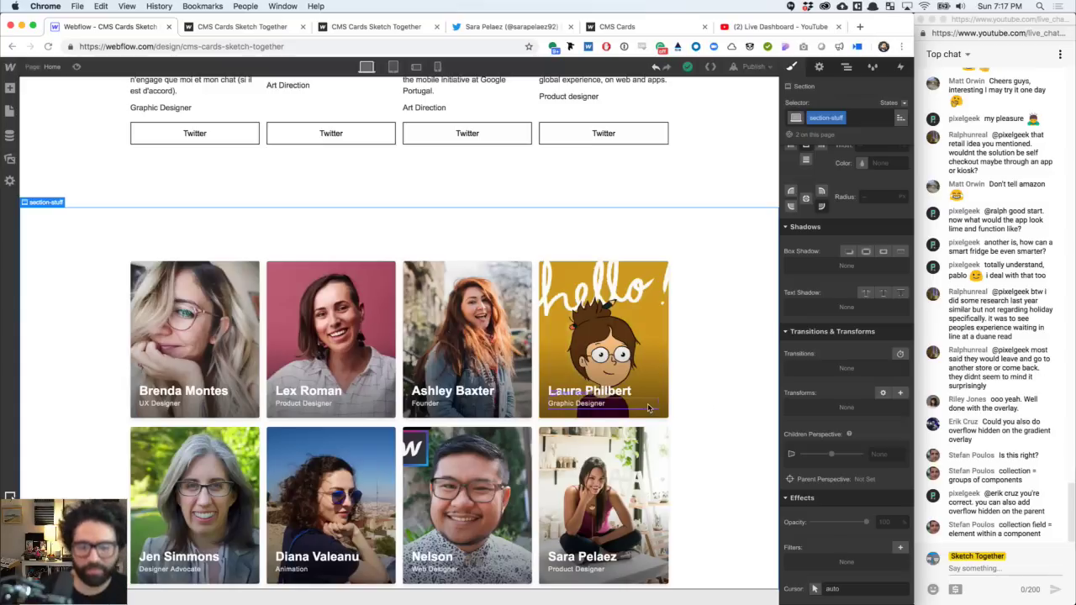
left_click(662, 388)
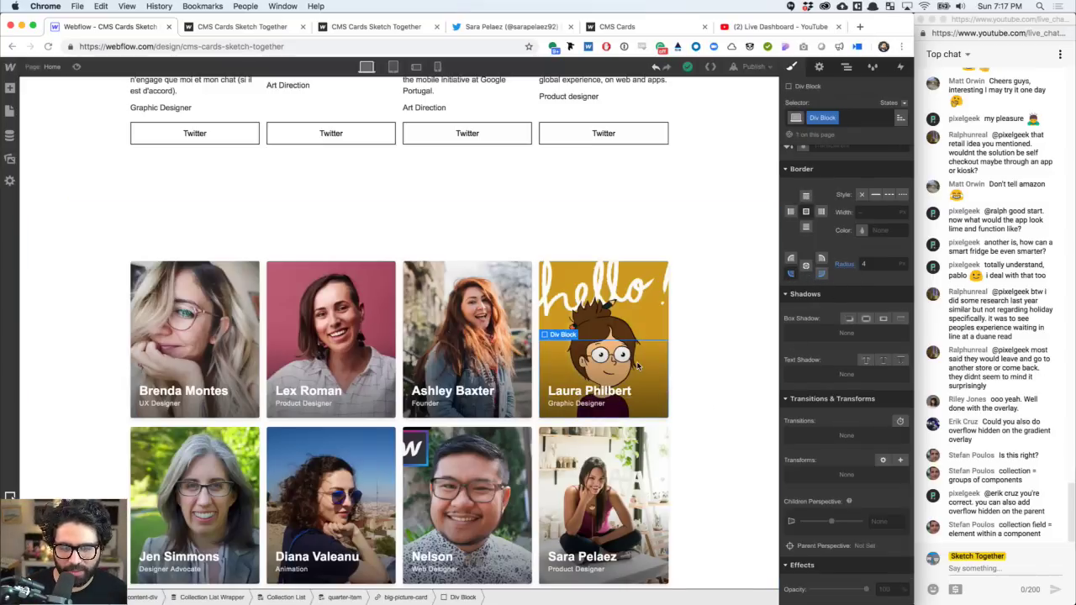
left_click(644, 301)
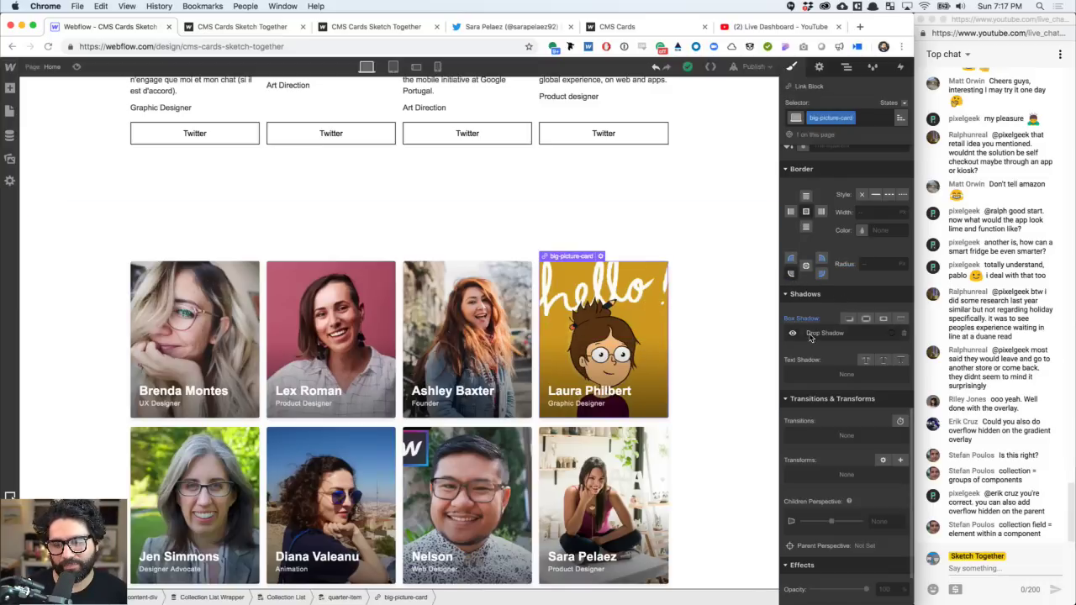
left_click(791, 259)
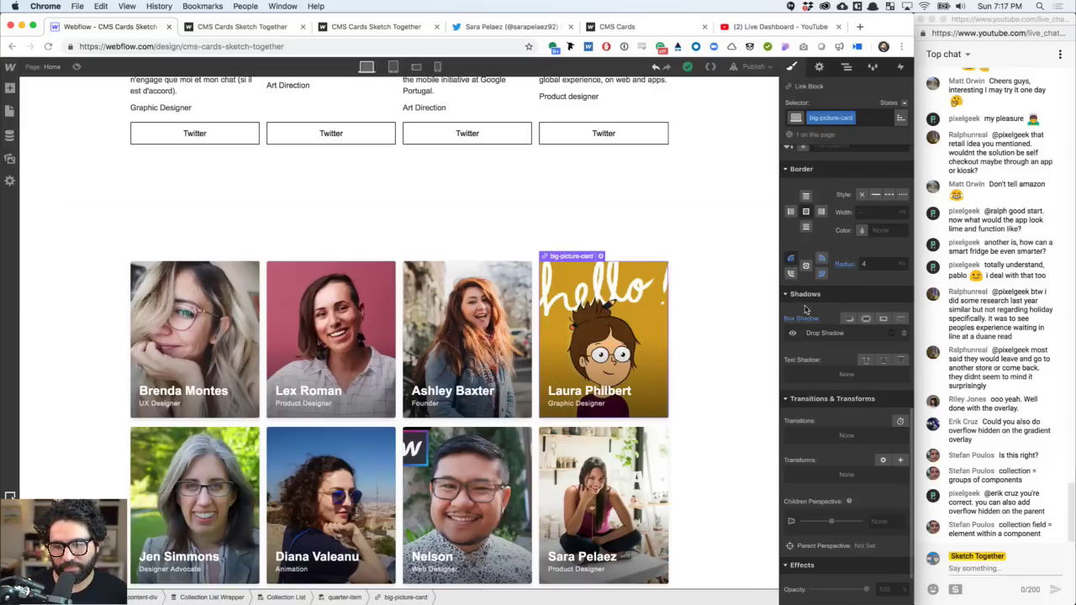
left_click(791, 271)
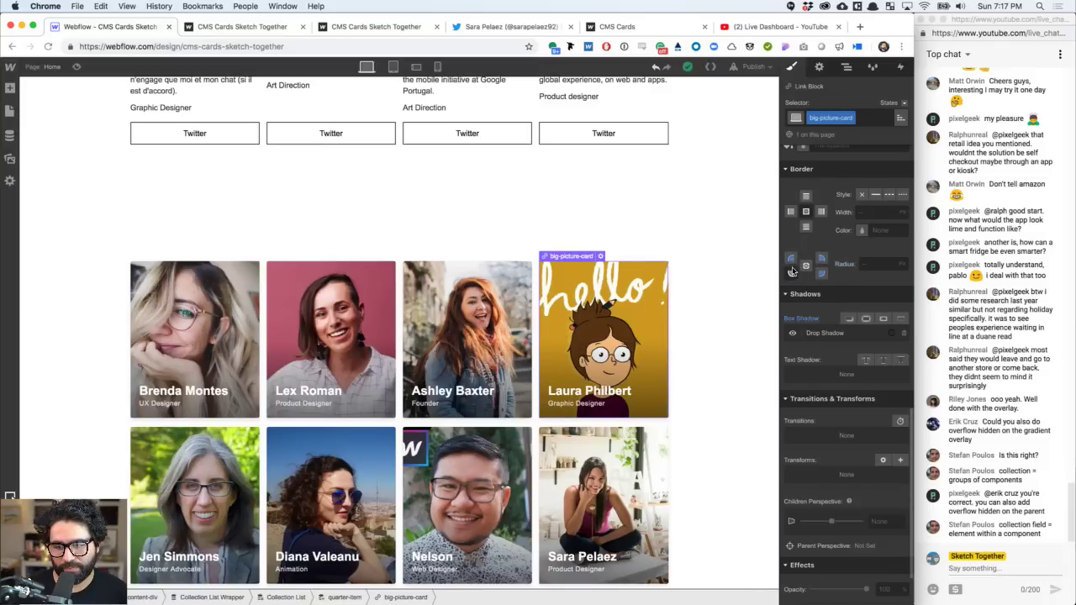
left_click(876, 268)
type("4")
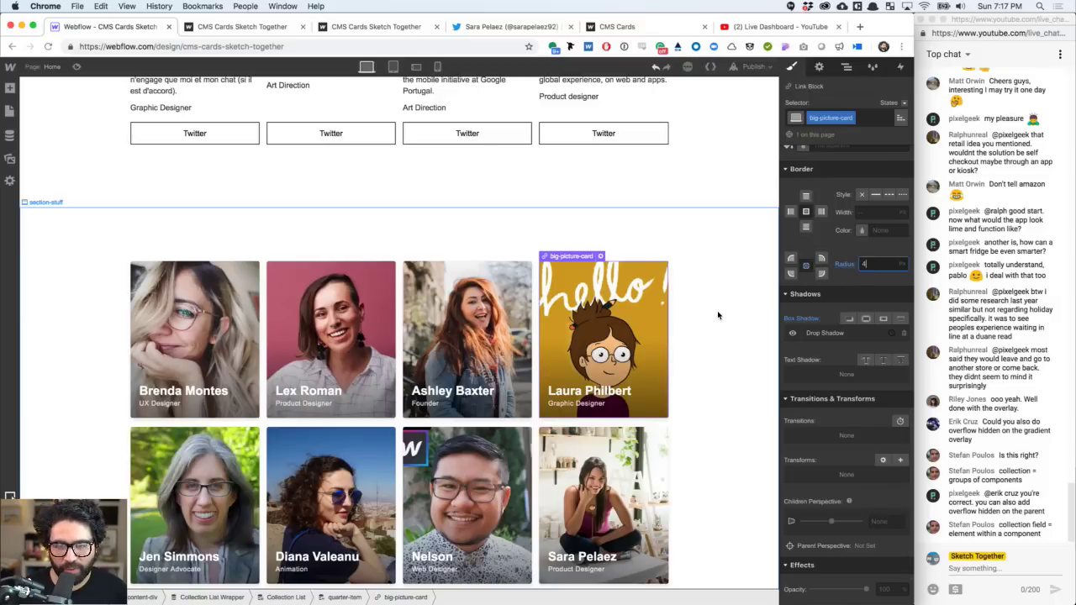
key("Return")
- Set the picture card's Overflow to Hidden so its contents clip to the rounded edges
left_click(739, 389)
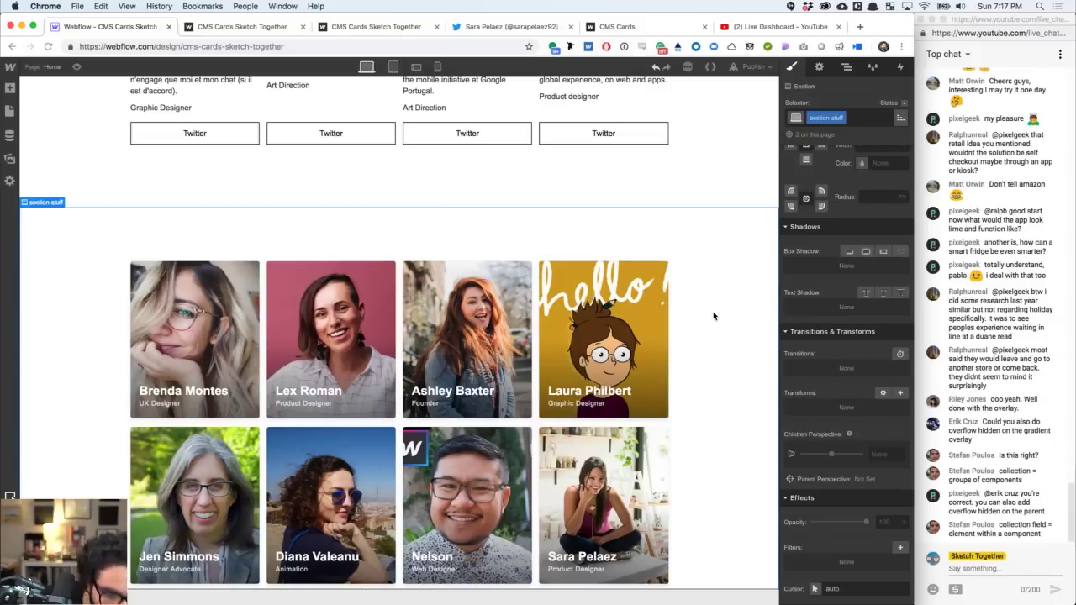
left_click(660, 280)
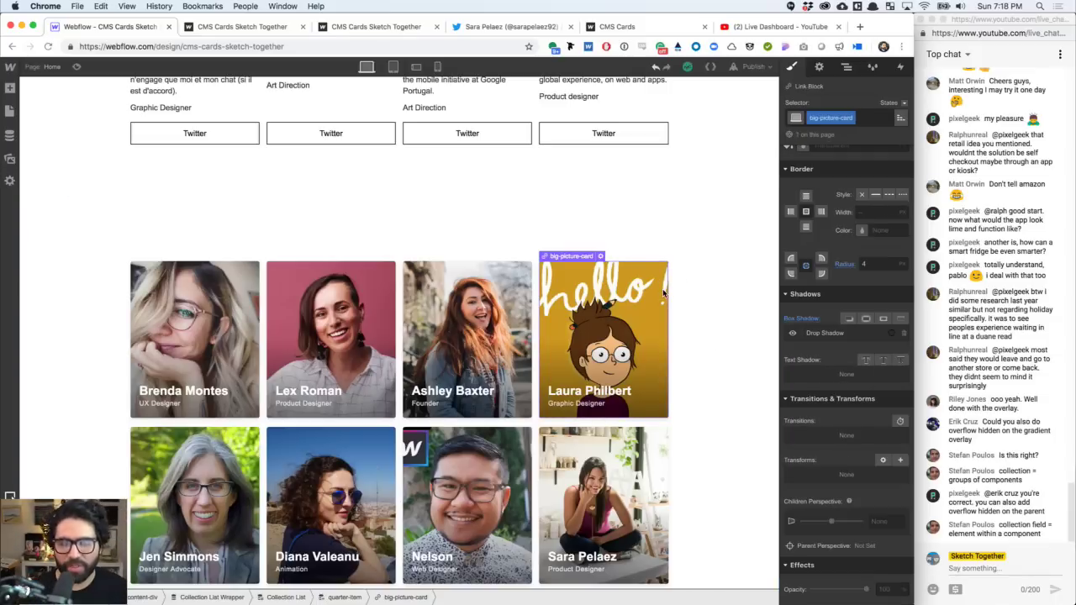
scroll(866, 289, "up", 5)
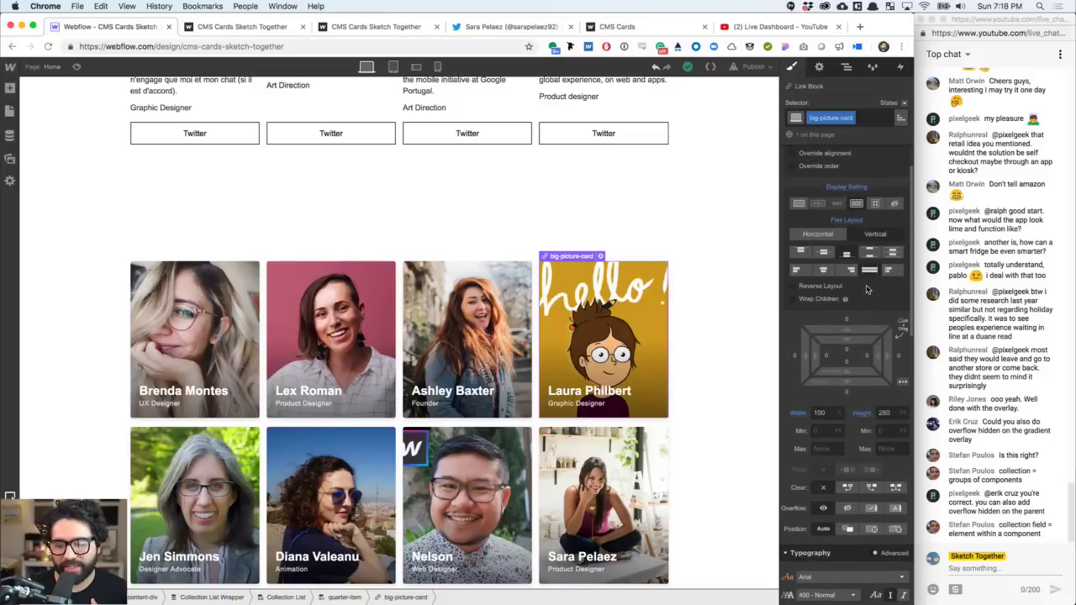
scroll(850, 394, "down", 5)
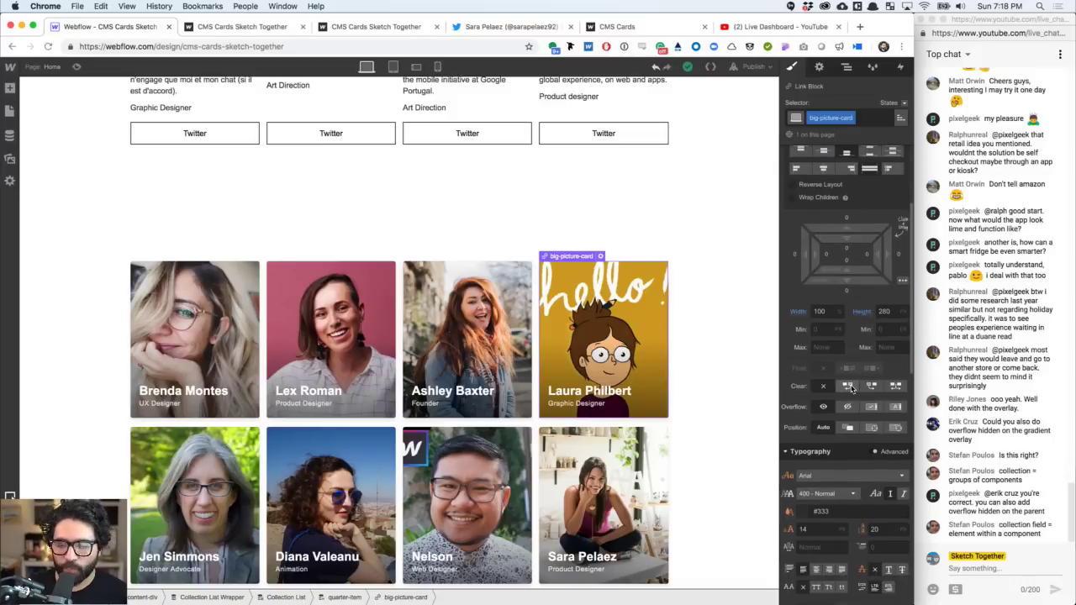
scroll(849, 393, "up", 5)
scroll(849, 393, "down", 5)
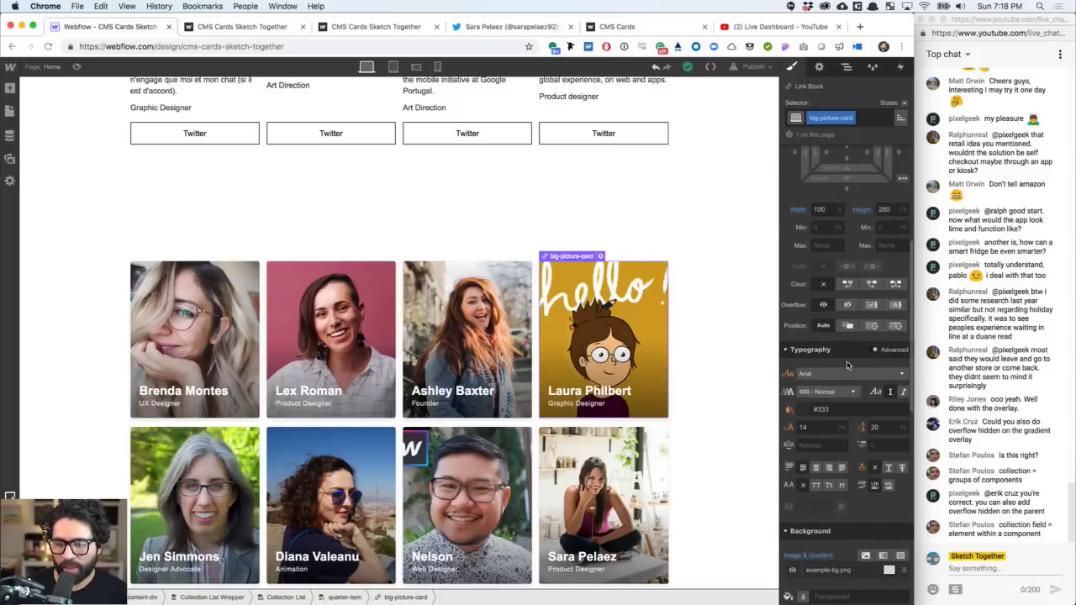
left_click(849, 305)
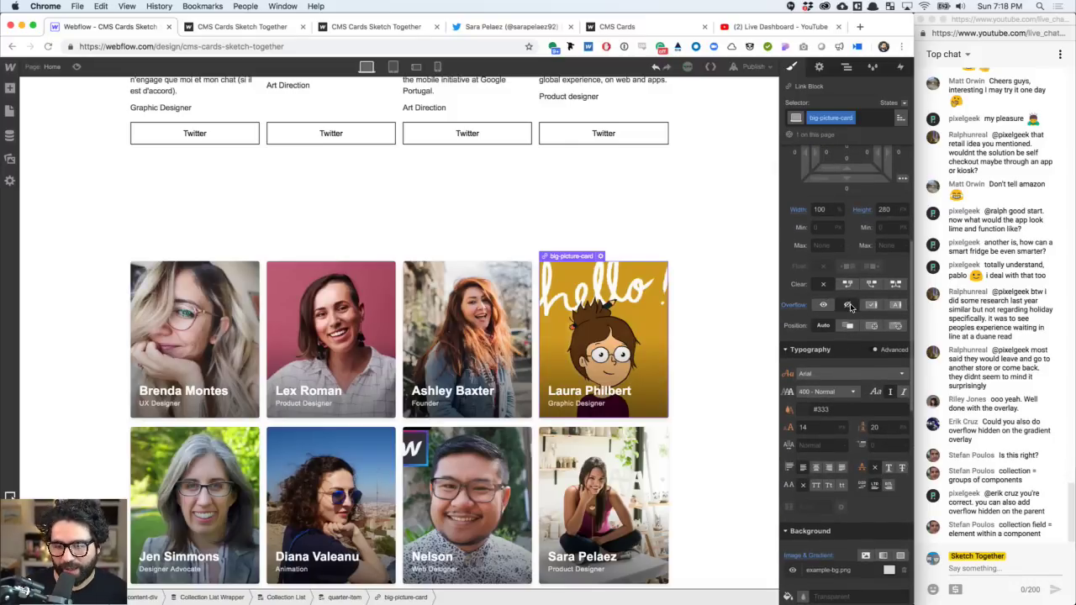
- Select the card's inner overlay Div Block from the Navigator and show its styles
left_click(847, 68)
left_click(849, 373)
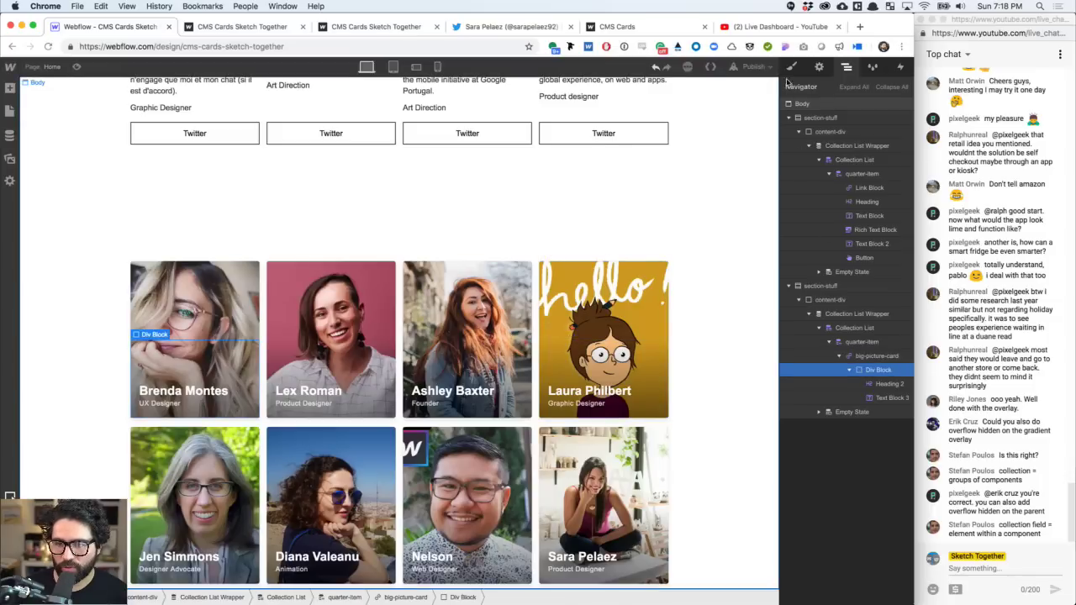
key("s")
scroll(813, 408, "down", 10)
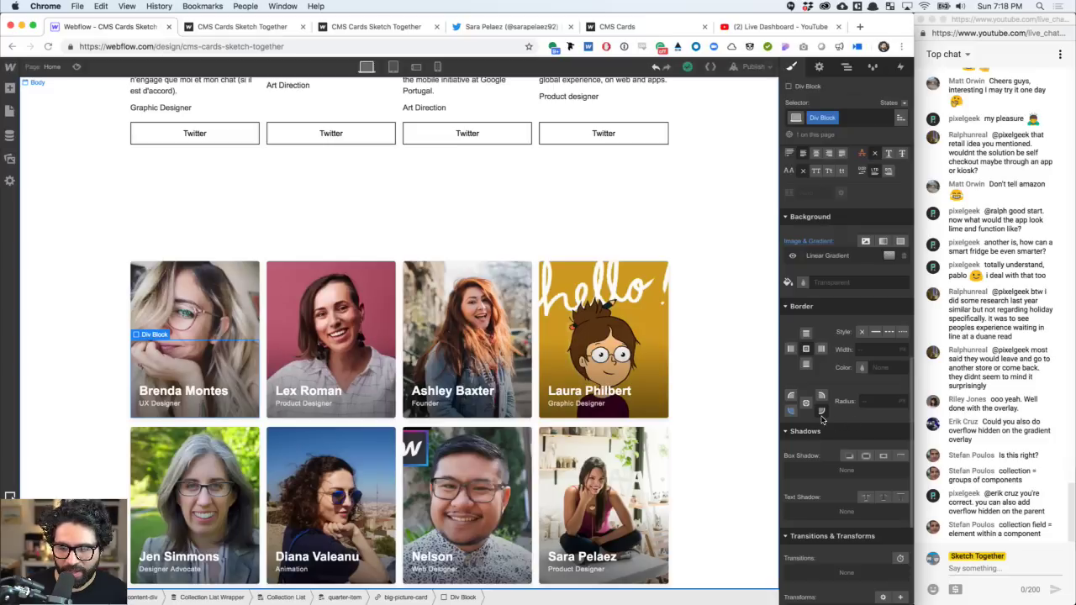
- Reset the overlay Div Block's corner radius so only the card stays rounded
left_click(794, 410)
left_click(845, 406)
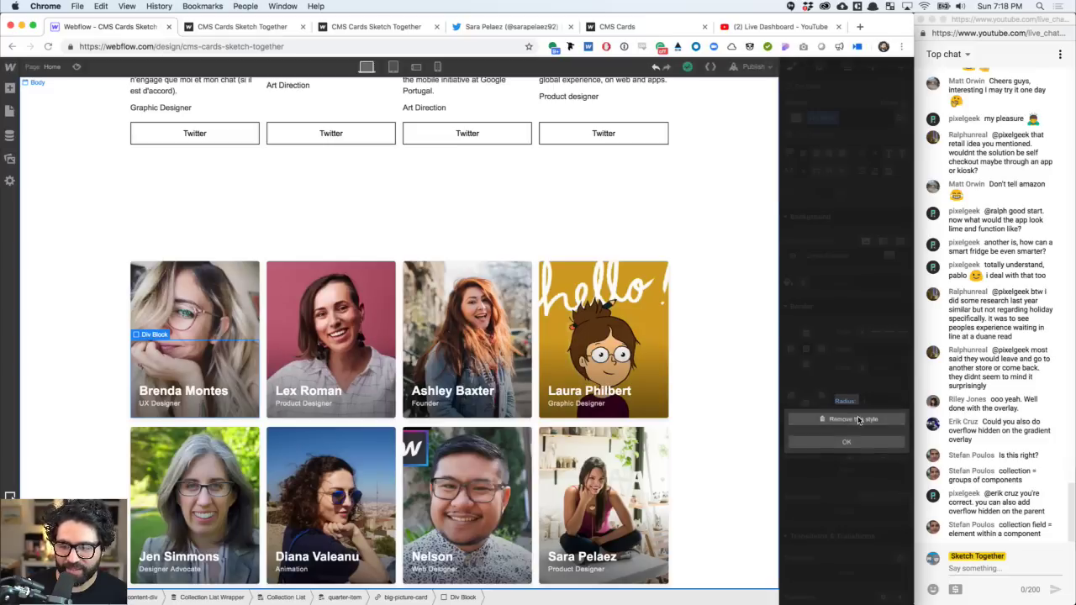
left_click(846, 419)
left_click(679, 372)
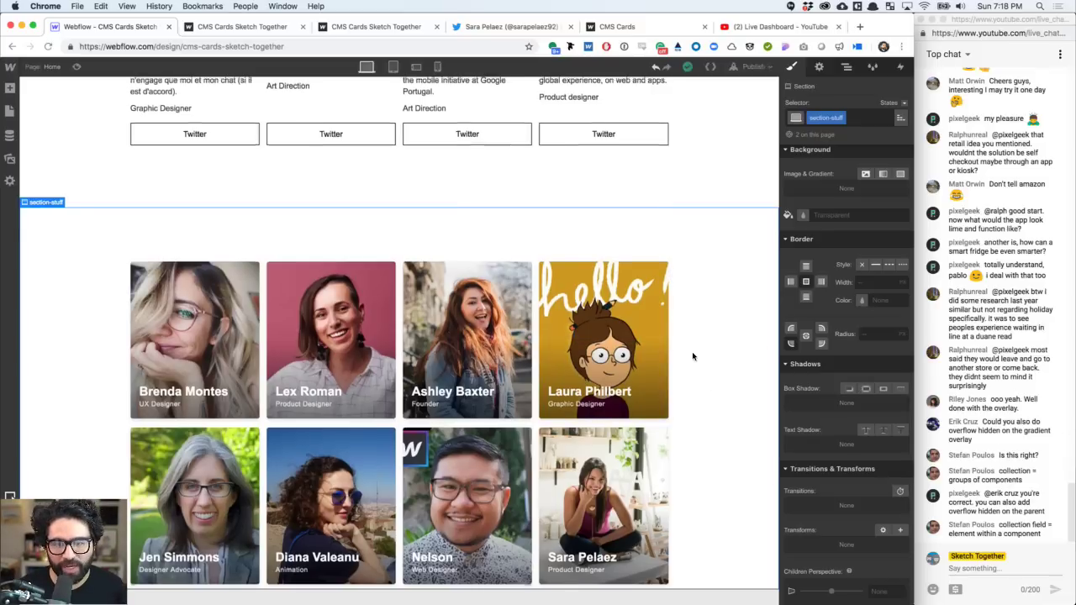
scroll(692, 353, "up", 10)
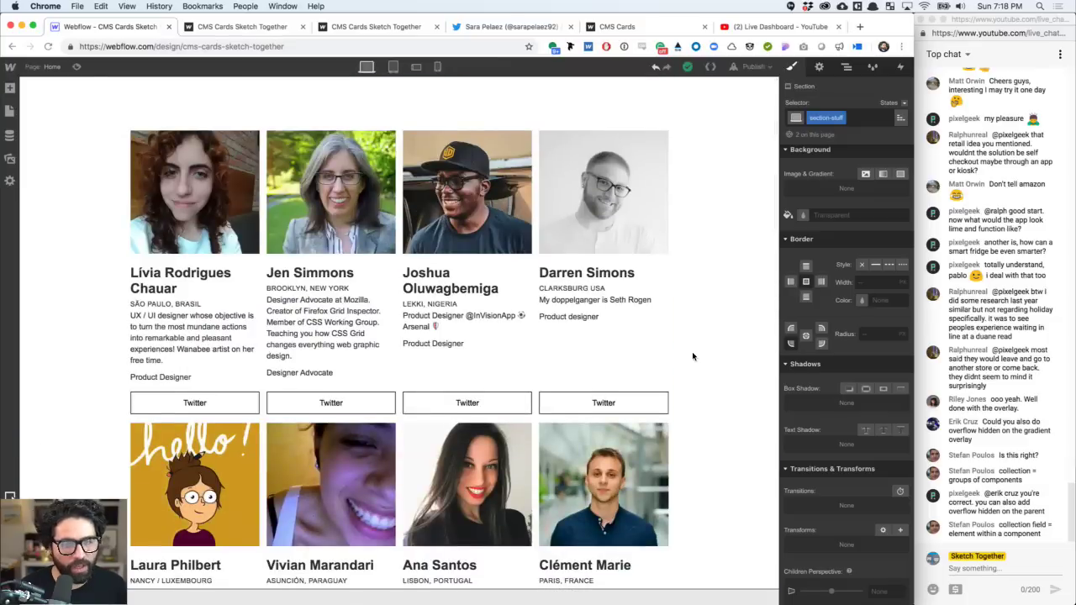
scroll(692, 351, "down", 8)
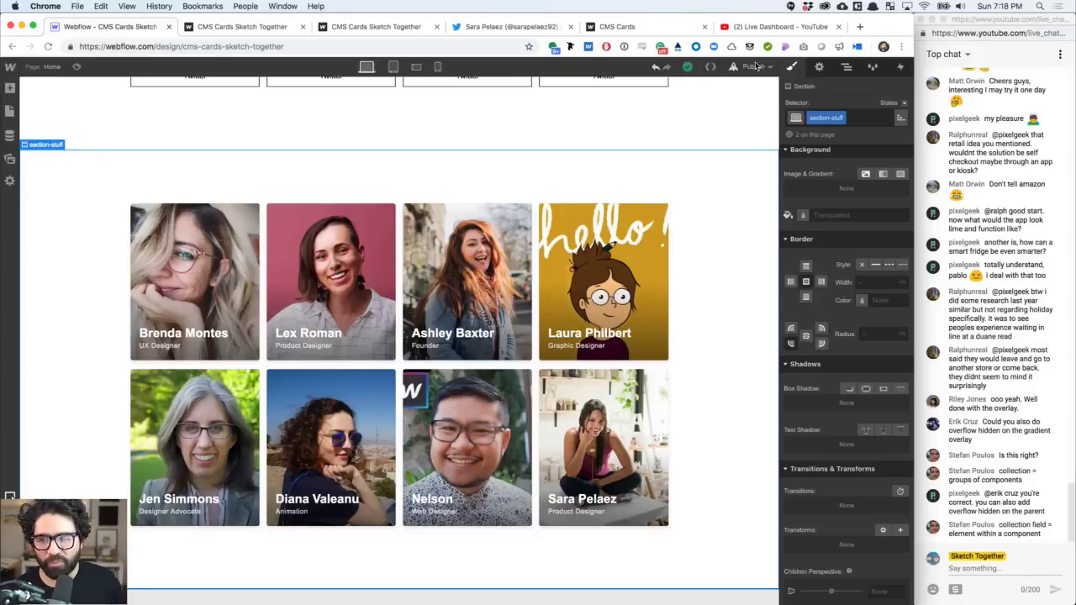
- Publish the site to its webflow.io subdomain, close the panel and scroll to the card grid
left_click(753, 67)
left_click(678, 177)
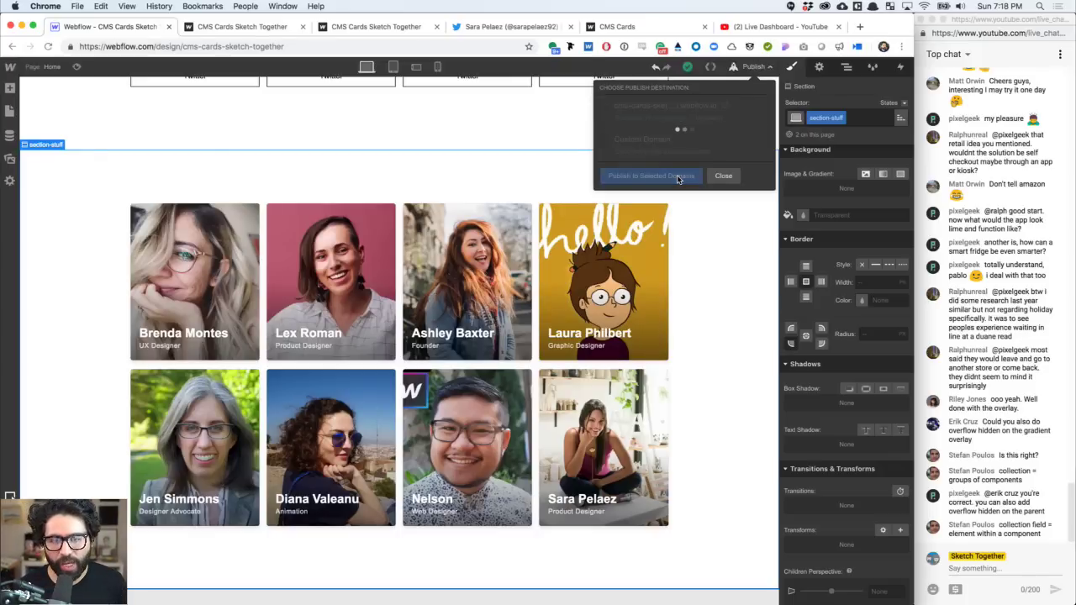
scroll(678, 313, "up", 4)
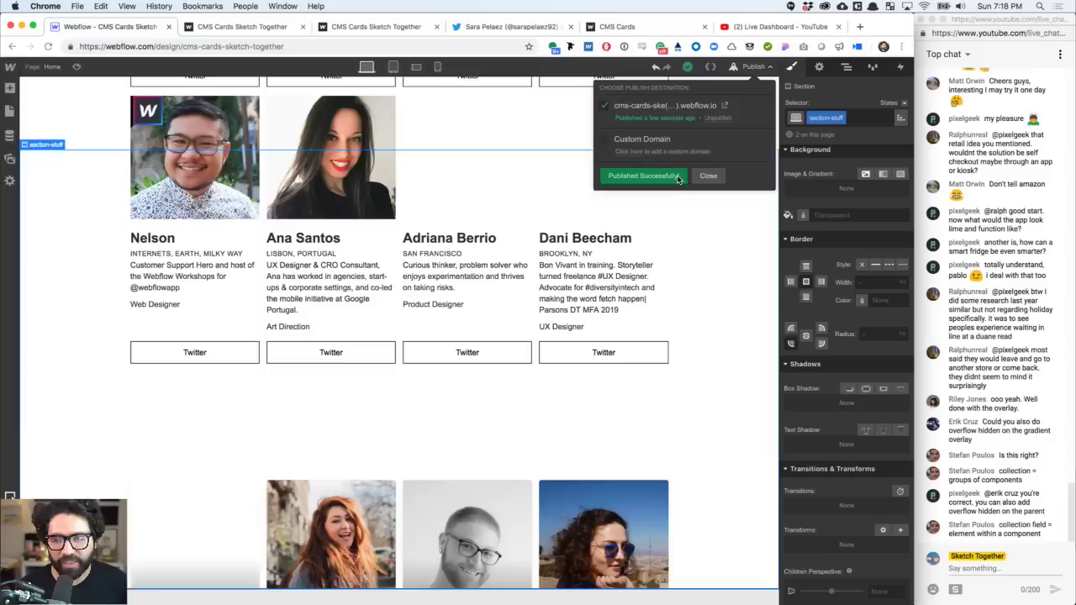
left_click(718, 270)
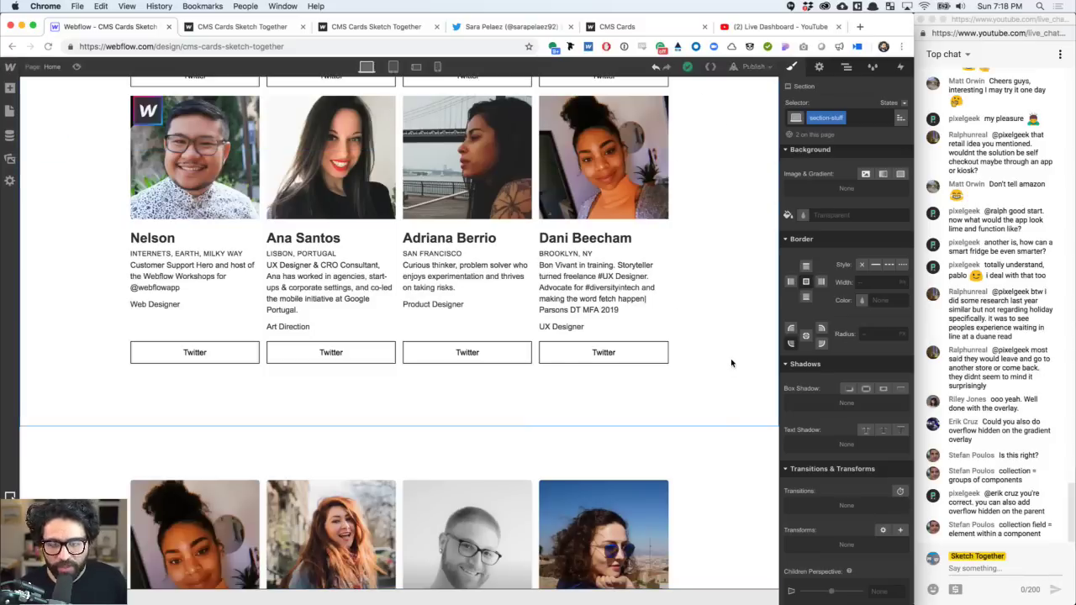
scroll(563, 389, "down", 5)
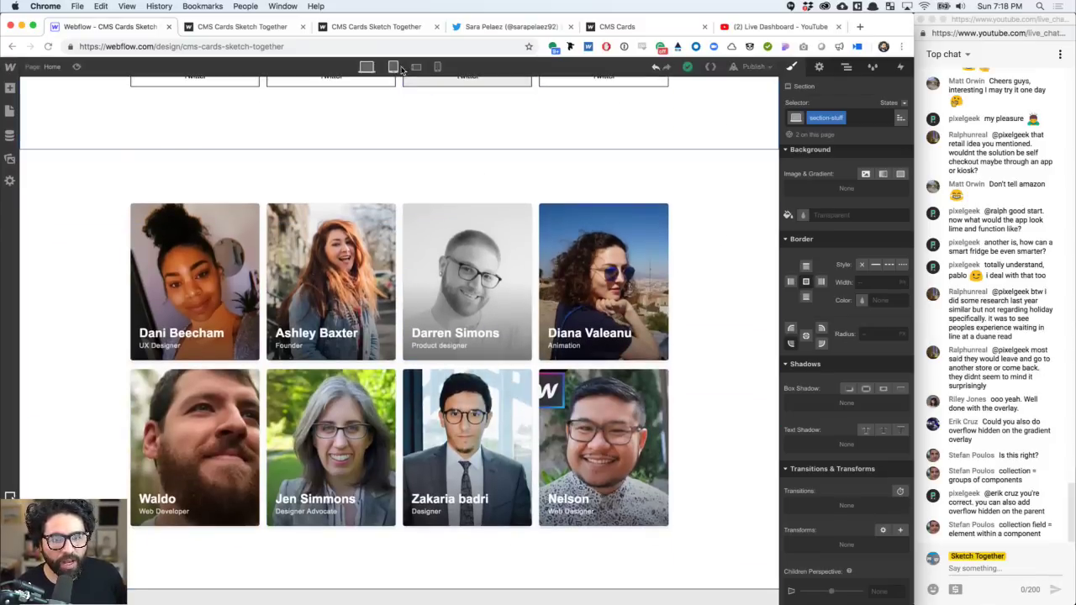
left_click(393, 67)
left_click(416, 67)
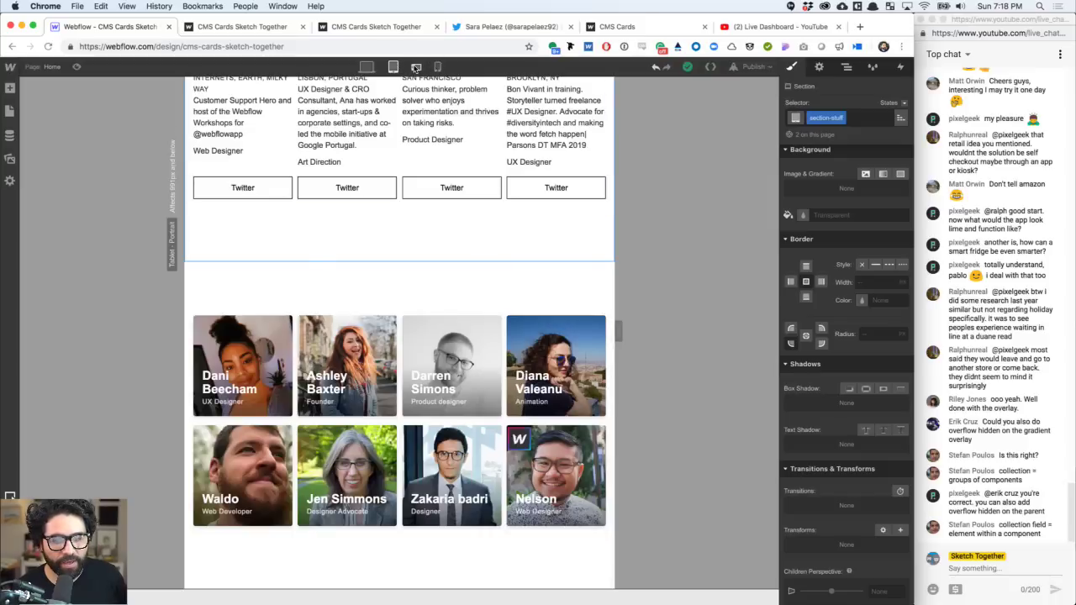
scroll(452, 424, "down", 10)
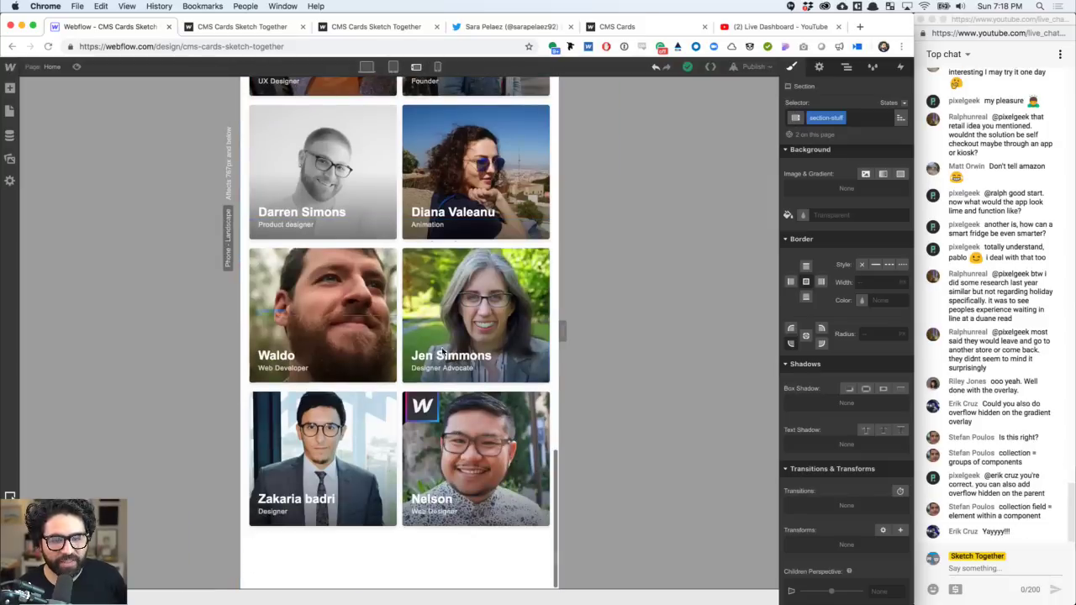
scroll(487, 287, "up", 6)
scroll(488, 292, "down", 4)
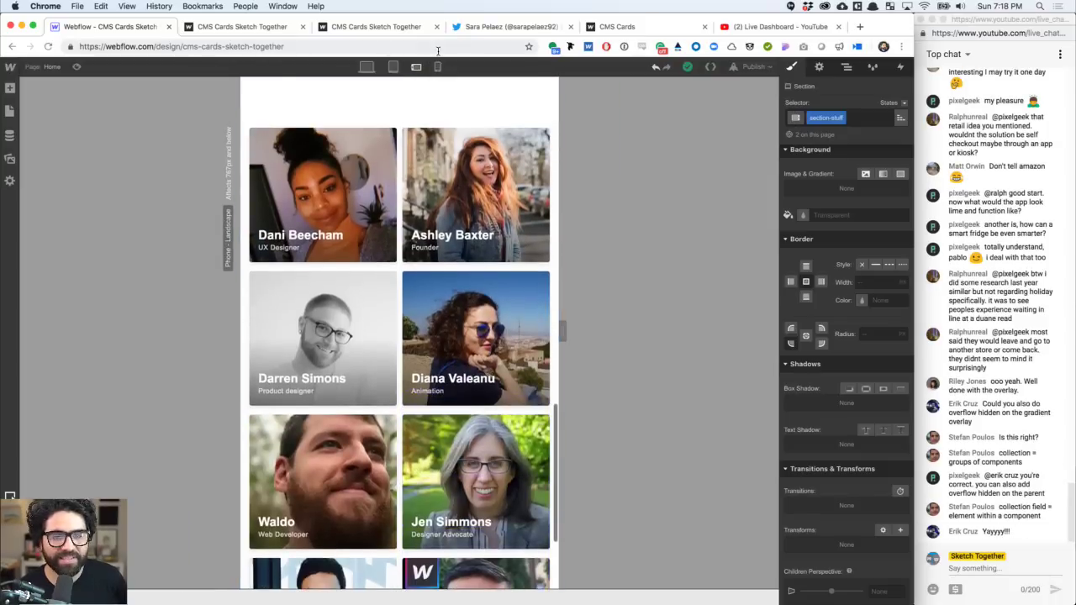
left_click(437, 66)
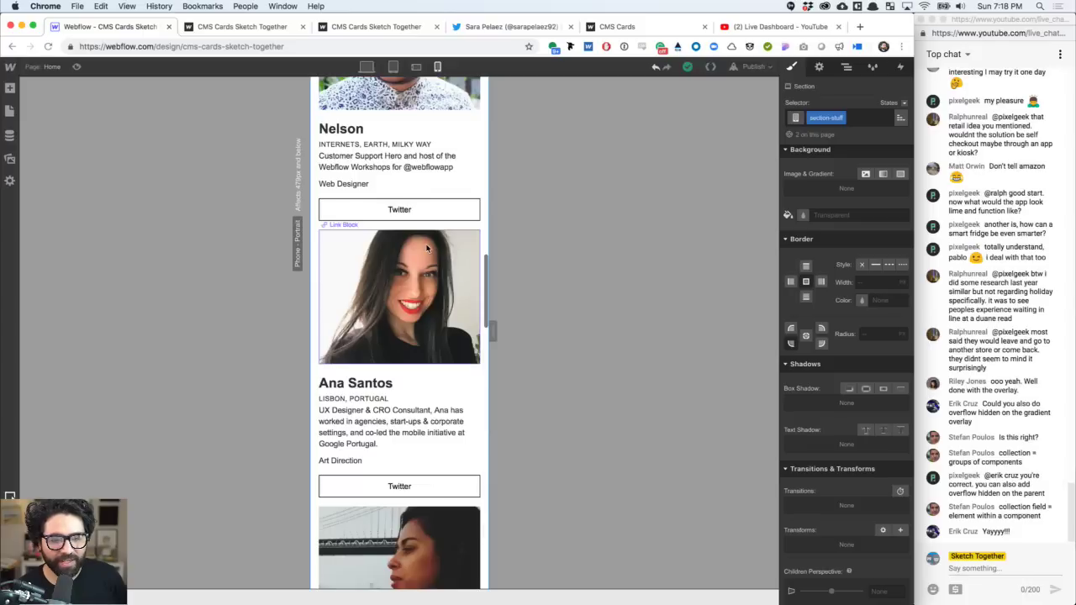
scroll(427, 252, "down", 10)
scroll(427, 248, "down", 4)
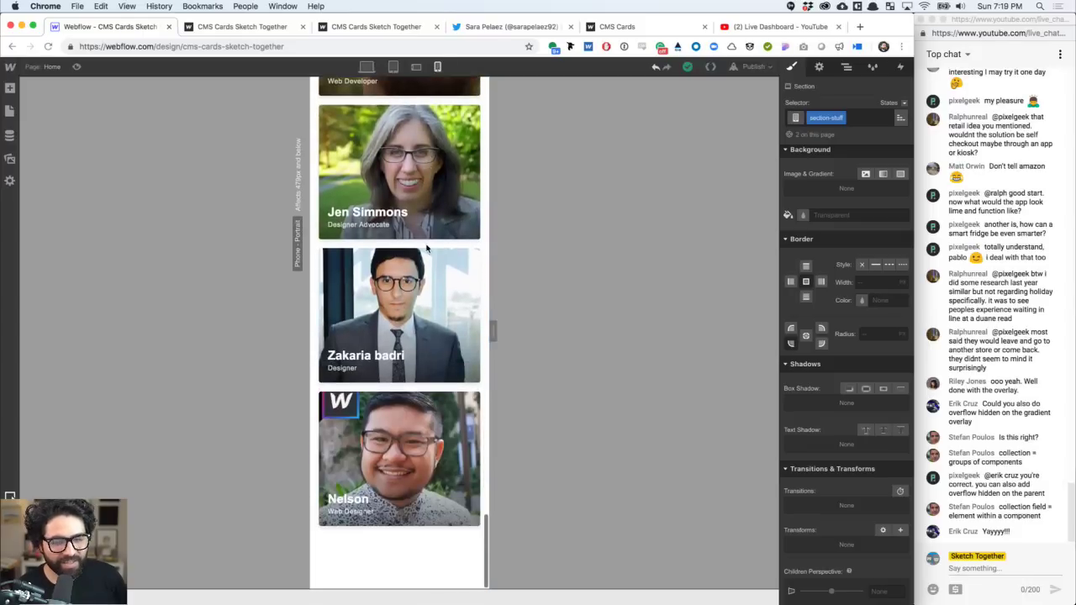
scroll(427, 248, "up", 15)
scroll(427, 245, "up", 6)
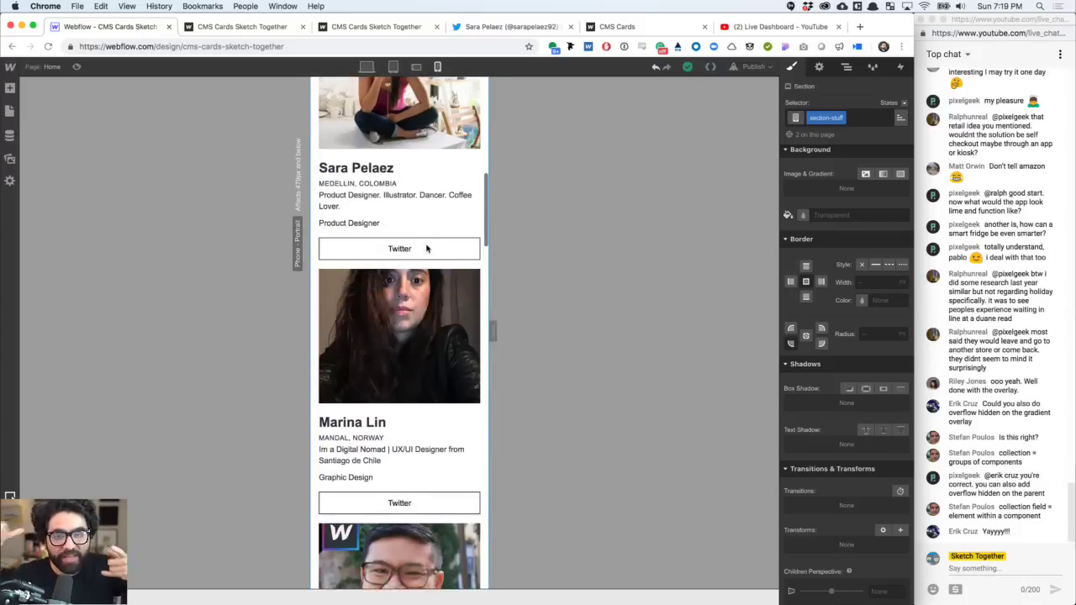
left_click(366, 66)
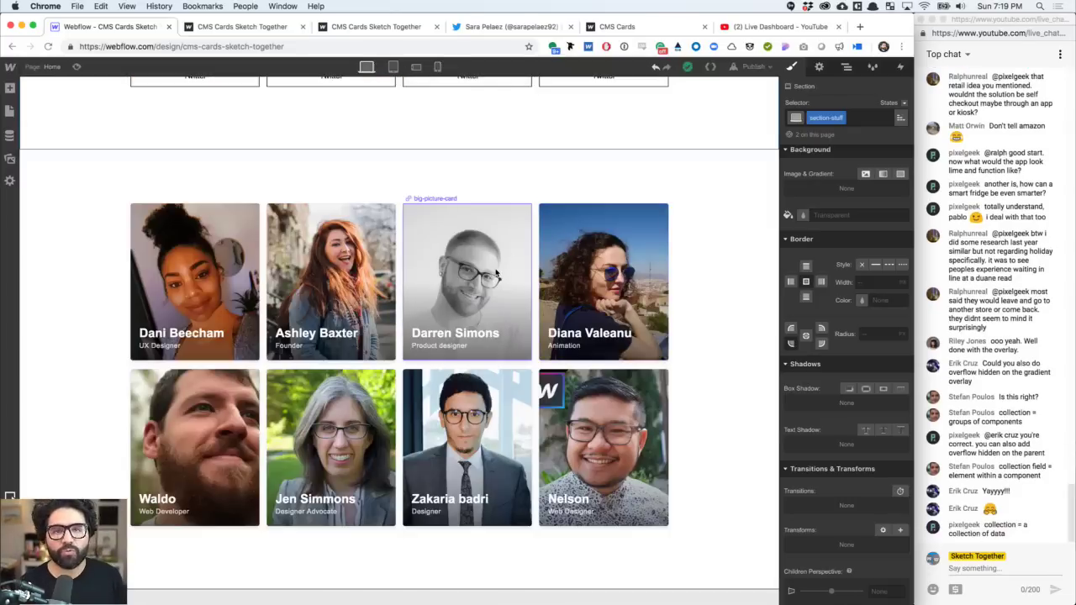
scroll(496, 274, "up", 2)
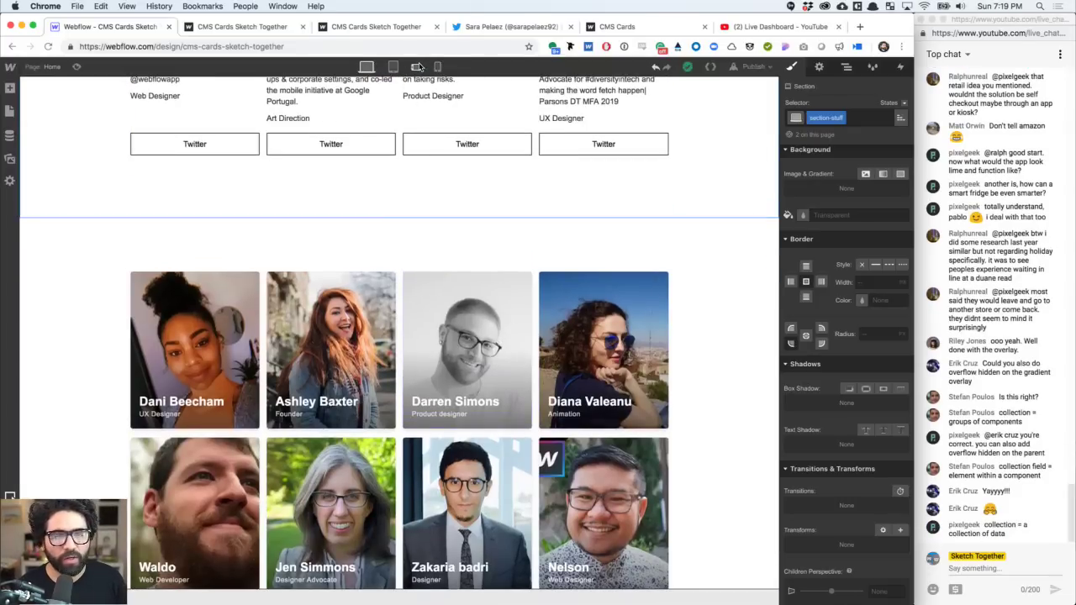
scroll(502, 302, "down", 2)
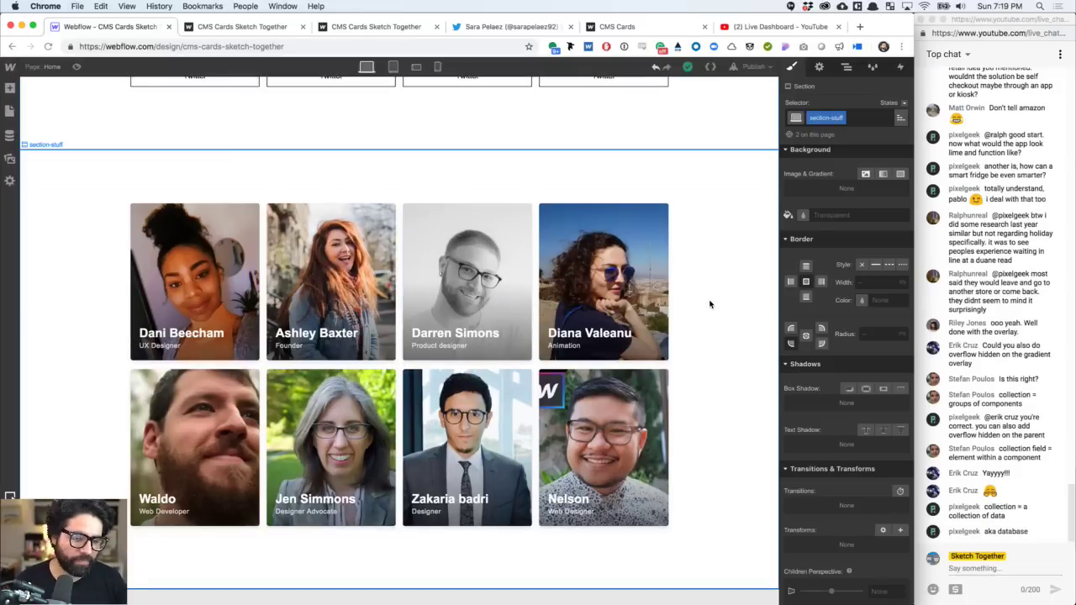
left_click(624, 282)
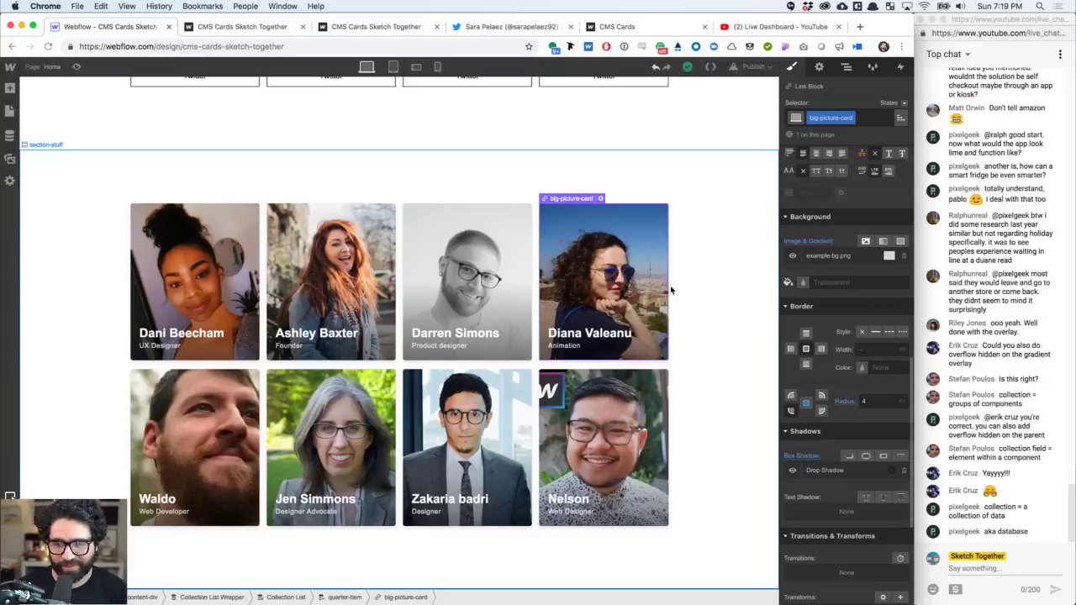
left_click(847, 67)
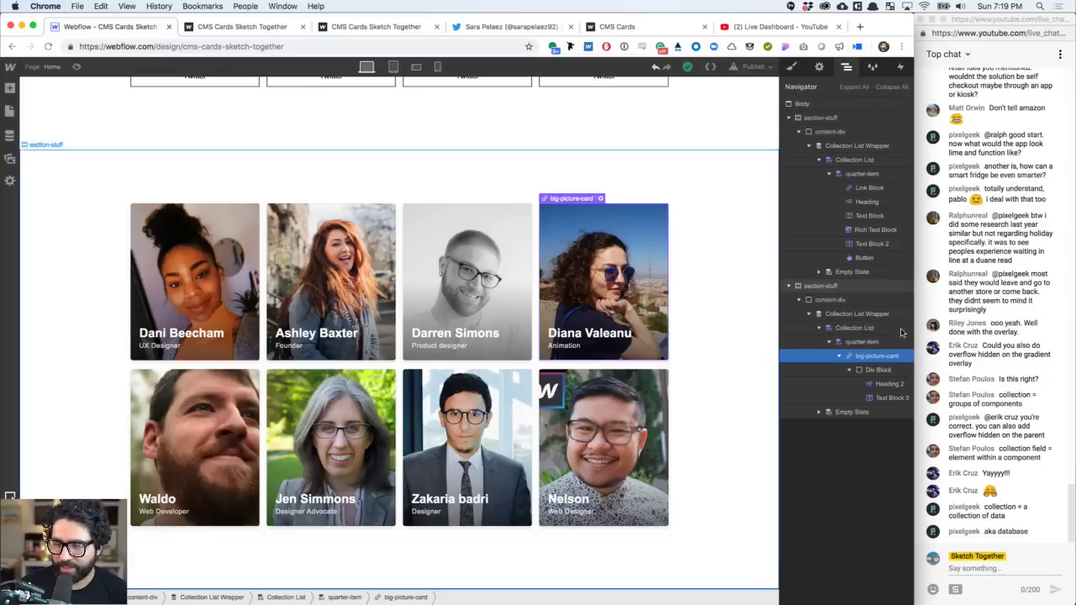
left_click(792, 69)
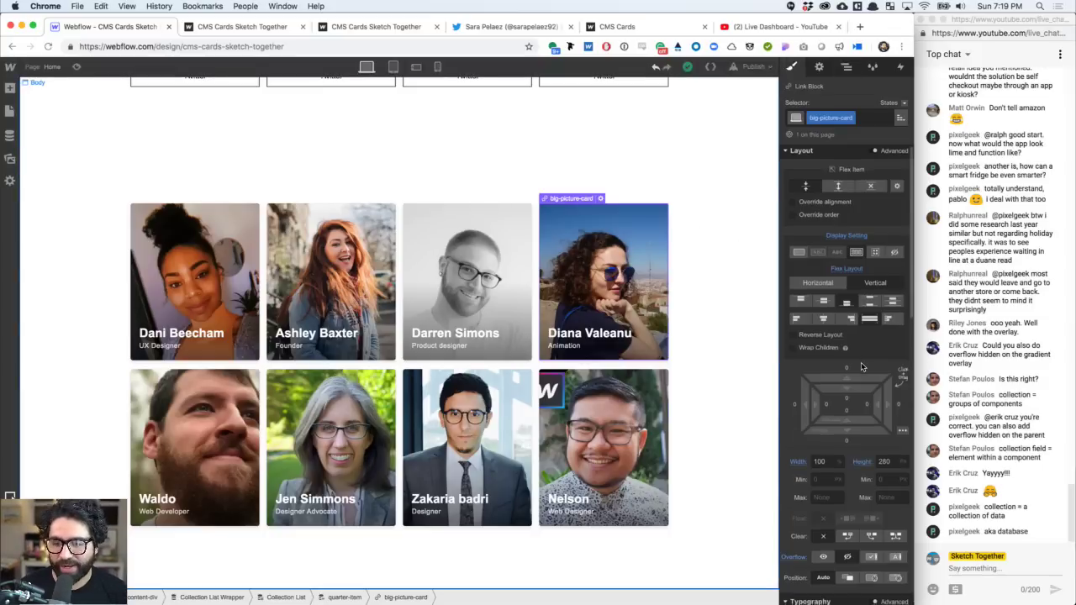
scroll(861, 362, "down", 10)
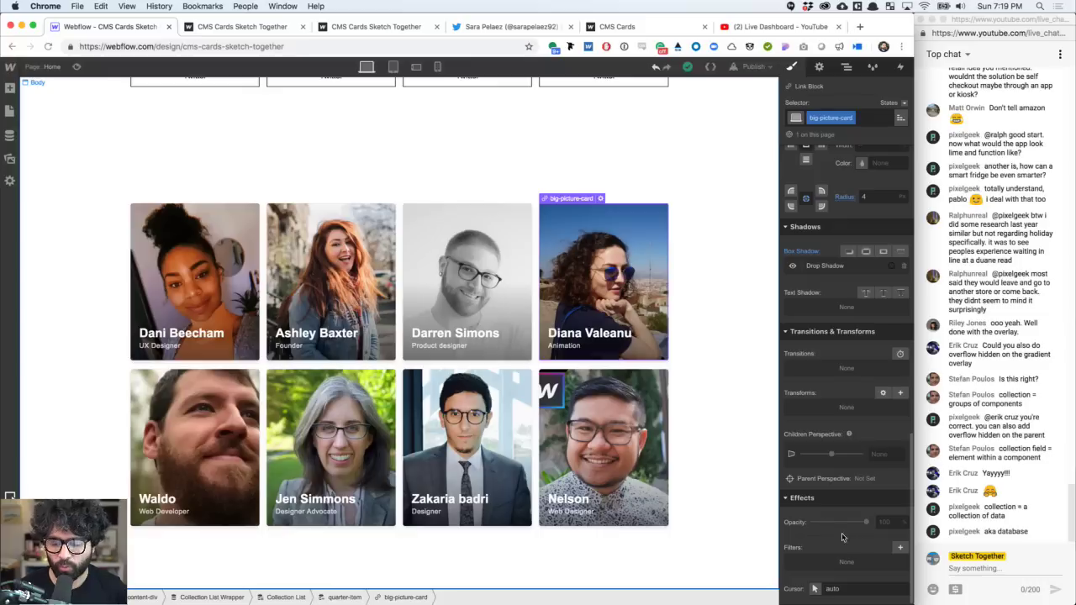
left_click(901, 547)
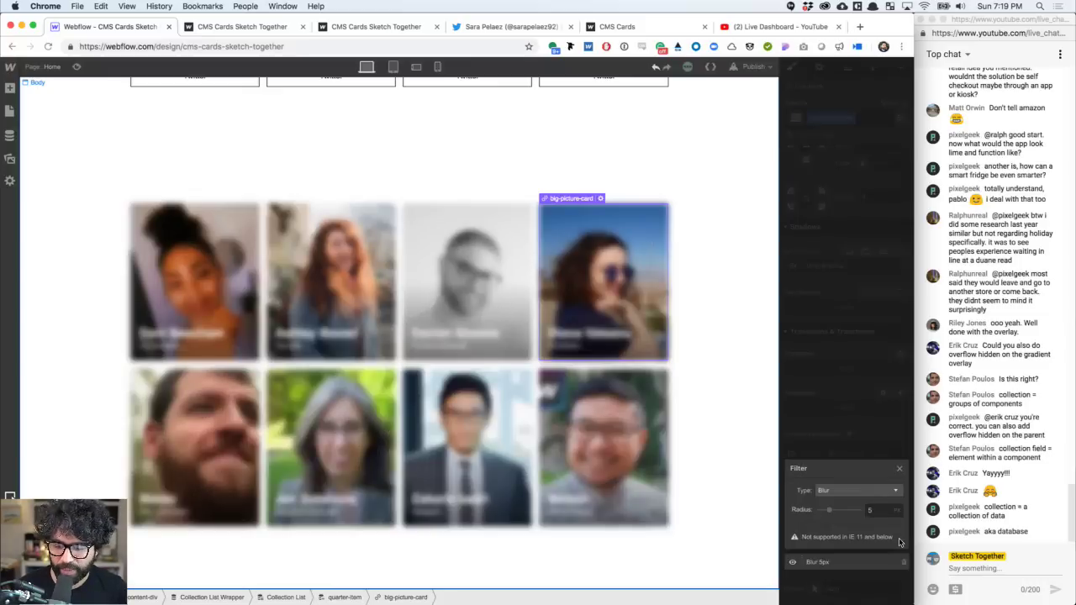
left_click(858, 490)
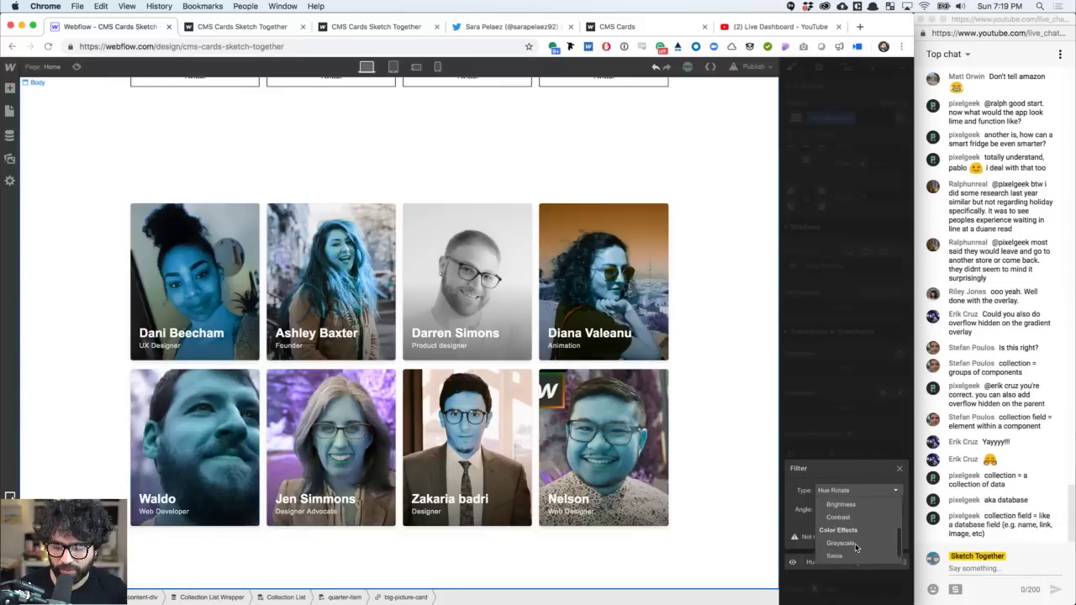
scroll(856, 548, "down", 1)
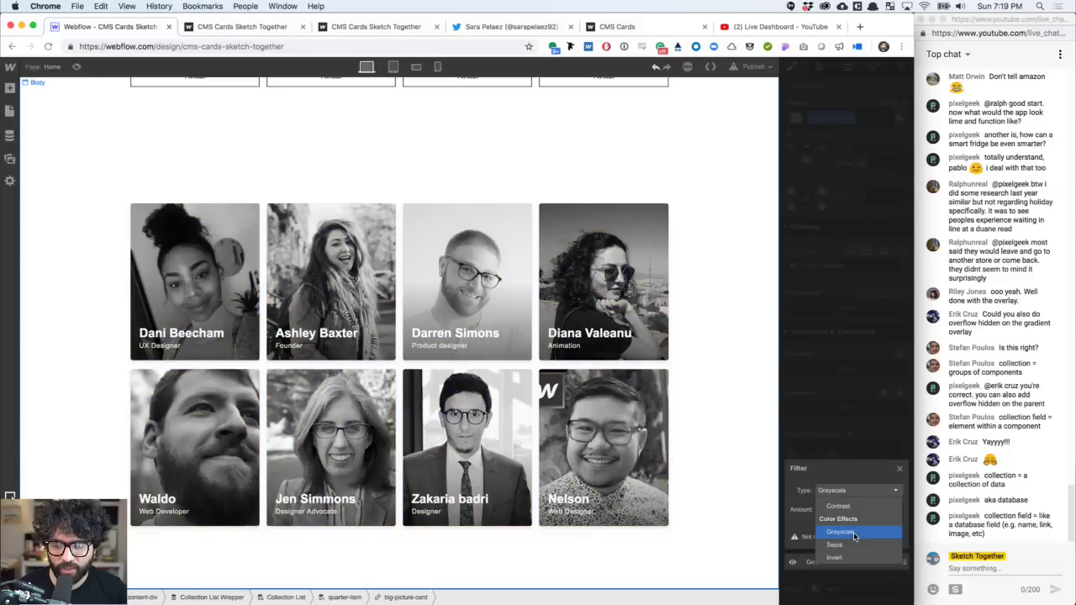
left_click(853, 532)
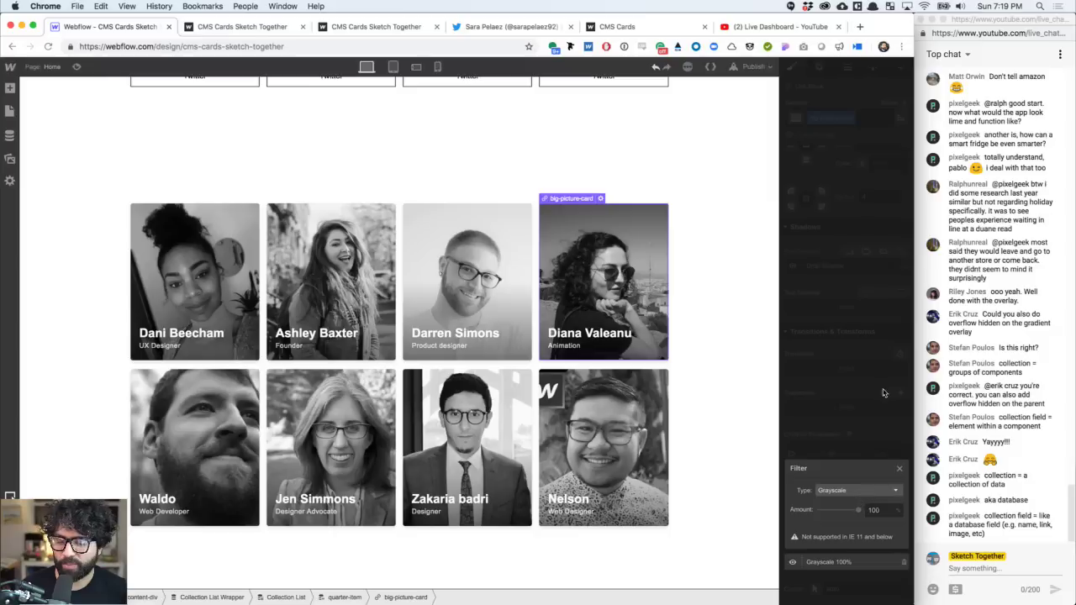
left_click(840, 454)
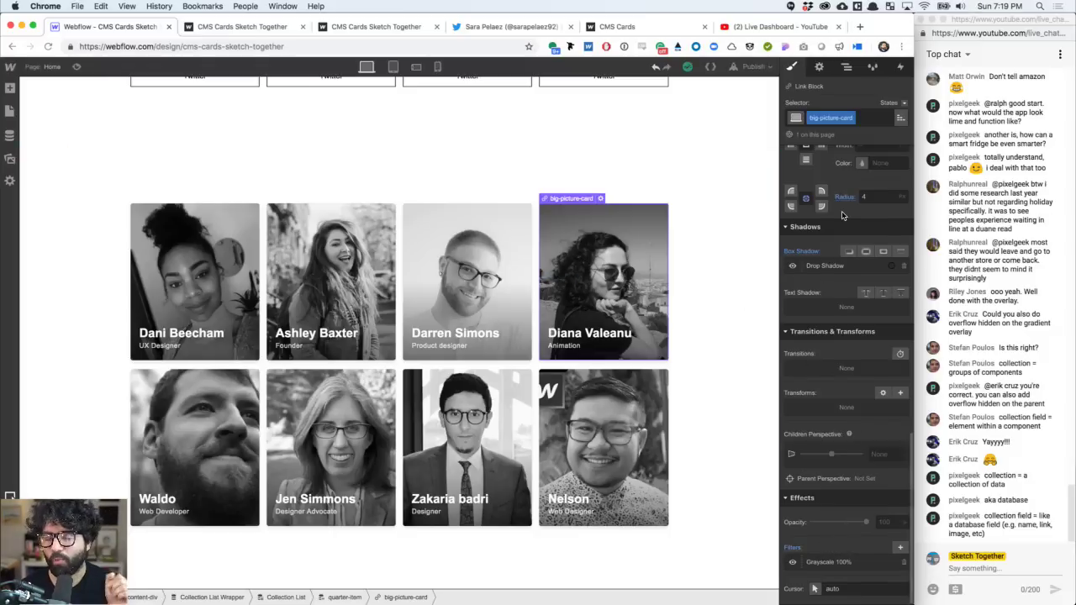
- In the card's Hover state, lower the Grayscale filter amount to 0
left_click(892, 103)
left_click(881, 127)
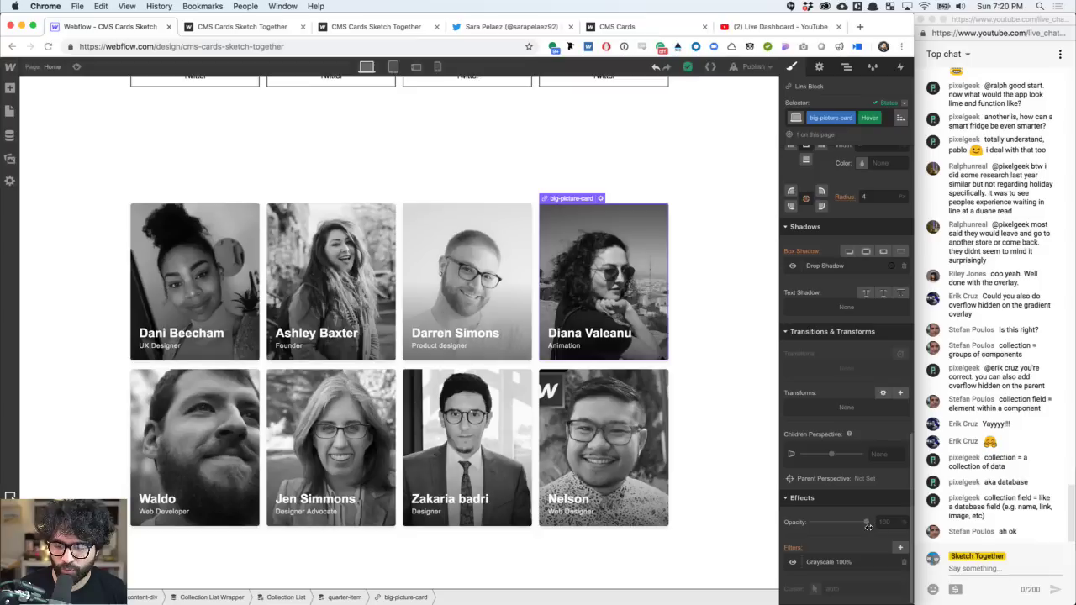
left_click(861, 562)
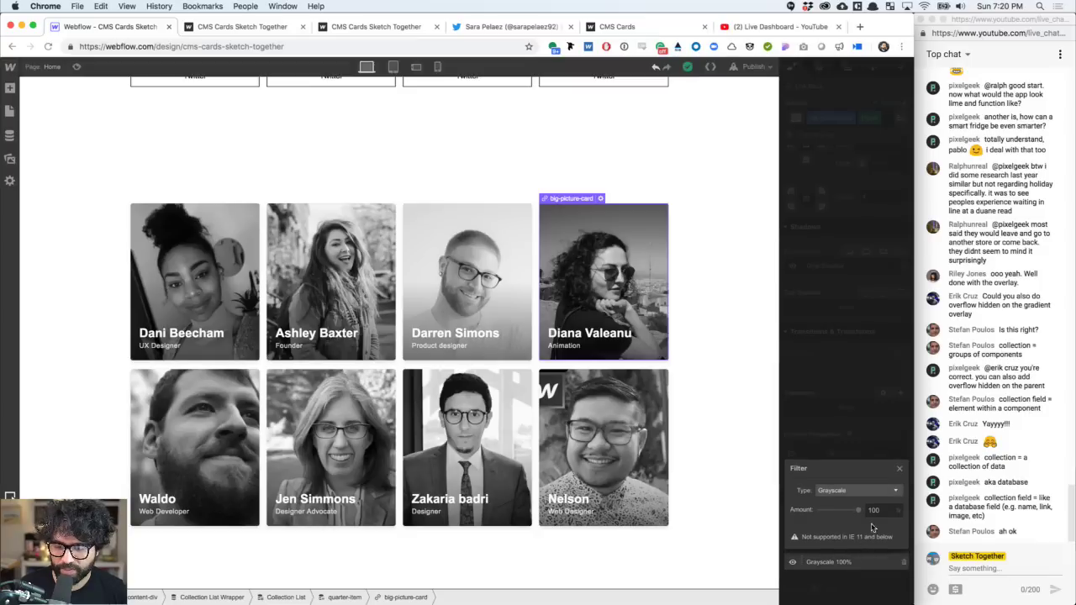
left_click_drag(859, 516, 808, 519)
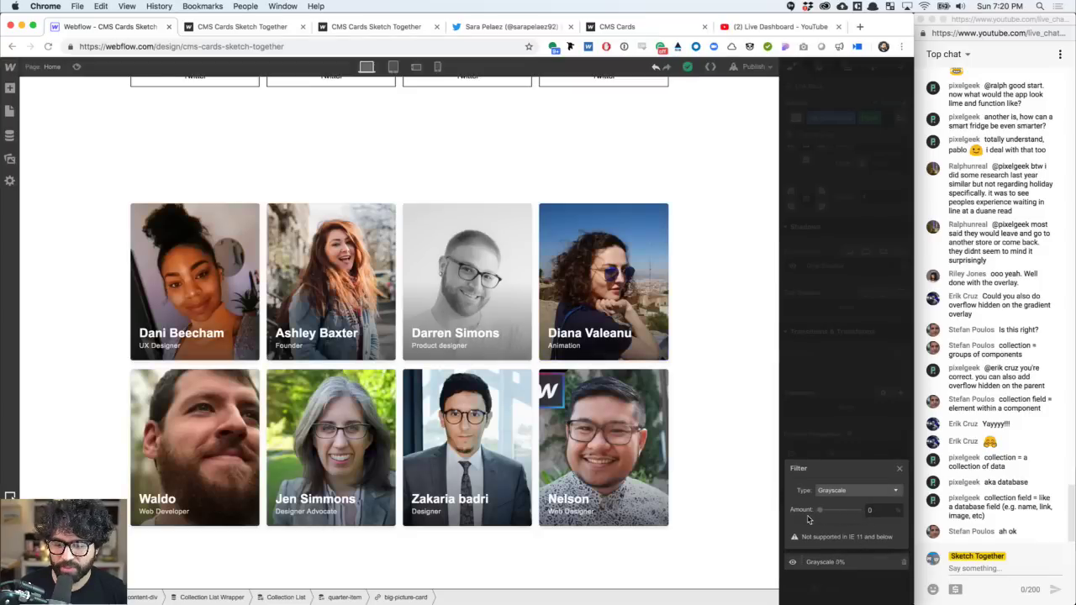
left_click(823, 424)
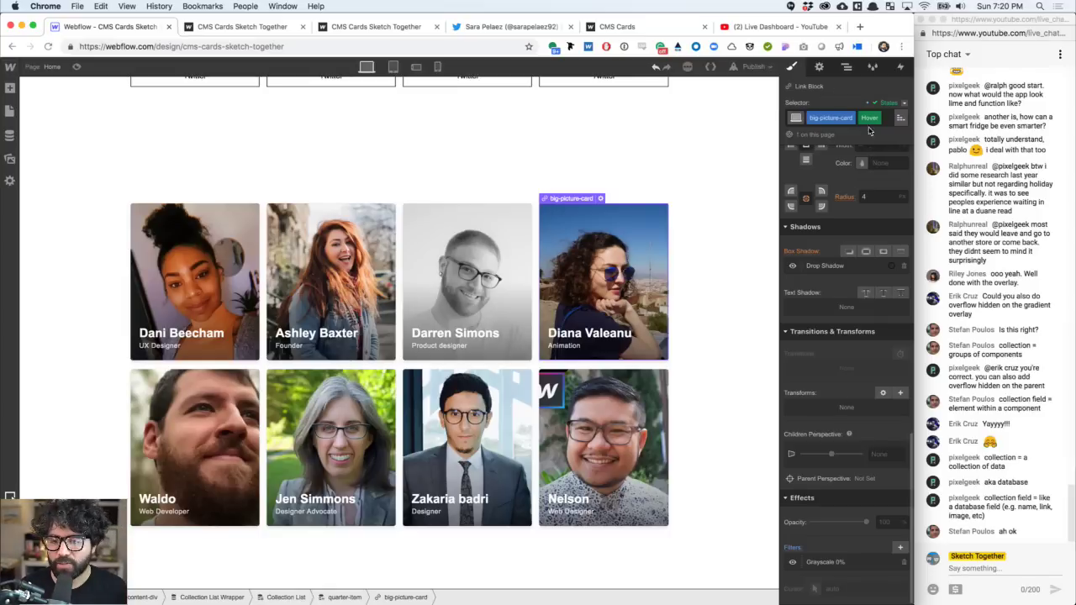
- Preview the page twice to test the hover colour change, switching back to the normal state between
left_click(79, 67)
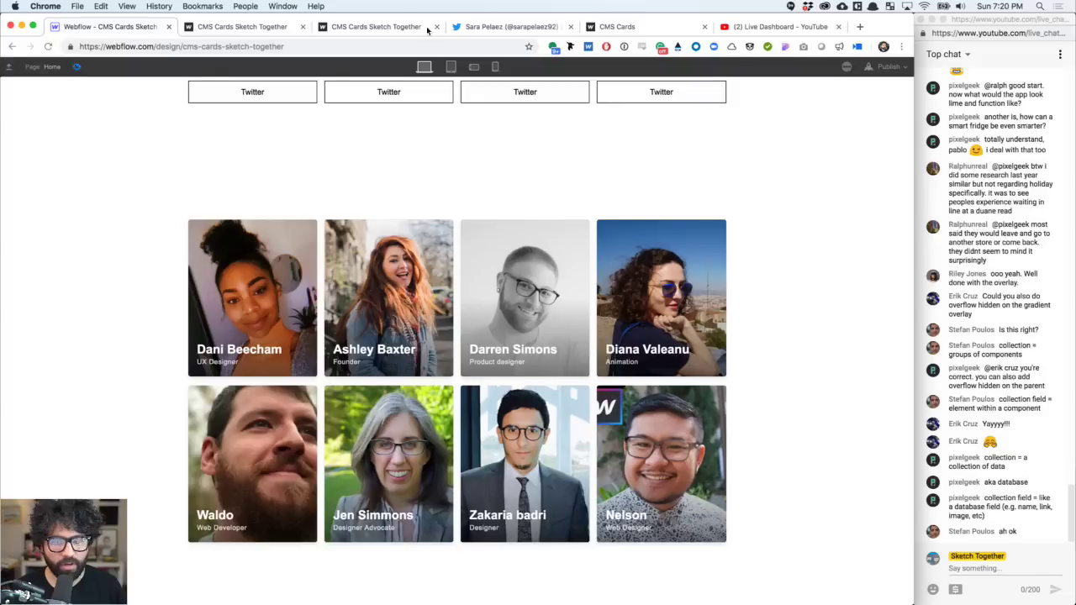
key("super+shift+p")
left_click(884, 103)
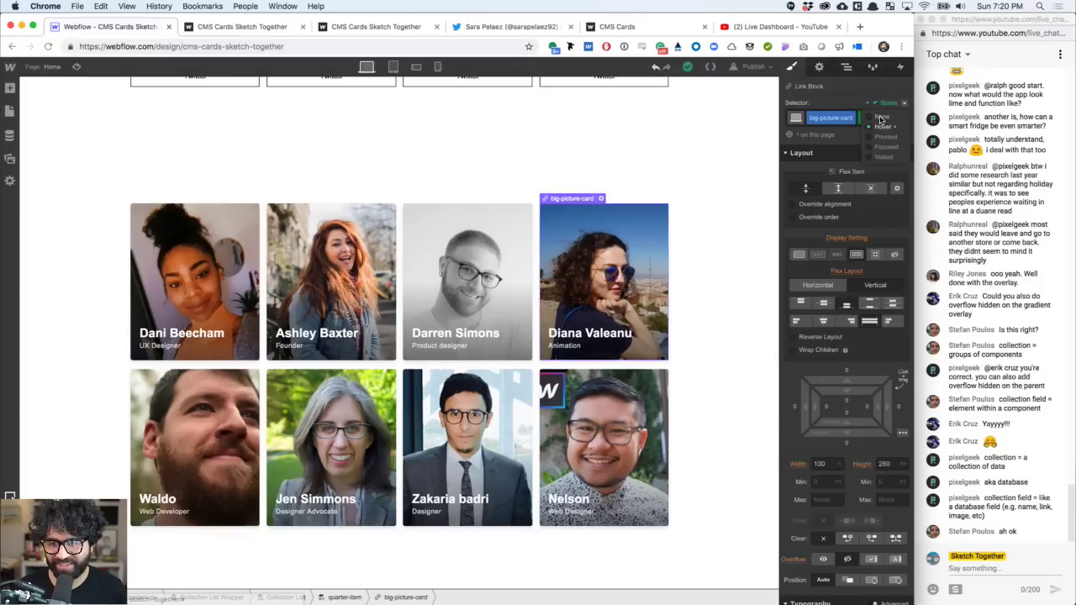
left_click(880, 118)
left_click(77, 66)
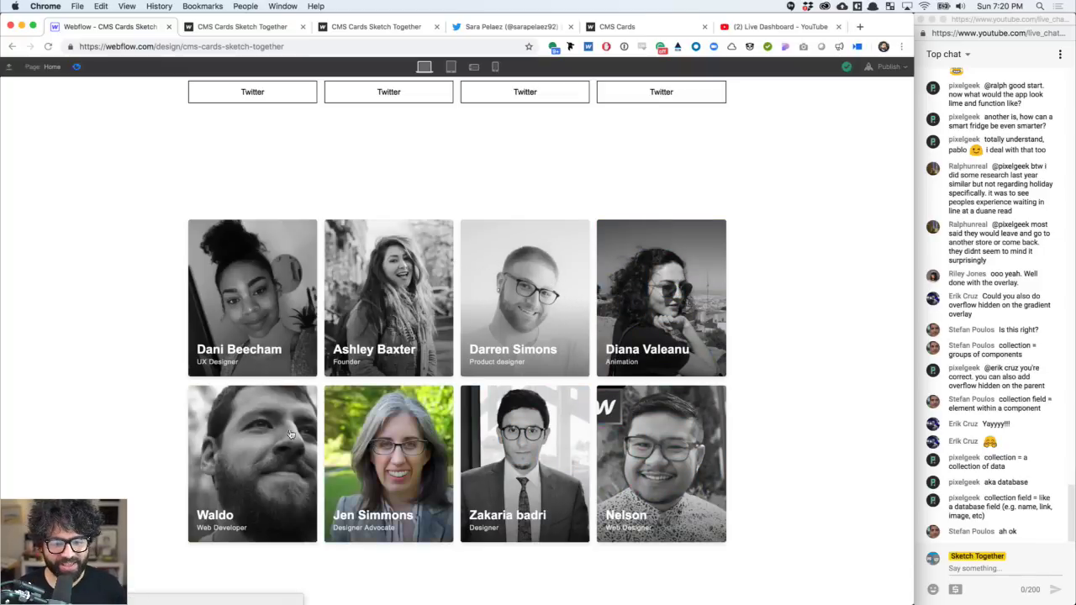
left_click(77, 67)
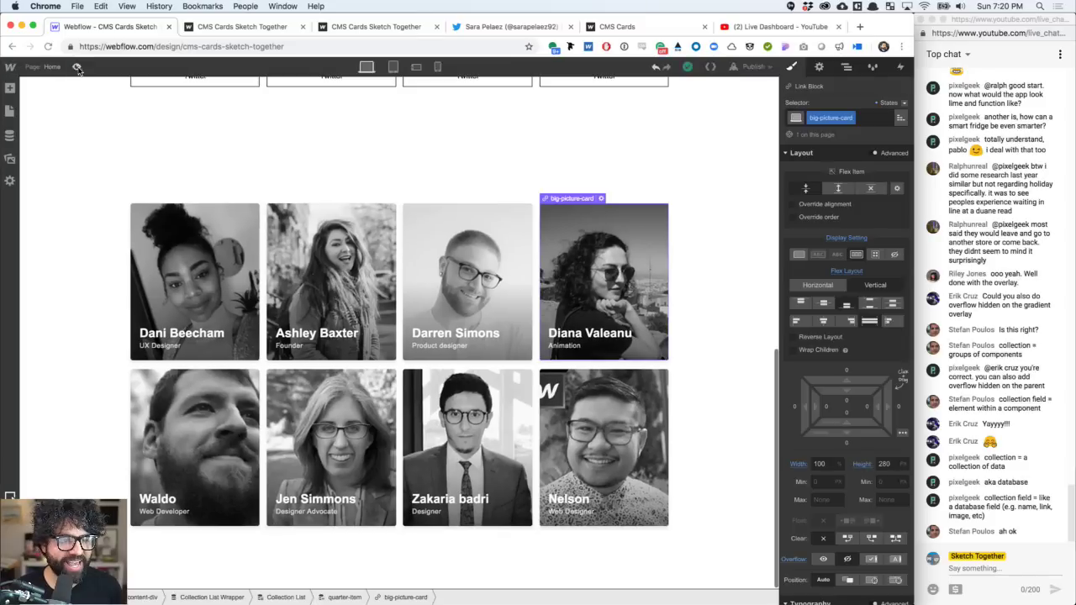
left_click(211, 263)
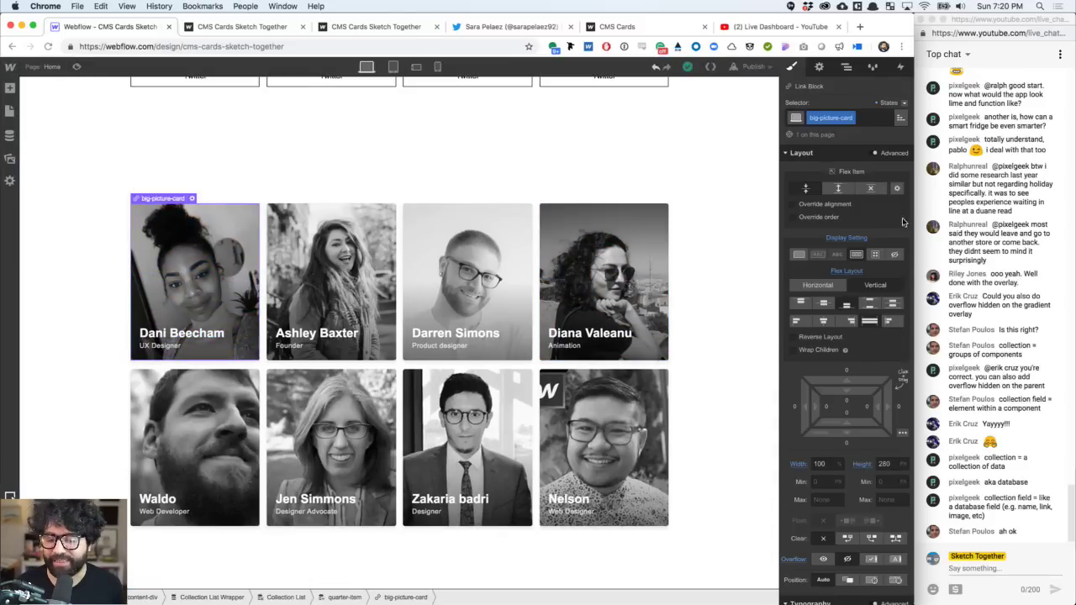
scroll(834, 362, "down", 10)
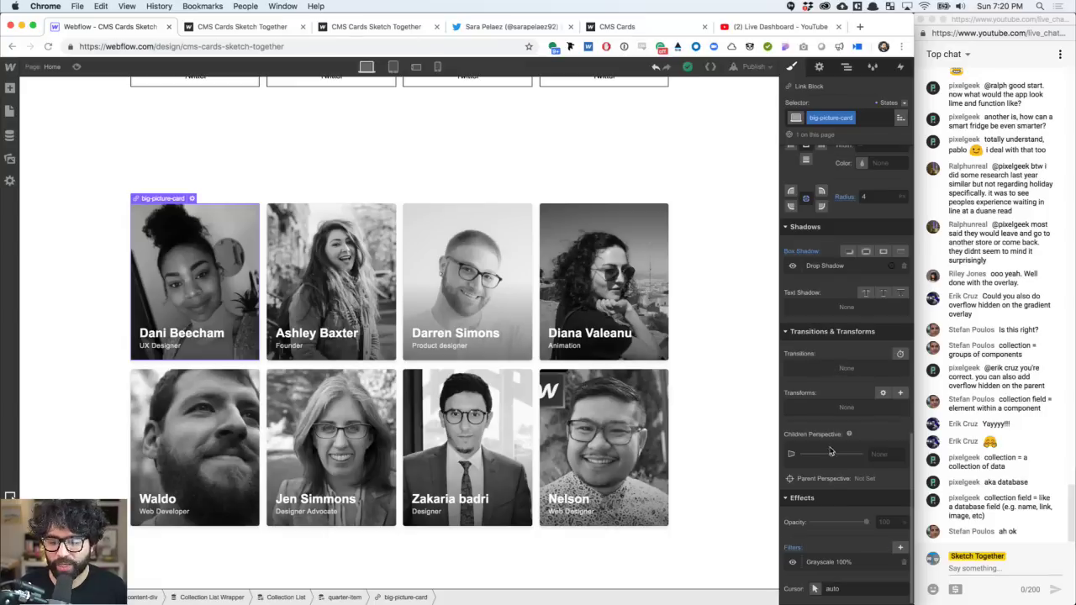
left_click(900, 353)
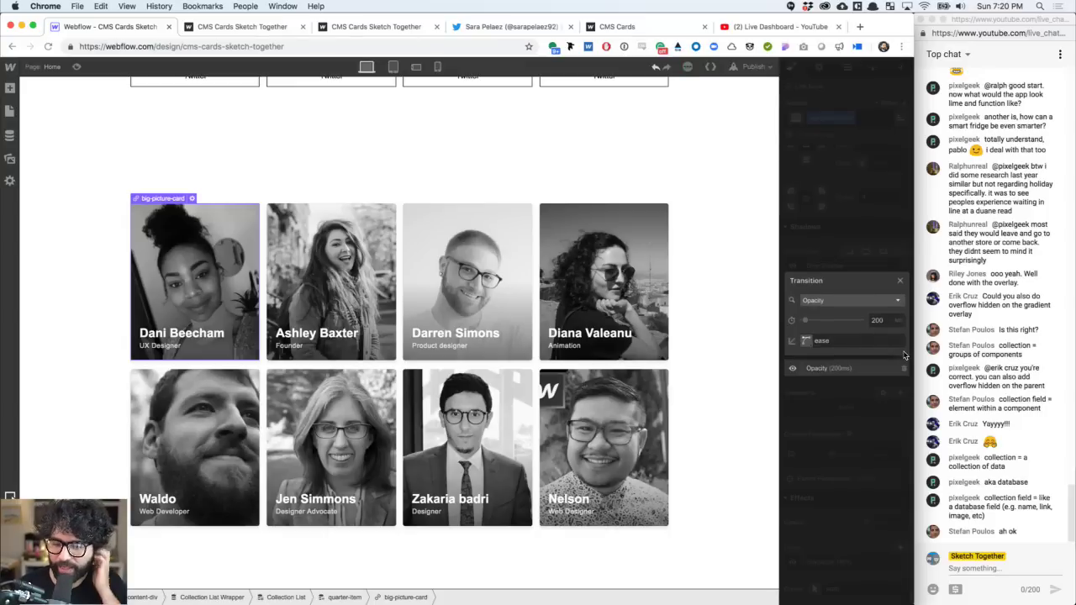
left_click(843, 304)
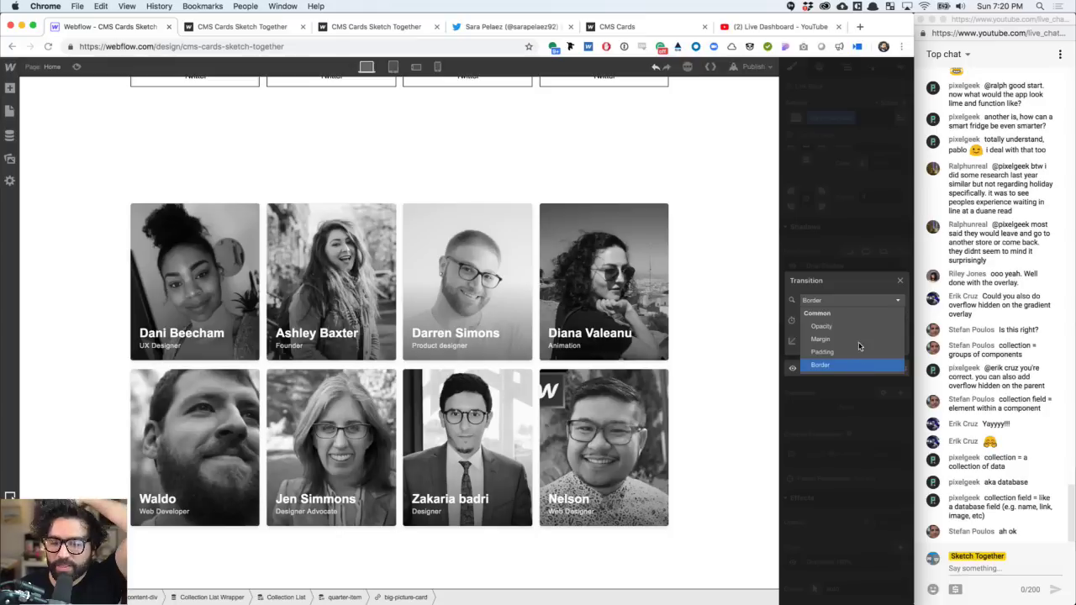
scroll(858, 349, "down", 3)
scroll(859, 345, "down", 5)
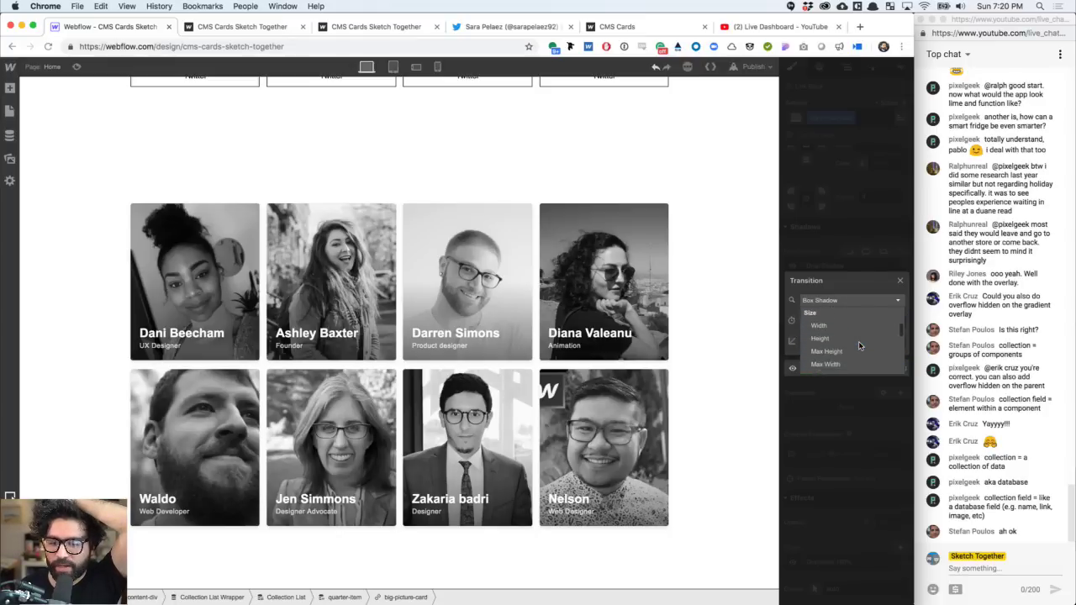
scroll(858, 344, "down", 5)
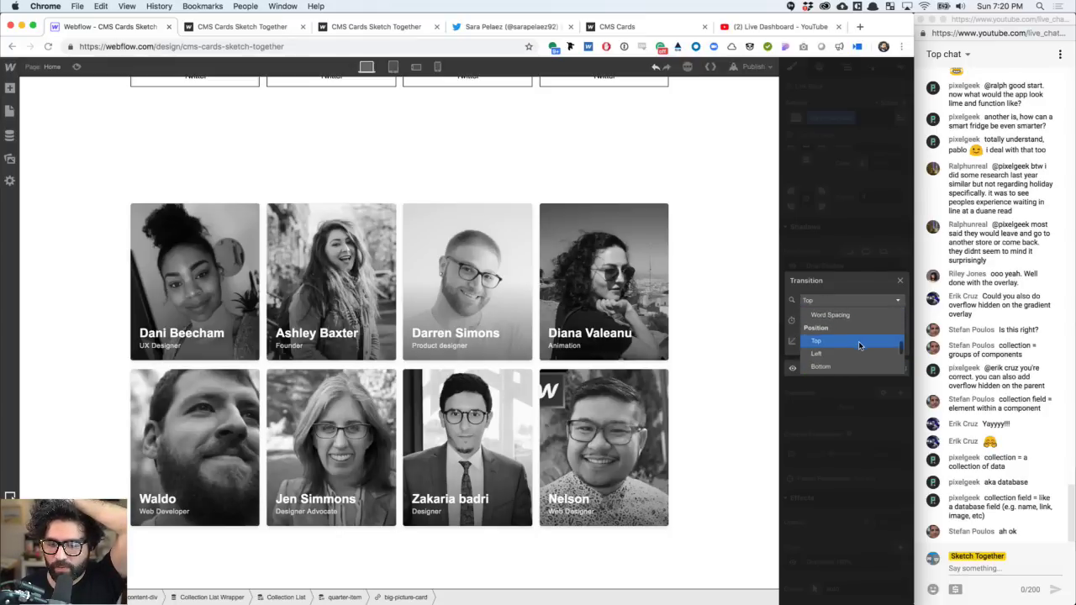
scroll(859, 344, "down", 5)
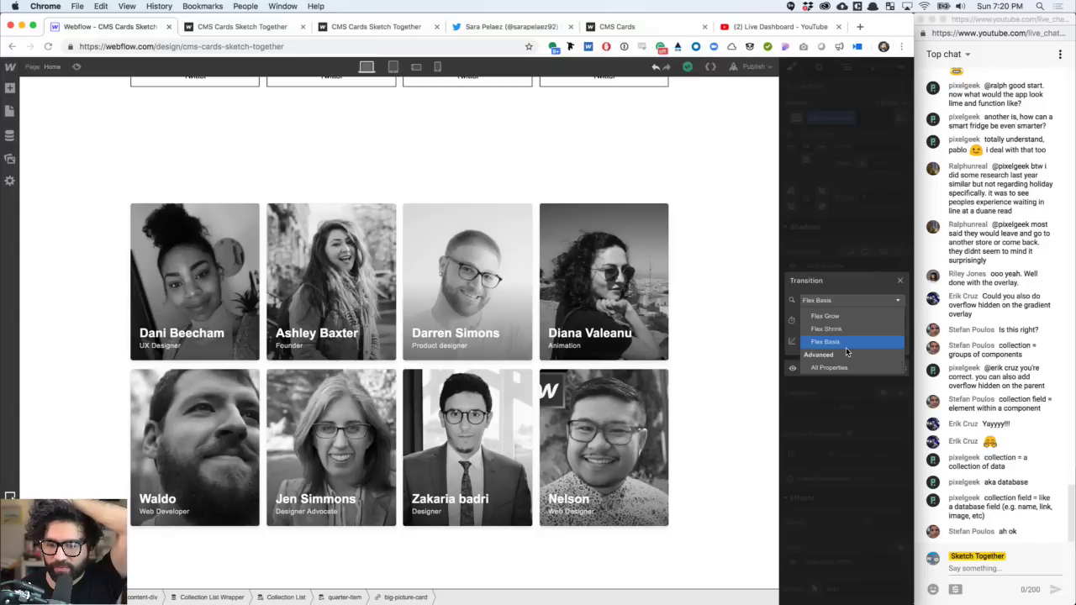
scroll(845, 347, "up", 3)
scroll(845, 347, "down", 3)
scroll(845, 347, "up", 5)
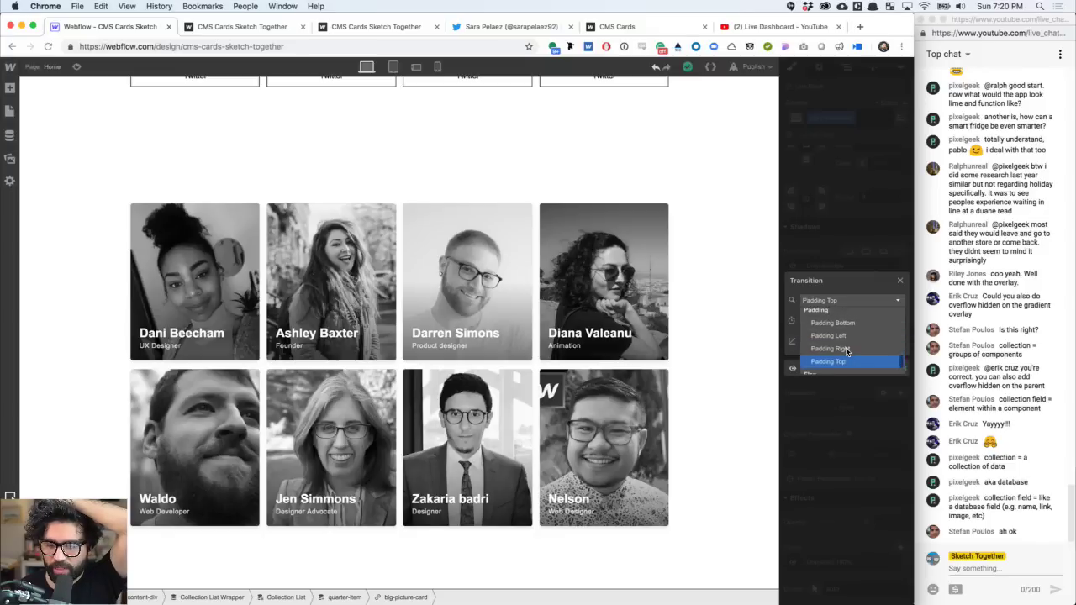
scroll(845, 347, "up", 5)
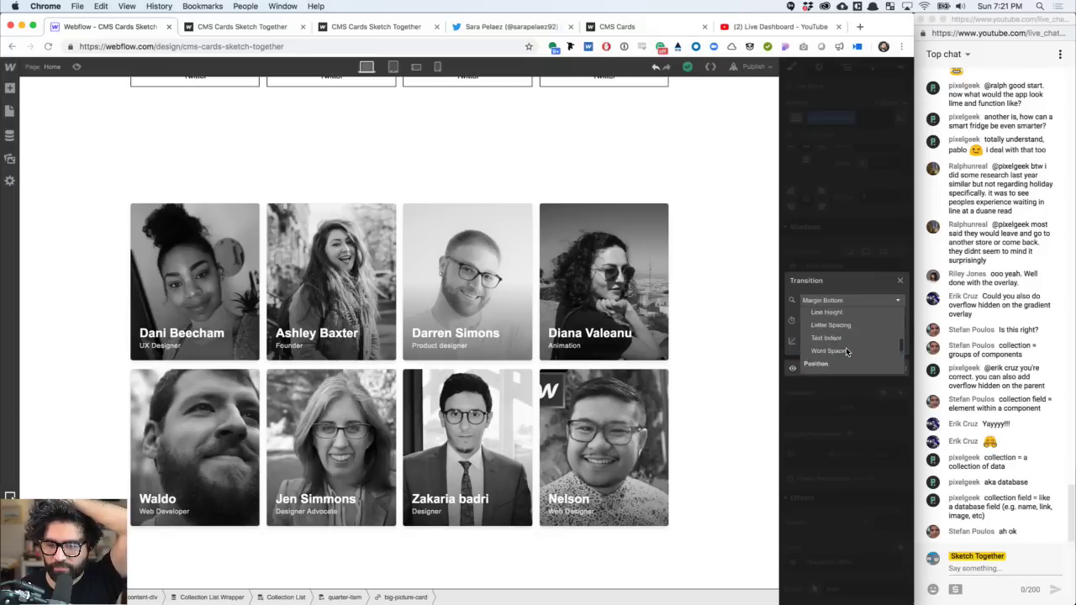
scroll(846, 347, "up", 5)
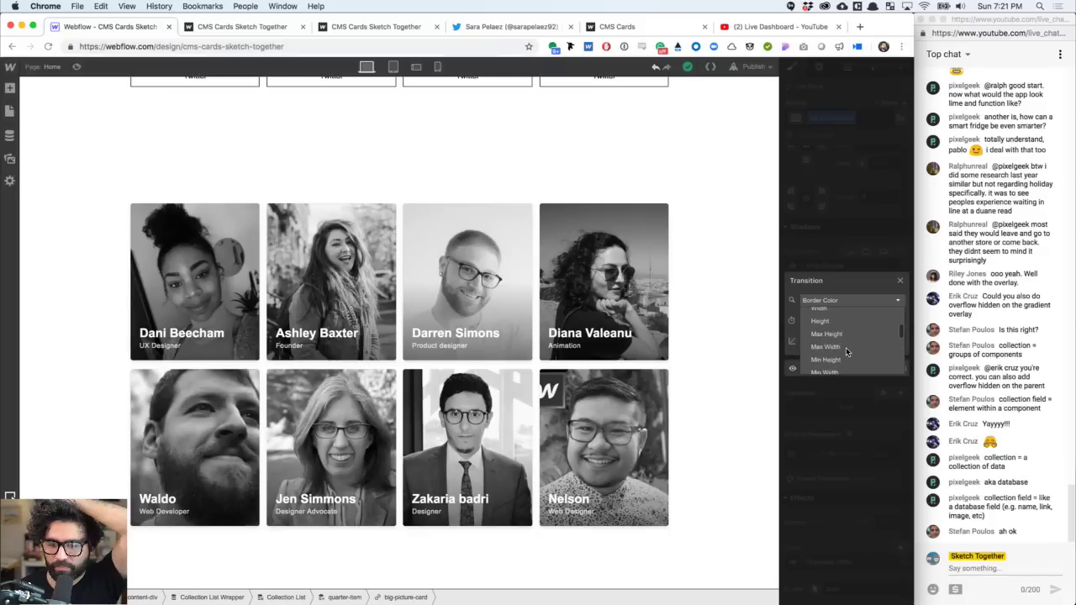
scroll(845, 351, "up", 5)
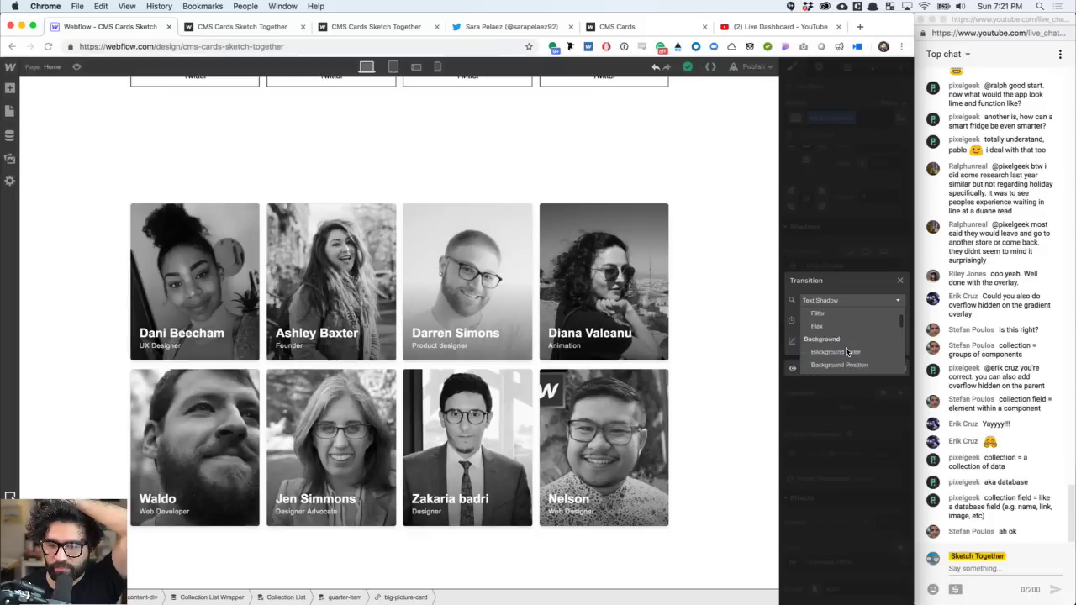
left_click(828, 338)
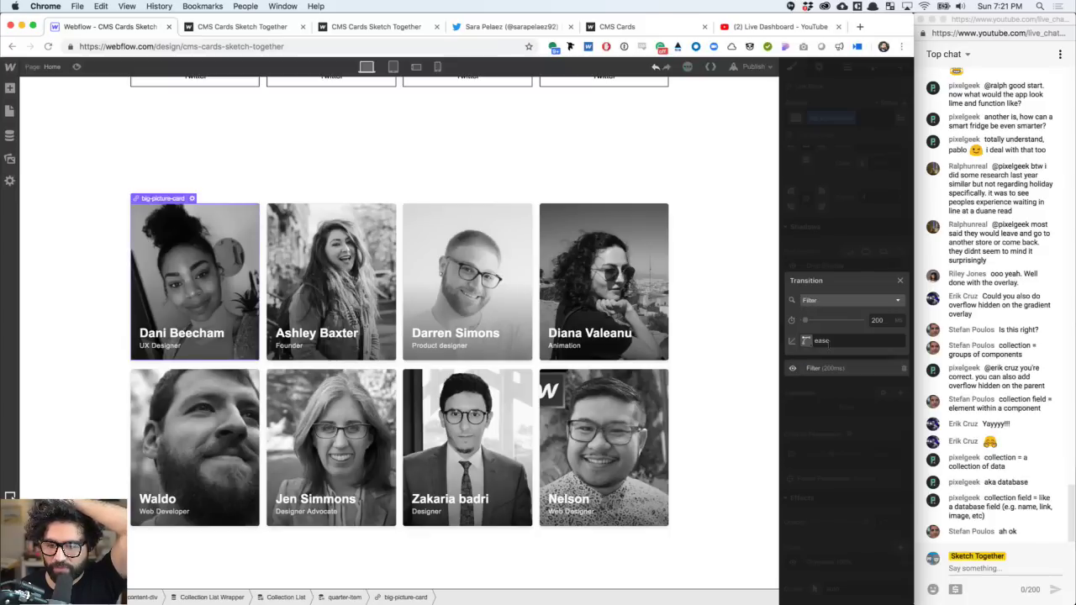
left_click(875, 325)
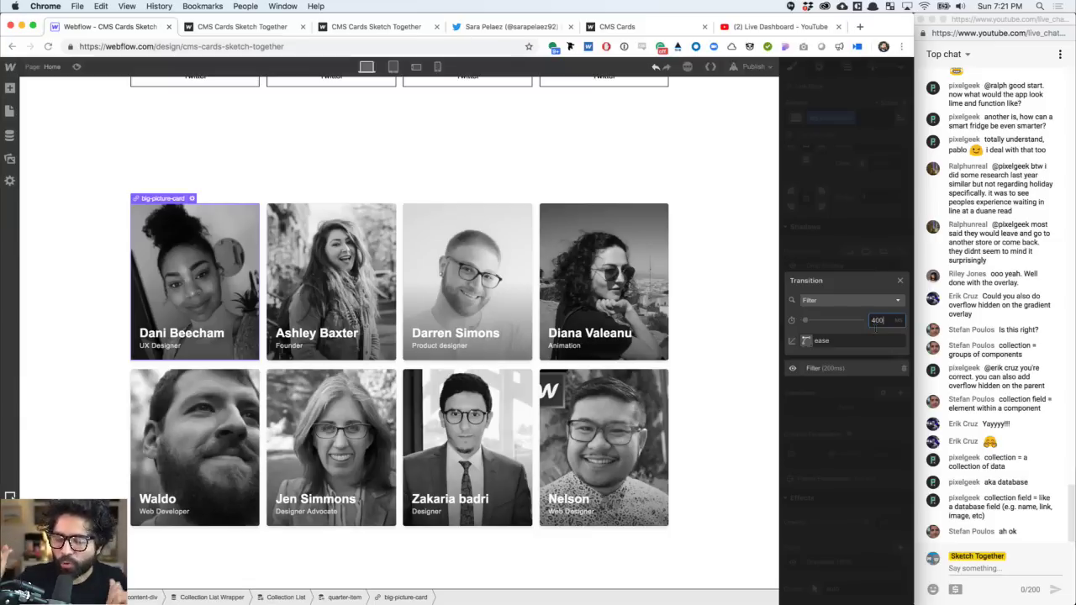
left_click(210, 252)
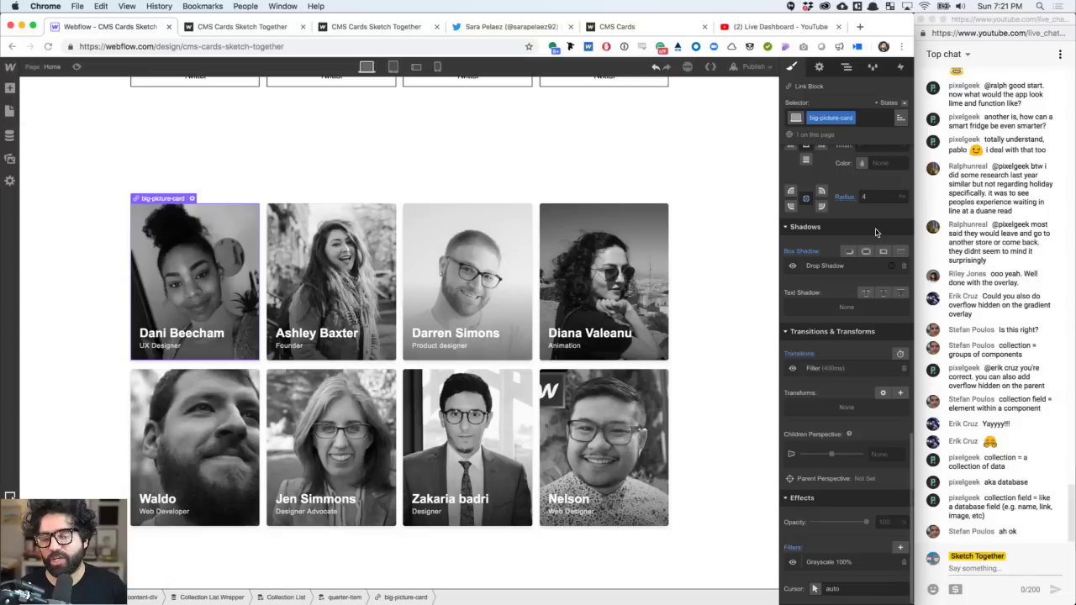
- Preview the cards, then publish to cms-cards-sketch-together.webflow.io and open the live page
left_click(77, 67)
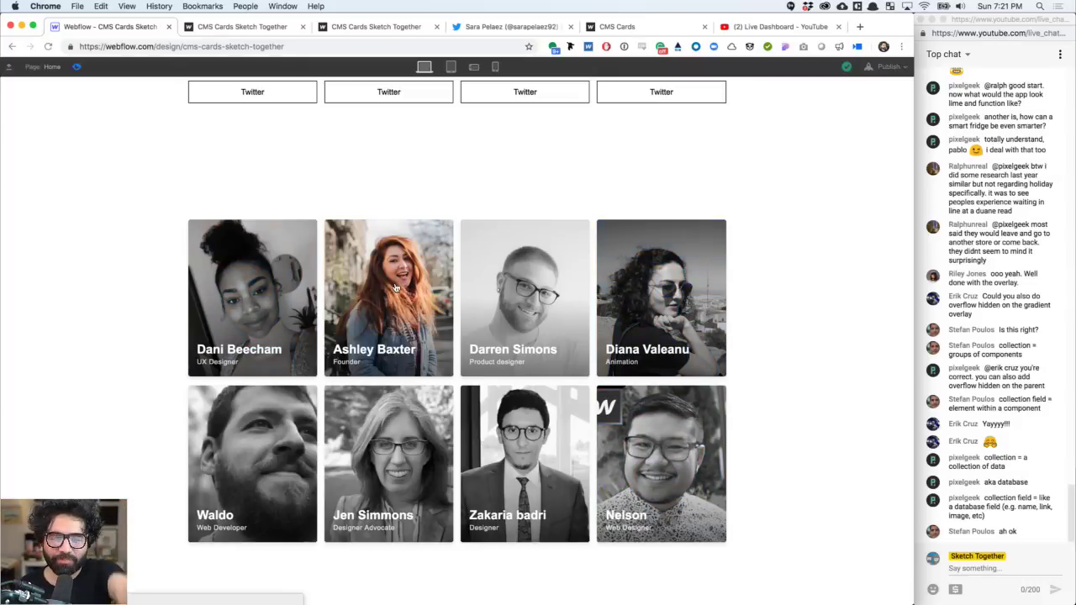
scroll(395, 288, "up", 7)
left_click(887, 66)
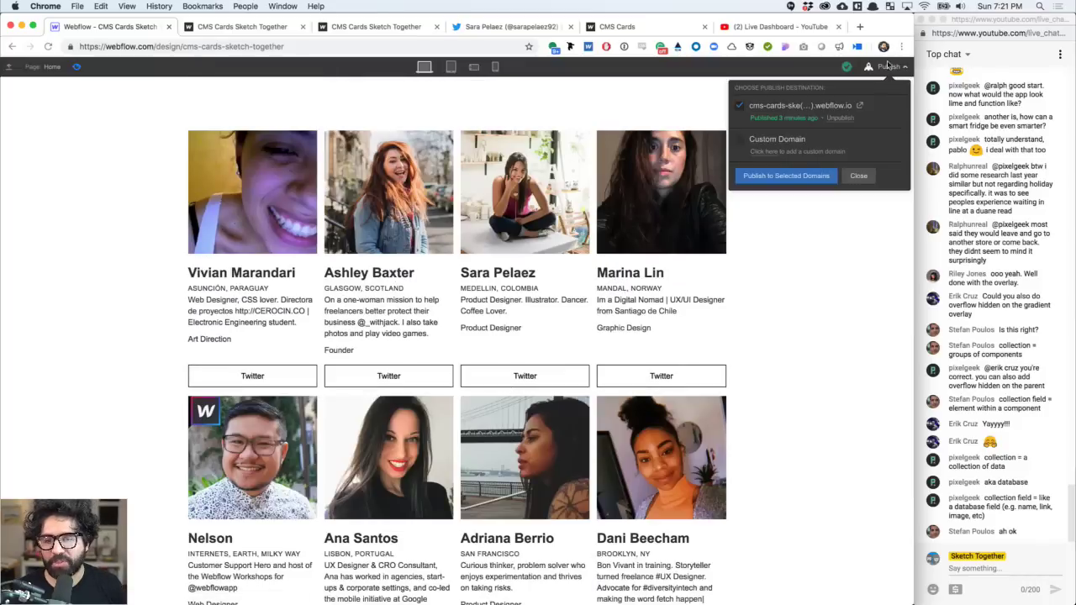
left_click(811, 178)
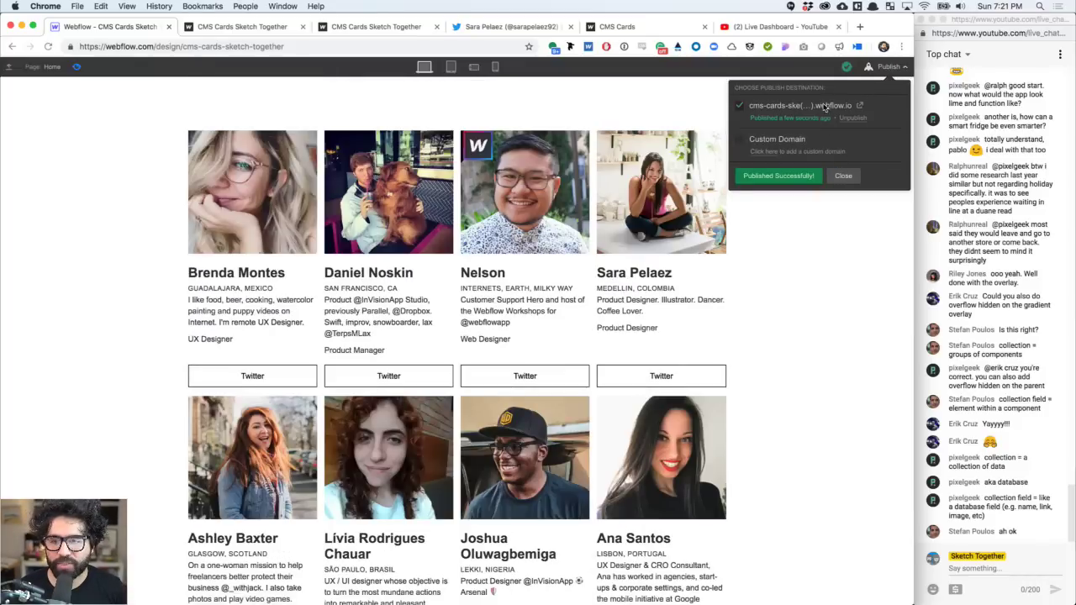
left_click(860, 110)
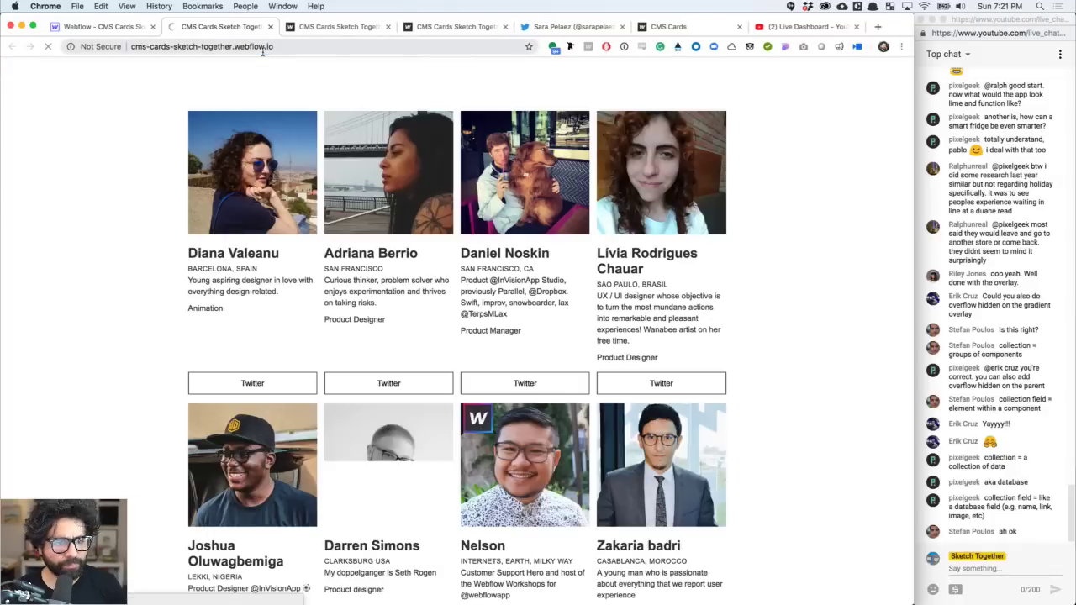
- Copy the live site address and post it in the live chat
left_click(263, 51)
key("super+c")
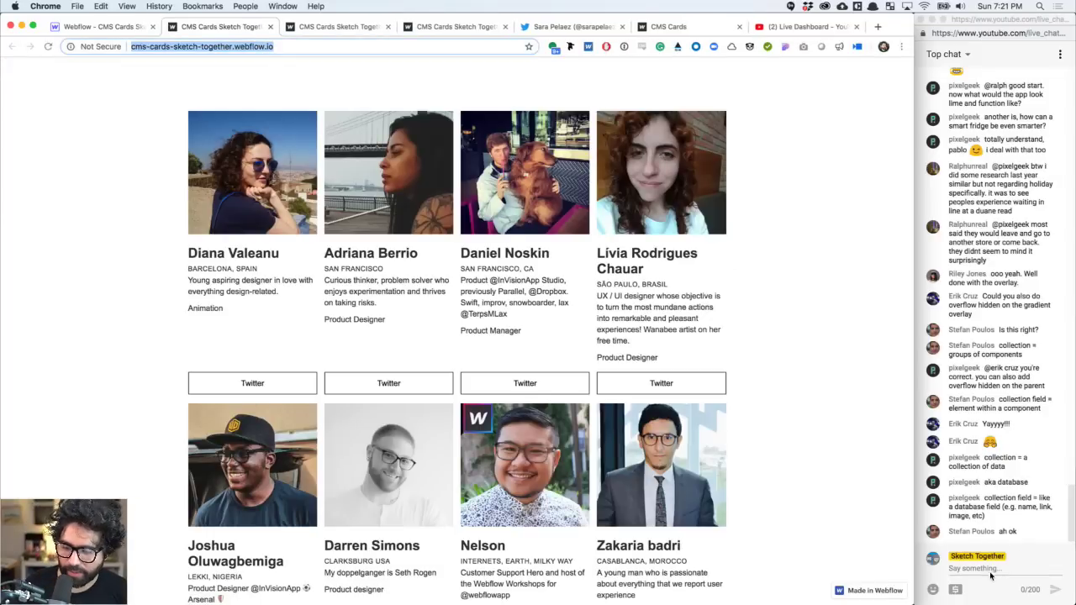
left_click(990, 571)
key("super+v")
key("Return")
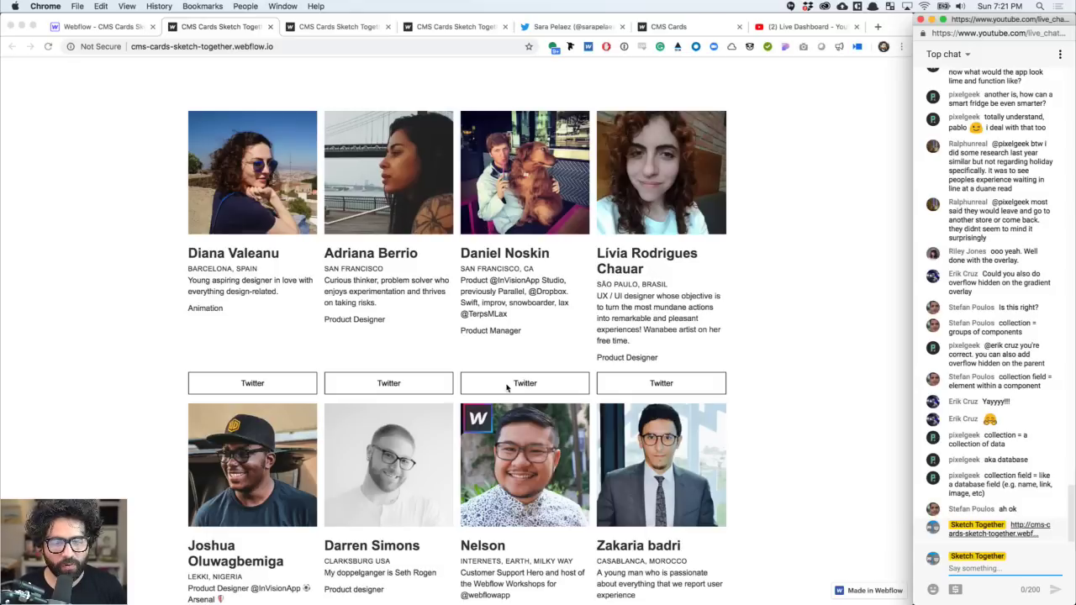
- On the live site, check the Twitter links of the fourth and third cards
left_click(477, 361)
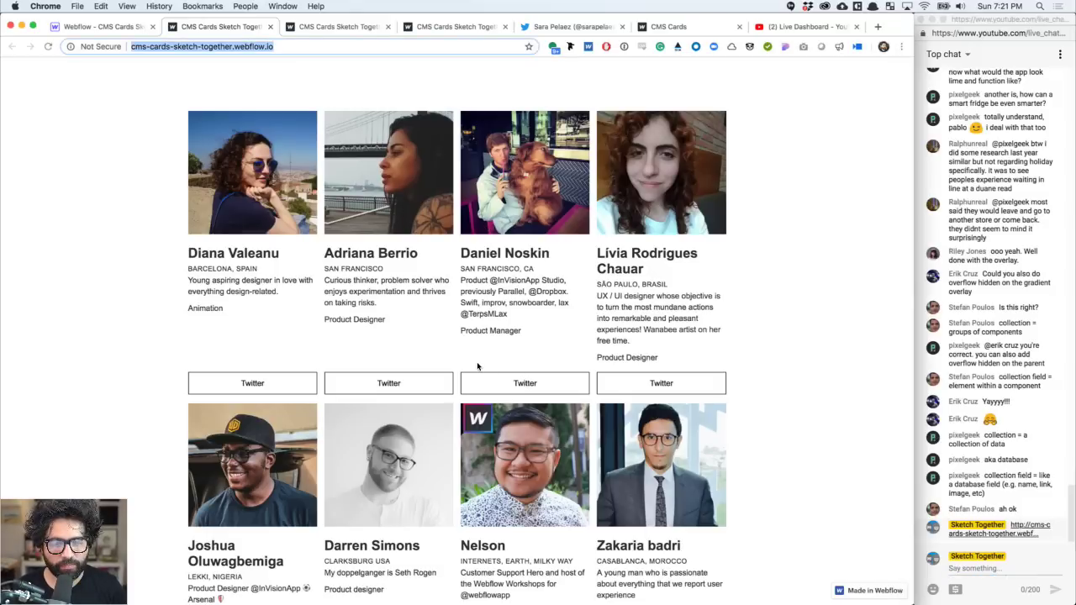
scroll(667, 378, "down", 7)
scroll(662, 383, "up", 7)
left_click(660, 388)
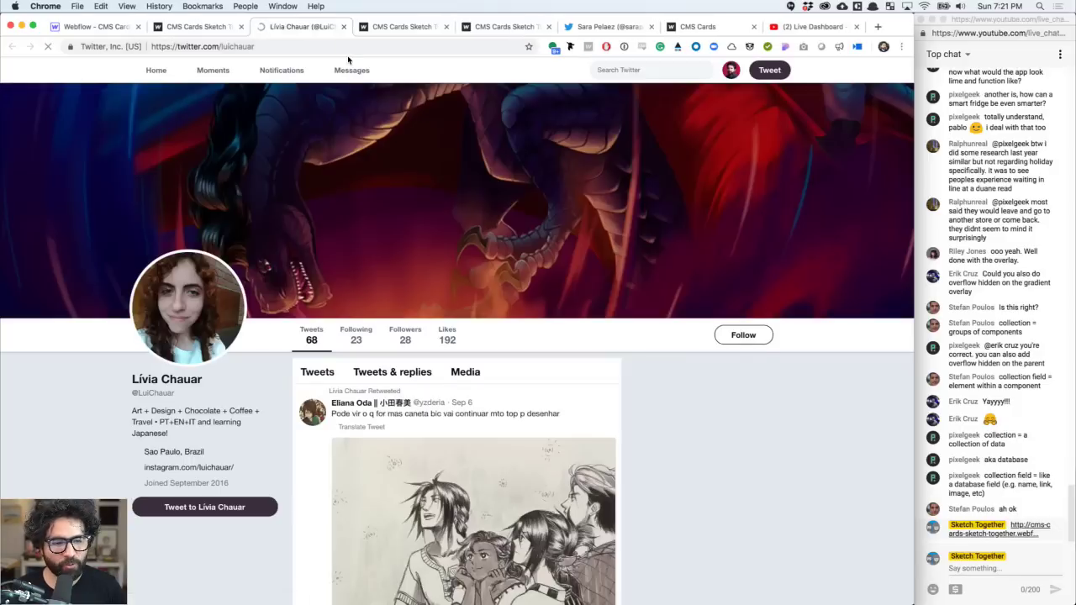
key("super+w")
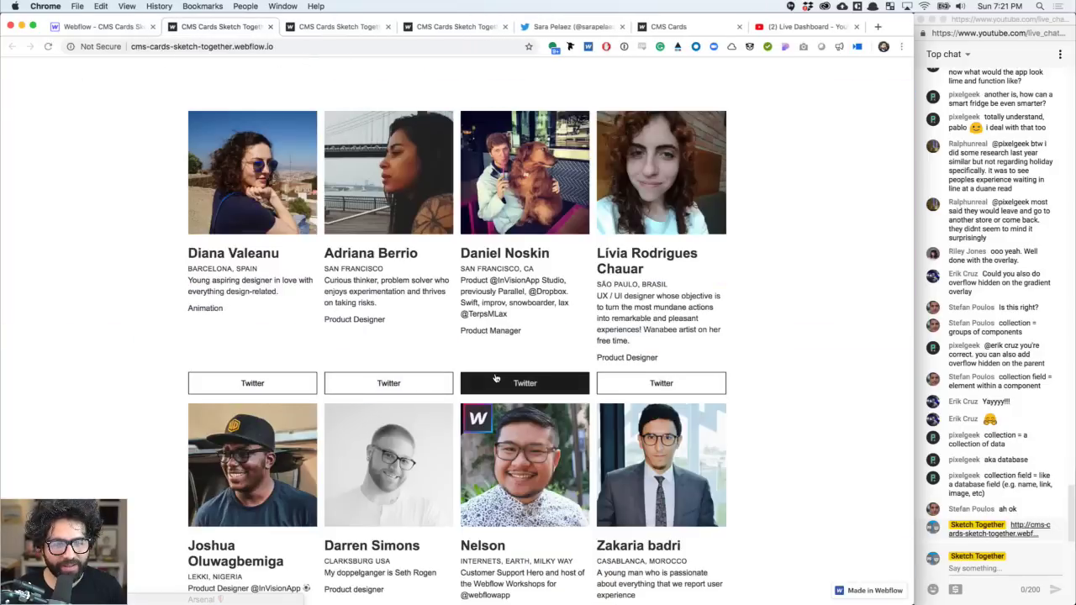
left_click(496, 379)
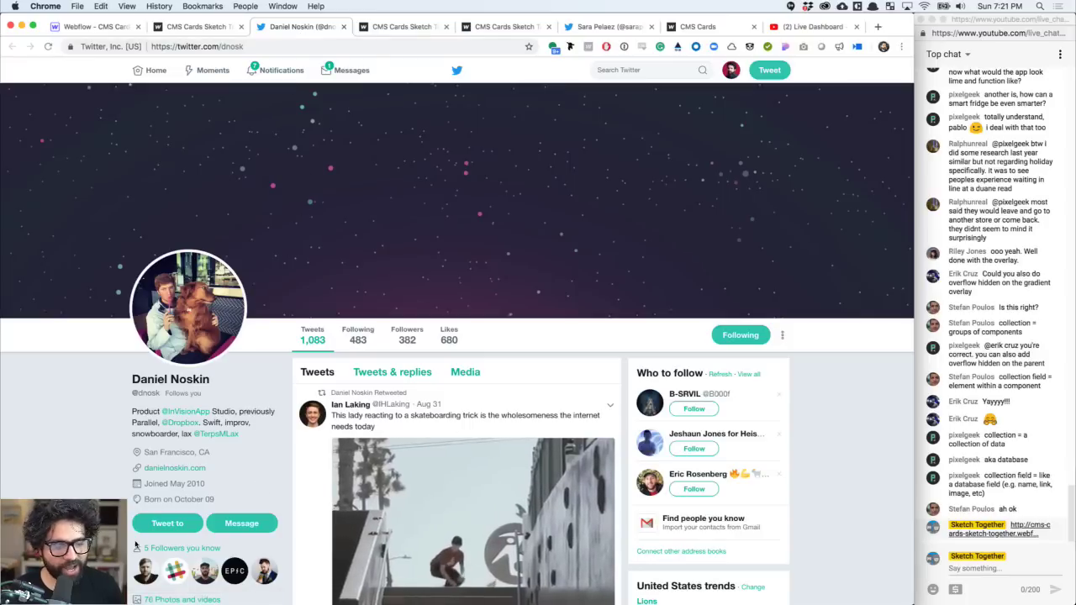
key("super+w")
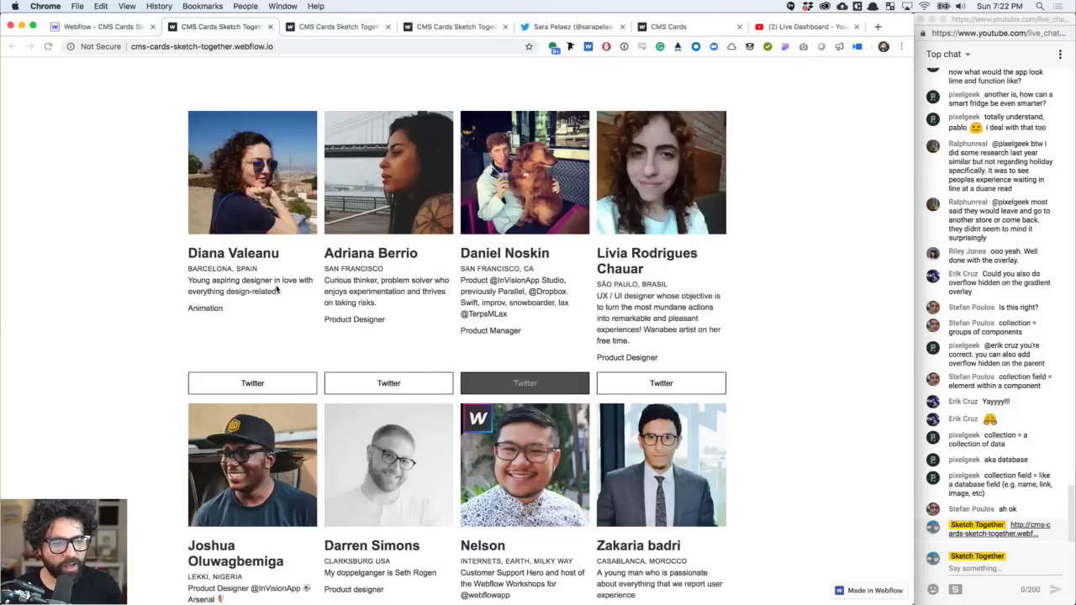
- Check the Twitter profiles linked from the next row's third and first cards
scroll(283, 313, "down", 5)
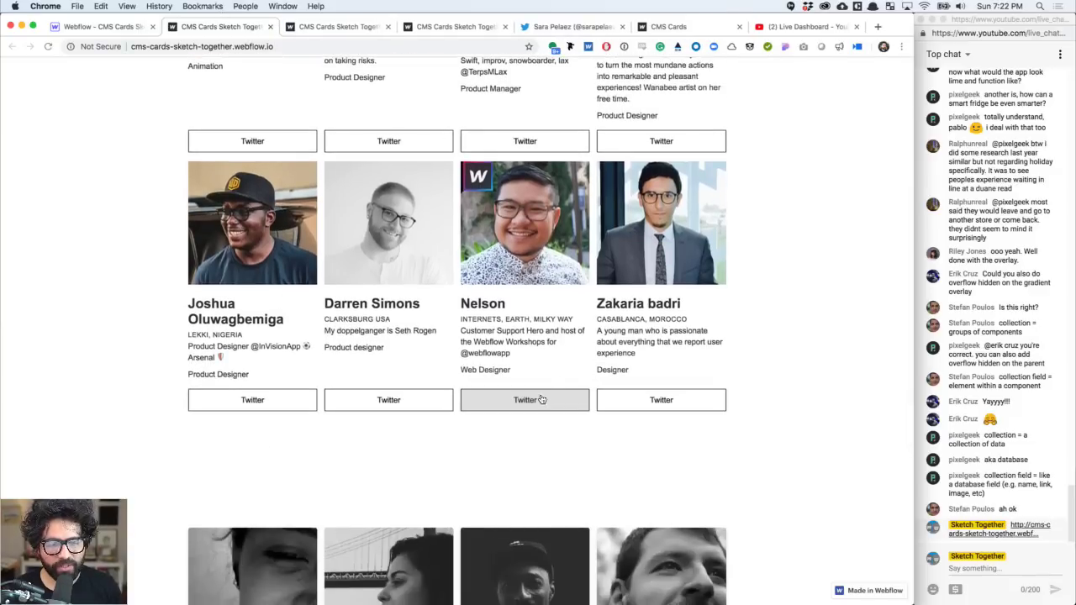
left_click(542, 401)
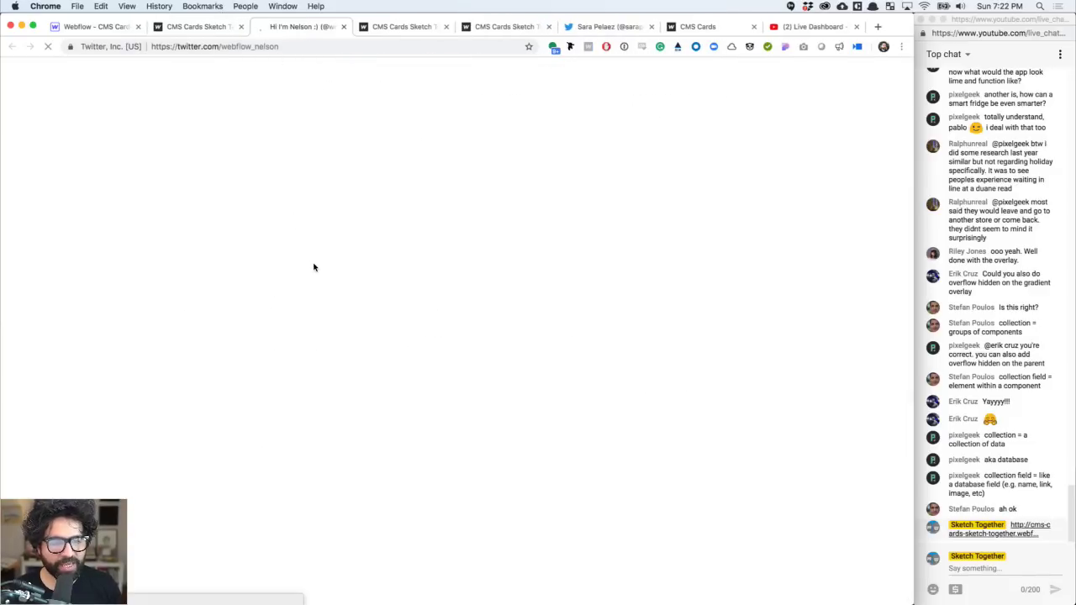
scroll(314, 266, "down", 2)
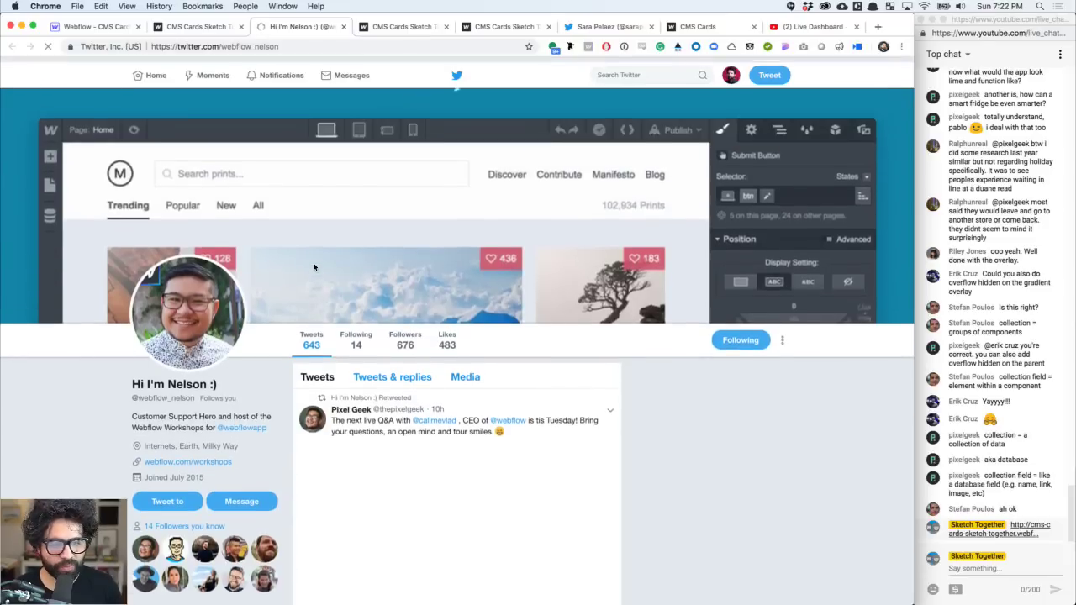
key("super+w")
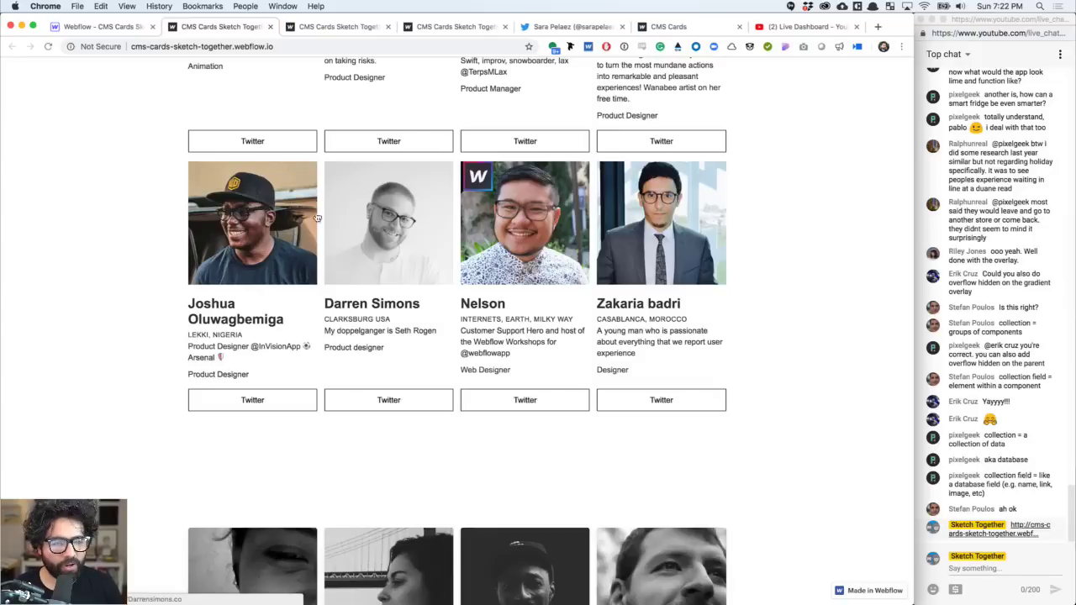
scroll(229, 289, "up", 1)
left_click(261, 452)
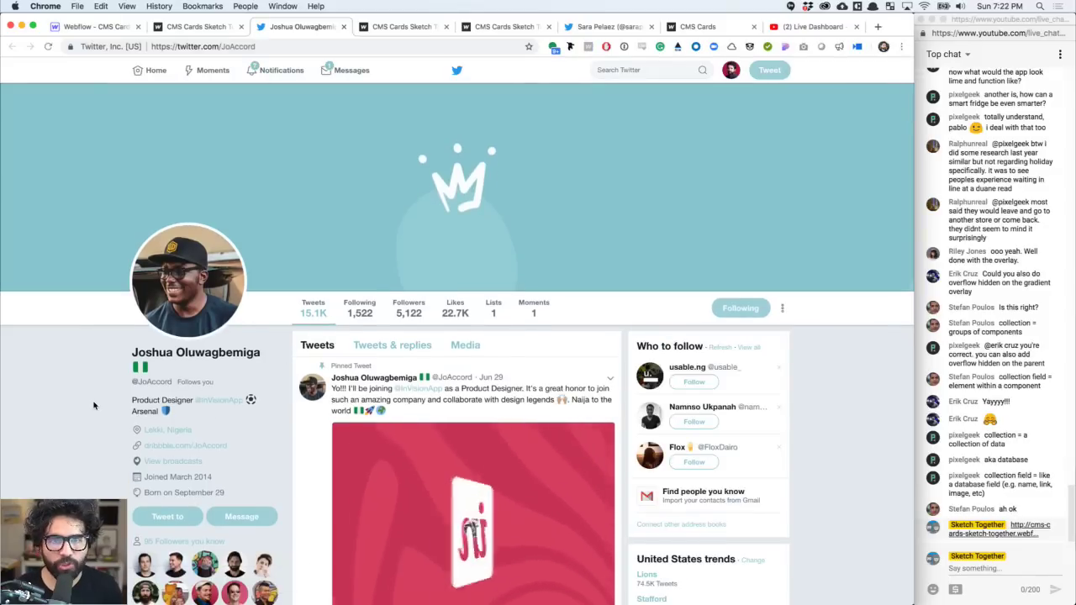
scroll(394, 363, "down", 2)
scroll(393, 363, "down", 10)
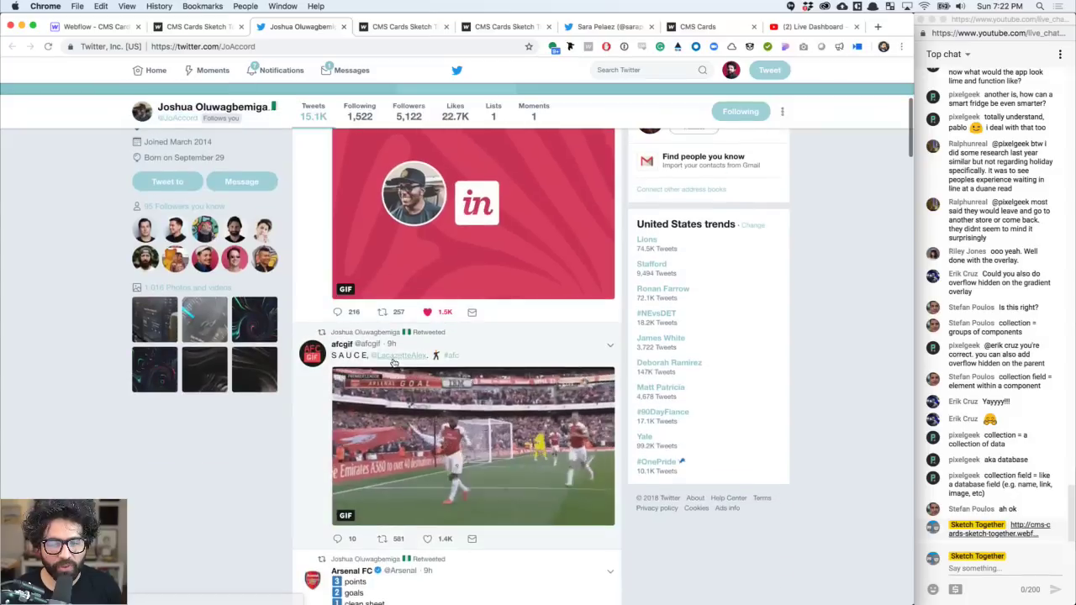
scroll(484, 373, "down", 8)
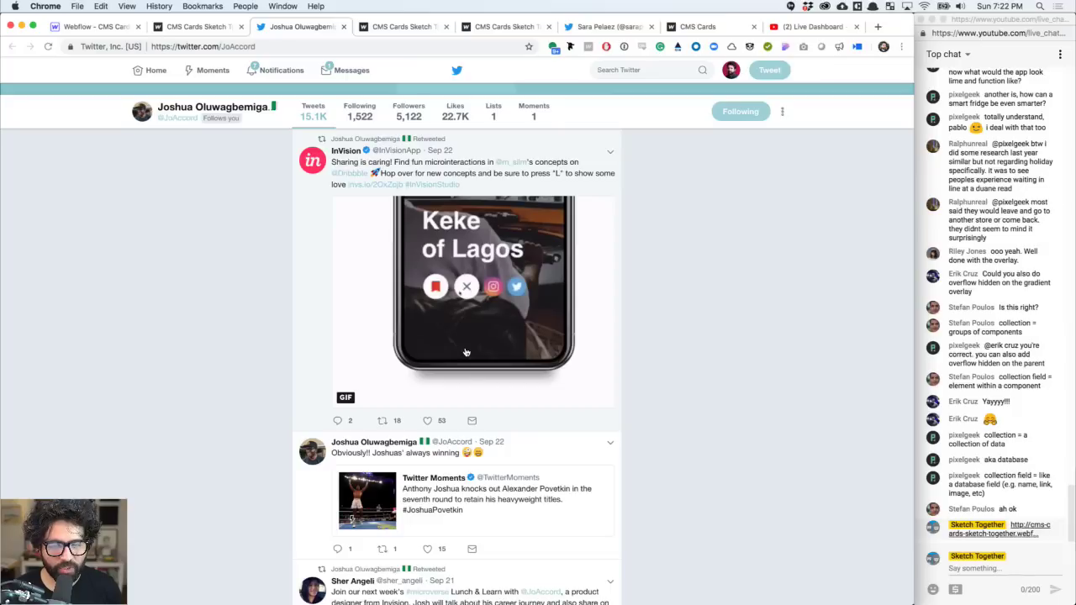
scroll(276, 335, "down", 3)
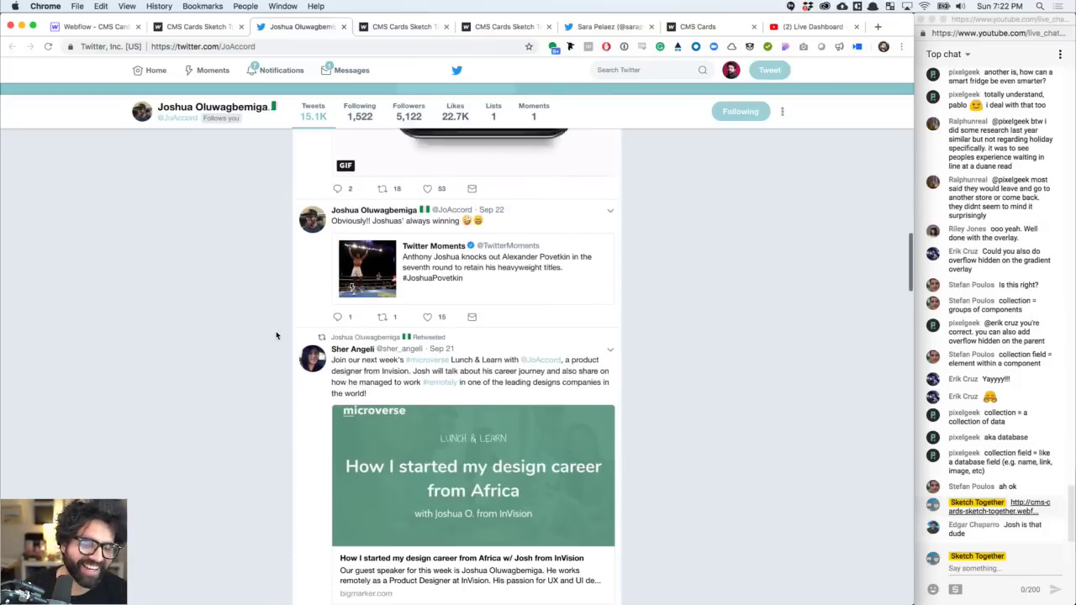
left_click(233, 107)
- Look over the published CMS Cards site, then return to the Webflow project tab
key("ctrl+shift+Tab")
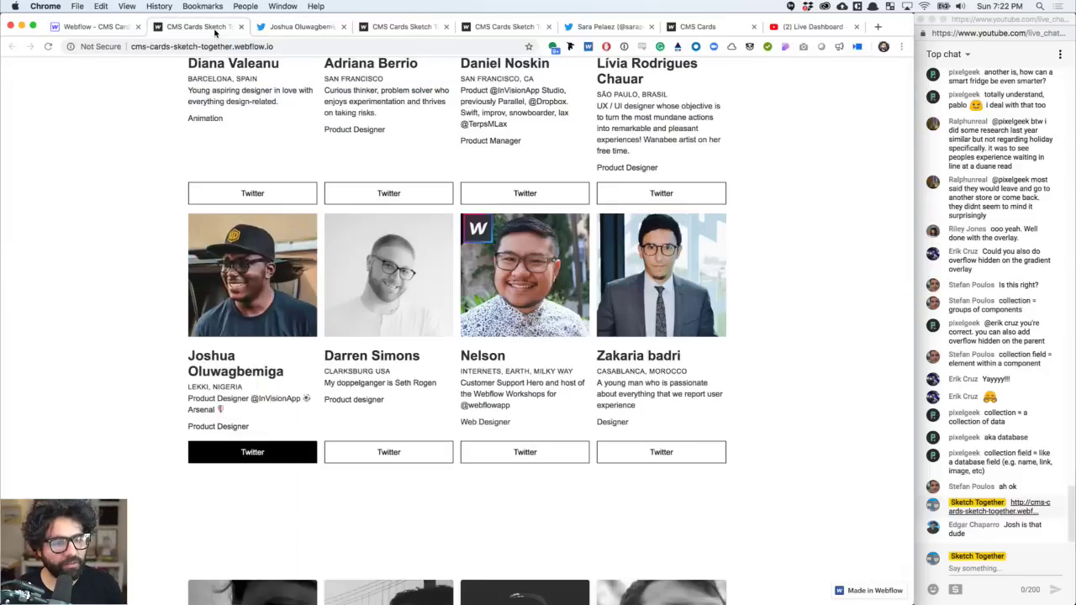
scroll(303, 330, "down", 1)
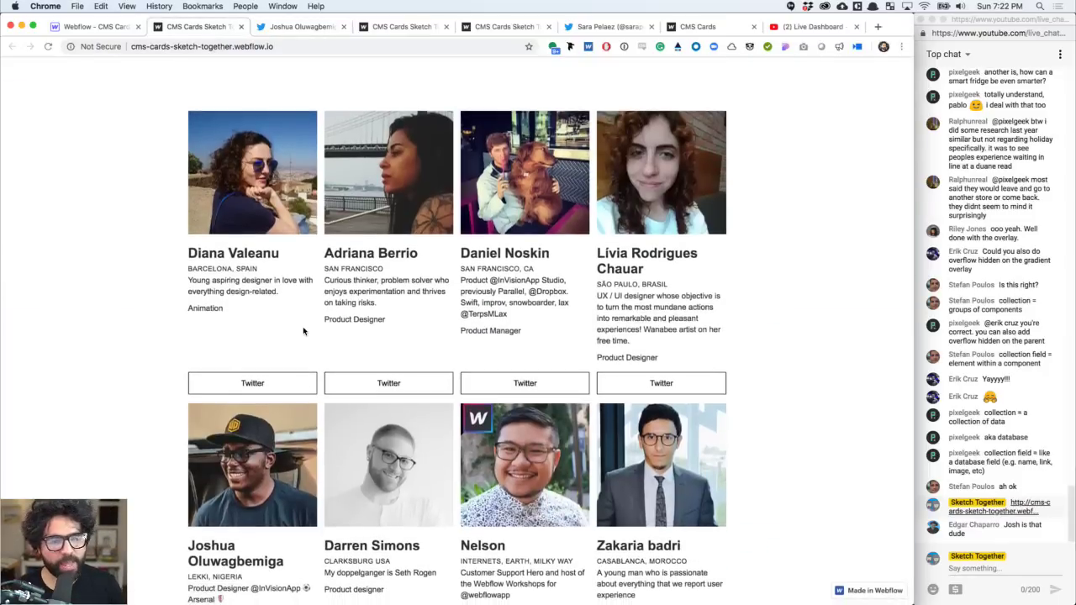
left_click(108, 32)
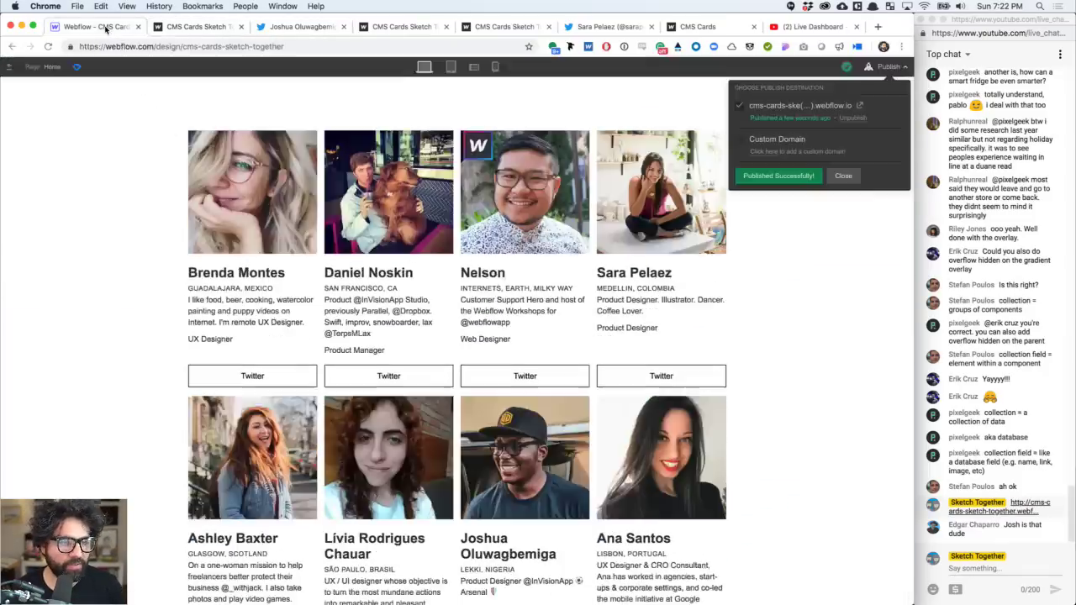
- Exit Webflow preview mode and bring InVision Studio to the front for comparison
key("ctrl+Tab")
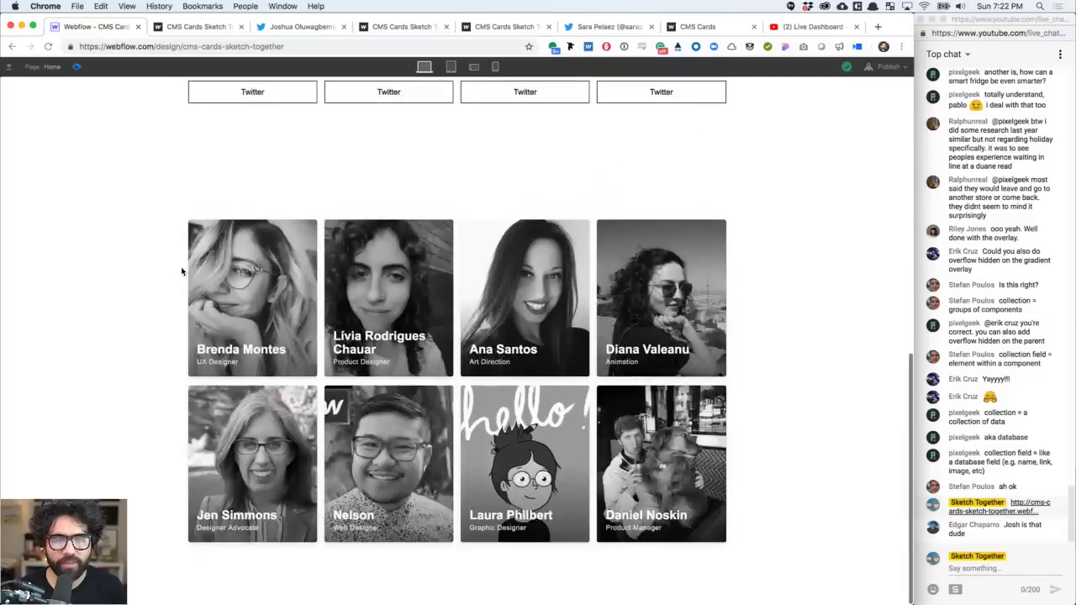
key("ctrl+shift+Tab")
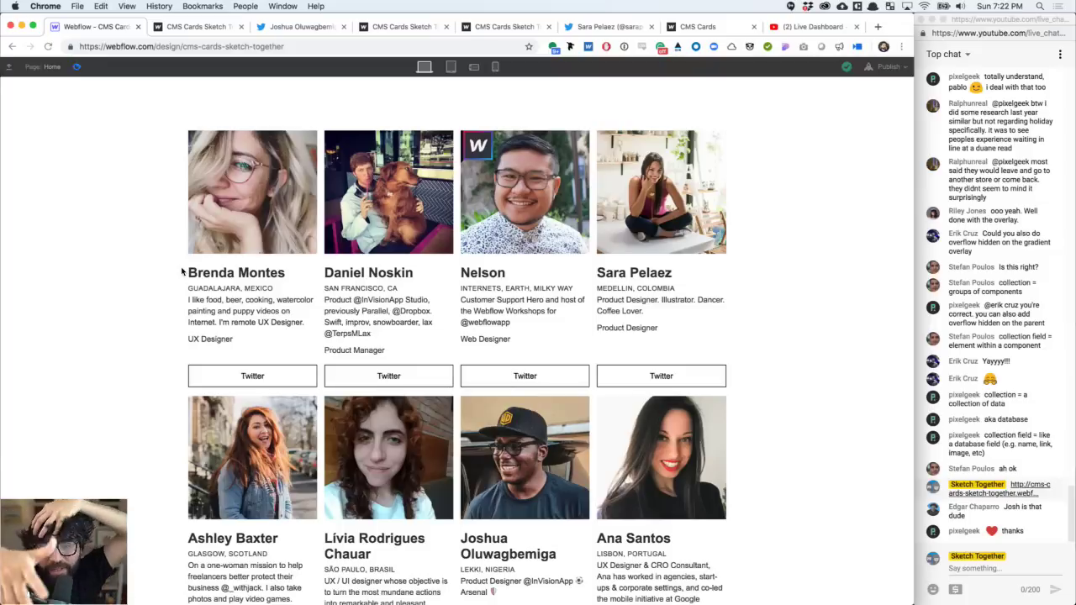
left_click(76, 66)
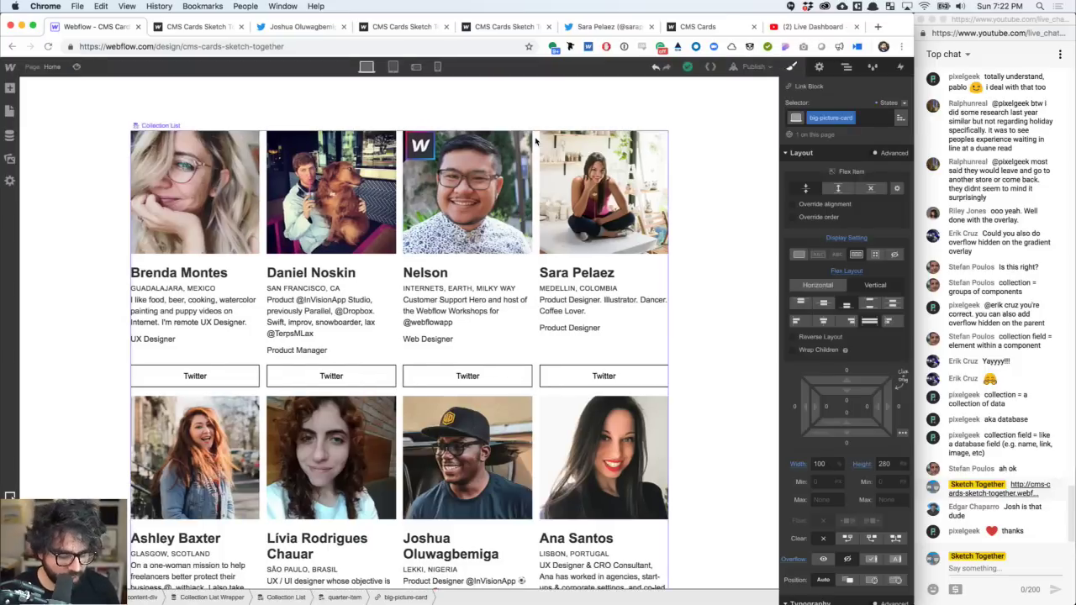
key("super+Tab")
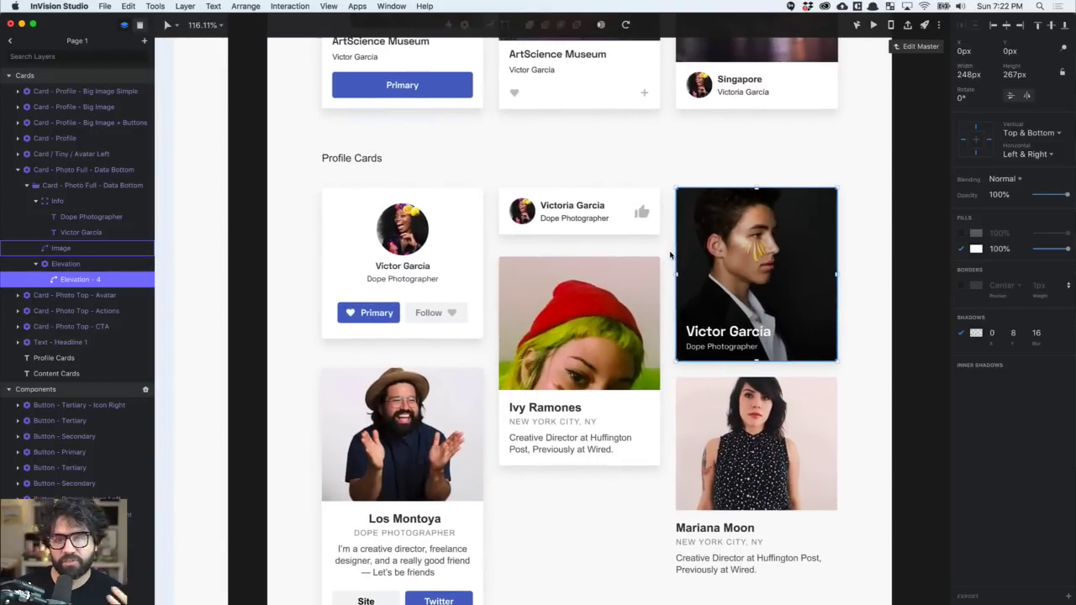
- Scroll through the Profile Cards mockup in InVision Studio, then return to Chrome
scroll(669, 257, "down", 5)
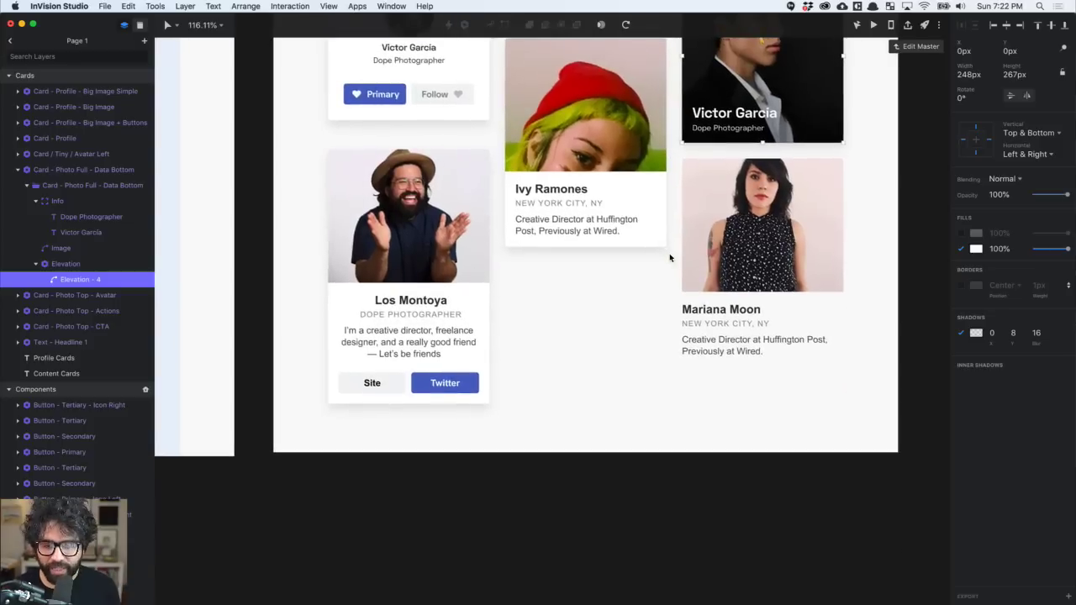
scroll(670, 258, "up", 3)
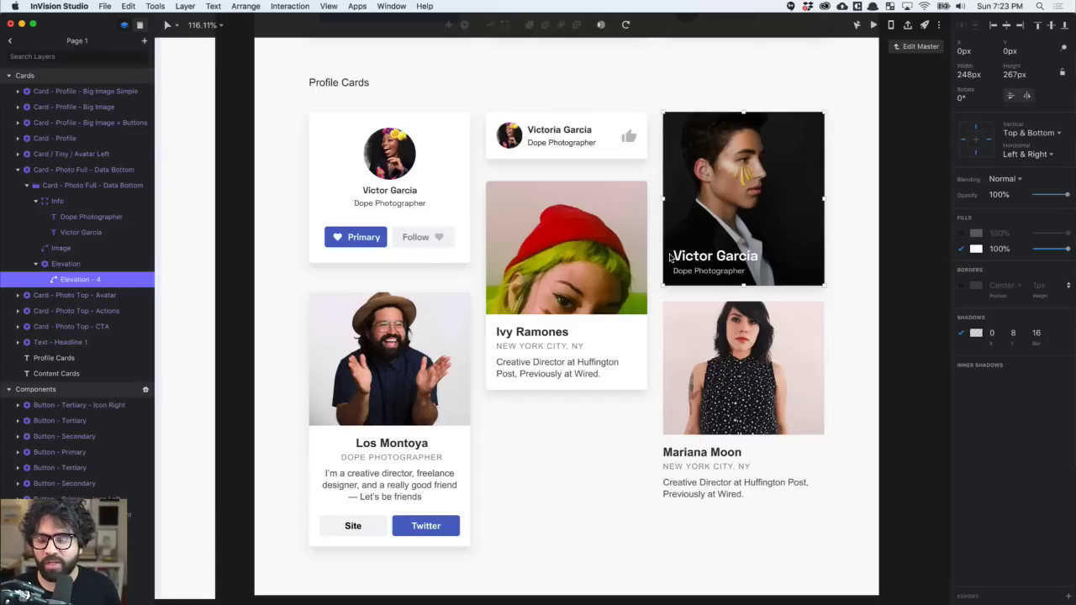
key("super+Tab")
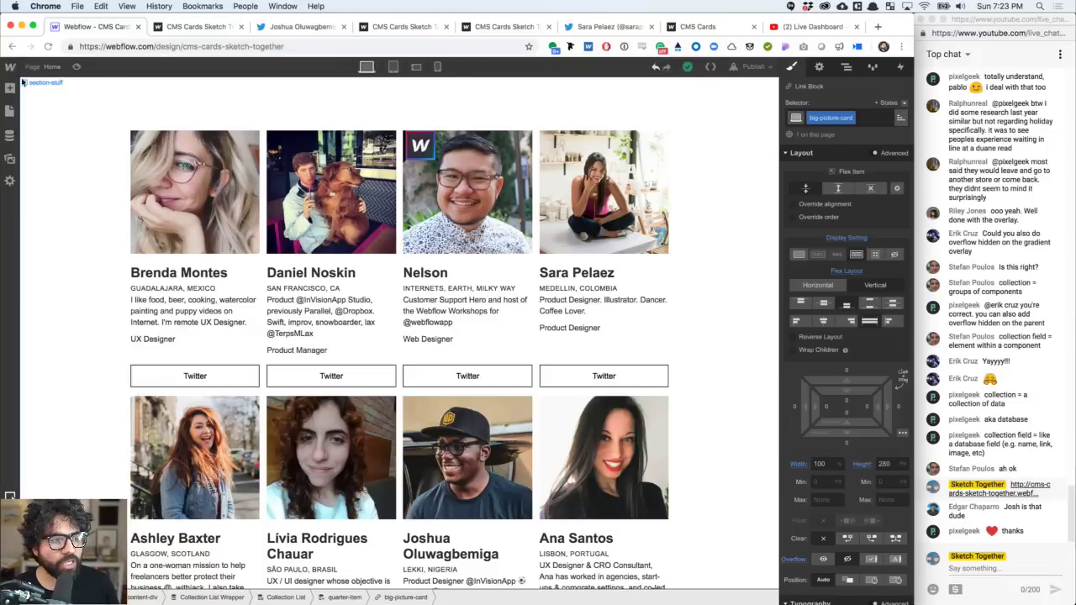
- Open the site in the Editor and rename Nelson to Nelsonsito
mouse_move(10, 66)
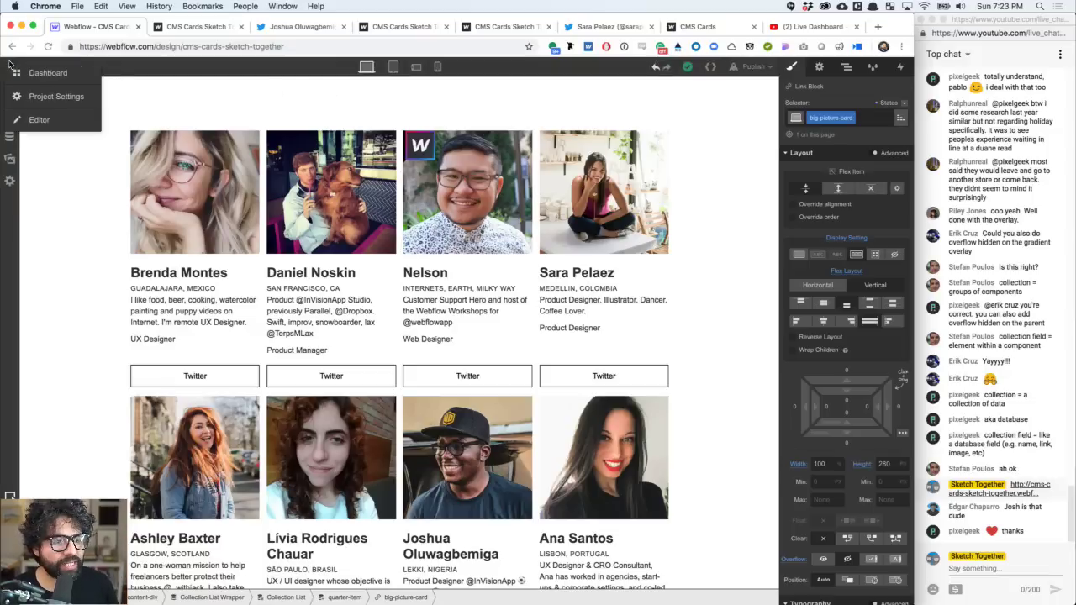
left_click(49, 122)
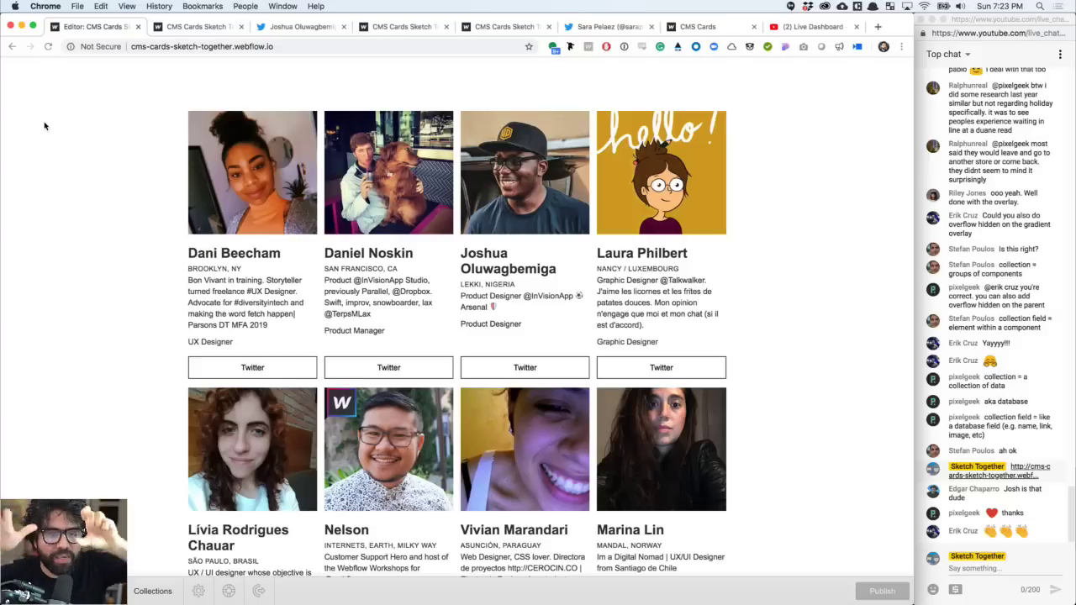
scroll(339, 356, "down", 5)
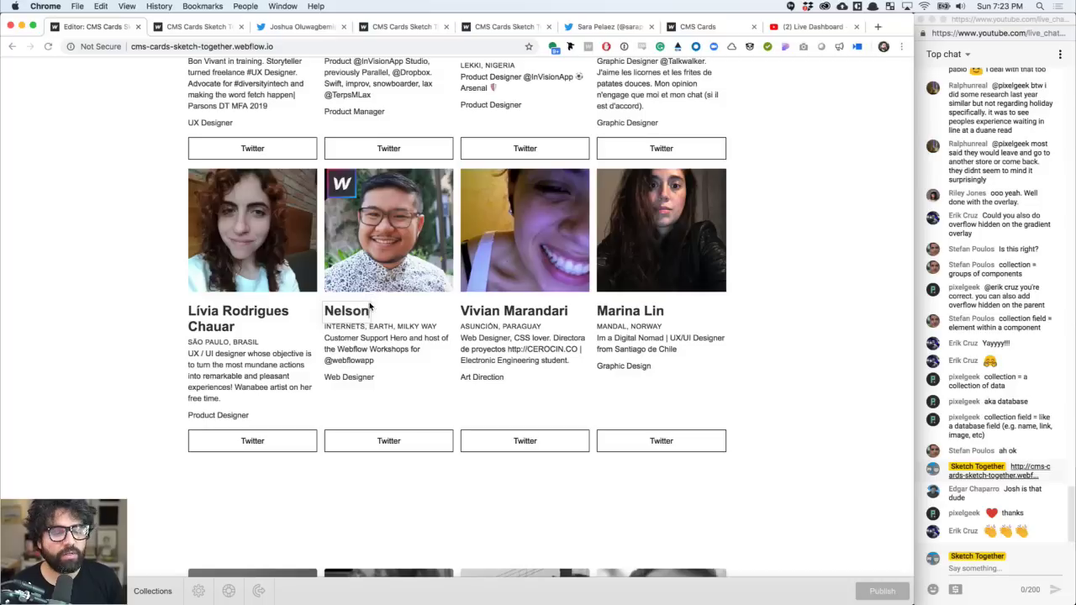
type("sito")
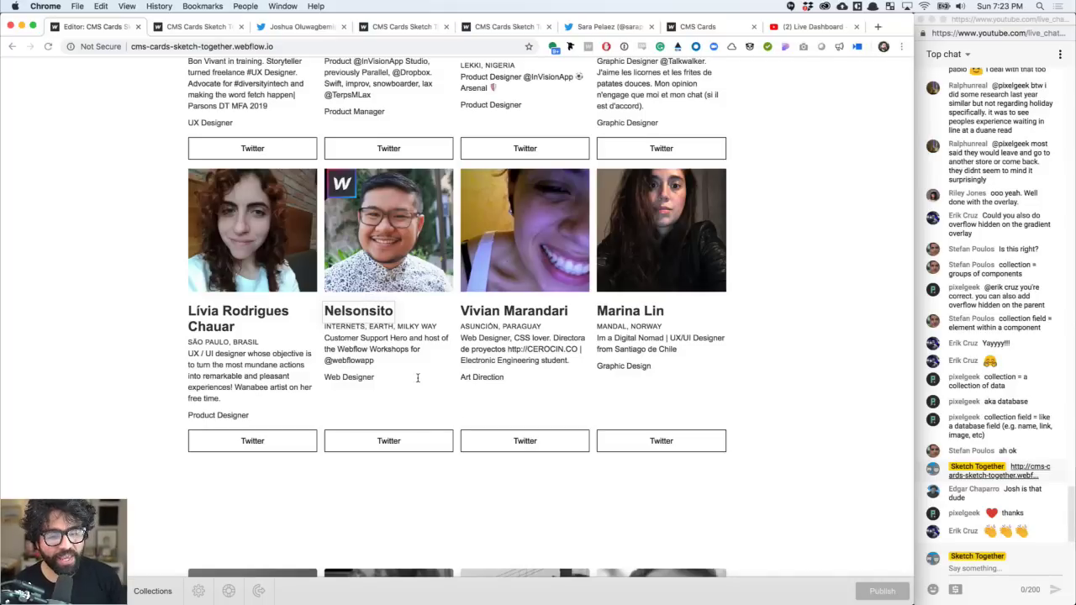
left_click(368, 350)
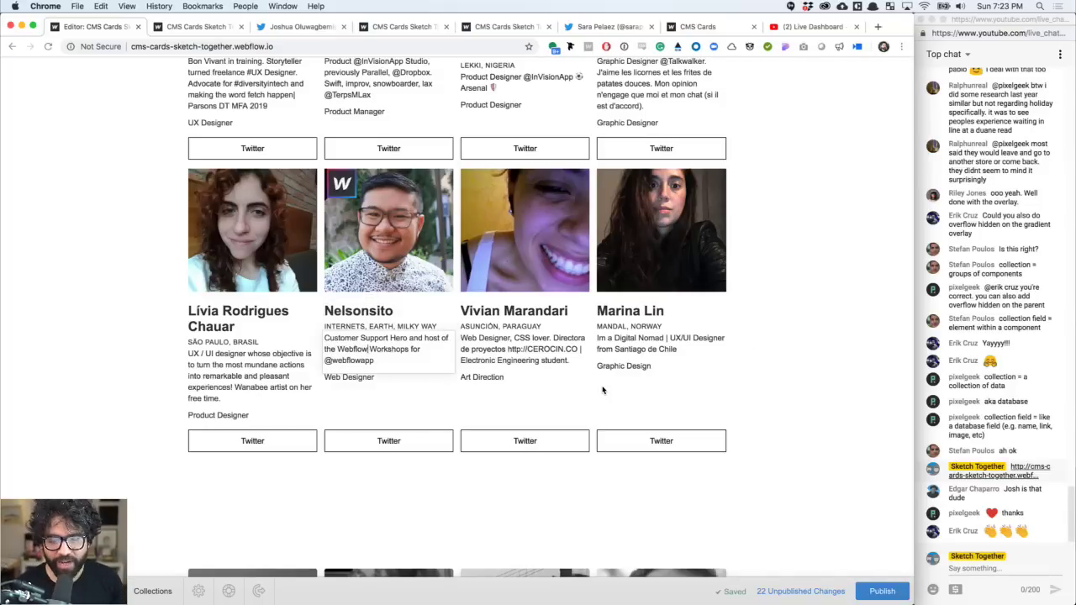
- Change Nelsonsito's role to Super Duper Web Designer and check his card's link
scroll(601, 389, "down", 5)
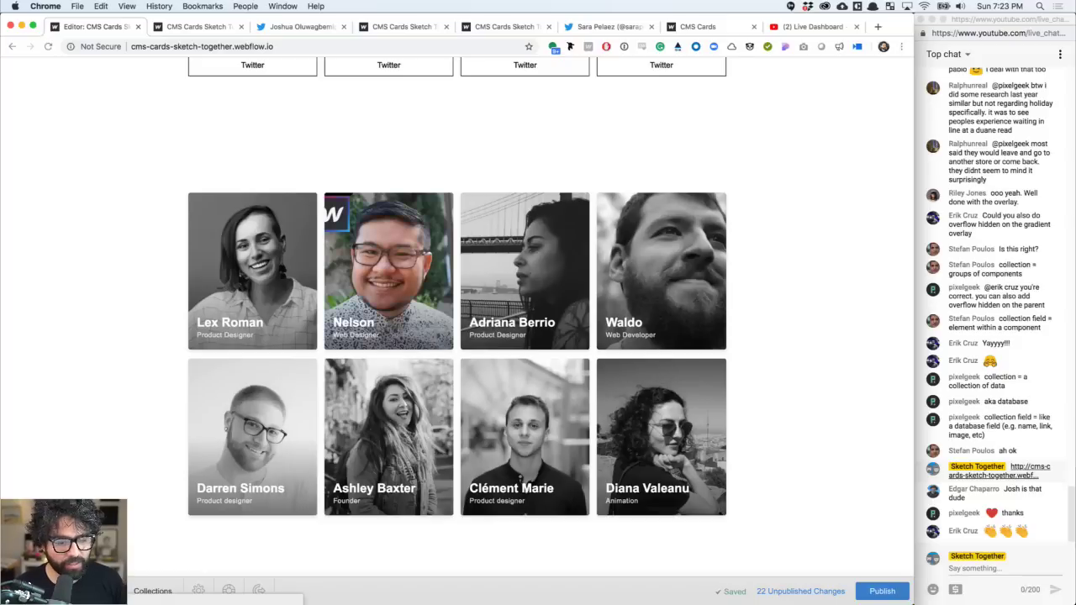
type("Super Duper")
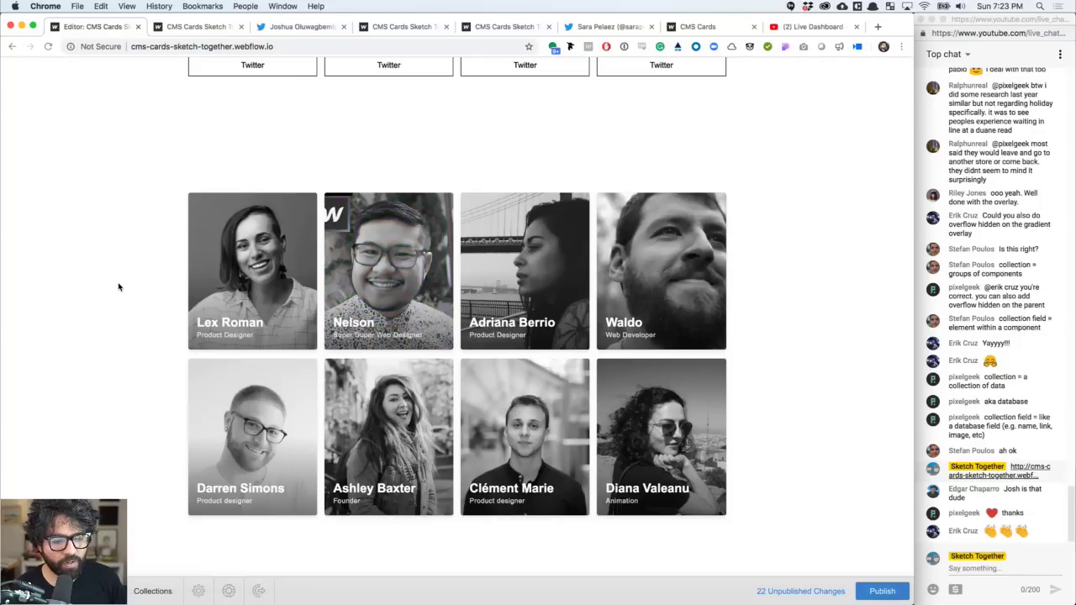
scroll(118, 284, "up", 1)
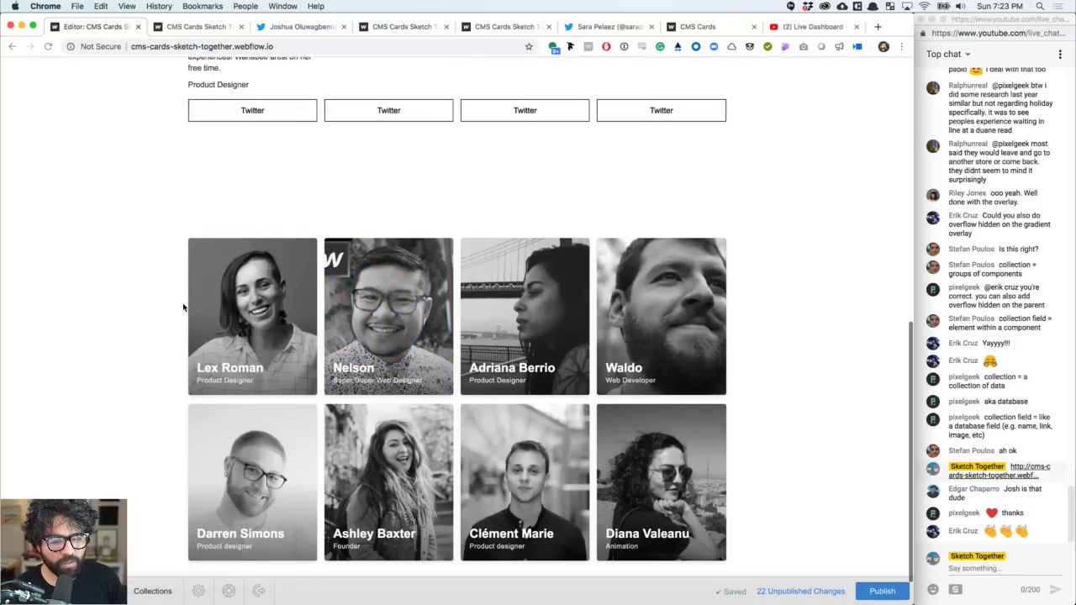
left_click(358, 374)
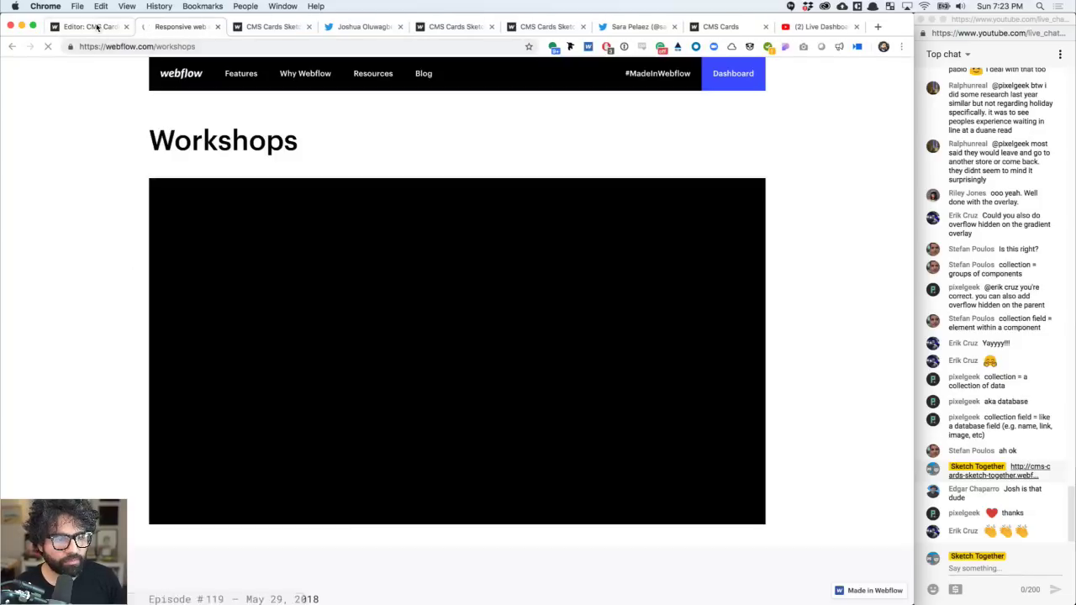
left_click(90, 26)
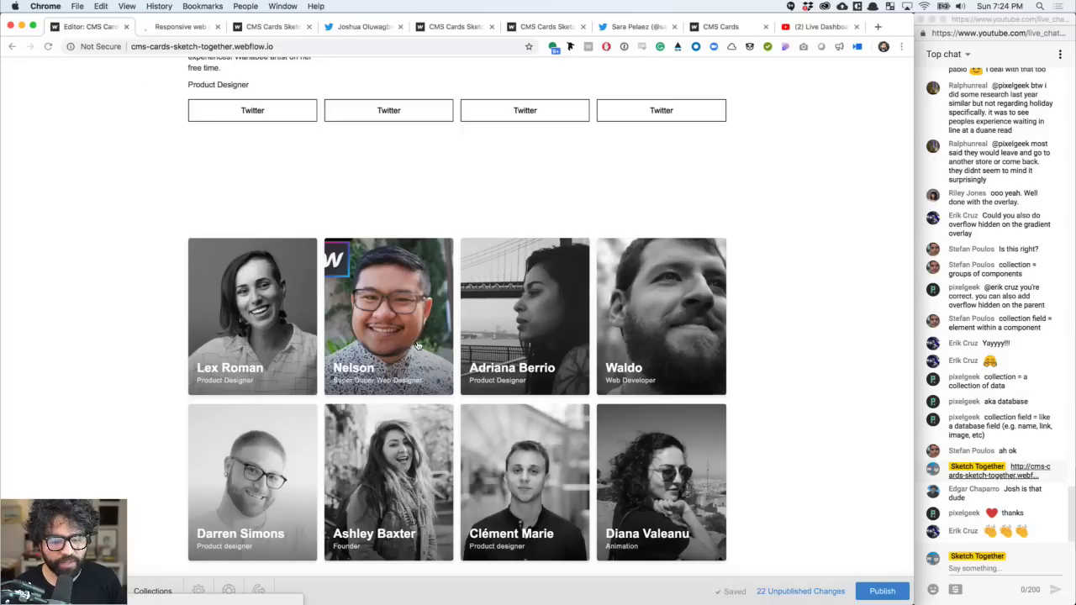
scroll(395, 310, "up", 2)
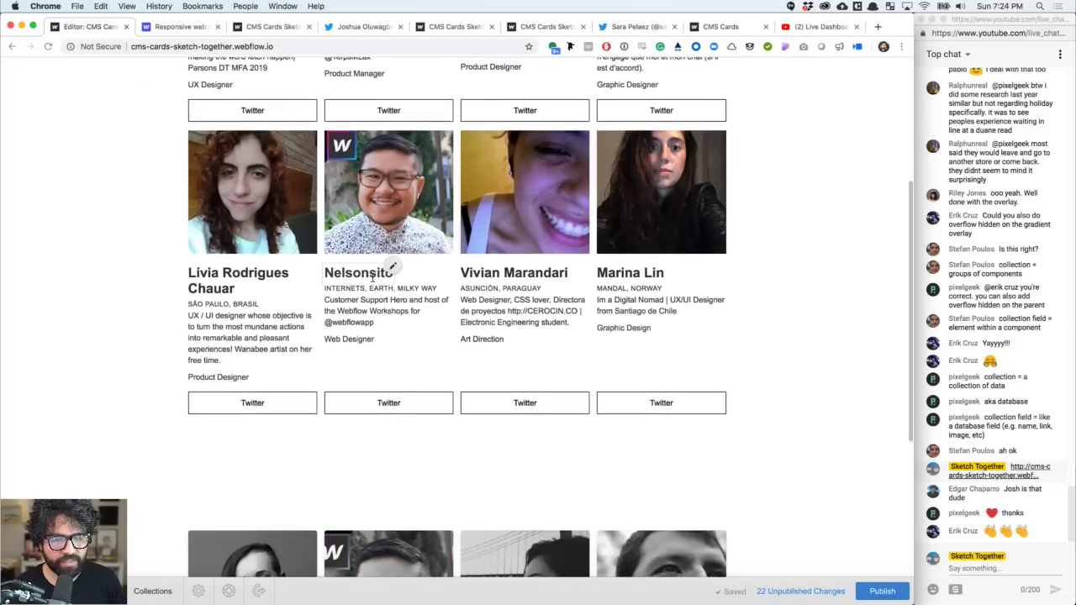
scroll(370, 336, "down", 5)
scroll(366, 405, "up", 2)
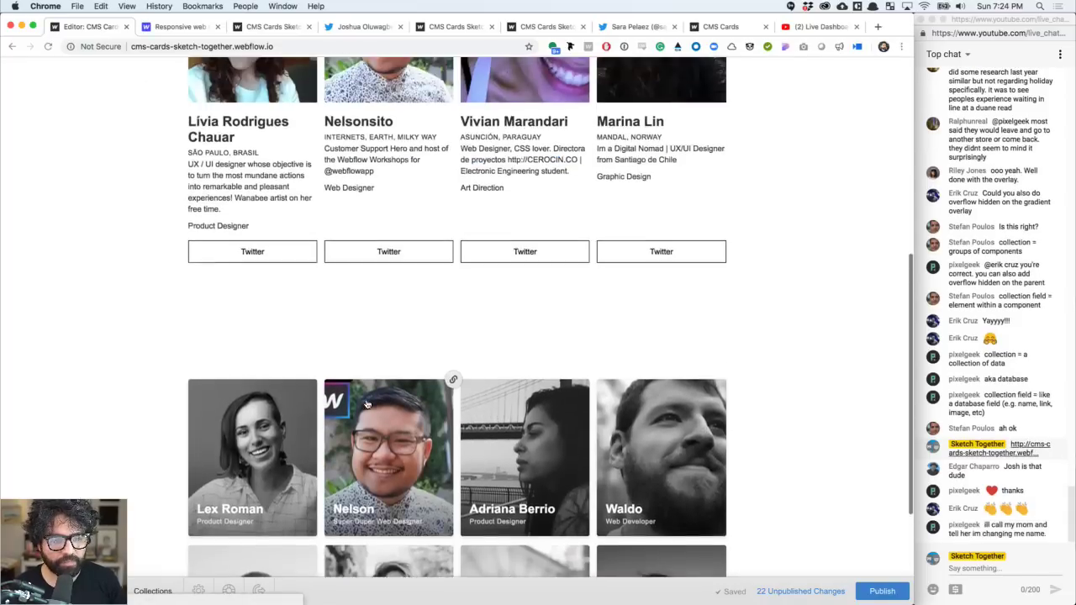
scroll(366, 404, "up", 5)
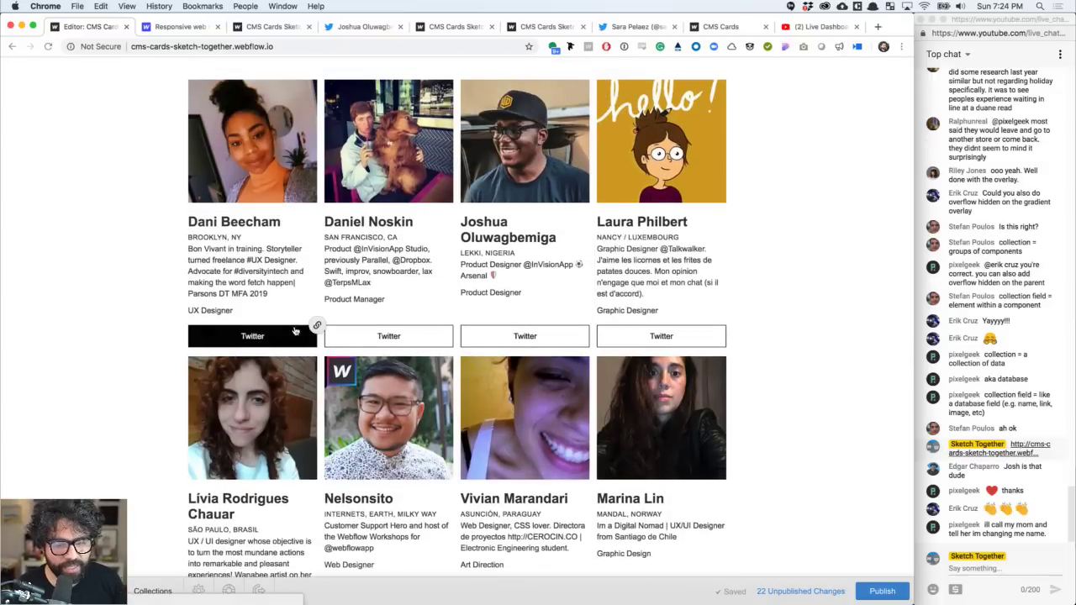
scroll(302, 328, "down", 3)
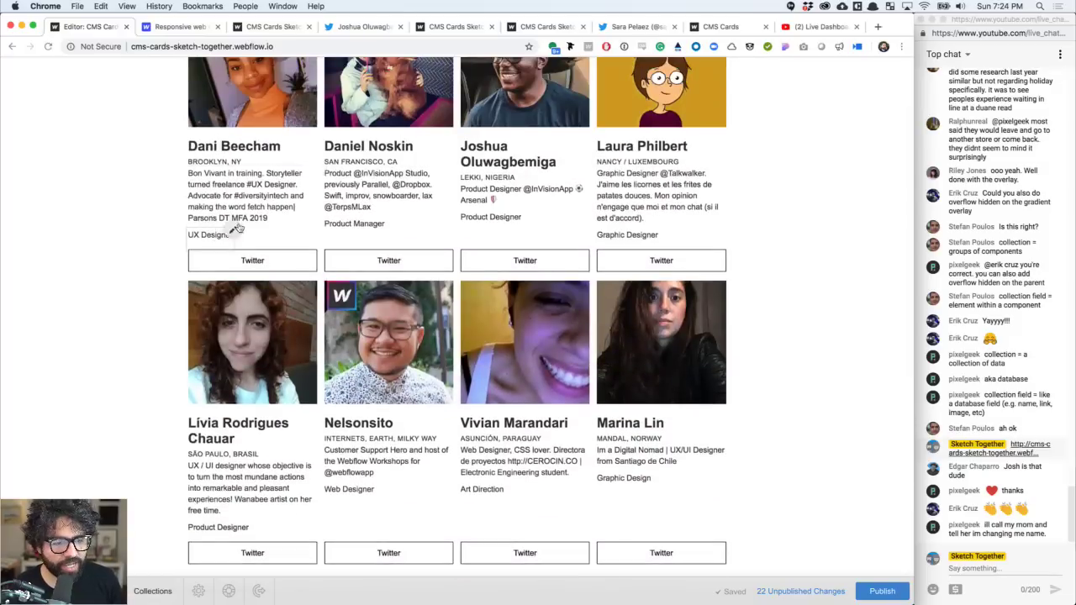
left_click(233, 232)
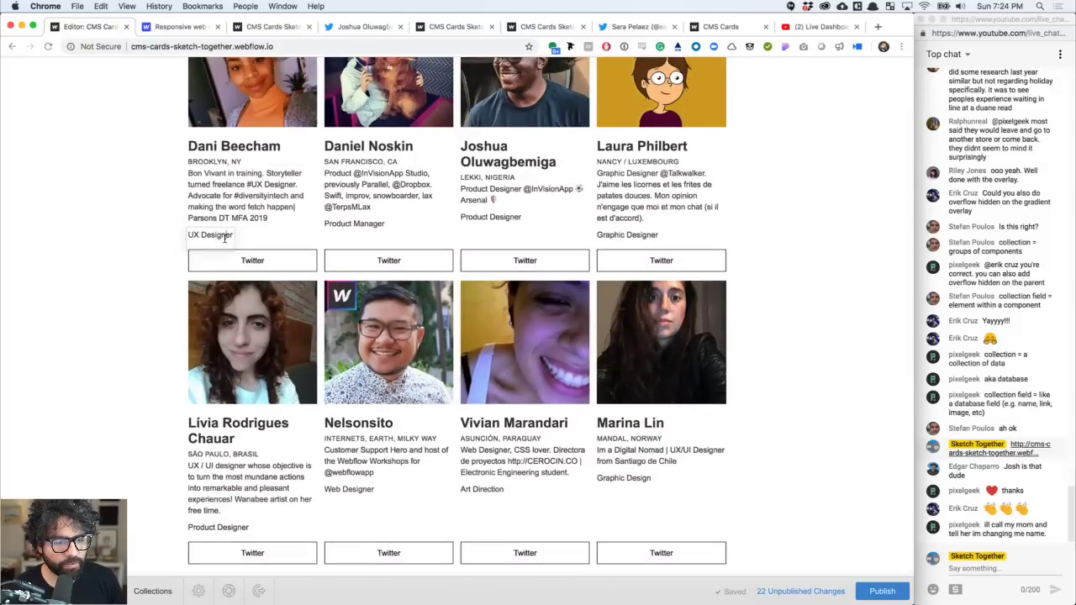
key("super+Left")
type("Dope")
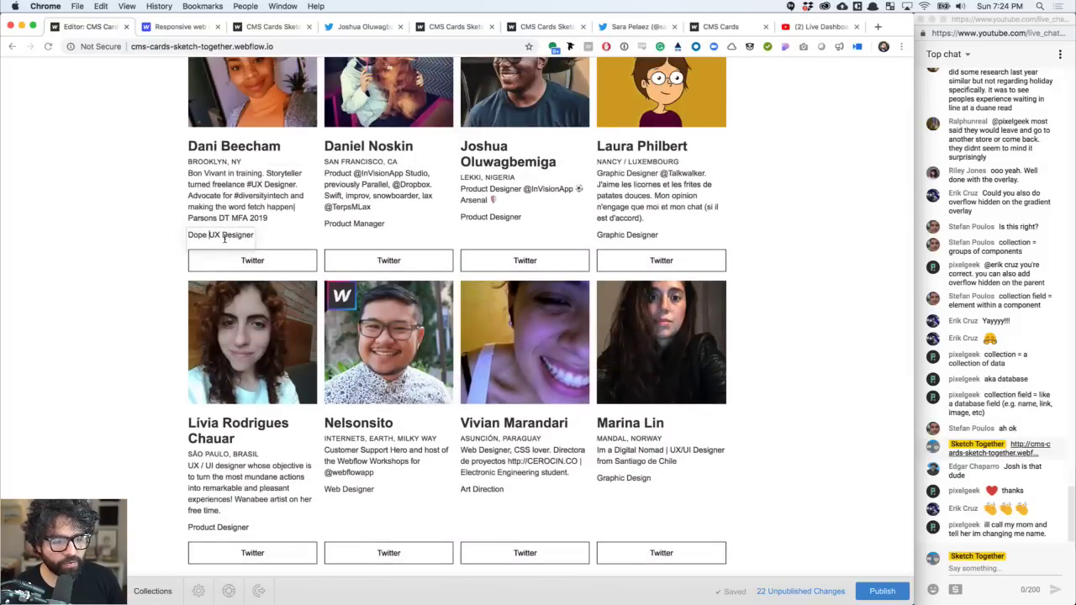
left_click(126, 283)
scroll(454, 300, "down", 2)
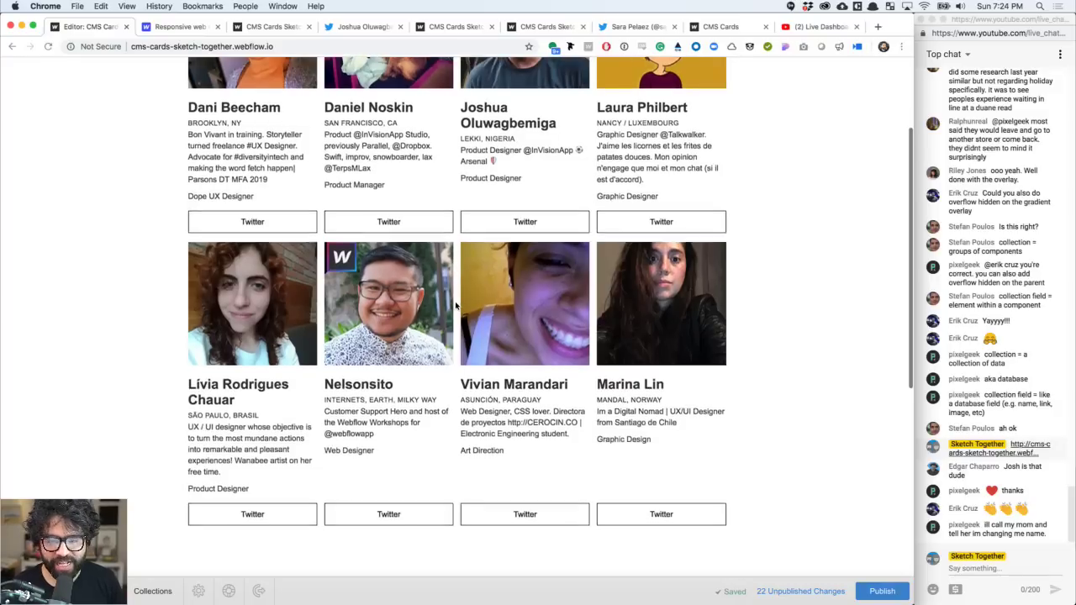
scroll(455, 300, "up", 5)
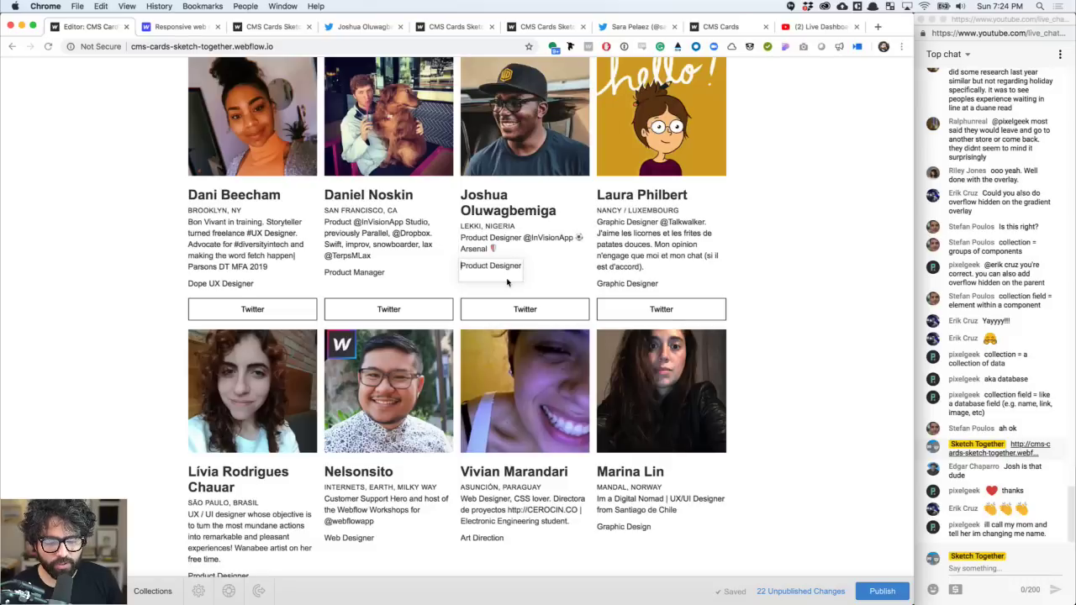
- Prefix the third card's role with Amazing and the second card's with Fab, fixing a misspelling
left_click(507, 282)
type("Amazing")
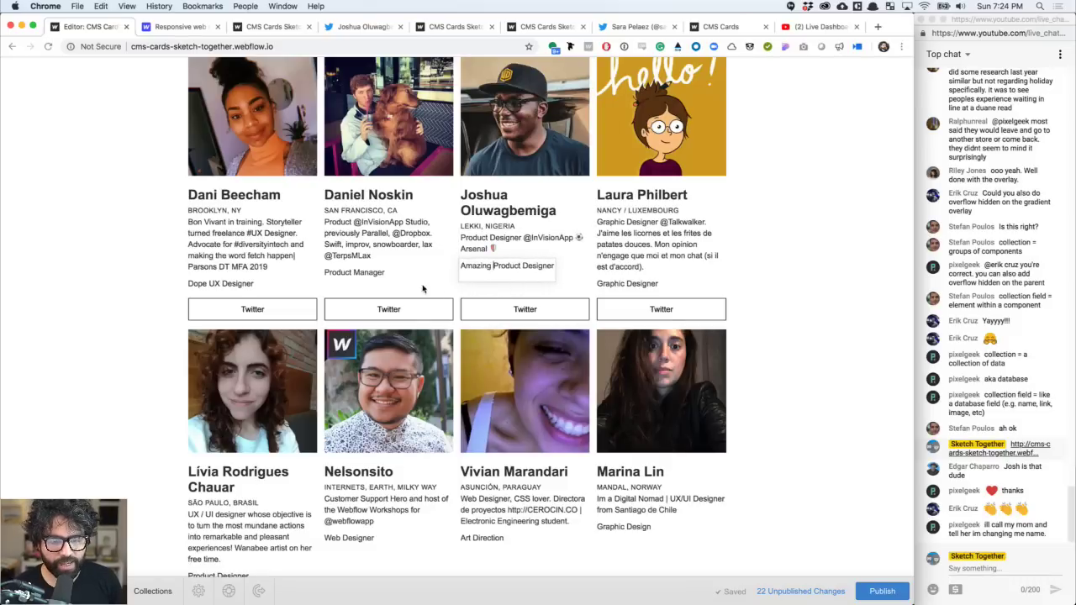
left_click(381, 274)
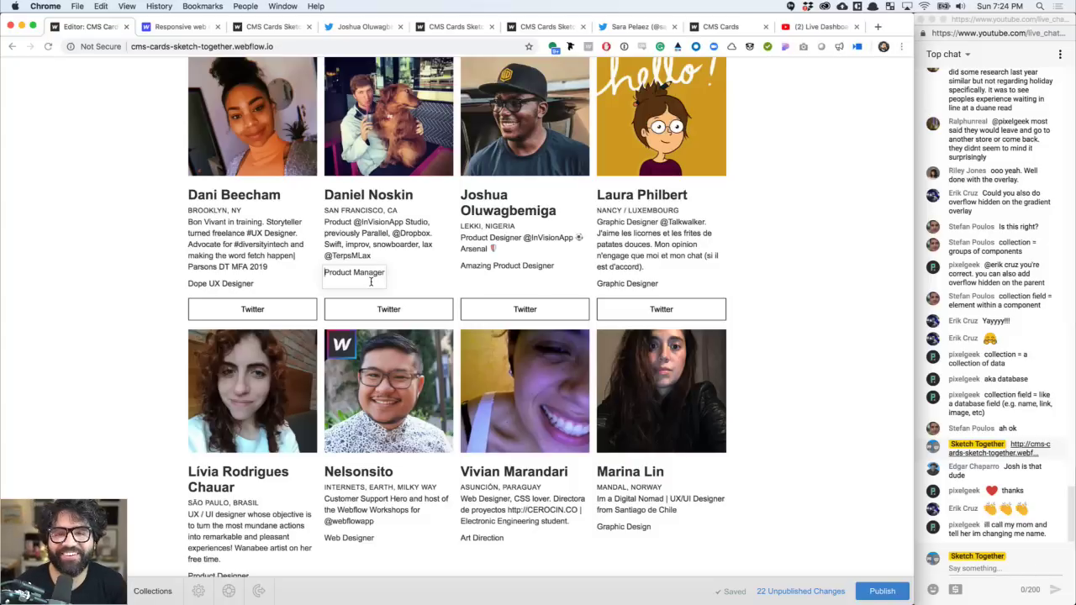
type("Fabulu")
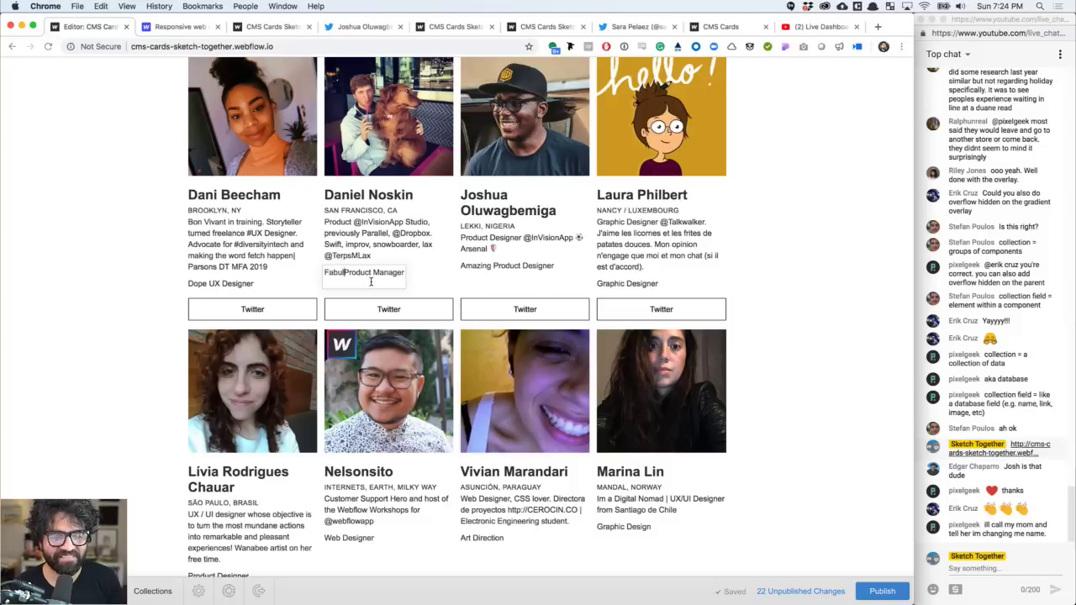
type("ous")
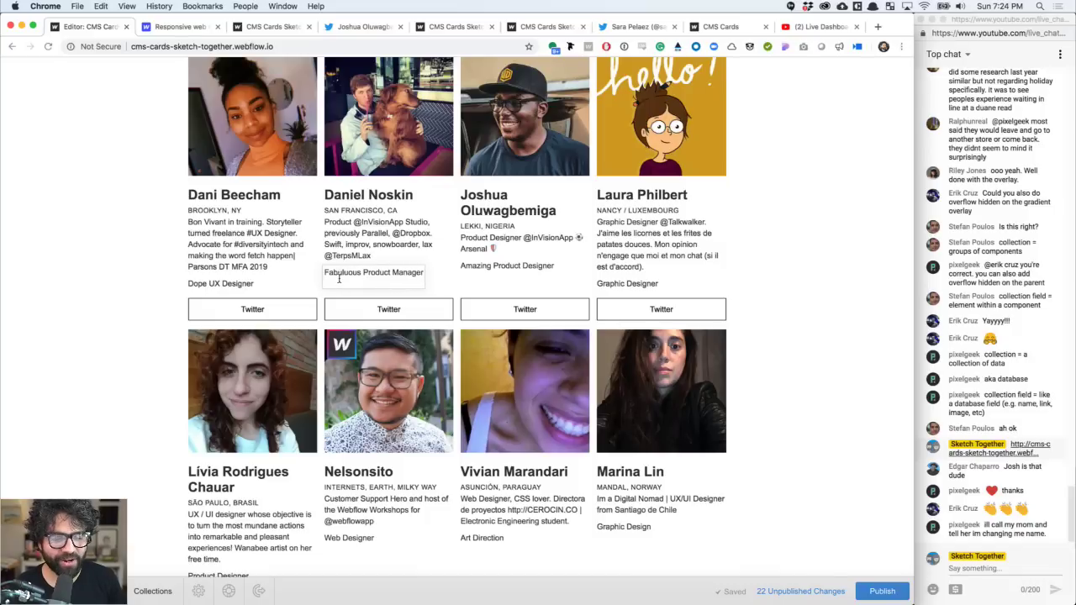
left_click(341, 273)
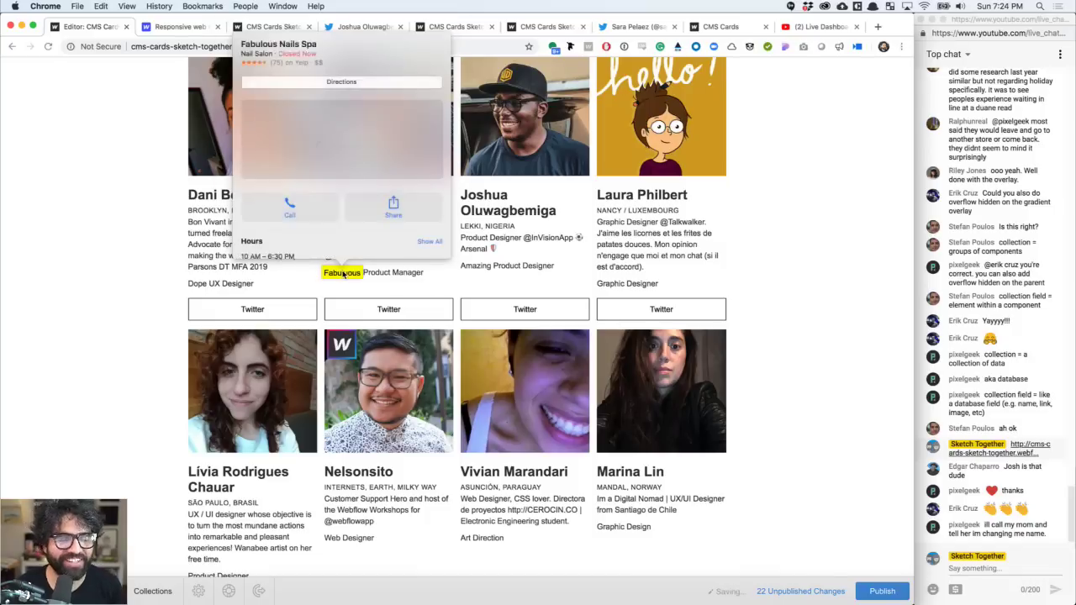
left_click(342, 274)
double_click(342, 274)
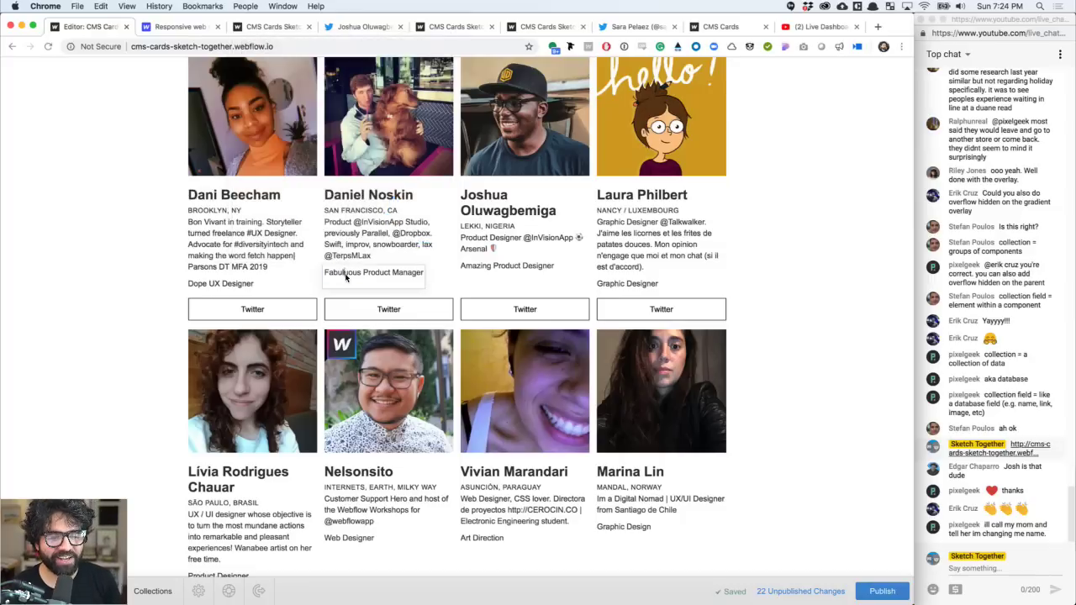
double_click(342, 274)
type("Fab")
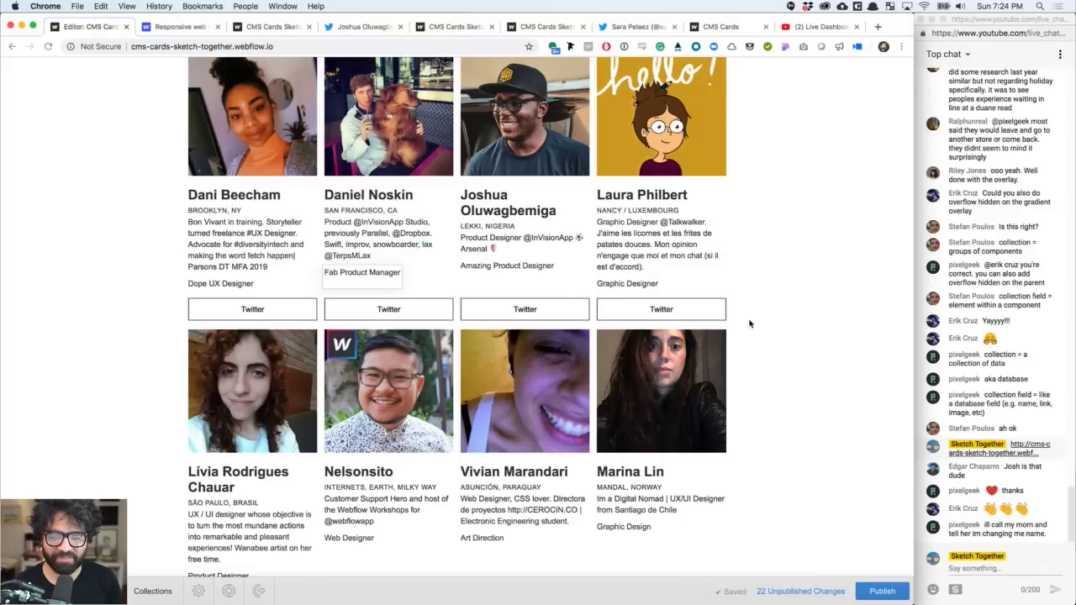
left_click(768, 314)
scroll(768, 315, "down", 10)
scroll(768, 316, "down", 2)
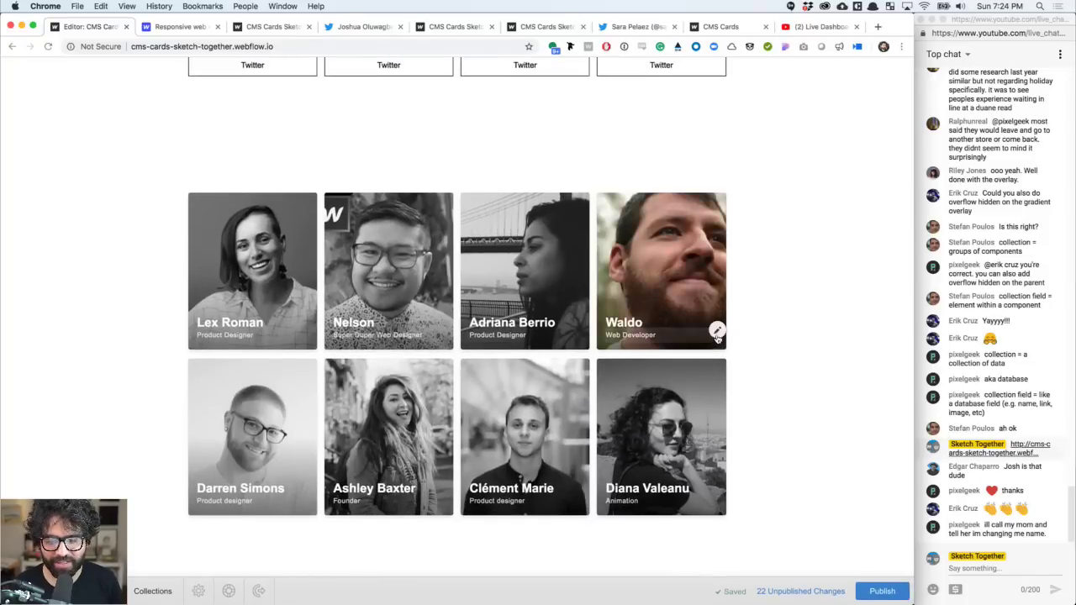
- Replace the top-right card's Web Developer role with THE MAN
double_click(672, 337)
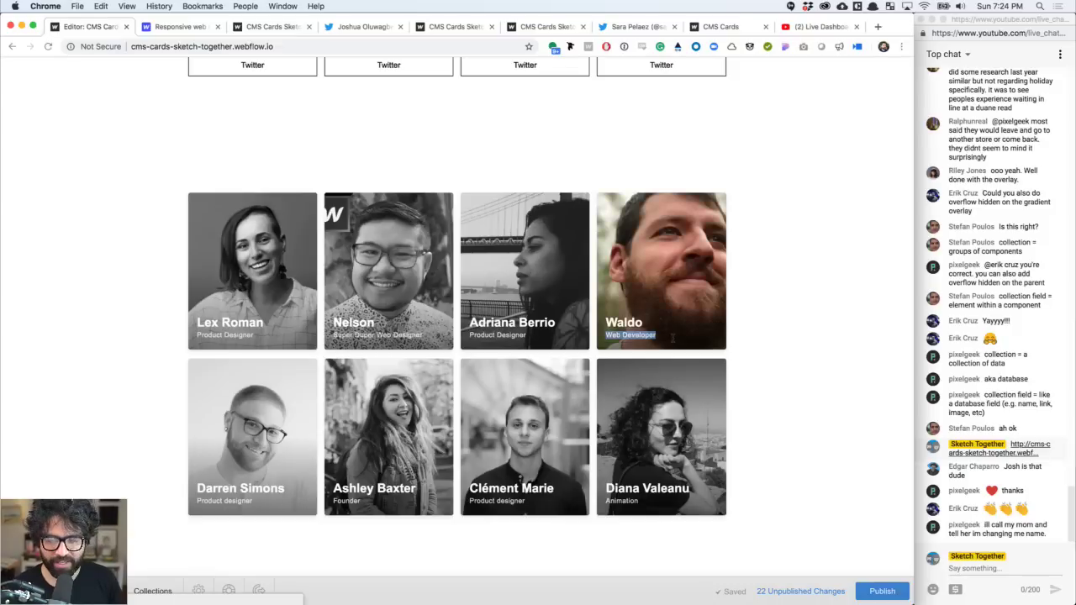
type("The m")
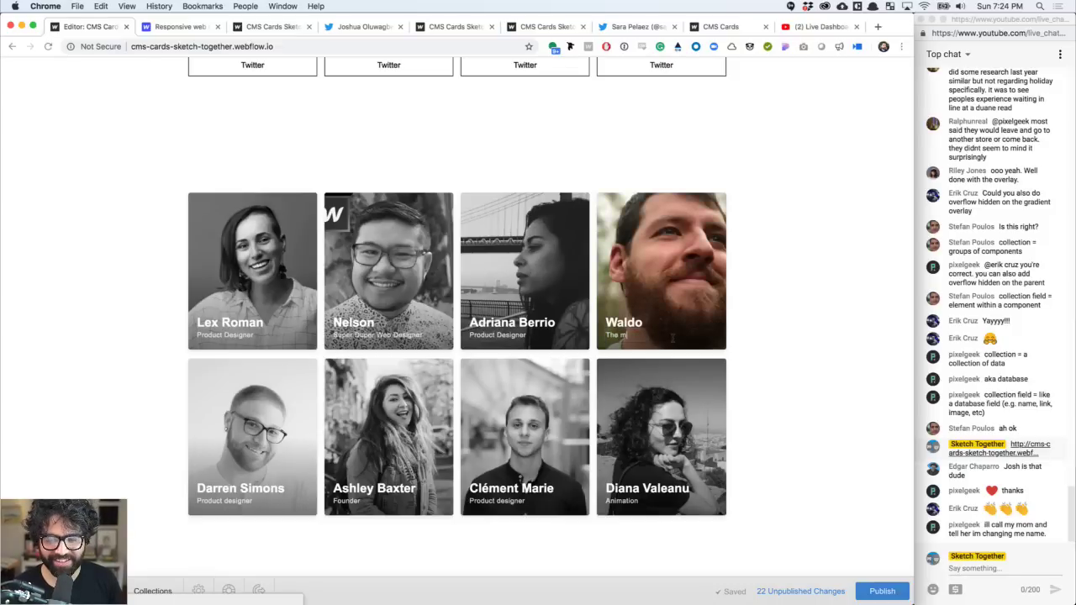
key("BackSpace")
key("BackSpace")
key("BackSpace")
key("BackSpace")
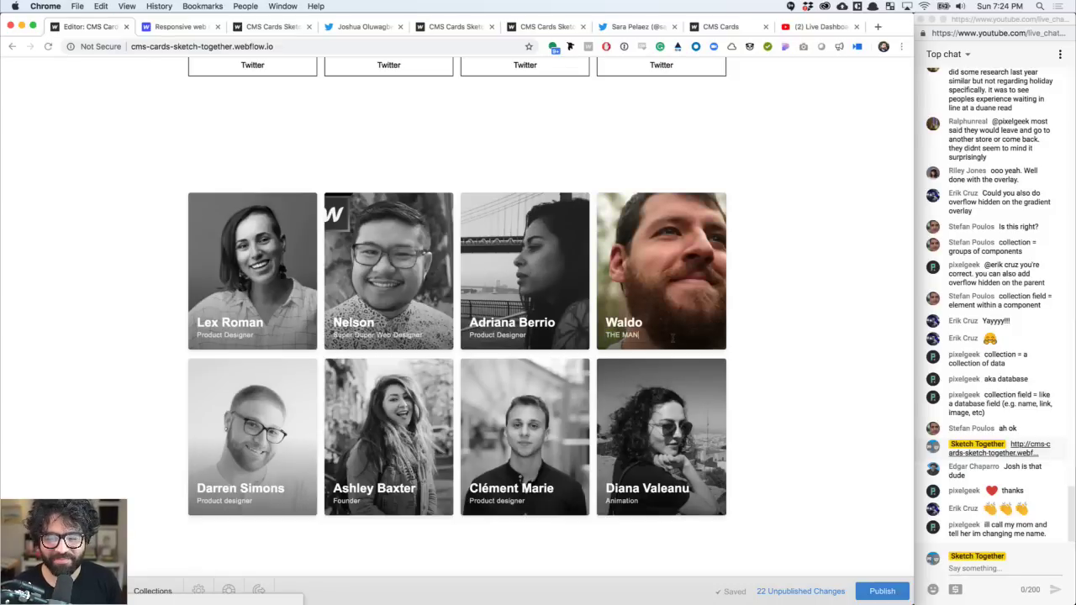
left_click(828, 360)
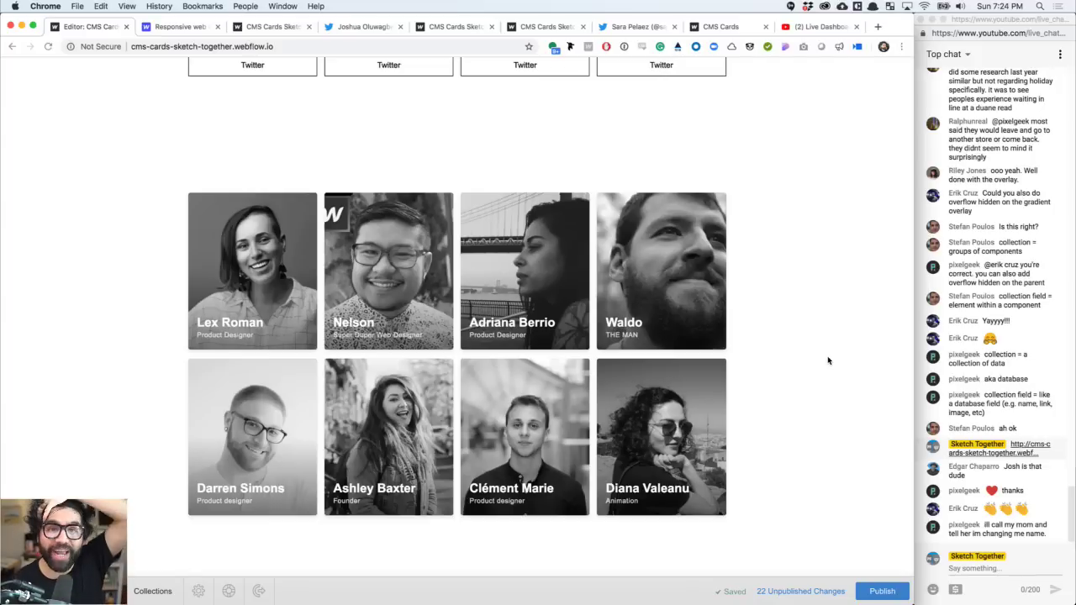
- Publish all 22 pending changes to the live site and dismiss the success notice
left_click(877, 593)
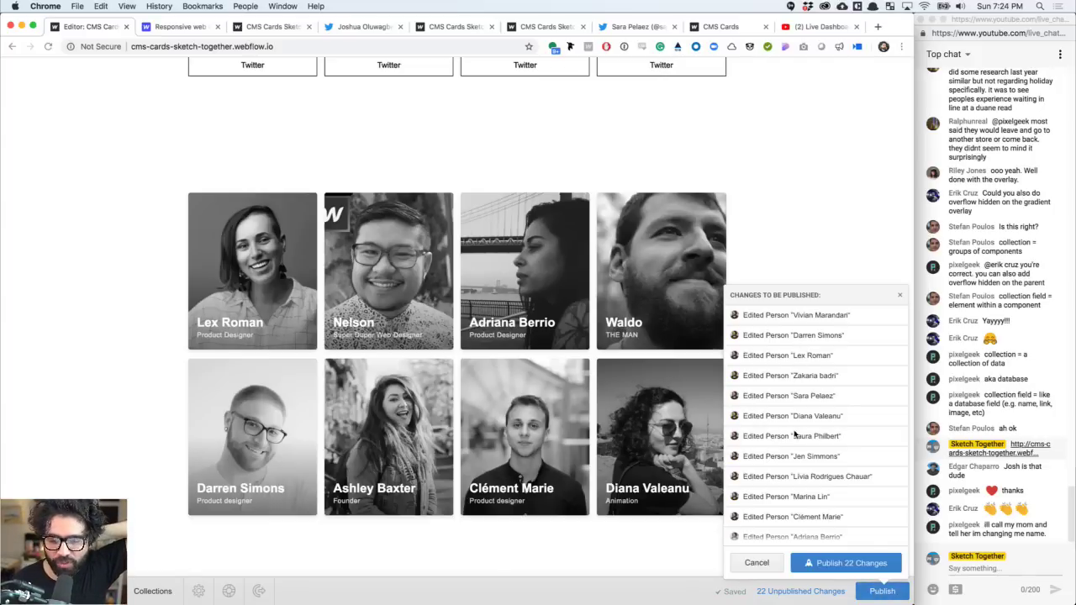
scroll(811, 460, "down", 5)
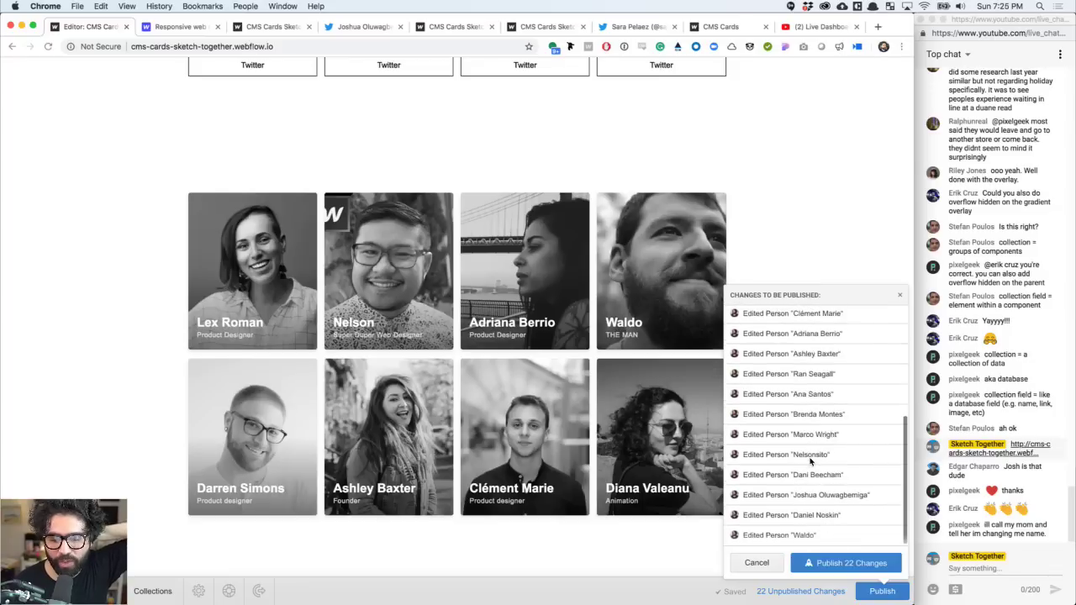
left_click(825, 564)
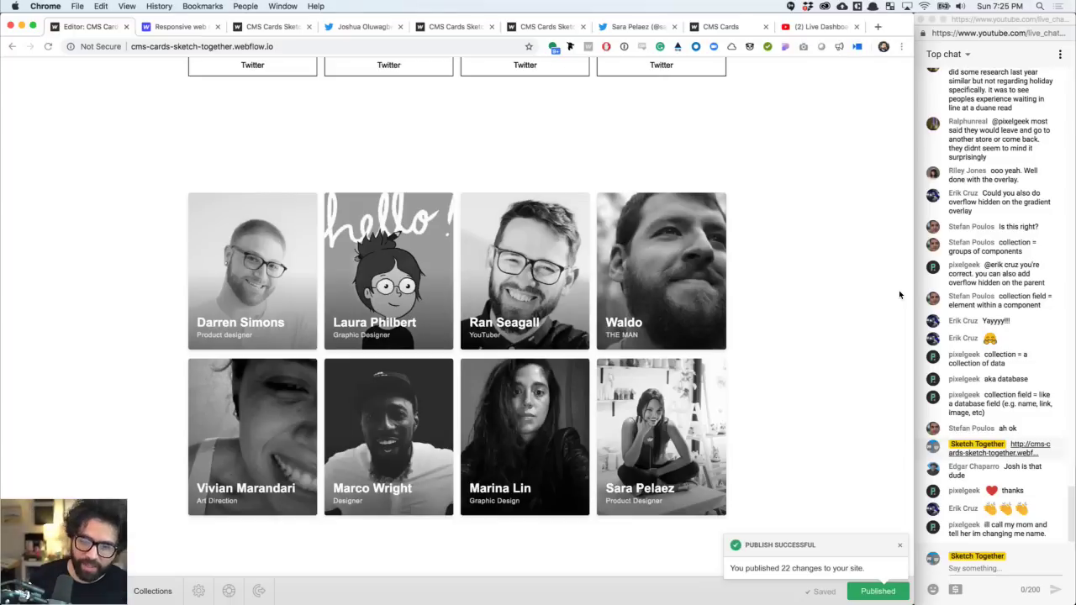
left_click(900, 548)
- Look over the published result, then return to the Webflow projects dashboard
scroll(611, 463, "up", 10)
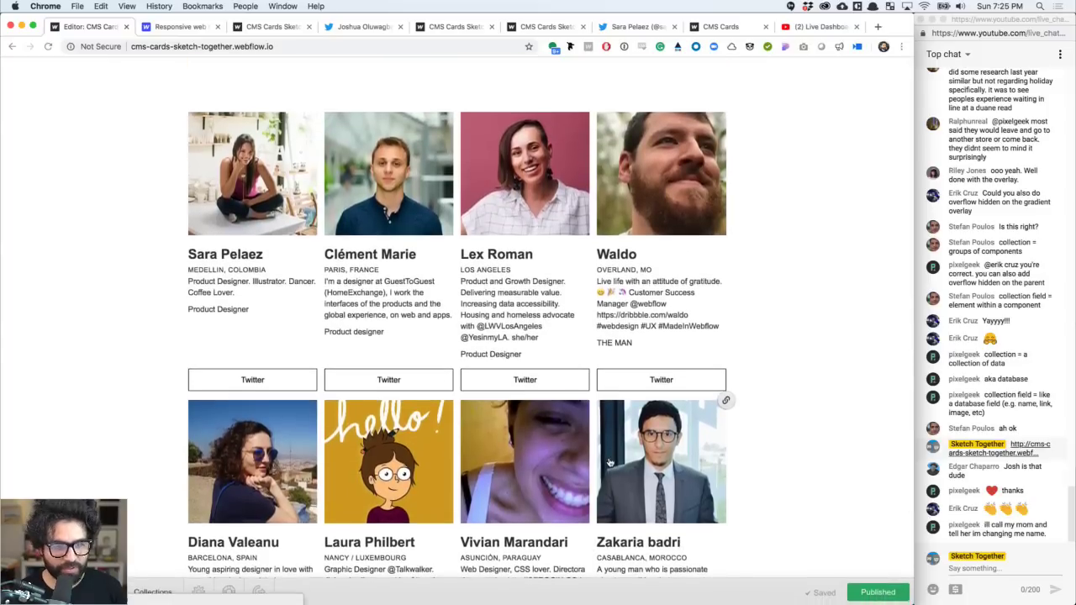
scroll(610, 462, "down", 6)
scroll(610, 462, "down", 1)
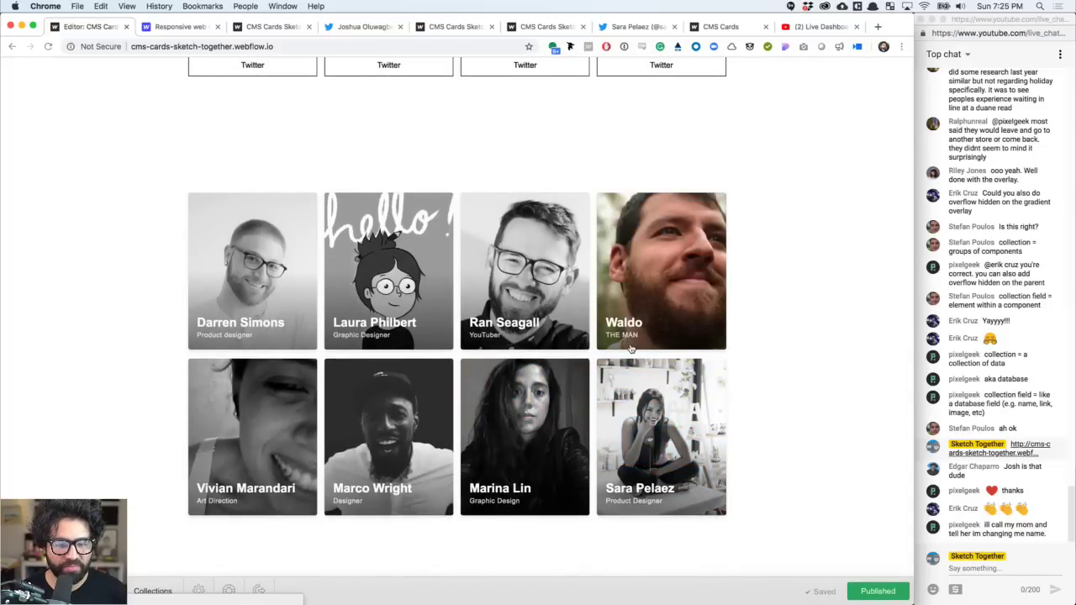
scroll(630, 349, "up", 4)
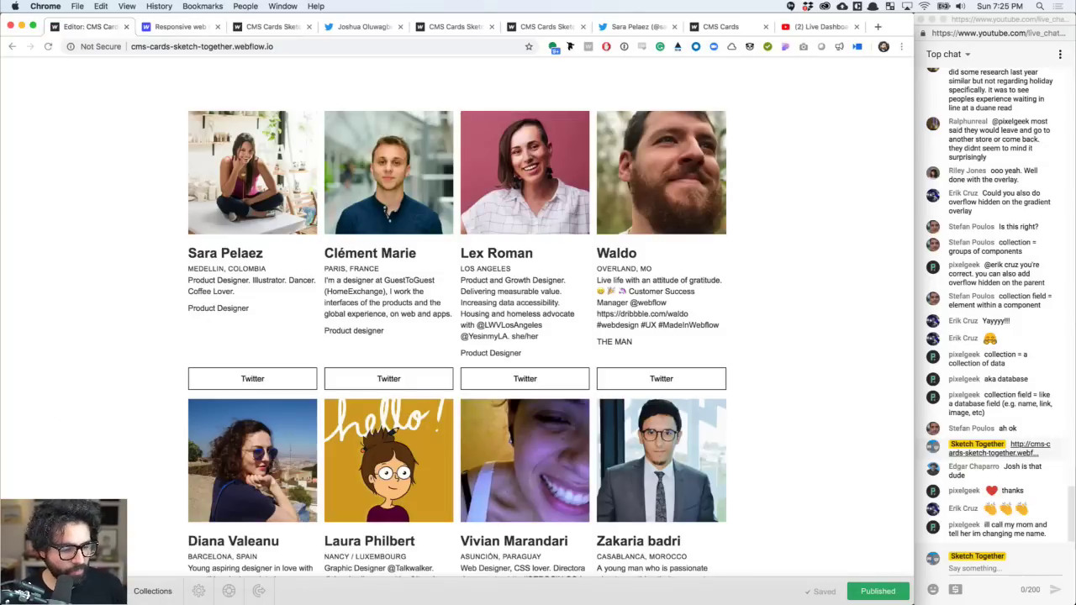
key("super+bracketleft")
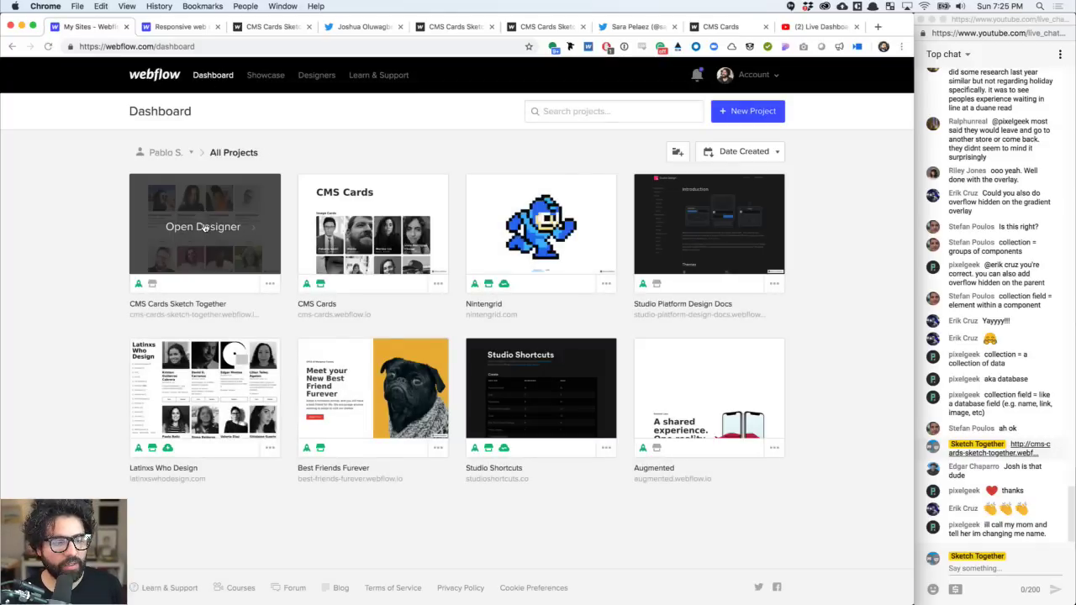
- Open CMS Cards Sketch Together in the Designer and list the People collection items
left_click(204, 226)
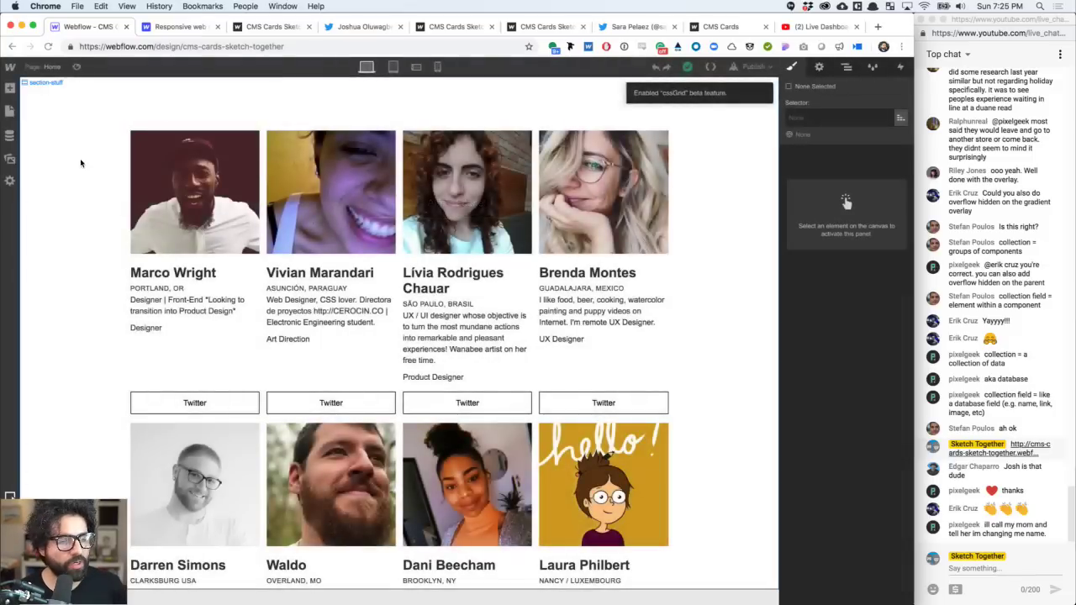
left_click(10, 138)
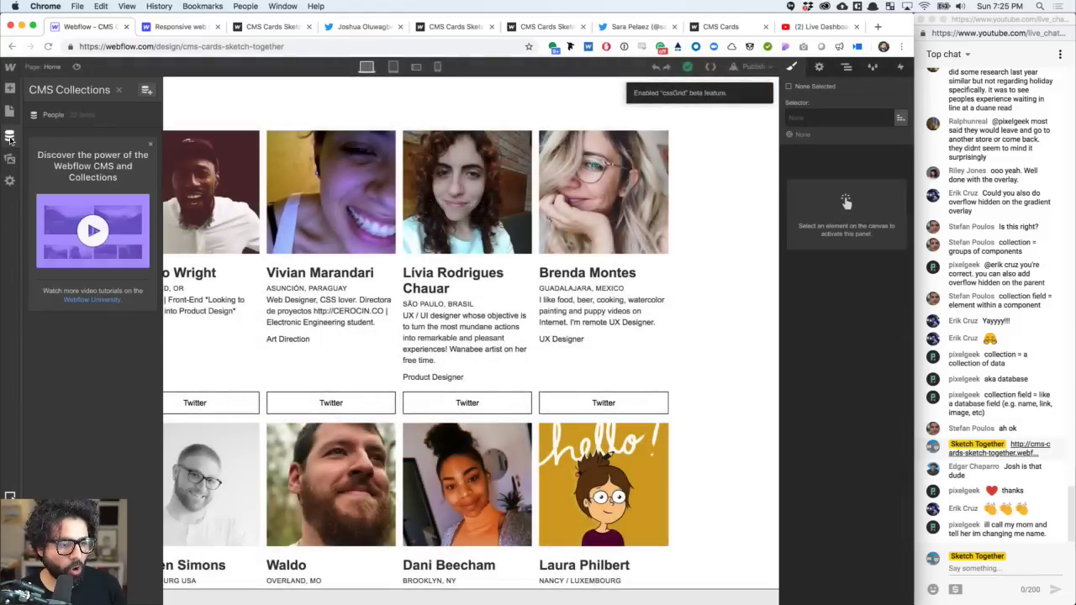
left_click(89, 113)
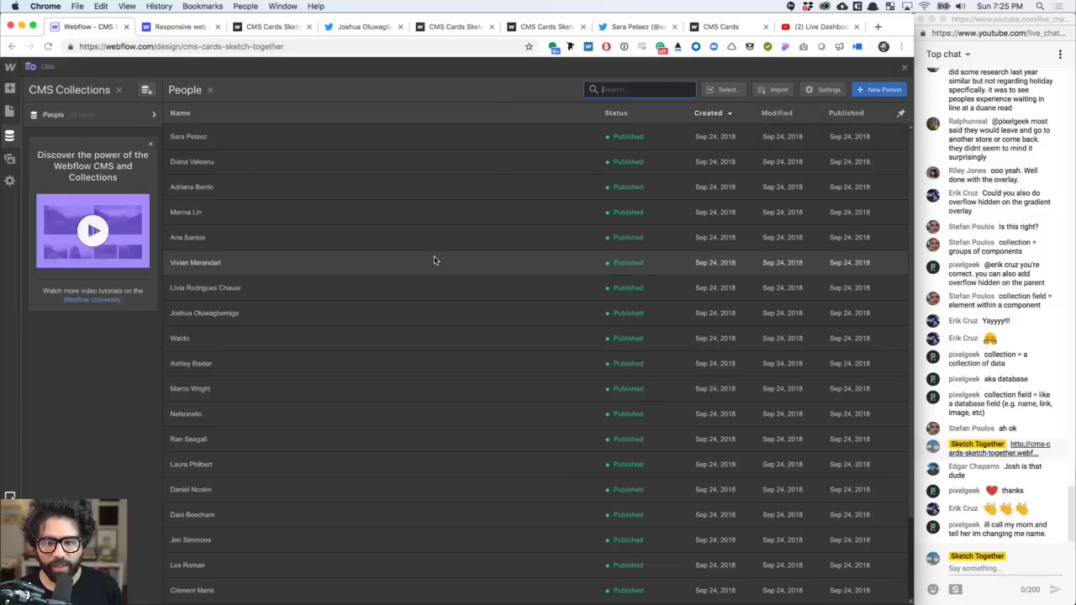
scroll(433, 259, "up", 3)
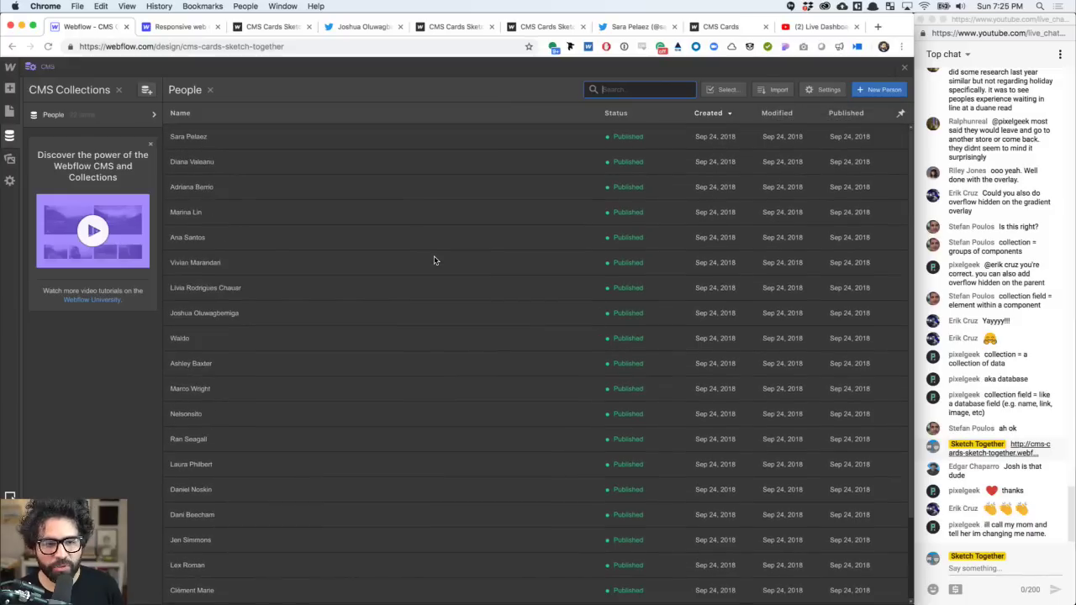
- Inspect the first and second People items' details
left_click(269, 140)
scroll(474, 290, "down", 5)
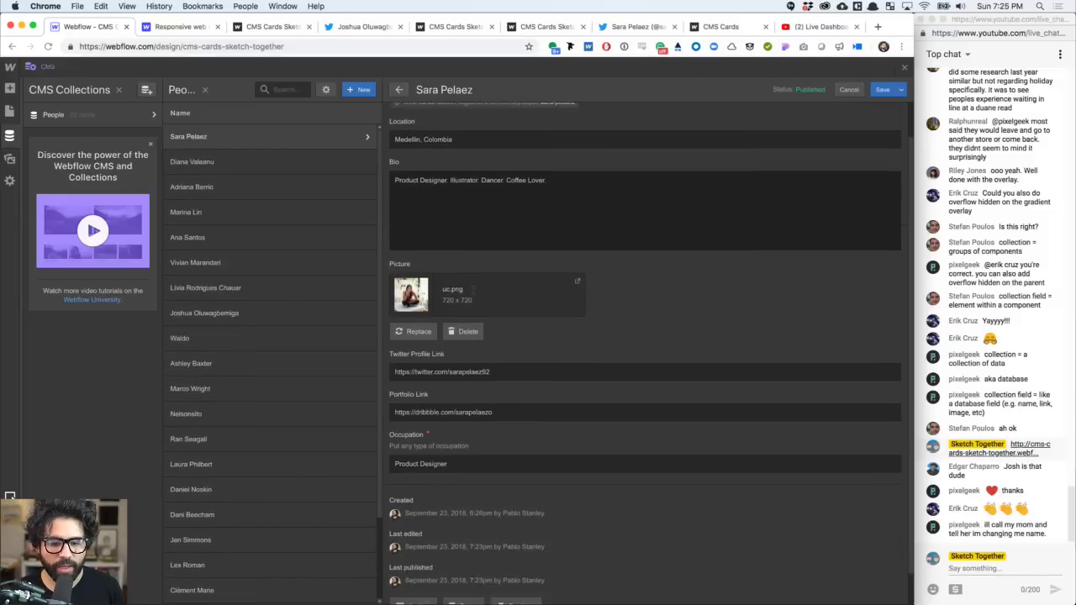
scroll(474, 290, "up", 5)
scroll(497, 408, "down", 2)
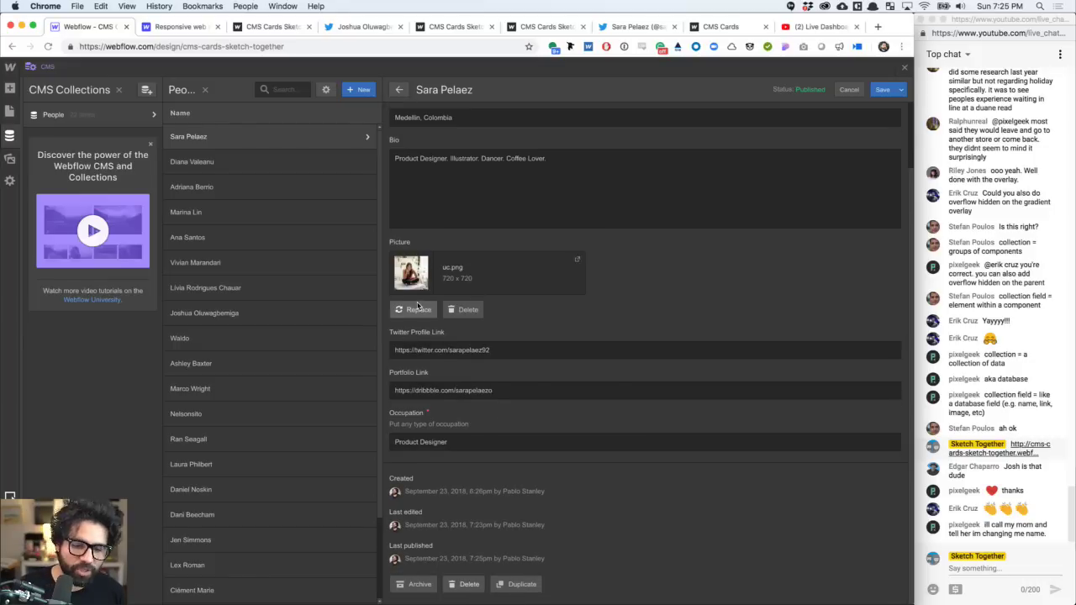
left_click(235, 168)
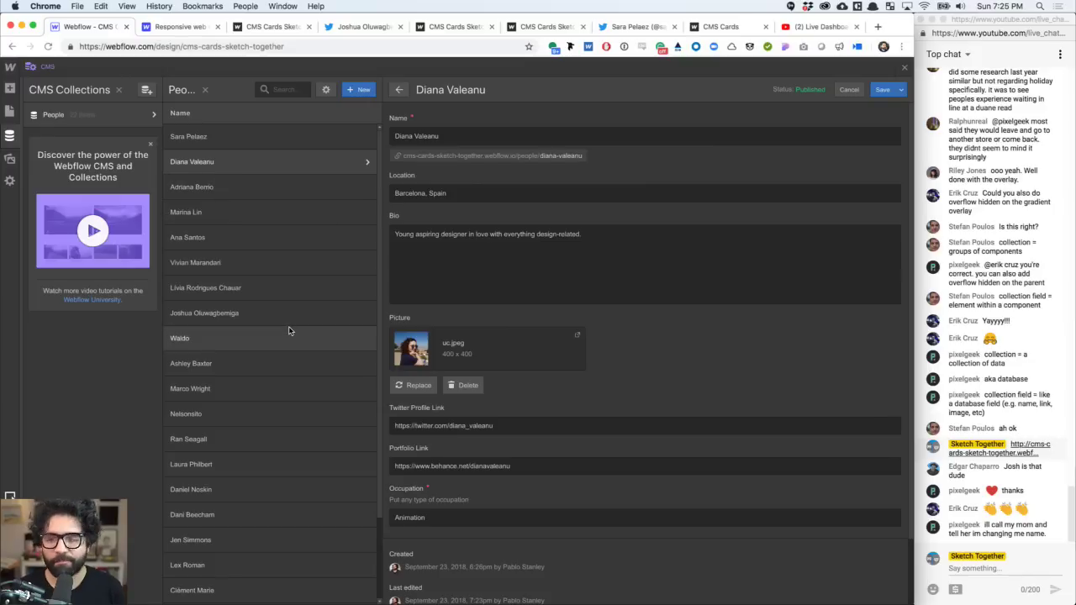
- Close the CMS panel and cut the Gameshow live stream to the camera shot
left_click(904, 68)
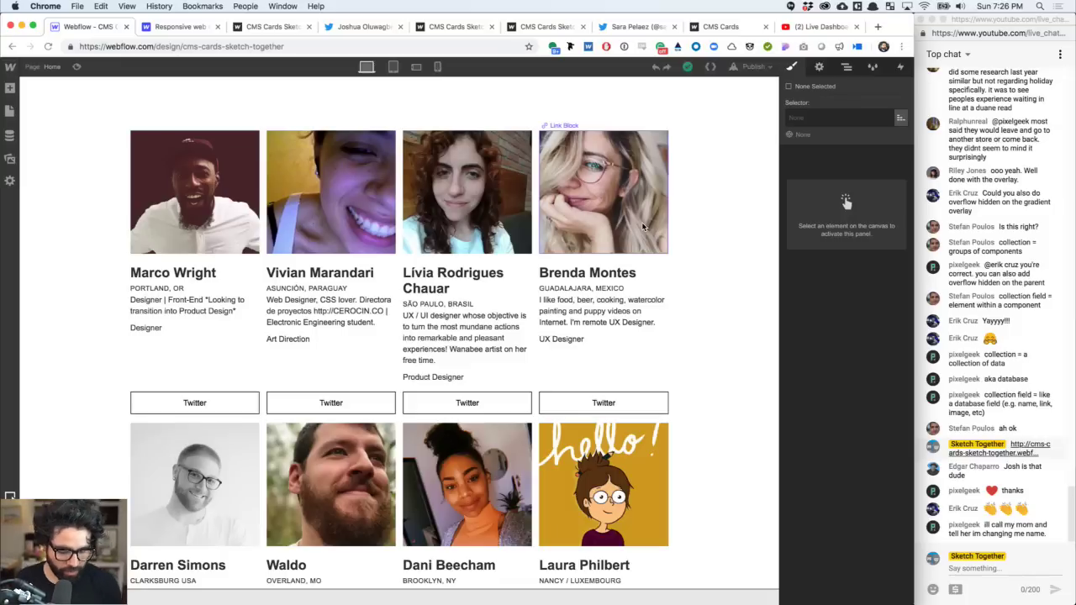
key("super+Tab")
key("super+Tab")
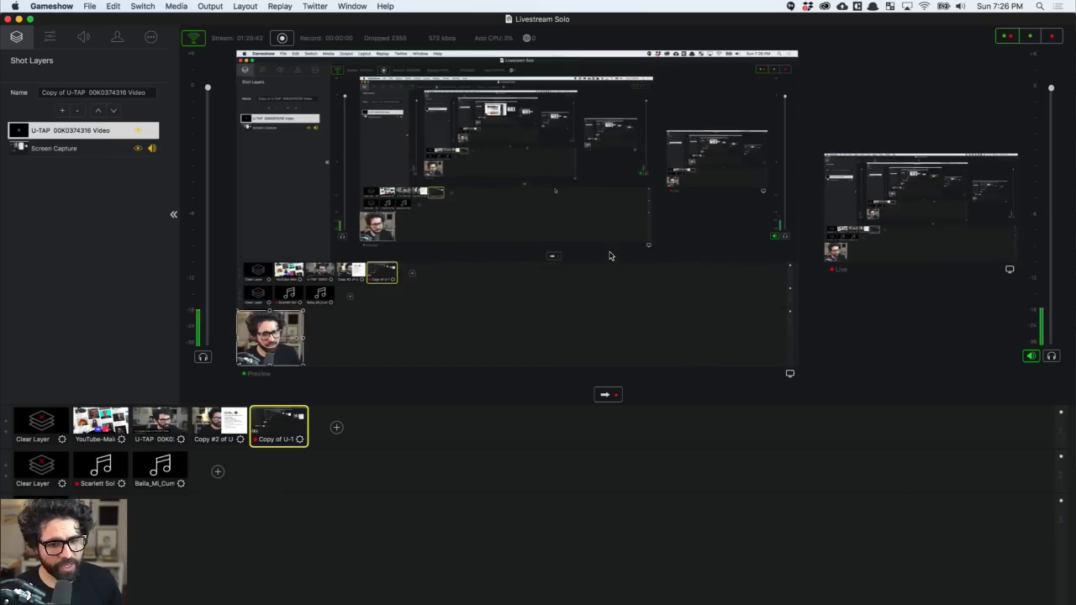
left_click(166, 423)
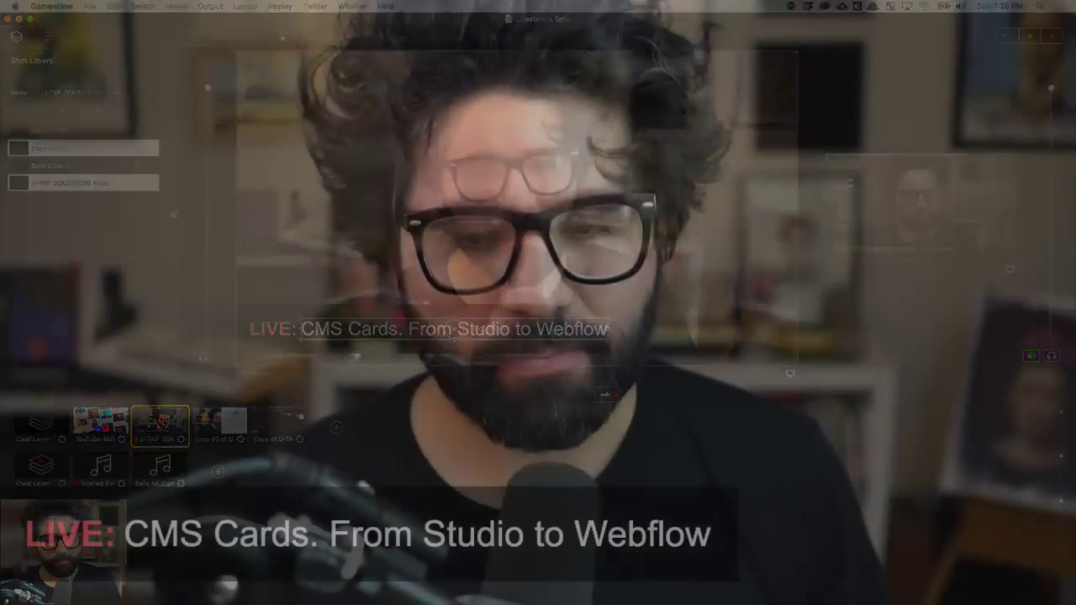